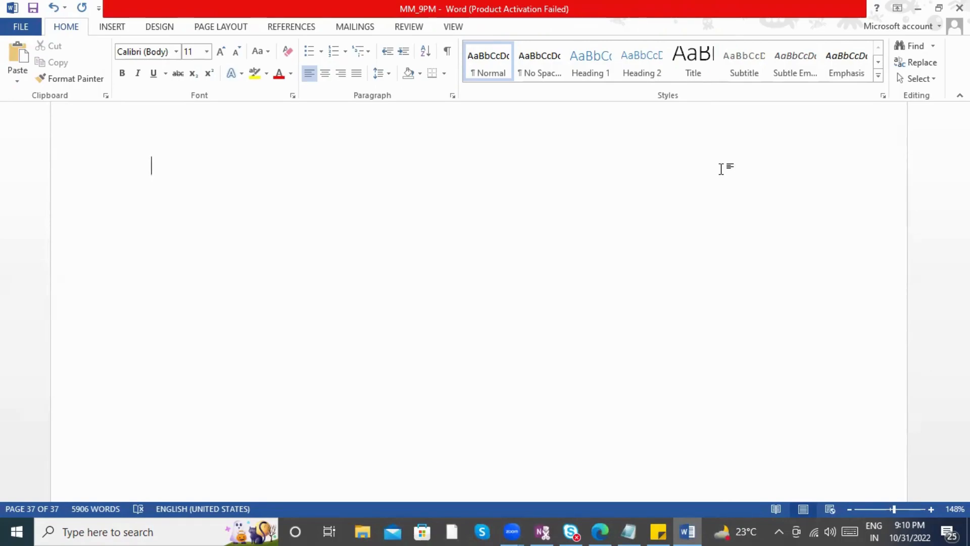
- Write the heading "Stock Transport Order :" on a new line of the blank page
key("Return")
type("Stockl")
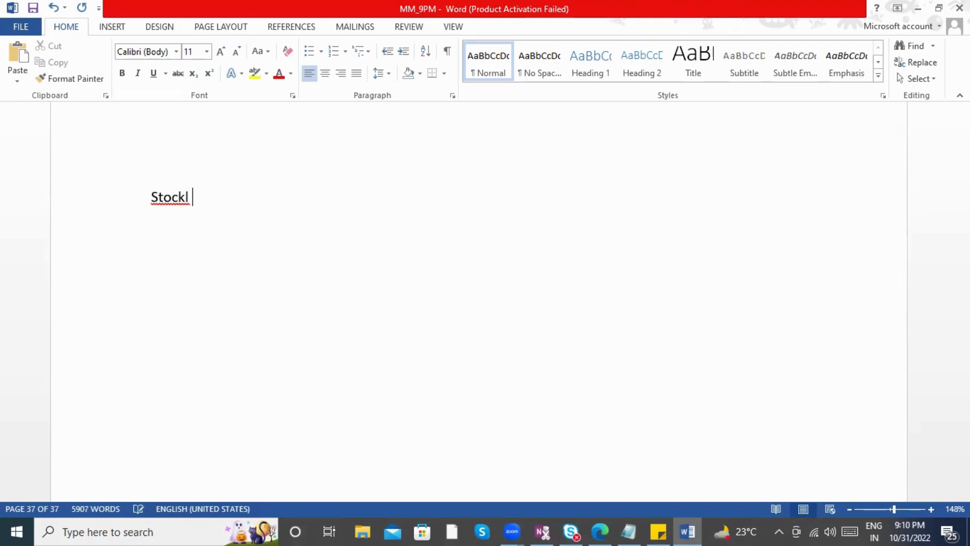
key("BackSpace")
type("Transpor")
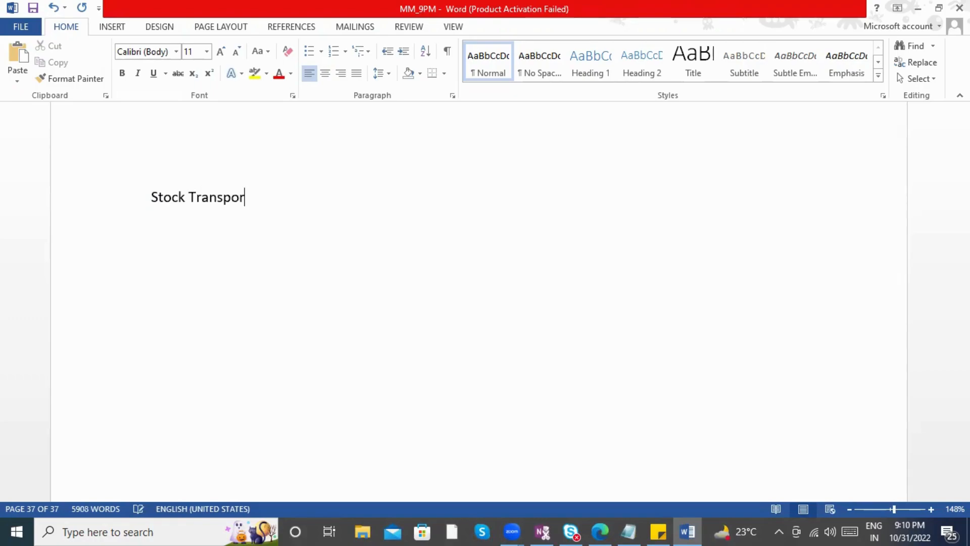
type("t Order :")
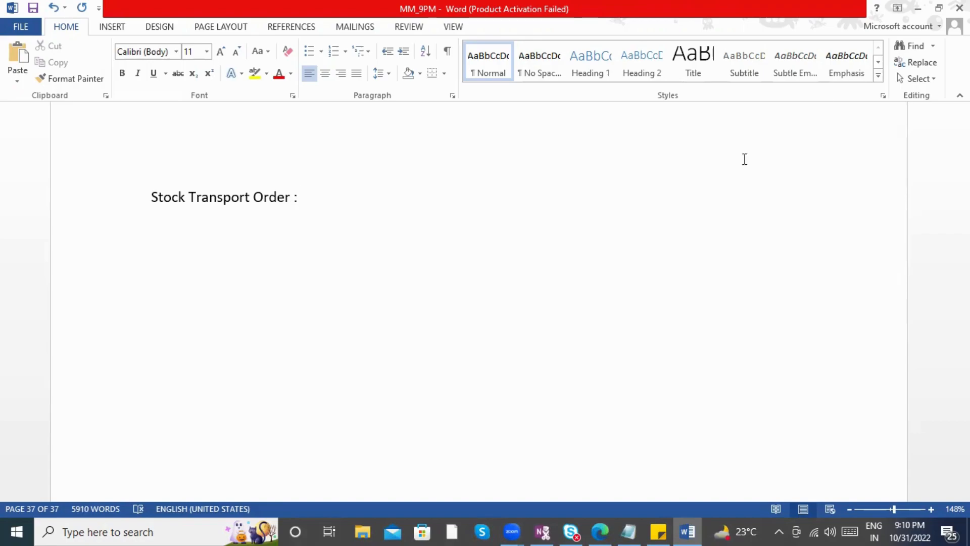
- Make the "Stock Transport Order" heading bold and underlined, and correct the spacing before its colon
left_click_drag(152, 200, 278, 202)
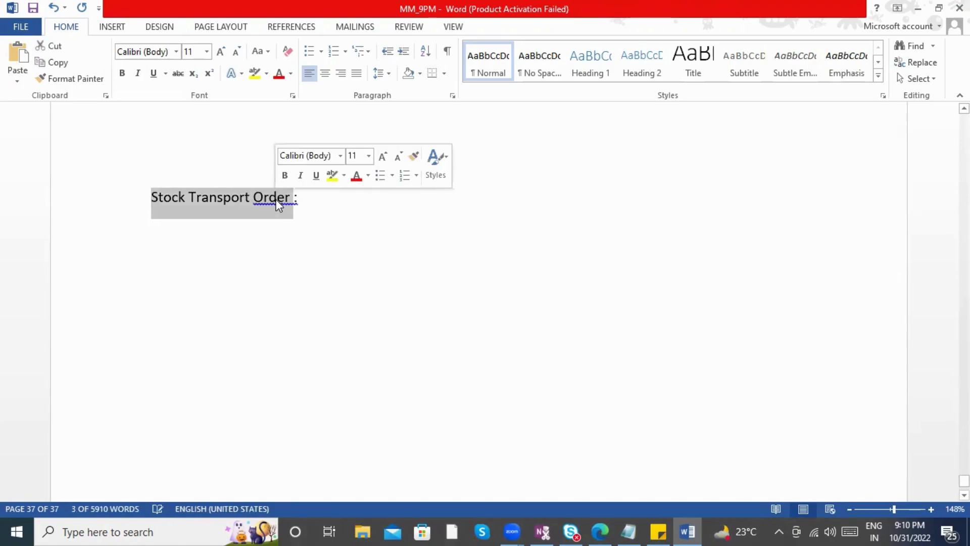
key("ctrl+b")
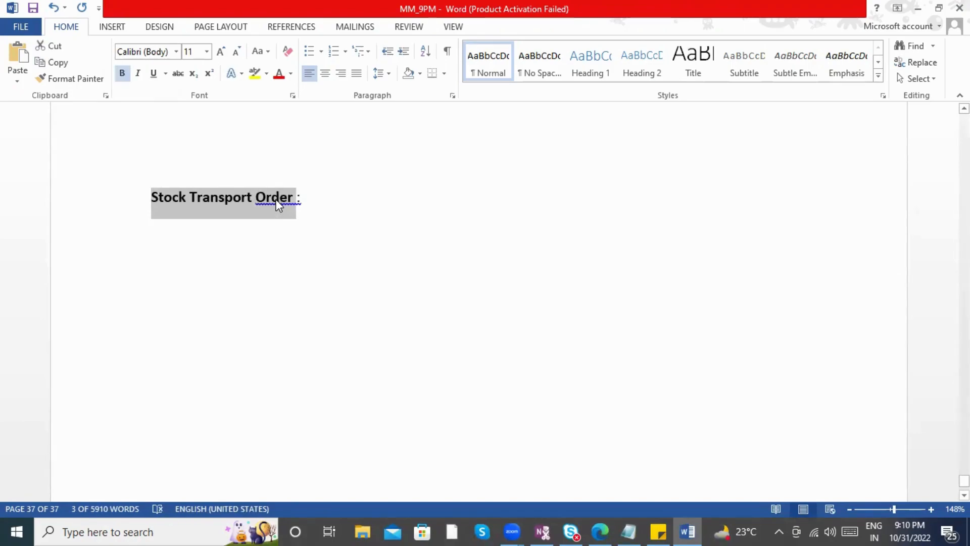
key("ctrl+u")
left_click(276, 201)
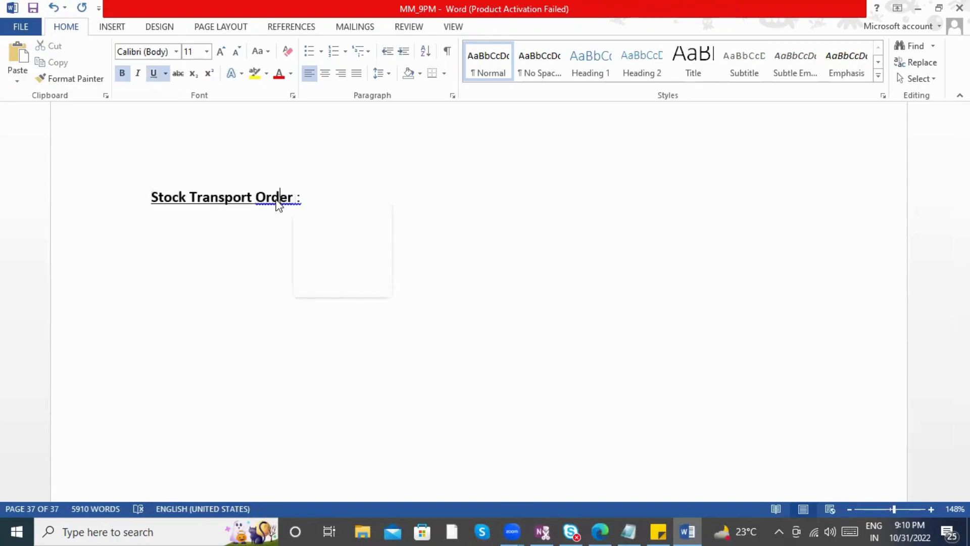
left_click(303, 215)
- Start a 1) numbered list below the heading with "Stock transport order between two plants with MM route" and begin a second item with "Sto"
left_click(193, 249)
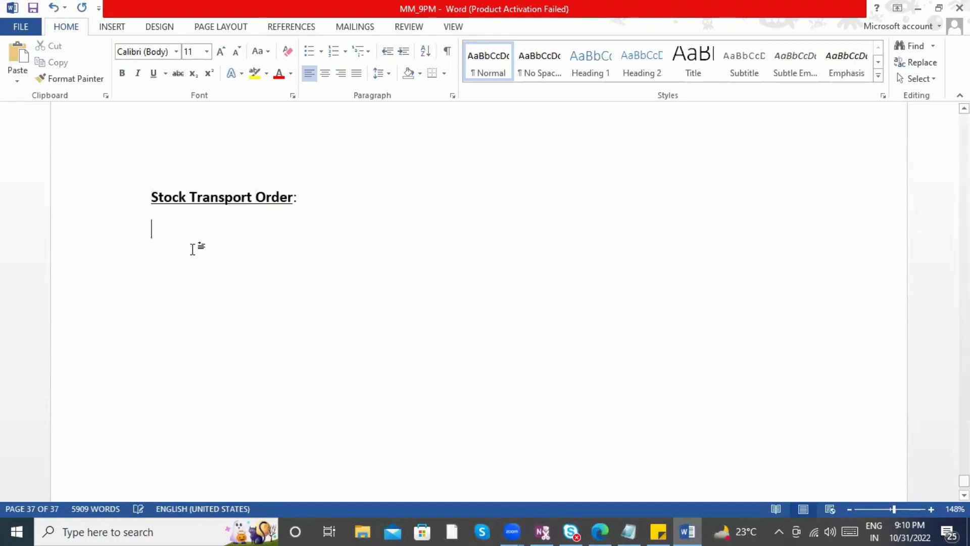
type("1) ")
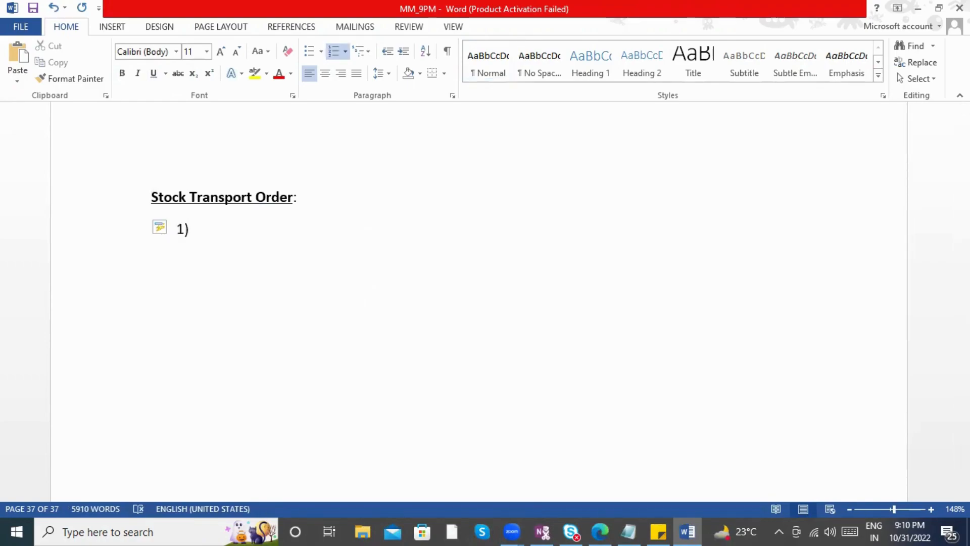
type("Stock trasn")
key("BackSpace")
key("BackSpace")
type("nsport order between two plants with MM route")
key("Return")
type("Sto")
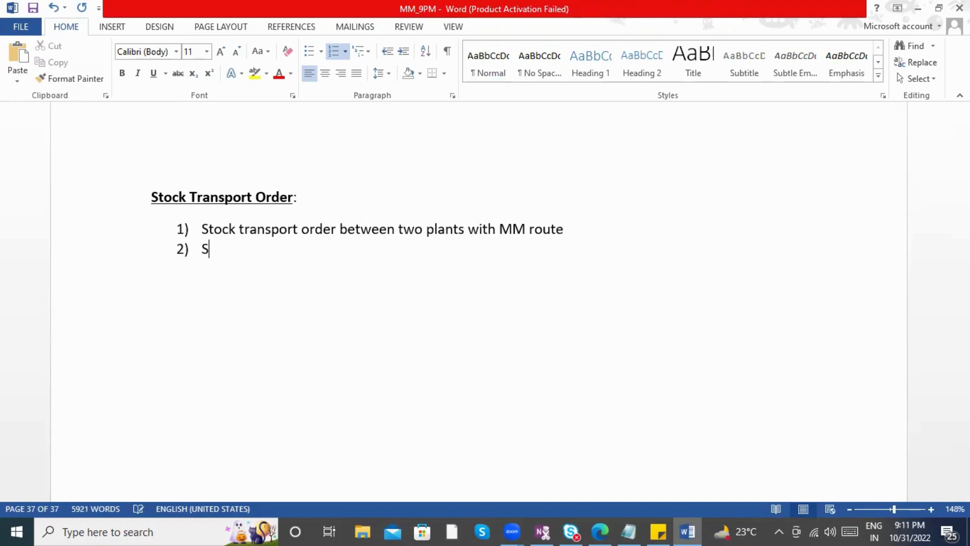
- Append "( without shipping & without billing )" to the first list item
left_click(592, 229)
type("( without sh")
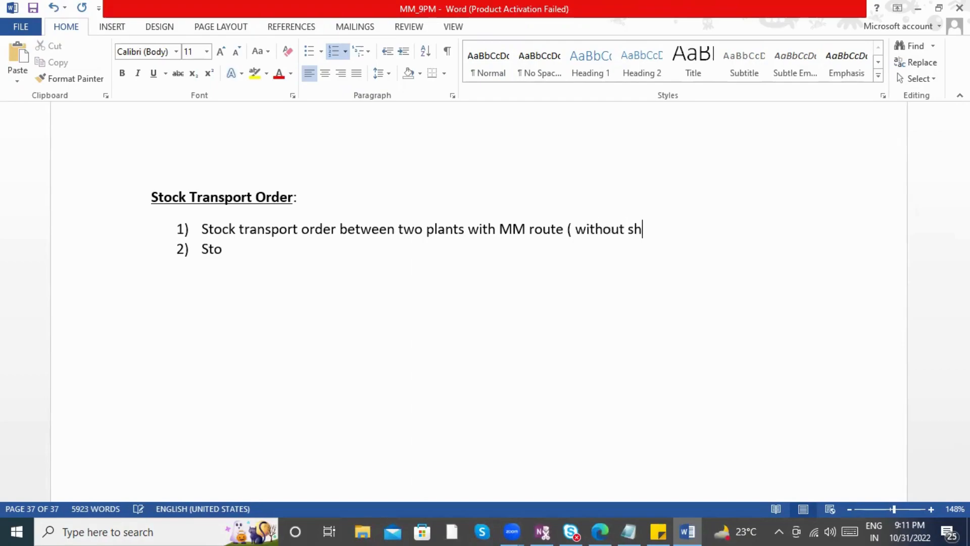
type("ipping & without ")
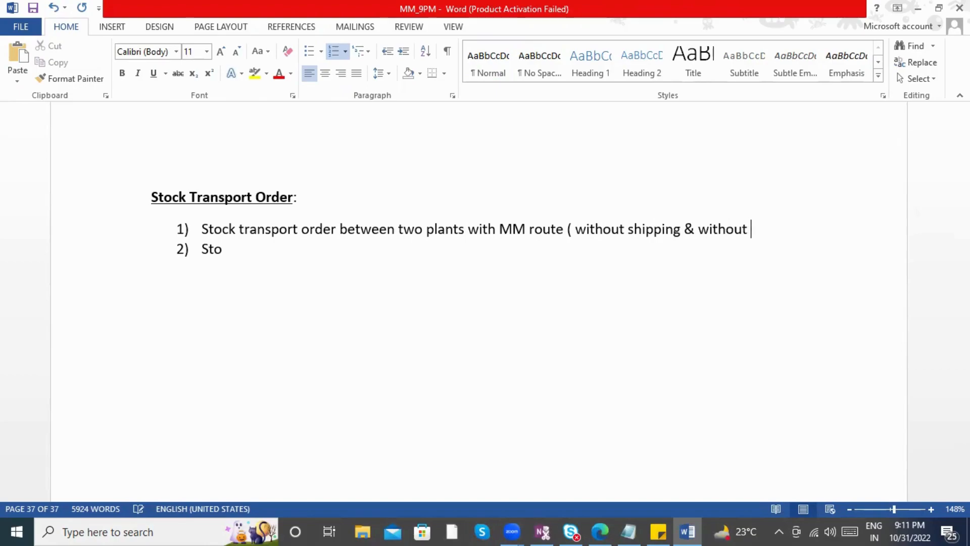
type("billing ) ")
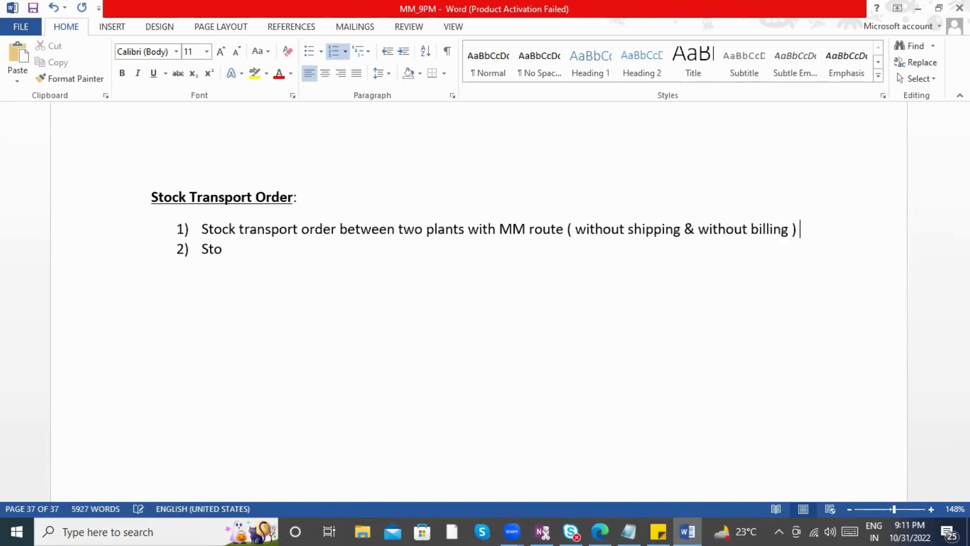
- Continue the second list item to read "Stock Transport order between two plants within the same company code with SD"
type("Sto")
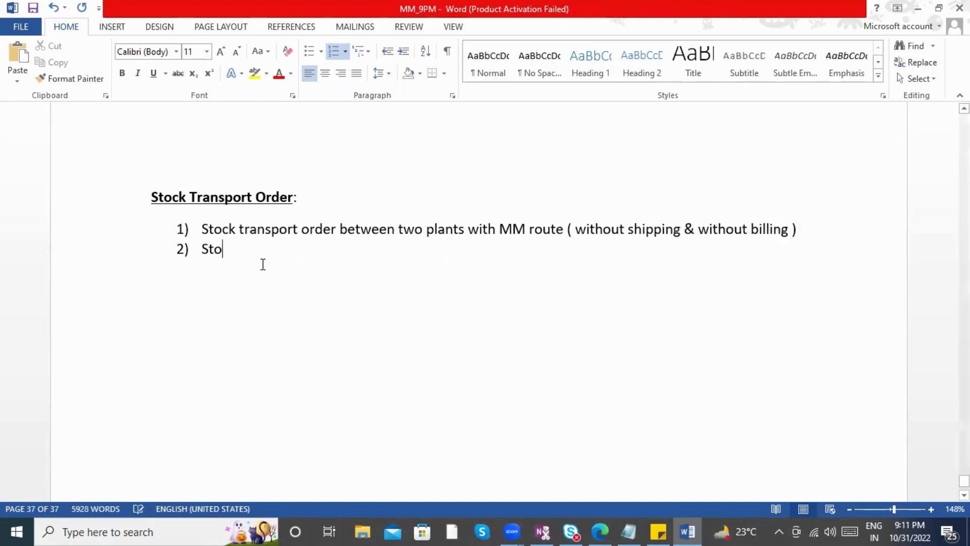
type("ck T")
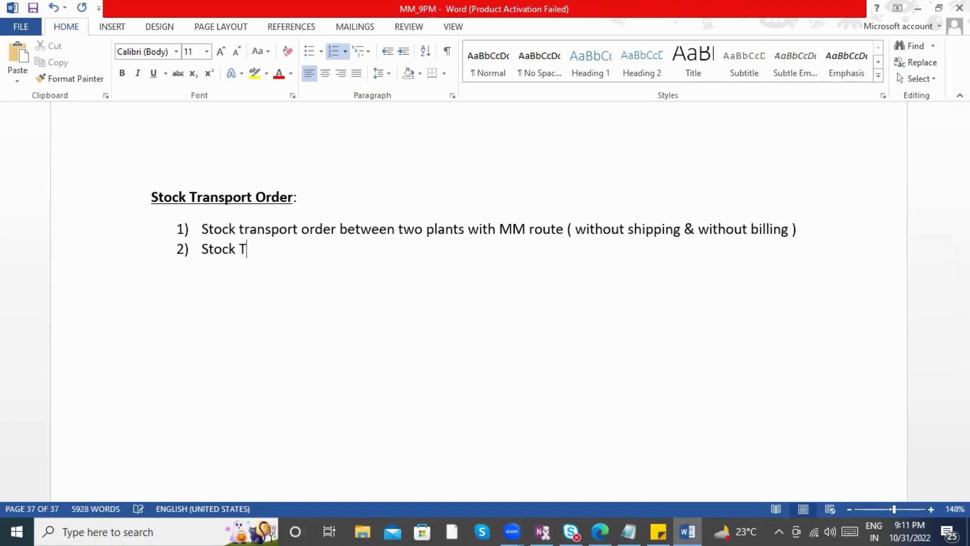
type("ransport order betw")
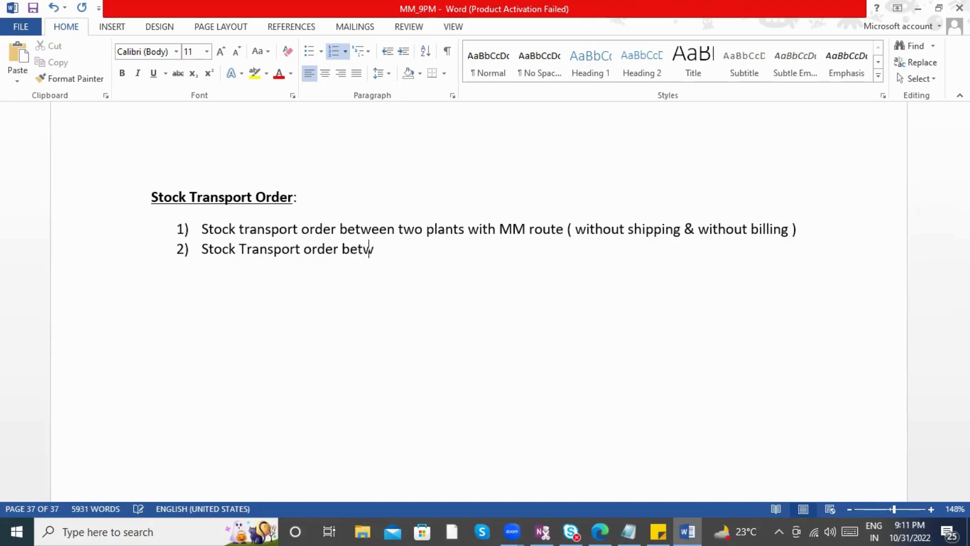
type("een two plant")
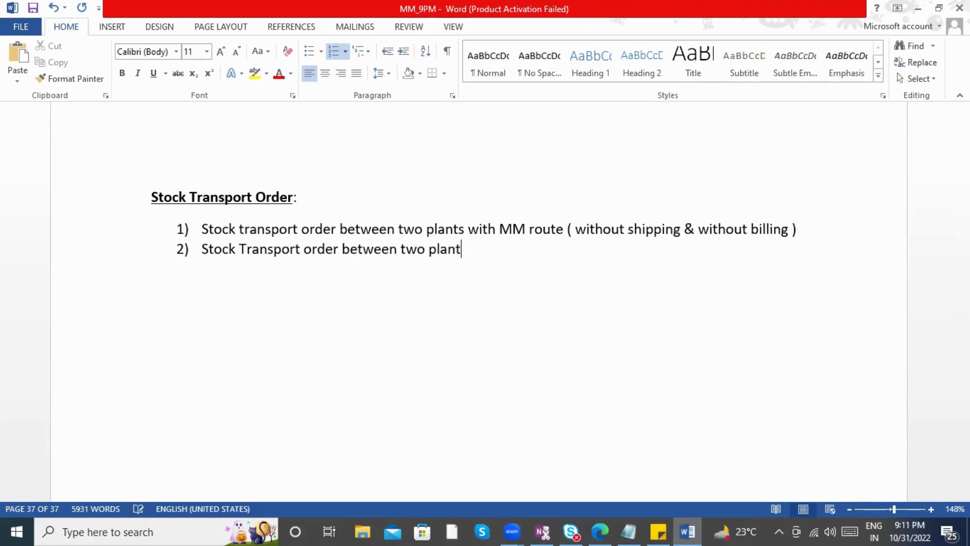
type("s within the same co")
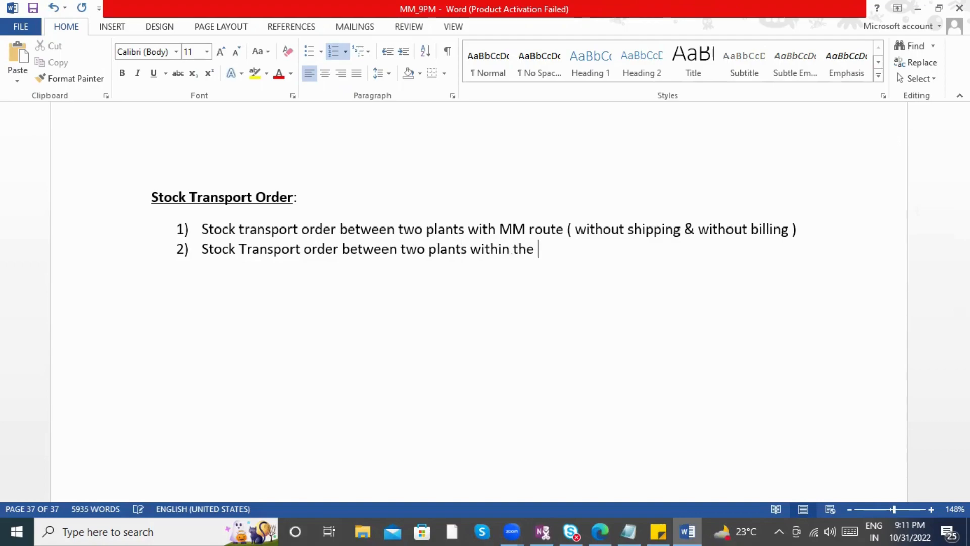
type("mp")
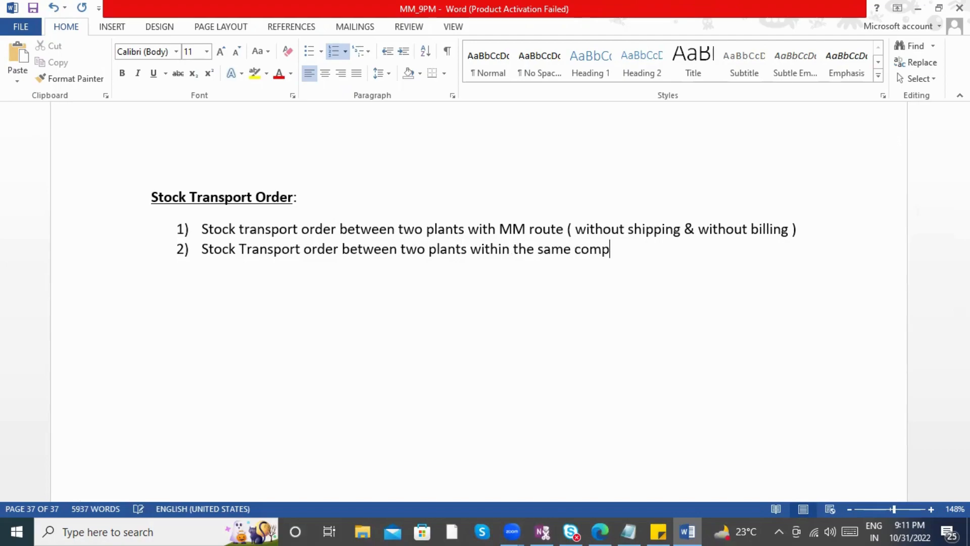
type("any code with SD ")
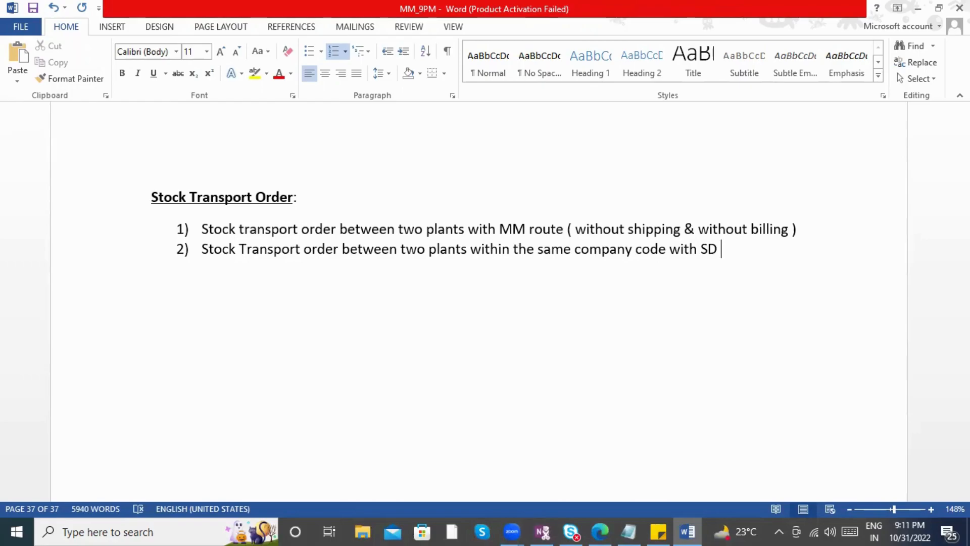
- Finish the second list item with "& MM route ( With Shipping & without billing )"
type("& MM route ( With Shipping & with")
key("BackSpace")
type("thout billing ")
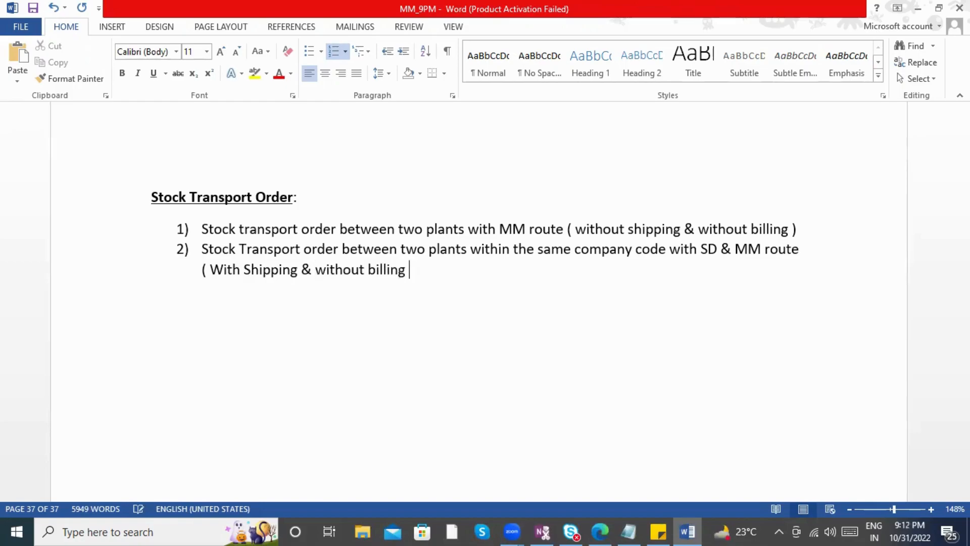
type(")")
- Add a third list item reading "Stock Transport order between two company codes between"
key("Return")
type("Stock")
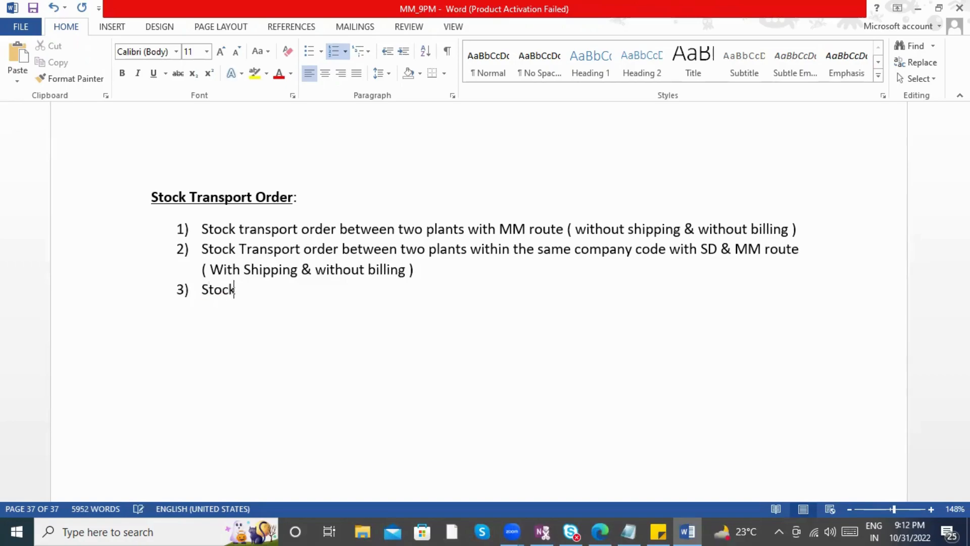
type(" Transport or")
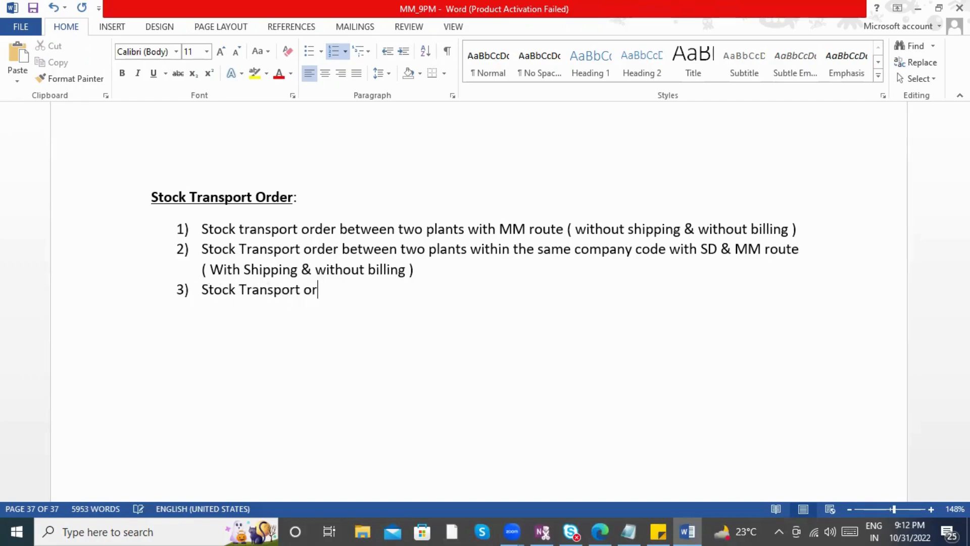
type("der w")
key("BackSpace")
type("b")
key("BackSpace")
type("bw")
key("BackSpace")
type("etween")
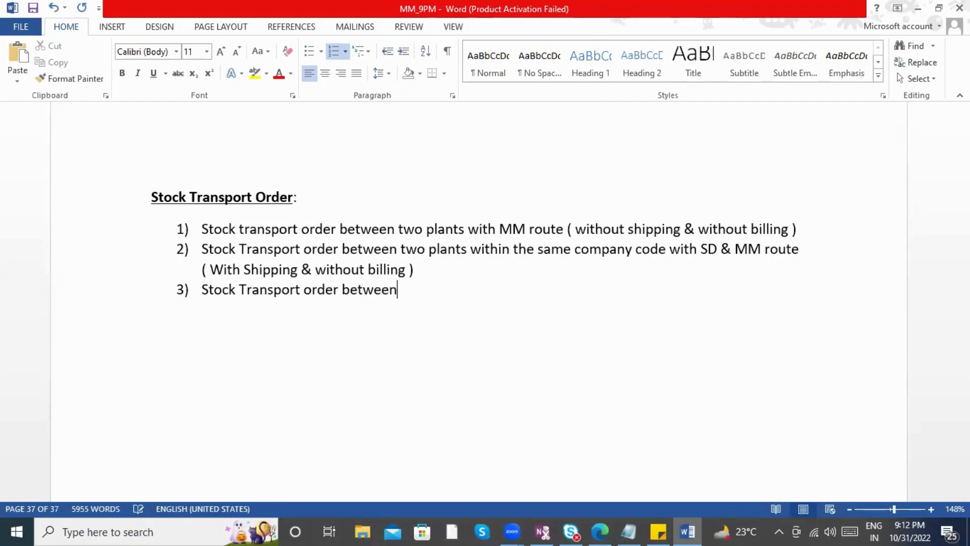
type(" two com")
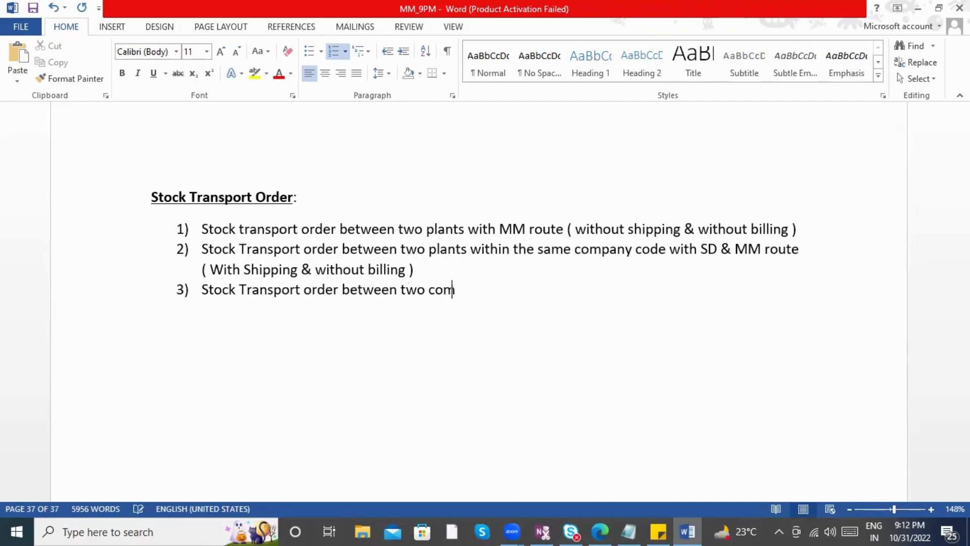
type("pany codes ")
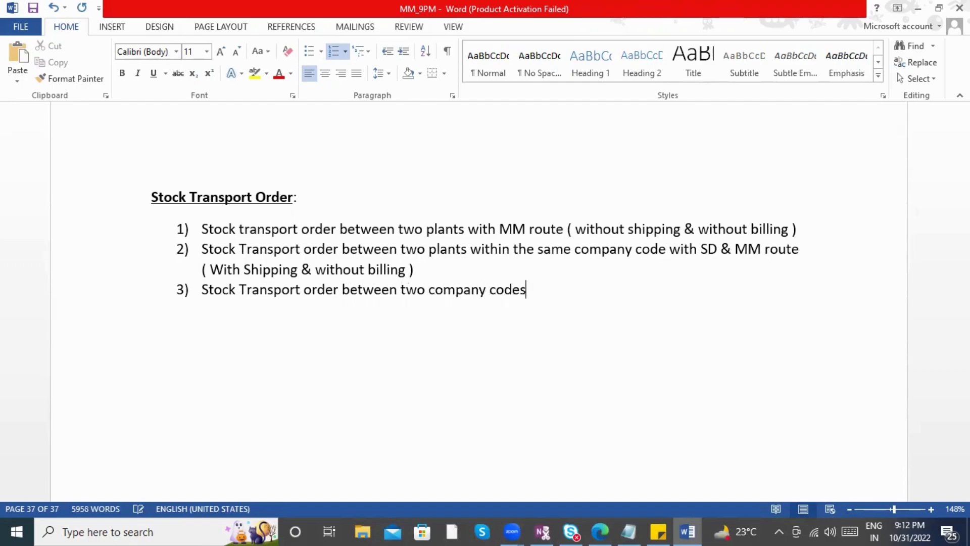
type("between")
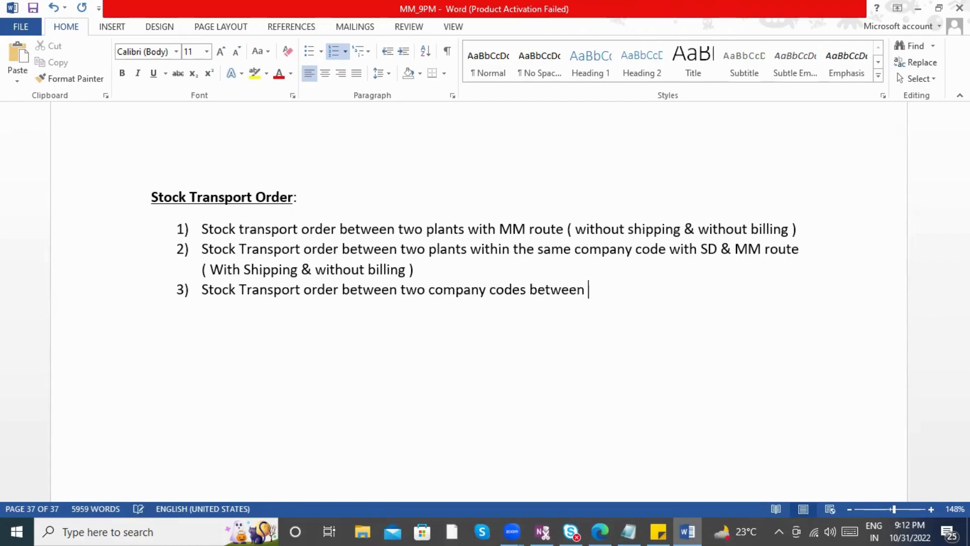
- Replace "company codes between" in the third item with "plants across two company codes with SD & MM route ("
key("BackSpace")
key("BackSpace")
key("BackSpace")
key("BackSpace")
key("BackSpace")
key("BackSpace")
key("BackSpace")
key("BackSpace")
key("BackSpace")
key("BackSpace")
key("BackSpace")
key("BackSpace")
key("BackSpace")
key("BackSpace")
key("BackSpace")
key("BackSpace")
key("BackSpace")
key("BackSpace")
key("BackSpace")
key("BackSpace")
key("BackSpace")
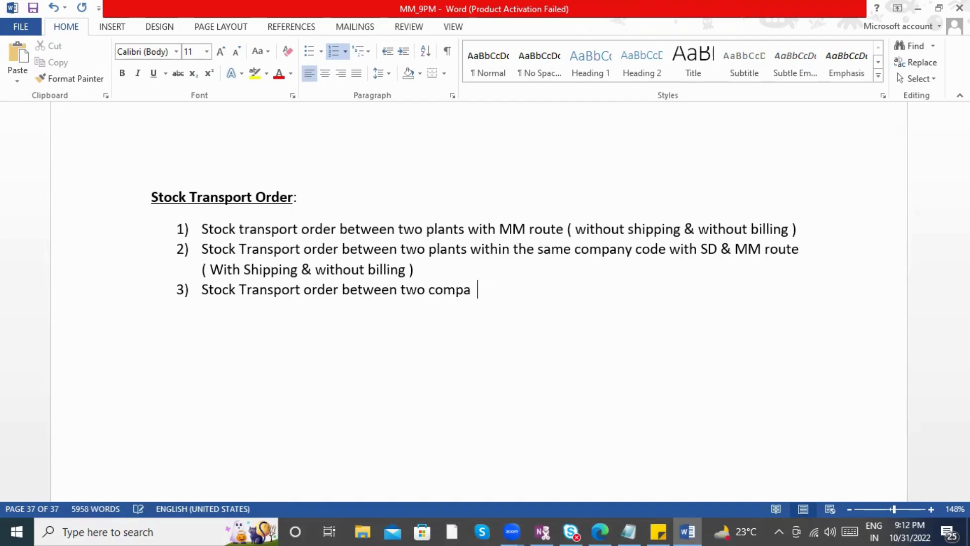
type("plants acros")
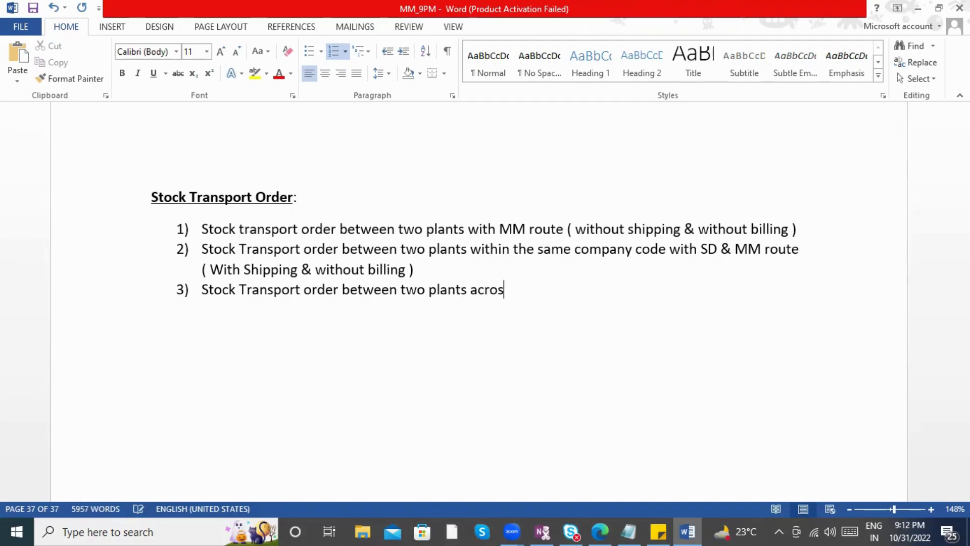
type("s two compa")
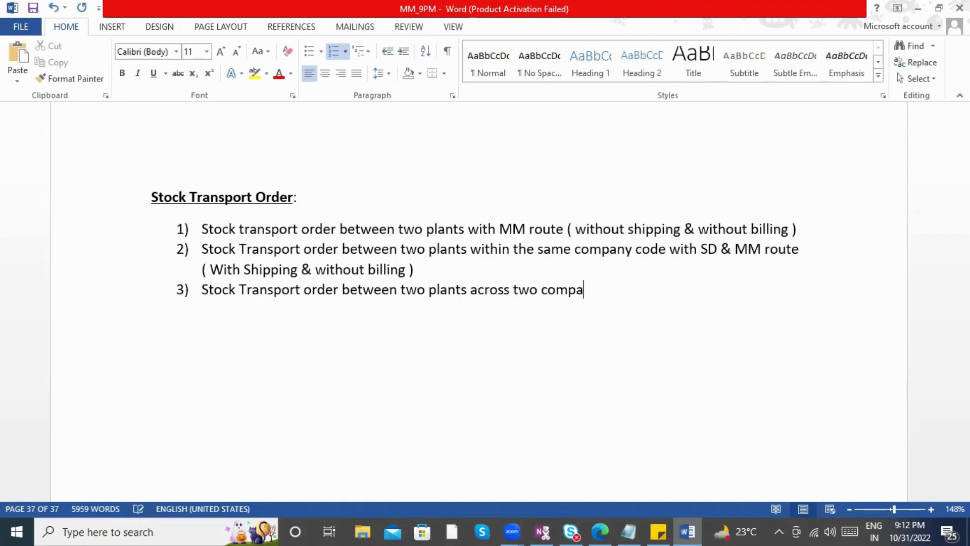
type("ny codes with S")
key("BackSpace")
type("D & MM route ( ")
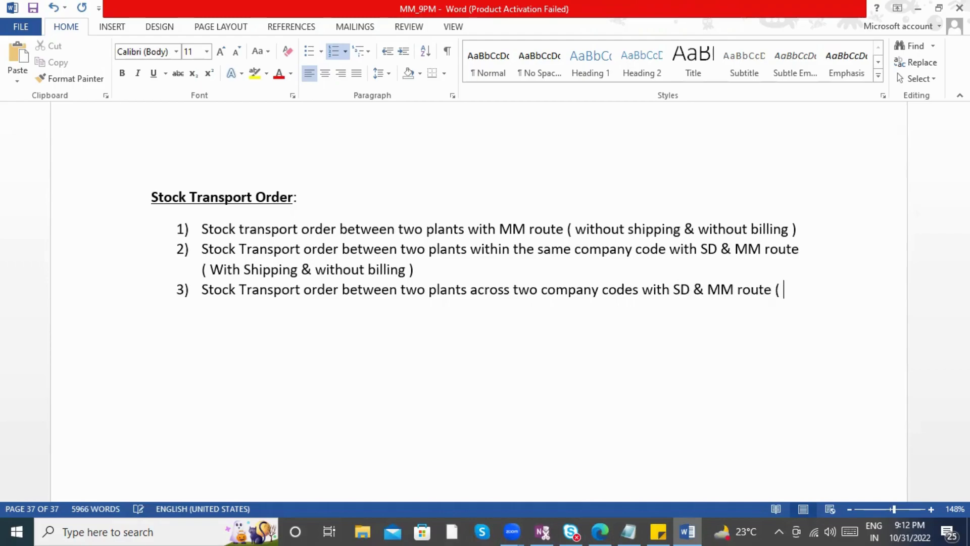
- Complete the parenthesis ending the third list item with "With shipping & with billing )"
type("With sh")
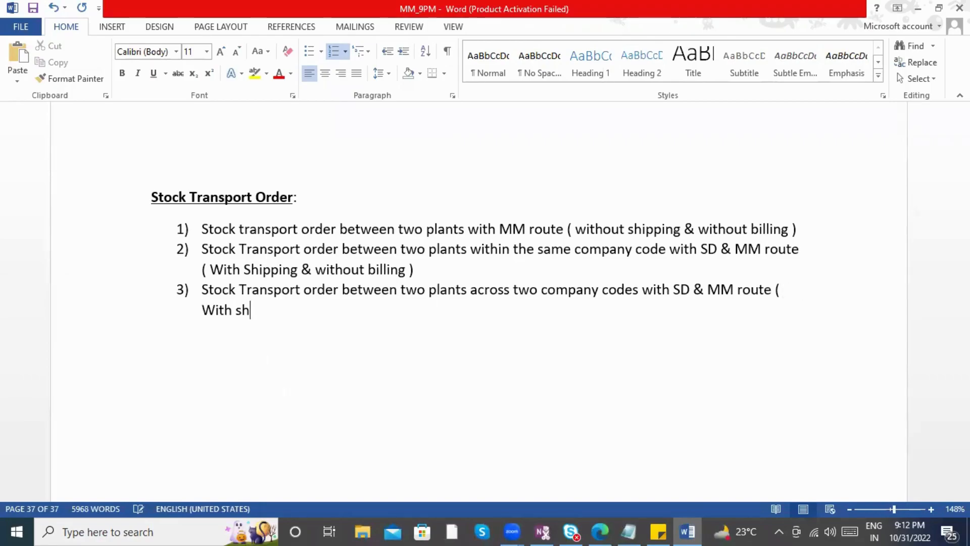
type("ipping & wi")
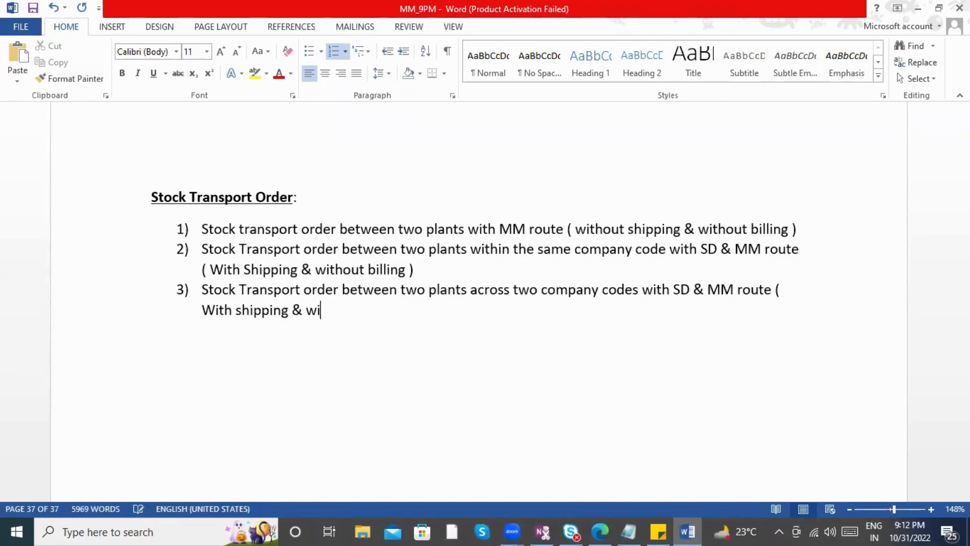
type("th billing )")
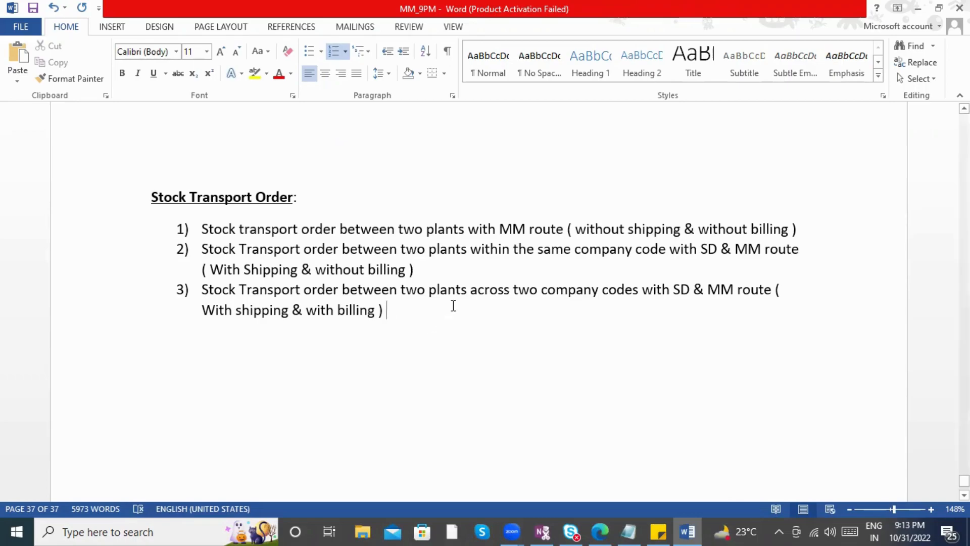
- Append "– Intra STO process" to the end of the second list item
left_click(463, 274)
type("-")
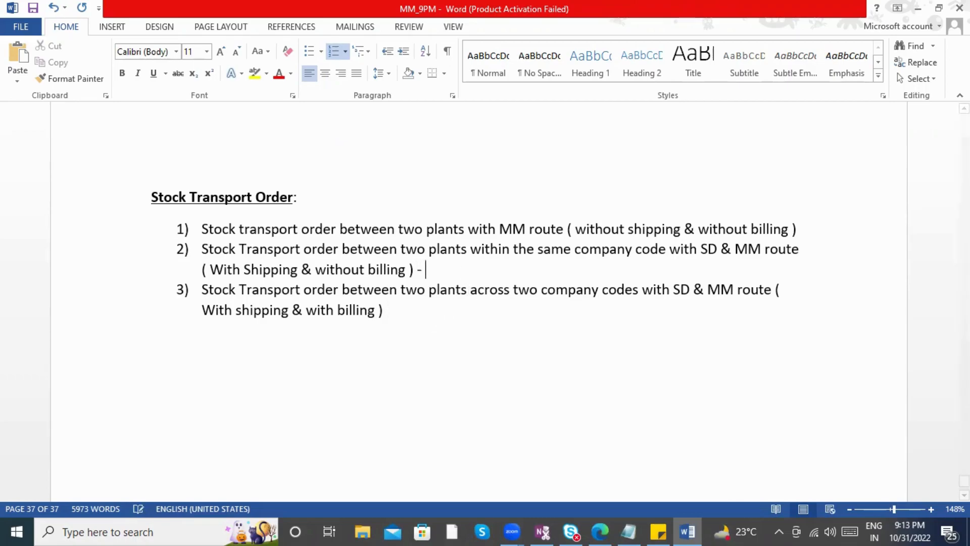
type(" Intra STO")
type("process")
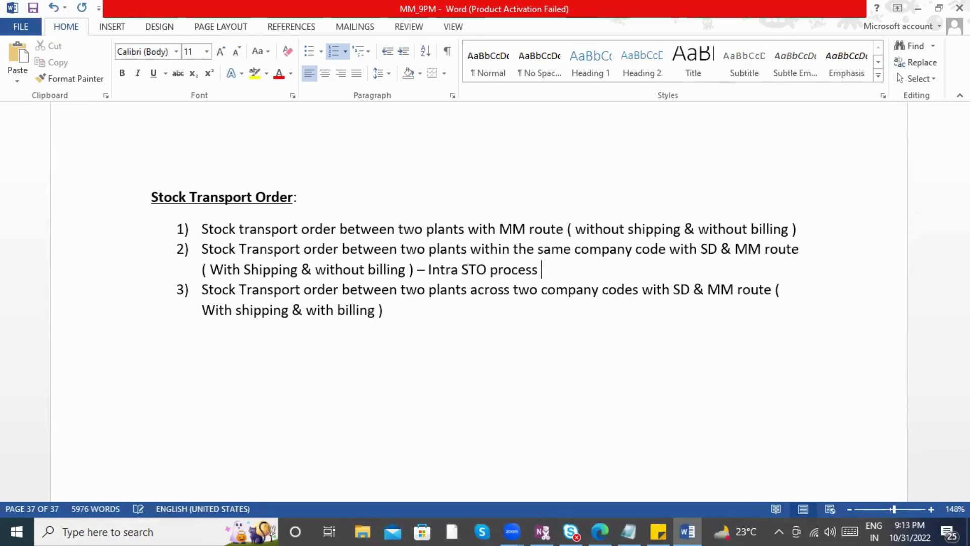
- Append "– Inter STO process" to the third list item and end the list with blank lines below it
left_click(423, 316)
type("- Inter ")
type("STO proc")
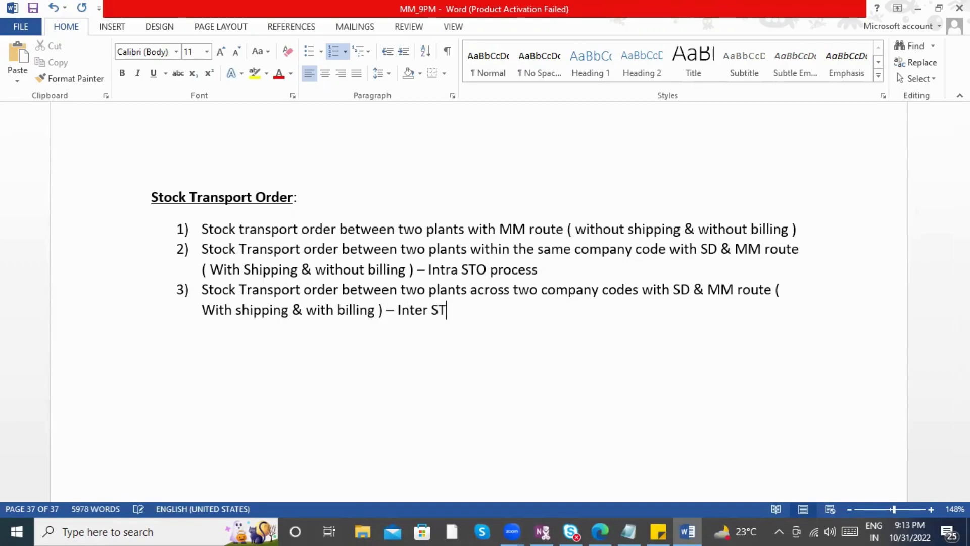
type("ess")
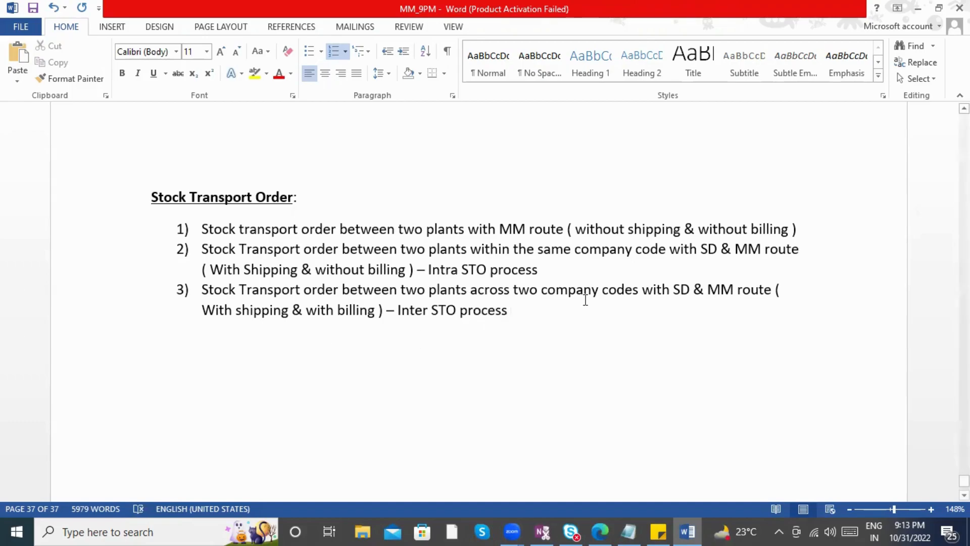
scroll(544, 330, "down", 5)
scroll(529, 334, "up", 5)
key("Return")
key("Return")
key("Return")
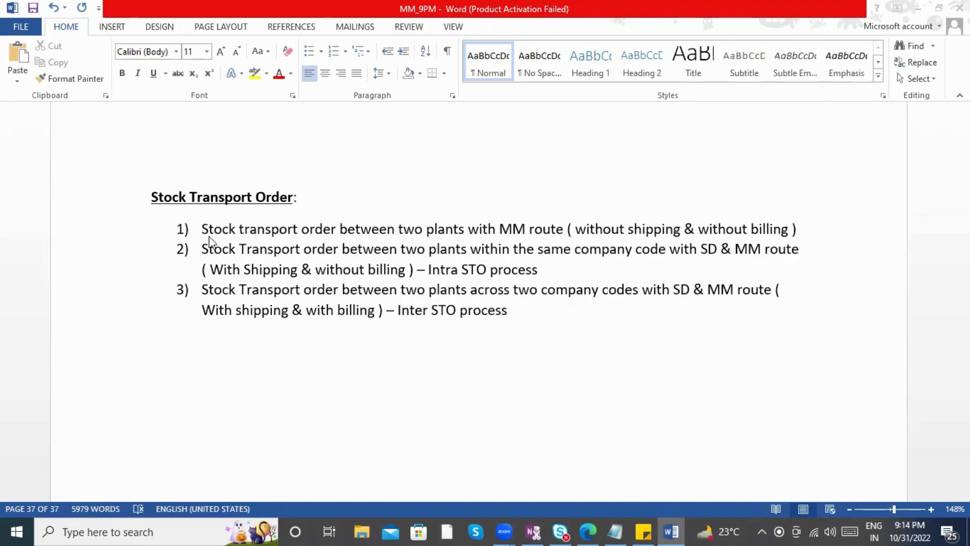
- Review the wording of the first list item on the MM route, then the starts of the other two items
left_click_drag(802, 235, 394, 235)
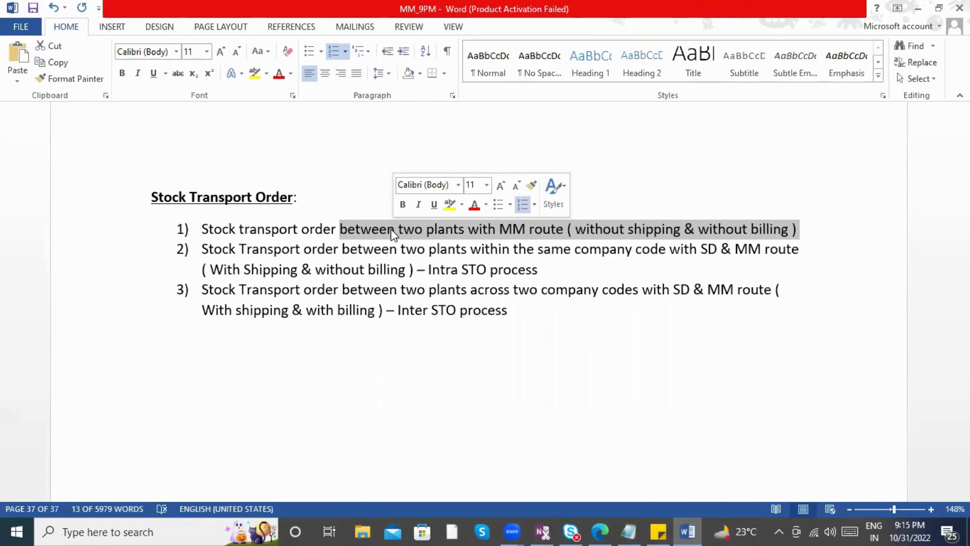
left_click(834, 231)
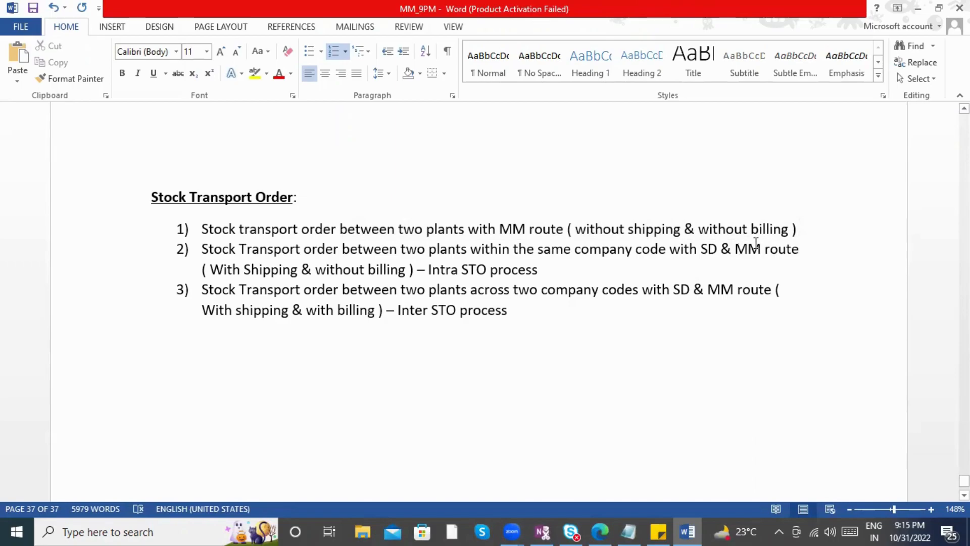
left_click(198, 229)
left_click_drag(198, 229, 560, 234)
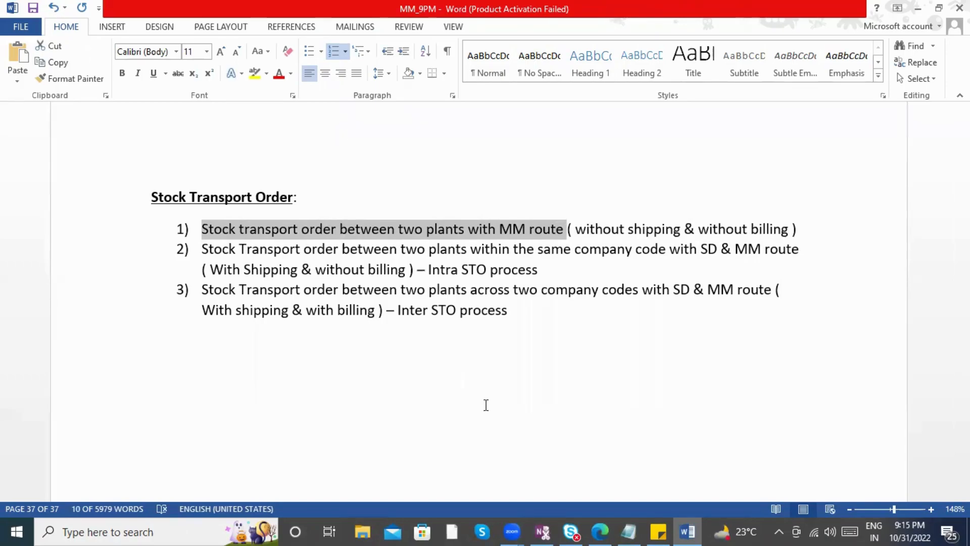
left_click(265, 228)
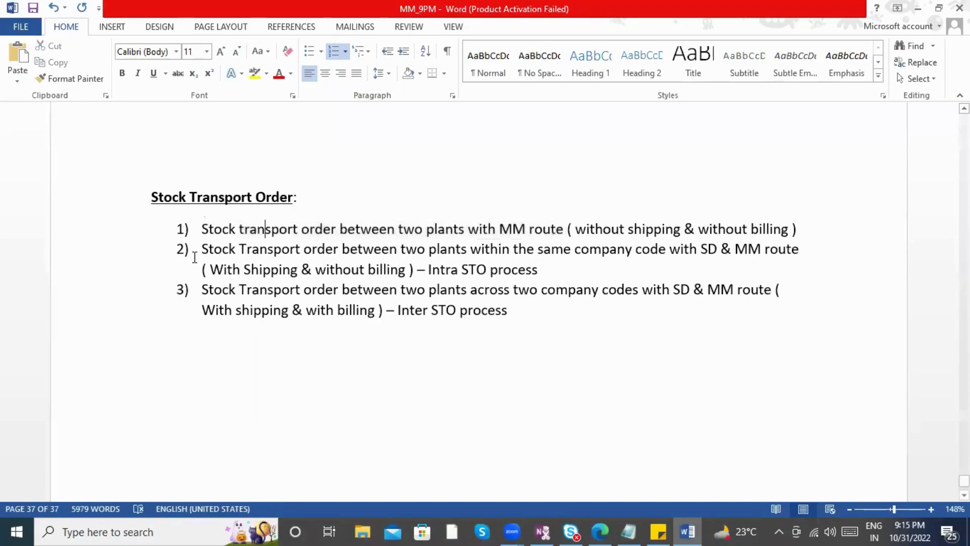
left_click(201, 294)
left_click(195, 250)
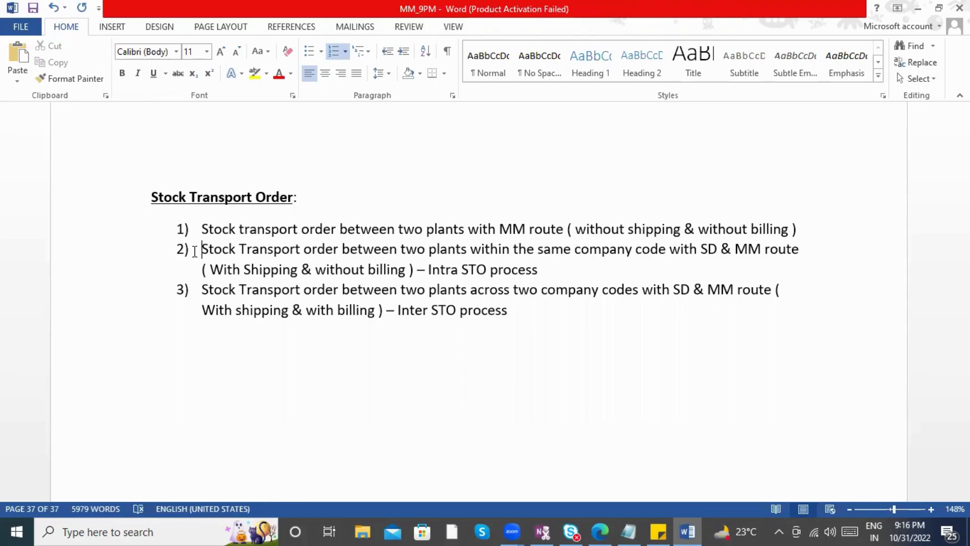
- Below the list, add a line reading "With MM route – Stock transport order", separated from it by blank space
left_click(534, 310)
key("Return")
key("Return")
key("Return")
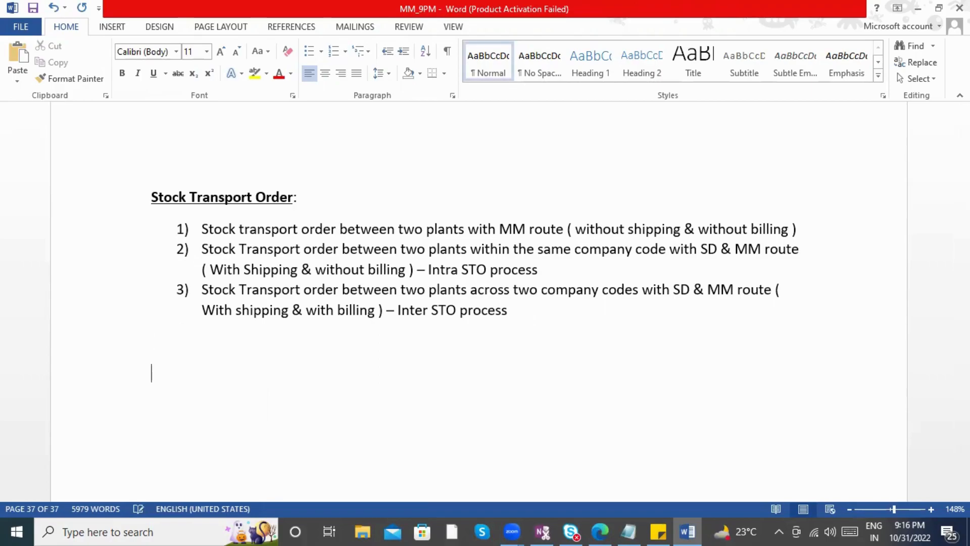
type("S")
key("BackSpace")
type("With MM rou")
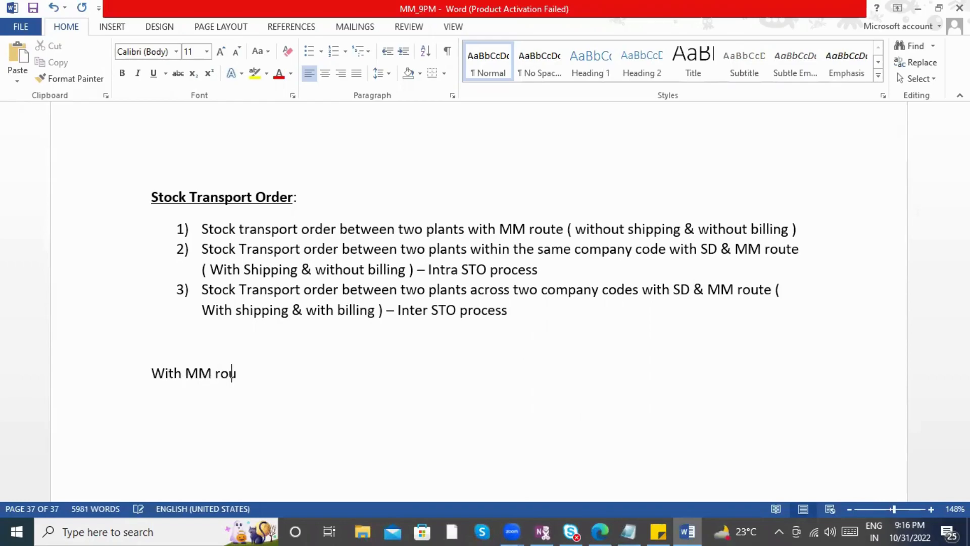
type("te - ST")
key("BackSpace")
type("tock trasn")
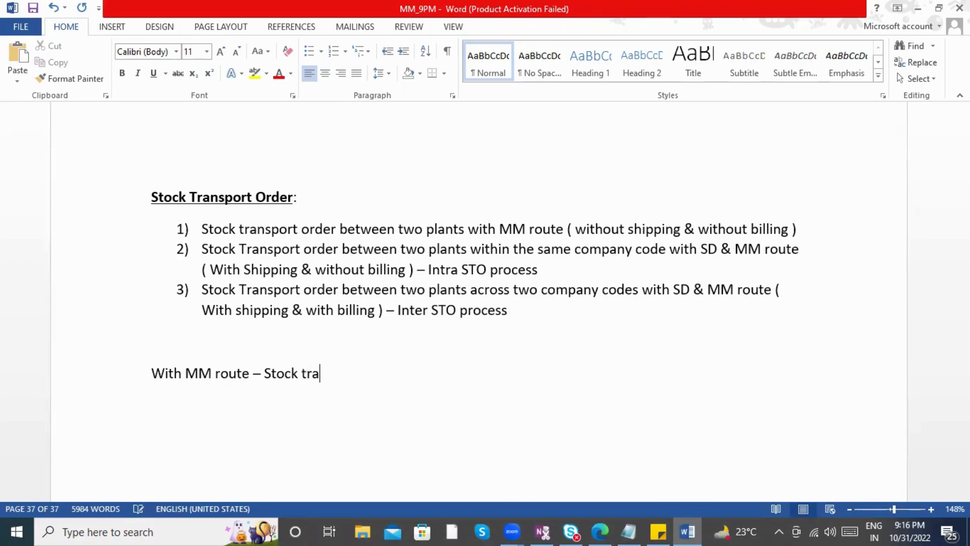
key("BackSpace")
key("BackSpace")
type("nsport od")
key("BackSpace")
type("rder")
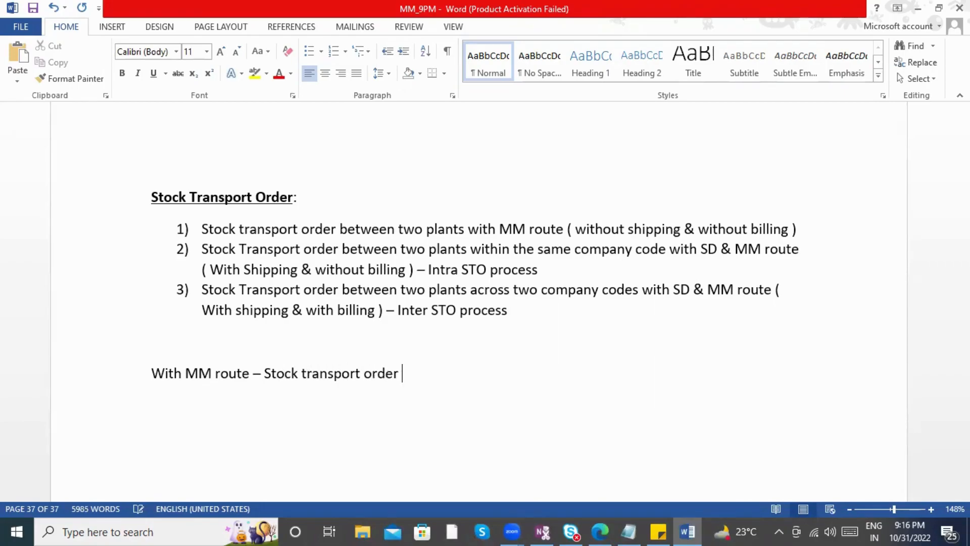
- Start a numbered list under the MM route line with the first item "Stock transport order created"
key("Return")
type("1) ")
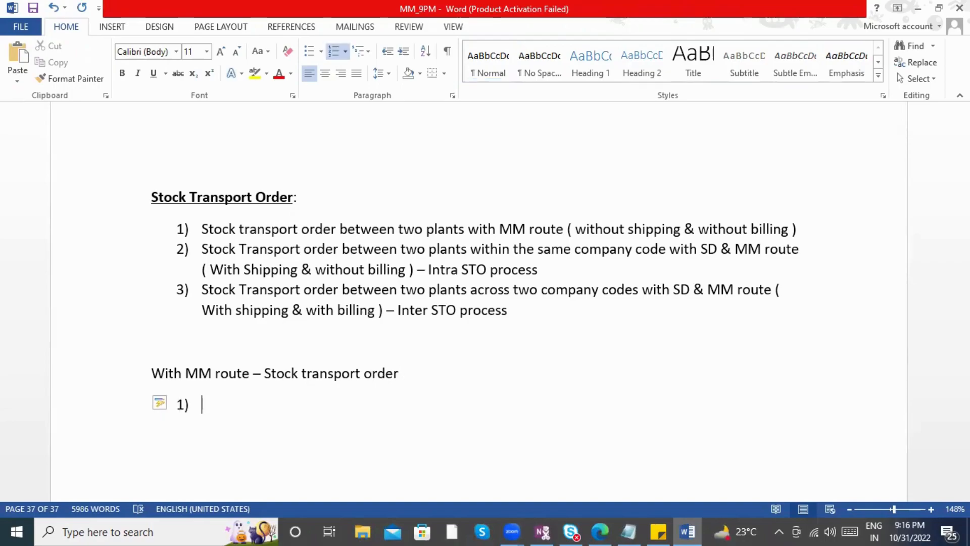
type("P")
key("BackSpace")
type("Stock tran")
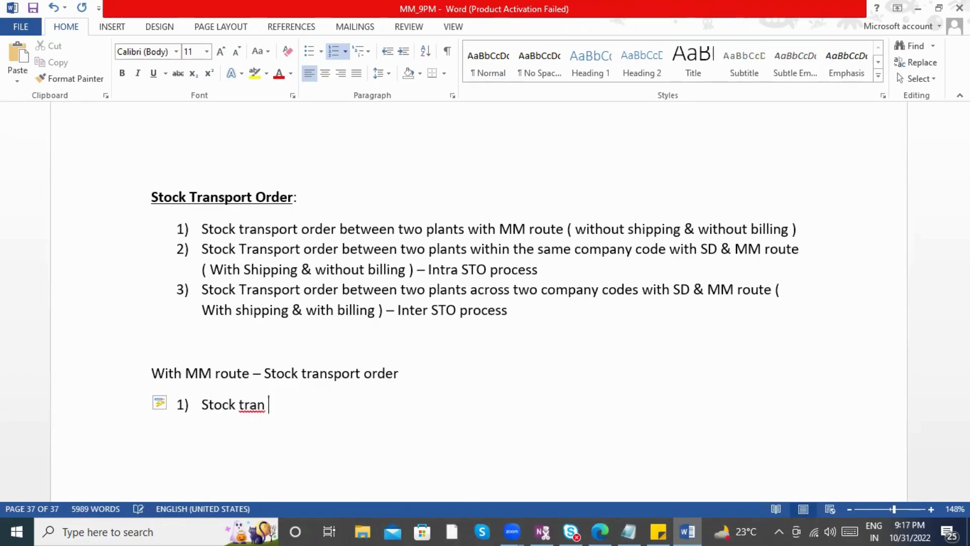
key("BackSpace")
type("sport or")
key("BackSpace")
type("rder created")
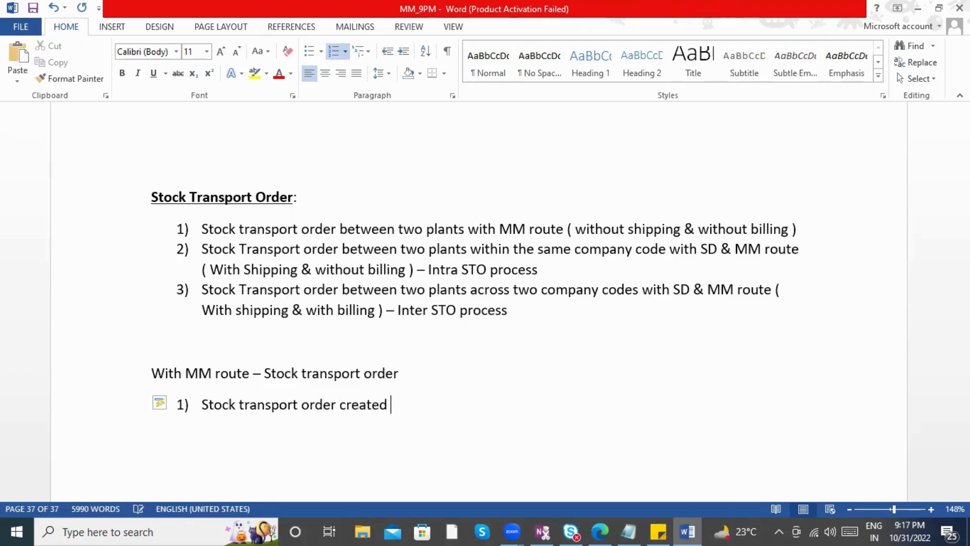
- Extend the first MM route item with an arrow followed by "Receiving plant"
type(" -----")
type(">")
type("Re")
type("ce")
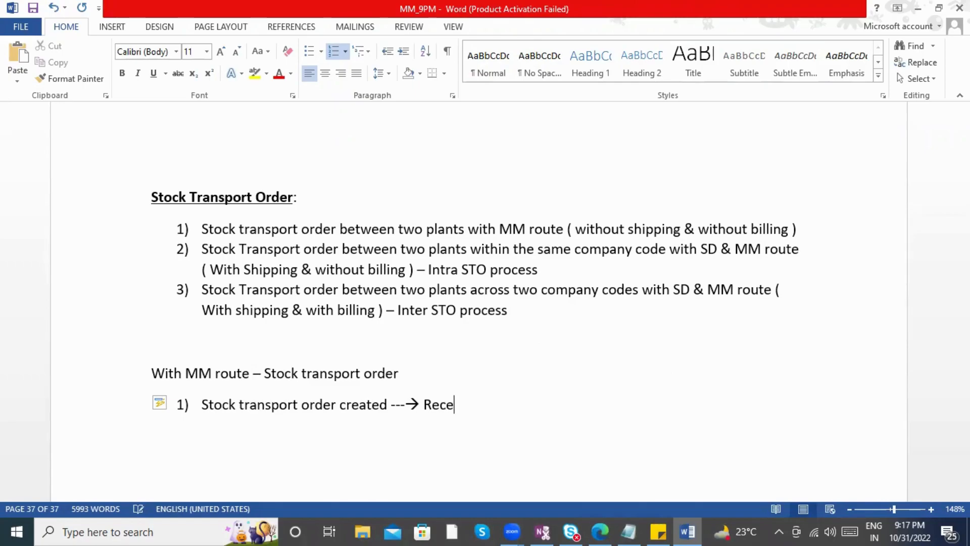
type("iving plant")
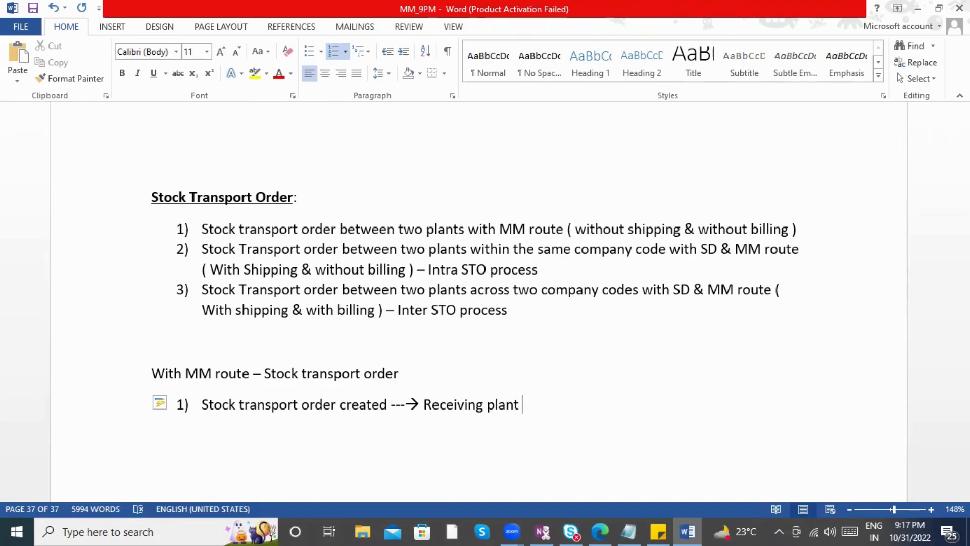
- Add a second item to the MM route list reading "Goods issue from supplying plant"
key("Return")
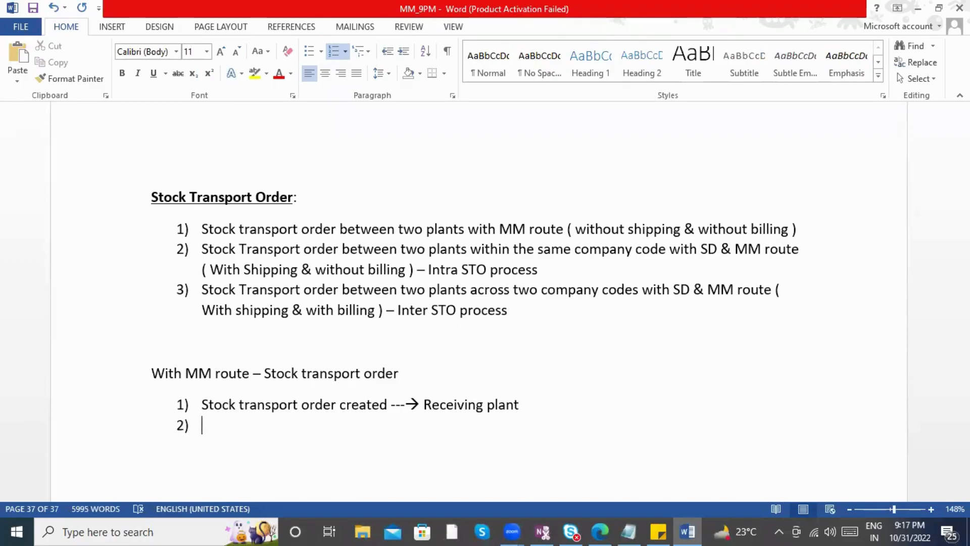
type("Goods issue from ")
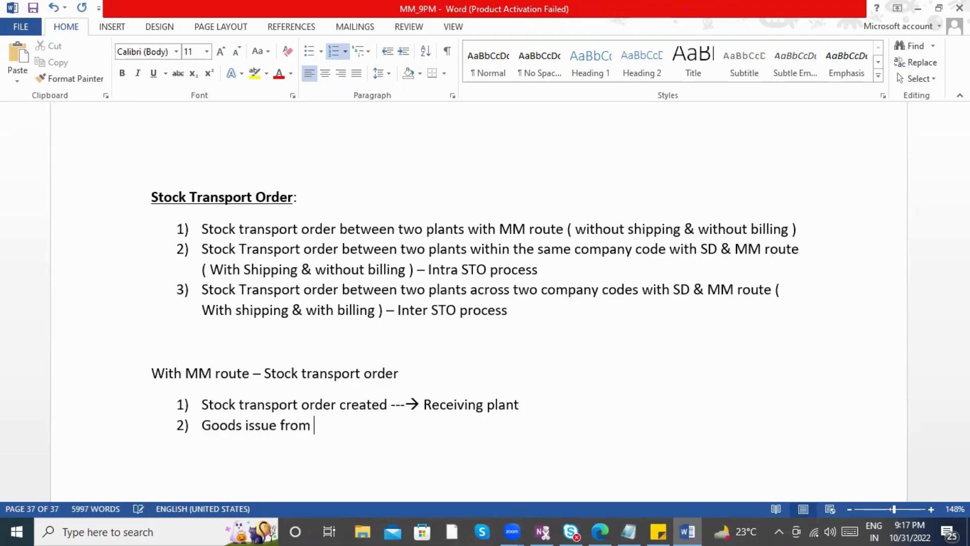
type("supplyin")
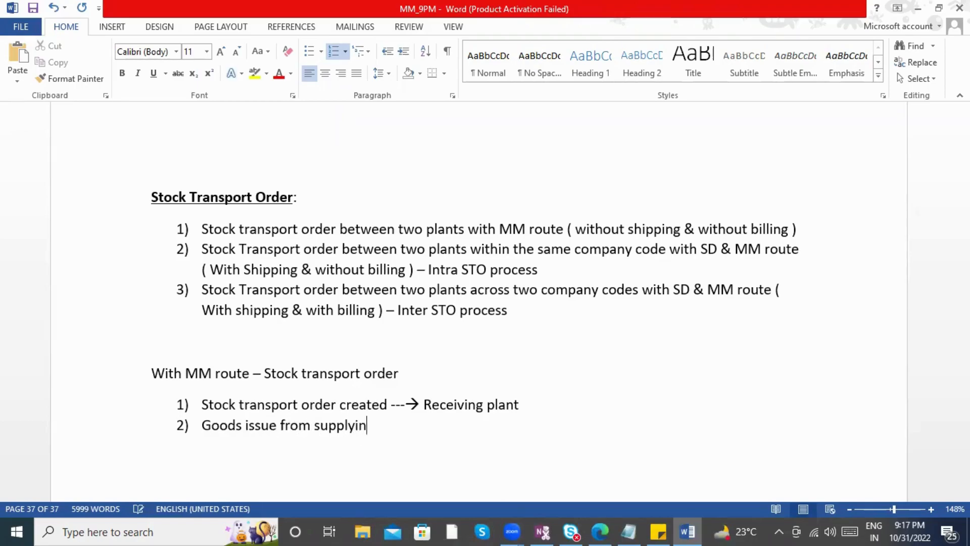
type("g plant")
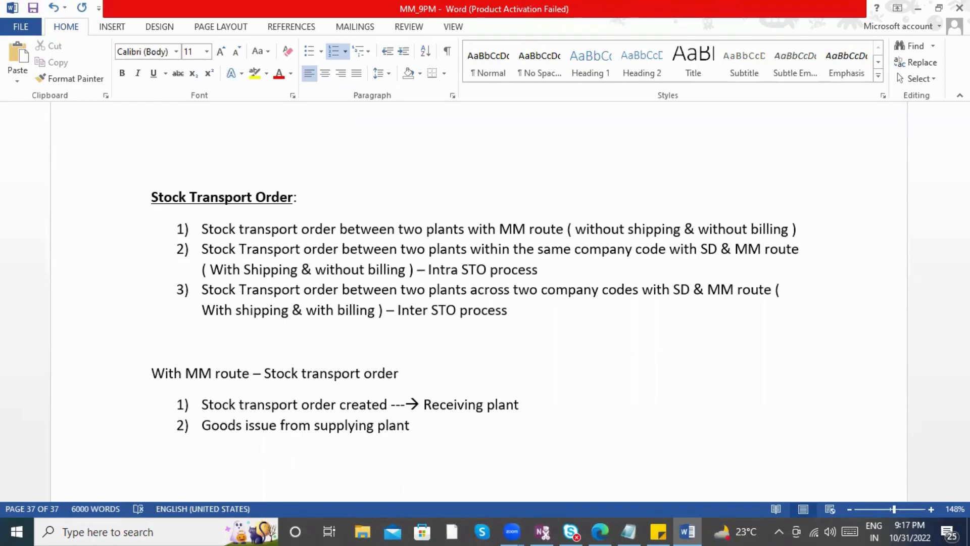
- Add a third item to the MM route list reading "Goods receipt in receiving plant"
key("Return")
type("Goo")
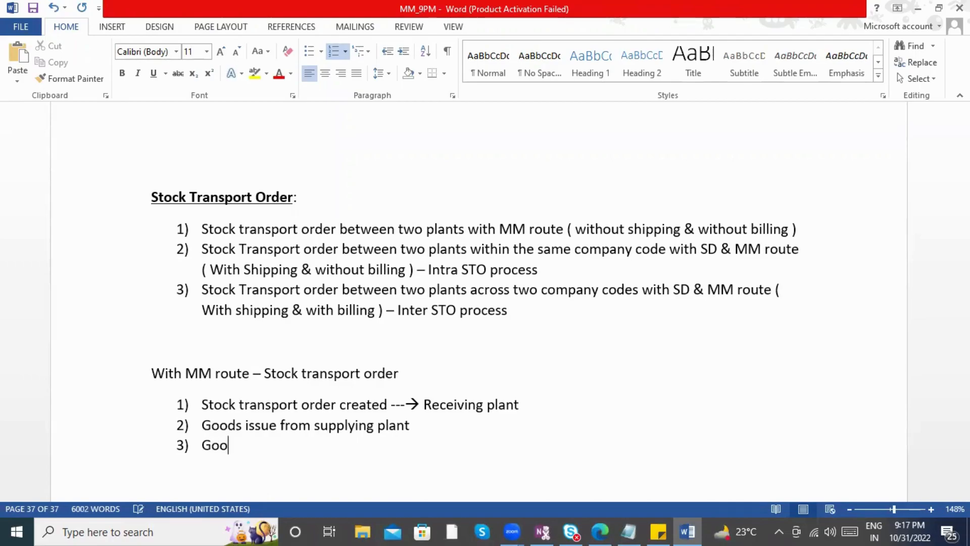
type("ds receipt ")
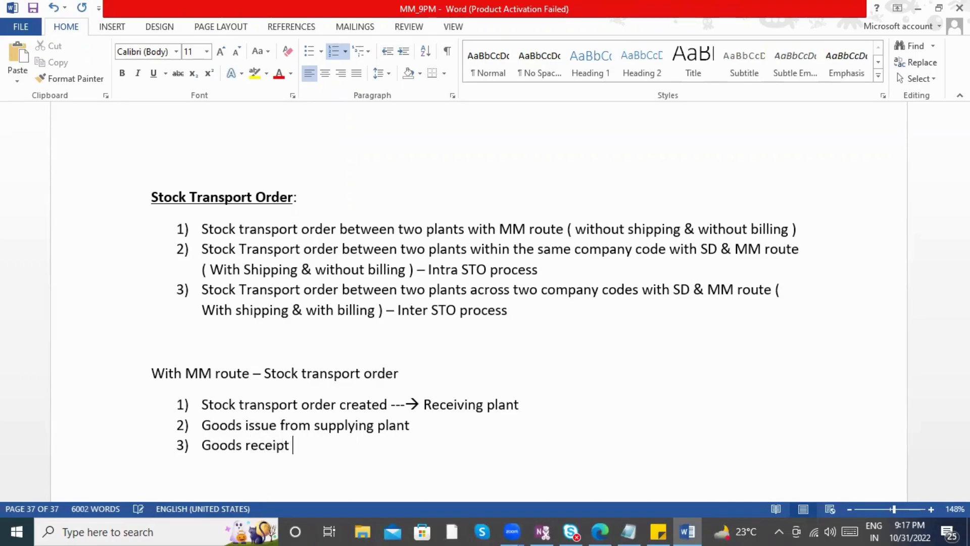
type("in receiving plant")
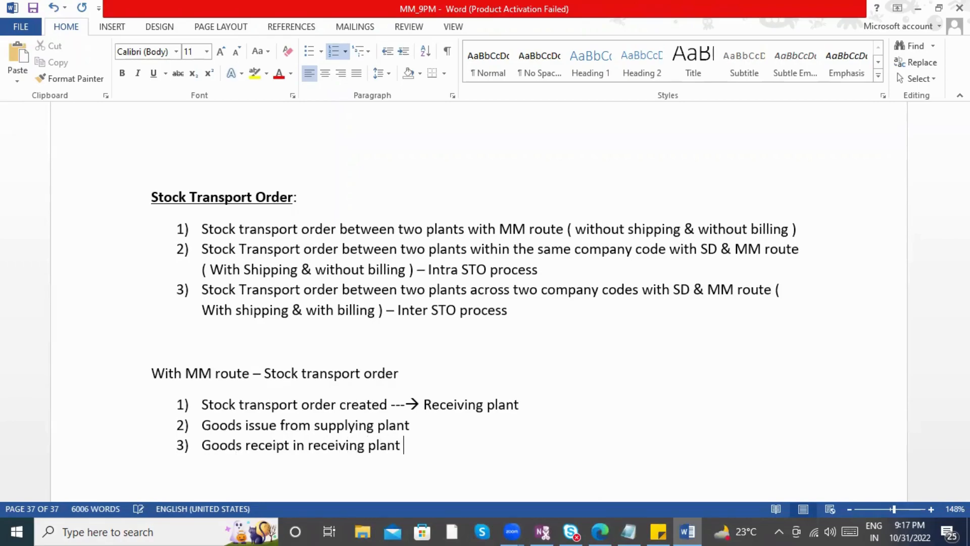
scroll(526, 149, "down", 3)
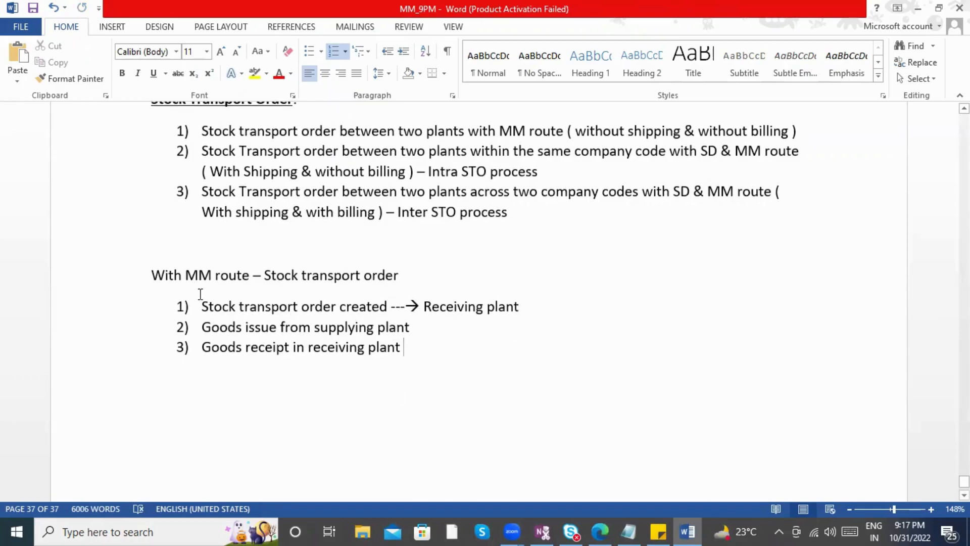
left_click_drag(164, 273, 364, 286)
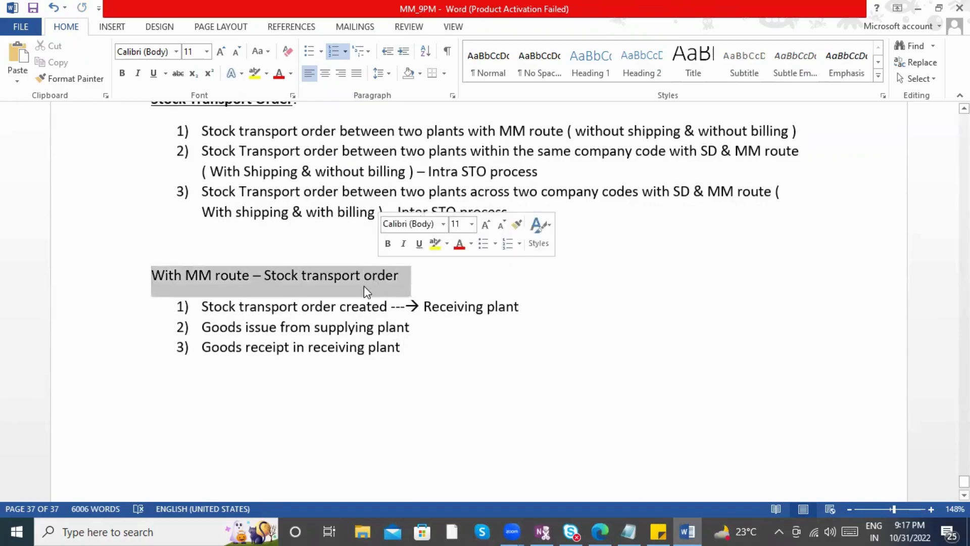
scroll(301, 326, "up", 3)
scroll(301, 325, "down", 3)
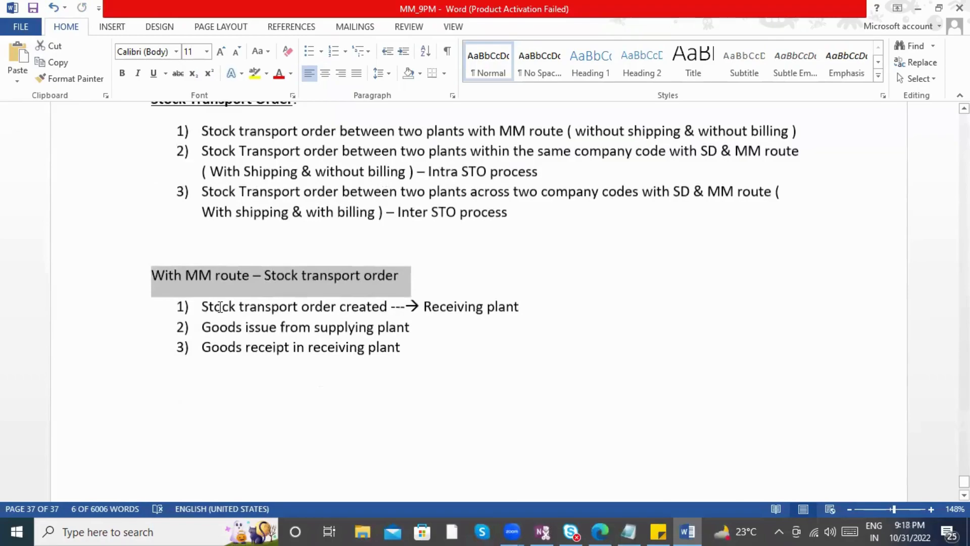
left_click_drag(202, 306, 415, 352)
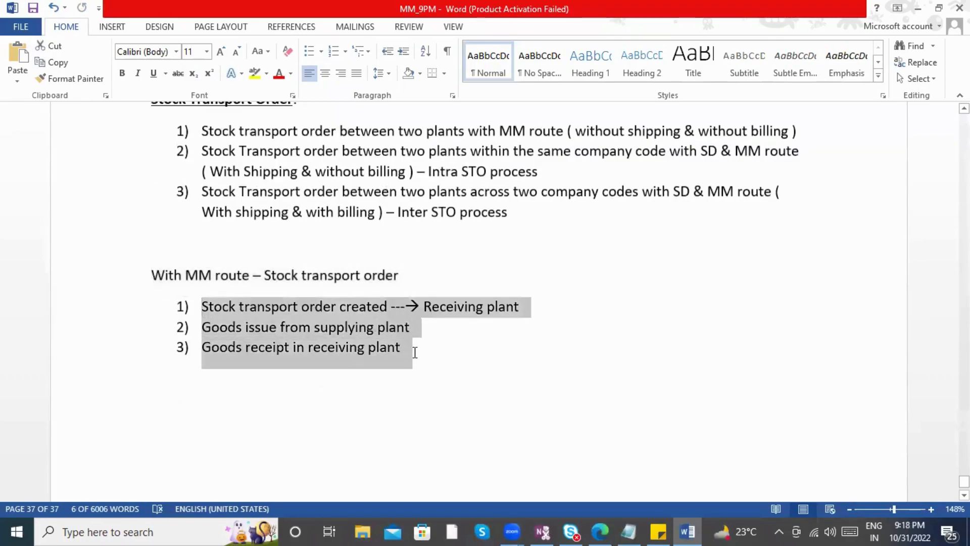
- Append the movement types to the MM route items: "- 351" for the goods issue and "- 101" for the goods receipt
left_click(425, 331)
type("- 351")
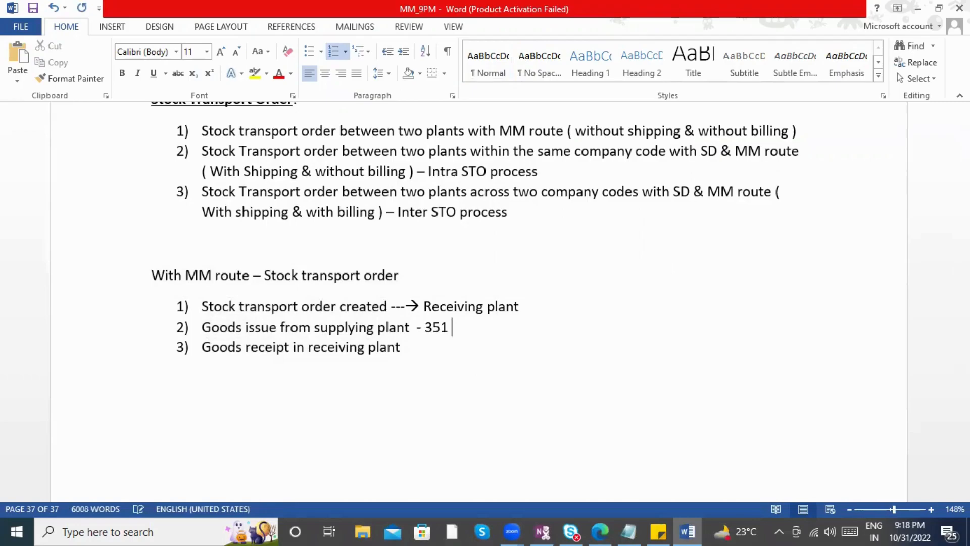
left_click(443, 346)
type("- 101")
- Look up the stock transport order entry in the earlier movement types list, and return to the three MM route items
scroll(459, 367, "up", 15)
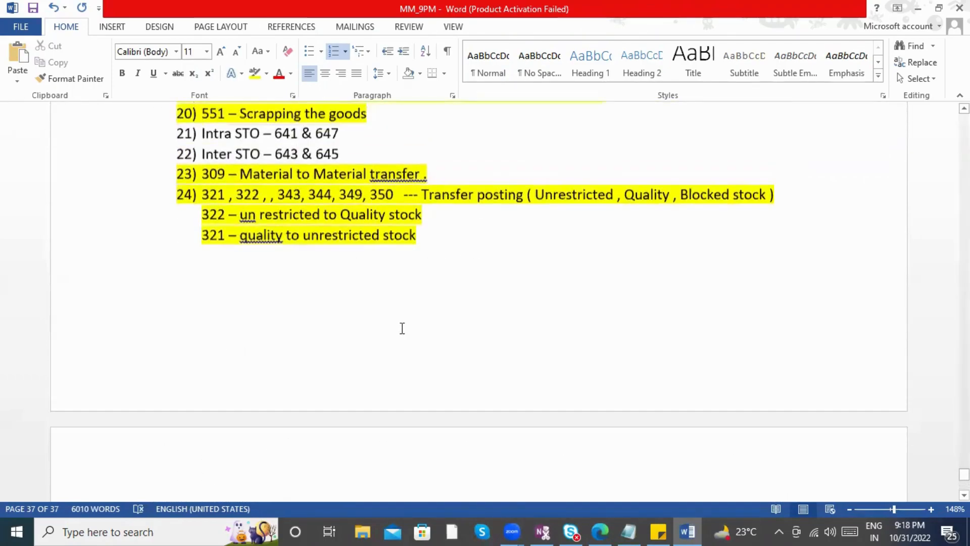
scroll(237, 324, "up", 5)
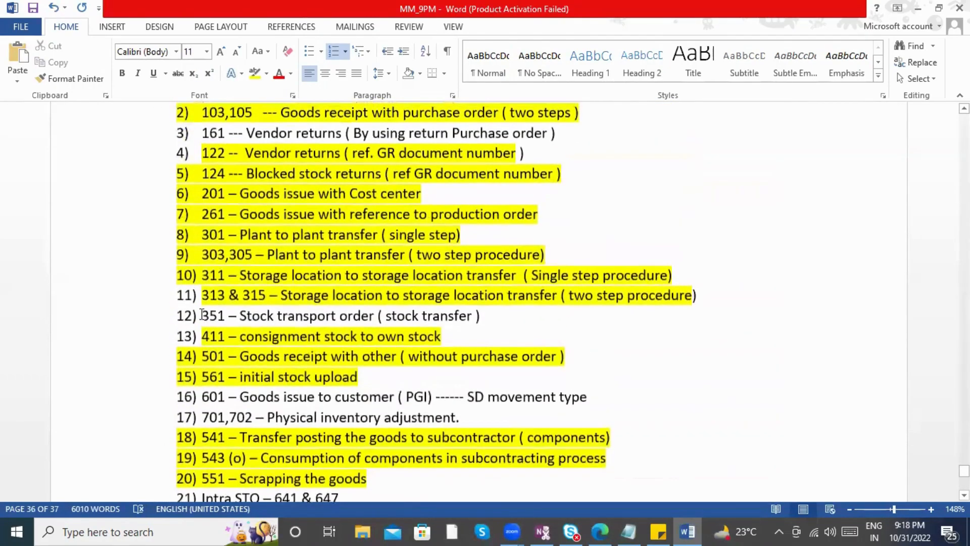
left_click_drag(264, 316, 476, 310)
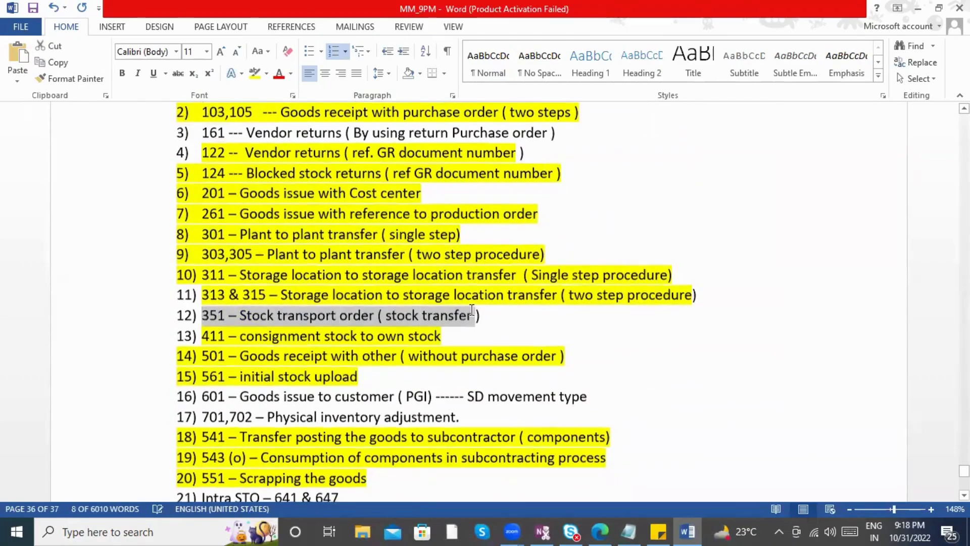
scroll(425, 303, "down", 2)
scroll(365, 430, "down", 10)
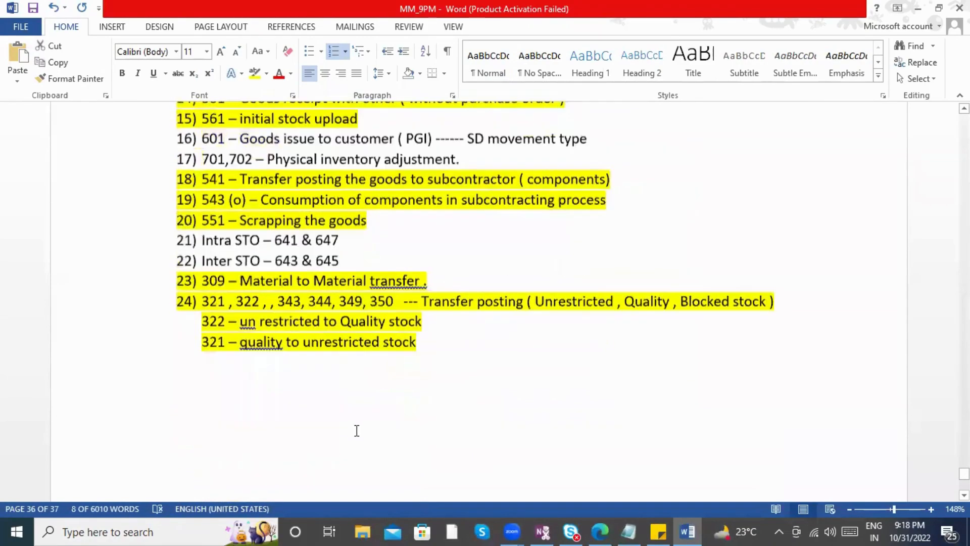
scroll(476, 358, "down", 3)
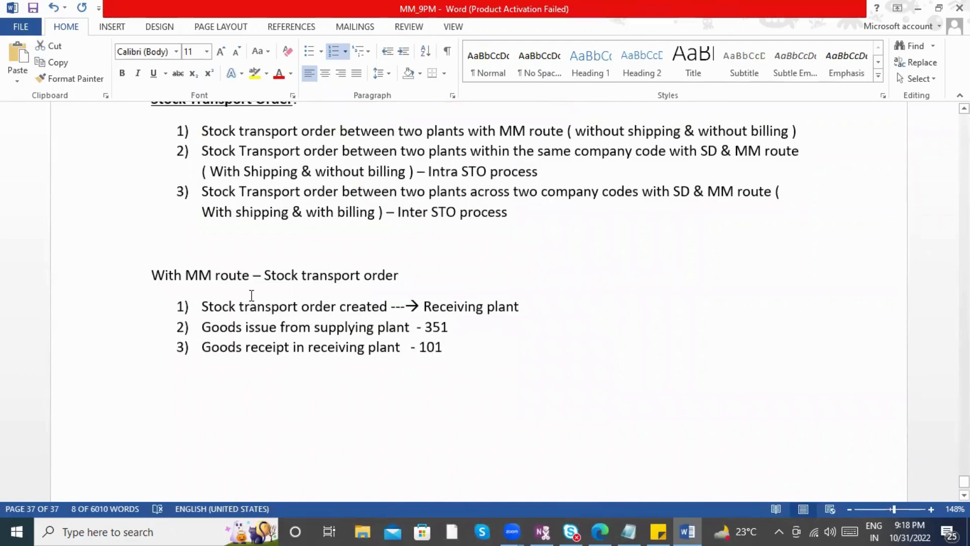
left_click_drag(452, 356, 236, 302)
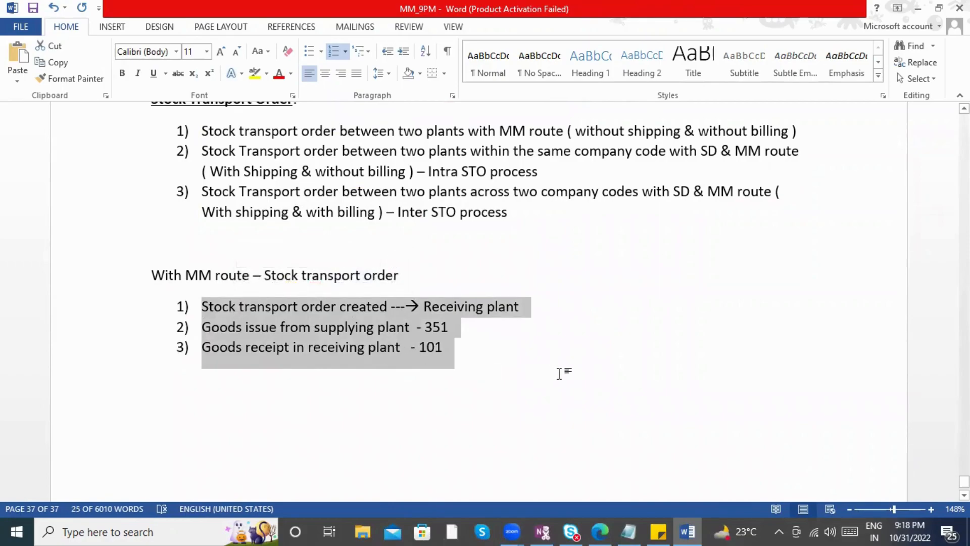
- Below the MM route list, add a line reading "Document type - UB , Item category – “U”"
left_click(524, 406)
left_click(306, 389)
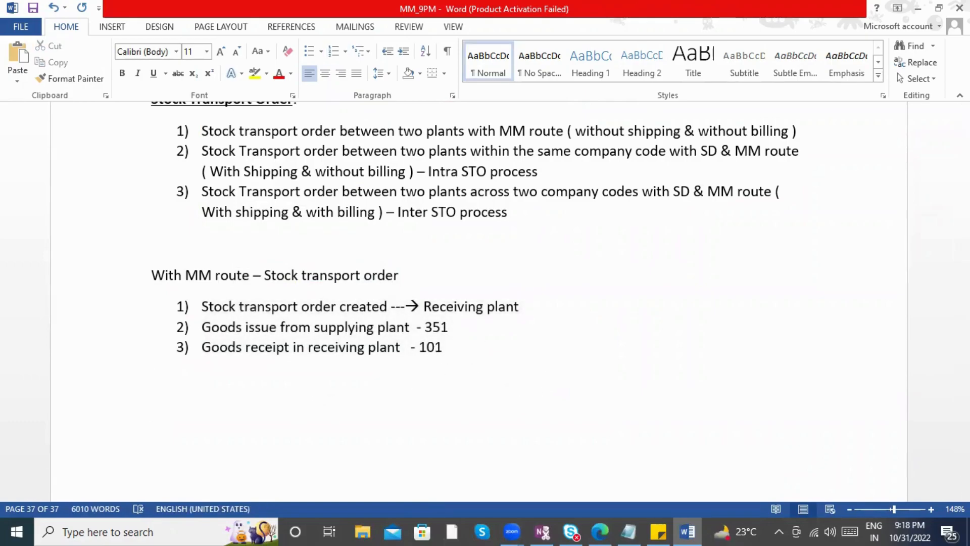
scroll(299, 382, "down", 1)
scroll(299, 383, "down", 1)
scroll(296, 381, "up", 1)
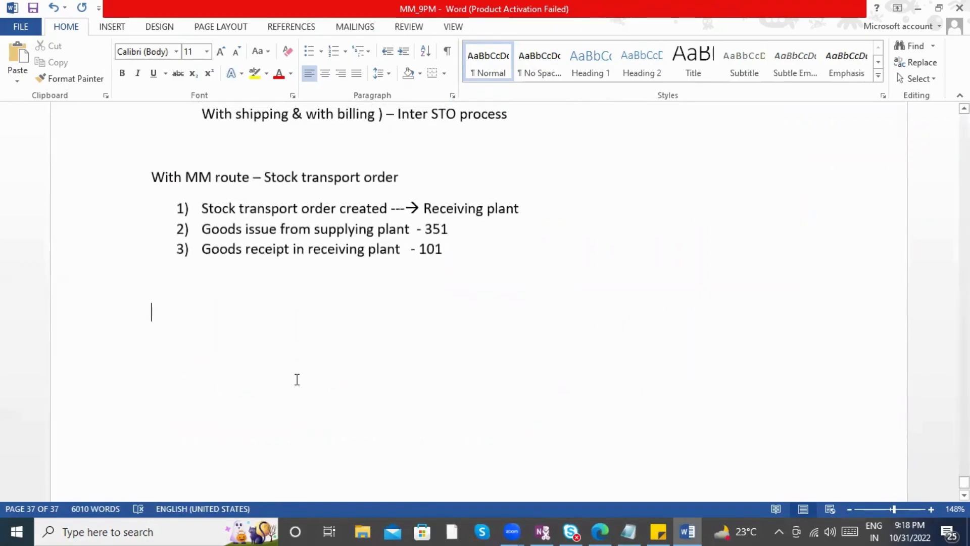
left_click(206, 296)
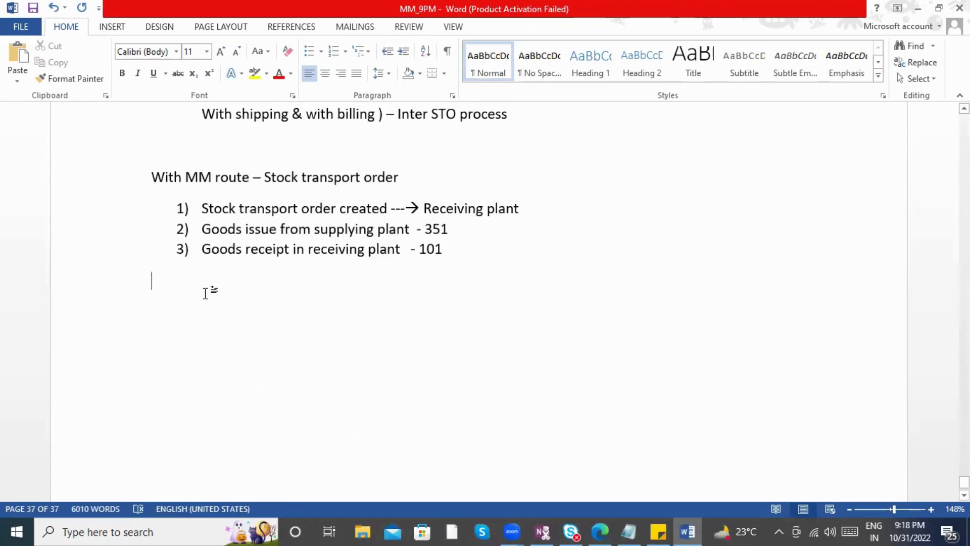
key("Return")
type("Documen t type")
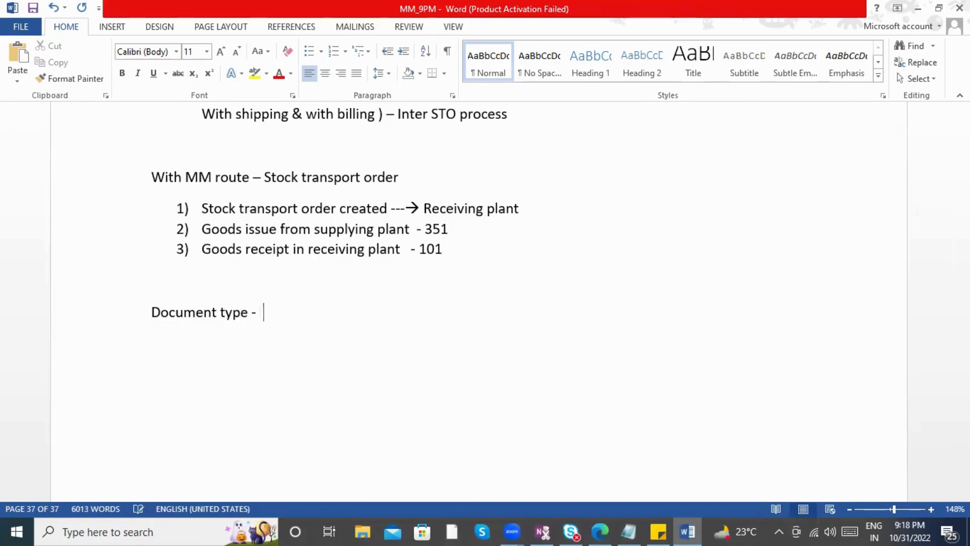
type(" -  UB , Item catego")
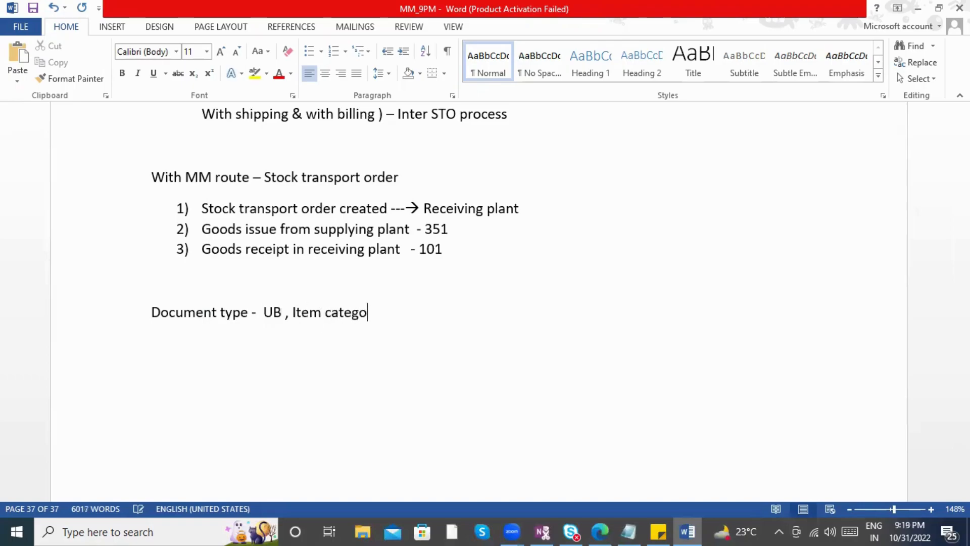
type("ry -")
type("\"")
type("U\"")
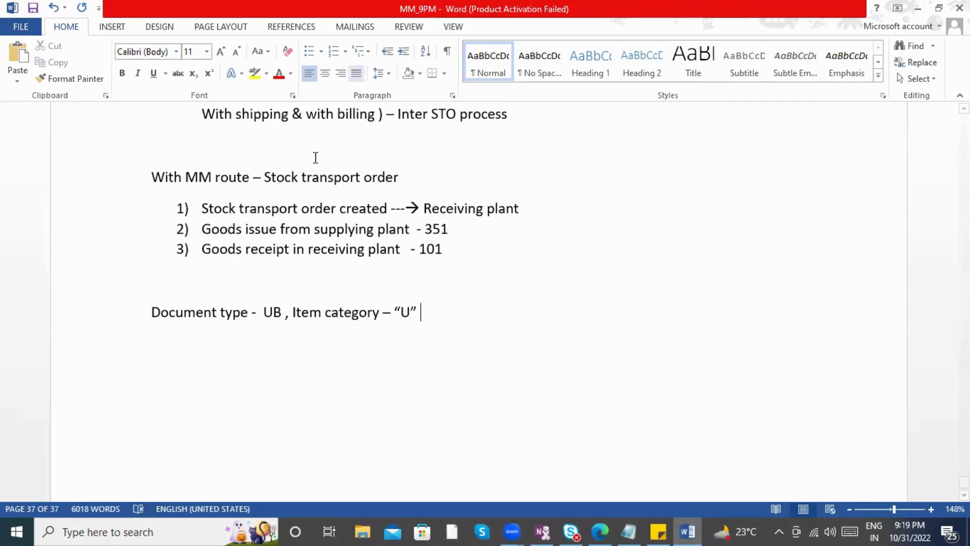
- Apply the suggested spacing corrections around "UB" so the line reads "Document type - UB, Item category – “U”"
key("Up")
left_click(242, 314)
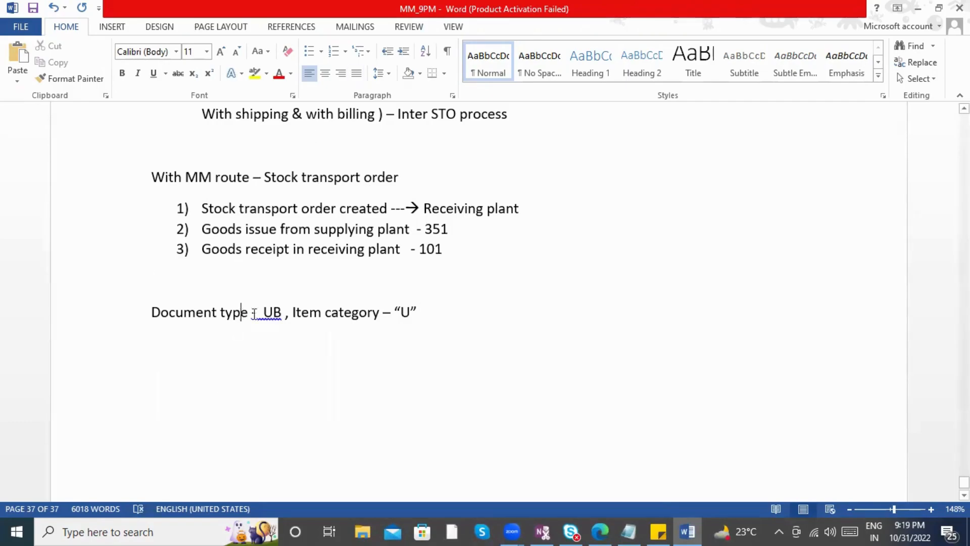
left_click(342, 314)
right_click(264, 317)
left_click(301, 332)
right_click(277, 316)
left_click(301, 329)
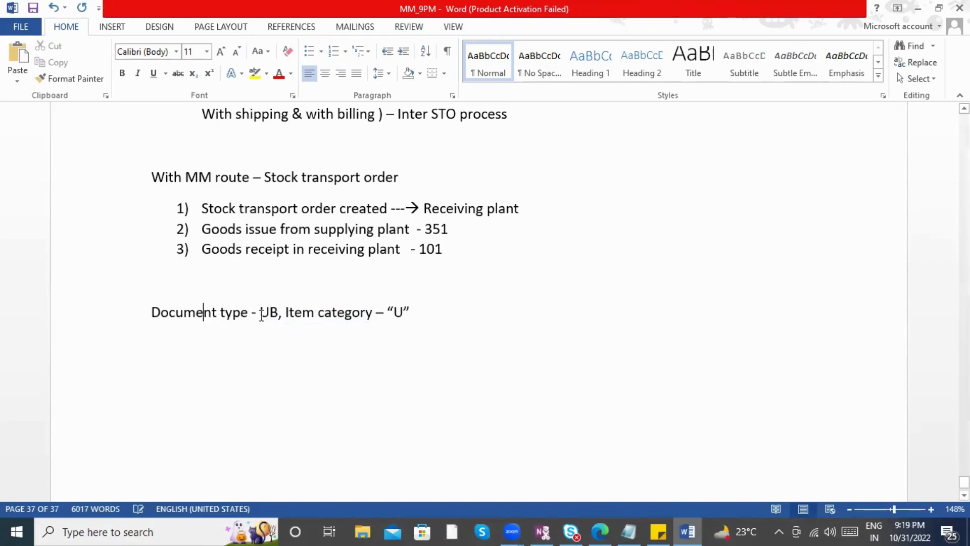
left_click_drag(413, 314, 173, 320)
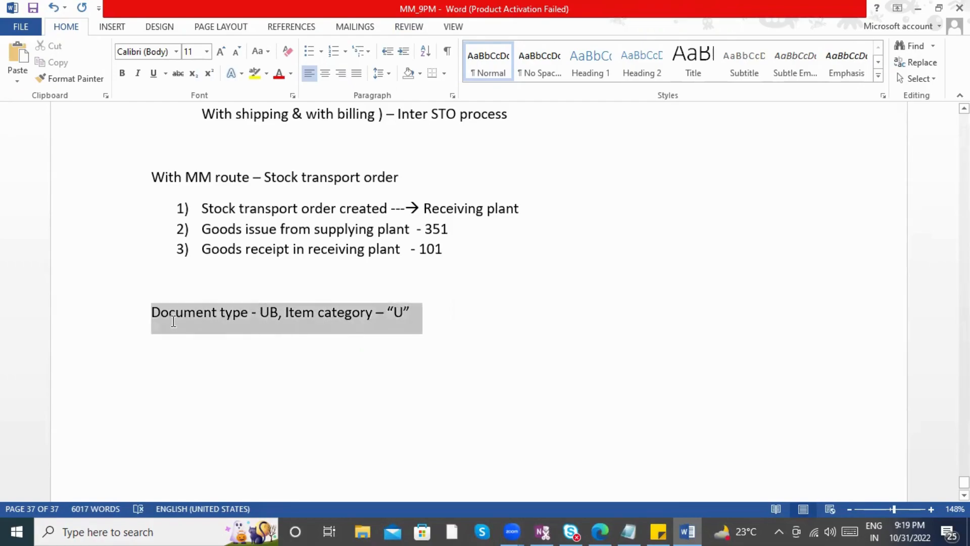
left_click(253, 179)
scroll(481, 268, "down", 1)
left_click(480, 268)
scroll(618, 399, "down", 1)
scroll(581, 398, "up", 2)
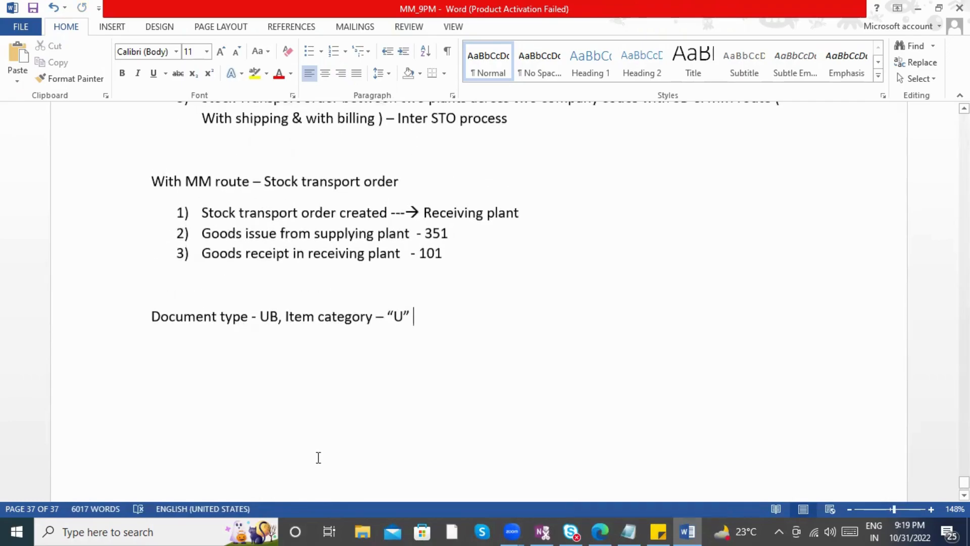
- Launch SAP Logon and open the 9PM IDEAS server connection
key("super")
type("Sap")
key("Return")
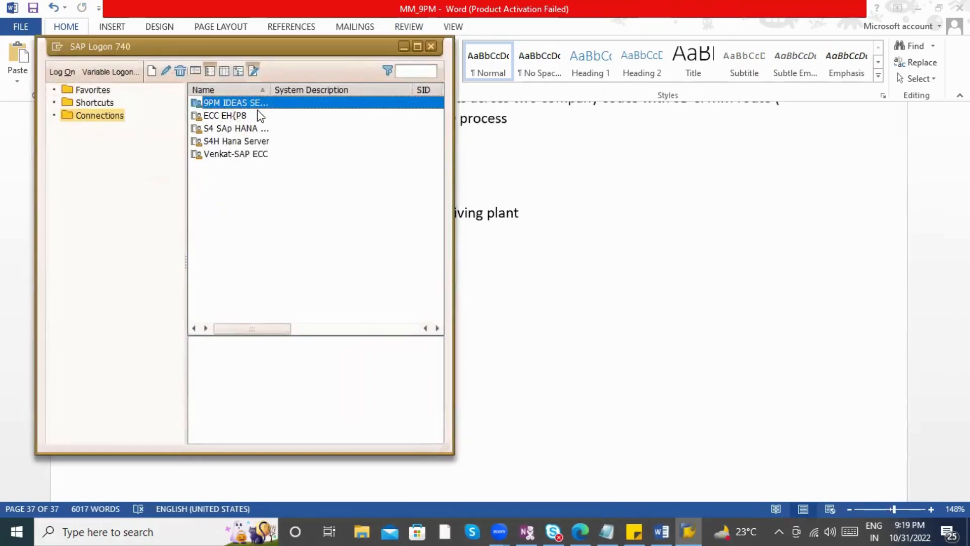
double_click(257, 110)
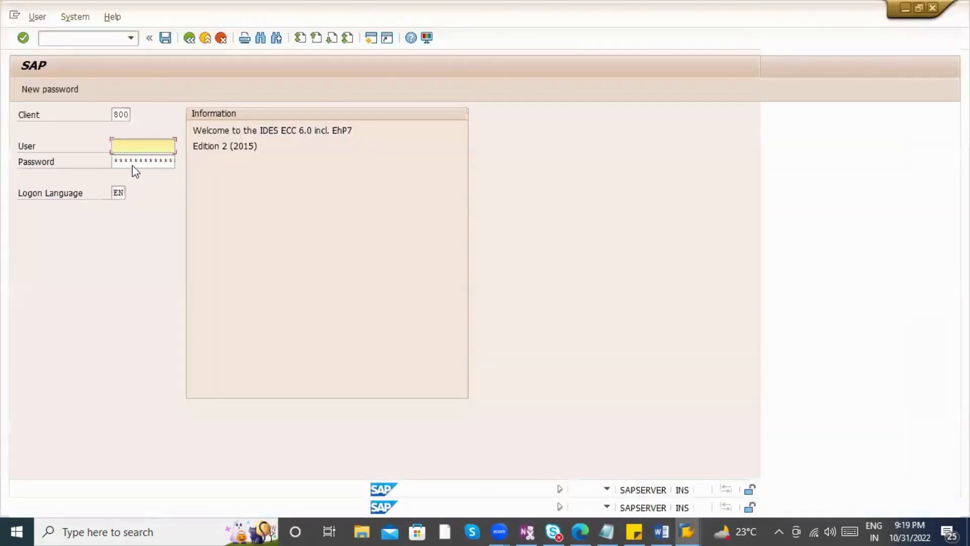
- Log on to client 800 with the user ID and password, and start transaction ME21N
left_click(133, 161)
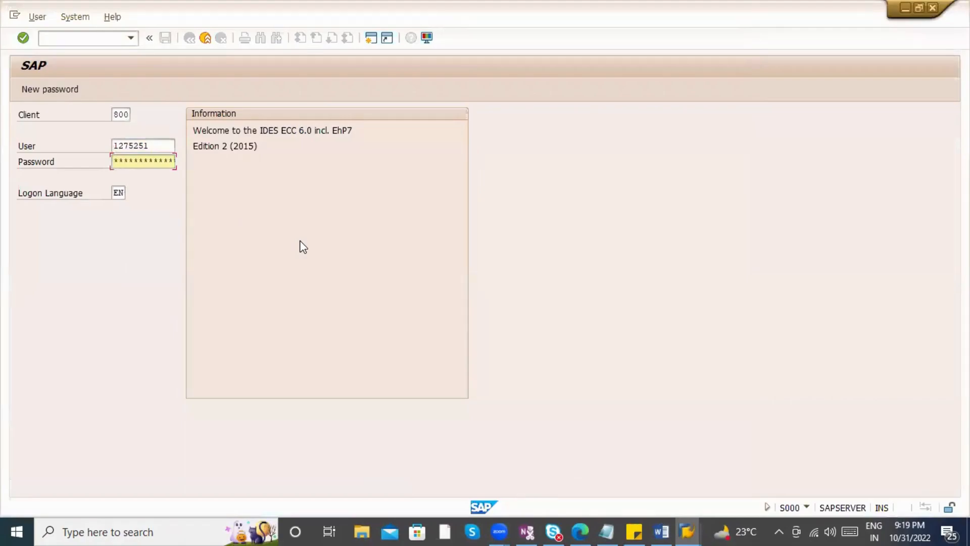
key("Return")
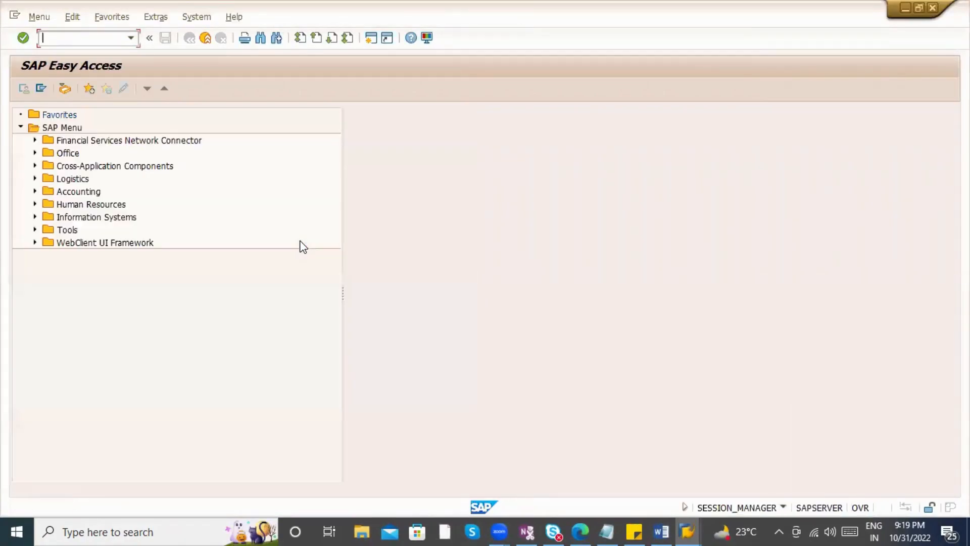
type("me21n")
key("Return")
- Switch to the Word notes and append "- ME21N" to the first MM route item about creating the stock transport order
key("alt+Tab")
key("alt+Tab")
key("alt+Tab")
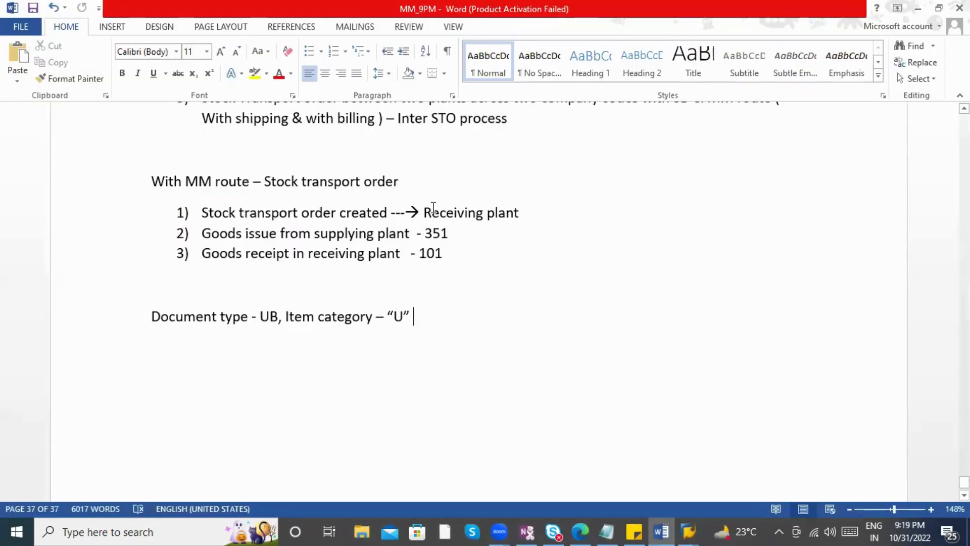
left_click(545, 212)
type("- ME2")
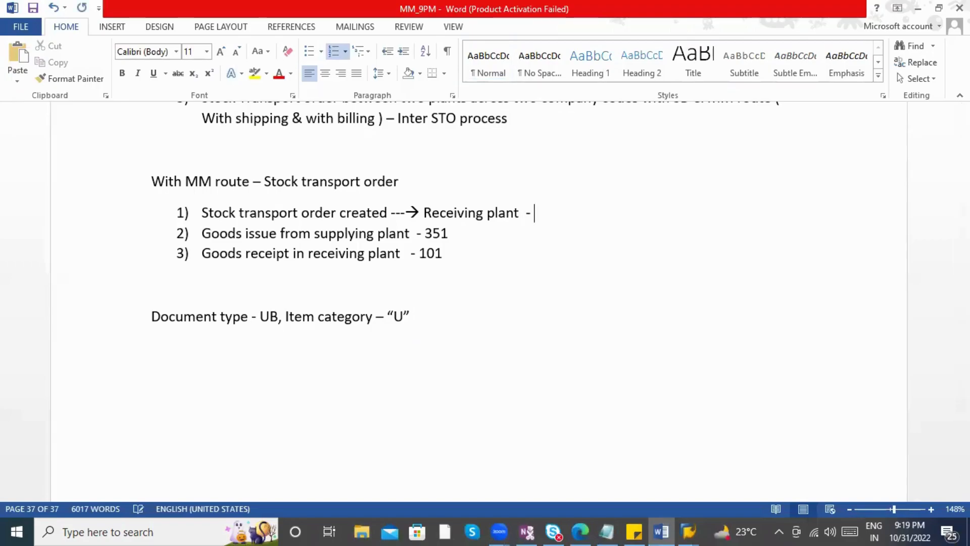
type("N")
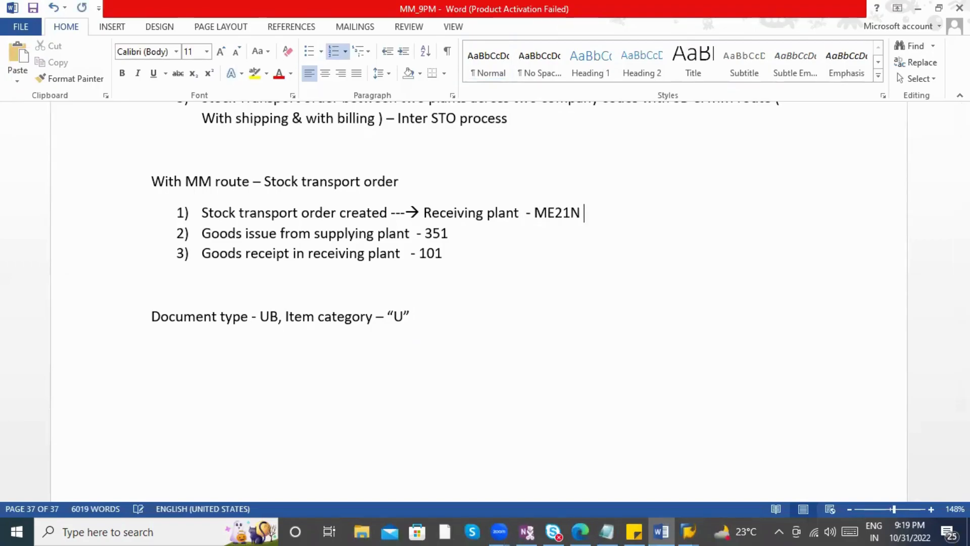
- Switch back to the SAP purchase order and set its document type to UB S.T.O
key("alt+Tab")
key("alt+Tab")
key("Tab")
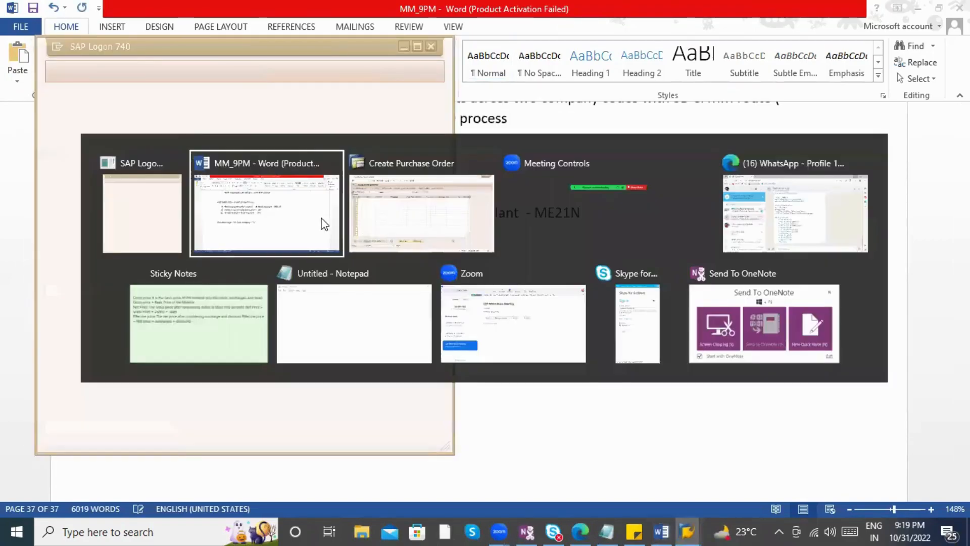
left_click(130, 114)
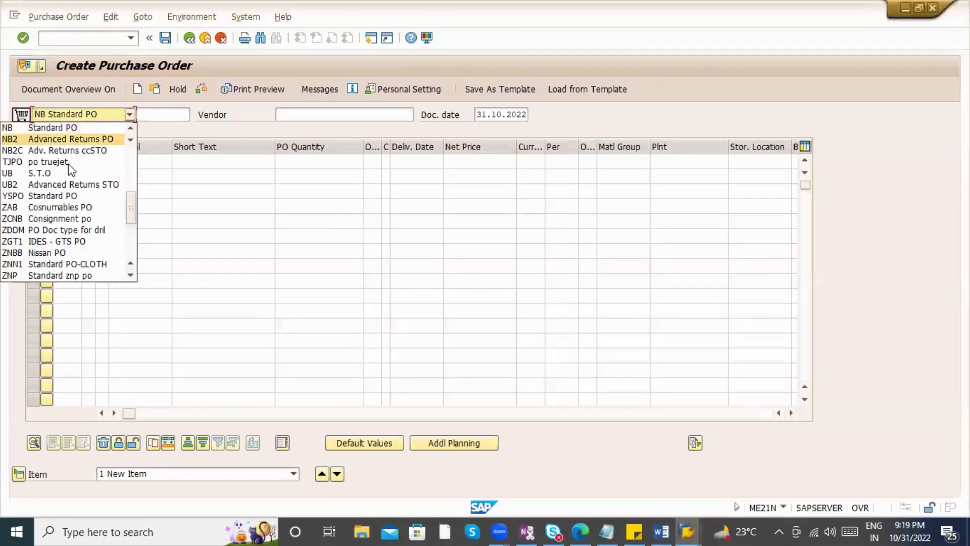
scroll(67, 248, "down", 5)
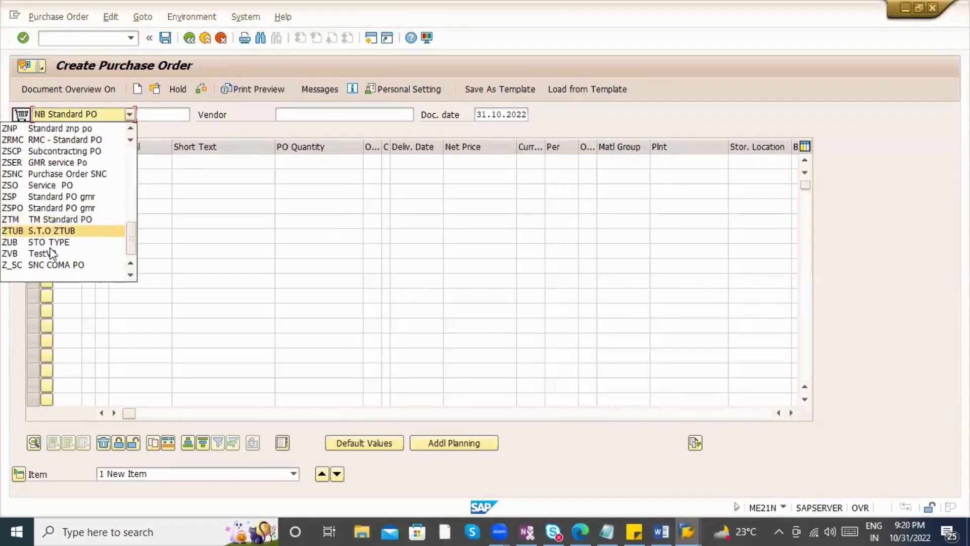
scroll(50, 253, "up", 5)
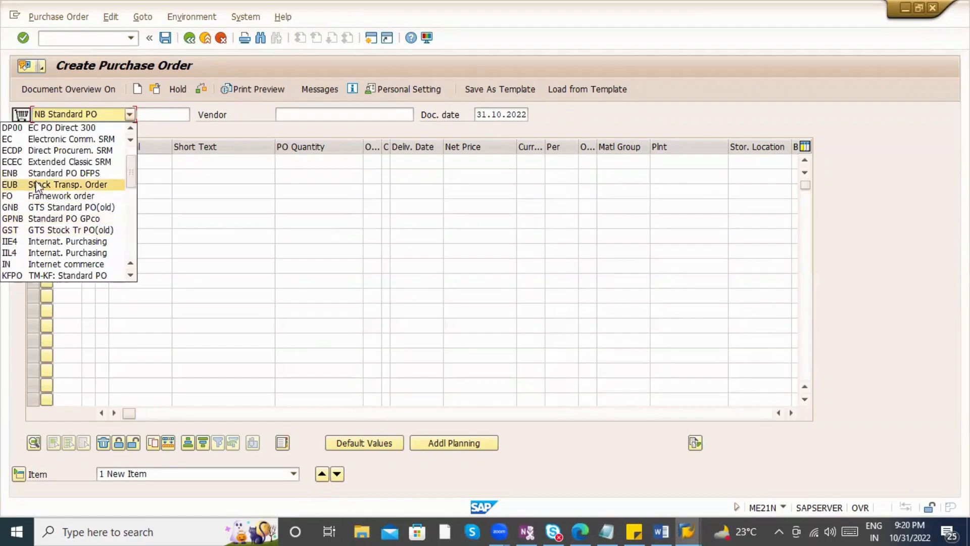
scroll(50, 237, "down", 4)
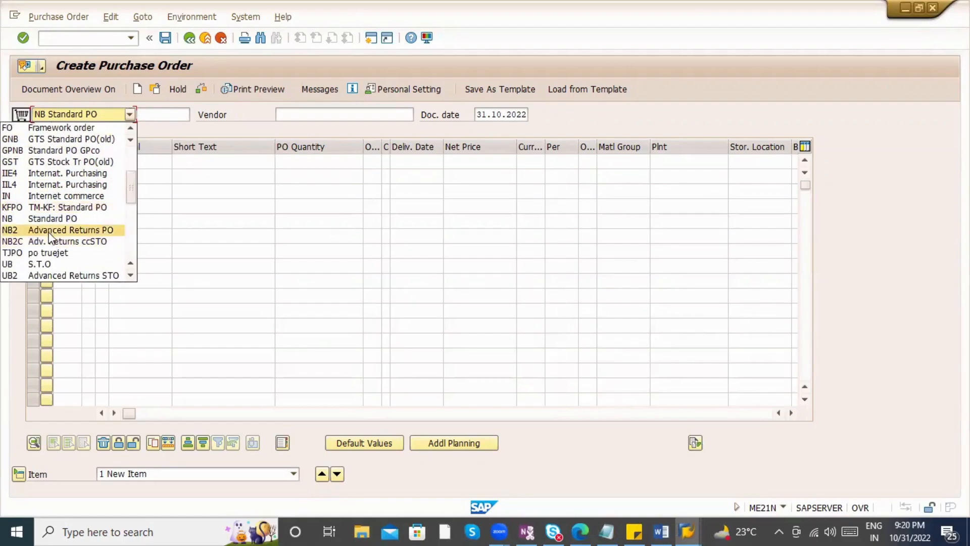
scroll(46, 227, "down", 2)
left_click(61, 196)
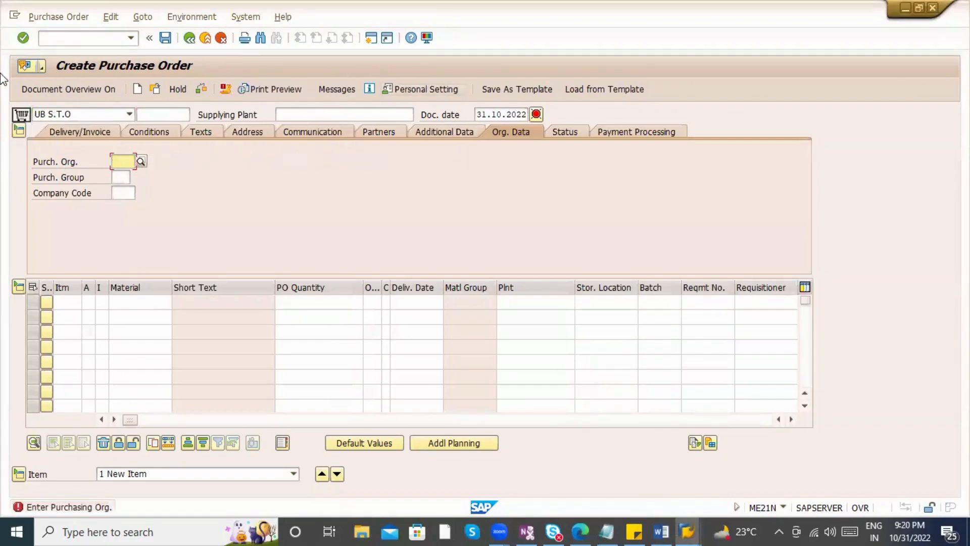
left_click(70, 115)
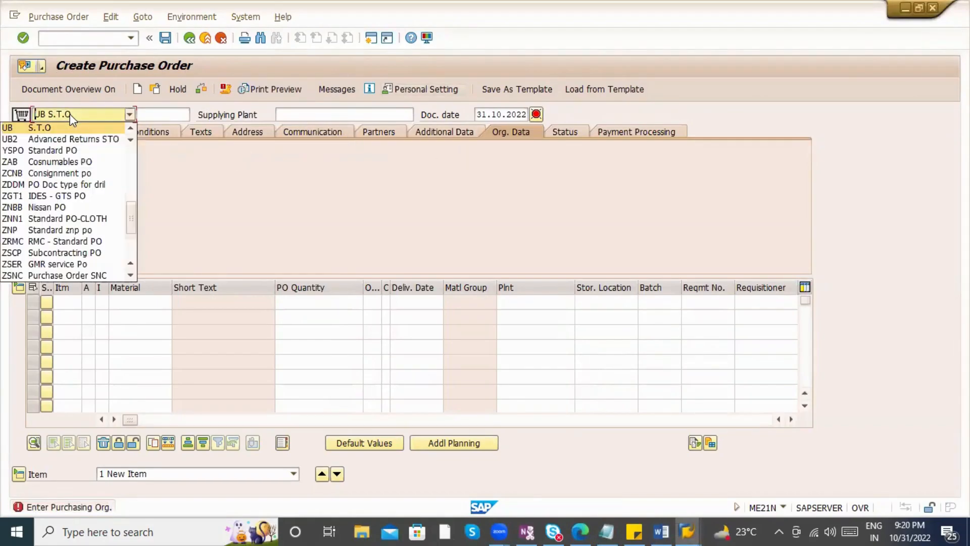
left_click(287, 109)
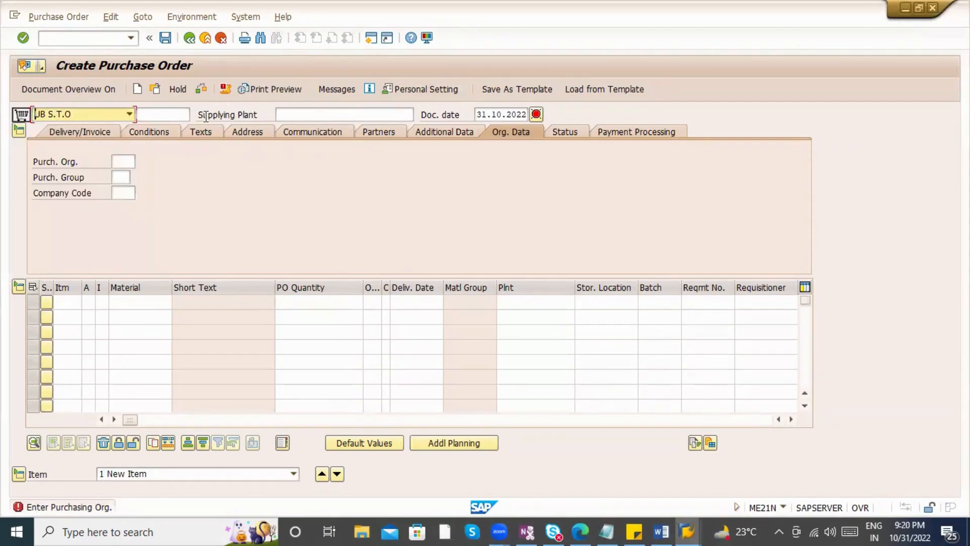
left_click(206, 115)
- Review the stock transport order types and MM route steps in the Word notes, and return to the SAP purchase order
left_click(287, 113)
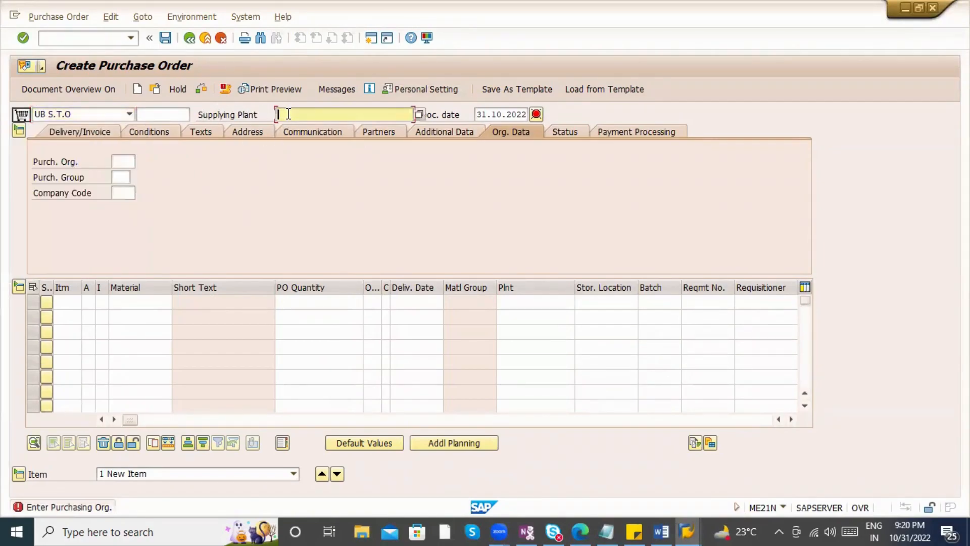
key("alt+Tab")
key("alt+Tab")
key("Tab")
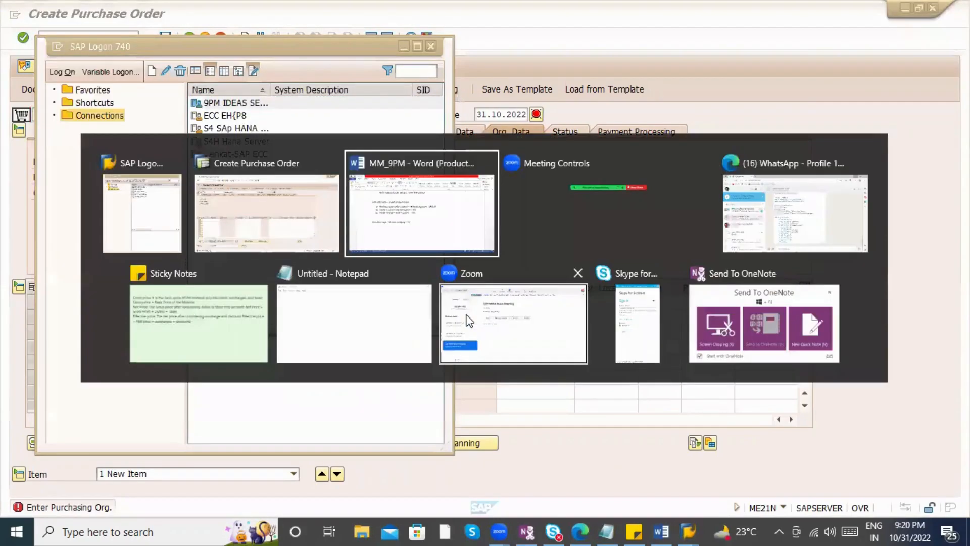
scroll(284, 255, "up", 3)
key("alt+Tab")
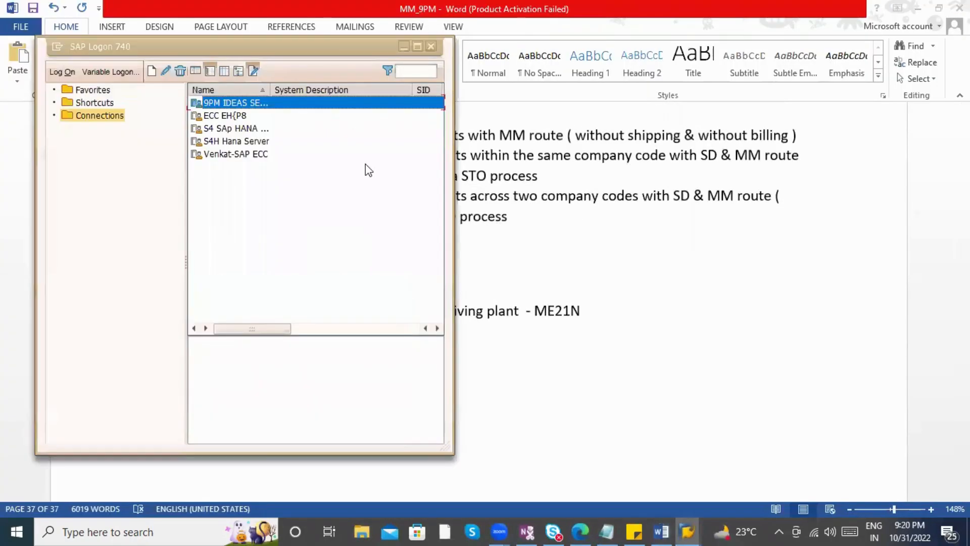
key("alt+Tab")
left_click(419, 156)
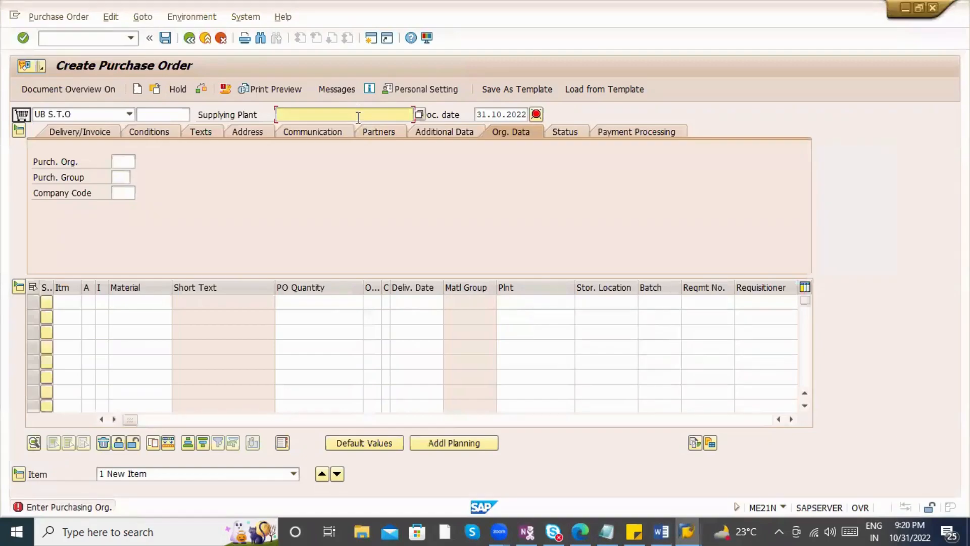
key("alt+Tab")
key("Tab")
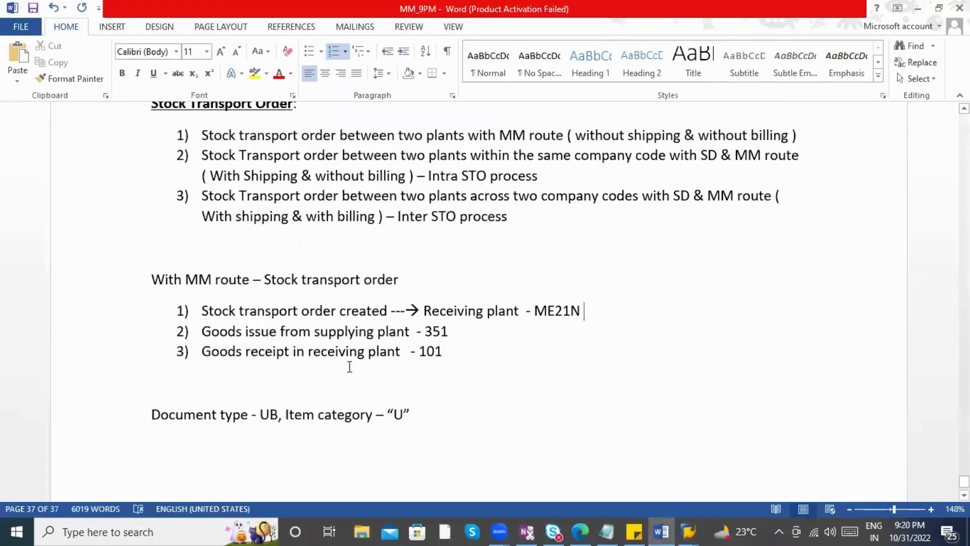
left_click(393, 336)
key("alt+Tab")
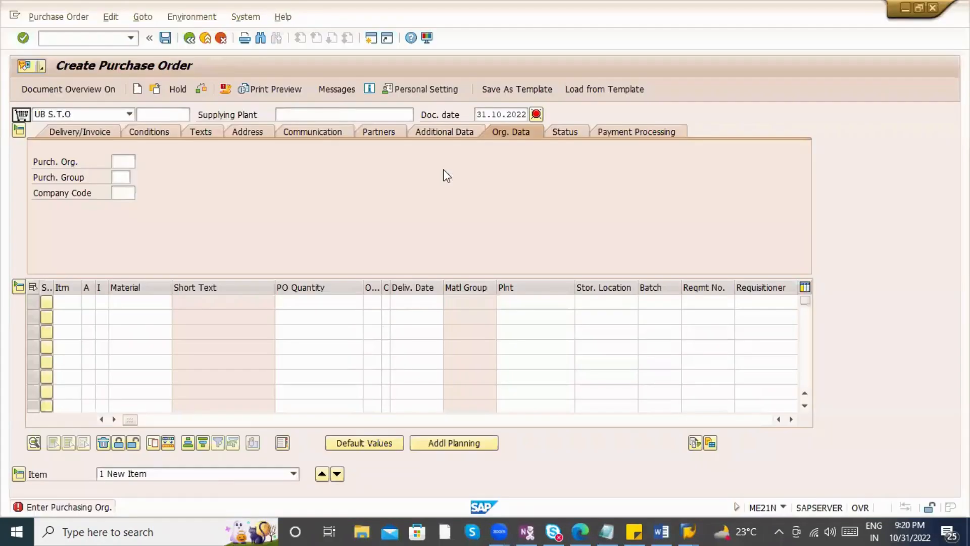
- Enter supplying plant ZAB1 and the organizational data: purchasing organization ZAB1, purchasing group 000 and company code ZABC
left_click(326, 108)
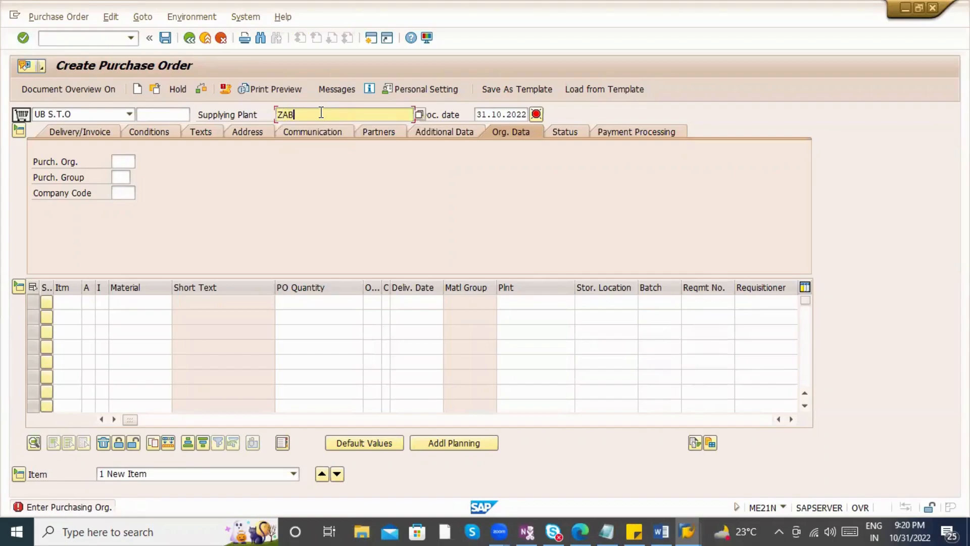
key("Return")
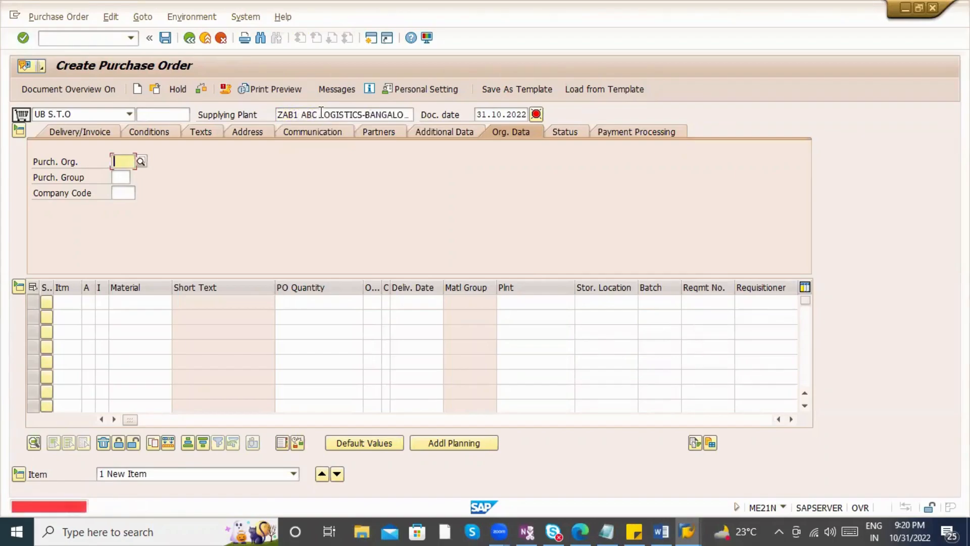
left_click(124, 162)
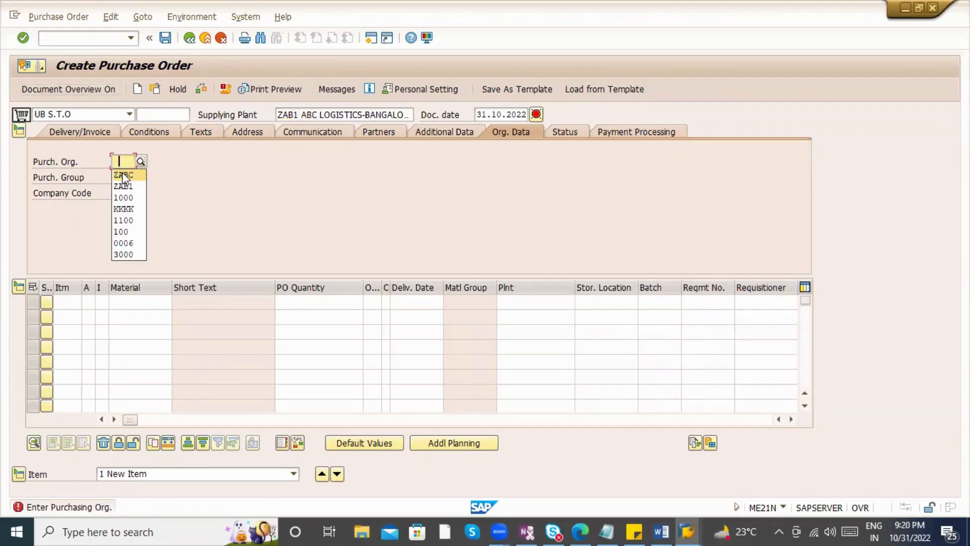
left_click(125, 186)
left_click(122, 177)
type("000")
left_click(122, 191)
left_click(119, 285)
- In the first item row, set the item category to U and enter material 50066017
left_click(114, 302)
left_click(102, 302)
left_click(101, 350)
left_click(140, 302)
left_click(142, 322)
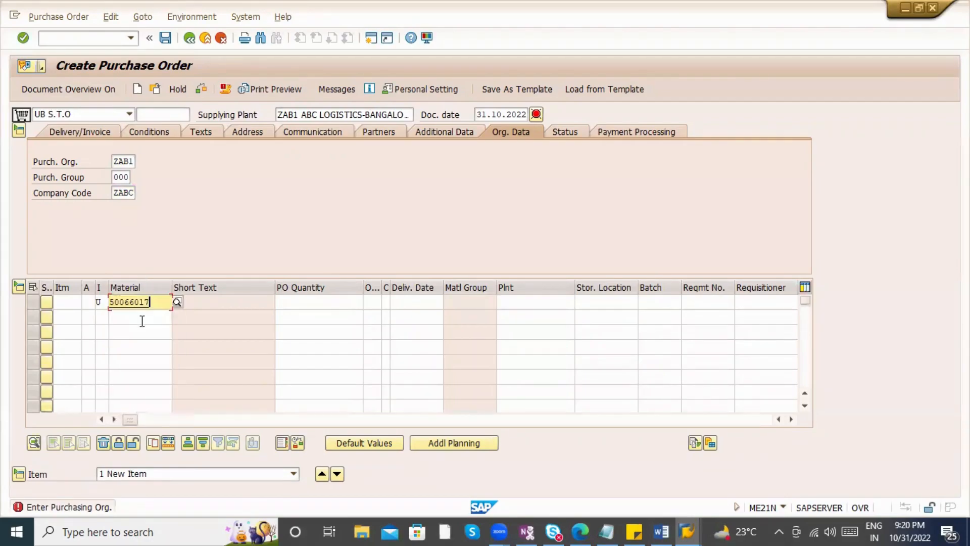
- Confirm the item's material and enter ZAB2 as the receiving plant in the item row
key("Return")
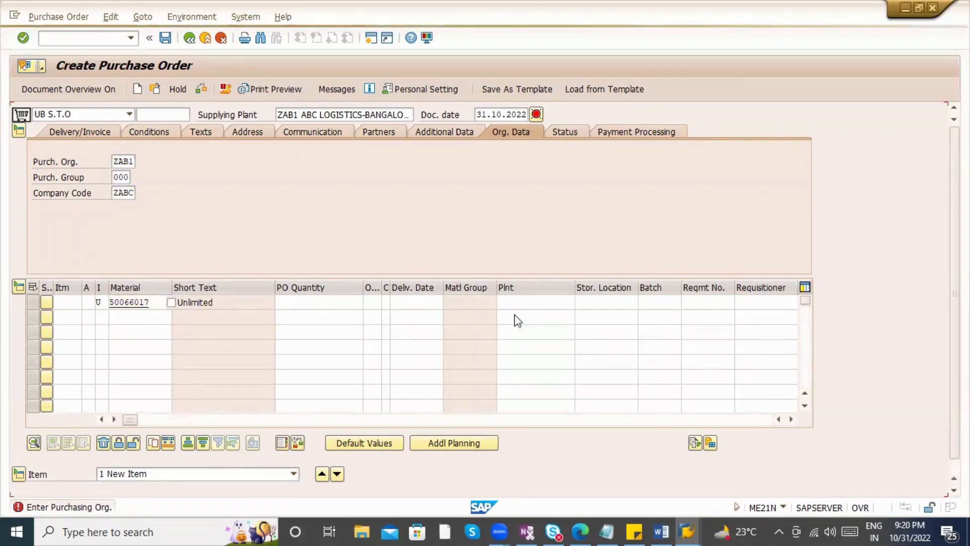
type("Z")
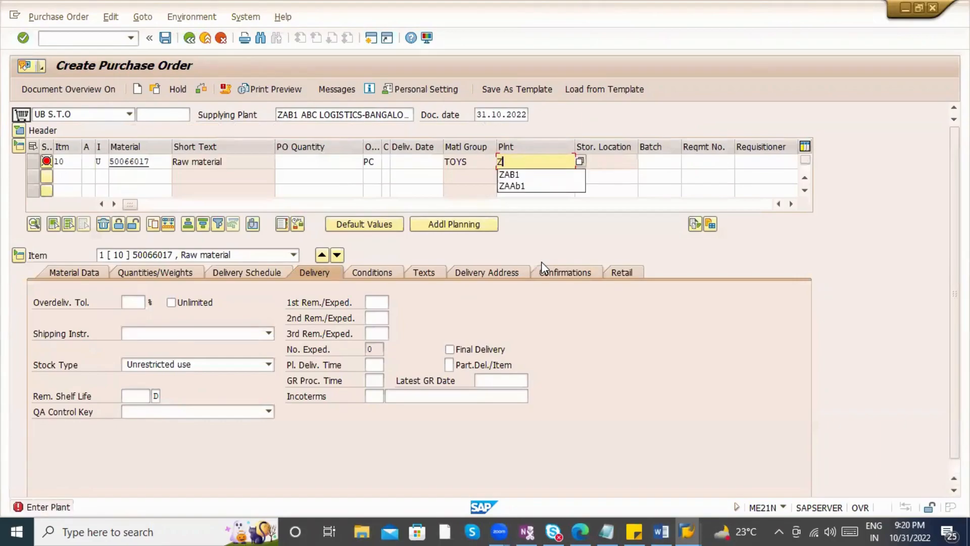
type("AB1")
key("Return")
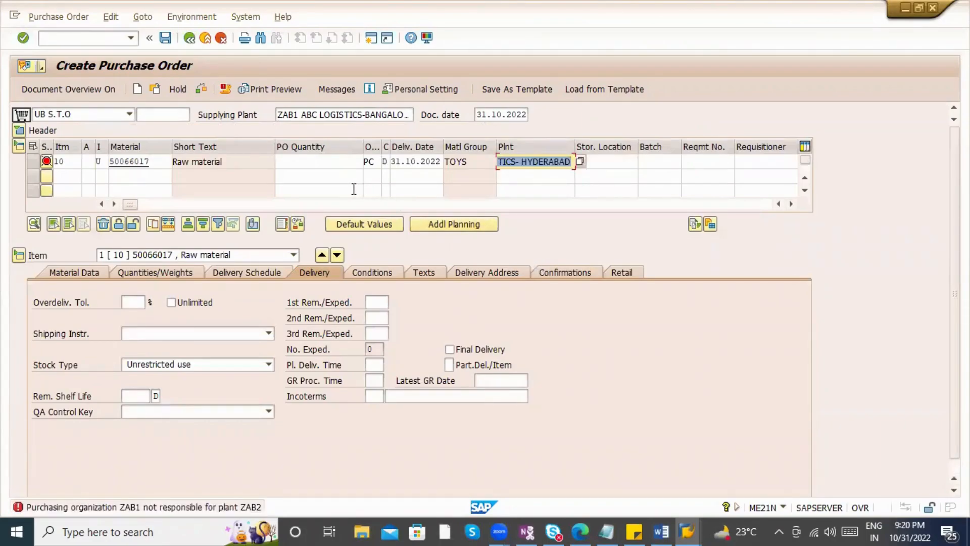
- Expand the order header and set the purchasing organization to ZABC in the organizational data
left_click(19, 130)
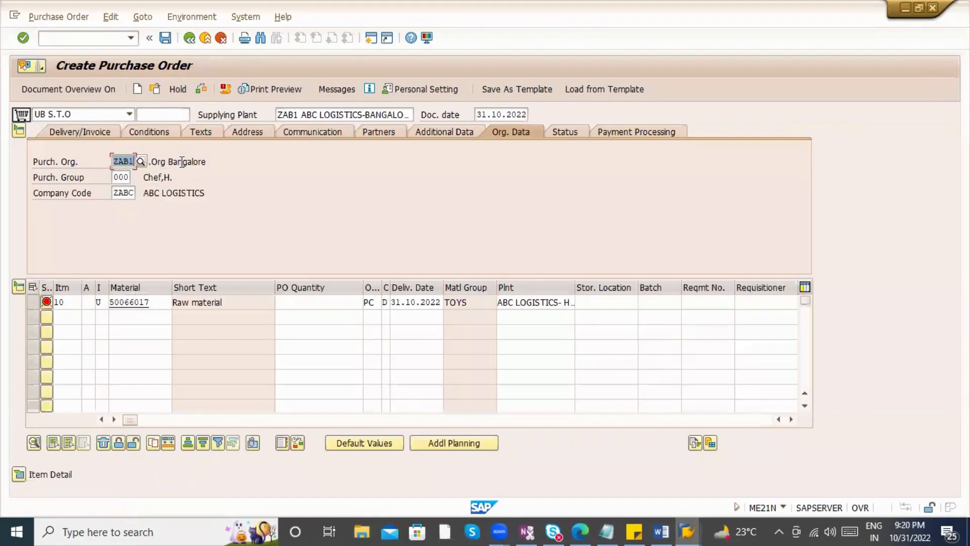
left_click(130, 161)
type("C")
key("Return")
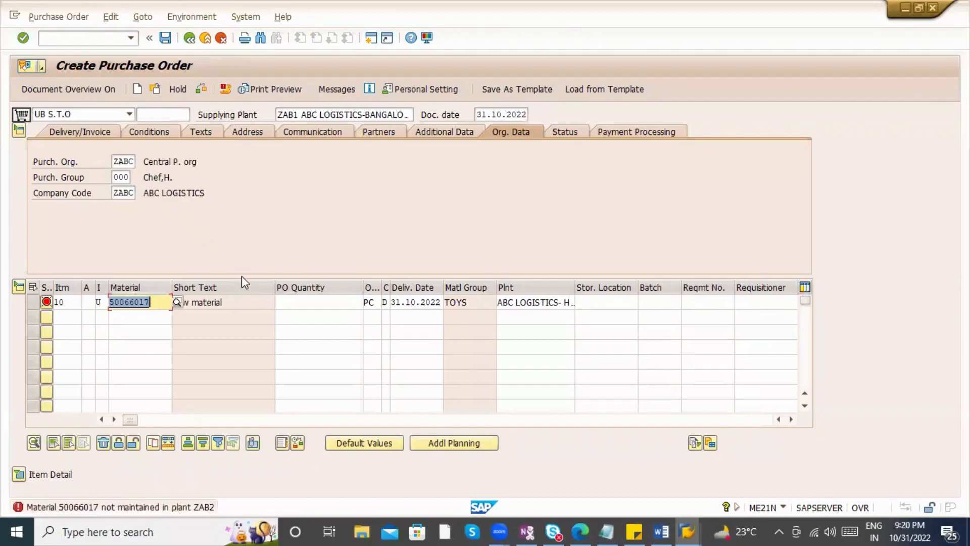
- Replace the item's material with 50065896 from the previously used materials and confirm the entry
key("BackSpace")
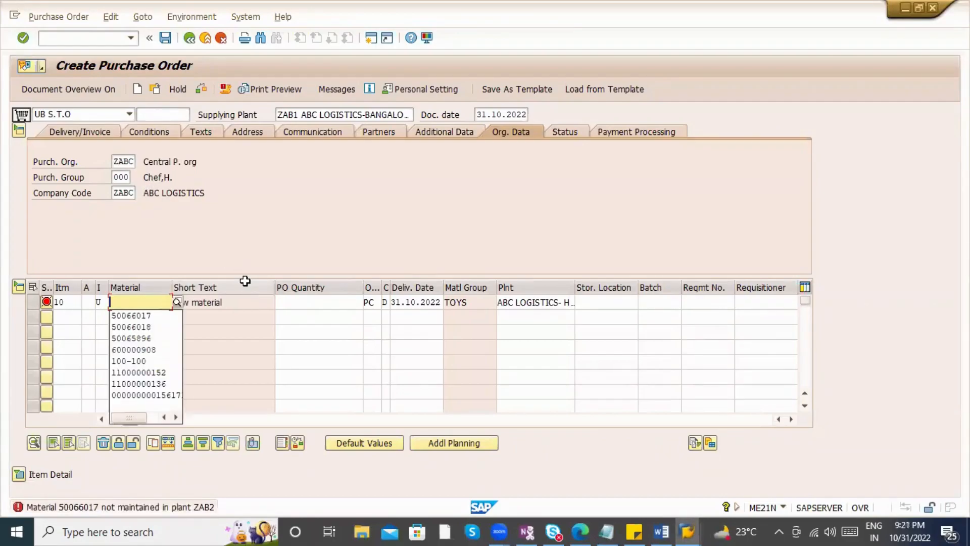
key("Down")
key("Down")
key("Down")
key("Return")
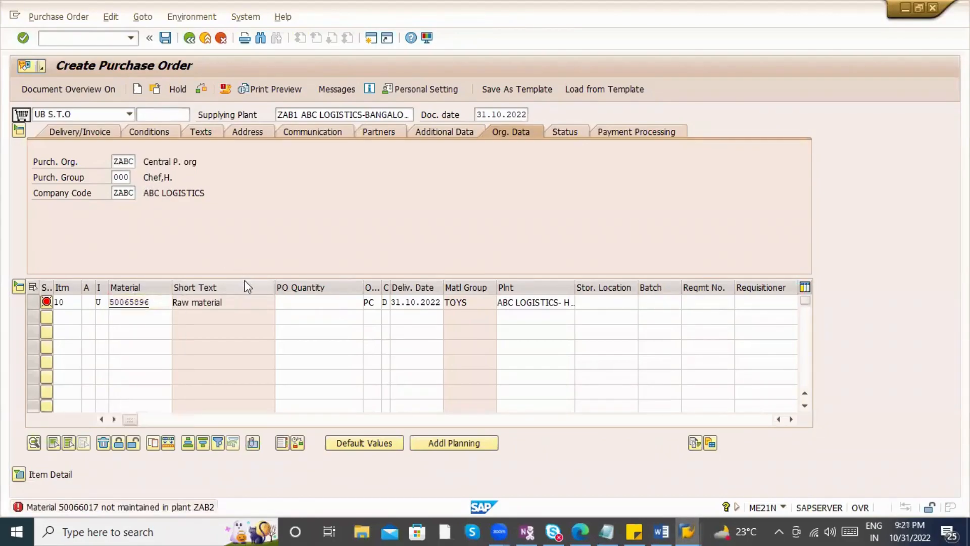
key("Return")
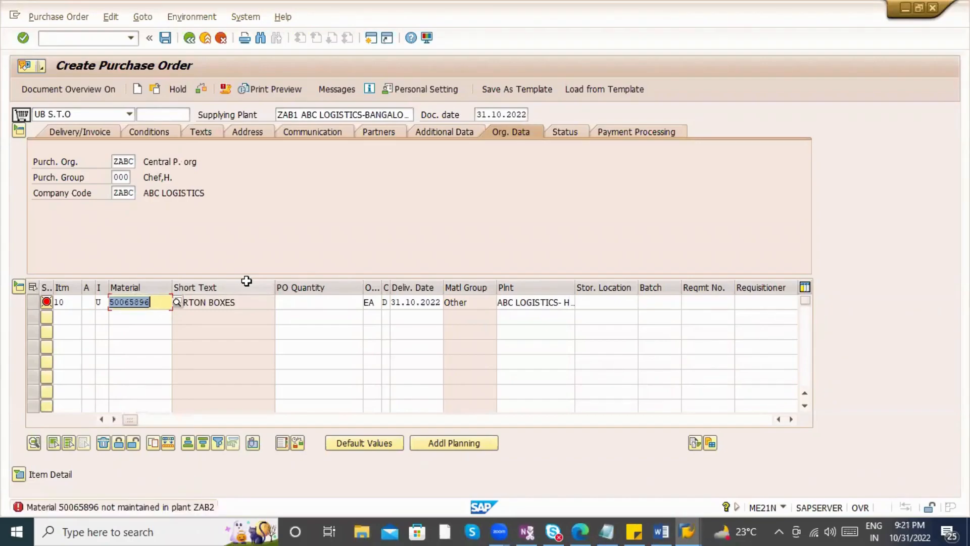
- Open the materials list transaction MM60 in a separate session and run it without a plant restriction
left_click(86, 40)
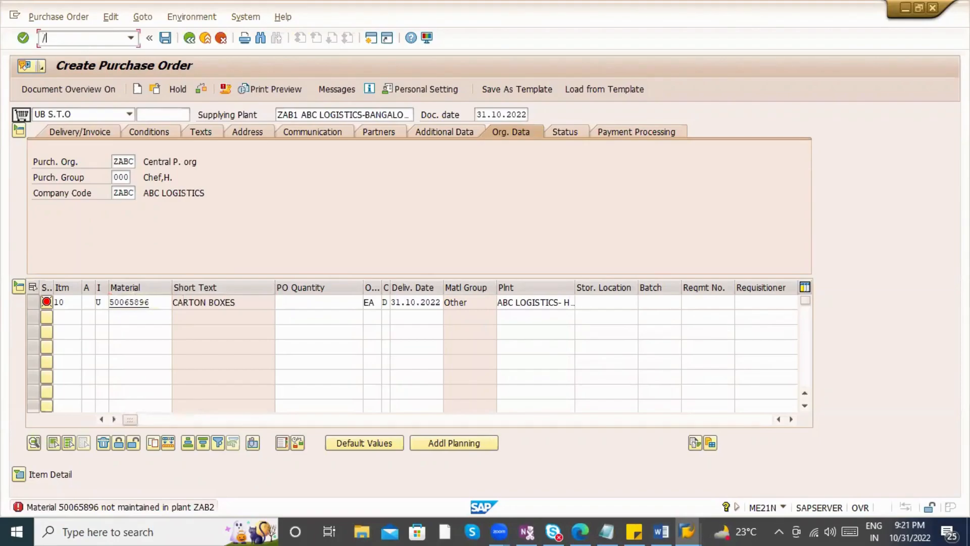
key("Return")
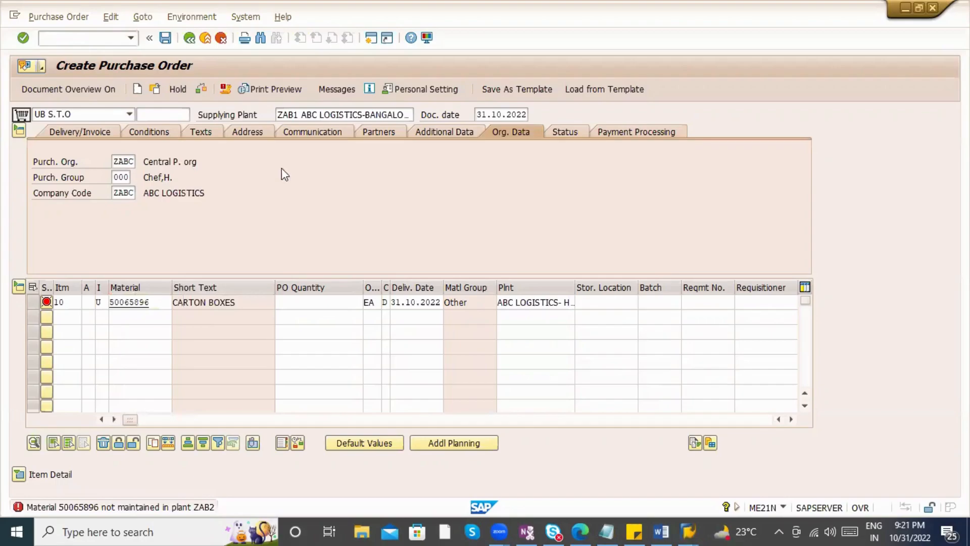
left_click(281, 167)
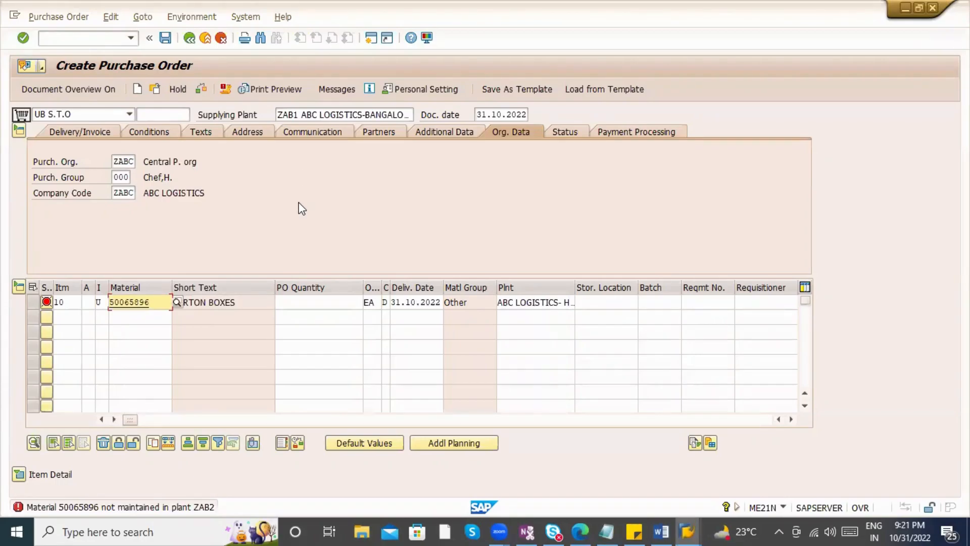
key("alt+Tab")
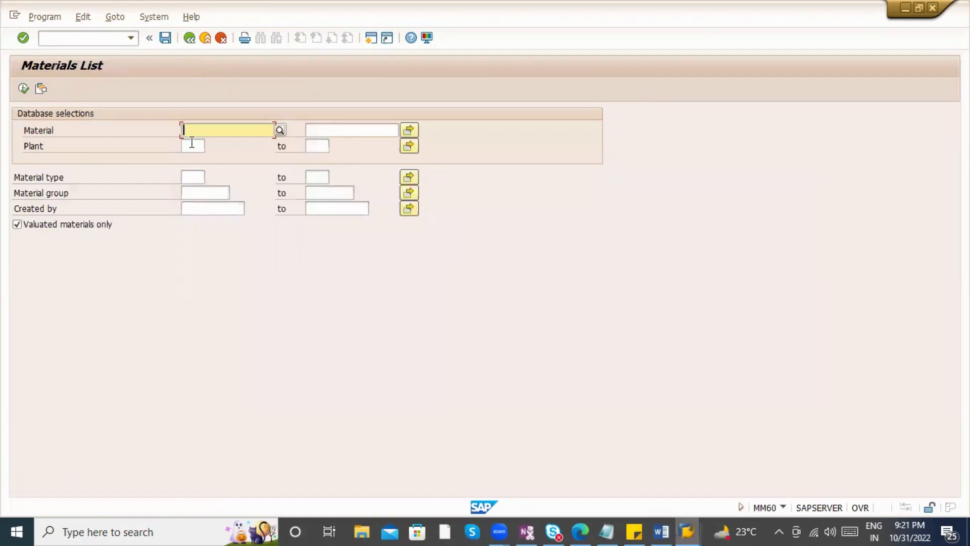
left_click(192, 146)
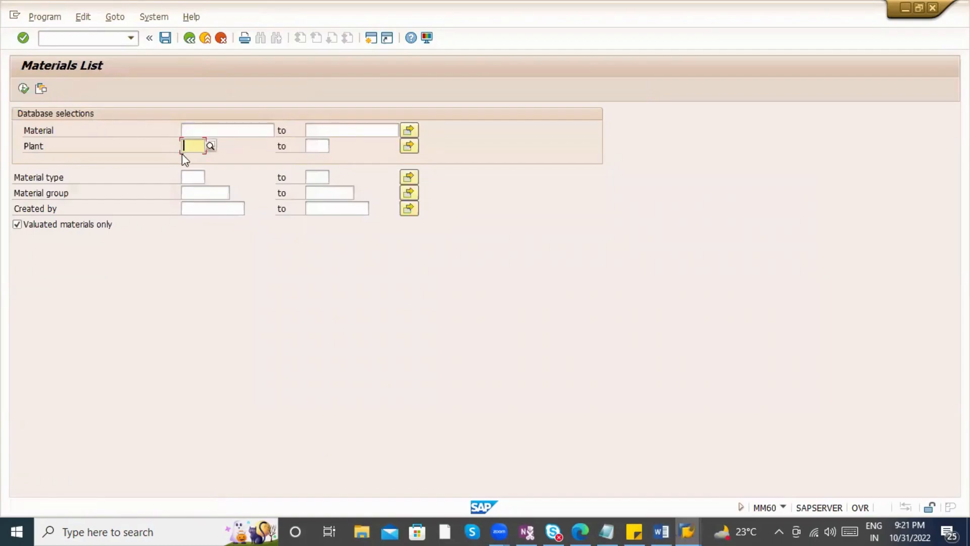
left_click(20, 90)
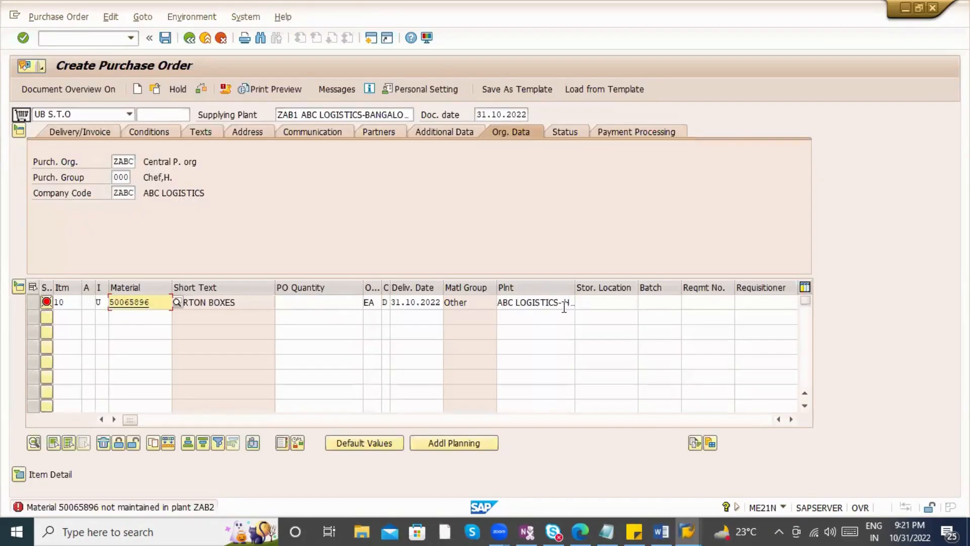
- Check the item's plant in the purchase order and add the line "ZAB1 – Supply plant , ZAB2 – receiving plant" to the Word notes
left_click(565, 302)
left_click_drag(564, 302, 487, 302)
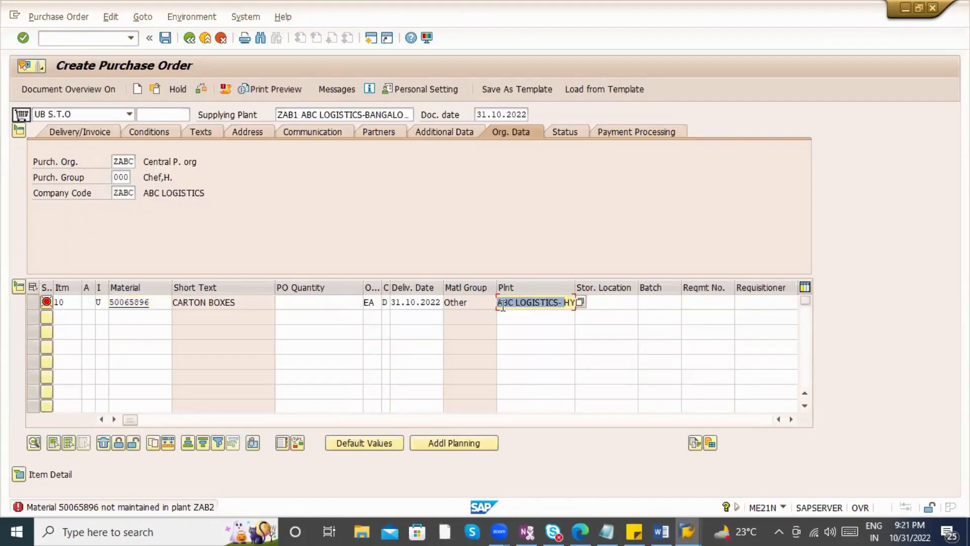
left_click(660, 531)
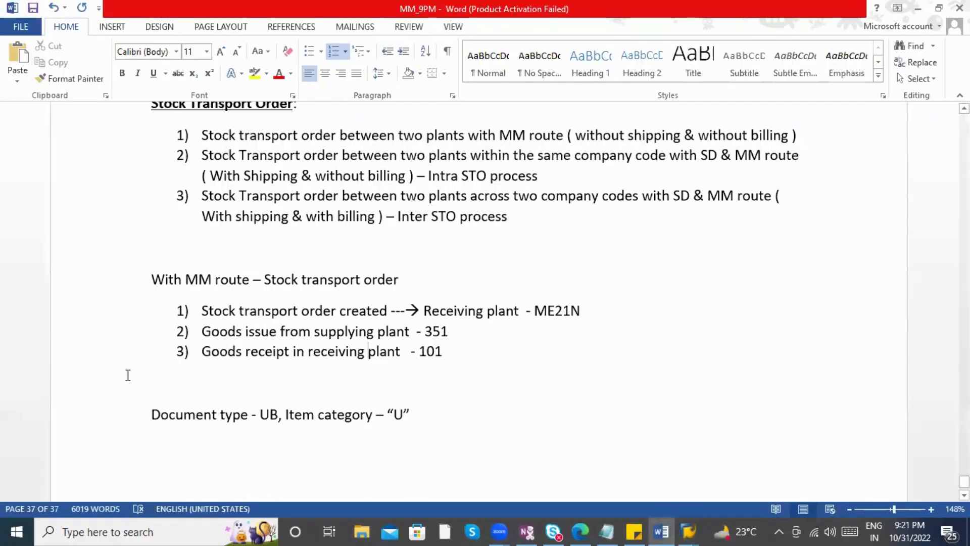
left_click(181, 380)
type("ZAB")
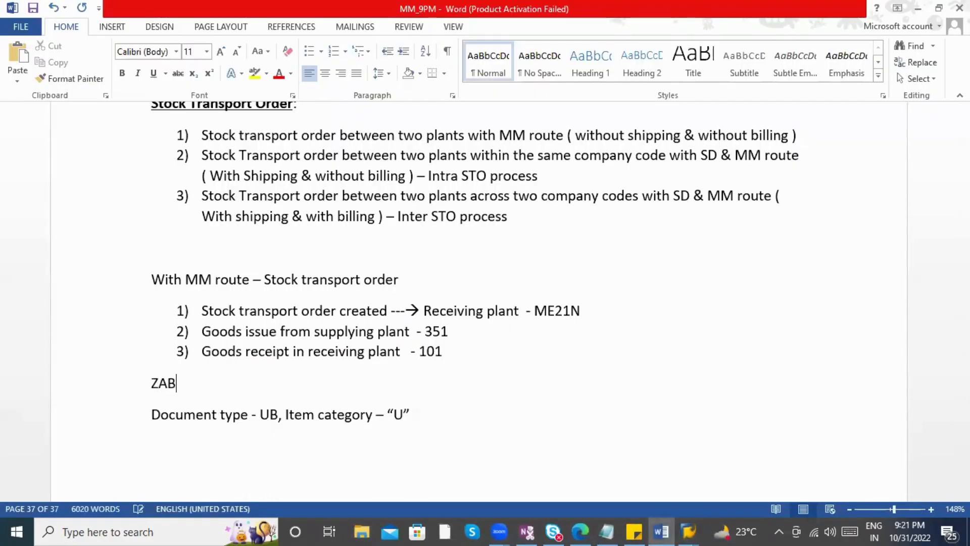
type("1 - Supply plant , ZAB2 - receiving plan")
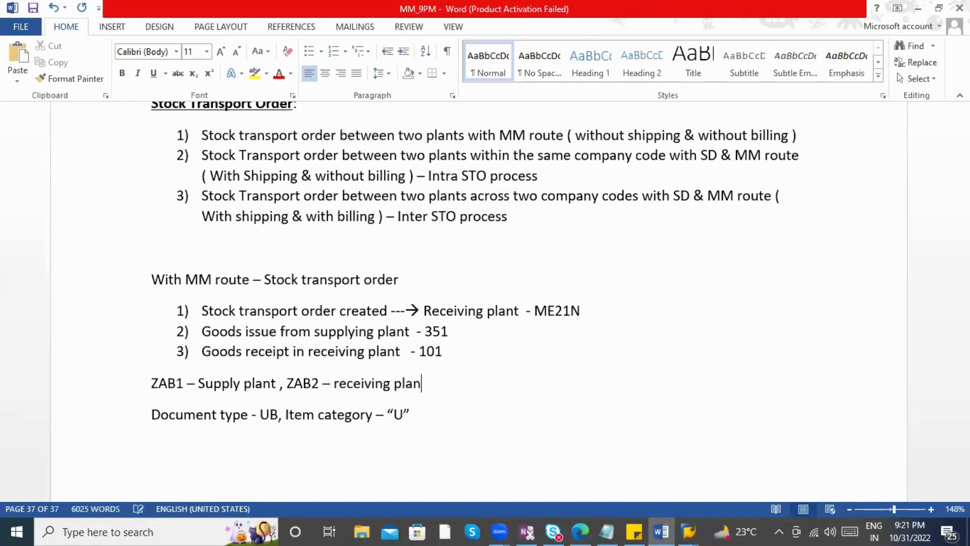
- Return to the SAP purchase order and check the full name of the receiving plant in the item row
key("alt+Tab")
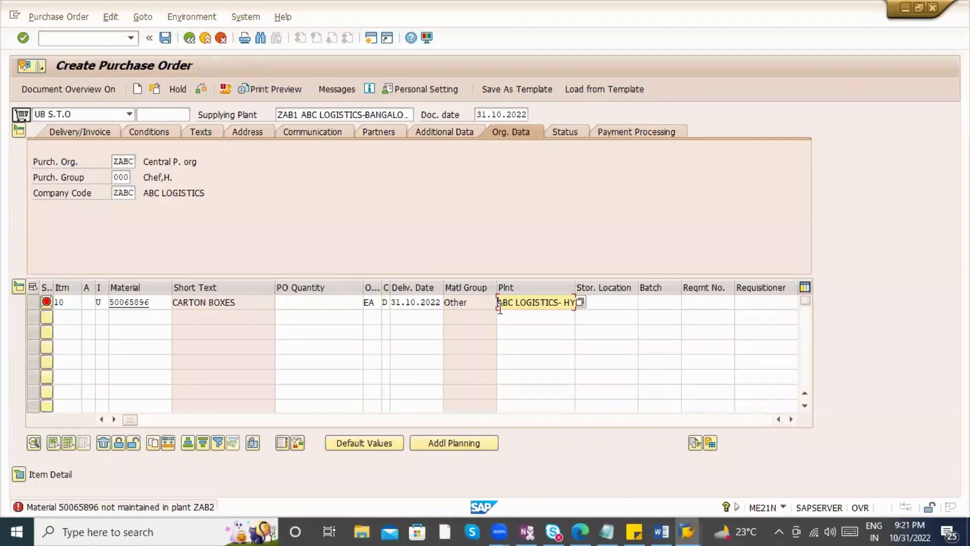
left_click_drag(499, 307, 619, 308)
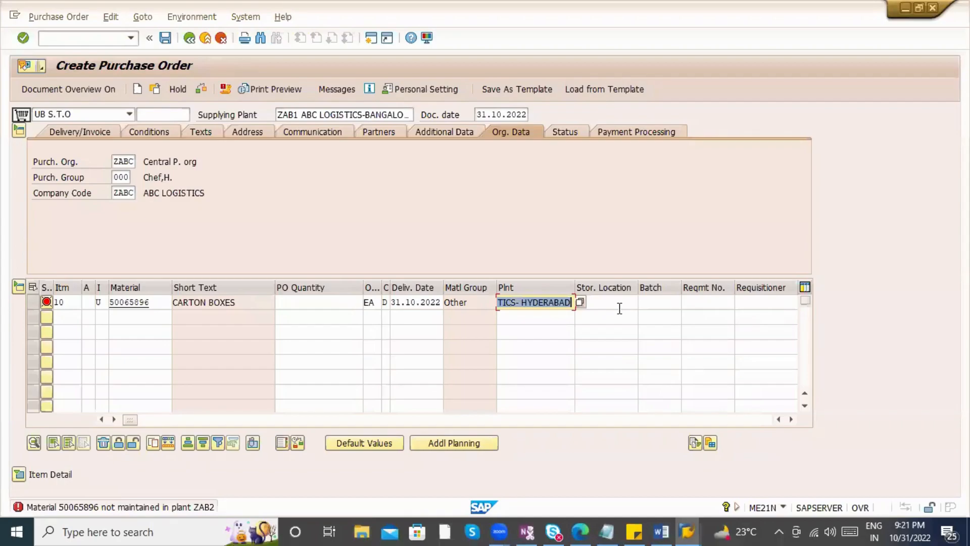
left_click(553, 304)
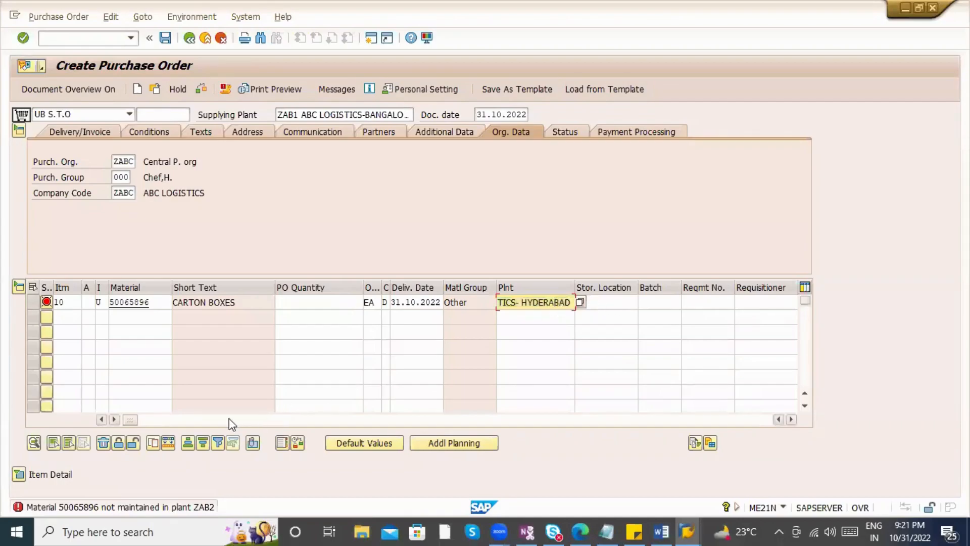
- Switch to the materials list session, stop the running transaction and start MM60 again
key("alt+Tab")
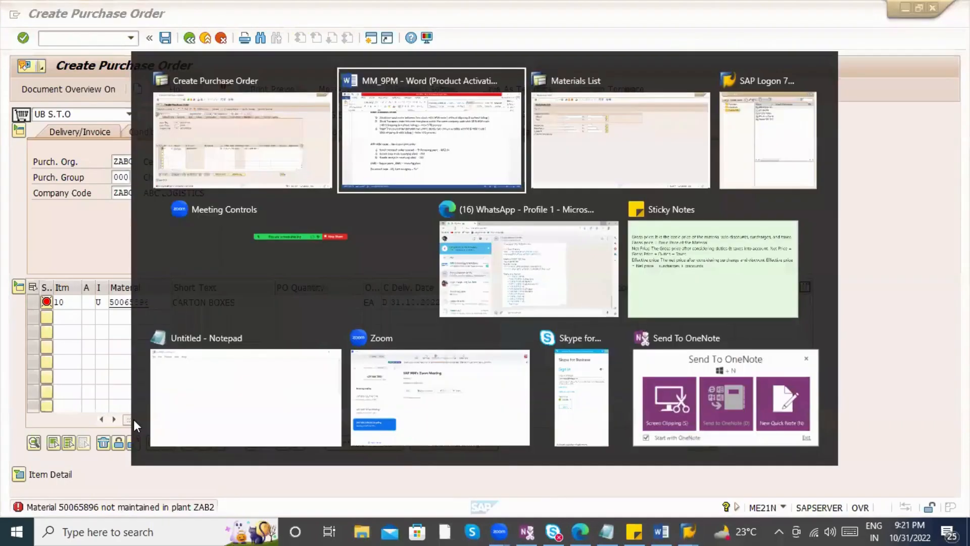
key("alt+Tab")
key("alt+Tab")
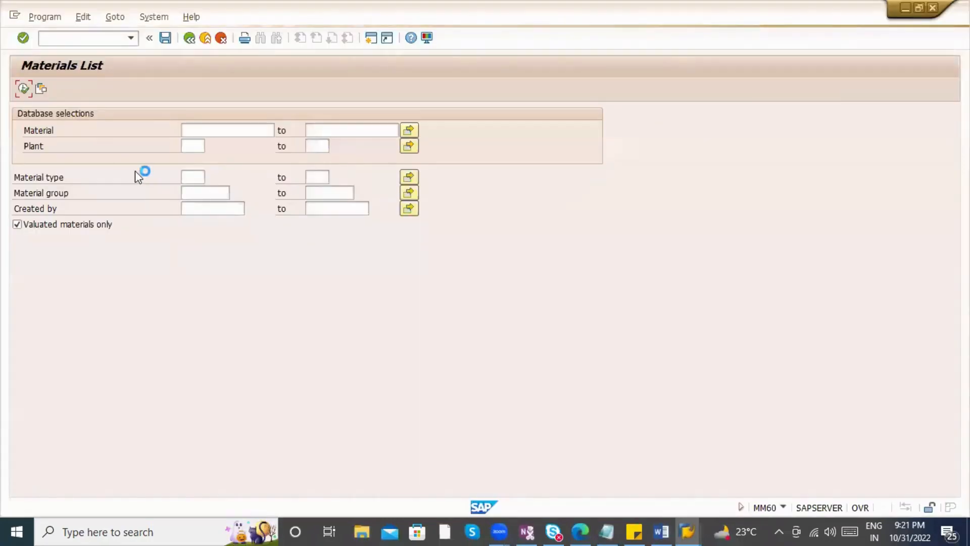
left_click(14, 15)
left_click(74, 146)
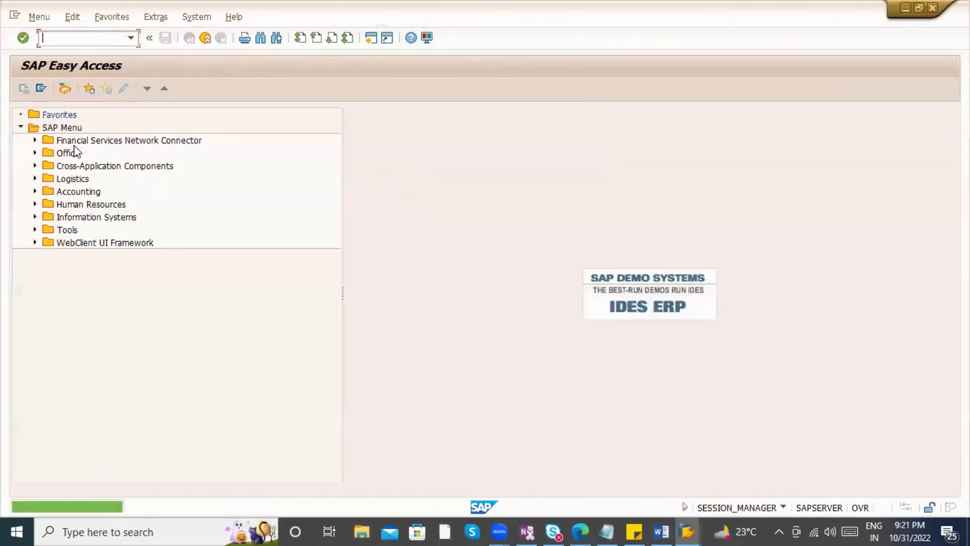
type("mm")
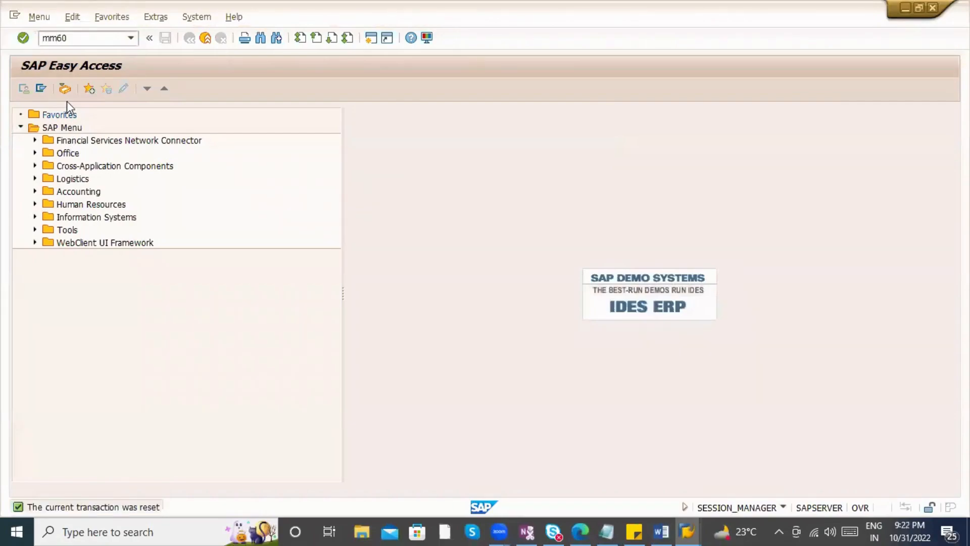
type("60")
key("Return")
- Enter plants ZAB1 and ZAB2 as single values in the multiple selection for the plant
left_click(200, 145)
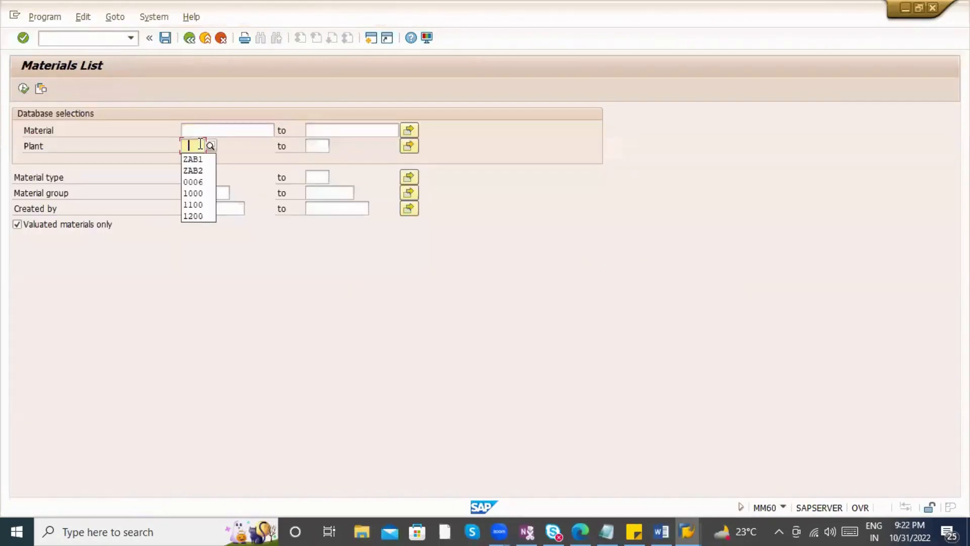
left_click(409, 146)
left_click(61, 199)
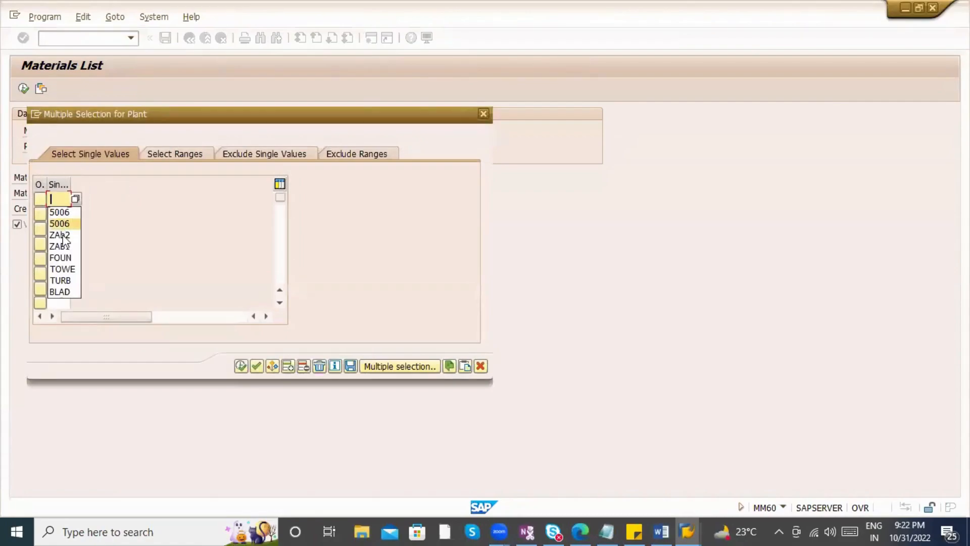
left_click(65, 235)
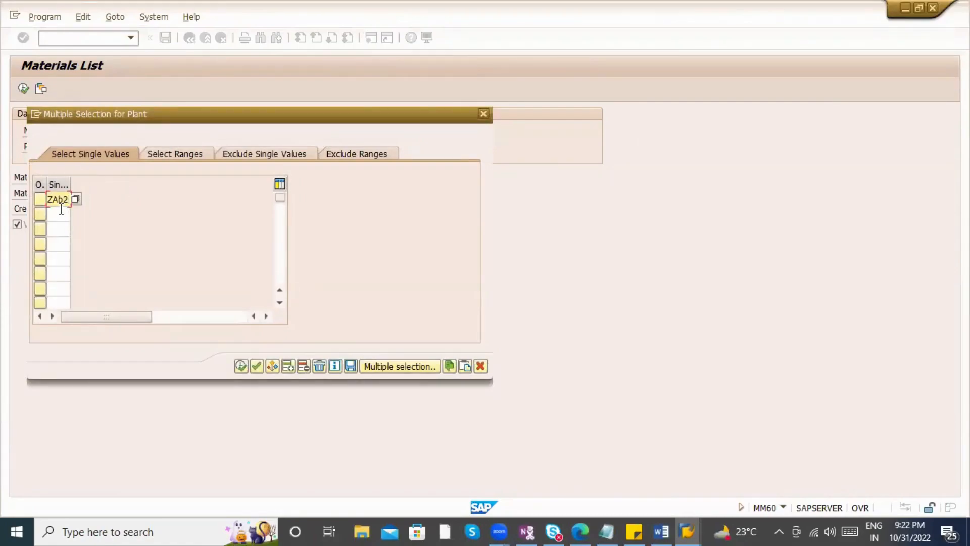
key("BackSpace")
type("1")
left_click(61, 213)
type("ZAb2")
key("Return")
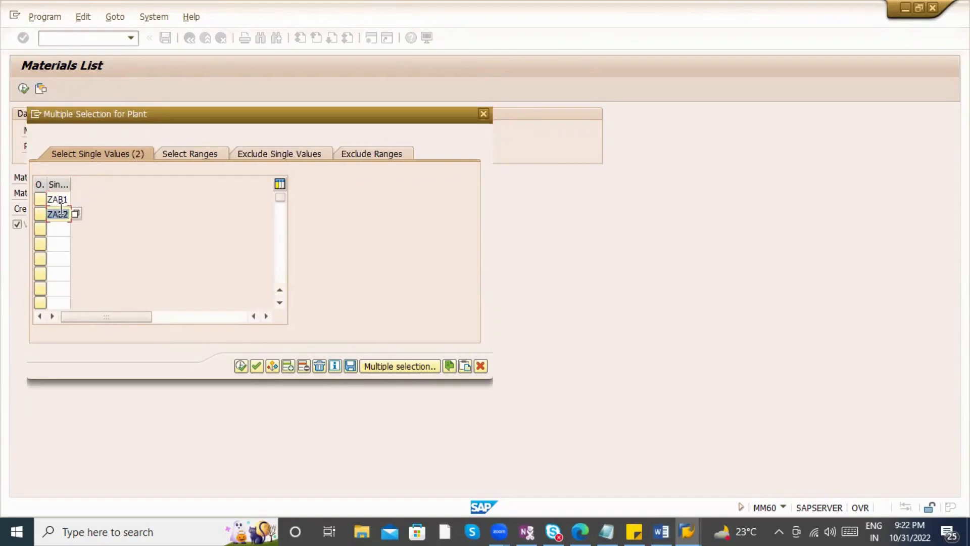
- Check the plants against the purchase order, apply the plant selection and run the materials list for both plants
key("alt+Tab")
key("alt+Tab")
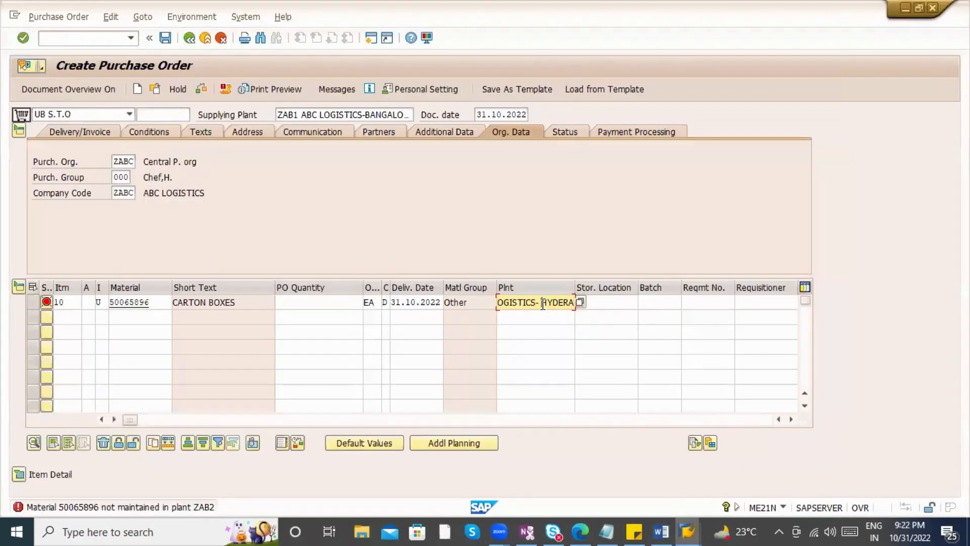
key("alt+Tab")
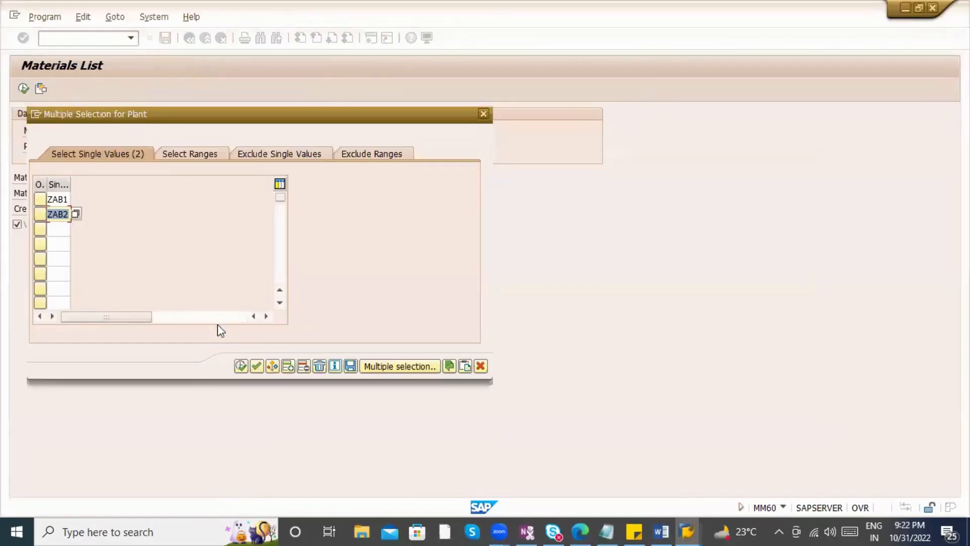
left_click(238, 372)
key("alt+Tab")
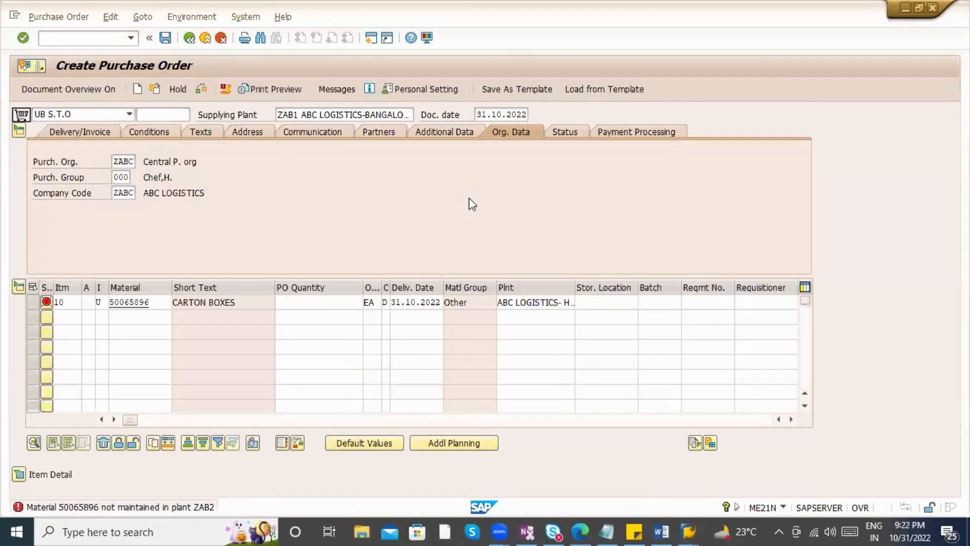
mouse_move(283, 115)
left_mouse_down()
mouse_move(376, 116)
mouse_move(293, 108)
mouse_move(270, 117)
left_mouse_up()
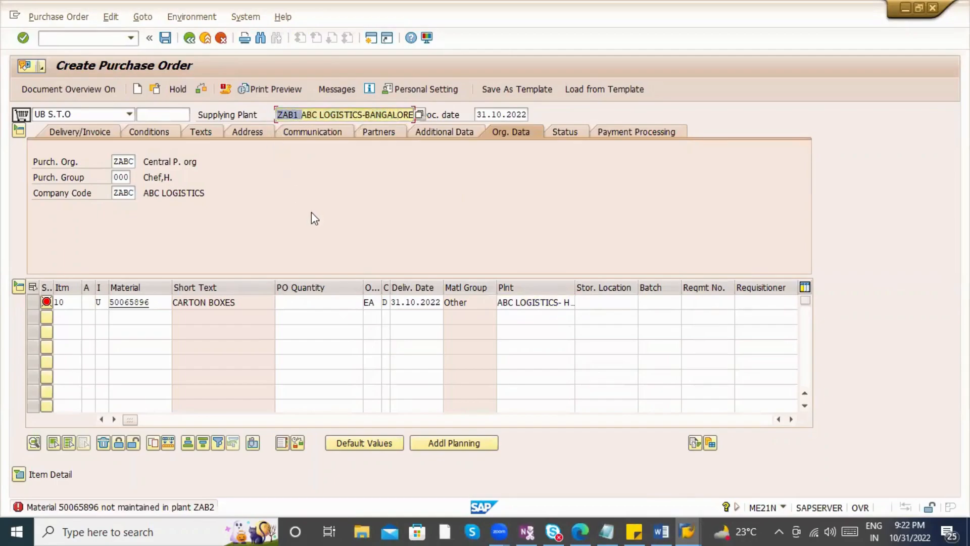
key("alt+Tab")
left_click(24, 88)
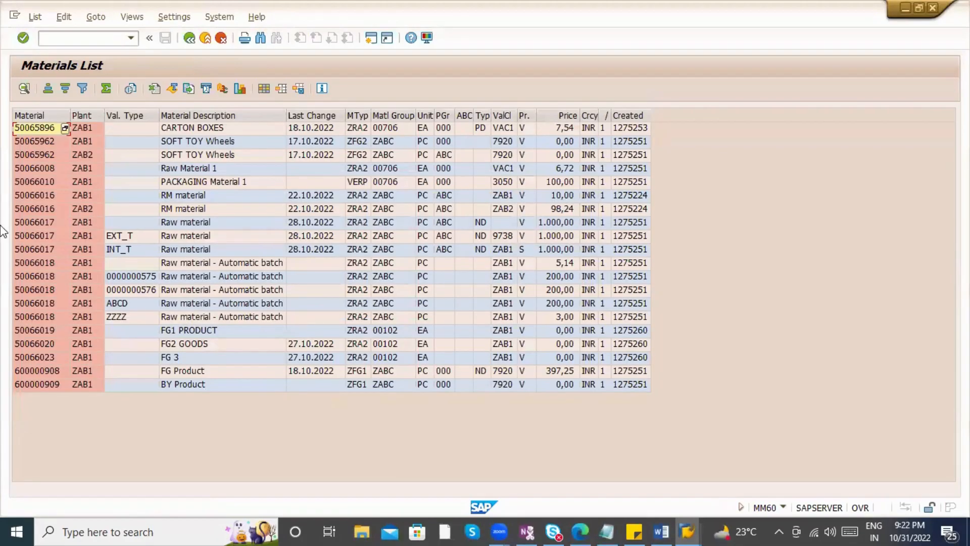
- Sort the materials list by material number in descending order and find a material maintained in both plants
left_click(50, 115)
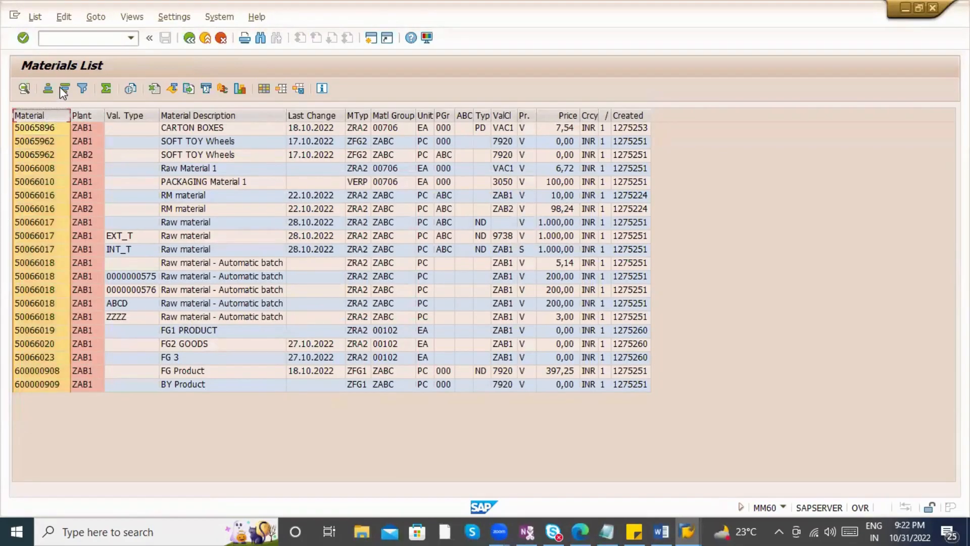
left_click(65, 88)
left_click(37, 195)
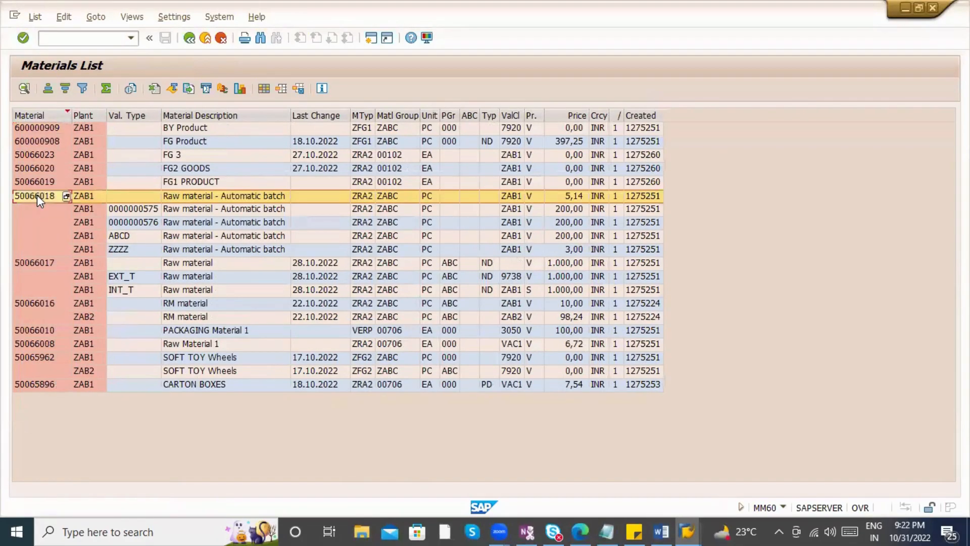
left_click(47, 264)
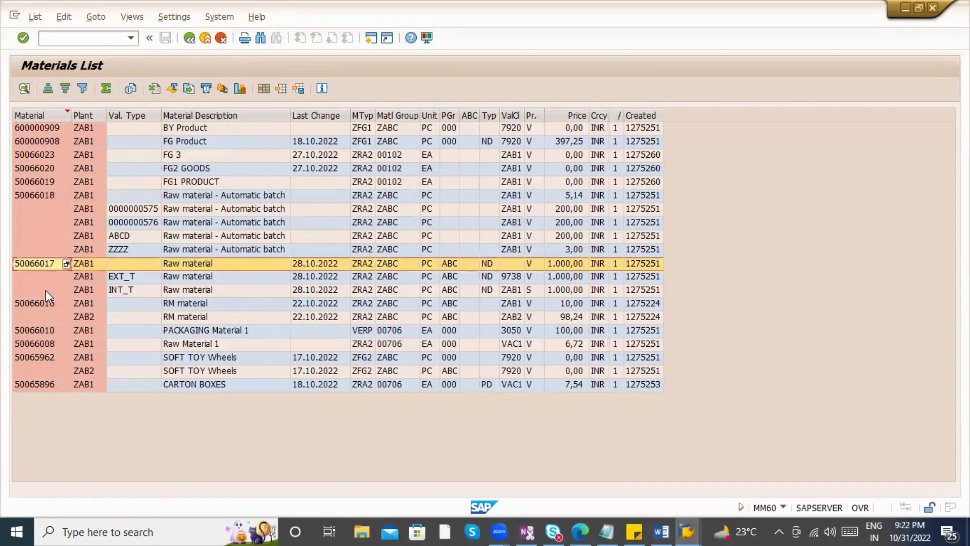
left_click(45, 305)
left_click(44, 306)
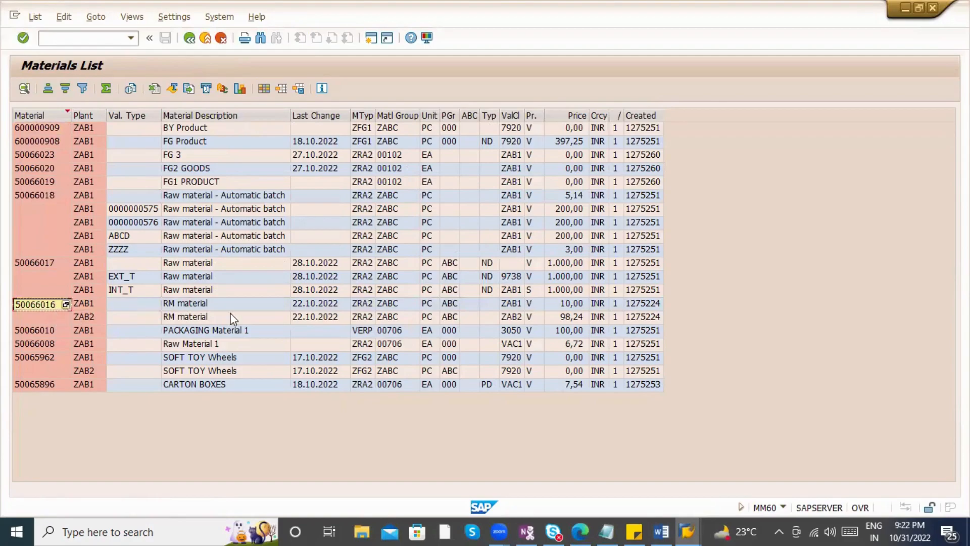
- Return to the purchase order, replace the item's material with 50066016 and enter a PO quantity of 1
key("alt+Tab")
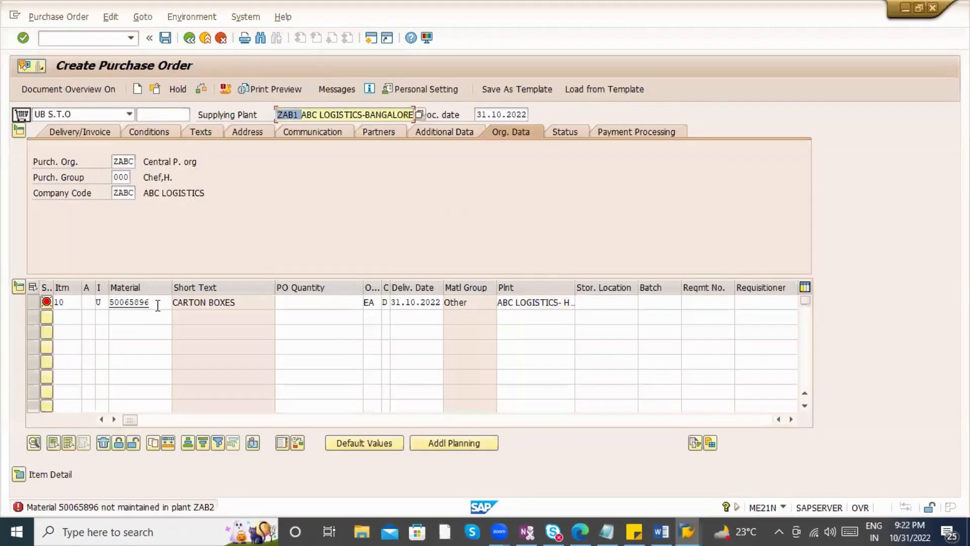
left_click_drag(157, 306, 36, 310)
type("50066016")
key("Return")
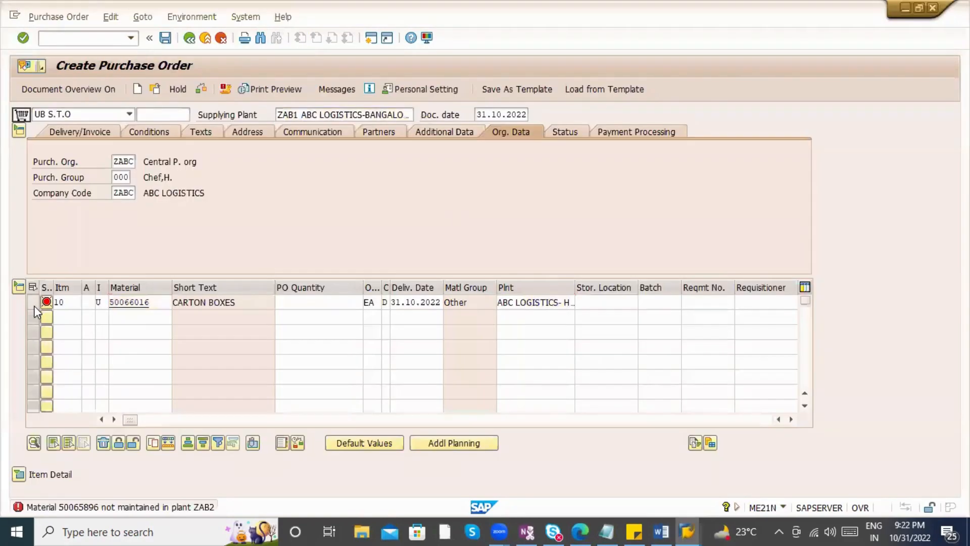
type("1")
key("Return")
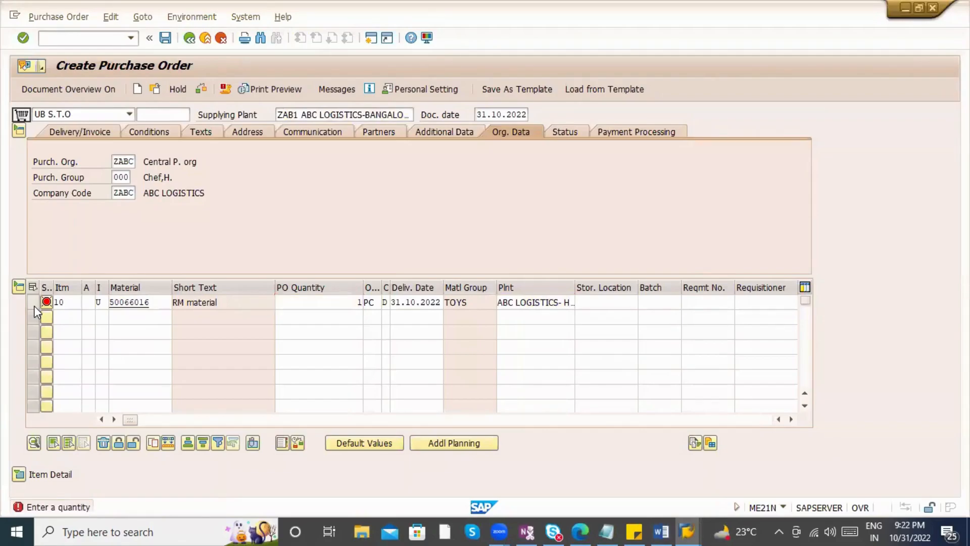
- Expand the item details of the purchase order item
left_click(21, 473)
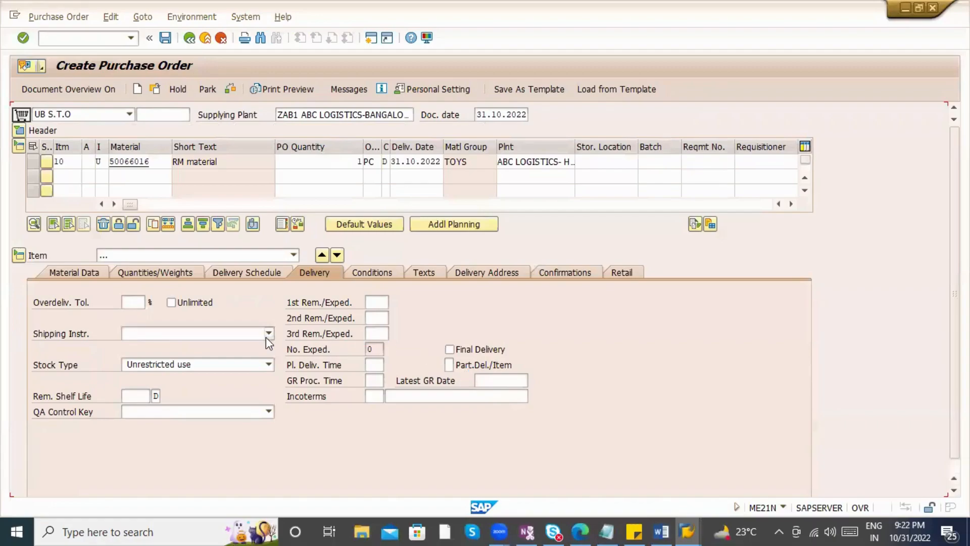
left_click(20, 255)
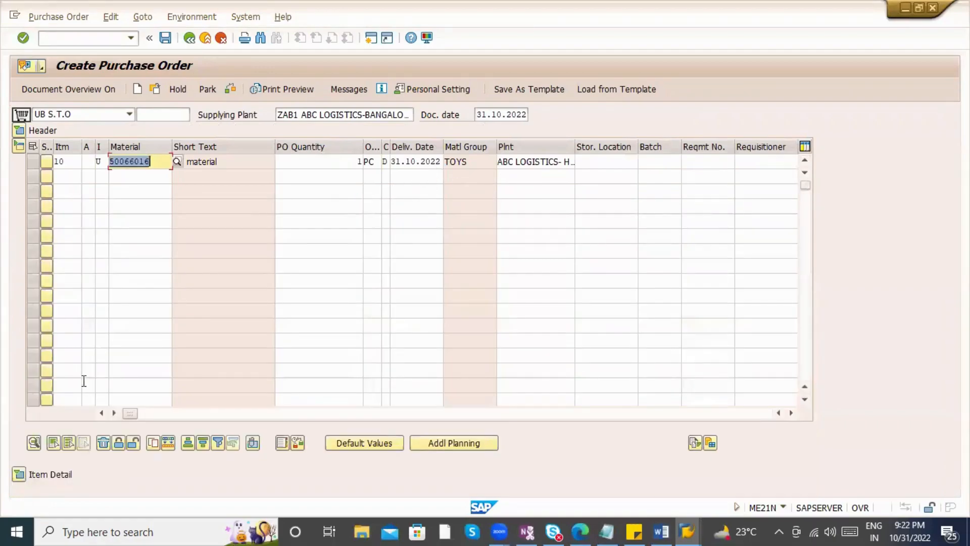
left_click(19, 473)
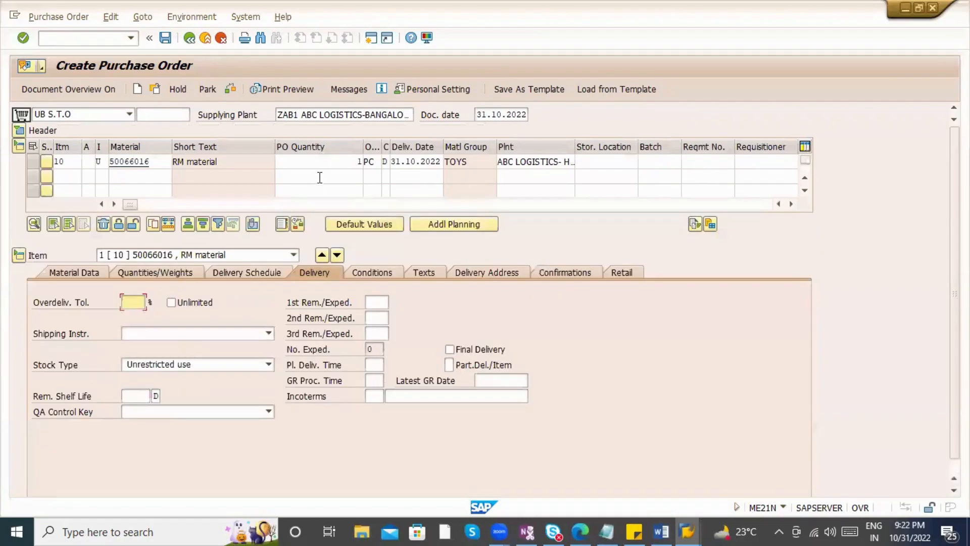
- Set the item's receiving plant to ZAB2, ABC LOGISTICS- HYDERABAD, widen the plant column and check the supplying plant
left_click(302, 114)
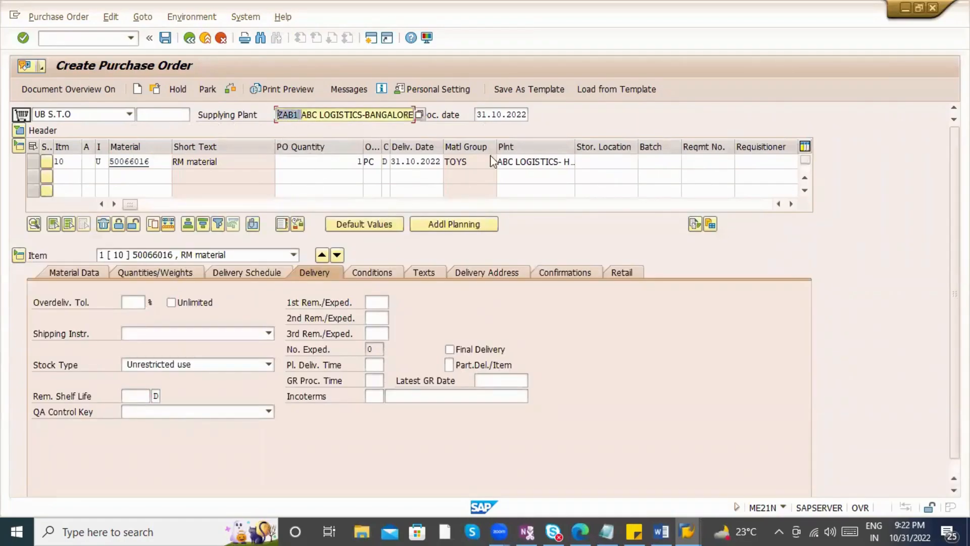
left_click(546, 161)
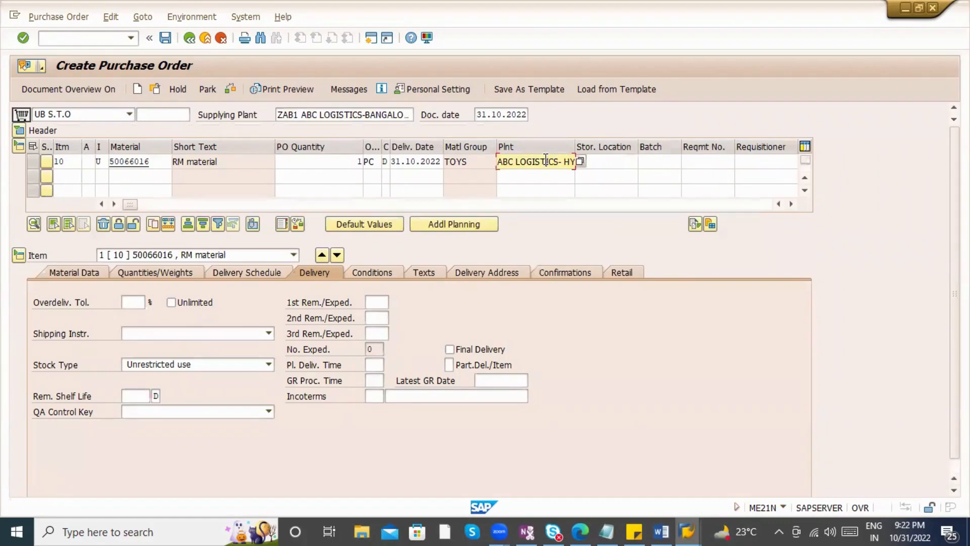
left_click(579, 161)
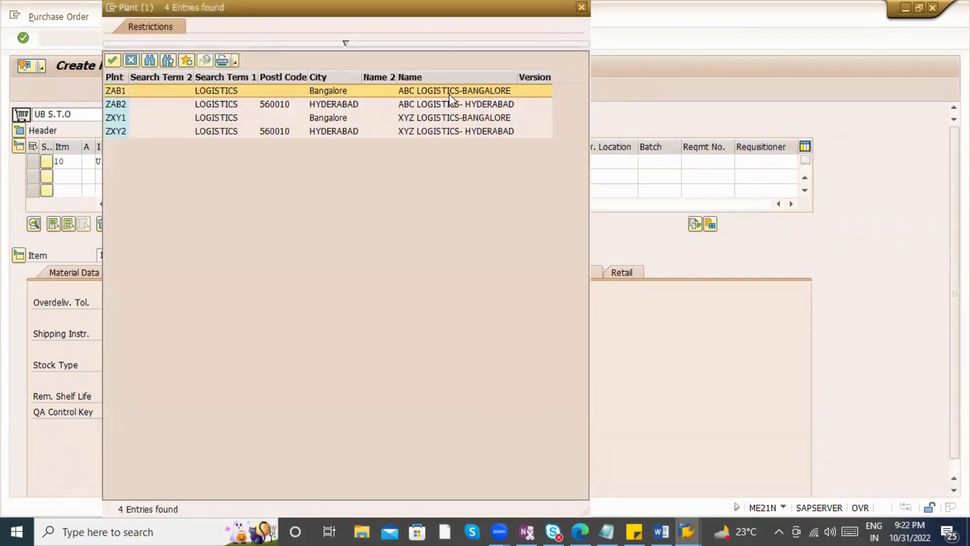
double_click(458, 106)
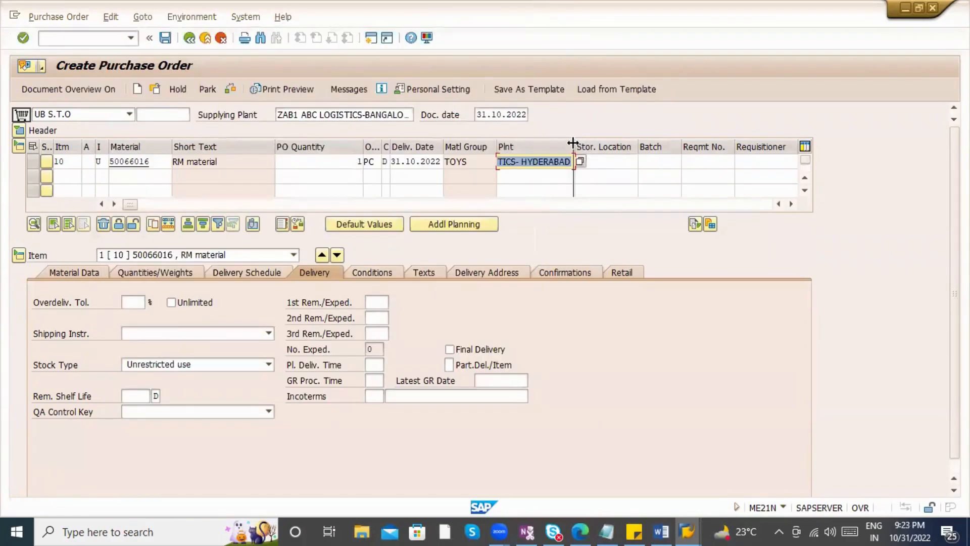
left_click_drag(572, 143, 629, 143)
left_click(394, 116)
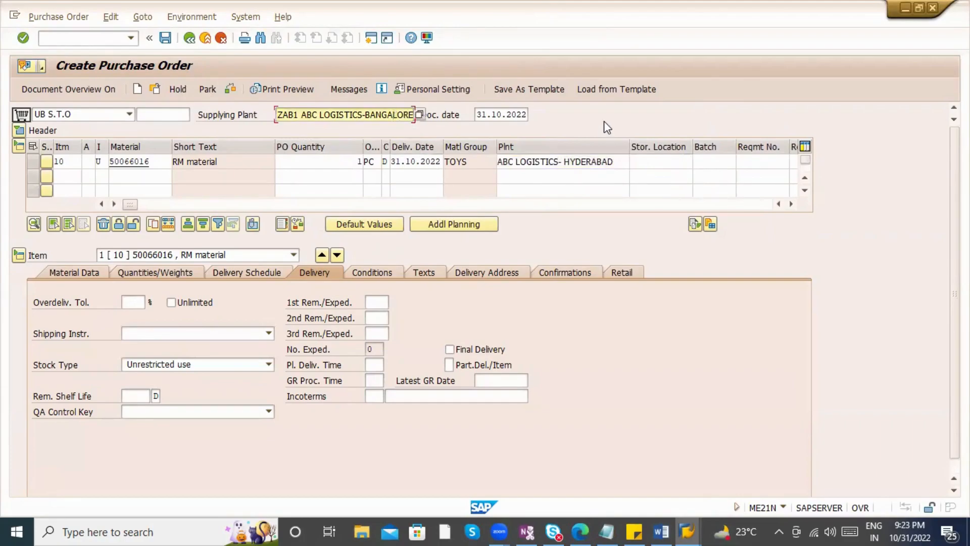
- Open the stock overview MMBE in a new session
key("alt+Tab")
key("alt+shift+Tab")
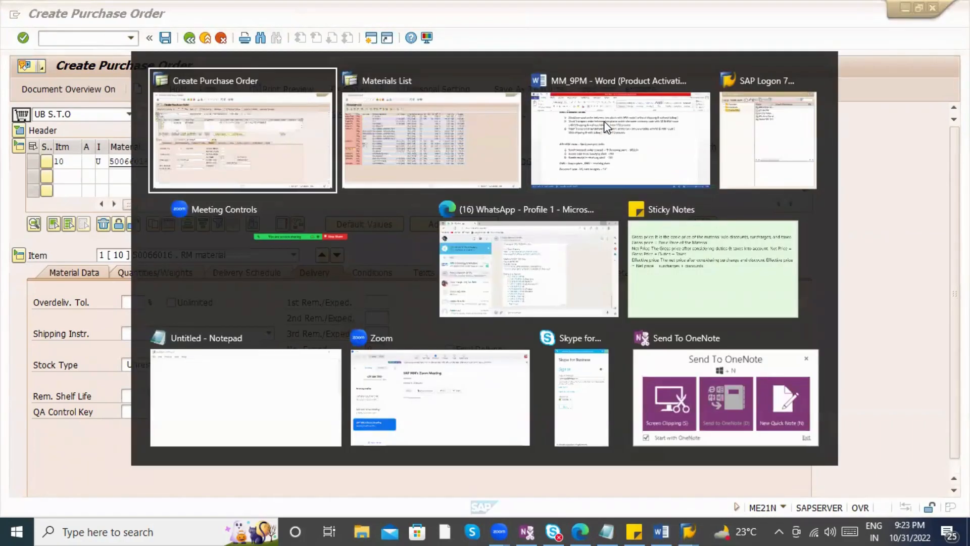
key("alt+Tab")
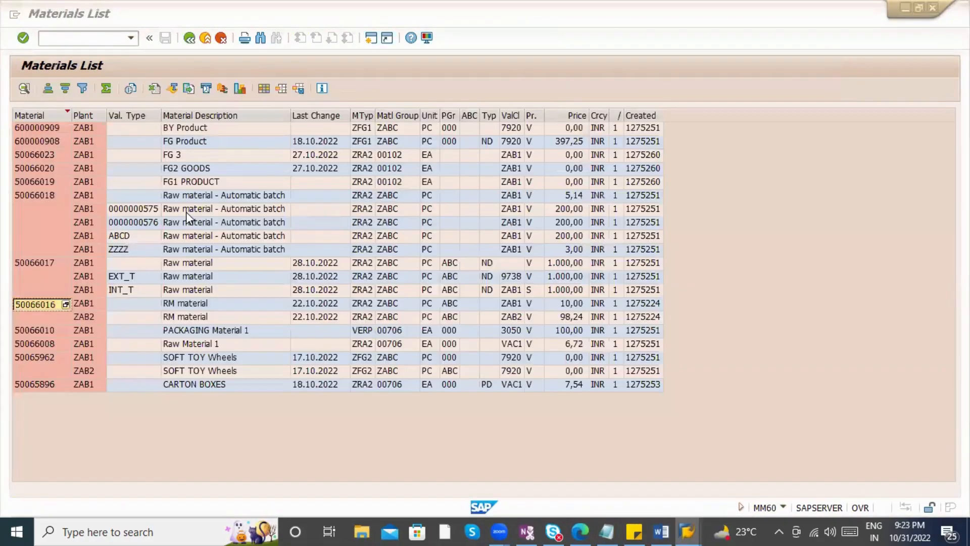
key("alt+Tab")
left_click(67, 37)
type("/ommbe")
key("Return")
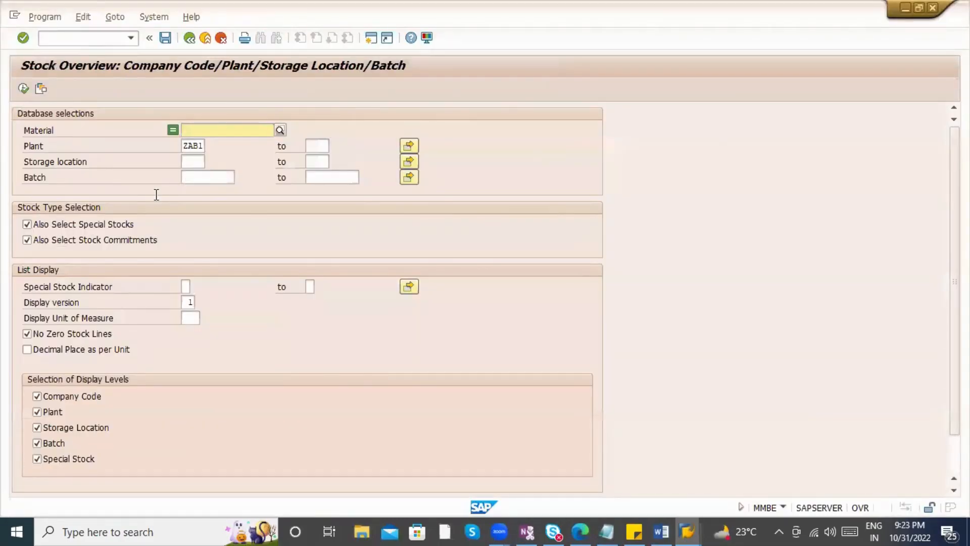
- Copy material 50066016 from the purchase order into the stock overview, clear the plant and run the overview
key("alt+Tab")
left_click_drag(153, 162, 95, 165)
key("ctrl+c")
key("alt+Tab")
left_click(192, 130)
key("ctrl+v")
key("Tab")
key("Tab")
key("shift+Tab")
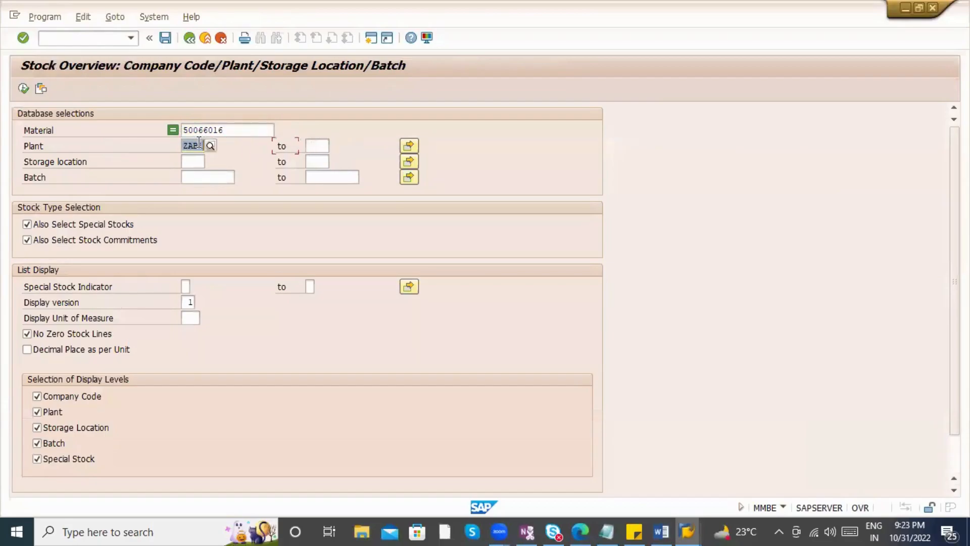
left_click(27, 85)
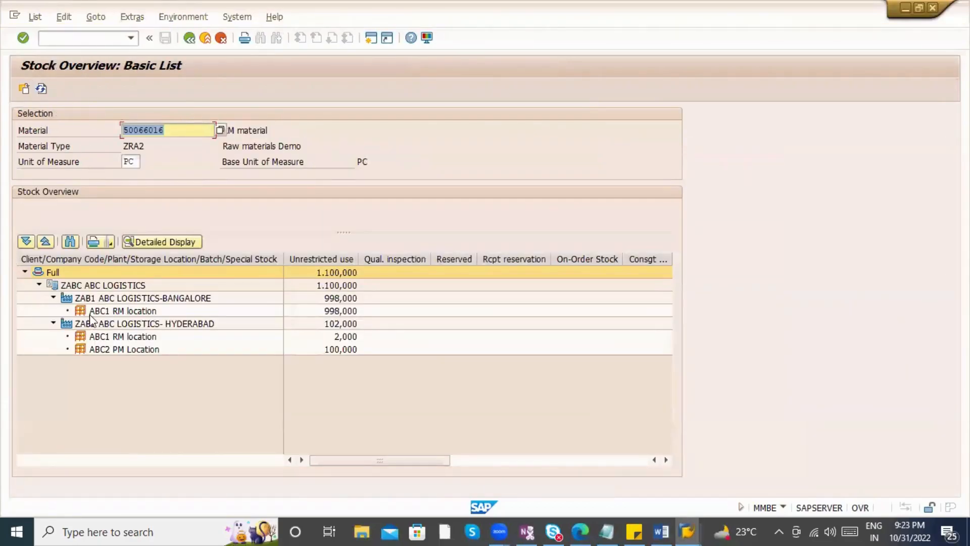
- Examine the unrestricted stock of the material in plants ZAB1 and ZAB2 and in the company code
left_click(102, 302)
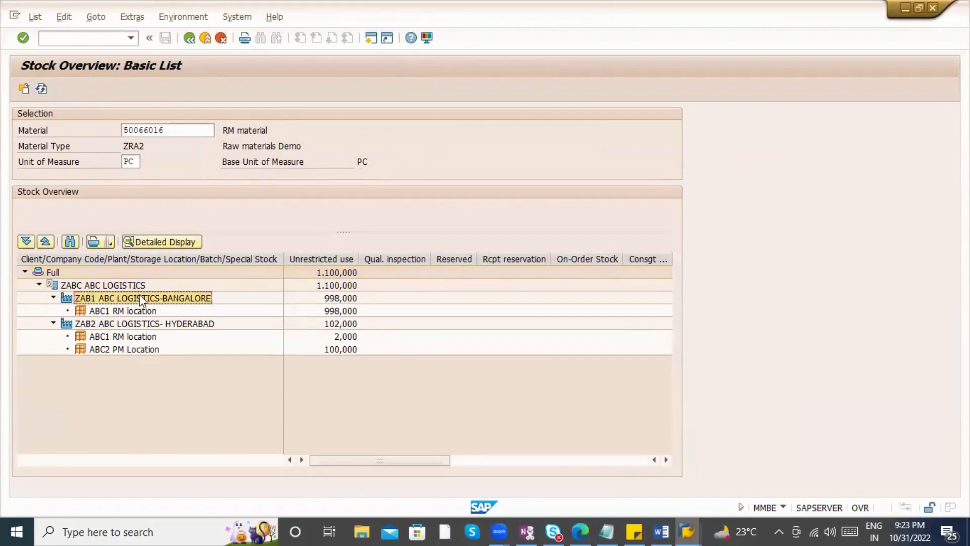
left_click(323, 300)
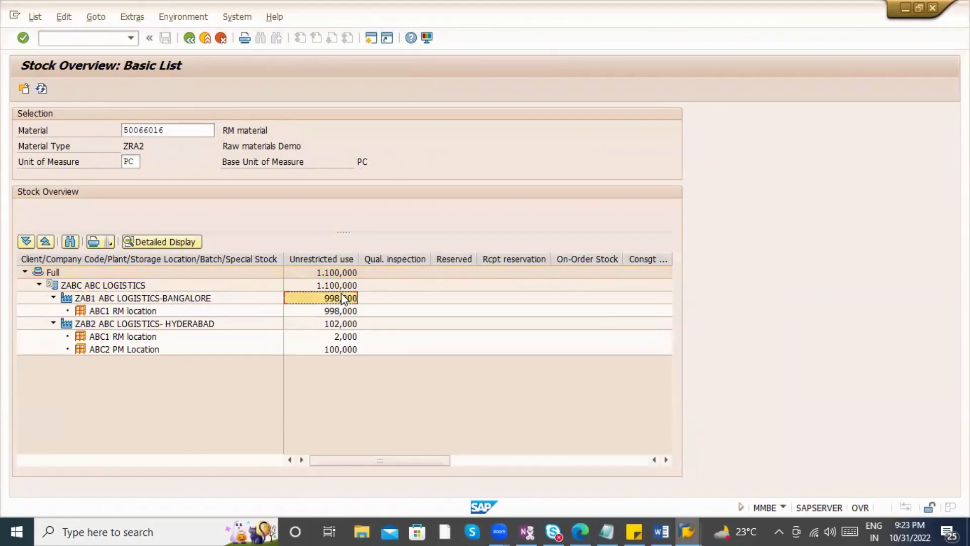
left_click(83, 327)
left_click(336, 326)
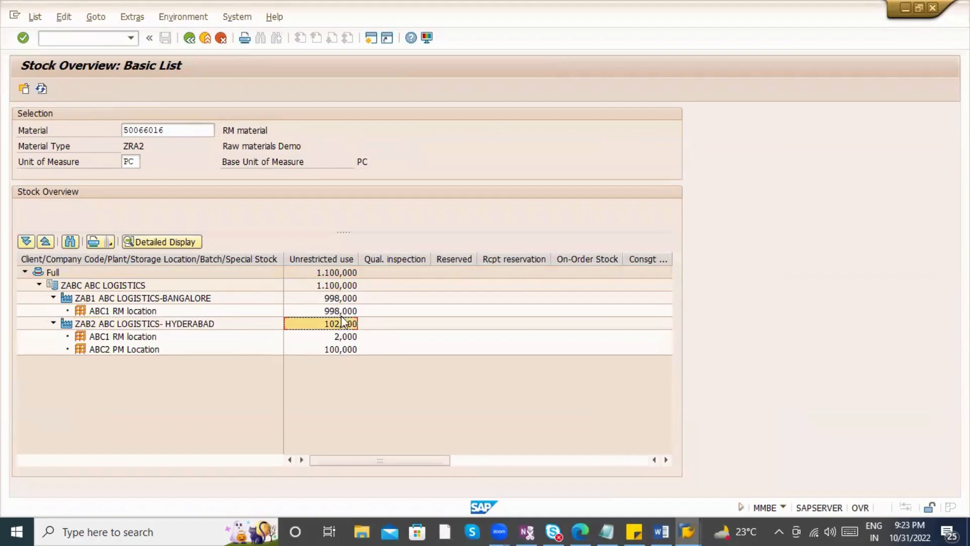
left_click(333, 285)
left_click(333, 297)
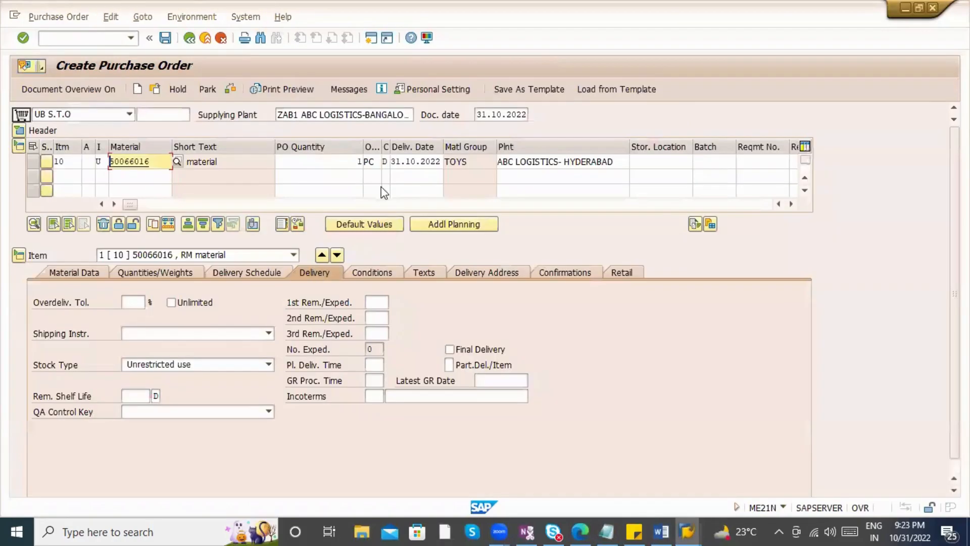
- Set the order item's PO quantity to 98 and compare it with the stock of both plants
left_click(352, 164)
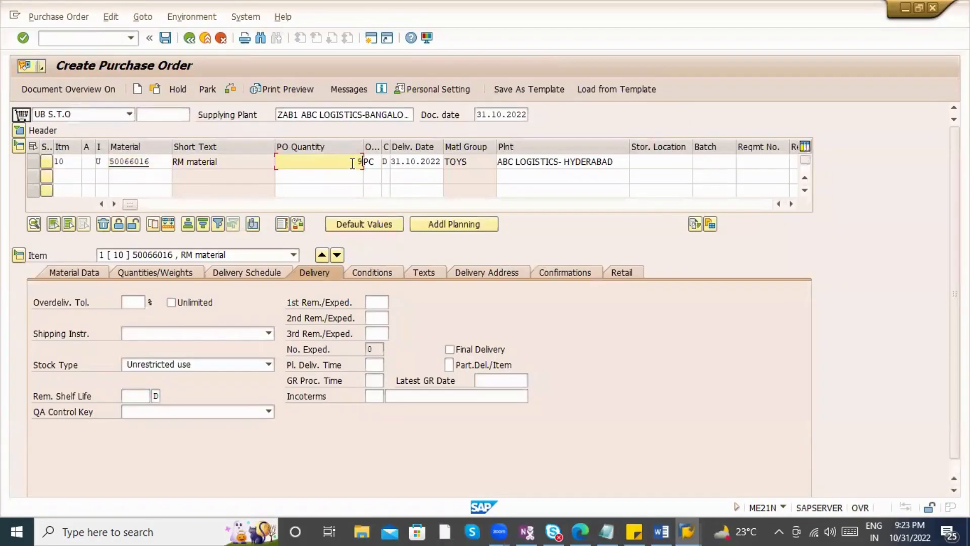
double_click(352, 163)
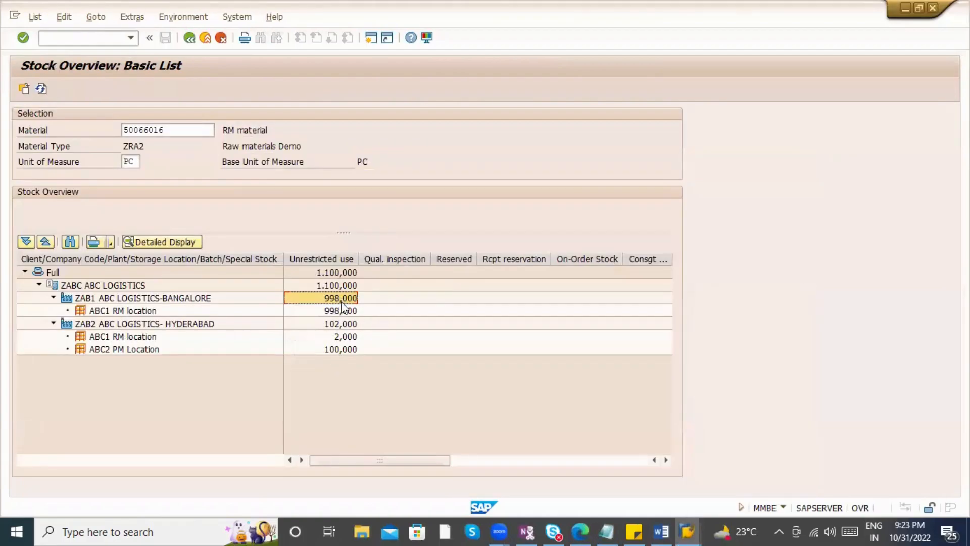
left_click(347, 324)
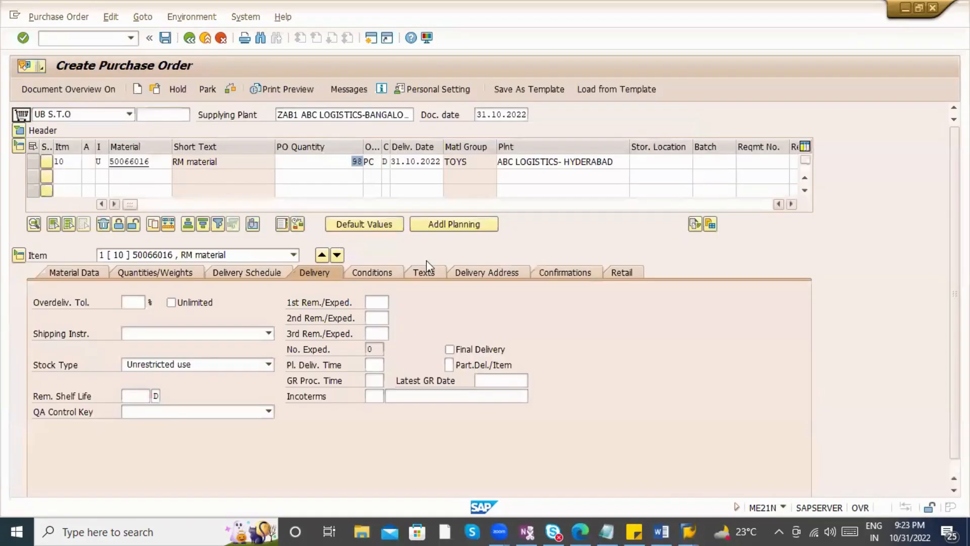
- Try to save the purchase order, cancel the save, and review the document type and the item category
left_click(166, 38)
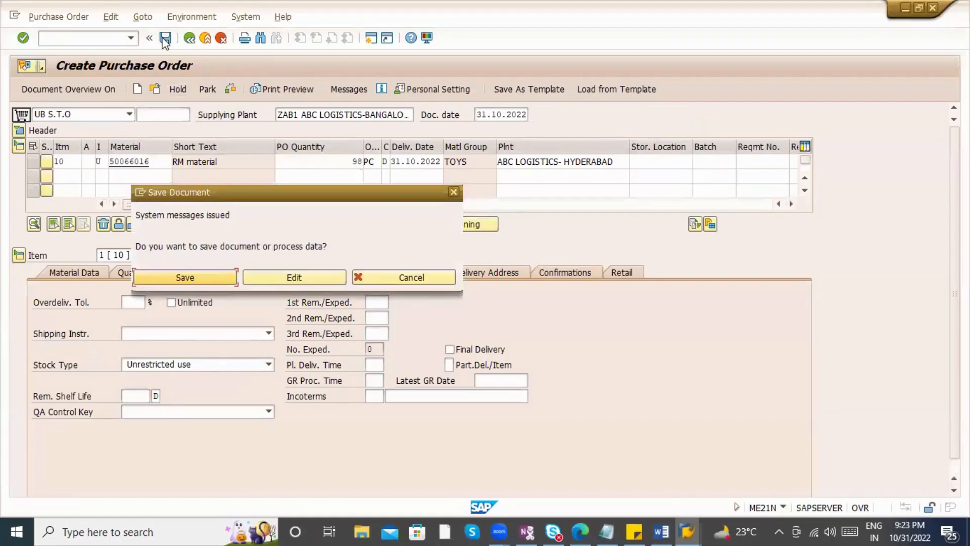
left_click(408, 284)
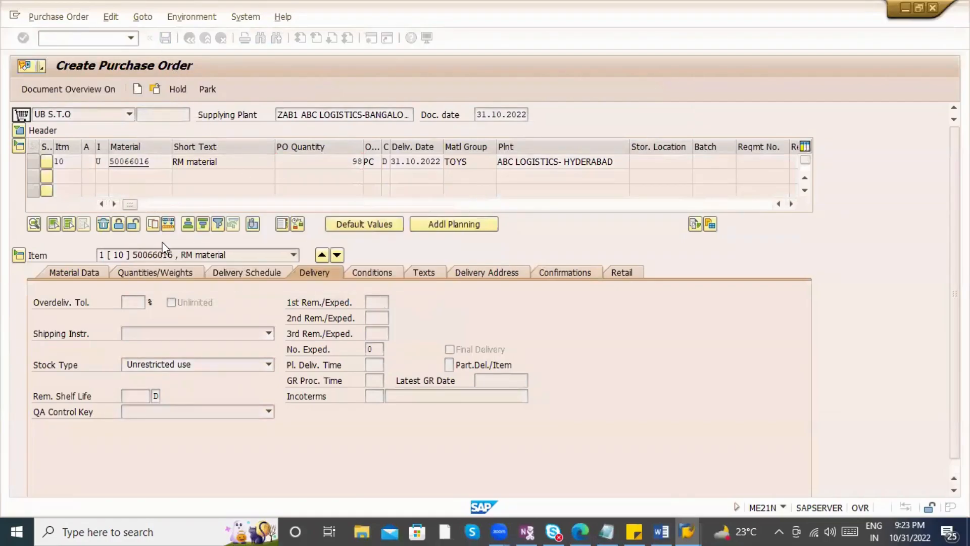
left_click(71, 115)
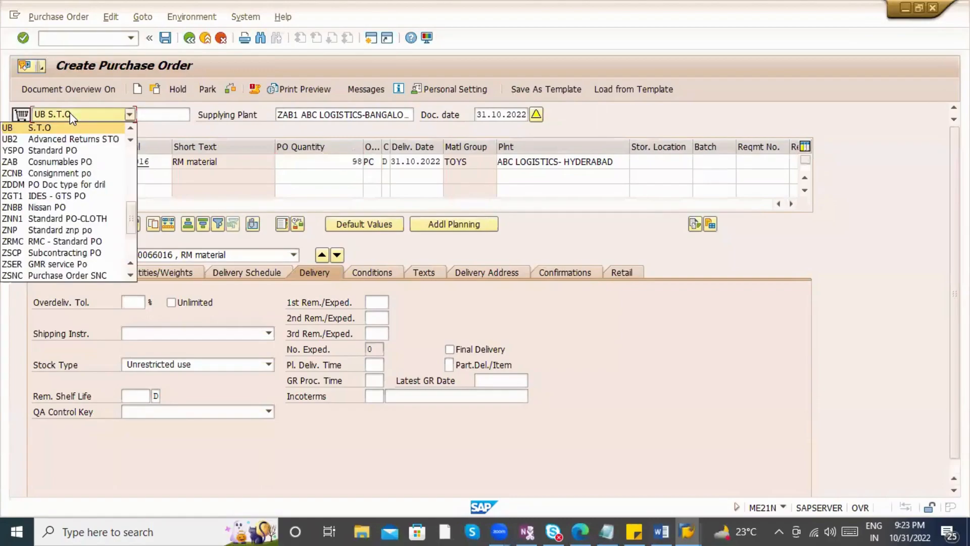
left_click(69, 113)
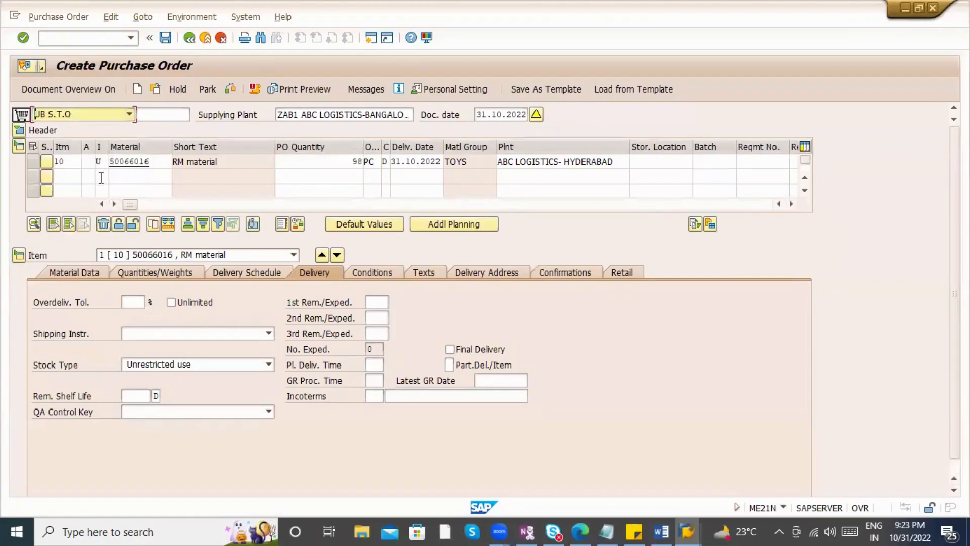
left_click(102, 161)
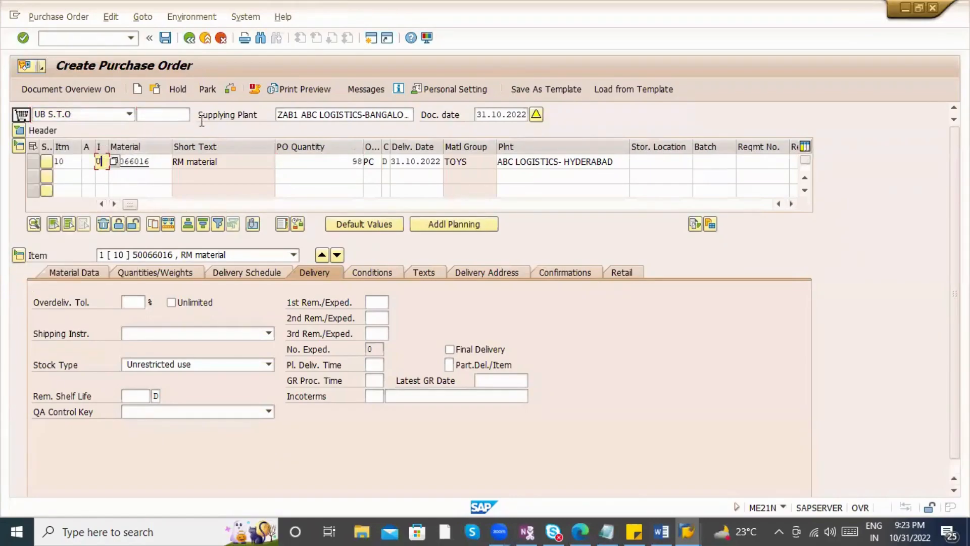
- Check the purchase order for messages, accept them and save the stock transport order
left_click(230, 90)
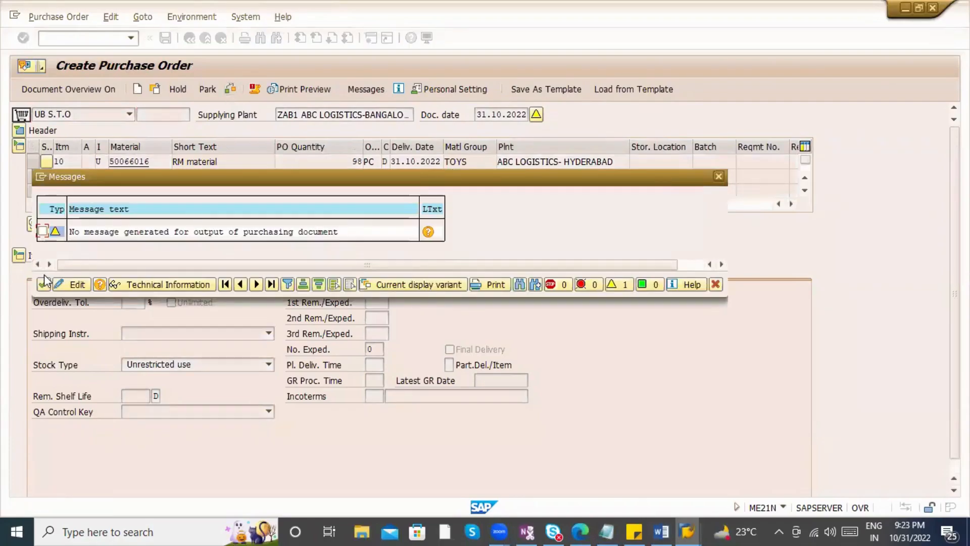
left_click(43, 284)
left_click(165, 38)
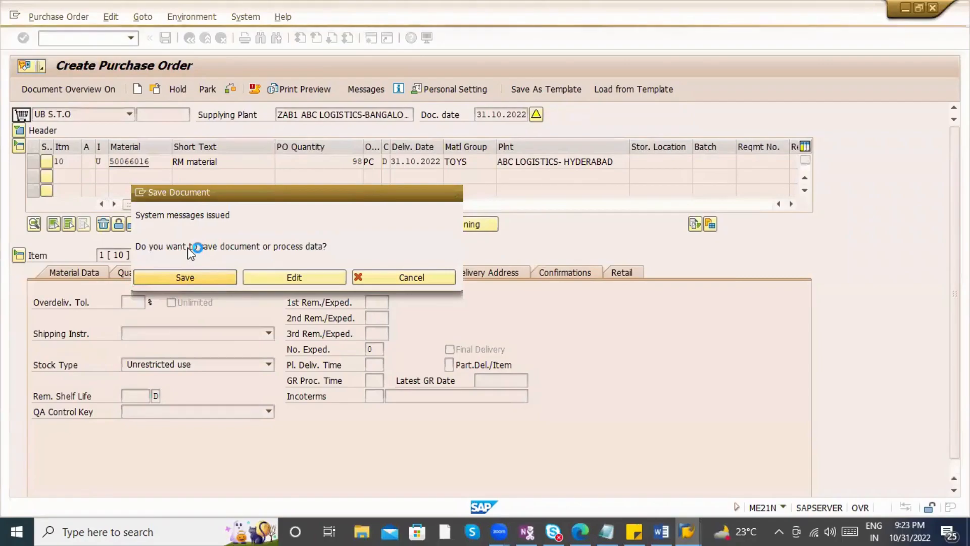
key("Return")
- Display the saved stock transport order and review its order number and the item's PO quantity
left_click(155, 91)
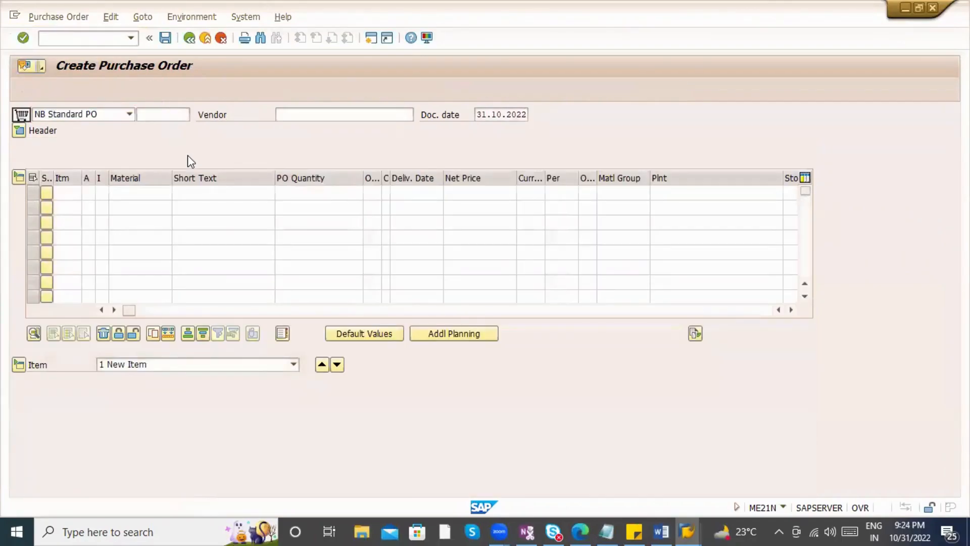
key("Return")
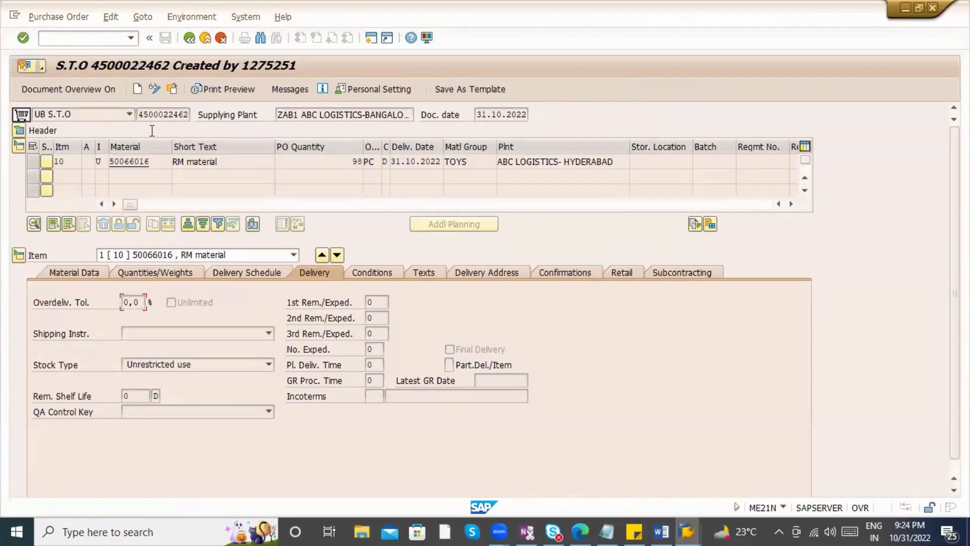
left_click_drag(138, 115, 190, 116)
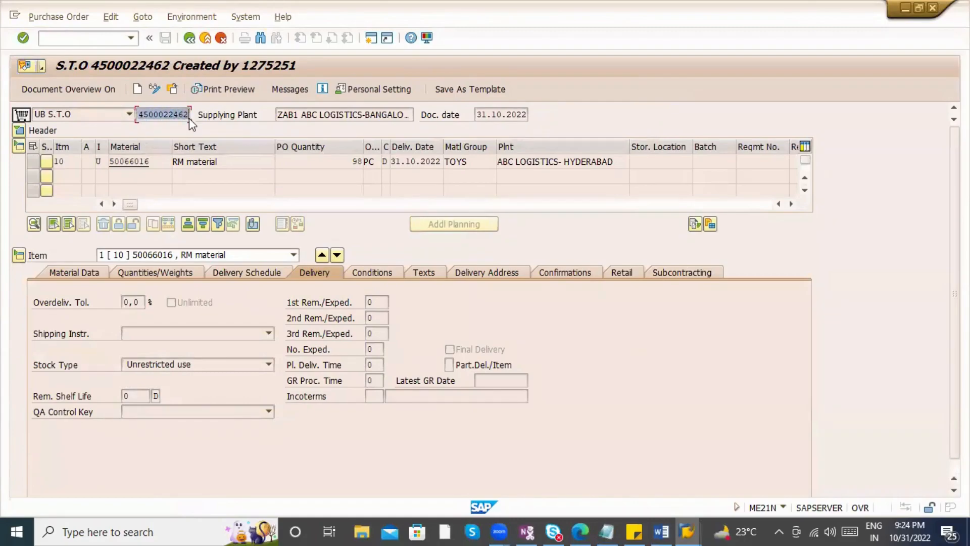
left_click(191, 120)
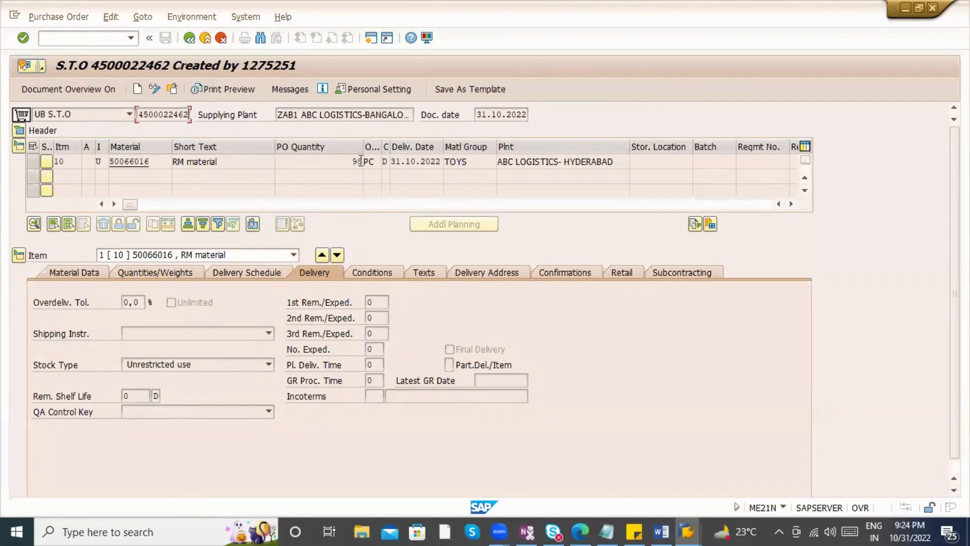
left_click_drag(324, 162, 378, 162)
key("alt+Tab")
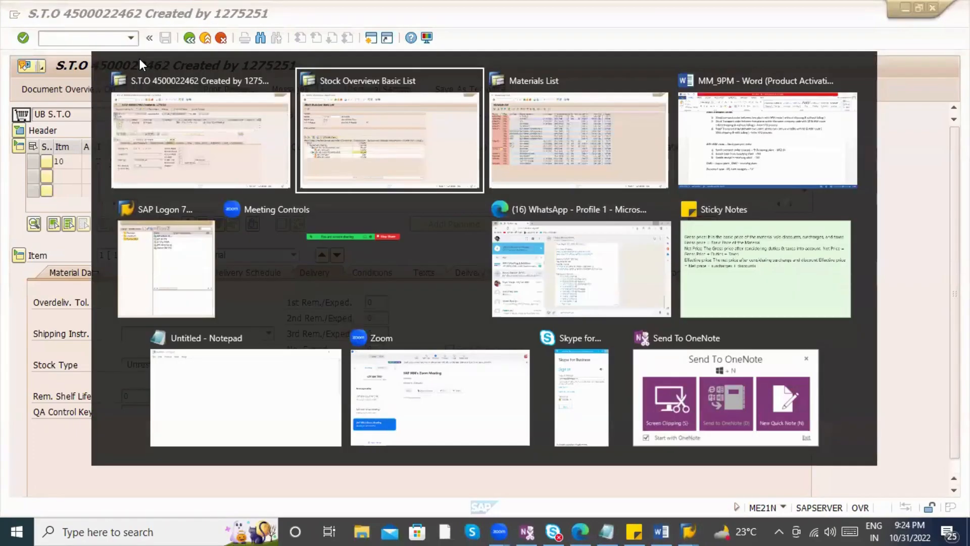
key("alt+Tab")
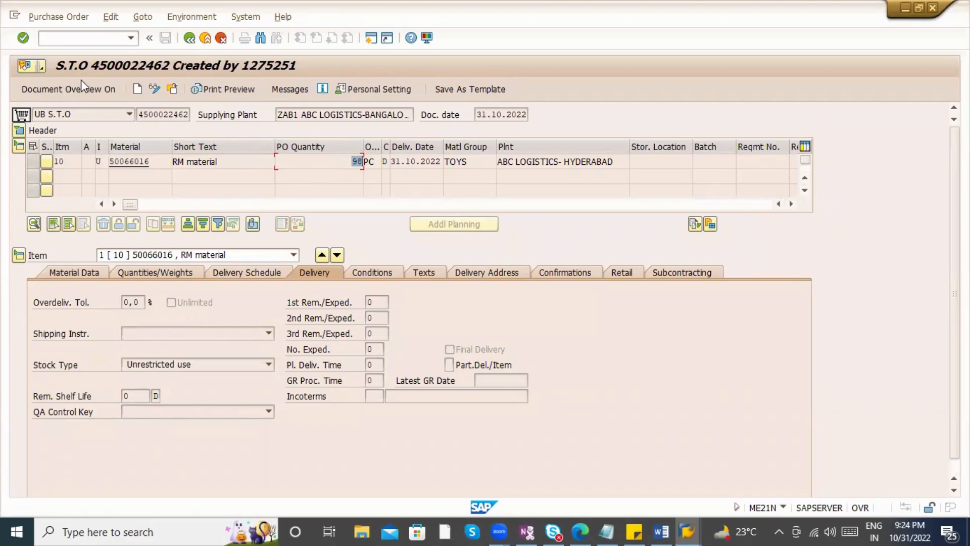
- Copy the stock transport order's number and open transaction MIGO in a new session with /omigo
left_click(85, 40)
left_click_drag(138, 114, 196, 121)
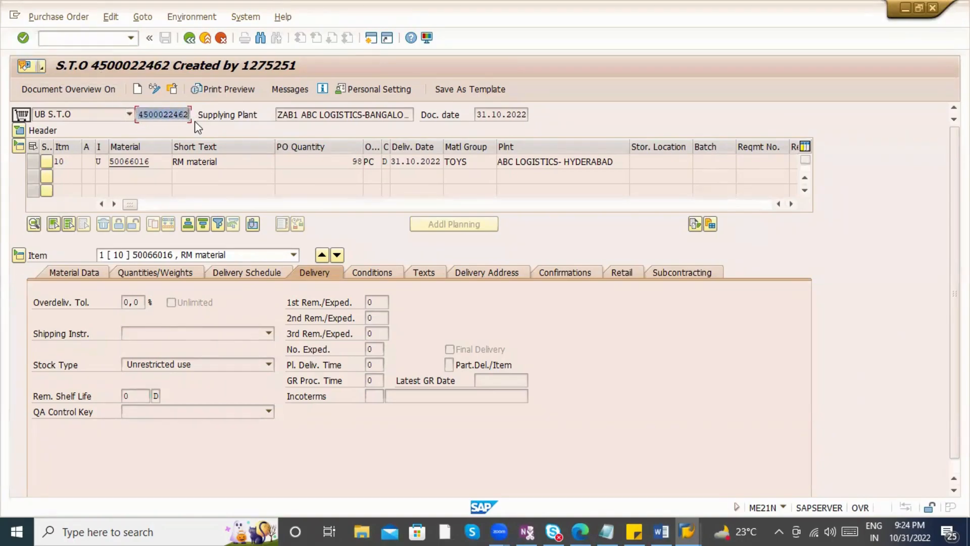
left_click(71, 39)
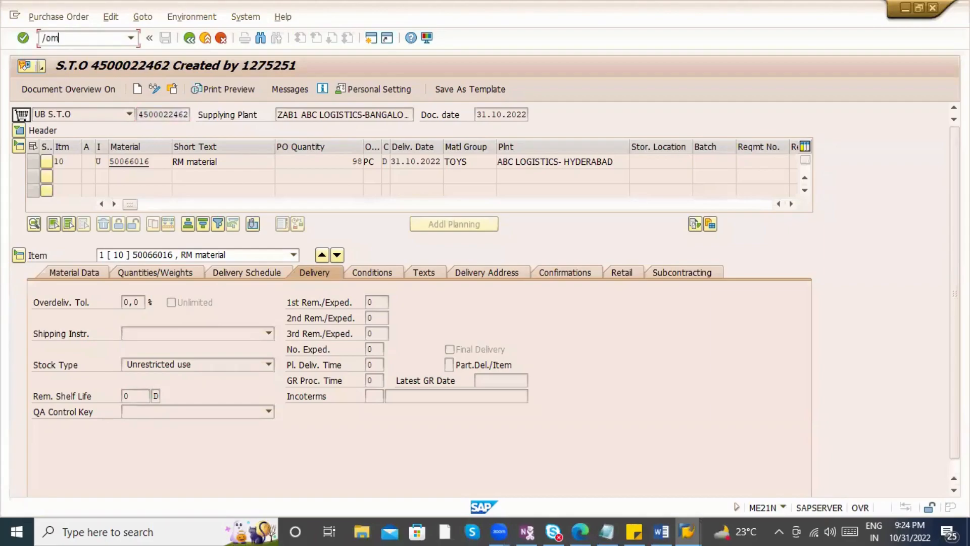
type("/omigo")
key("Return")
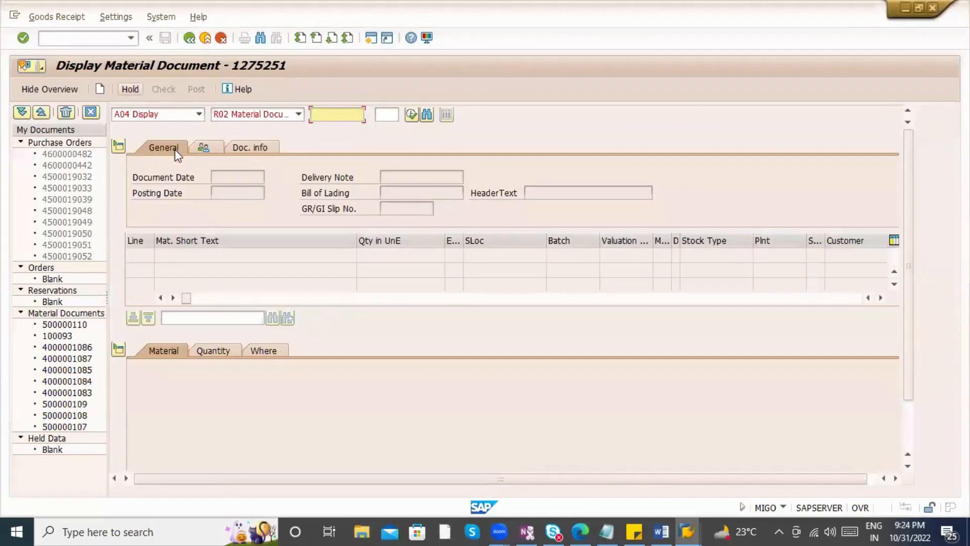
- Set up an A07 Goods Issue with reference to an R01 Purchase Order and enter the copied order number
left_click(167, 114)
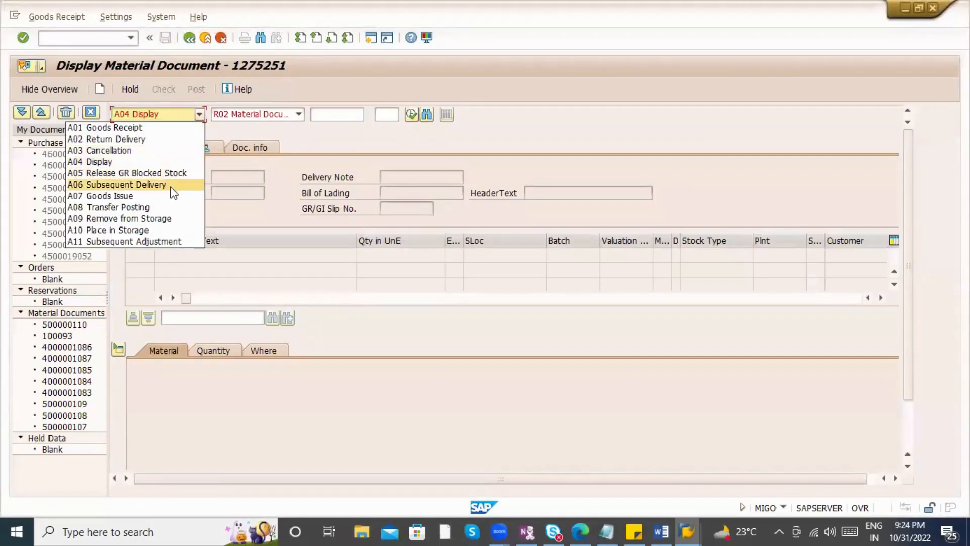
left_click(168, 196)
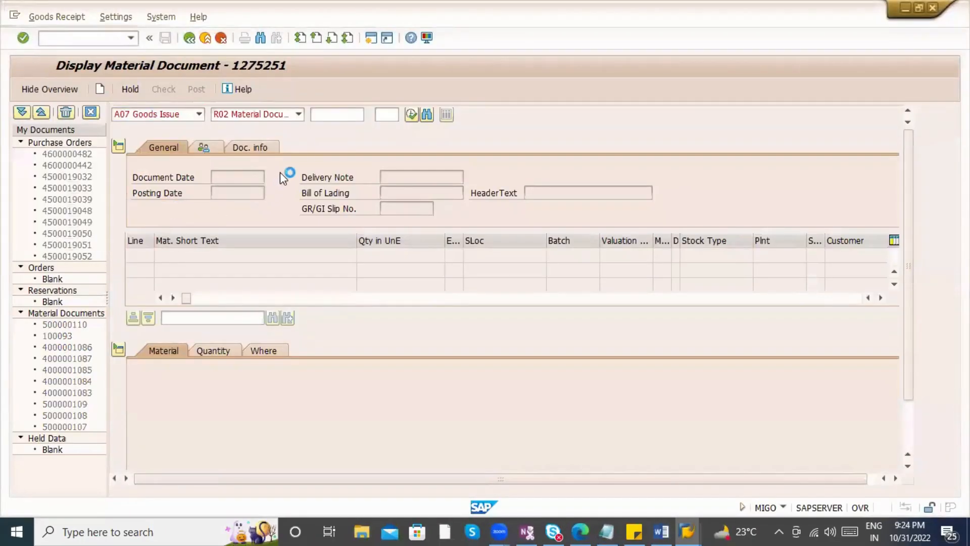
left_click(265, 115)
left_click(263, 128)
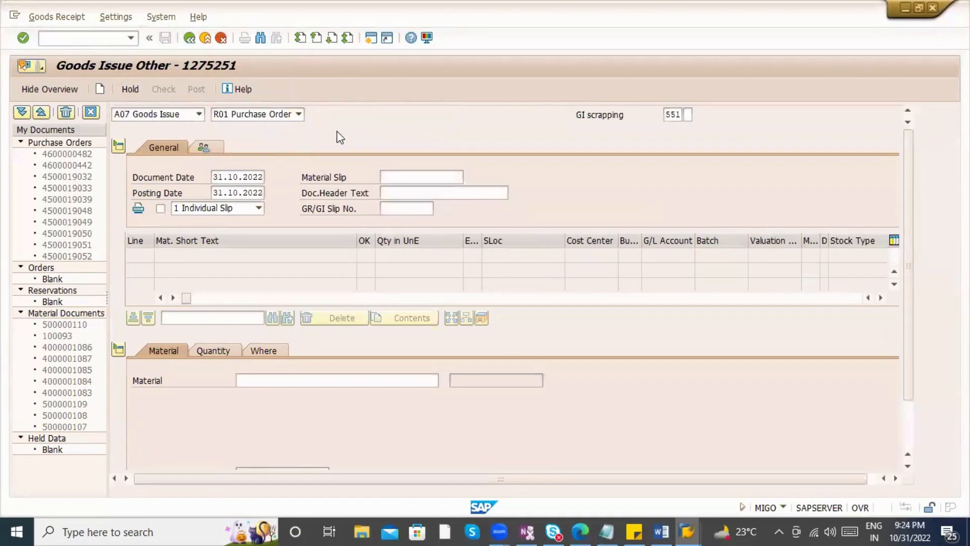
left_click(335, 117)
key("ctrl+v")
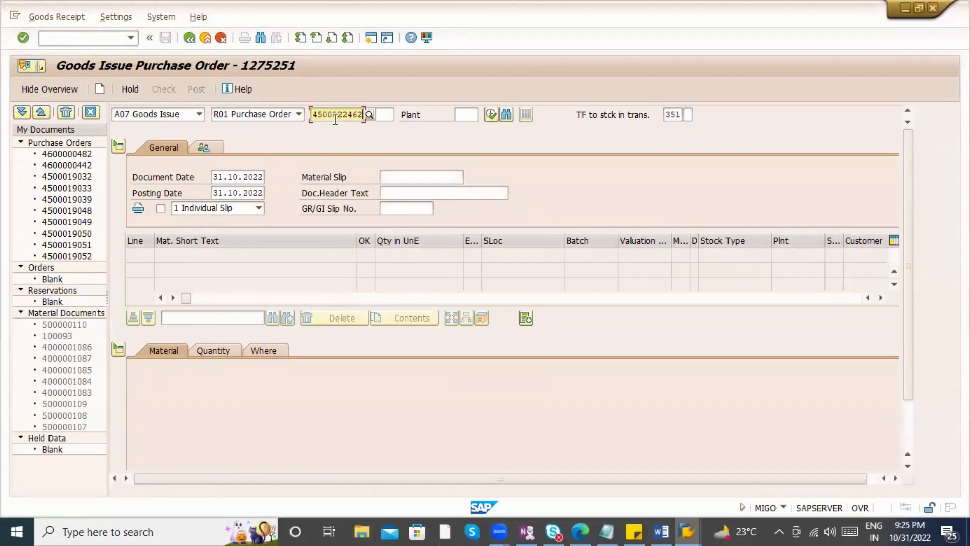
- Switch to the Word notes, review the movement type for the goods issue from the supplying plant, and return to MIGO
key("alt+Tab")
key("alt+Tab")
key("alt+Tab")
key("alt+Tab")
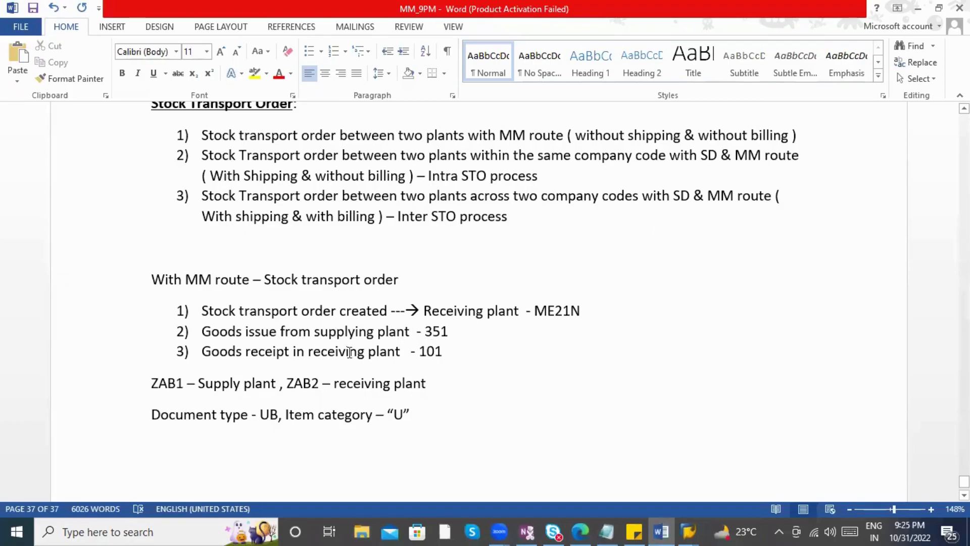
key("alt+Tab")
key("alt+Tab")
left_click(246, 354)
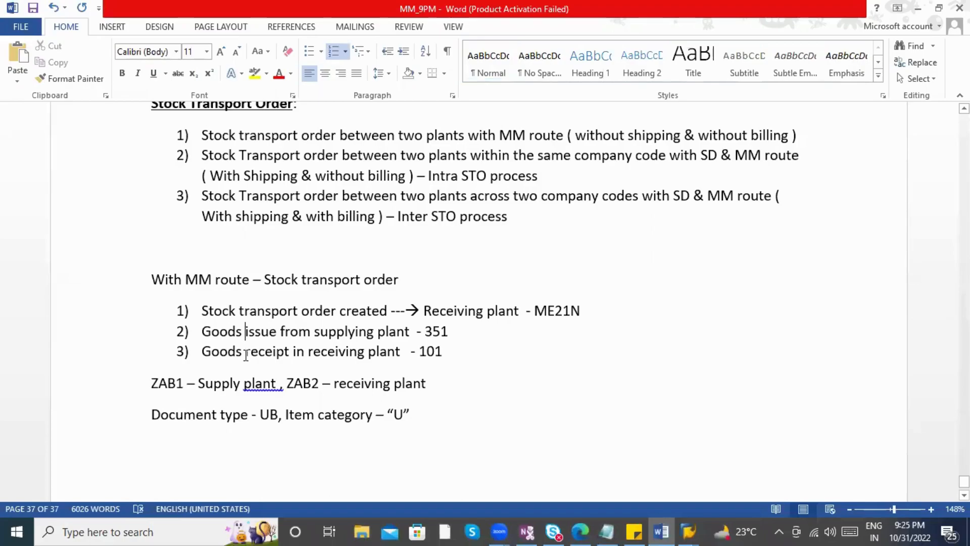
mouse_move(203, 352)
left_mouse_down()
mouse_move(433, 362)
mouse_move(219, 312)
mouse_move(210, 334)
left_mouse_up()
left_click(450, 332)
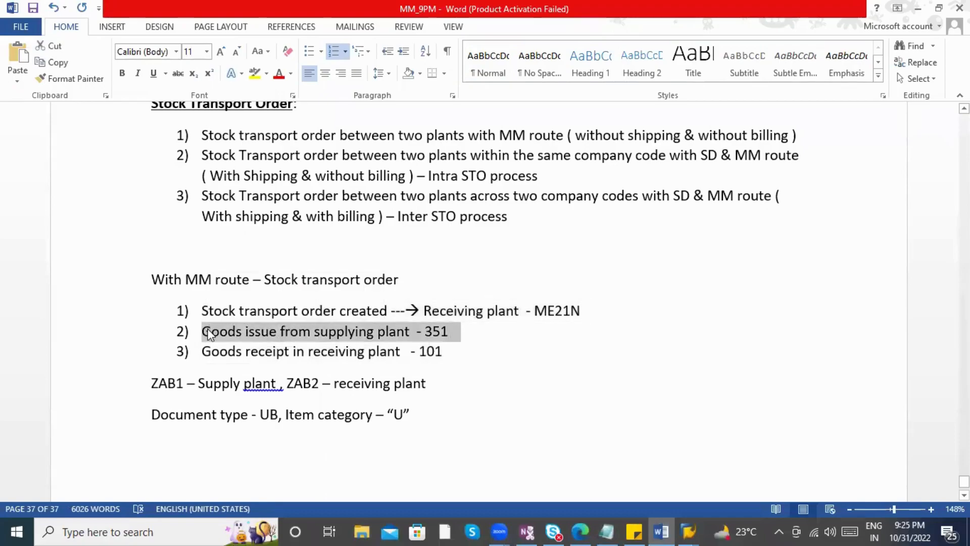
key("alt+Tab")
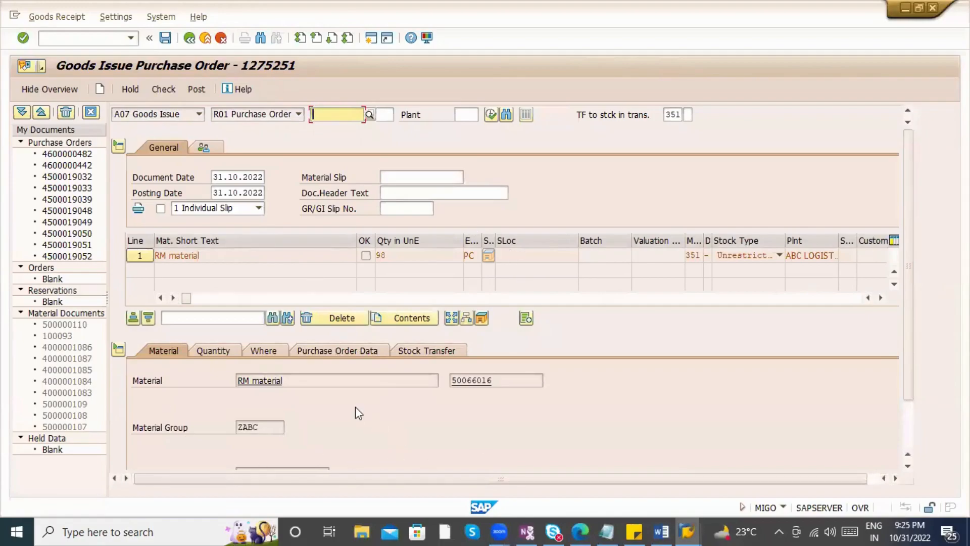
- Set the storage location of the goods issue item in plant ZAB1 to ABC1
scroll(356, 406, "down", 2)
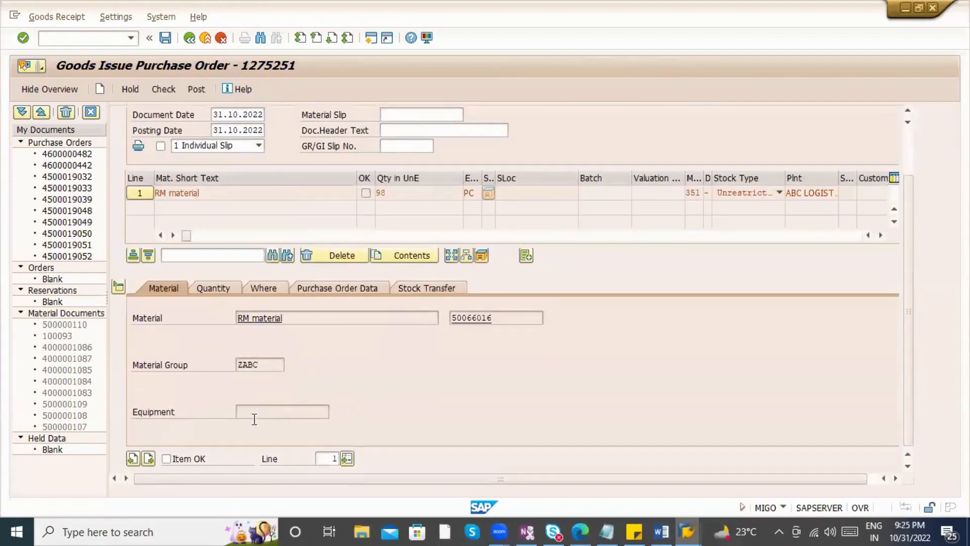
left_click(243, 294)
left_click(297, 366)
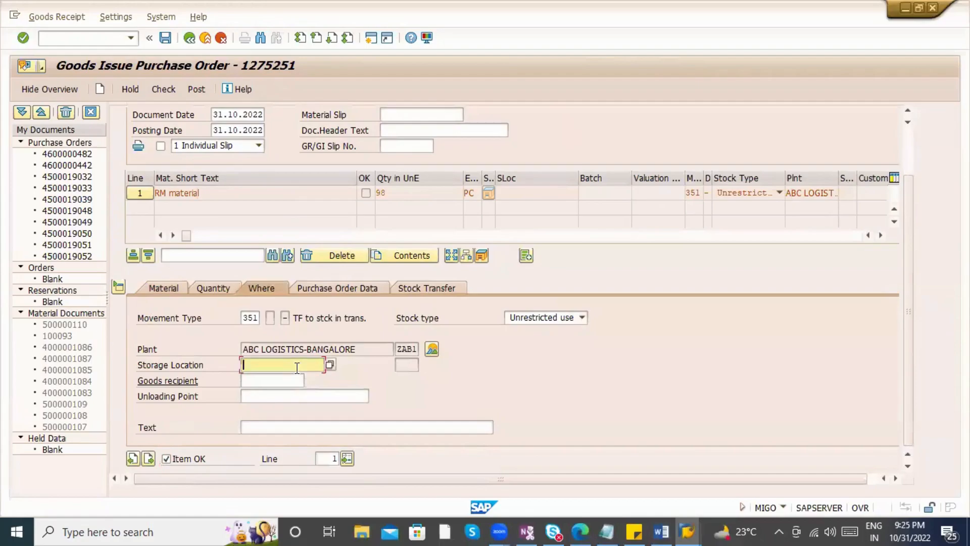
type("ABC1")
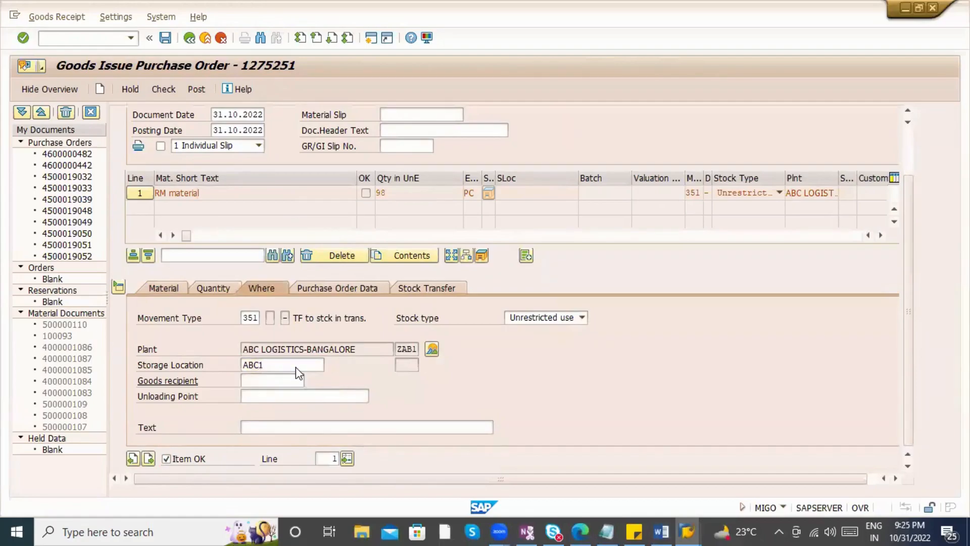
key("Return")
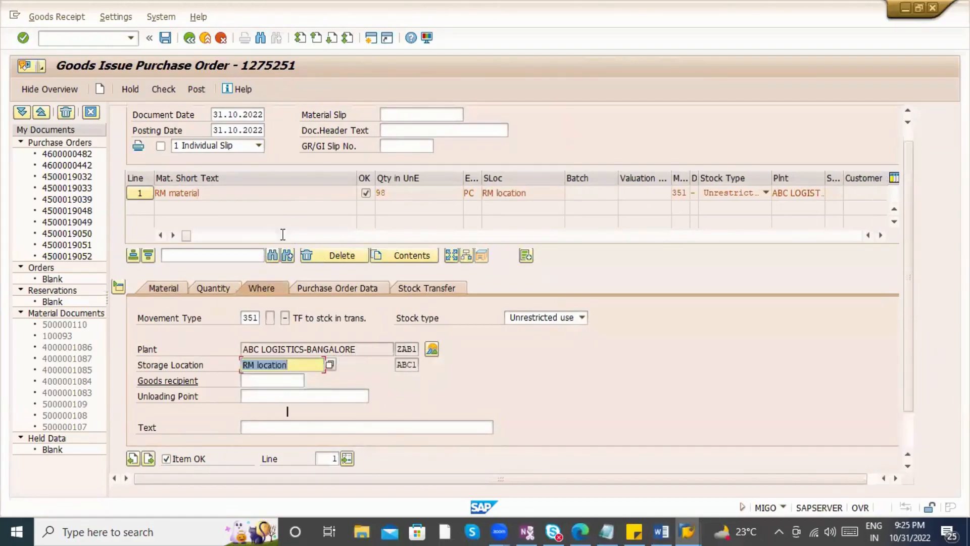
- Check and post the goods issue after reviewing its stock transfer data, and display the posted material document
left_click(409, 350)
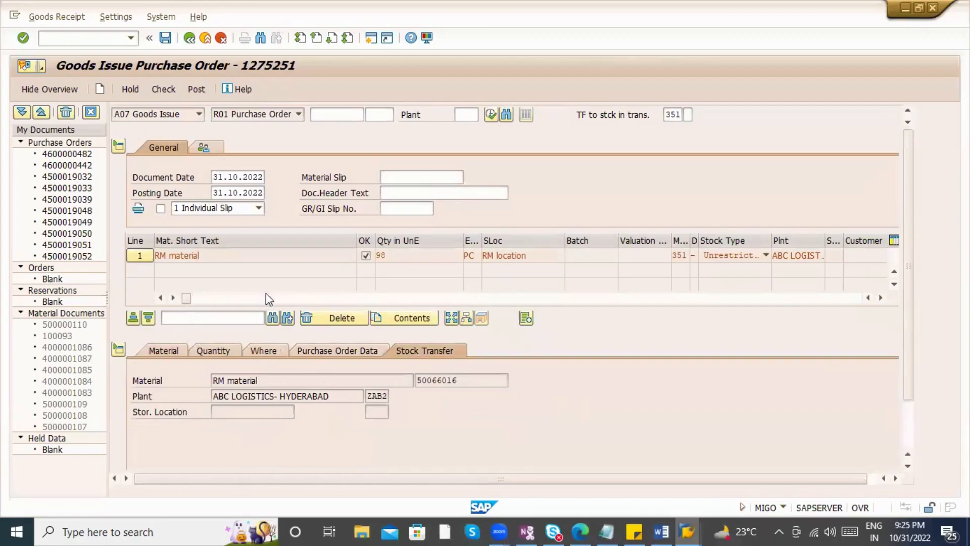
left_click(158, 91)
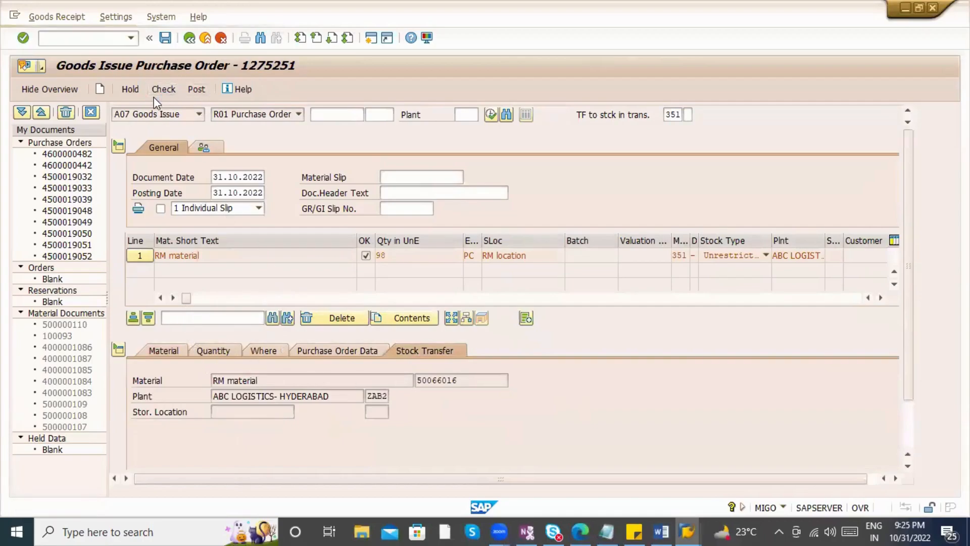
left_click(197, 90)
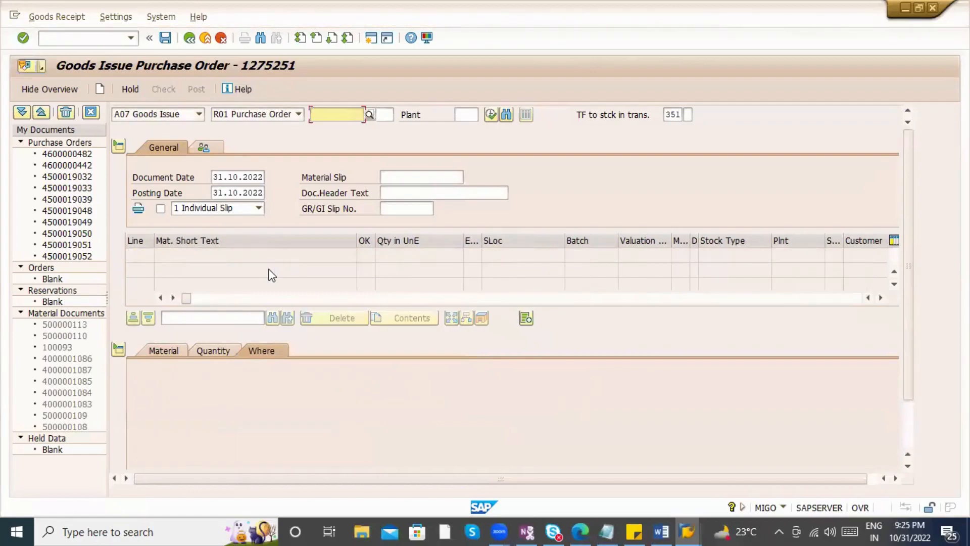
left_click(199, 114)
left_click(101, 166)
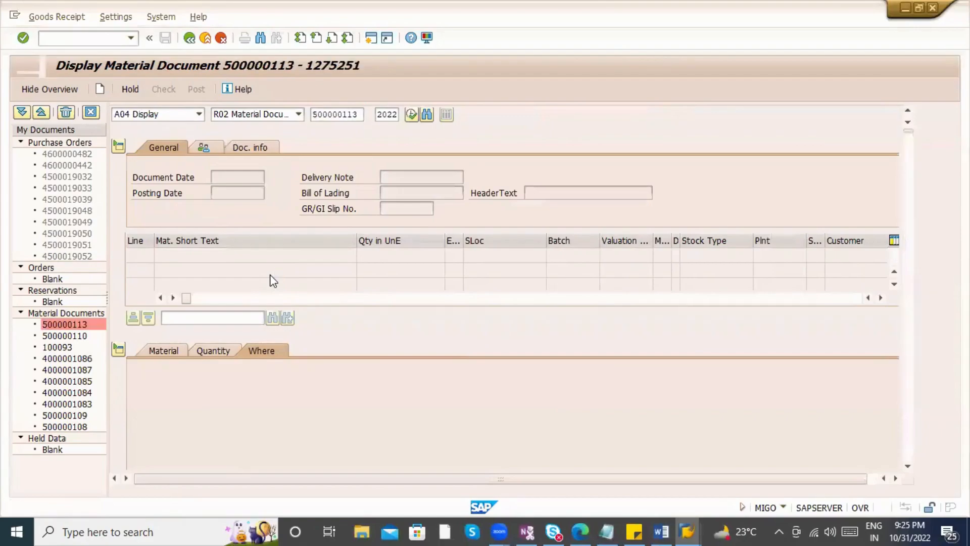
- Switch to the MMBE stock overview, refresh it and examine the unrestricted stock of plants ZAB1 and ZAB2
key("alt+Tab")
key("alt+Tab")
key("alt+Tab")
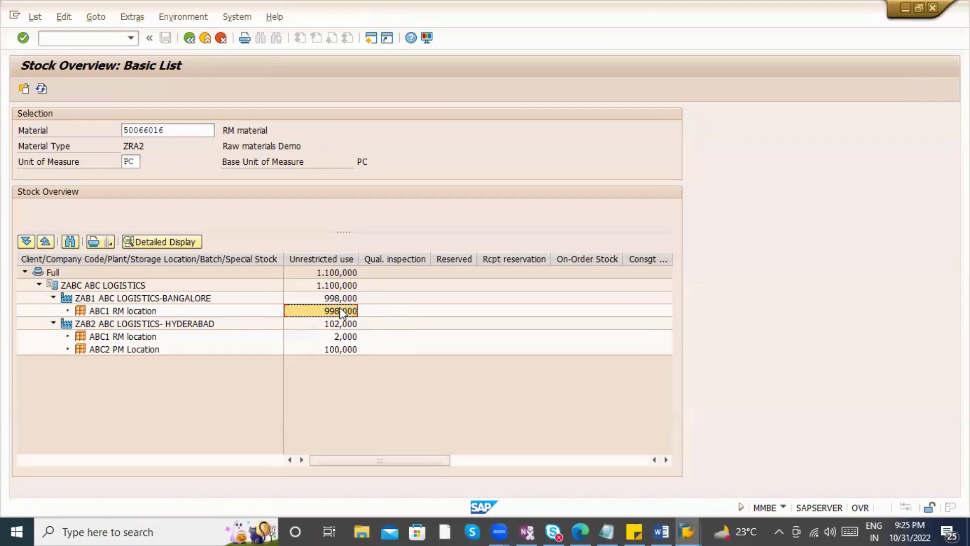
left_click(337, 325)
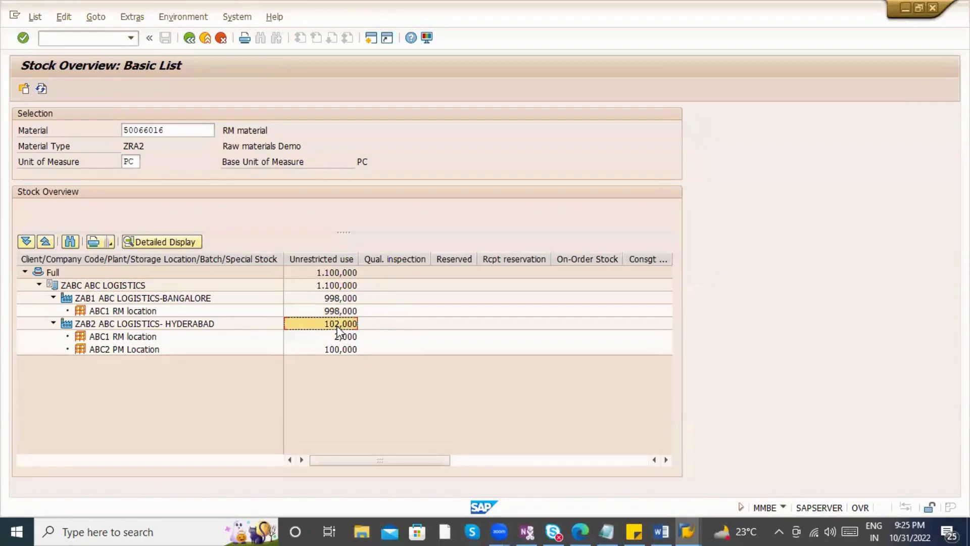
left_click(44, 88)
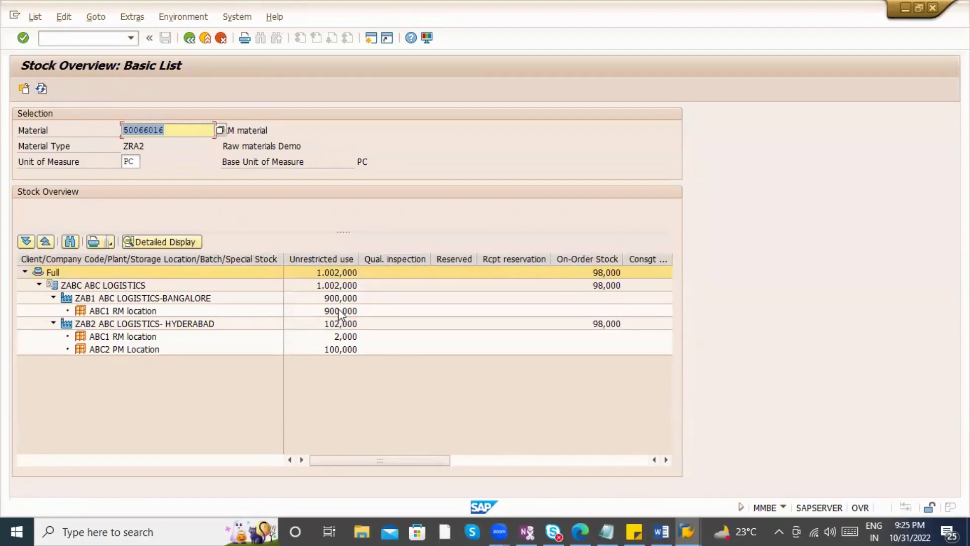
left_click(340, 313)
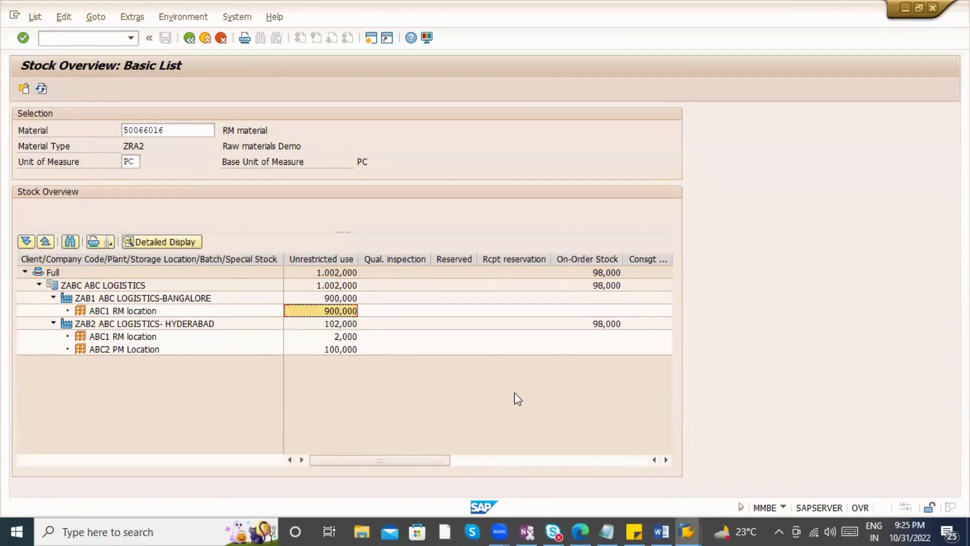
- Examine the plant stock transfer and storage location transfer columns in the material's stock overview
left_click(460, 466)
left_click_drag(459, 461, 313, 436)
left_click_drag(396, 460, 517, 459)
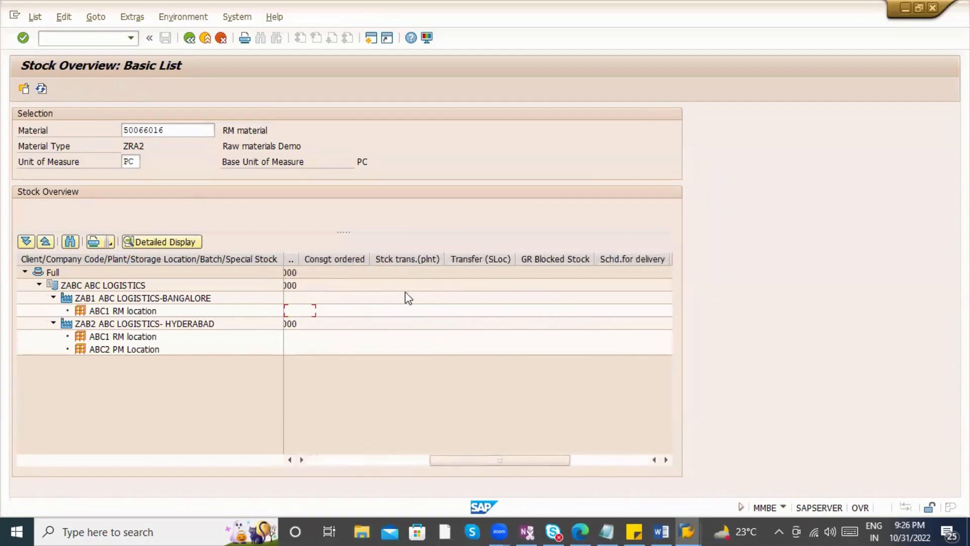
left_click(412, 259)
left_click(489, 260)
left_click(424, 260)
left_click(322, 458)
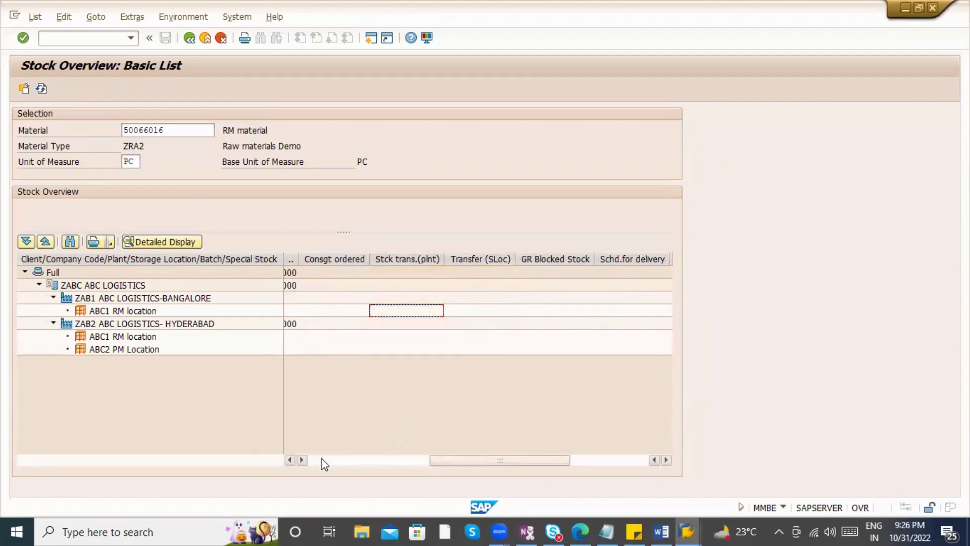
left_click(323, 460)
- Open transaction MB5T in a new session with /omb5t and display the stock in transit for material 50066016
left_click(82, 36)
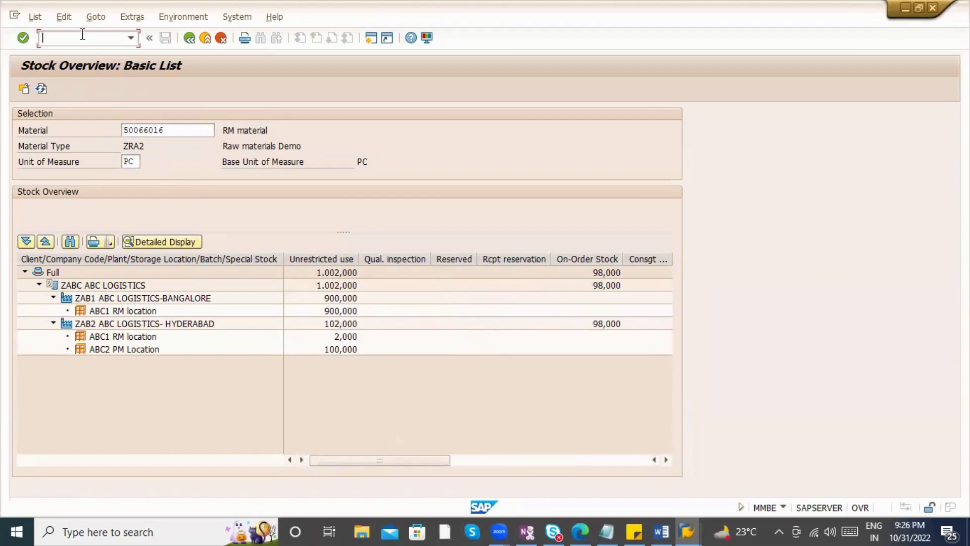
type("/omb5t")
key("Return")
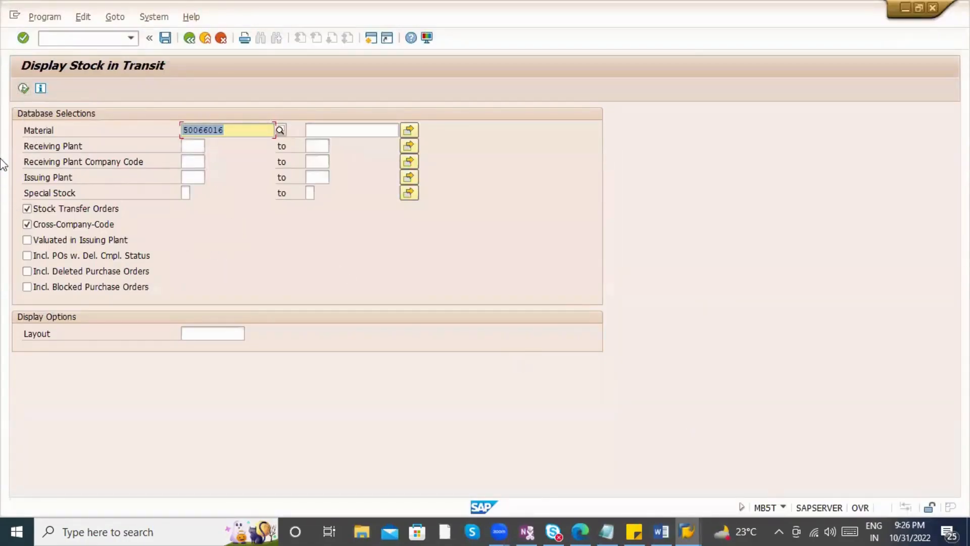
left_click(22, 89)
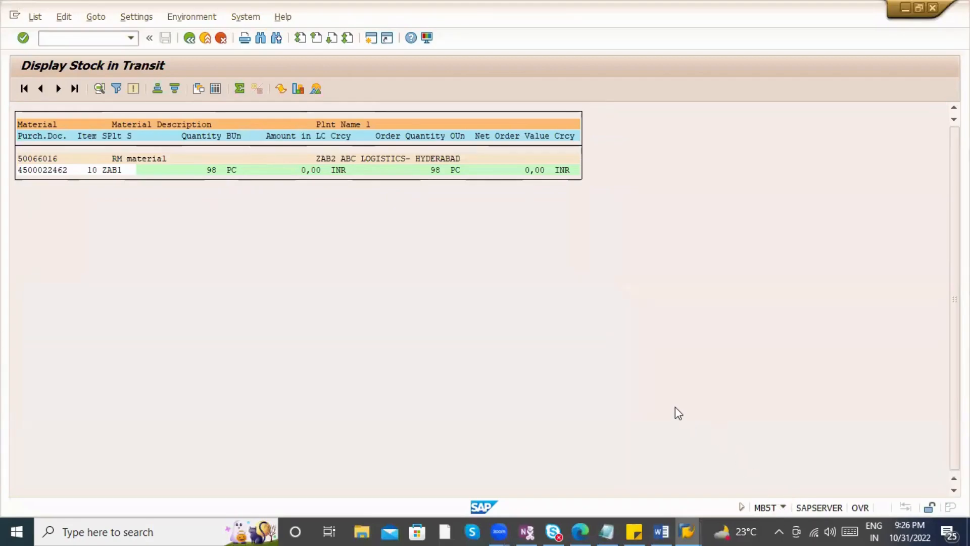
- Switch to the Word notes and review the goods receipt stage in the receiving plant
key("alt+Tab")
key("alt+Tab")
key("alt+Tab")
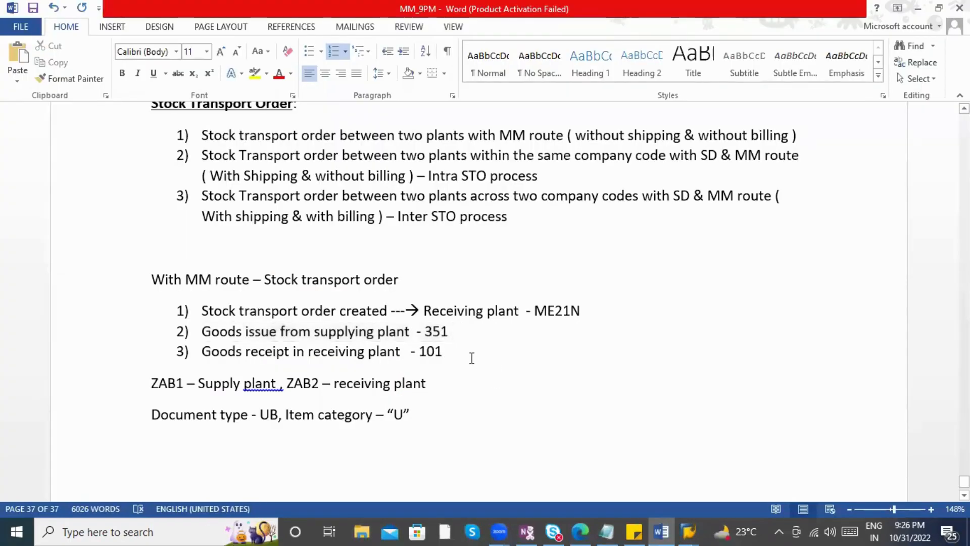
- Add the line "MB5T – Report can see the stock in transit" below the document type note, followed by blank lines
left_click(431, 446)
type("MB")
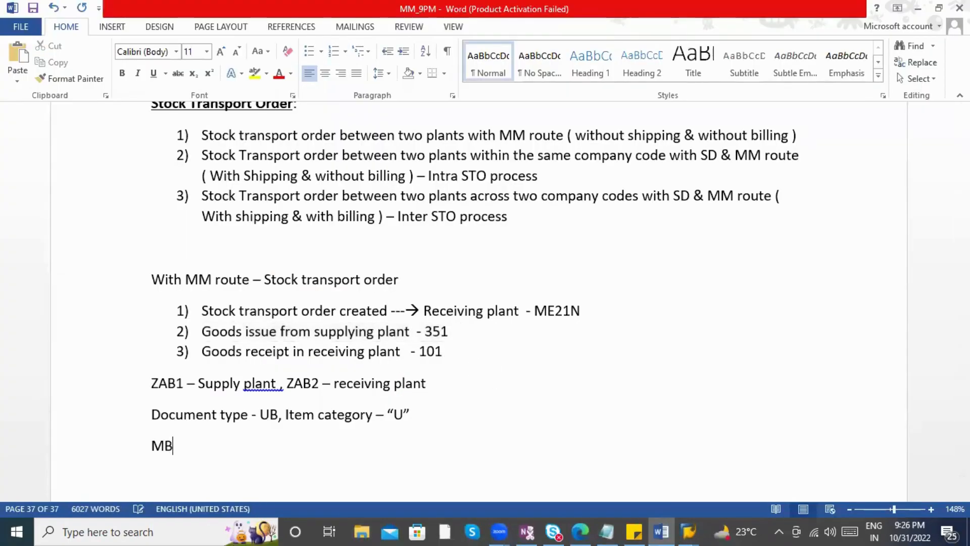
type("5T - Report cans")
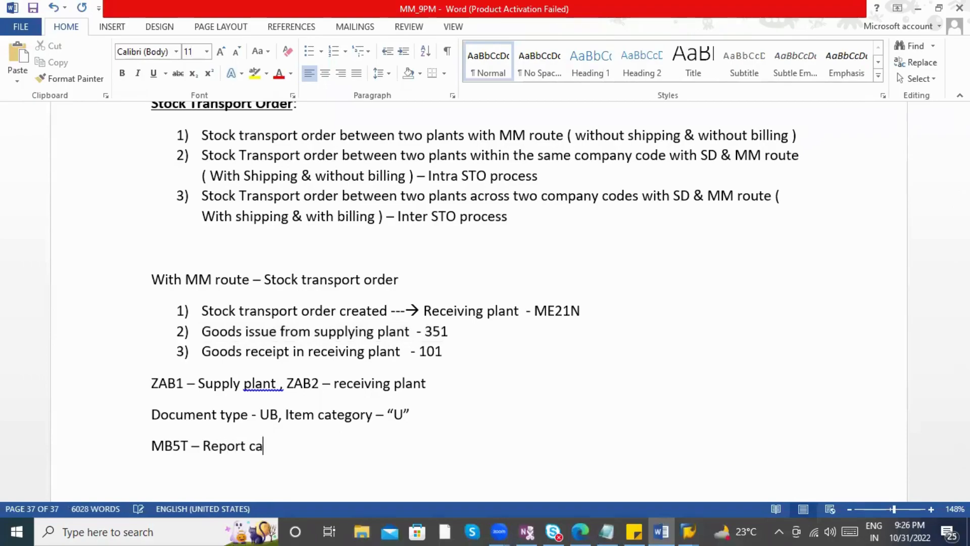
key("BackSpace")
type("see the stock t")
key("BackSpace")
type("in transit")
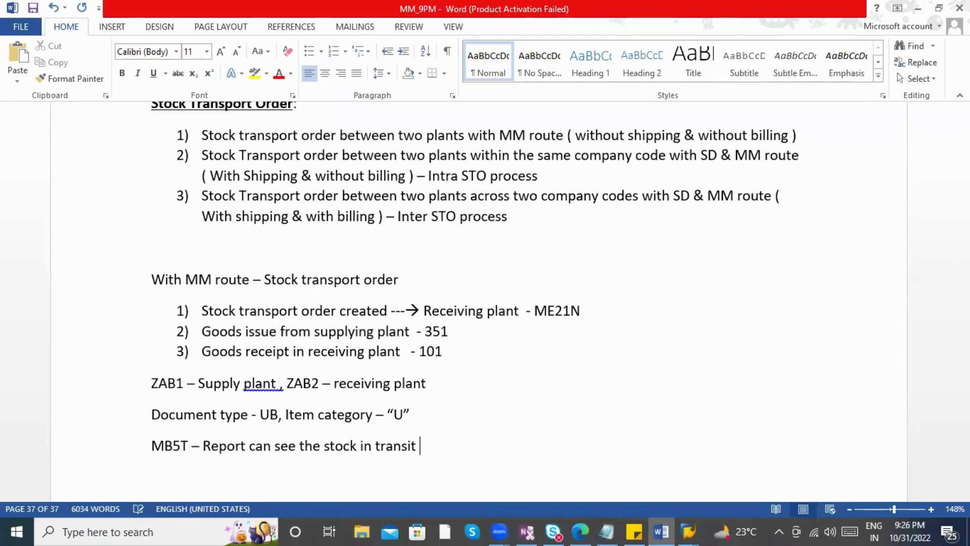
scroll(530, 422, "down", 1)
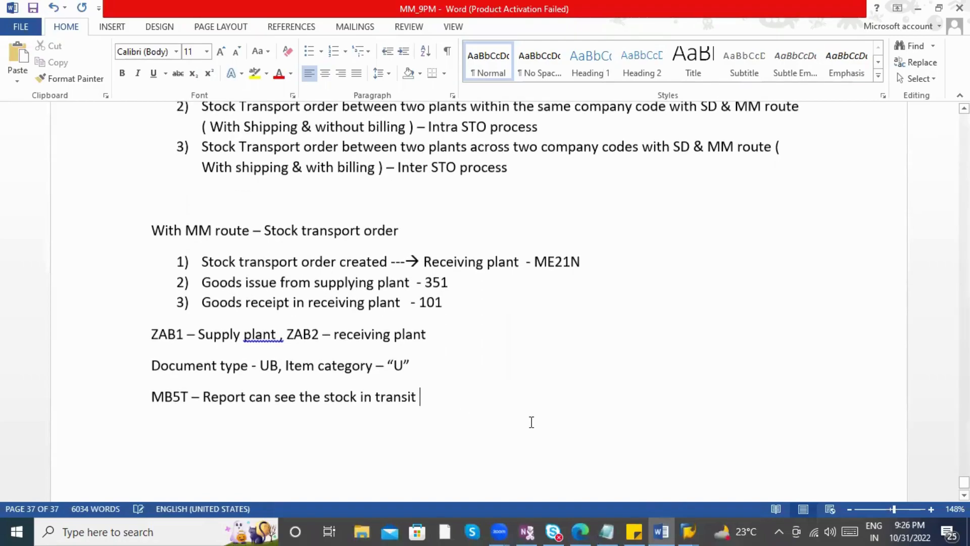
key("Return")
key("Return")
- Switch to the MIGO session in SAP and load the stock transport order for a goods receipt against purchase order with movement type 101
key("alt+Tab")
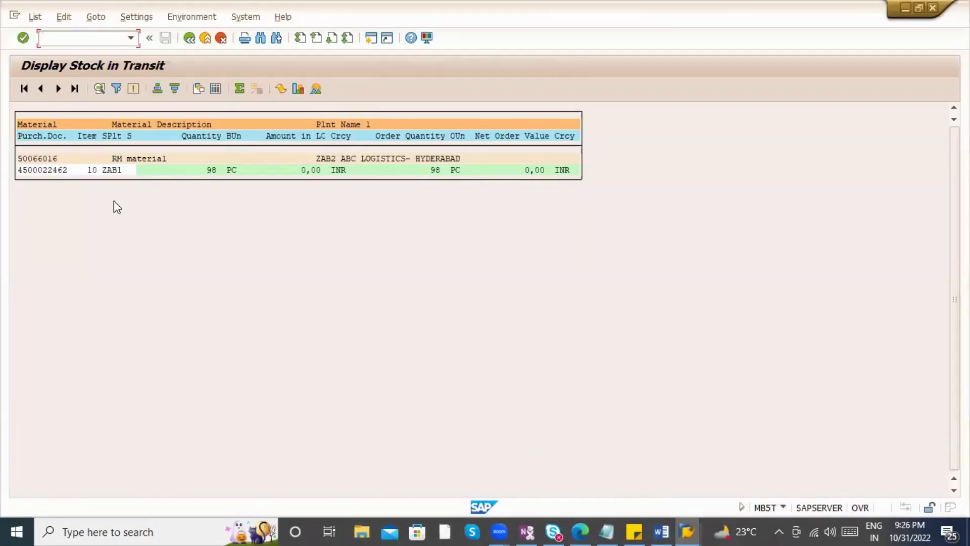
key("alt+Tab")
key("alt+Tab")
key("alt+Tab")
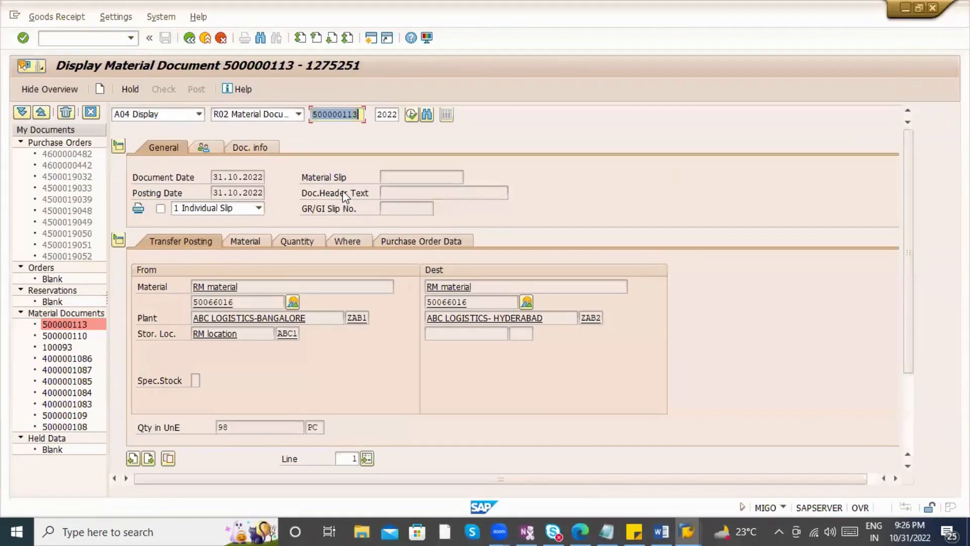
key("alt+Tab")
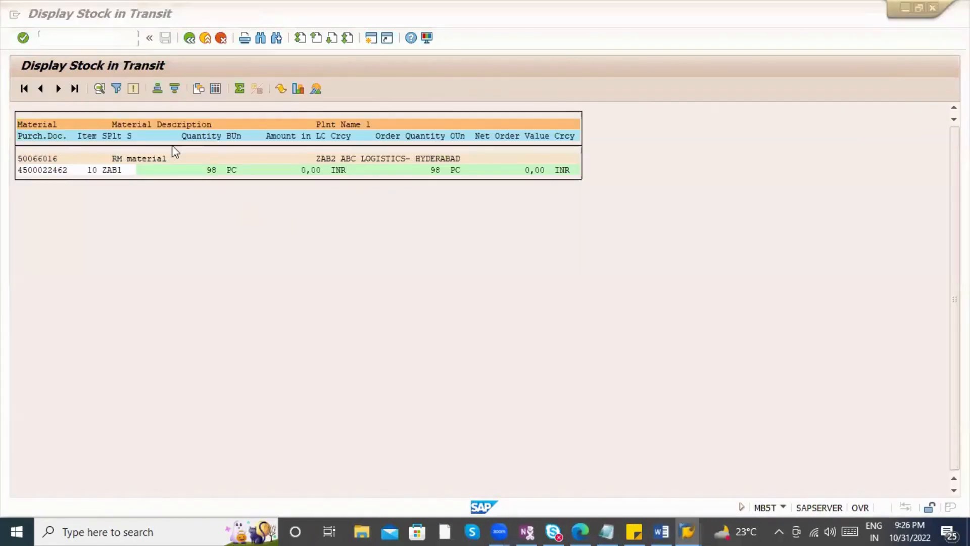
key("alt+Tab")
left_click(151, 117)
left_click(150, 118)
left_click(154, 117)
left_click(106, 127)
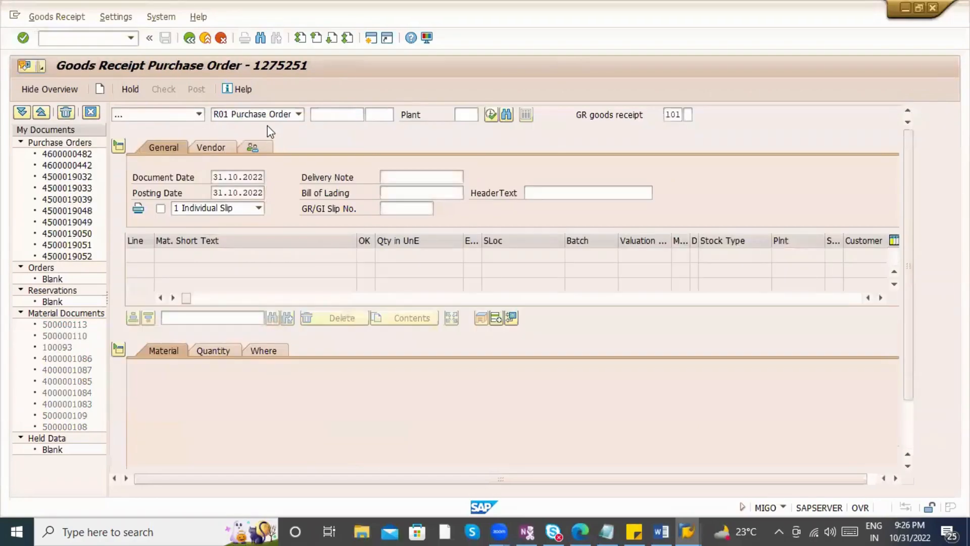
left_click(345, 121)
left_click(341, 126)
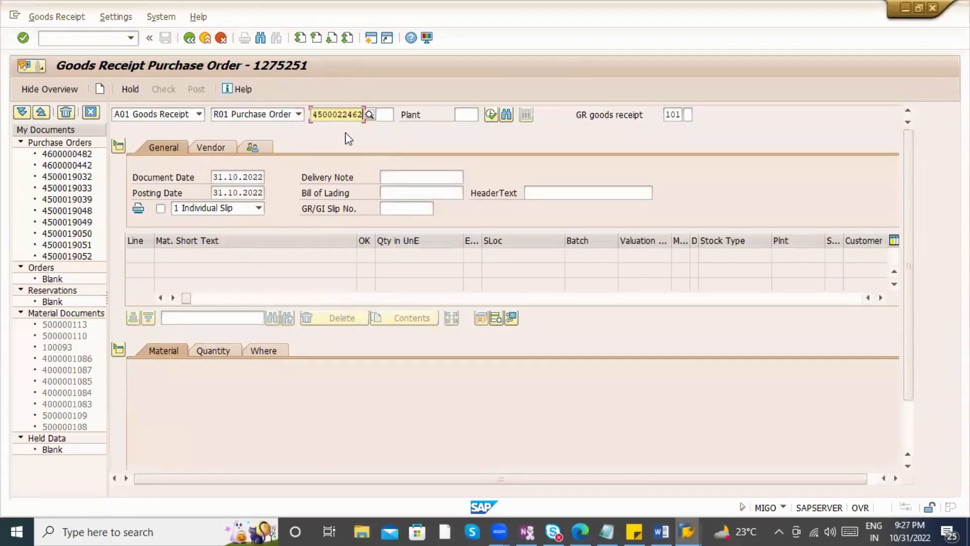
key("Return")
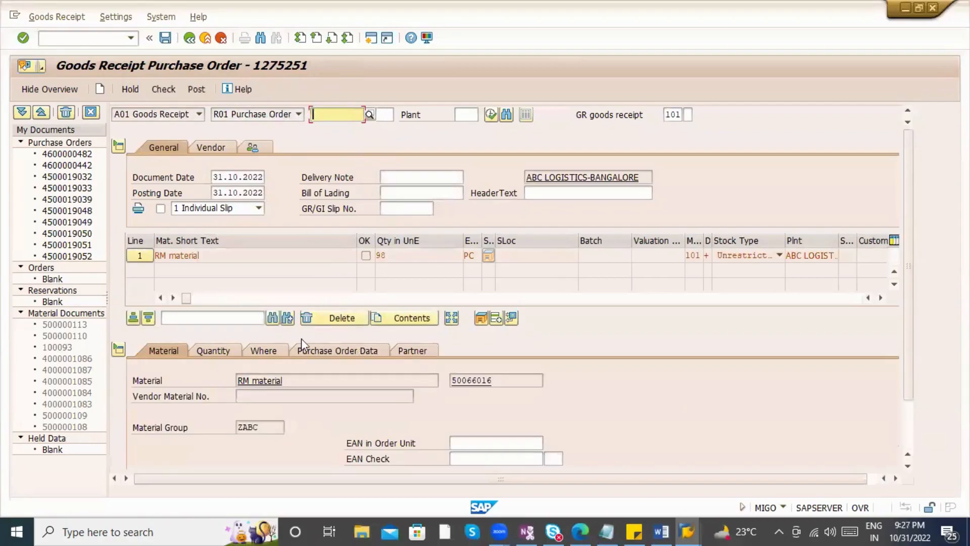
- Set the receiving storage location to ABC1 in plant ZAB2, and check and post the goods receipt
left_click(259, 349)
scroll(296, 395, "down", 1)
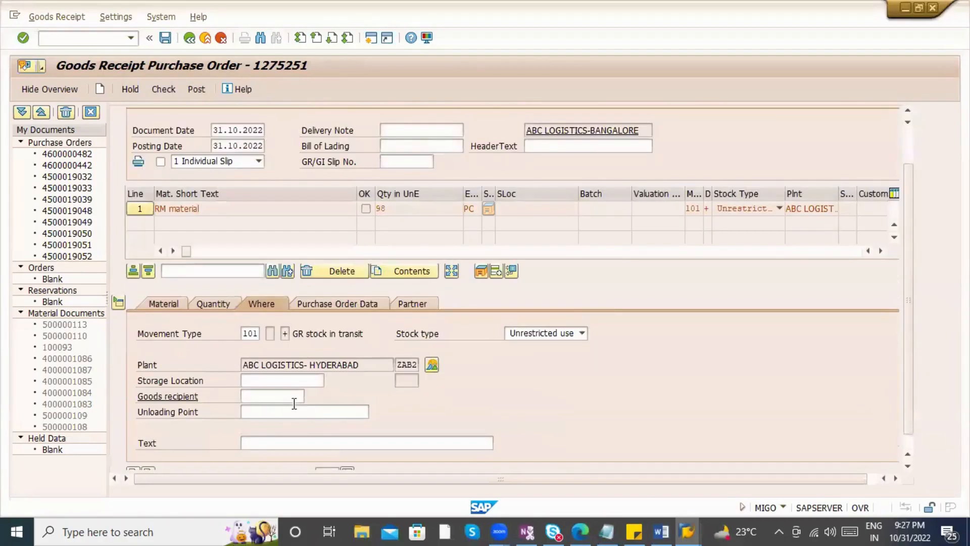
left_click(289, 385)
left_click(288, 392)
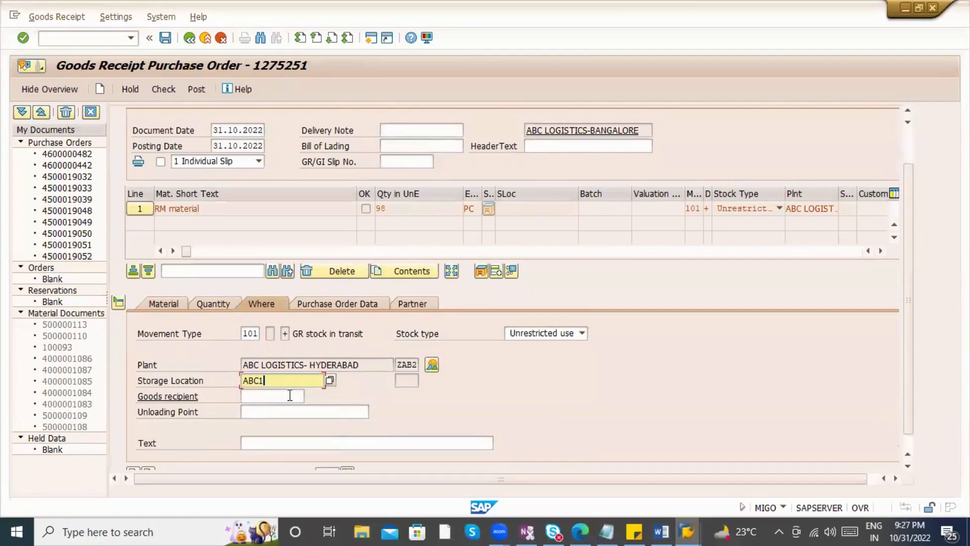
key("Return")
scroll(268, 348, "down", 1)
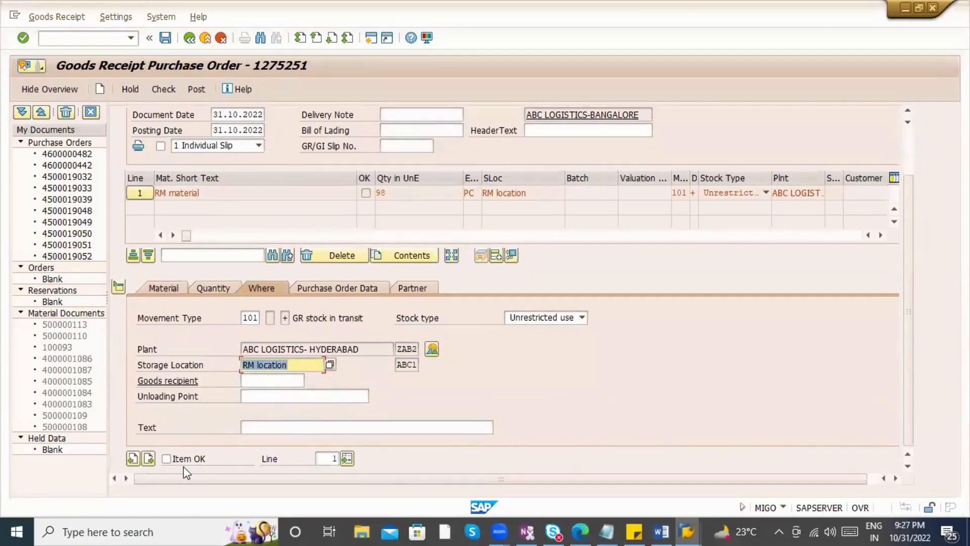
left_click(167, 90)
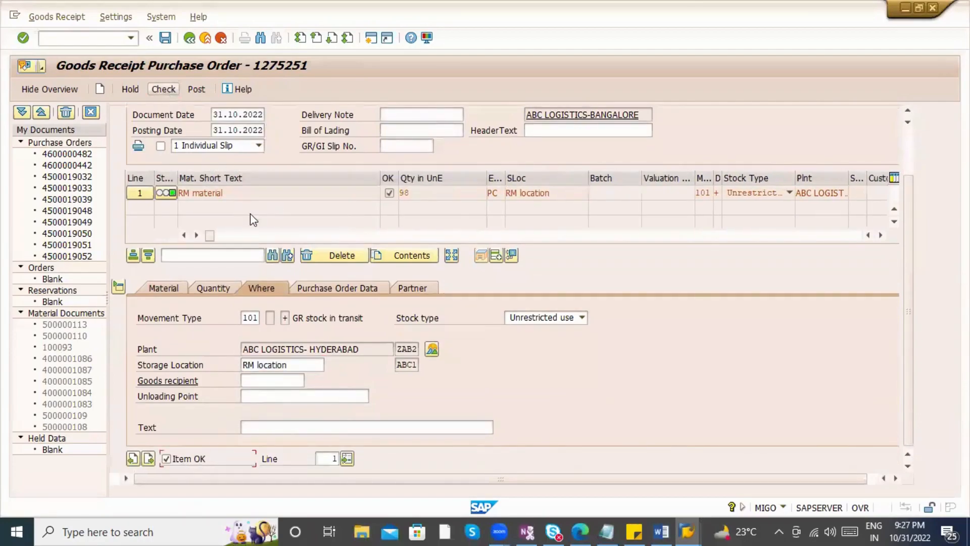
left_click(196, 89)
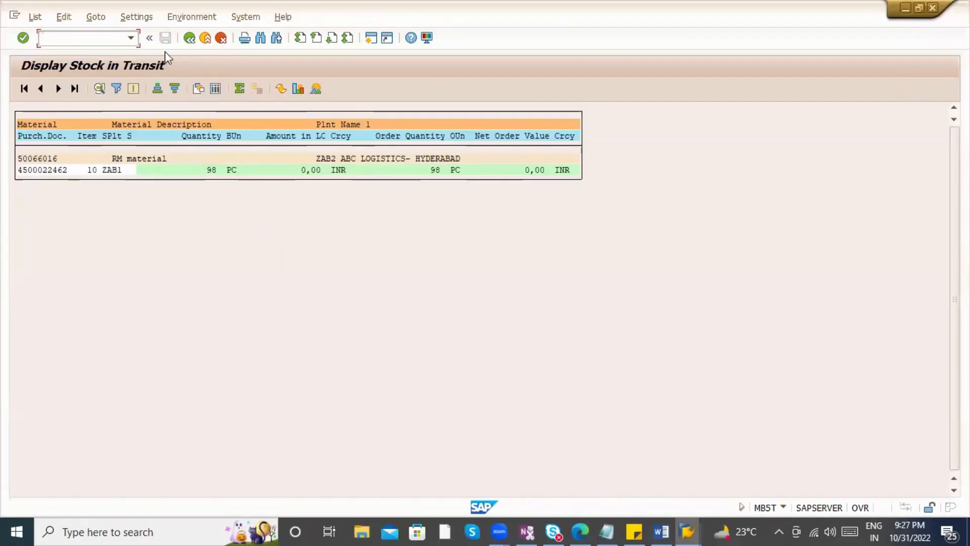
- Rerun the MB5T stock in transit report for material 50066016, and refresh the MMBE stock overview to check ZAB2's unrestricted stock in ABC1
left_click(186, 39)
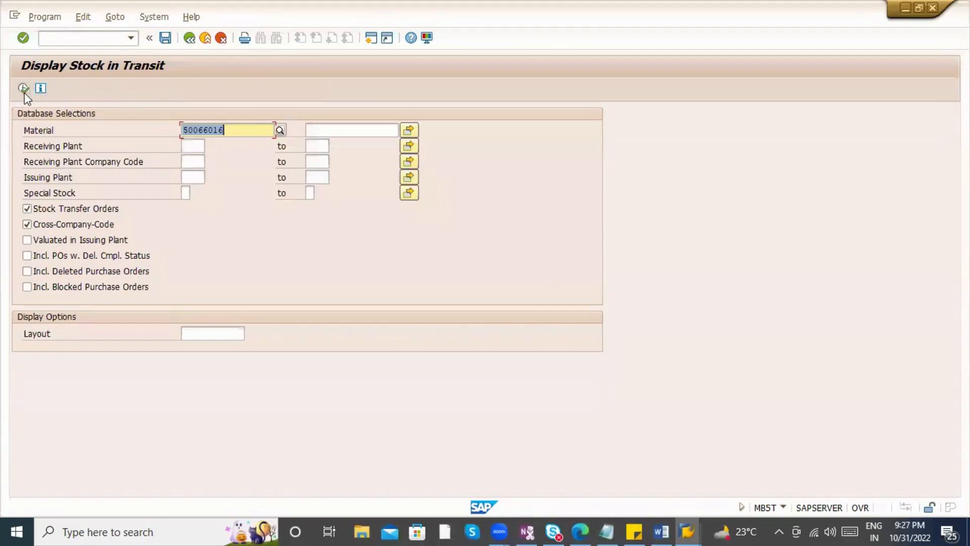
left_click(23, 91)
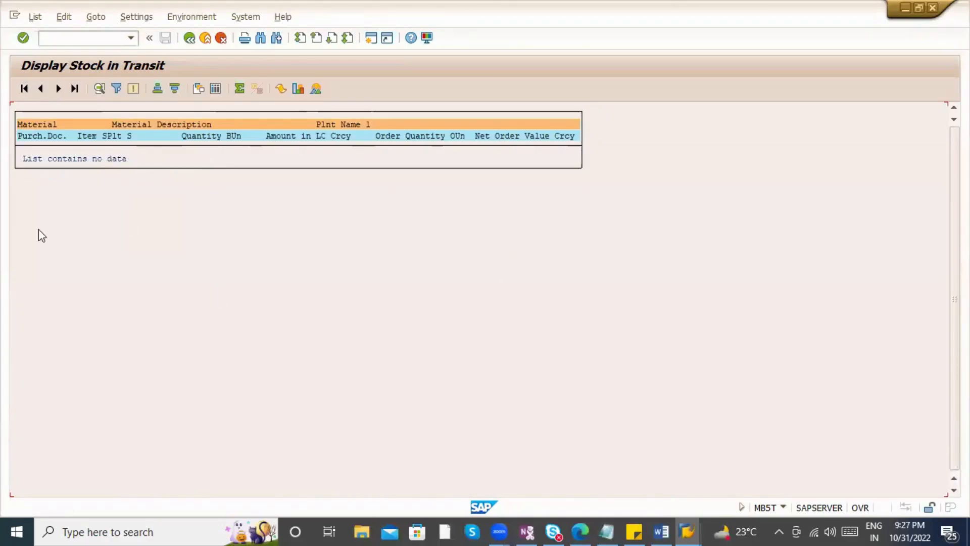
key("alt+Tab")
key("Tab")
key("Tab")
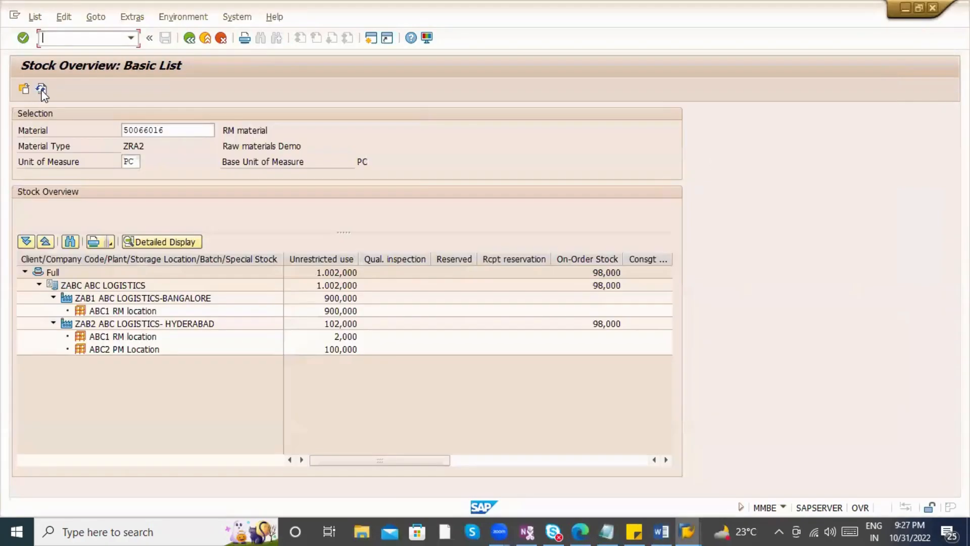
left_click(41, 89)
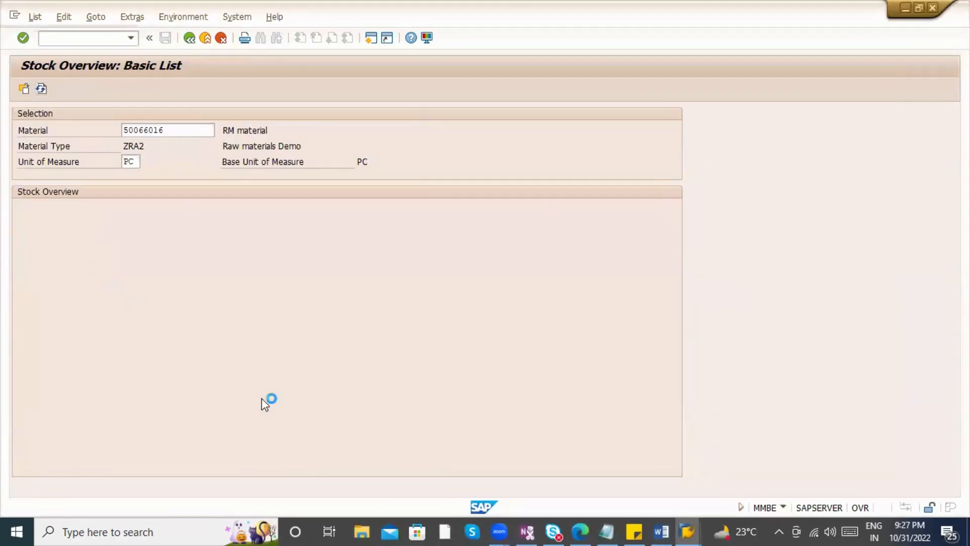
left_click(340, 336)
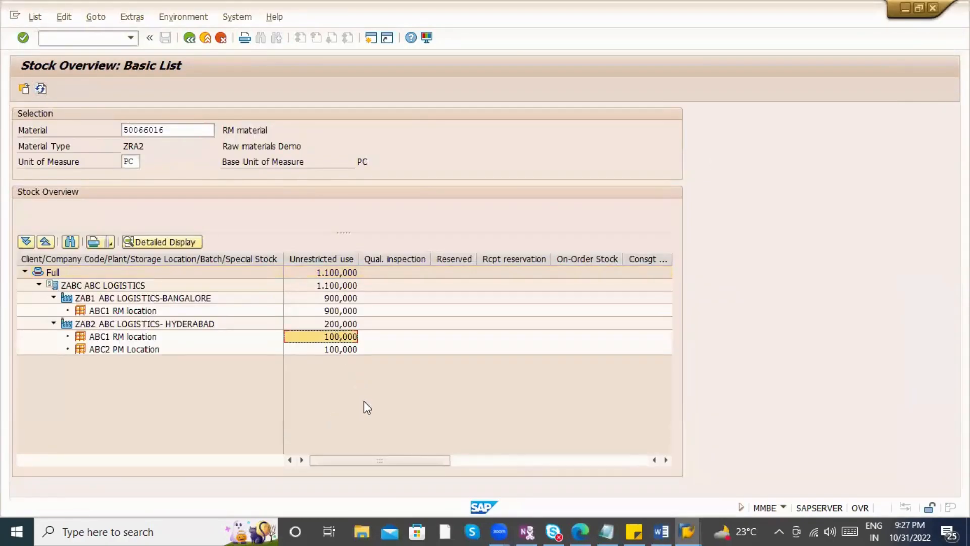
- Switch to the Word notes and review the MM route section, from the order creation stages to the MB5T report
key("alt+Tab")
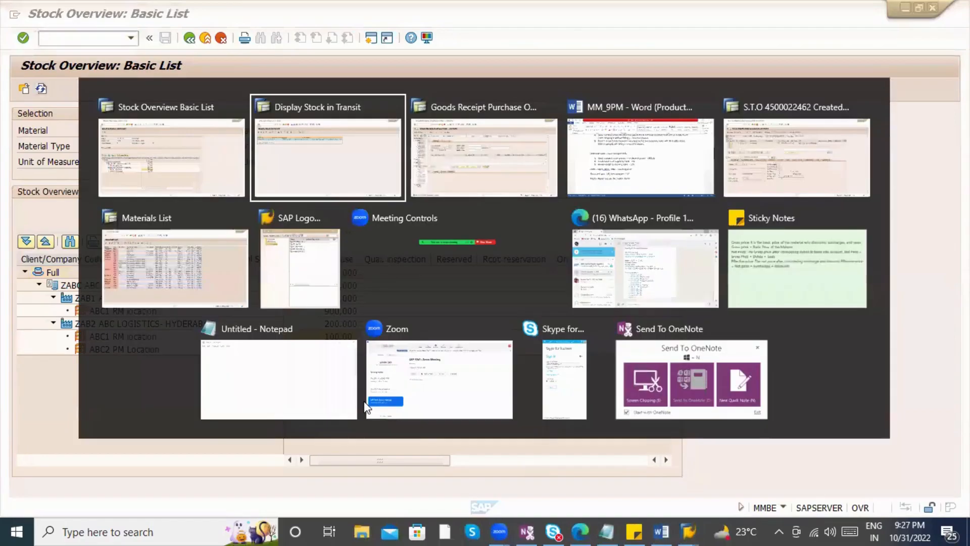
key("alt+Tab")
key("alt+Tab")
scroll(259, 383, "up", 2)
scroll(236, 343, "down", 2)
scroll(236, 344, "down", 1)
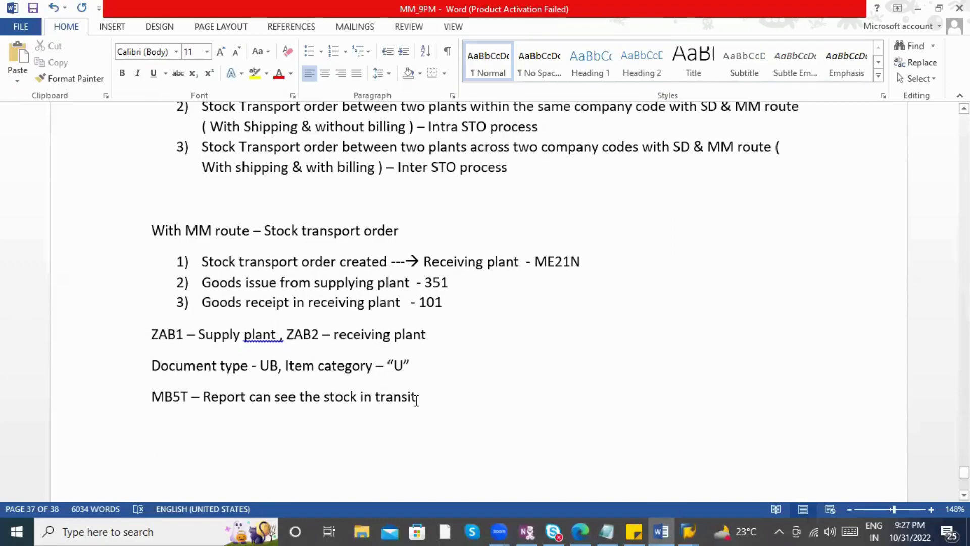
left_click_drag(416, 397, 156, 232)
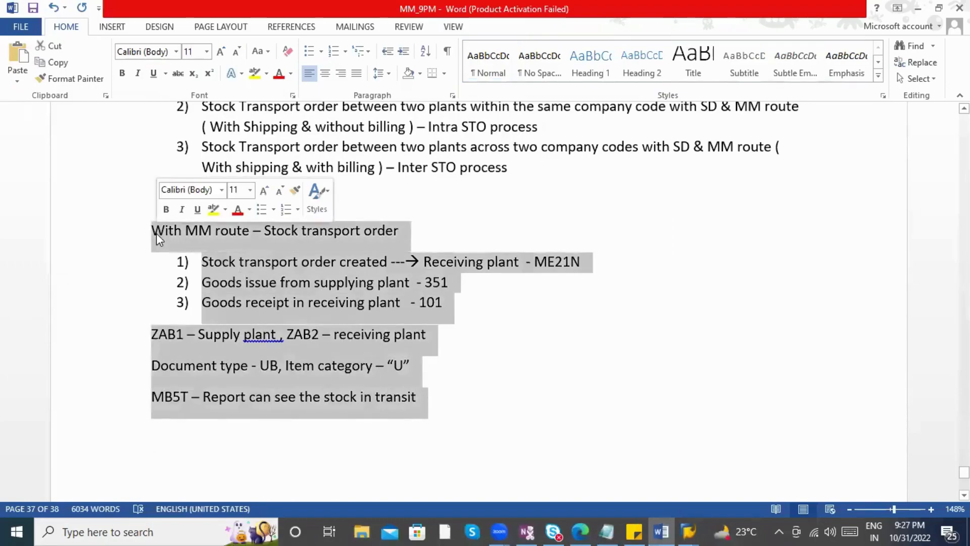
scroll(264, 305, "up", 2)
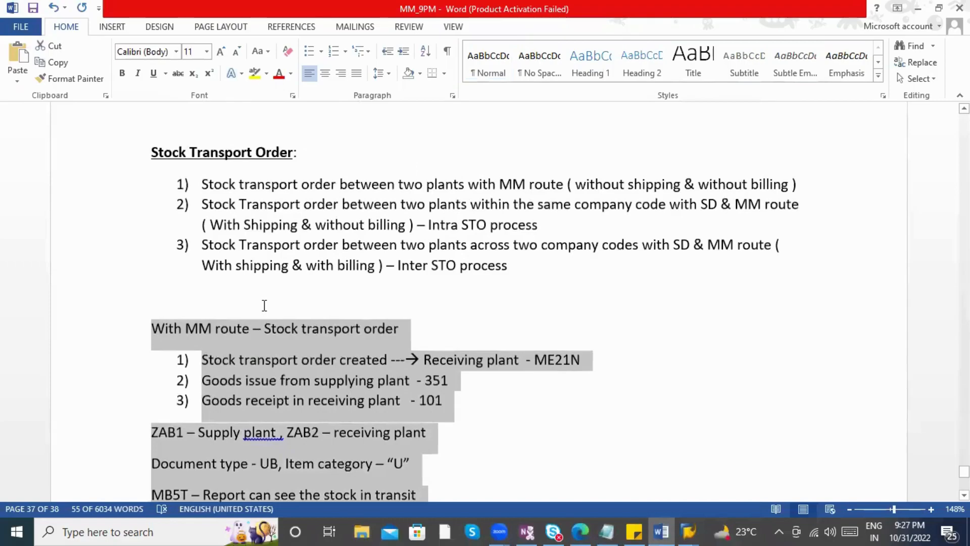
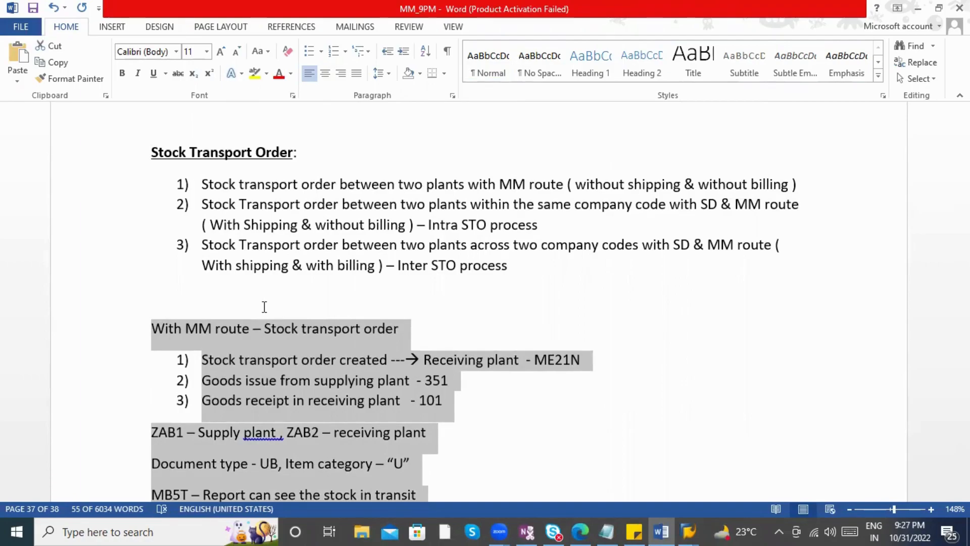
scroll(264, 306, "down", 3)
left_click(255, 451)
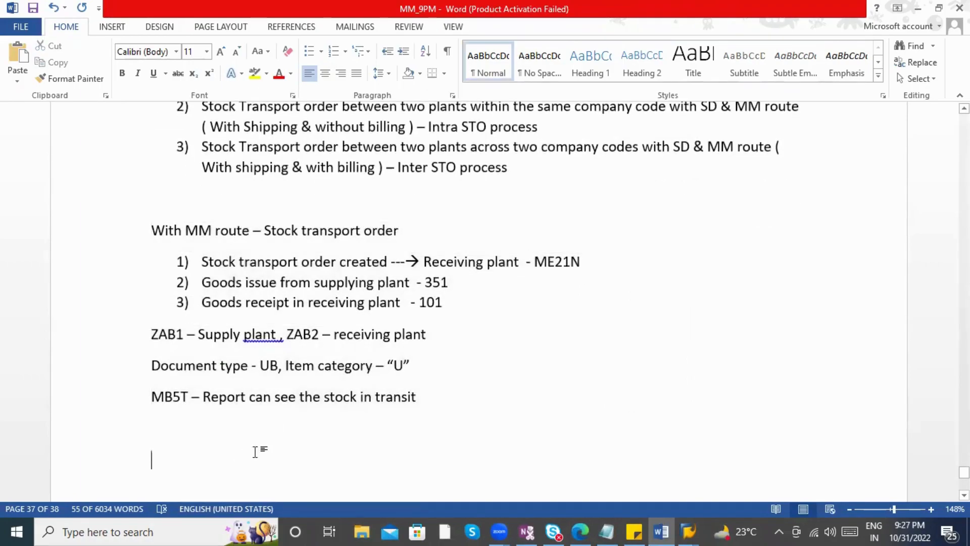
- Insert the heading line "Process 1 : MM route" above "With MM route – Stock transport order"
scroll(255, 451, "up", 1)
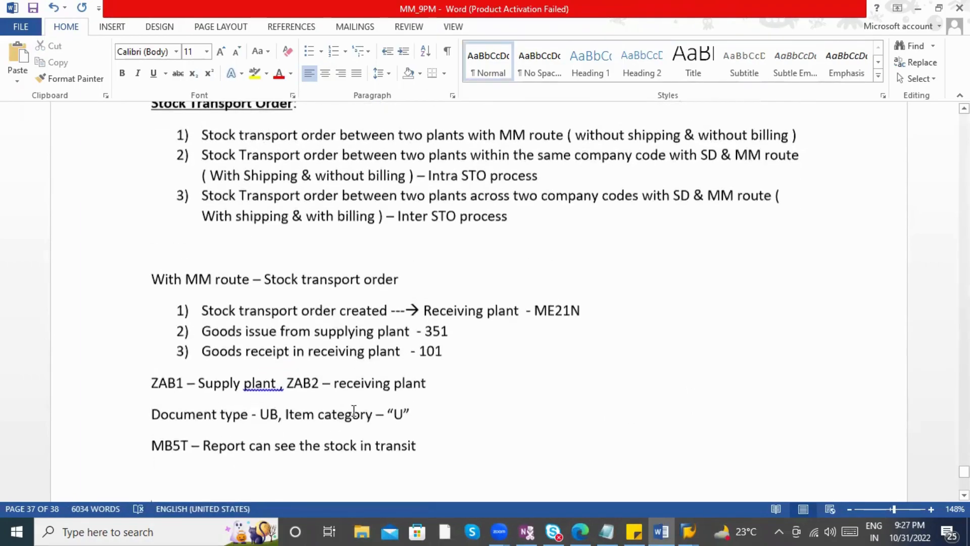
left_click(170, 264)
key("Return")
type("Process")
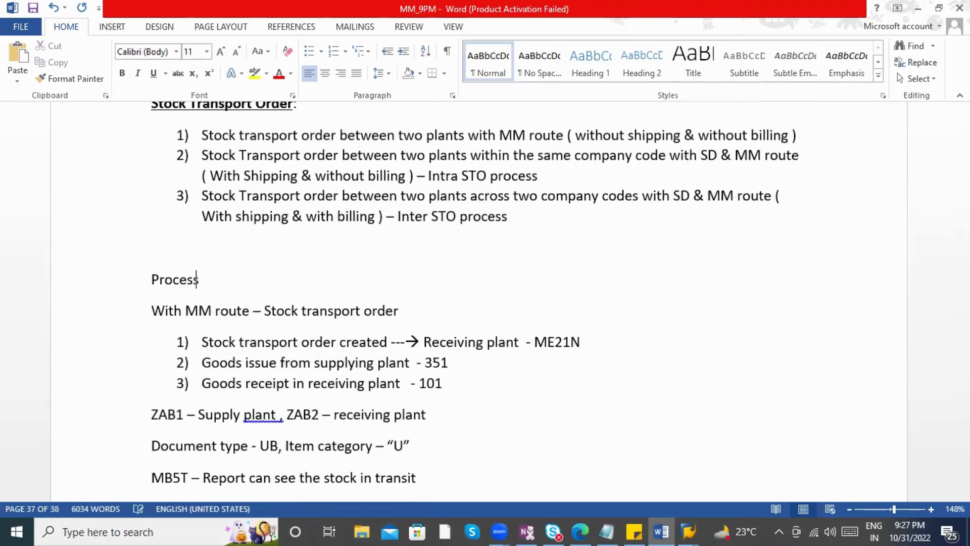
type(" 1 : MM route")
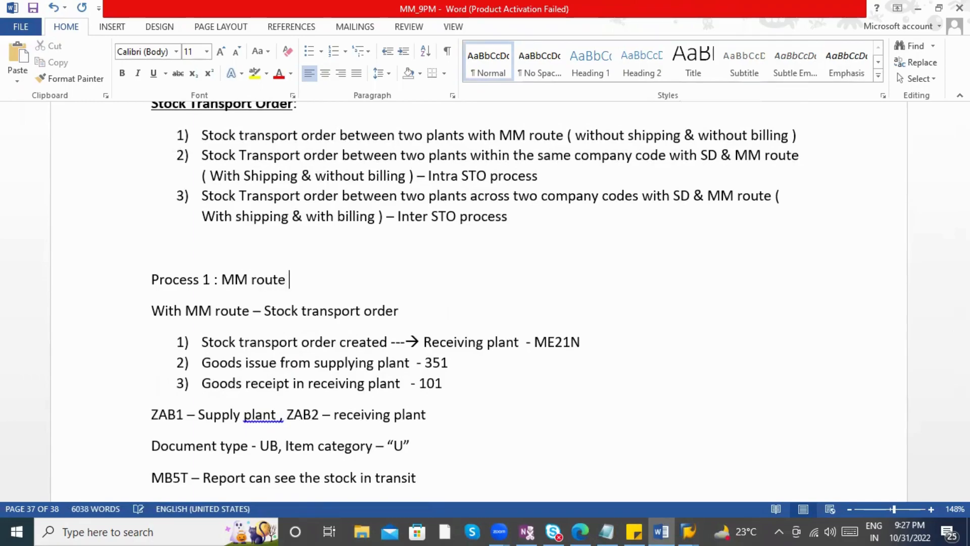
scroll(314, 350, "down", 3)
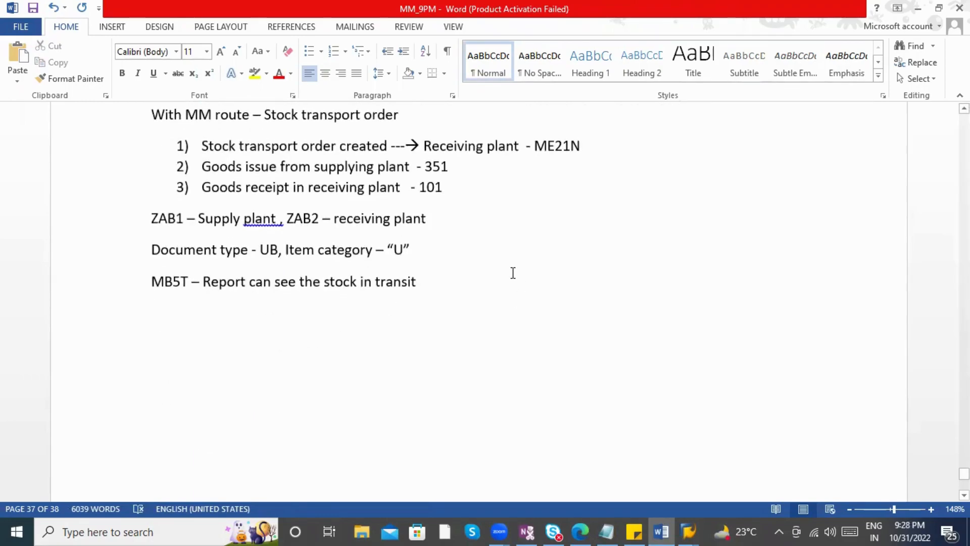
- Look back at the SAP stock overview, and review the first stock transport order type and its Process 1 notes in Word
key("alt+Tab")
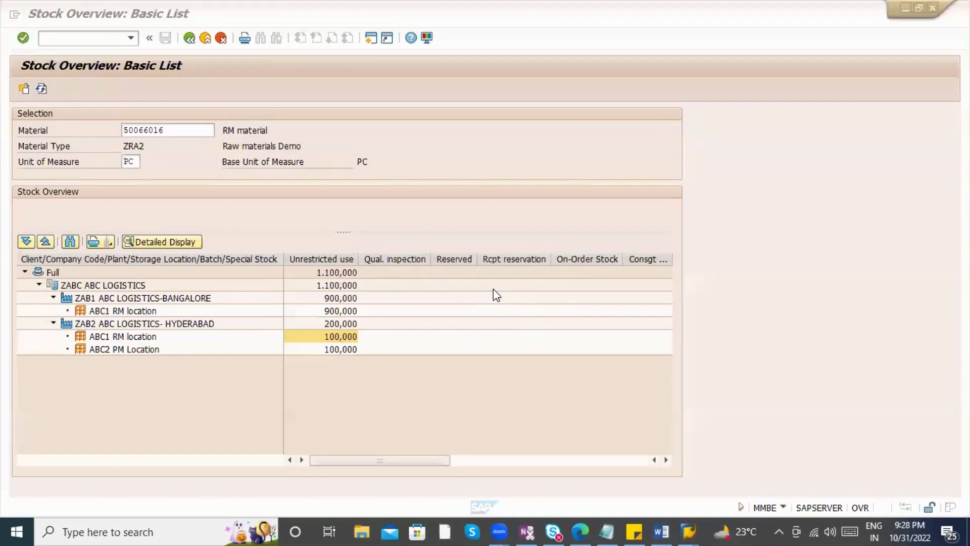
key("alt+Tab")
key("Tab")
key("alt+Tab")
key("Tab")
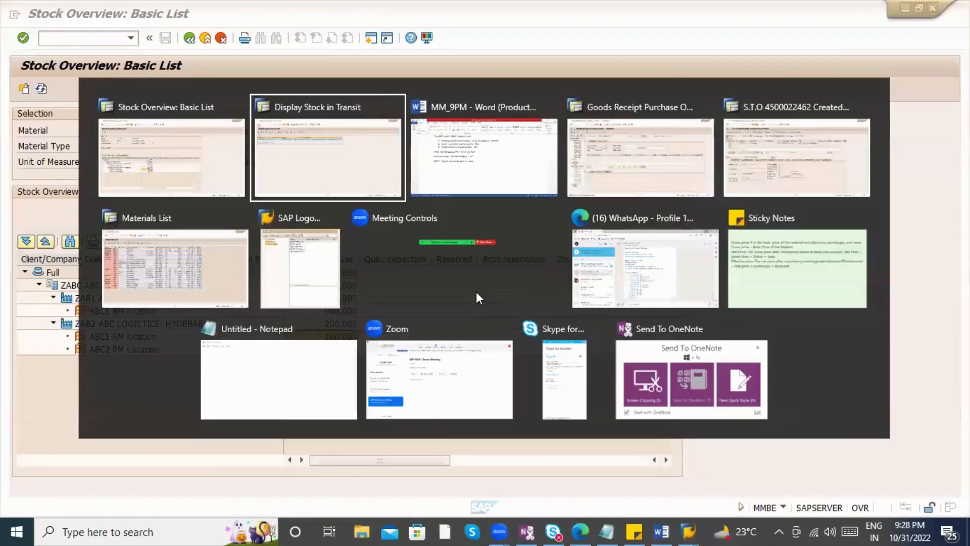
scroll(229, 301, "up", 4)
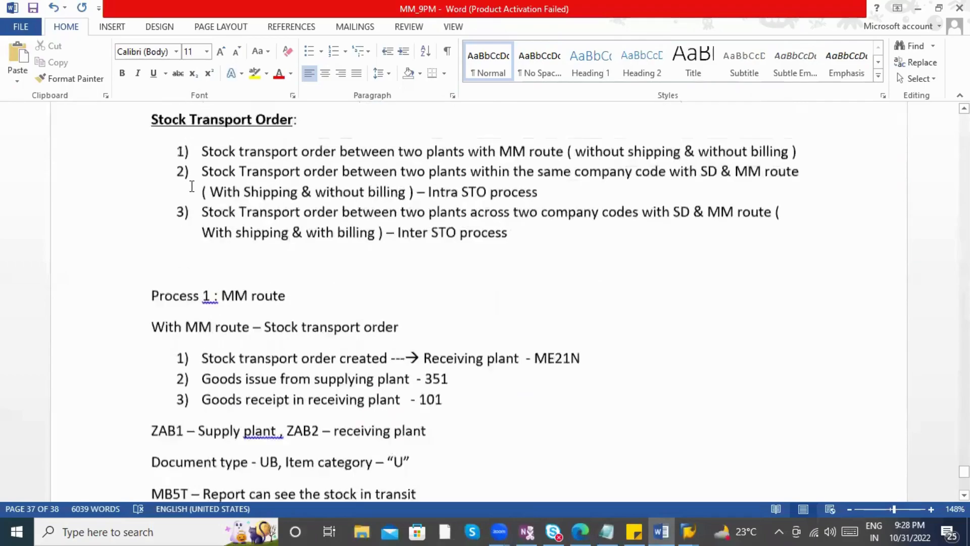
left_click_drag(792, 186, 175, 187)
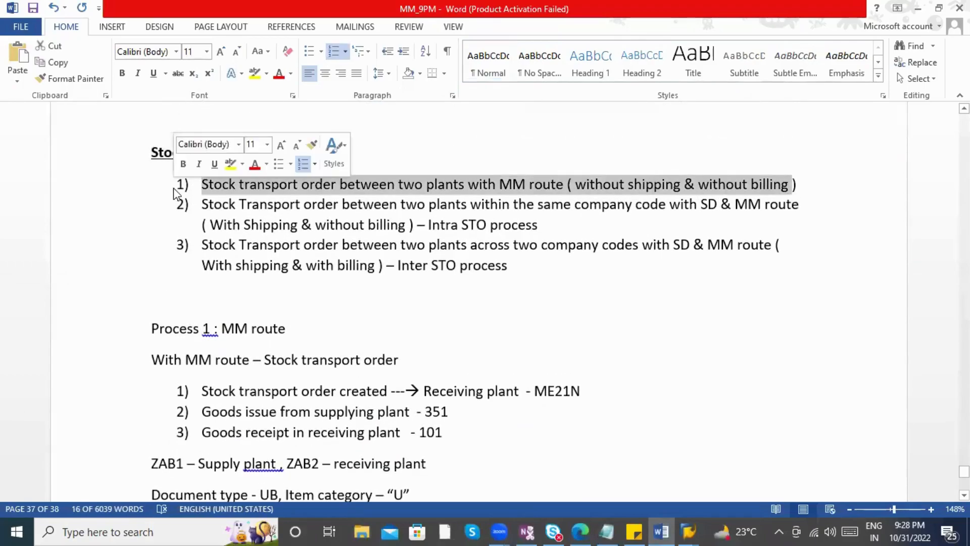
scroll(279, 441, "down", 2)
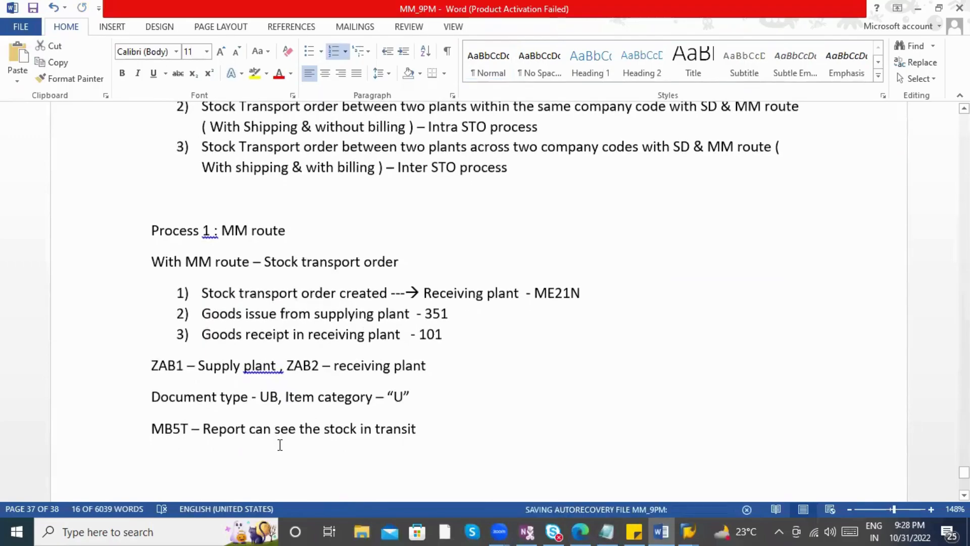
- Switch to SAP and leave the MIGO goods receipt transaction
key("alt+Tab")
key("alt+Tab")
key("alt+Tab")
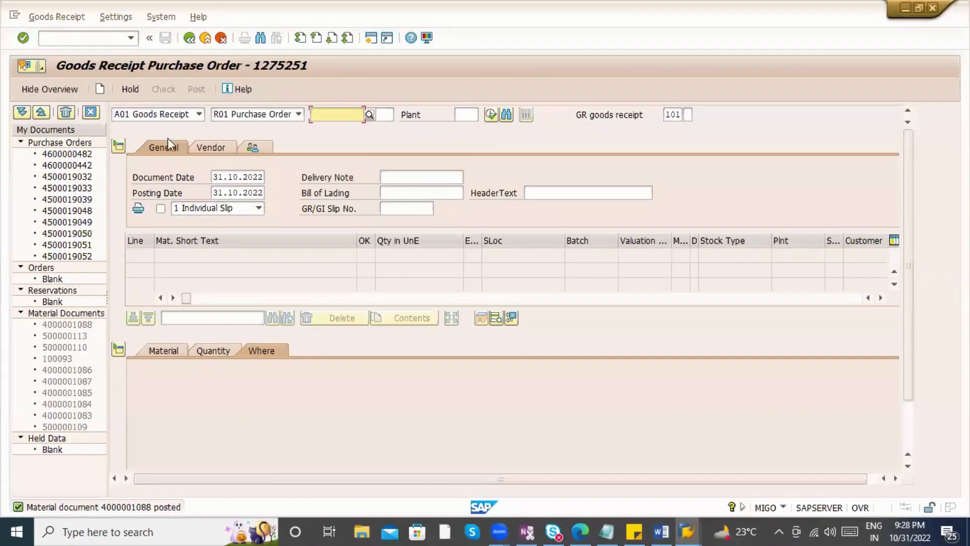
left_click(205, 39)
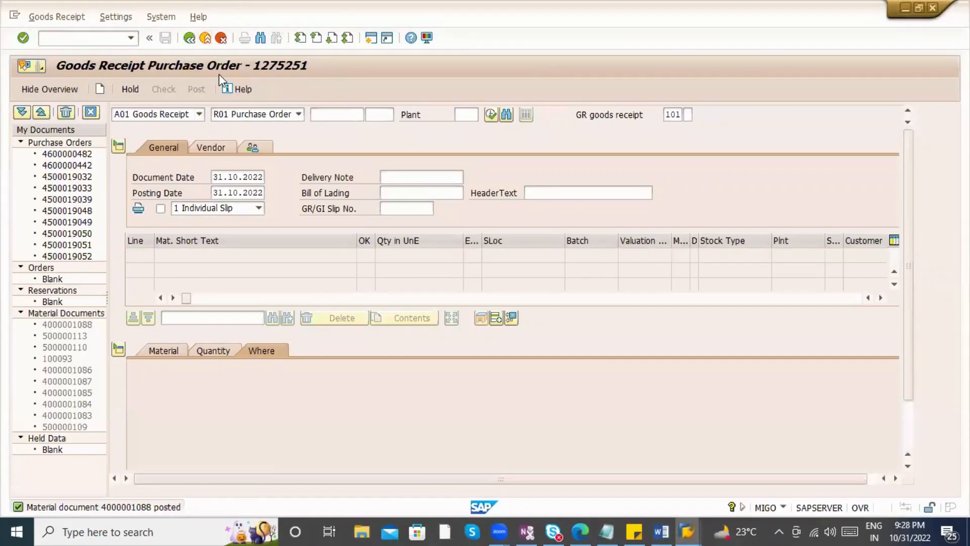
- Switch back to the Word notes and compare the MM route stock transport order type with the intra and inter STO types
key("alt+Tab")
scroll(299, 364, "up", 5)
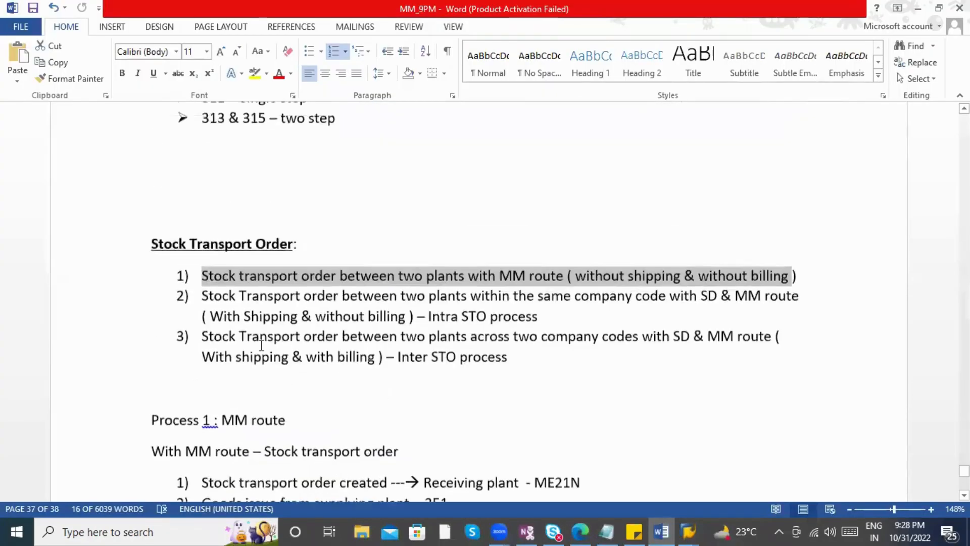
left_click(528, 364)
left_click_drag(484, 362, 212, 299)
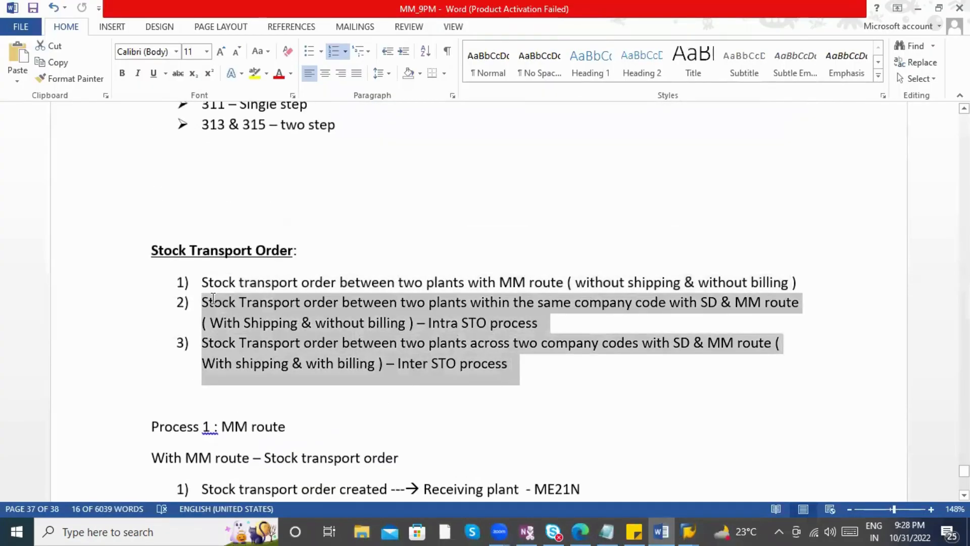
left_click(798, 281)
left_click_drag(787, 281, 383, 278)
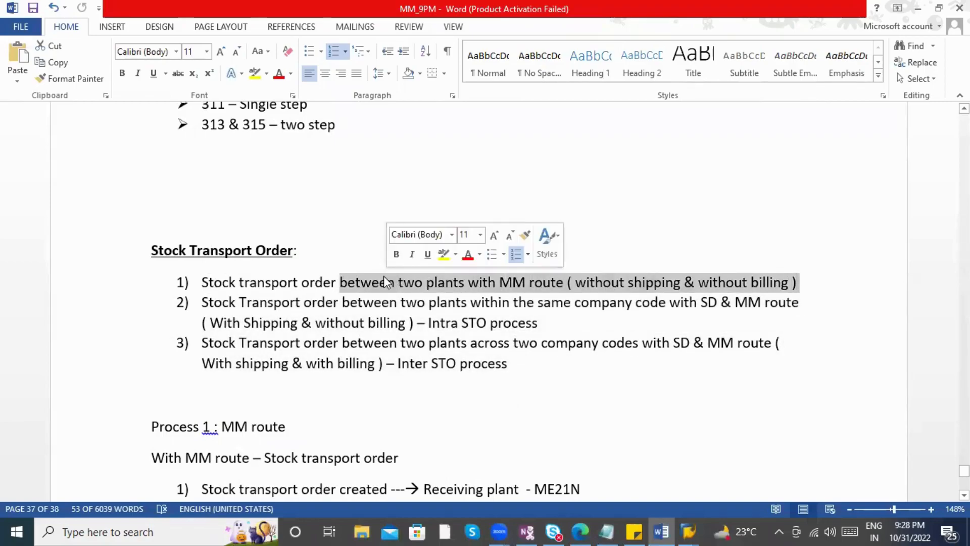
left_click(558, 363)
left_click(806, 283)
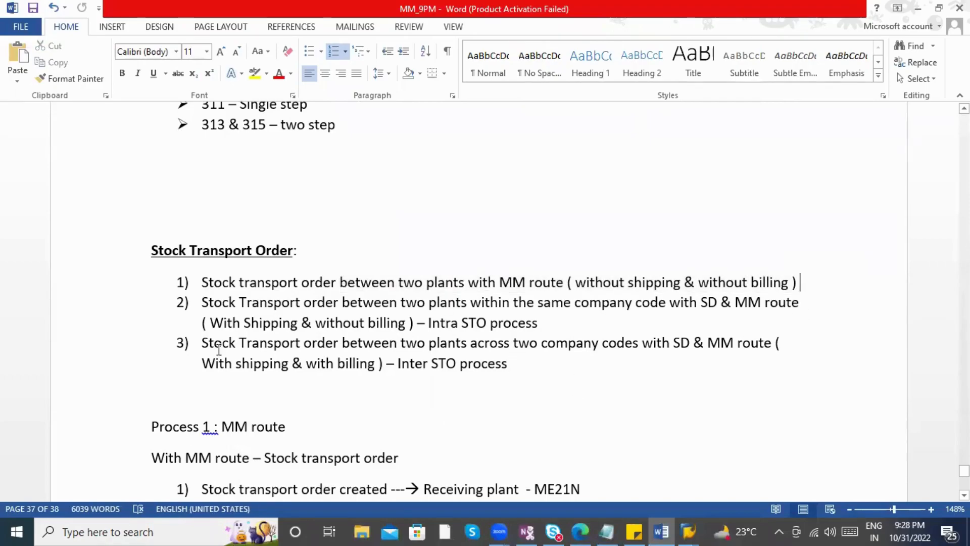
left_click_drag(202, 302, 511, 369)
scroll(506, 455, "down", 3)
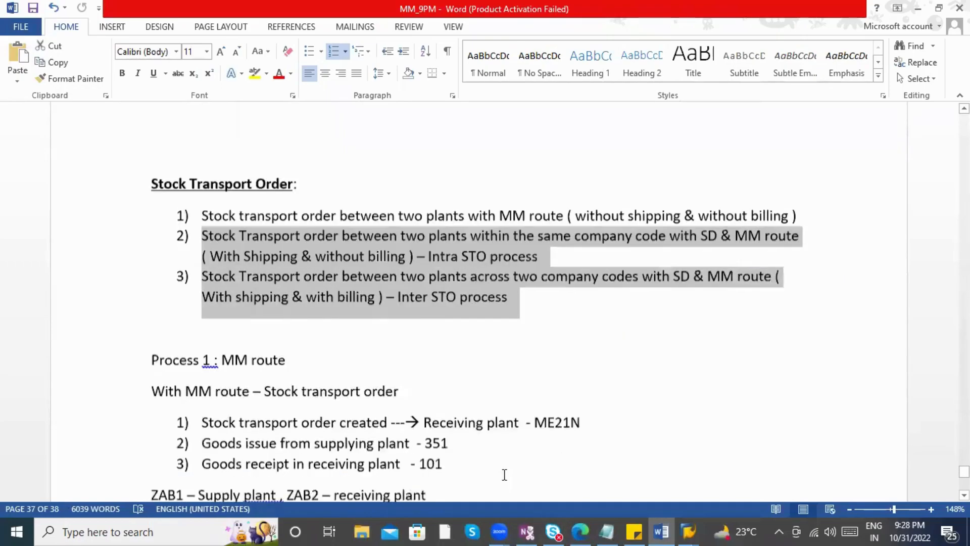
- Add blank lines below the MB5T report line at the end of the Process 1 notes to start a new section
left_click(369, 431)
scroll(460, 329, "down", 9)
left_click(438, 242)
key("Return")
key("Return")
key("Return")
key("Return")
key("Return")
key("Return")
key("Return")
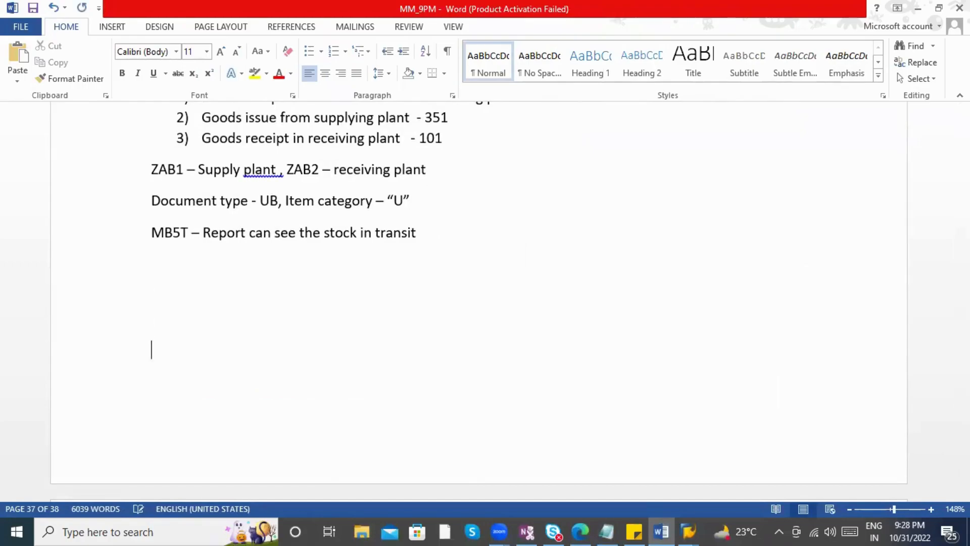
- Enter the section heading "INTRA STO process : ( MM – SD Integration )" on the new page
type("IN")
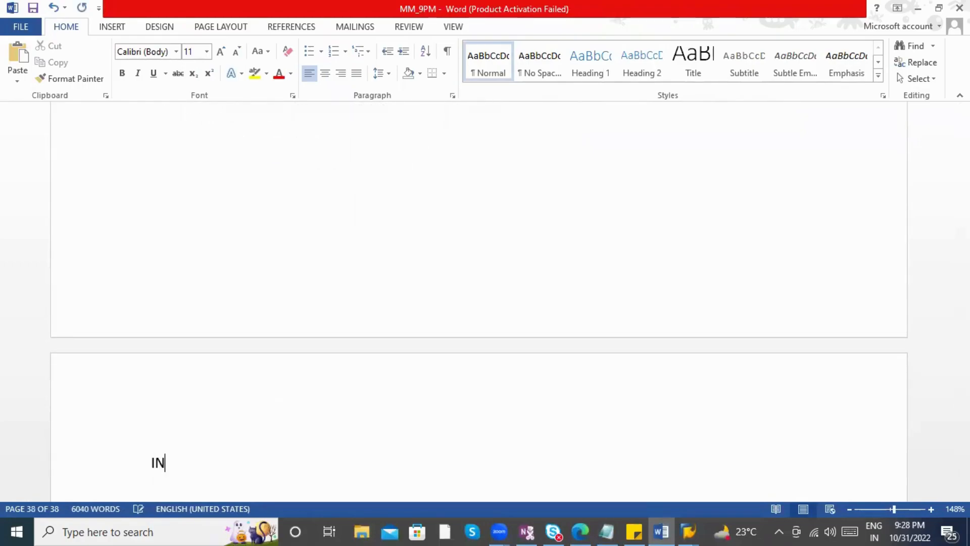
type("TRA STO process ")
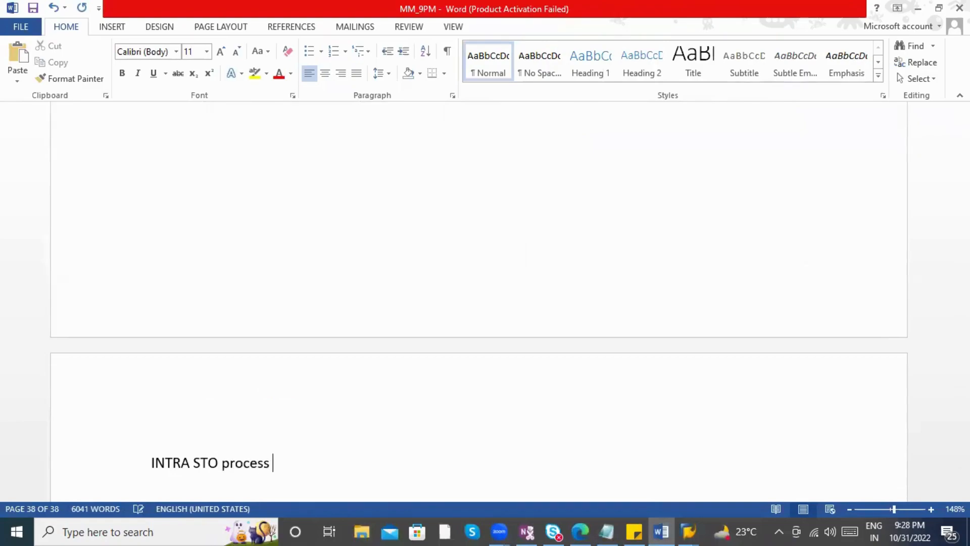
type(": ")
type("( MM ")
type("- SD ")
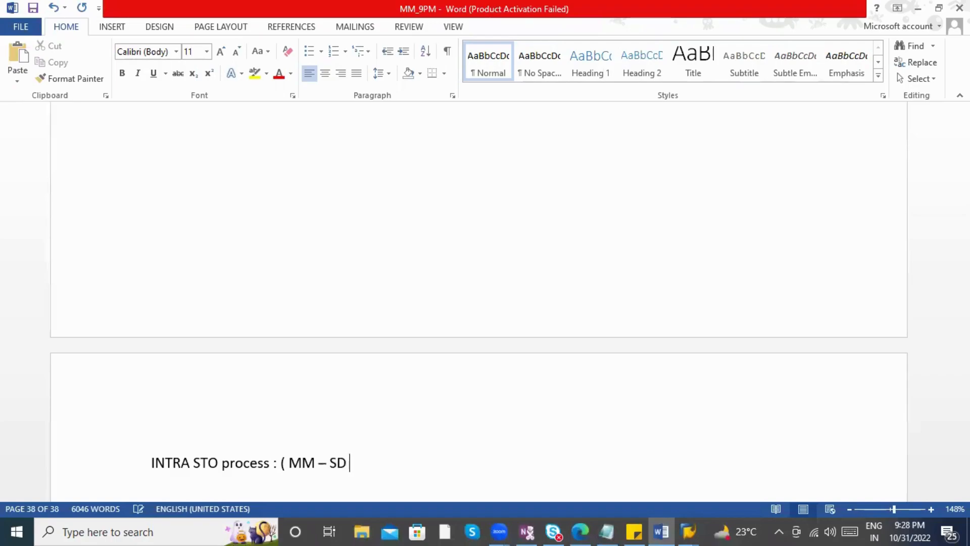
type("Integration")
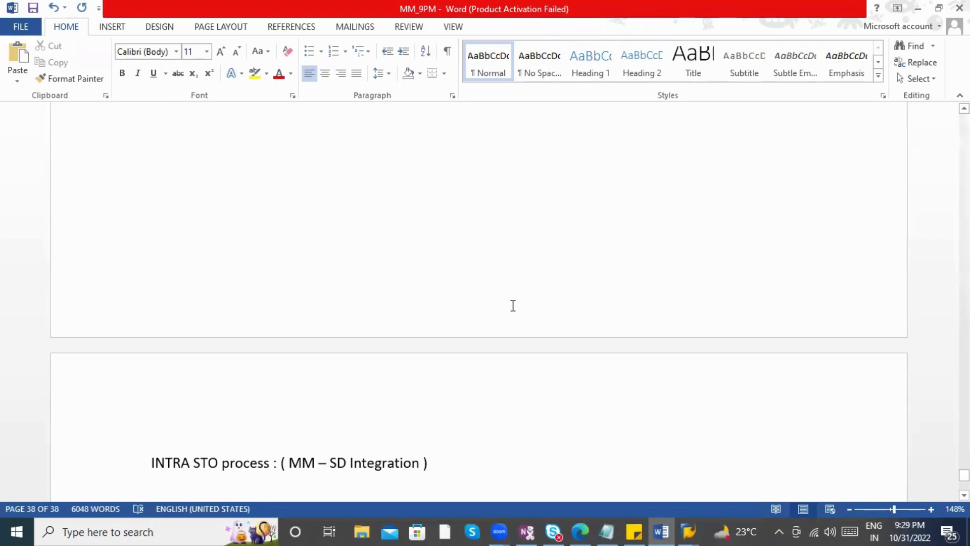
scroll(301, 392, "down", 2)
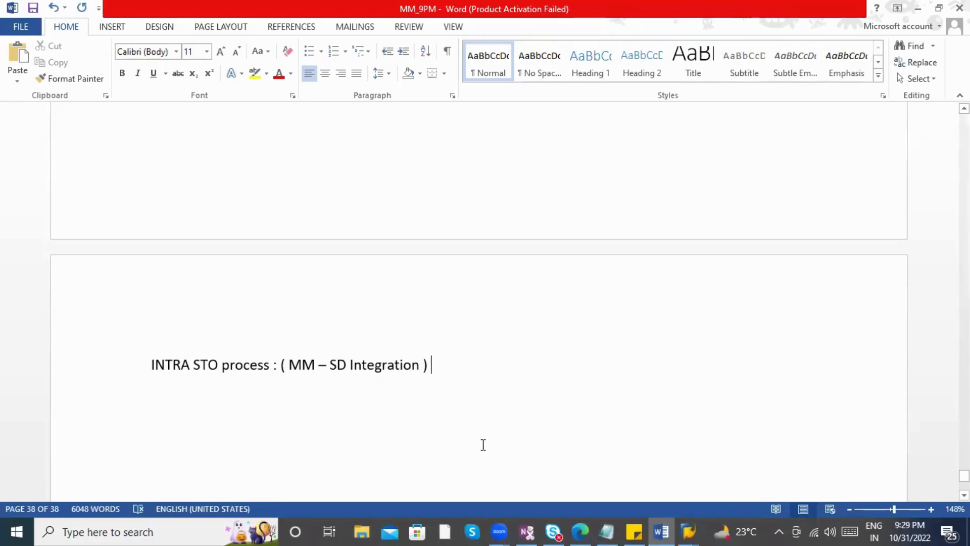
- Accept the suggested spacing corrections in the new heading, giving "INTRA STO process: (MM – SD Integration)"
scroll(483, 444, "up", 10)
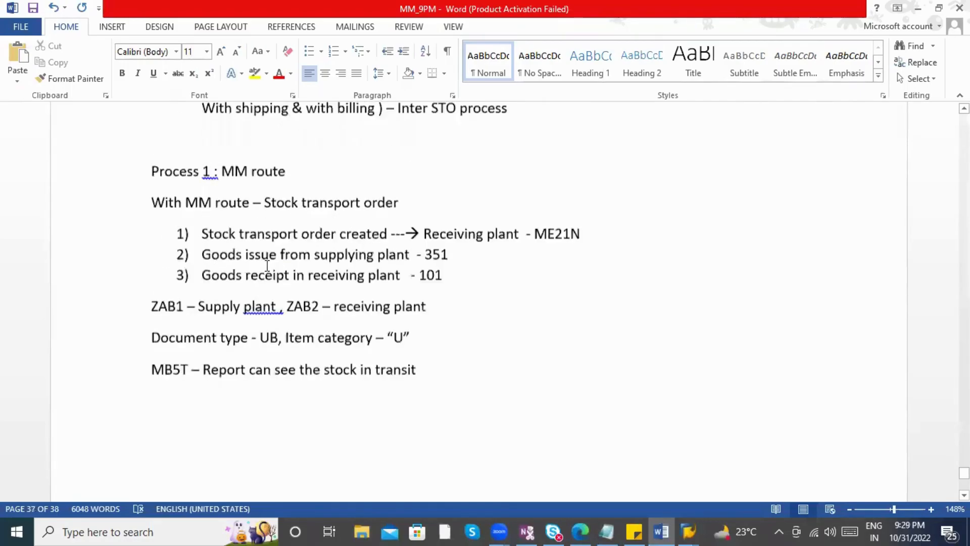
scroll(450, 355, "down", 10)
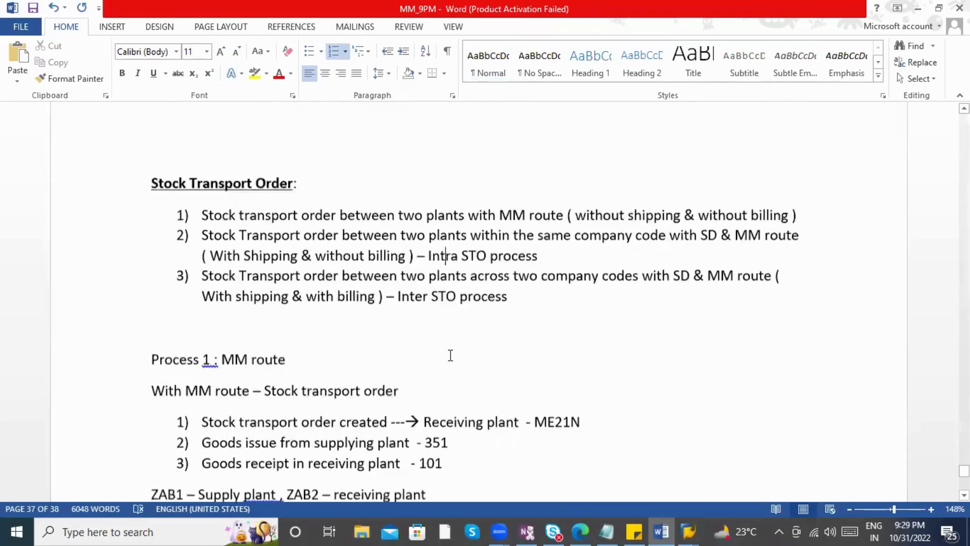
right_click(249, 272)
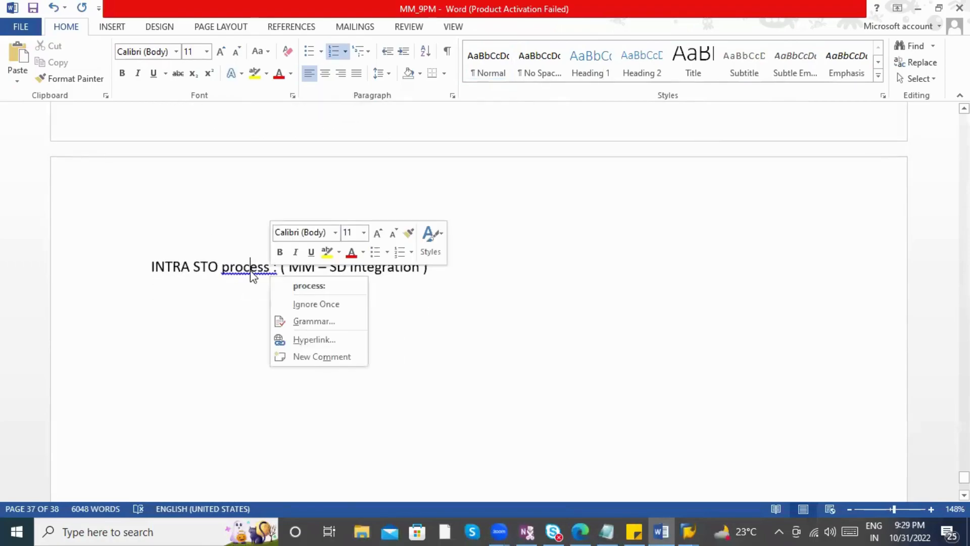
left_click(279, 285)
right_click(305, 268)
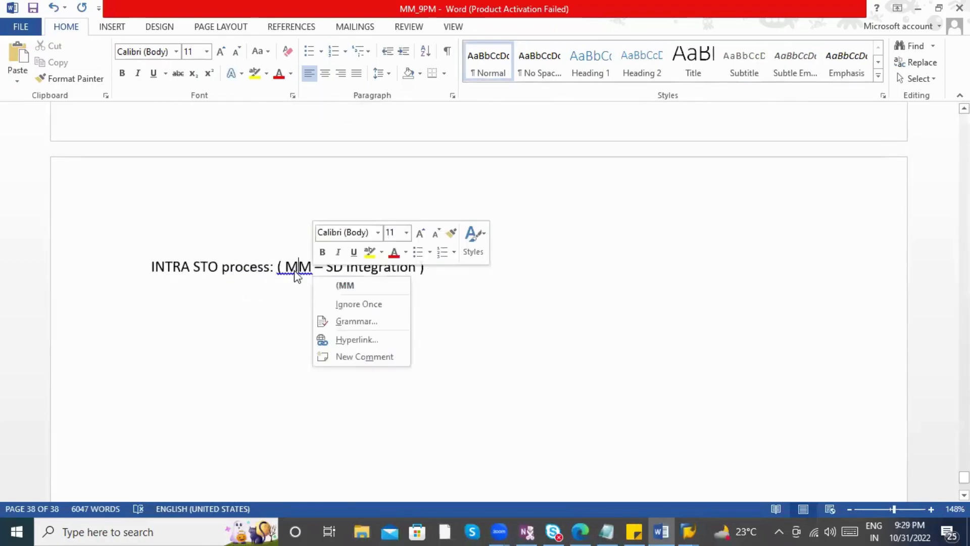
left_click(325, 283)
right_click(368, 273)
left_click(410, 286)
right_click(403, 271)
left_click(444, 283)
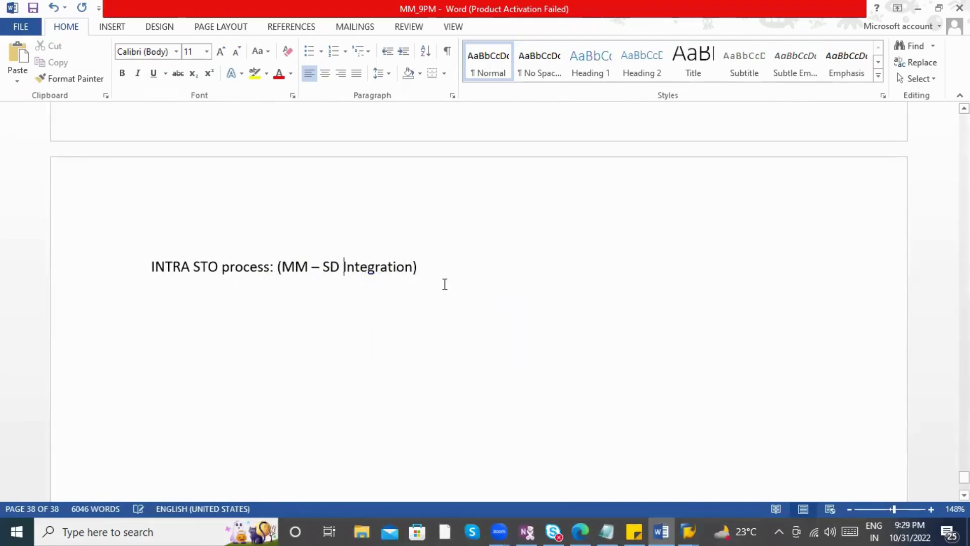
- Add a line below the INTRA STO heading and save the document, and make the heading bold and underlined
key("Return")
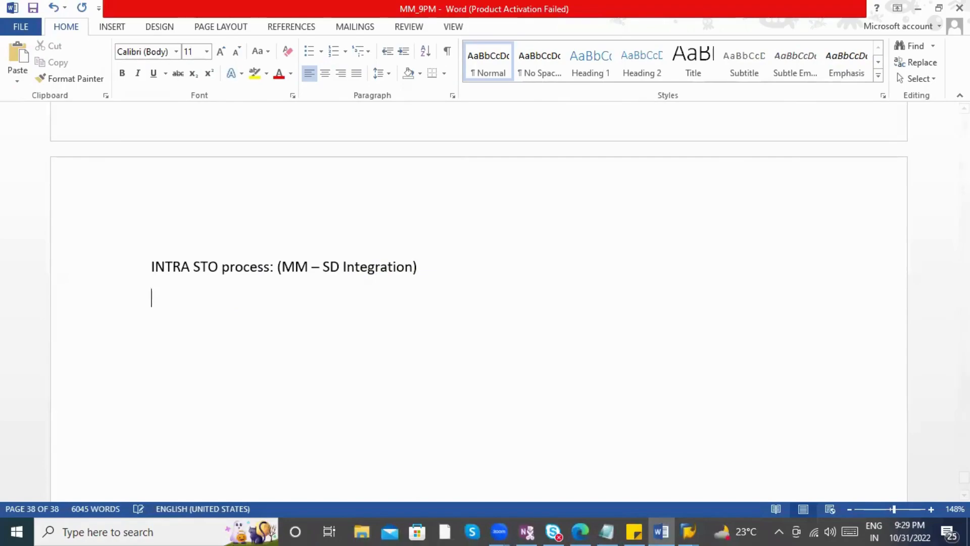
key("ctrl+s")
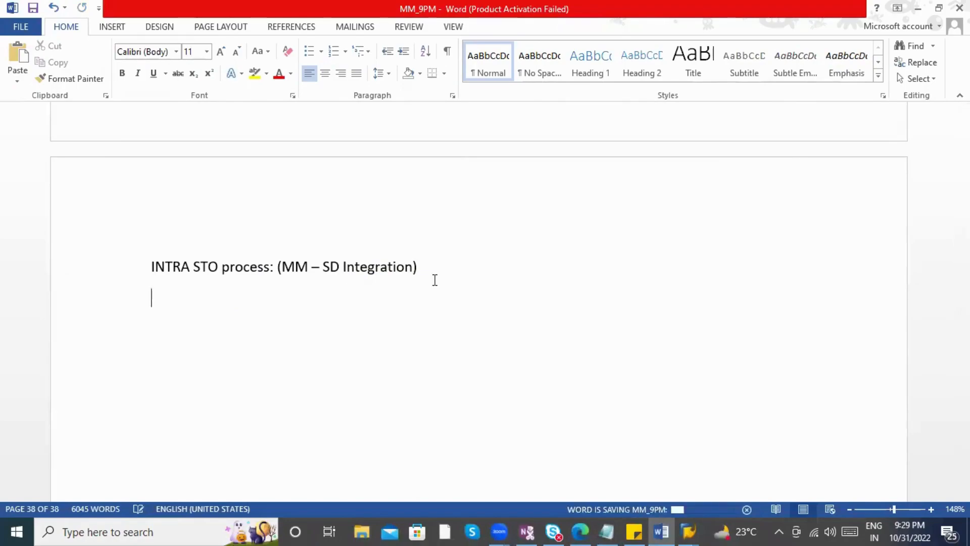
left_click_drag(147, 266, 457, 265)
key("ctrl+b")
key("ctrl+u")
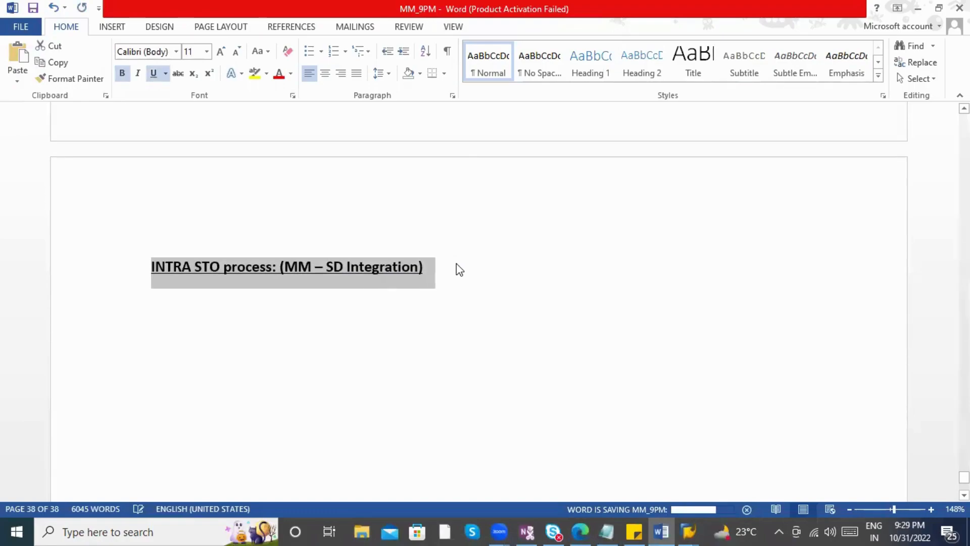
- Start a numbered list below the INTRA STO heading with "Customer Master record" as item 1
double_click(175, 334)
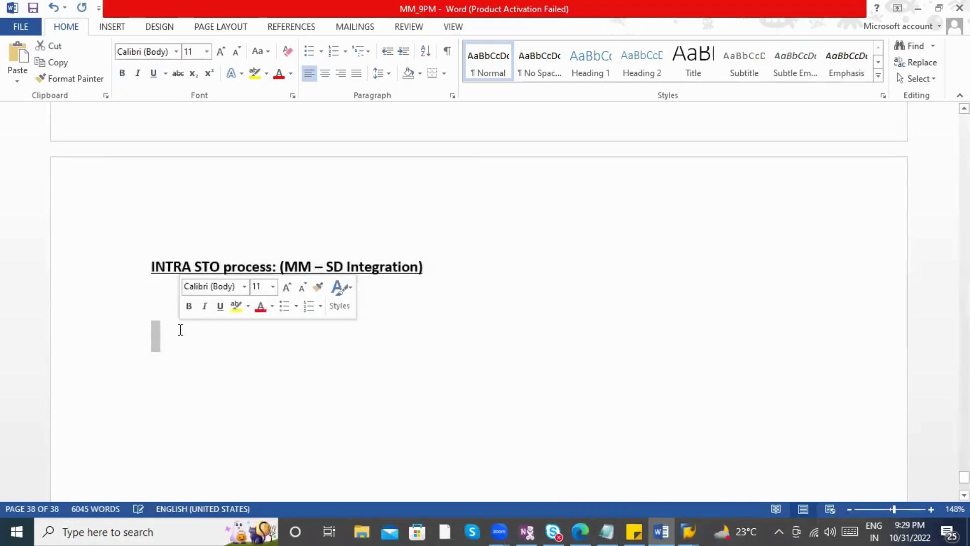
left_click(167, 327)
type("1")
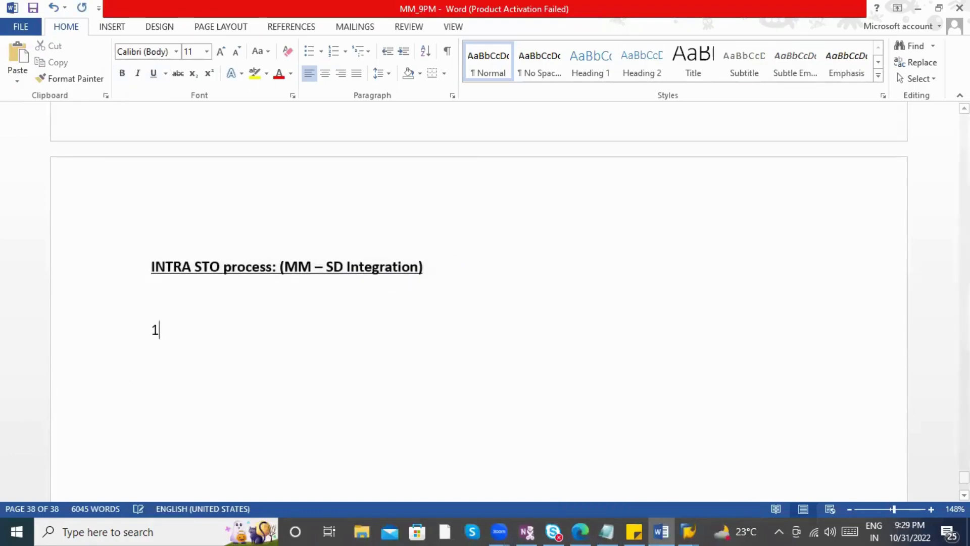
type(") Cus")
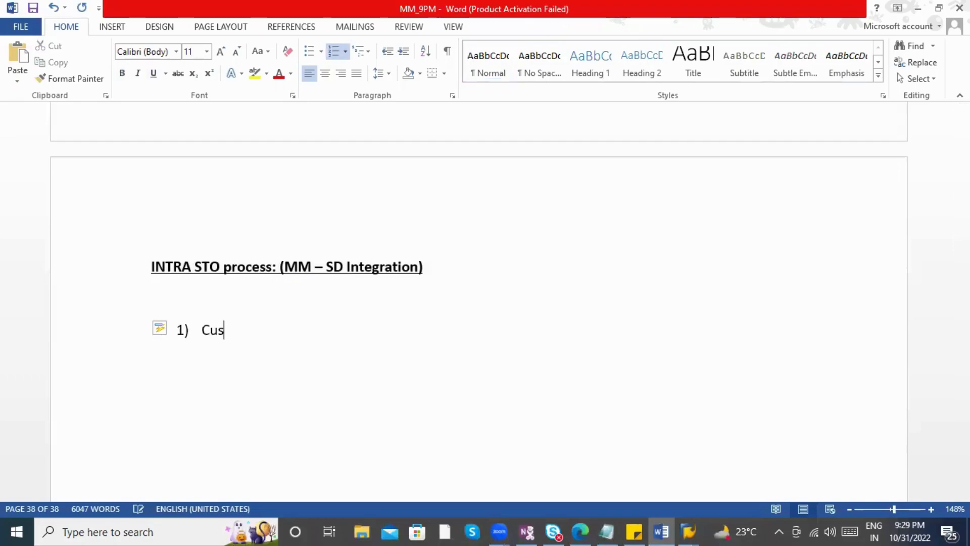
type("tomer Master")
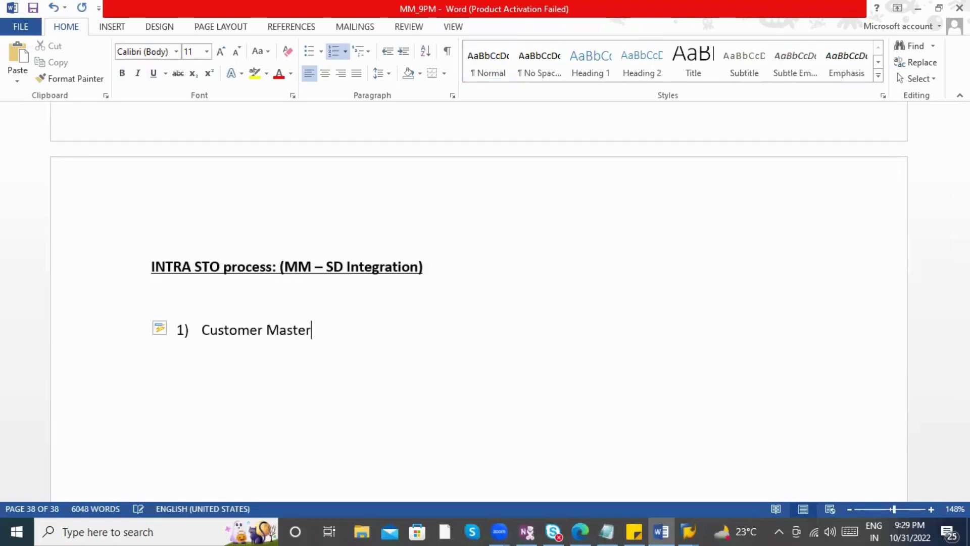
type(" record")
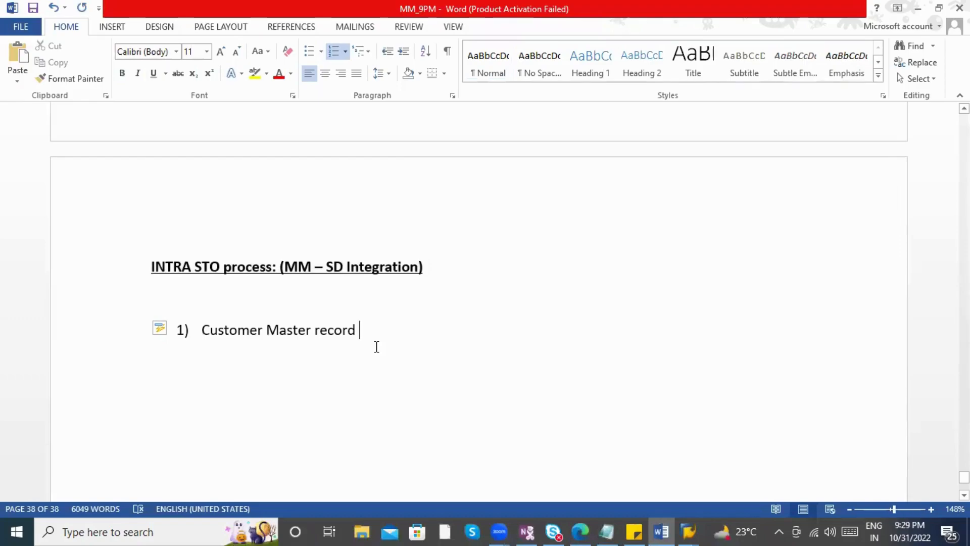
scroll(366, 353, "down", 2)
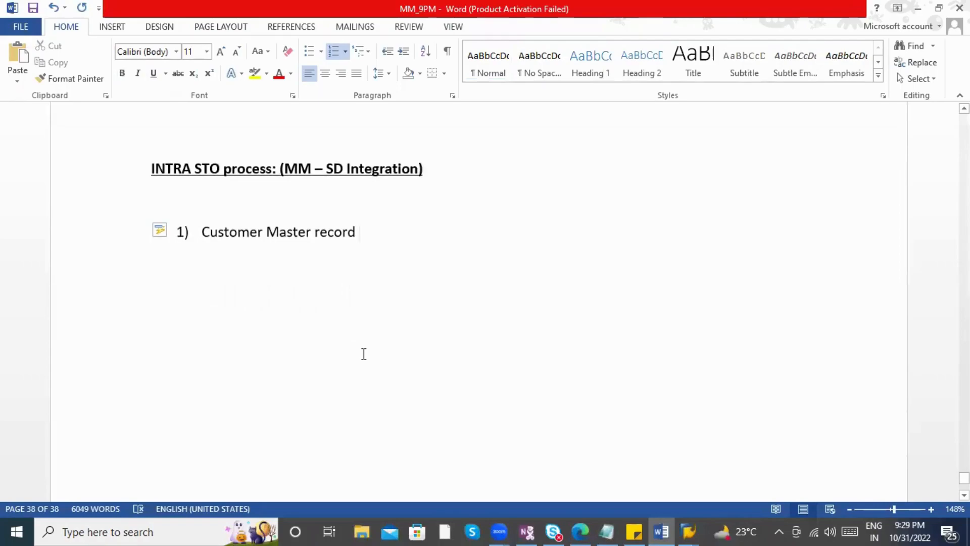
- Add a second list item reading "Set up stock transport order" below "Customer Master record"
key("Return")
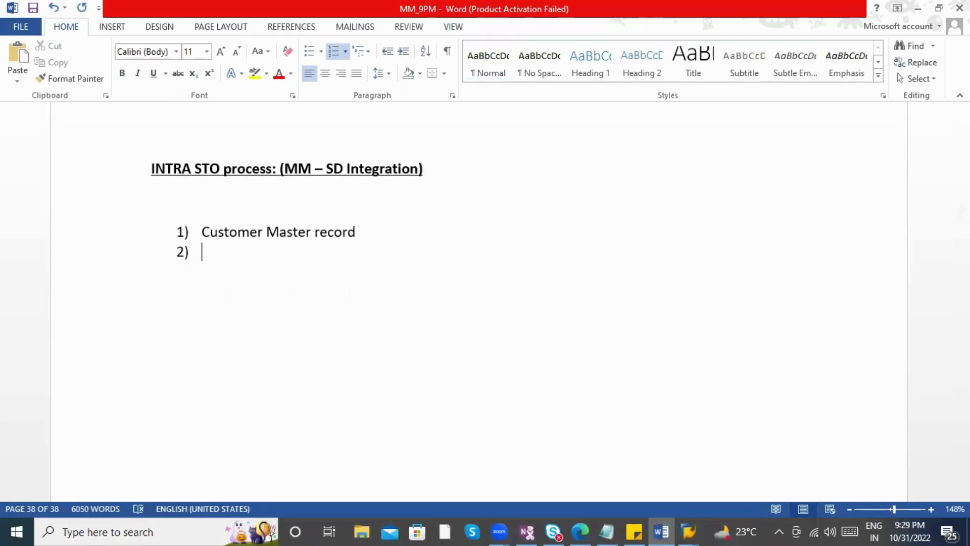
type("S")
key("BackSpace")
type("C")
key("BackSpace")
type("S")
key("BackSpace")
type("Set up")
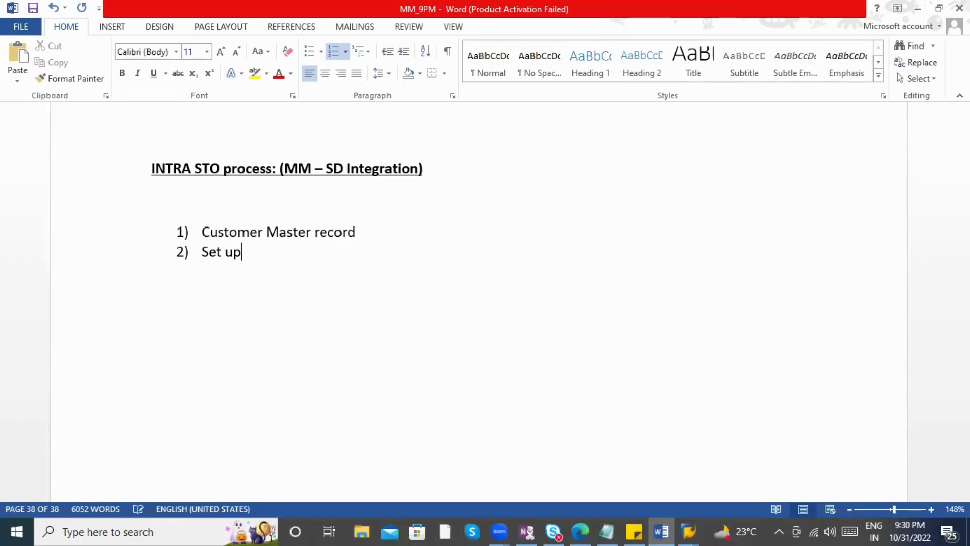
type(" stock trans")
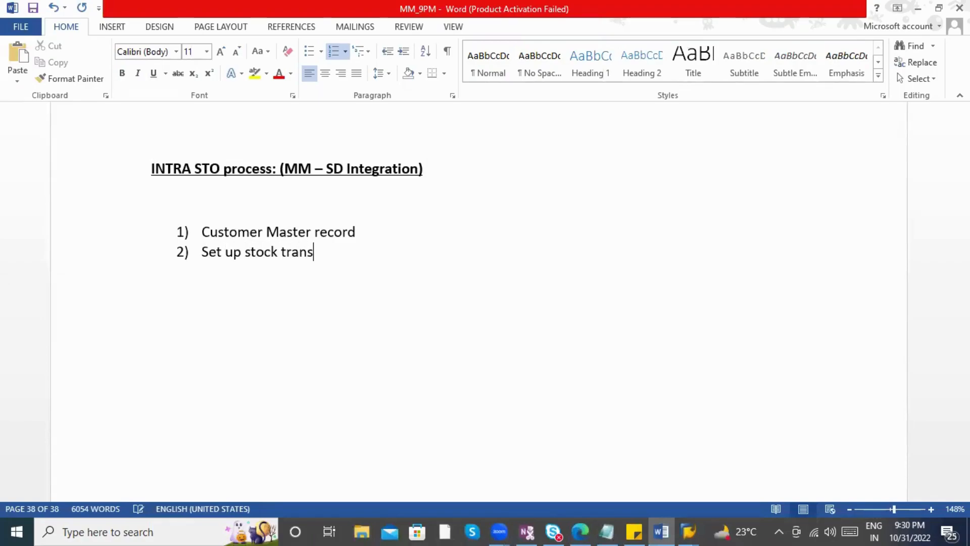
type("port order ")
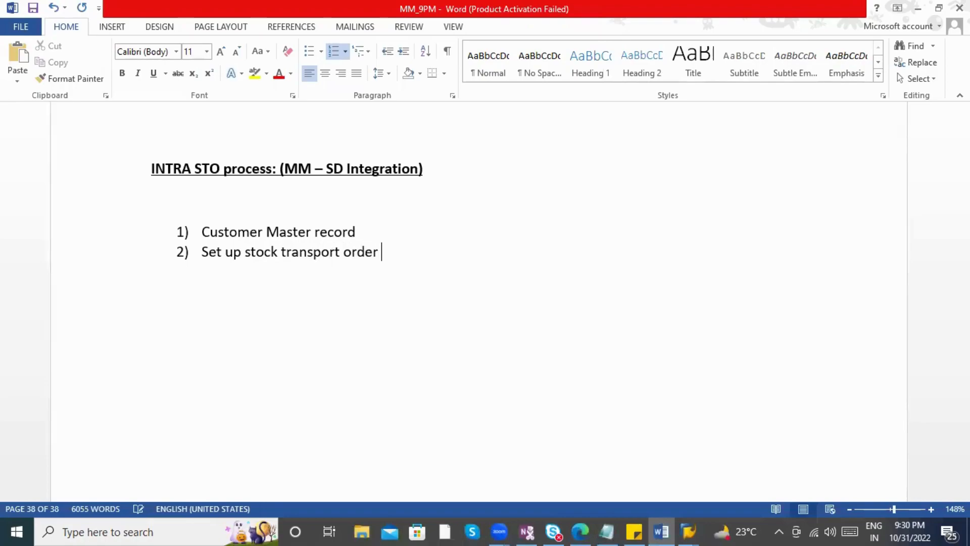
- Extend the second list item with "– Configuration is required"
type("- Configruation")
key("BackSpace")
key("BackSpace")
key("BackSpace")
key("BackSpace")
key("BackSpace")
key("BackSpace")
key("BackSpace")
key("BackSpace")
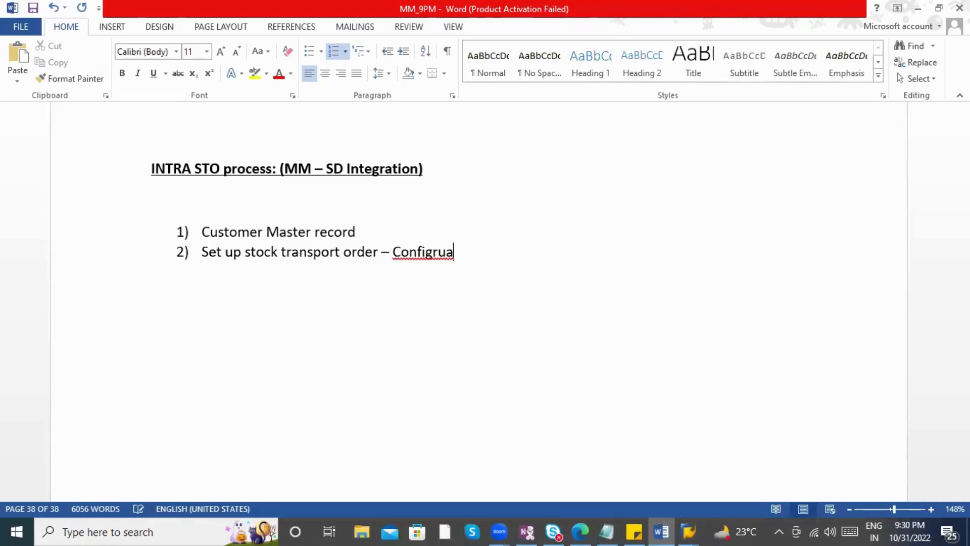
type("uration is")
key("BackSpace")
type("s required")
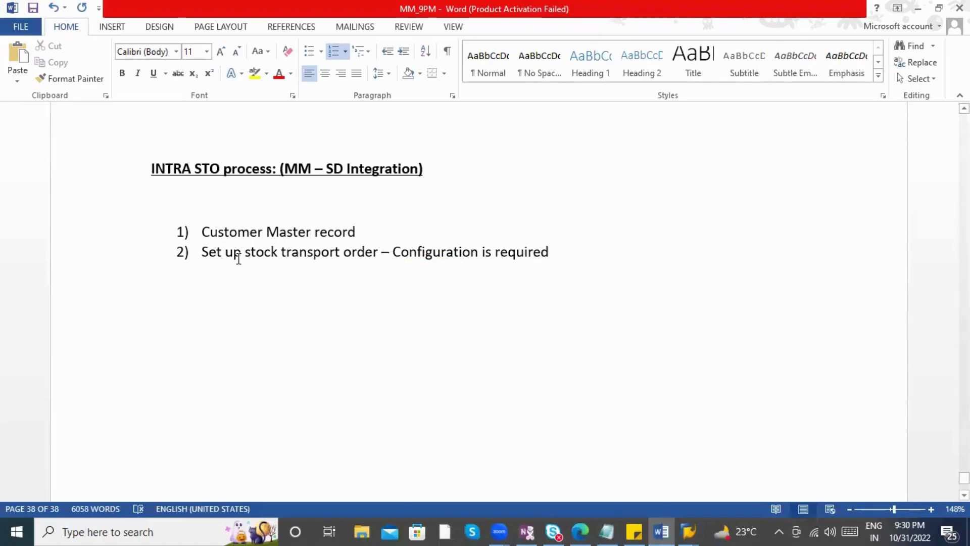
- Add a third list item: "Material Master record – Extend both plants & Sales org & Distribution channel & Division"
scroll(251, 256, "down", 1)
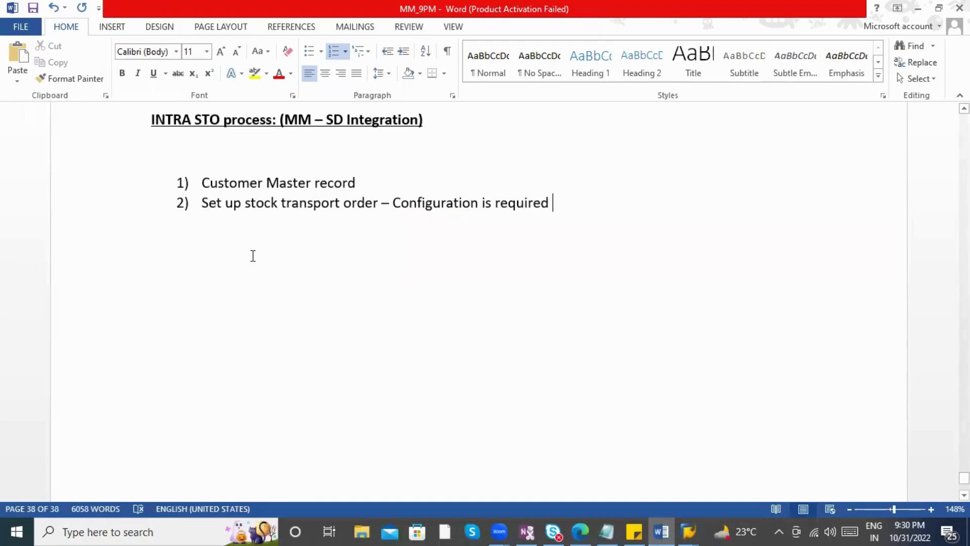
key("Return")
type("Ma")
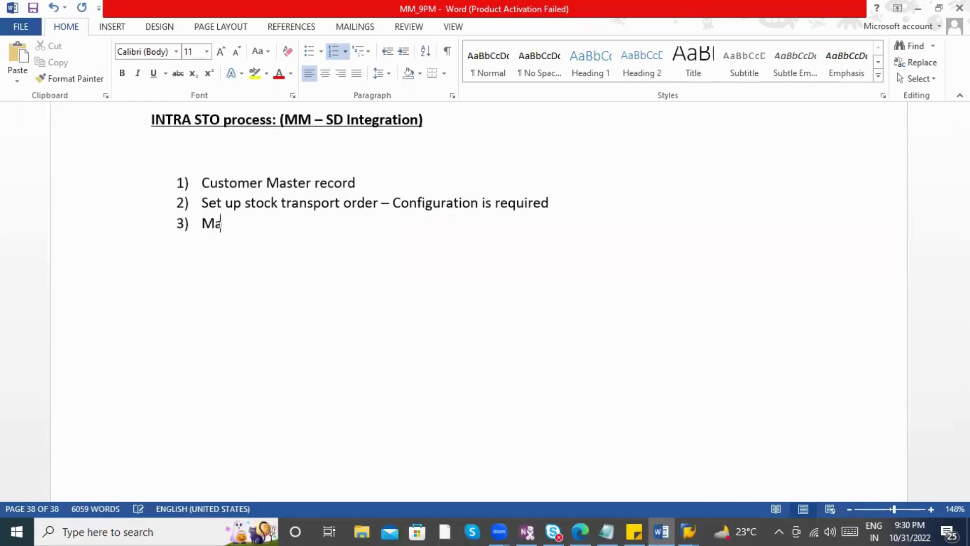
type("terial Master")
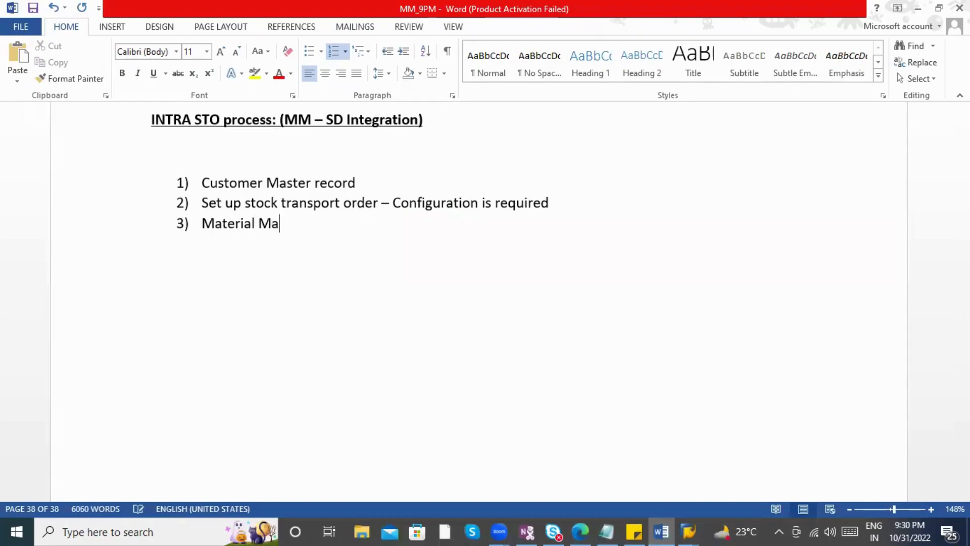
type(" record - ")
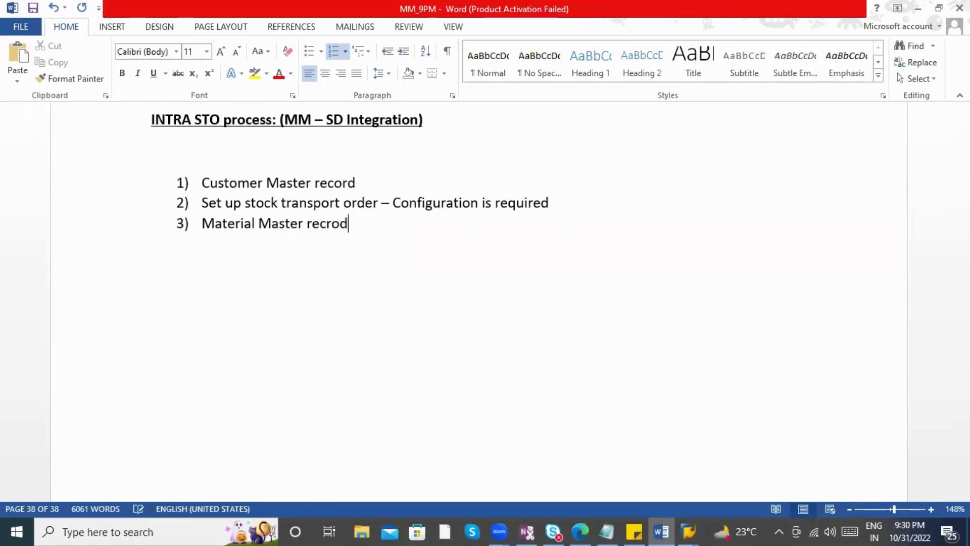
type("Extend both plants & Sales ")
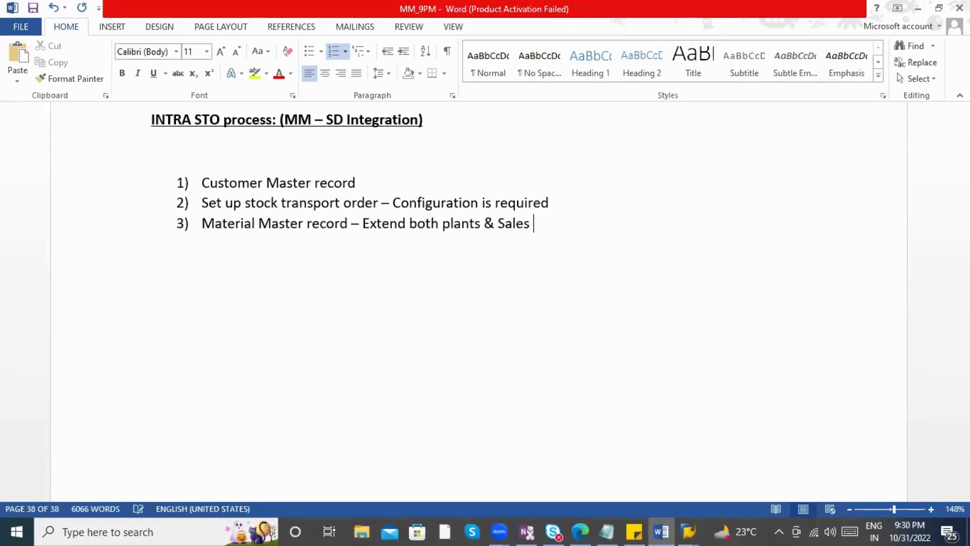
type("org & Dist")
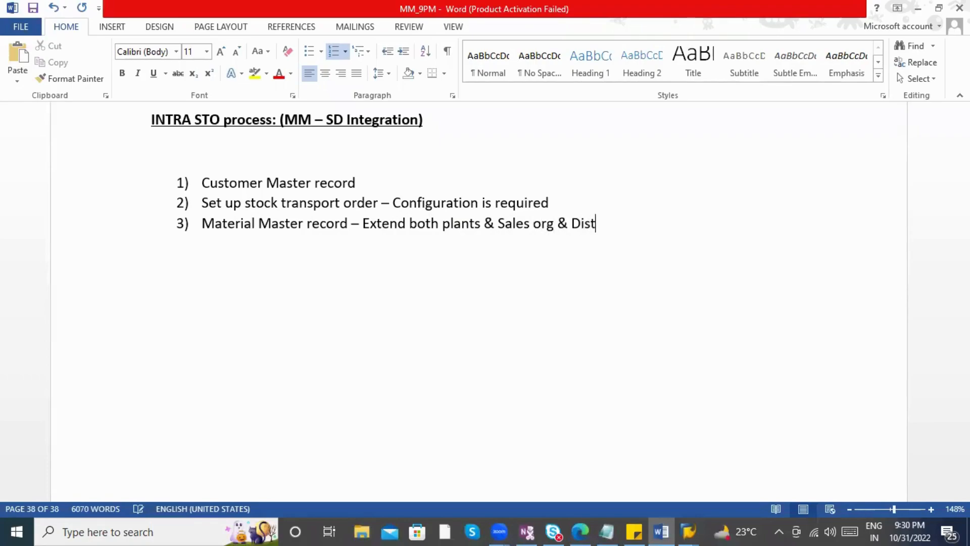
type("ribution channel &")
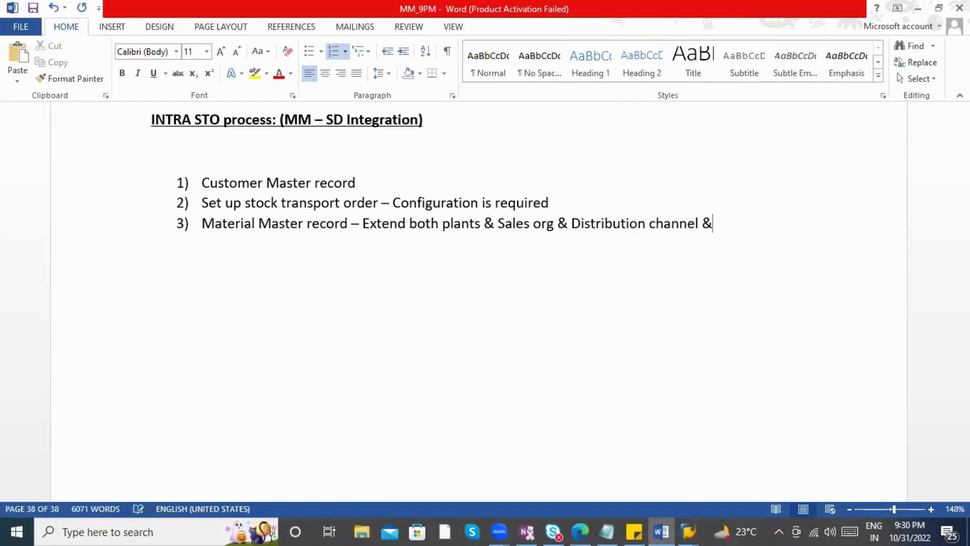
type(" Division")
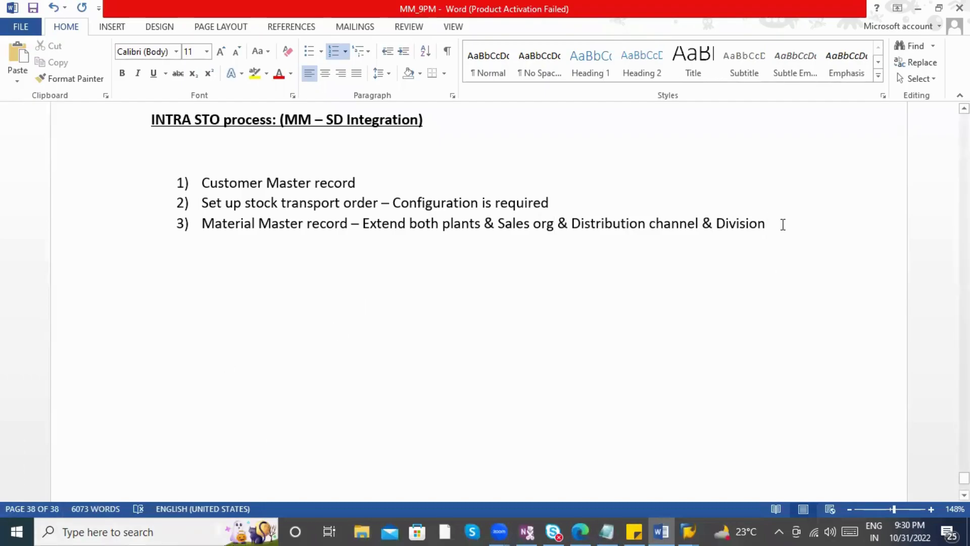
- End the numbered list and add the heading line "Procedure Steps :" below it, separated by a blank line
key("Return")
key("Return")
key("Return")
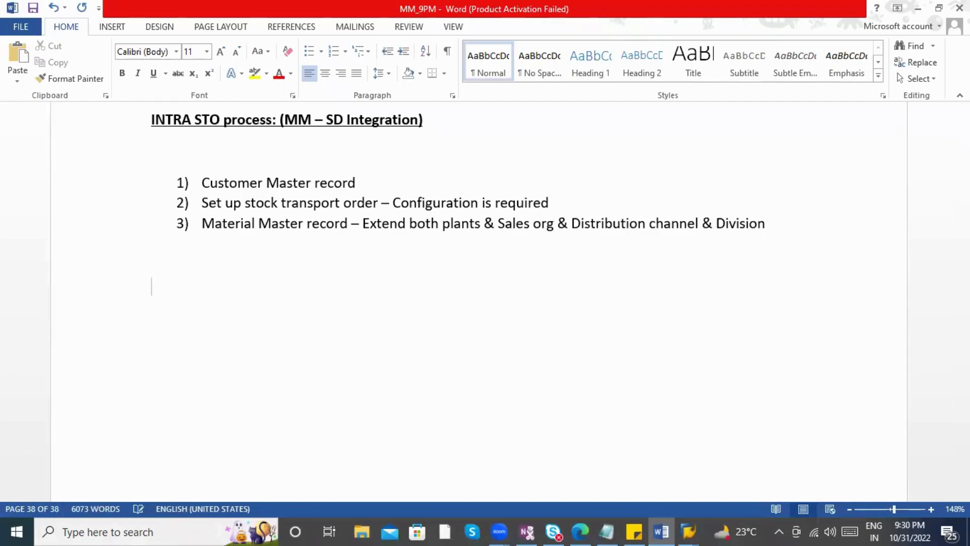
type("1)")
key("BackSpace")
key("BackSpace")
type("Procedure Steps :")
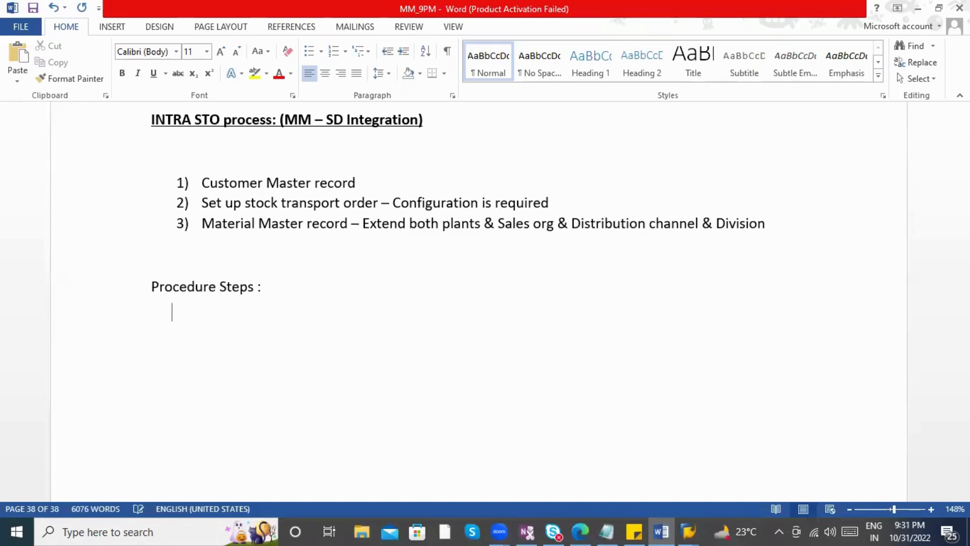
- Start a new numbered list under the procedure heading and correct the heading's spacing to "Procedure Steps:"
type("1)")
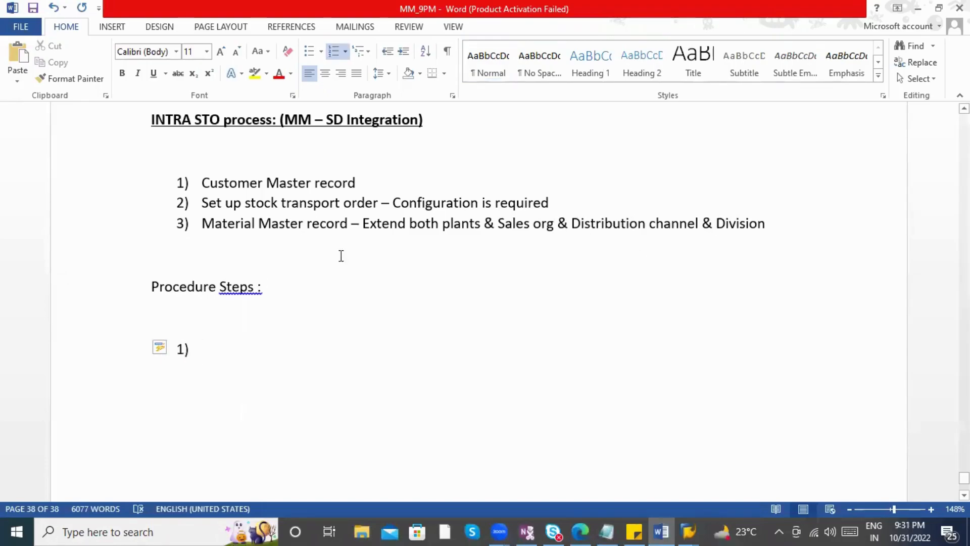
right_click(255, 295)
left_click(288, 305)
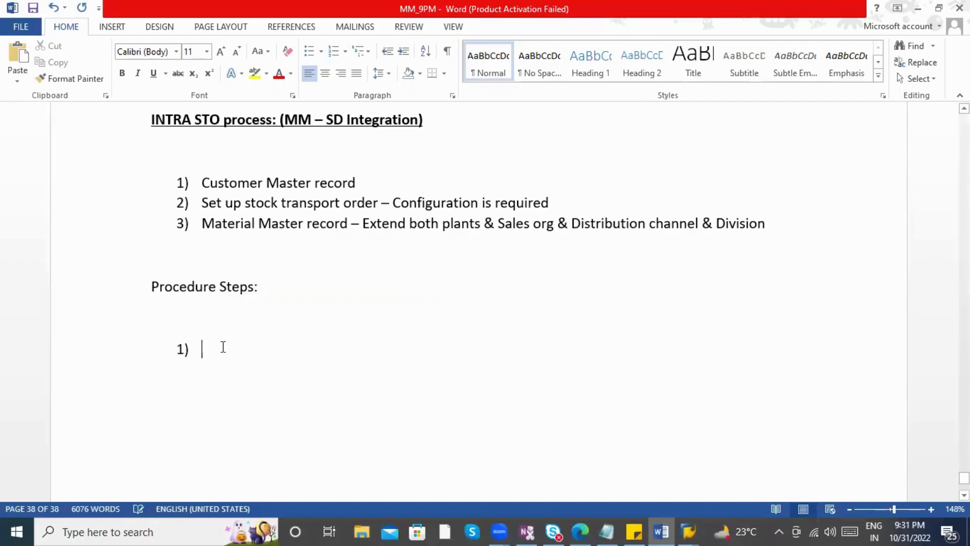
- Enter "STO purchase order creation" as the first procedure step
type("STO")
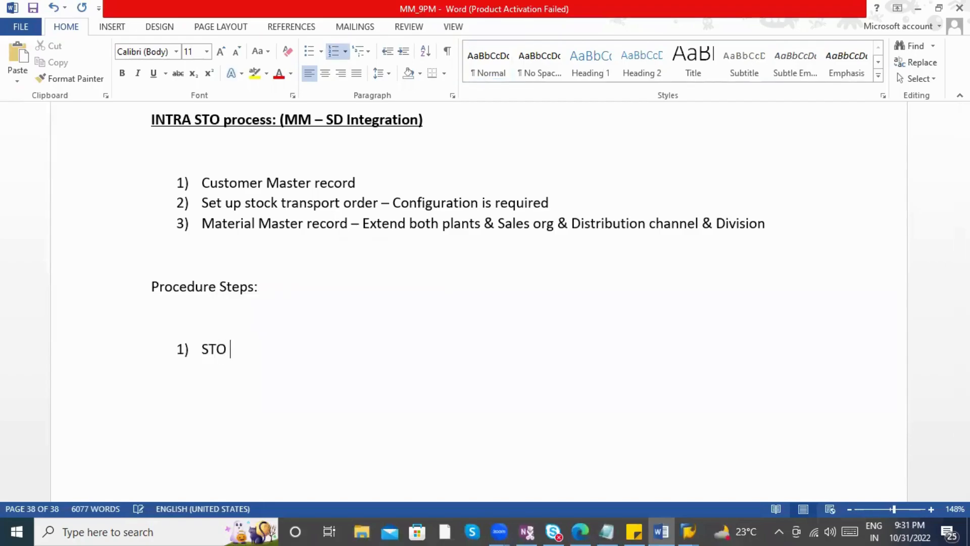
type(" purchas")
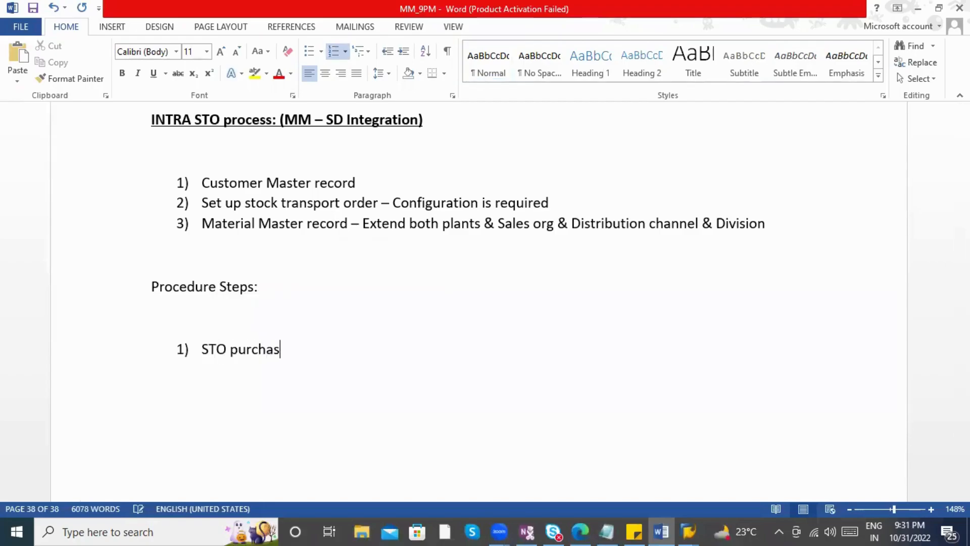
type("e roder")
key("BackSpace")
key("BackSpace")
key("BackSpace")
key("BackSpace")
key("BackSpace")
type("order creation")
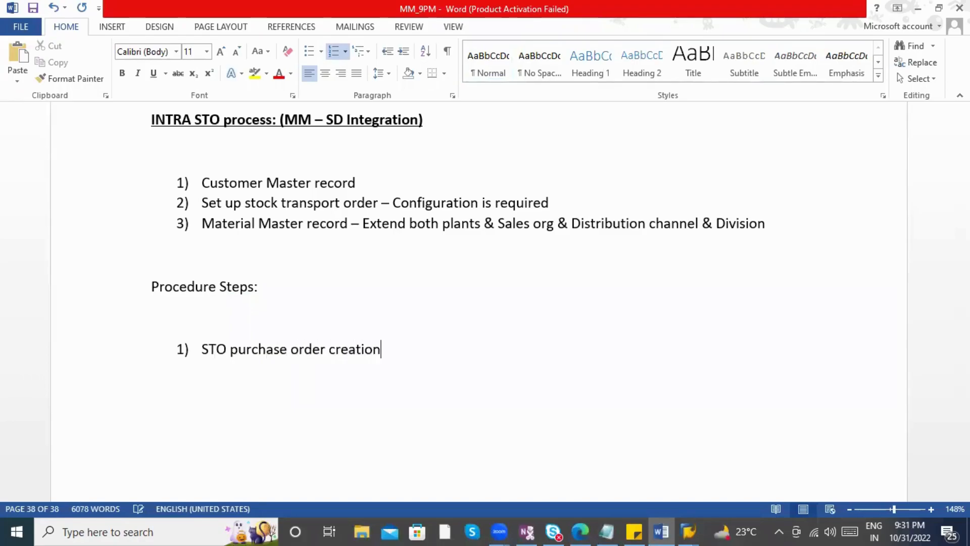
- Extend the first procedure step with ": Document type “UB” , Item category “U”"
type(" : Documetnt type")
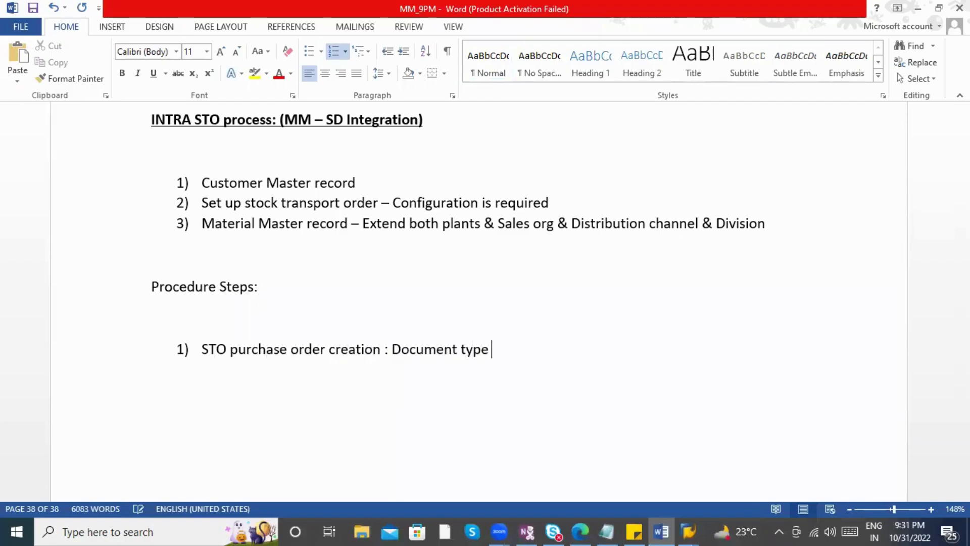
type(" “UB” , Item category")
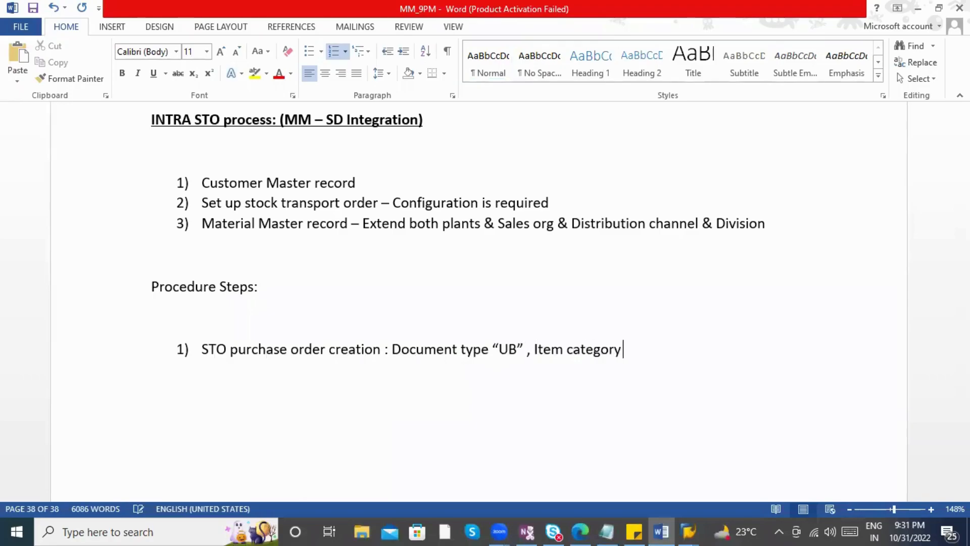
type(" “UI”")
- Review the Intra STO notes and compare them with the earlier "Process 1 : MM route" section on document type and item category
scroll(221, 349, "up", 8)
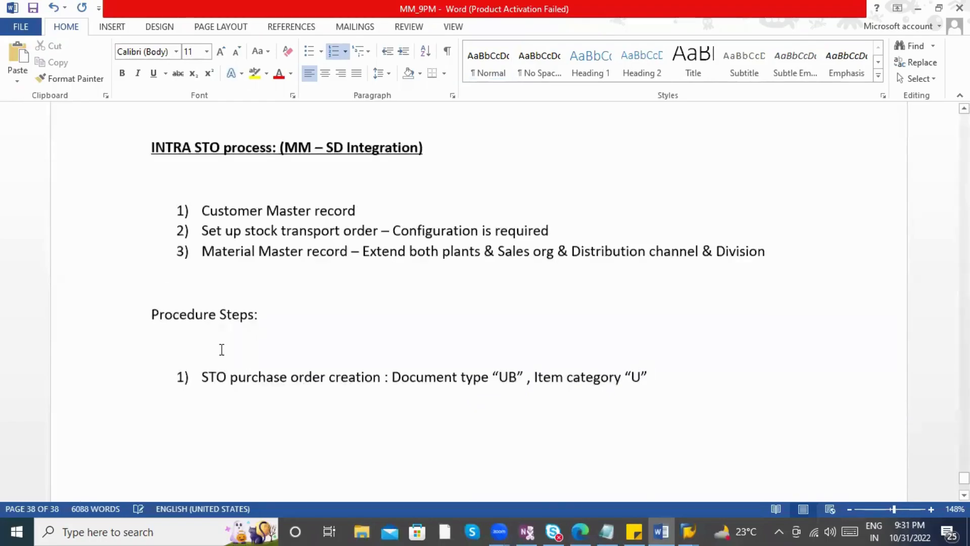
scroll(309, 279, "up", 3)
scroll(318, 297, "down", 12)
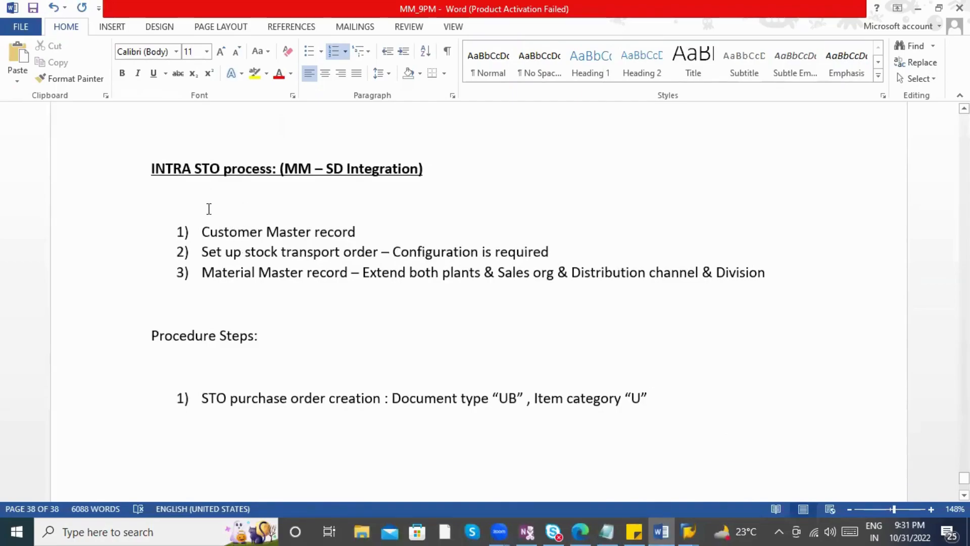
left_click(437, 397)
scroll(596, 397, "down", 2)
left_click(695, 305)
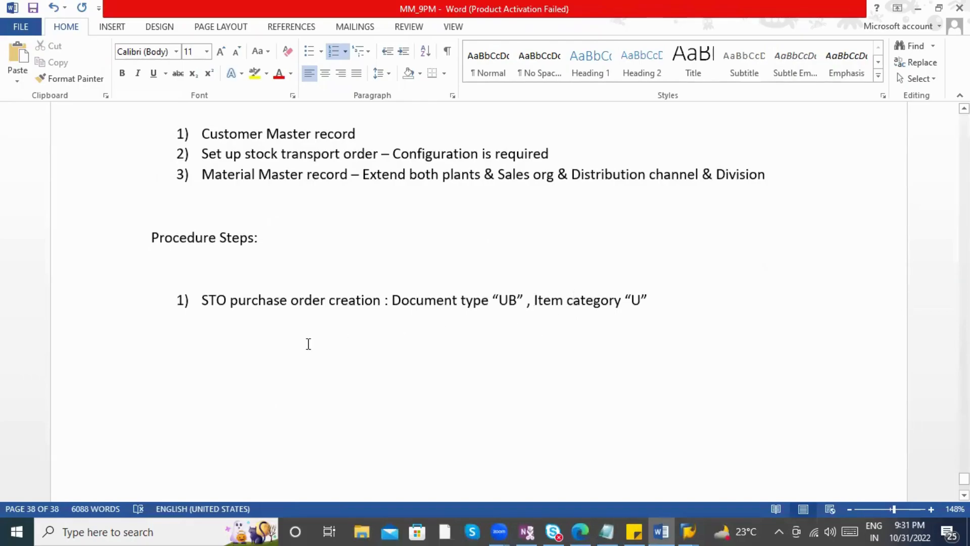
scroll(306, 341, "up", 10)
scroll(304, 344, "up", 4)
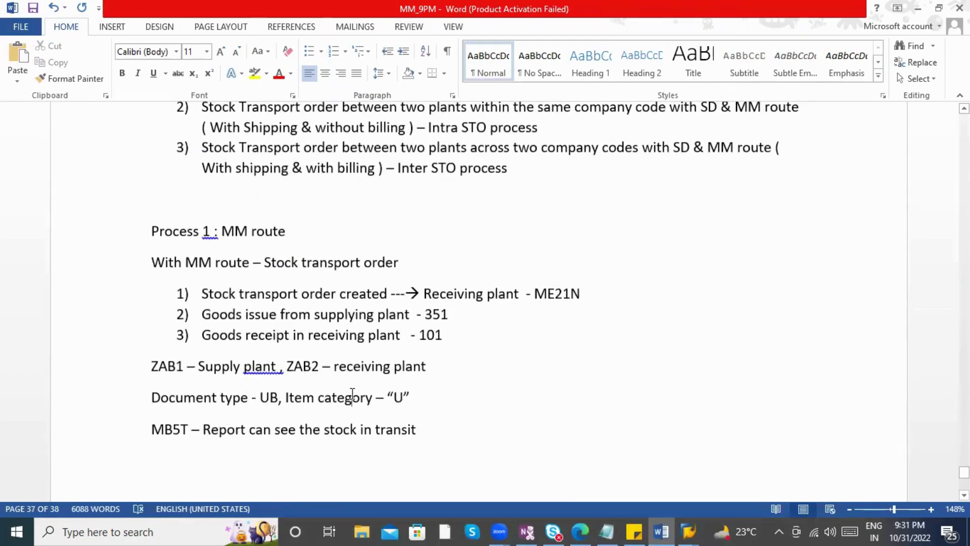
scroll(352, 394, "down", 15)
scroll(357, 393, "up", 2)
scroll(357, 393, "up", 3)
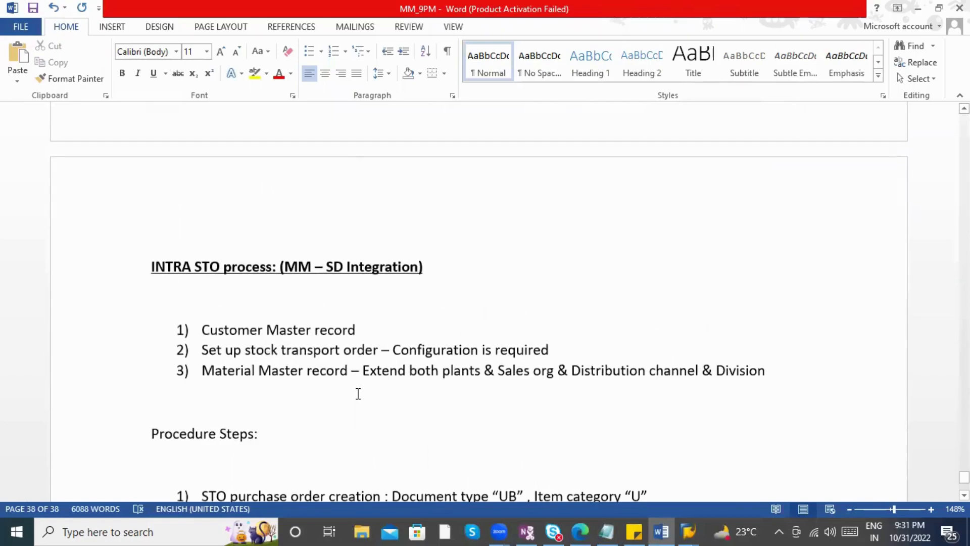
left_click(182, 266)
scroll(243, 291, "down", 10)
scroll(256, 281, "up", 3)
scroll(277, 237, "down", 12)
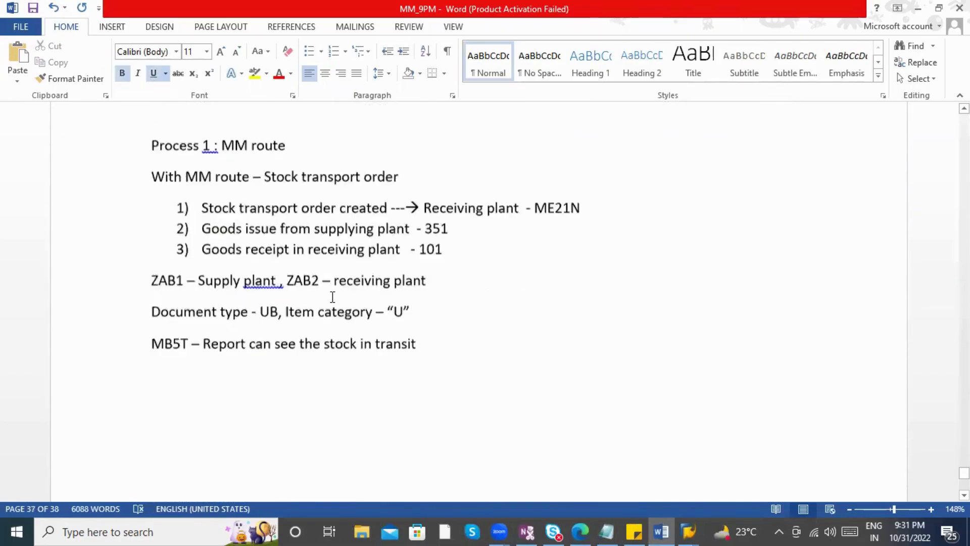
- Append "---- Shipping tab will appear for intra STO process ." to the first procedure step
left_click(700, 251)
type("--")
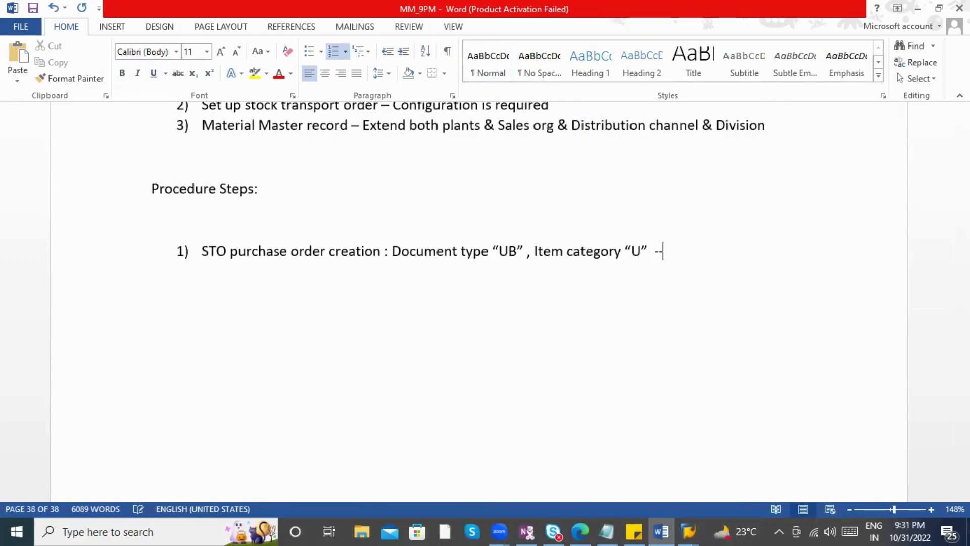
type("-- Shipping ta")
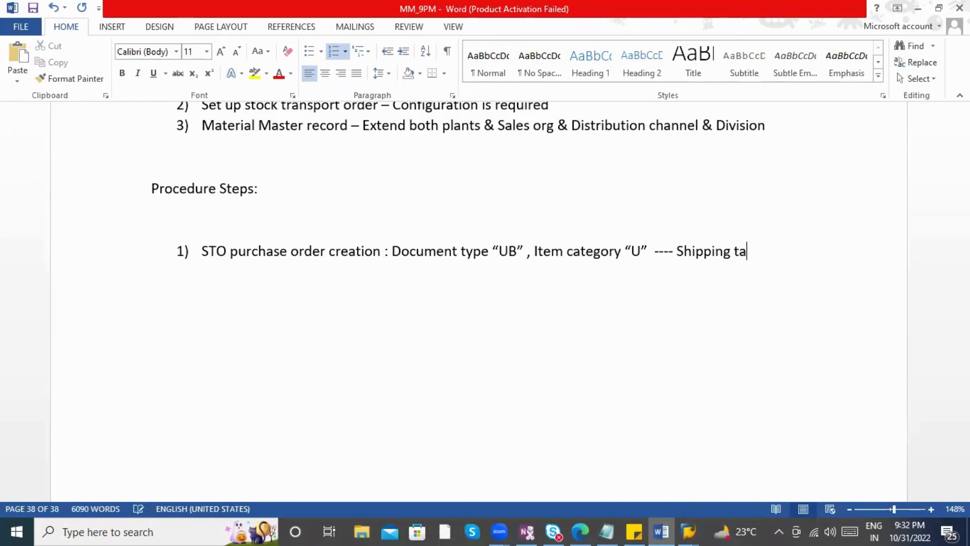
type("b will appear fo")
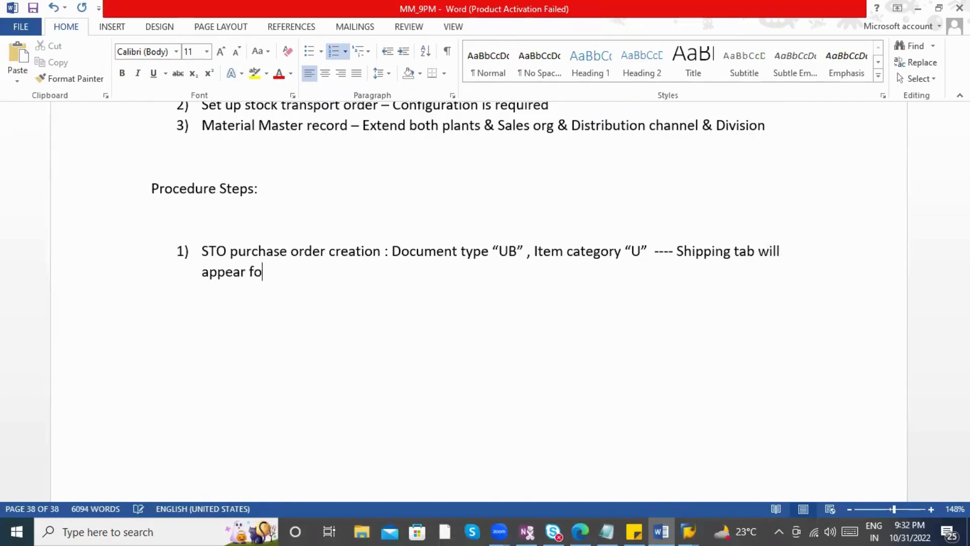
type("r intra STO process ")
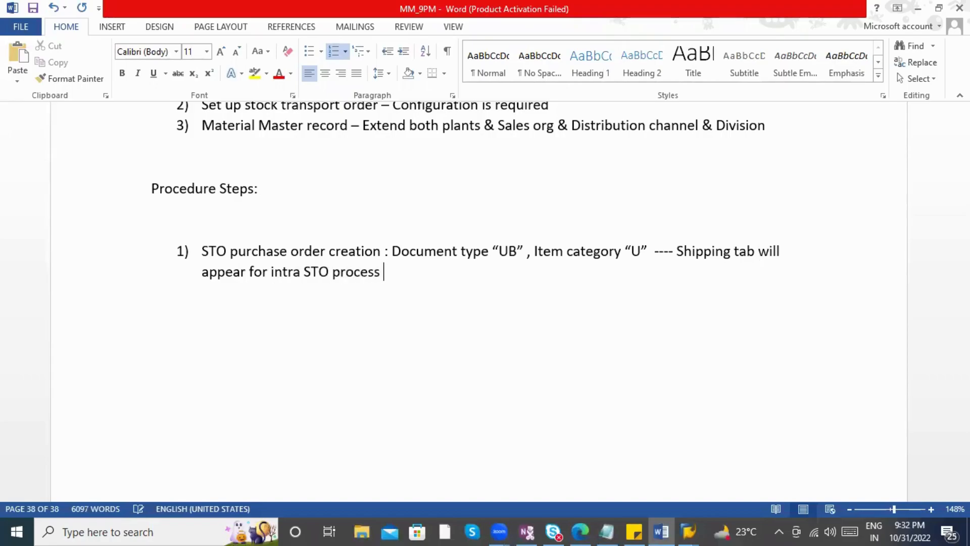
type(".")
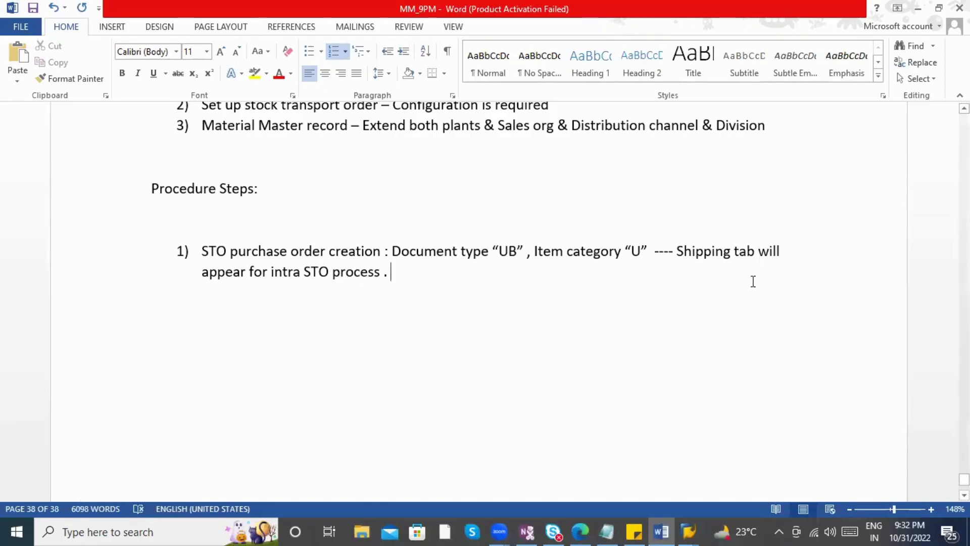
- Correct the flagged punctuation spacing in the first procedure step after "creation", "UB", "U" and "process" using the grammar suggestions
scroll(190, 289, "up", 2)
scroll(221, 344, "up", 2)
scroll(323, 345, "down", 3)
right_click(354, 306)
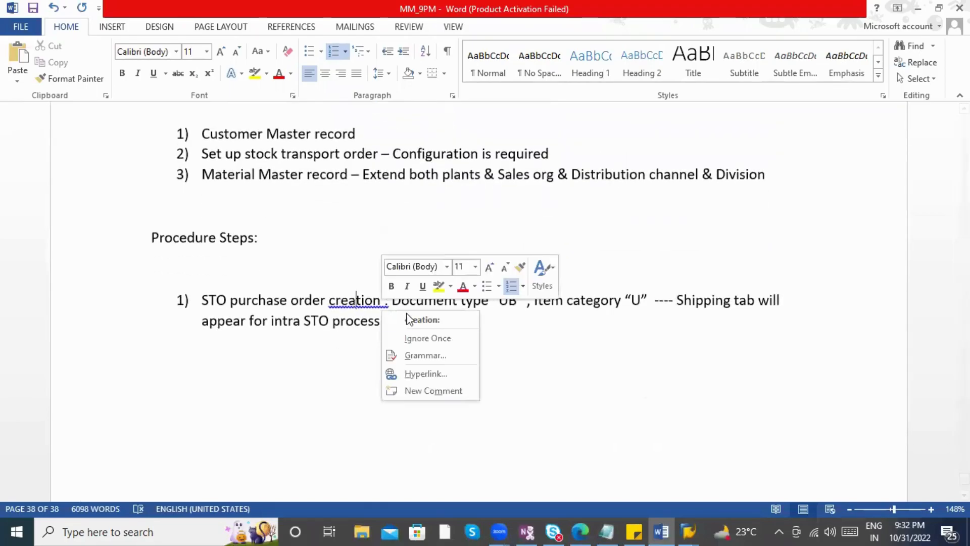
left_click(445, 320)
right_click(512, 308)
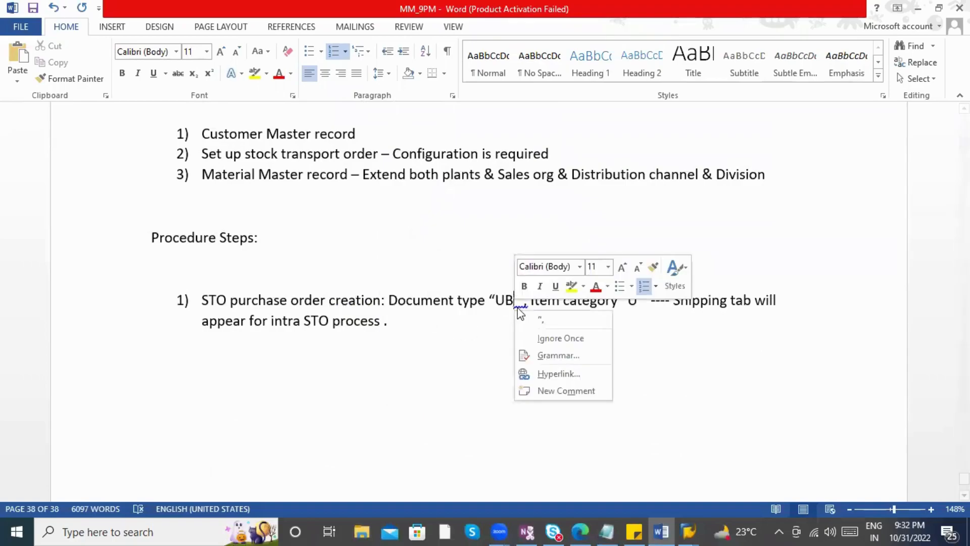
left_click(564, 314)
right_click(647, 302)
left_click(676, 327)
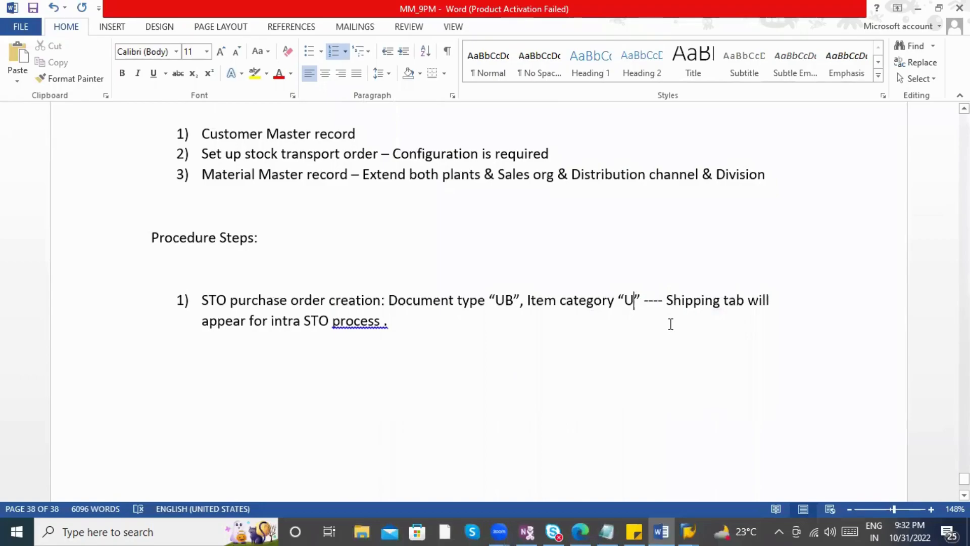
right_click(374, 320)
left_click(386, 337)
scroll(292, 227, "up", 1)
left_click_drag(202, 183, 355, 174)
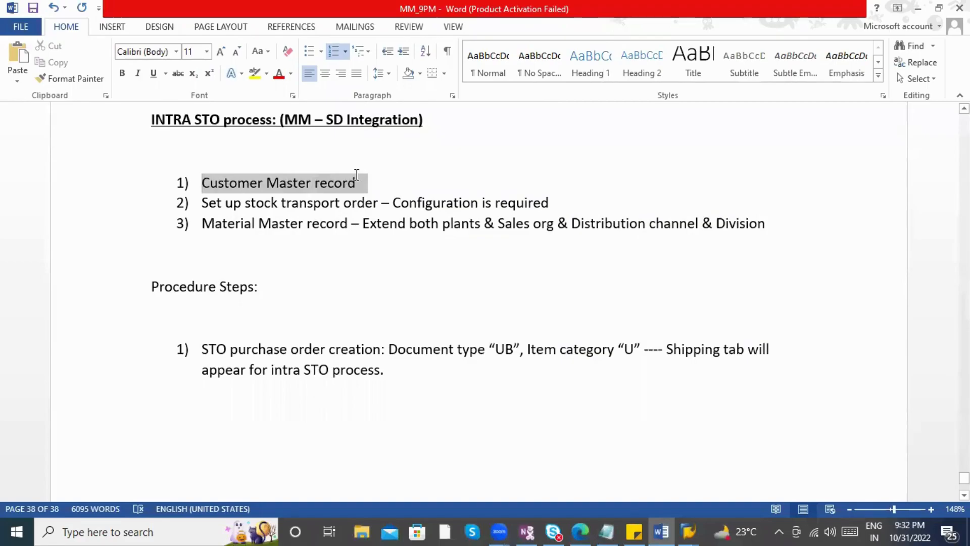
left_click_drag(558, 207, 203, 183)
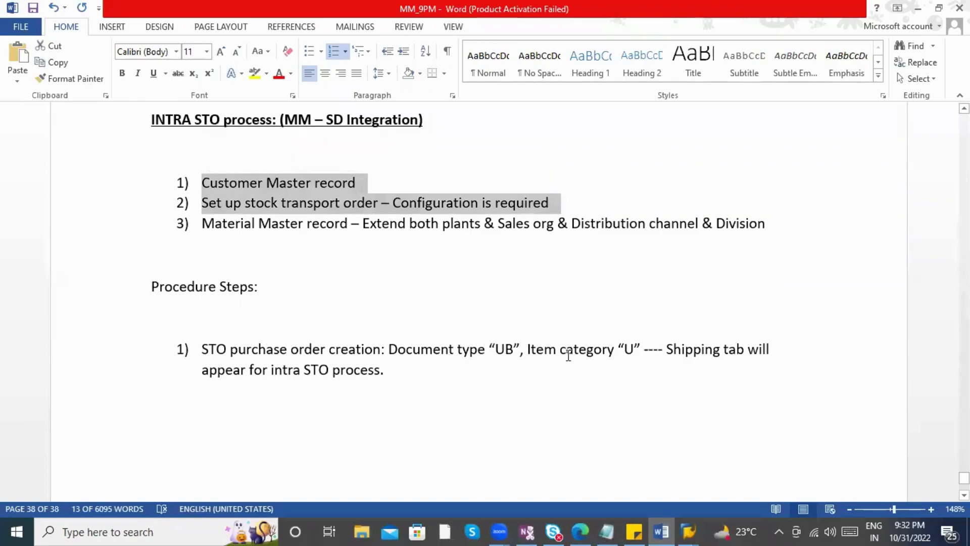
left_click(707, 347)
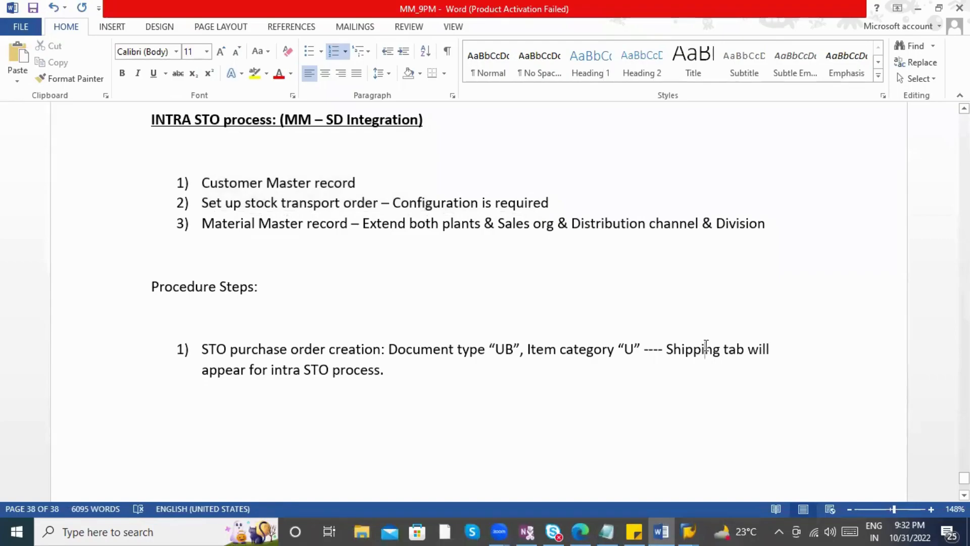
- Add "Outbound delivery creation ( Automatic) – VL10D or VL10B" as the second procedure step and begin a third list item
scroll(705, 348, "down", 1)
left_click(404, 322)
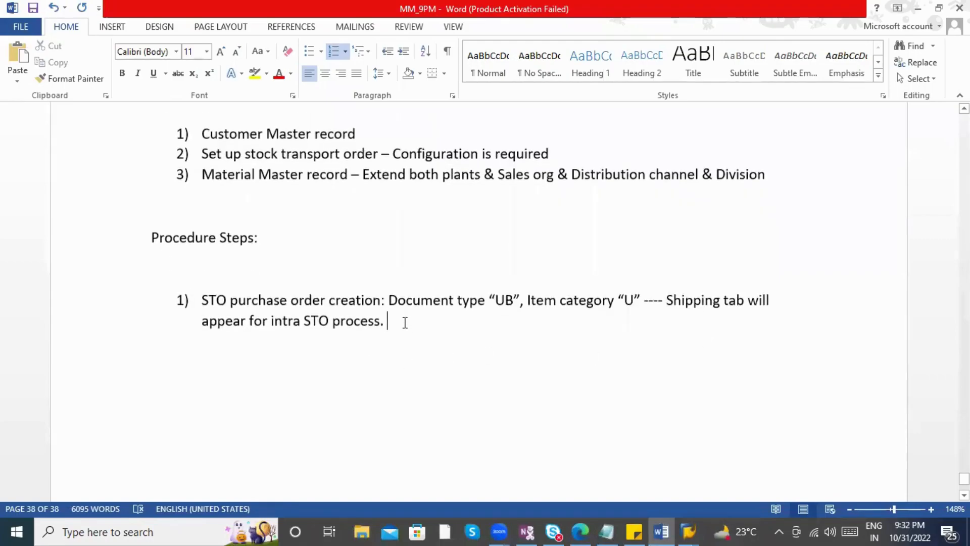
key("Return")
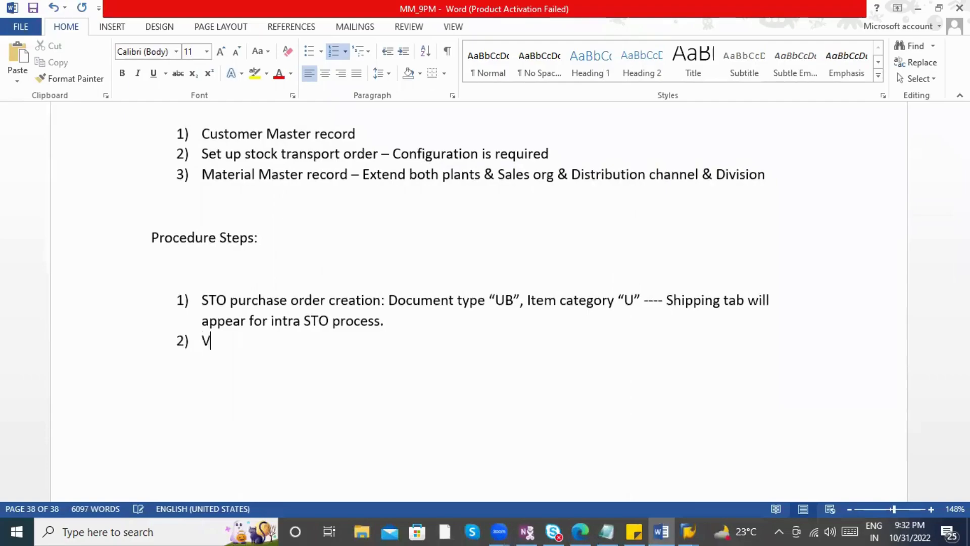
type("Outbour")
type("d delive")
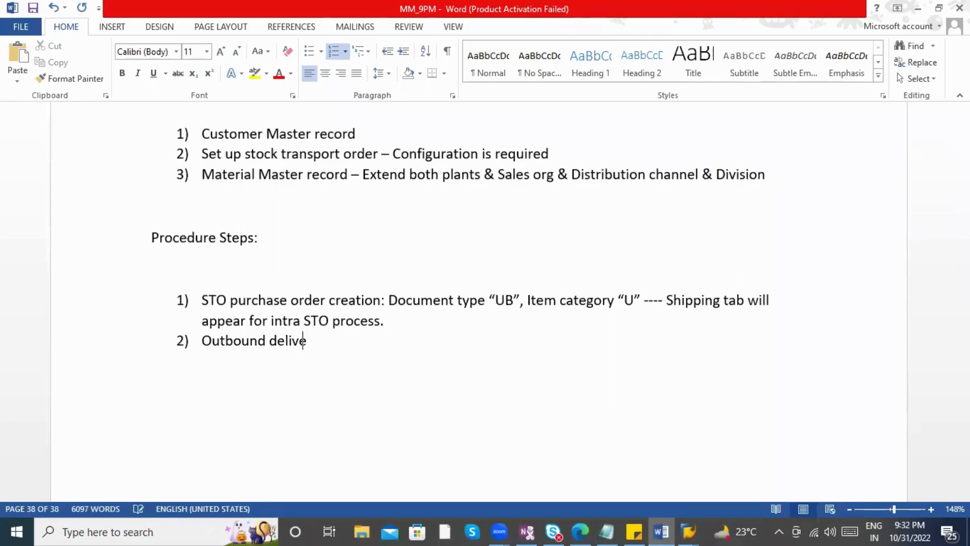
type("ry creation ( Aut")
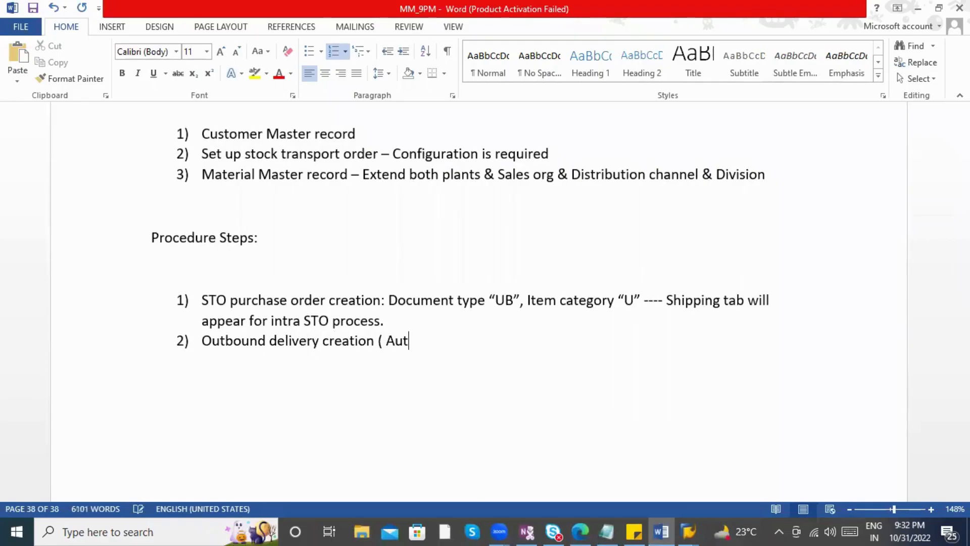
type("omatic) - VL10d or")
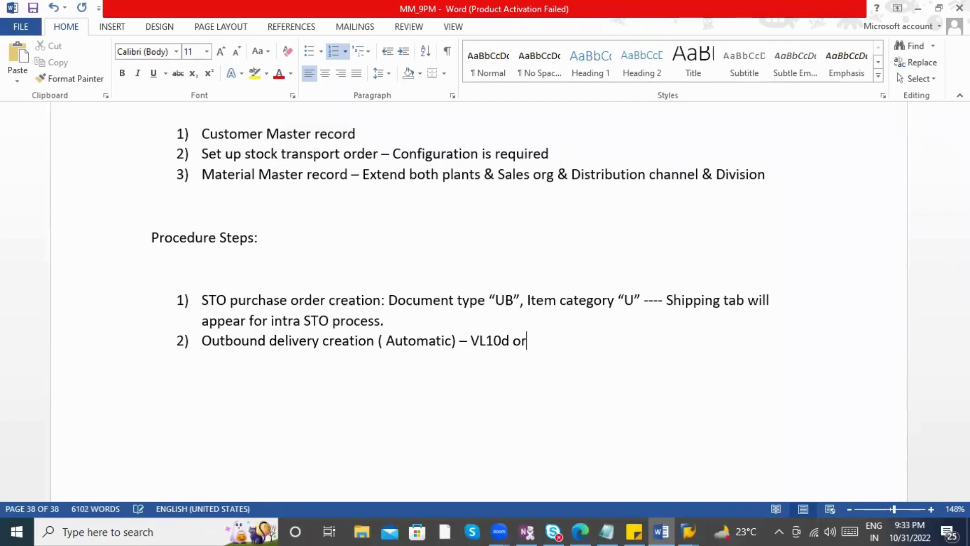
key("BackSpace")
key("BackSpace")
key("BackSpace")
type("D or VL10B")
key("Return")
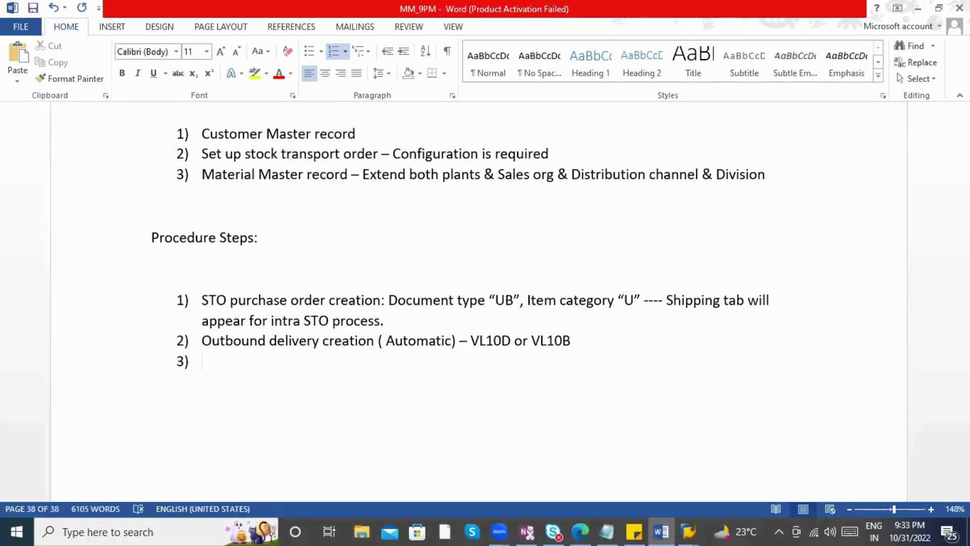
- Dismiss the SAP GUI connection error without viewing its detailed description
left_click_drag(202, 295, 391, 321)
left_click(233, 358)
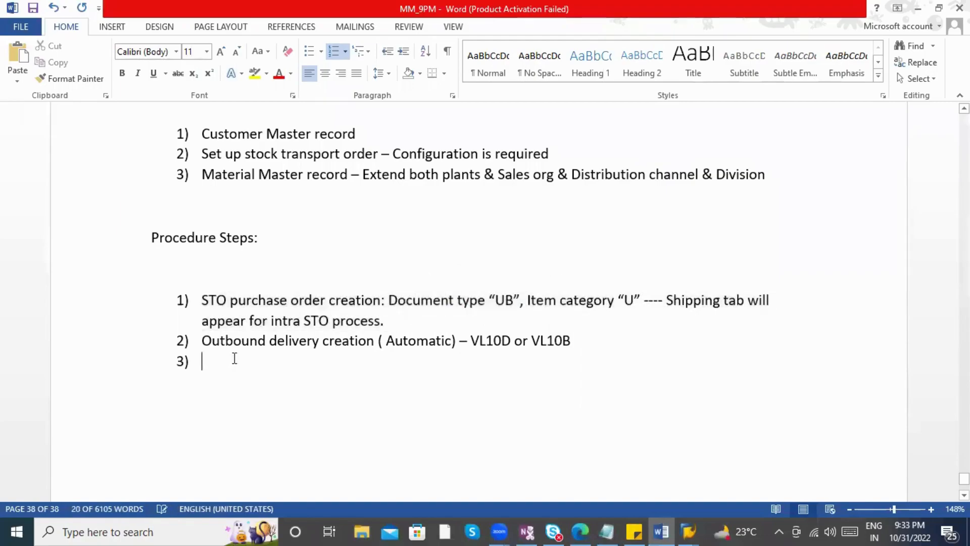
left_click_drag(202, 340, 354, 340)
left_click(481, 340)
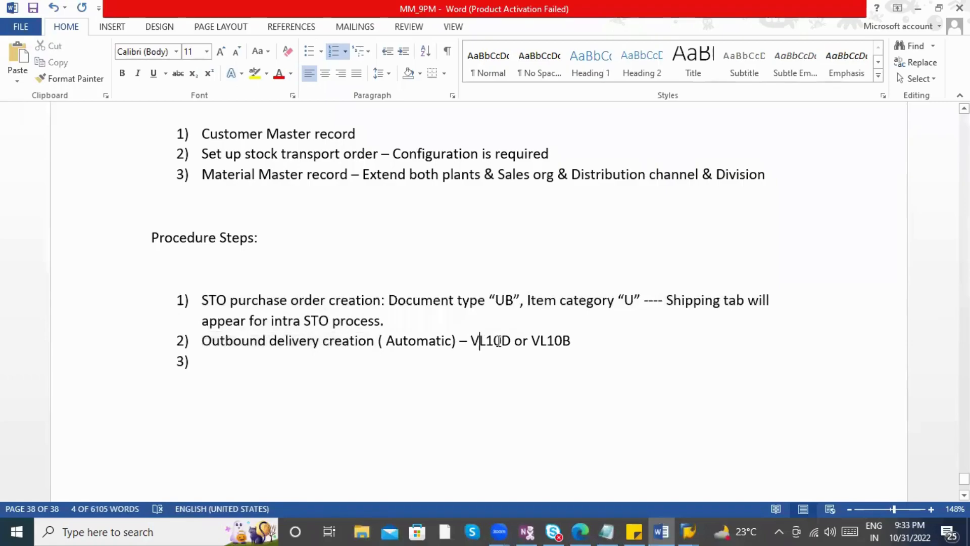
left_click(221, 361)
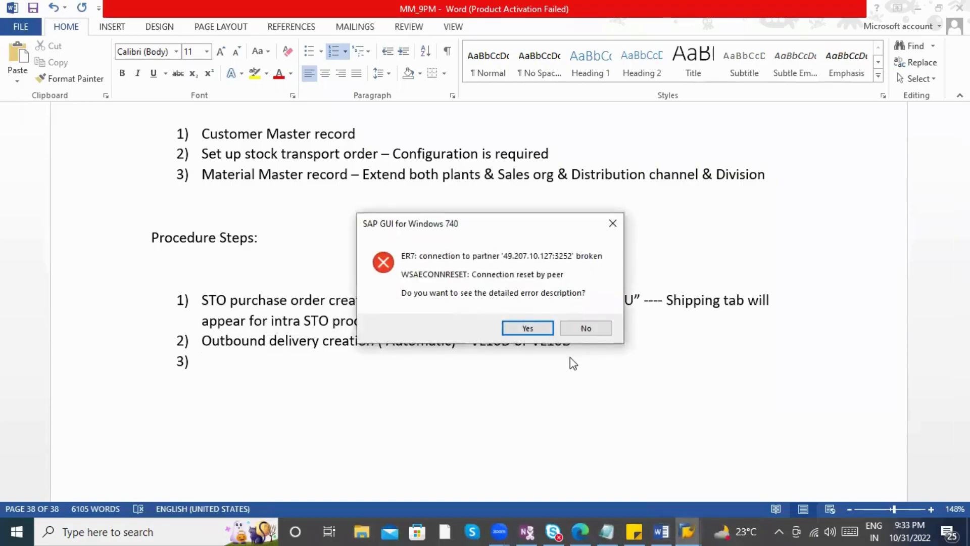
left_click(591, 331)
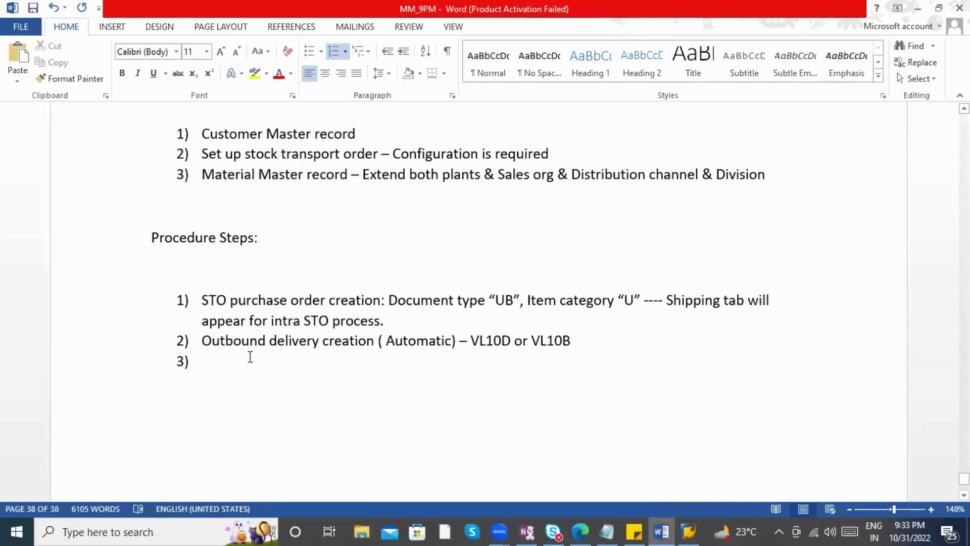
- Enter "Picking & PGI in out bound delivery – VL02N" as the third procedure step
type("Piv")
key("BackSpace")
type("cking ")
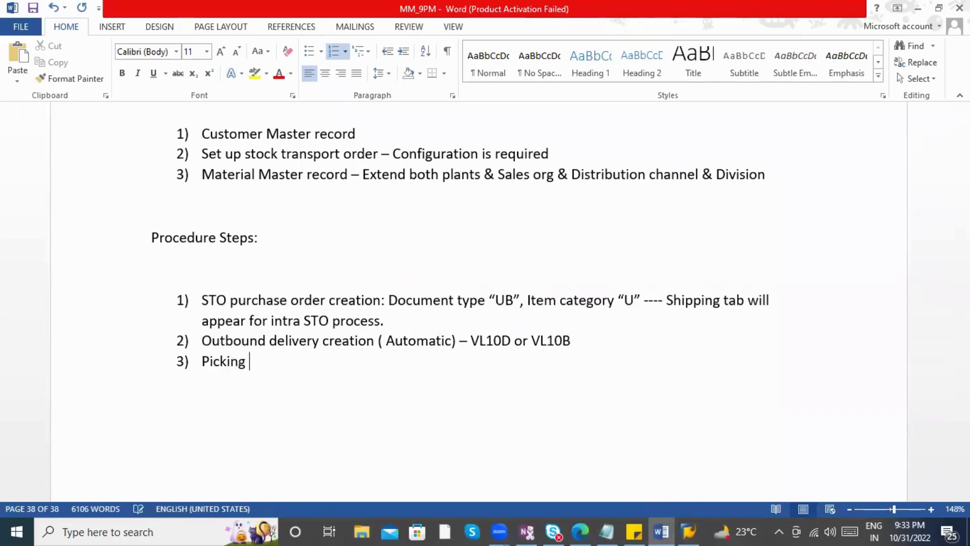
type("& pGI")
key("BackSpace")
key("BackSpace")
key("BackSpace")
type("PGI in ov")
key("BackSpace")
type("ut boyn")
key("BackSpace")
key("BackSpace")
type("und de")
key("BackSpace")
type("delivery ")
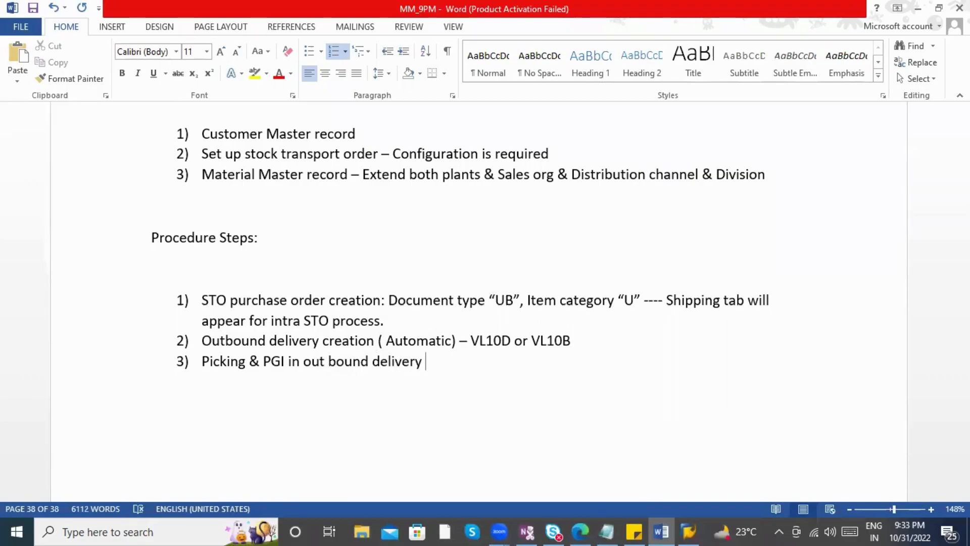
type("- VL02N")
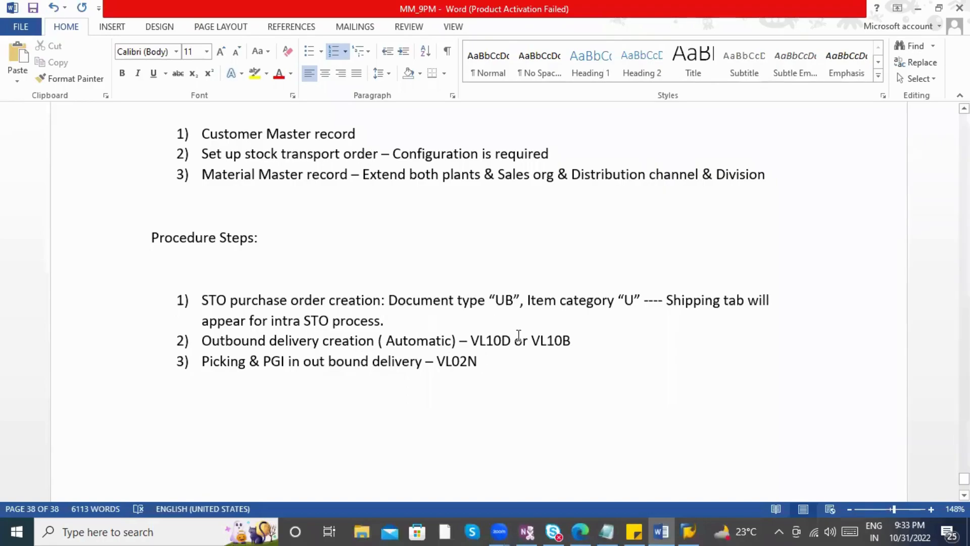
- Add "Proforma invoice ( duplicate invoice ) – VF01" as the fourth procedure step
key("Return")
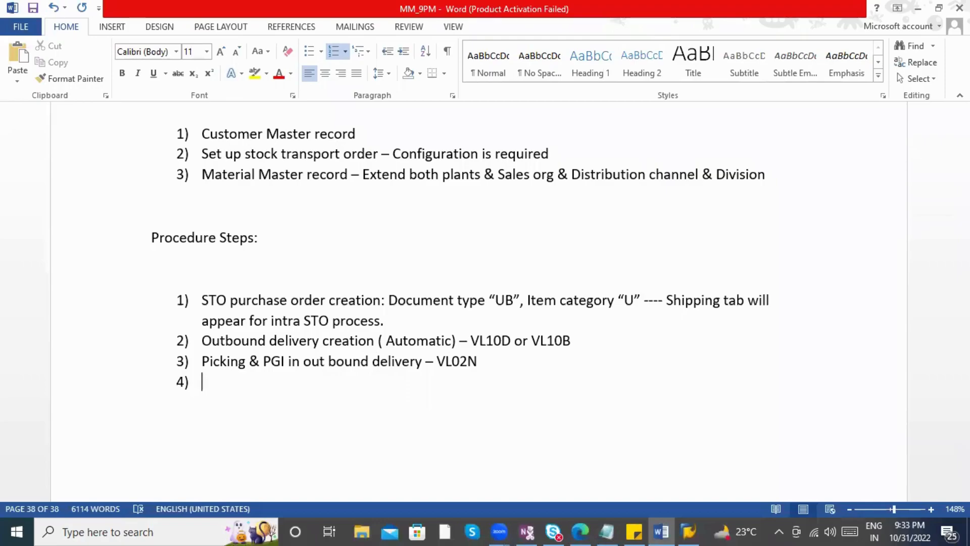
scroll(343, 377, "down", 1)
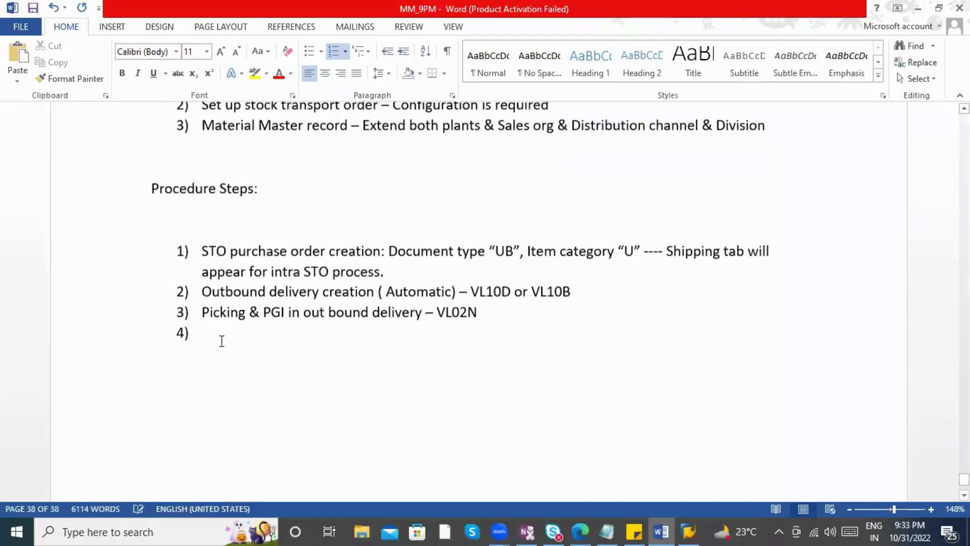
type("Proforma")
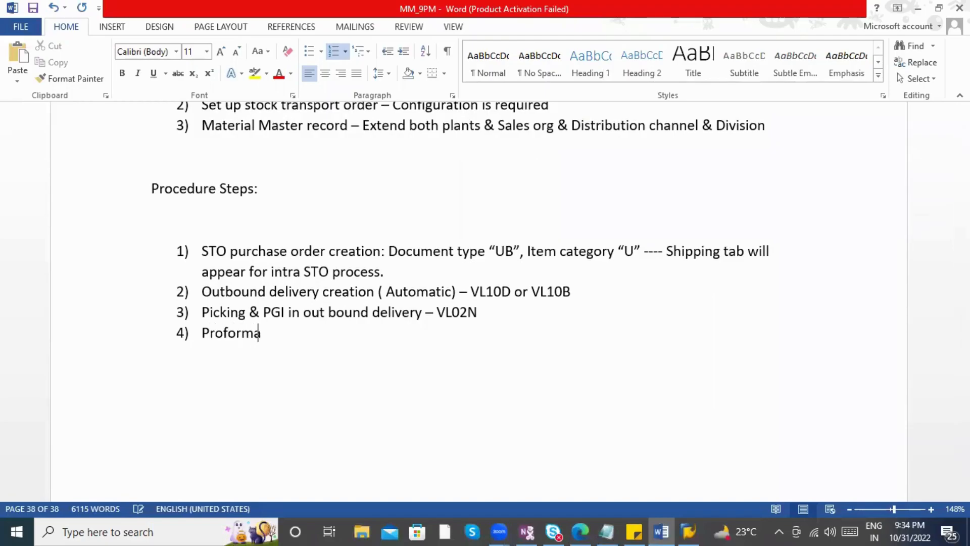
type(" invoice ( du")
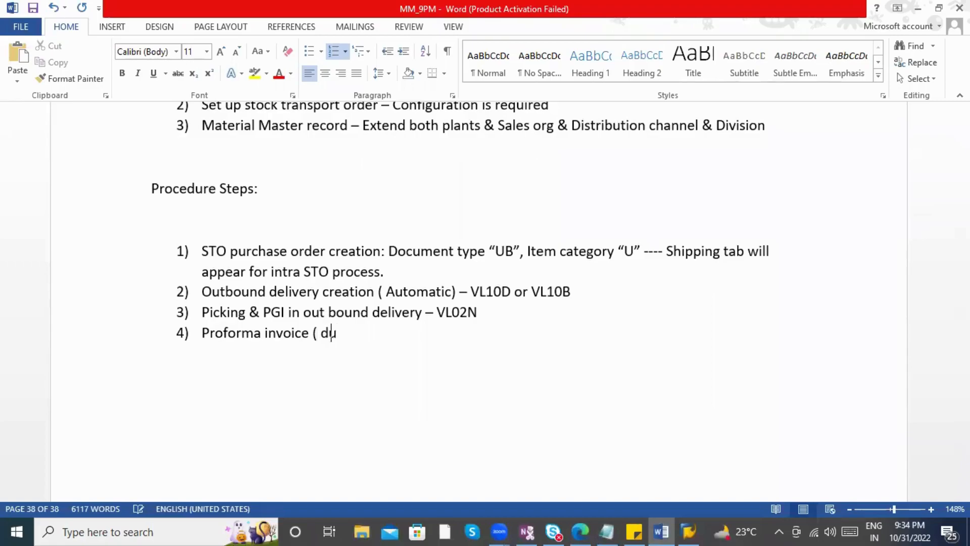
type("plicate invoice ")
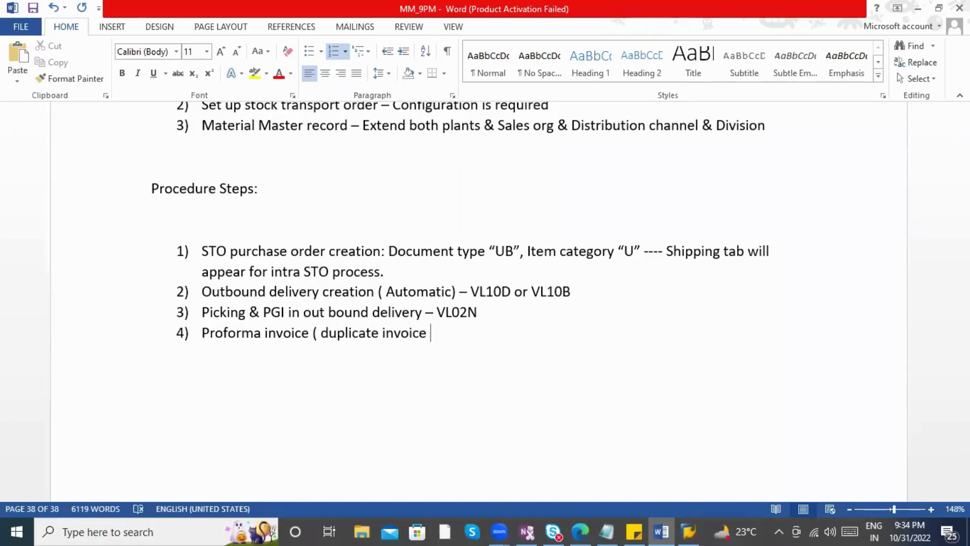
type(") - VF01")
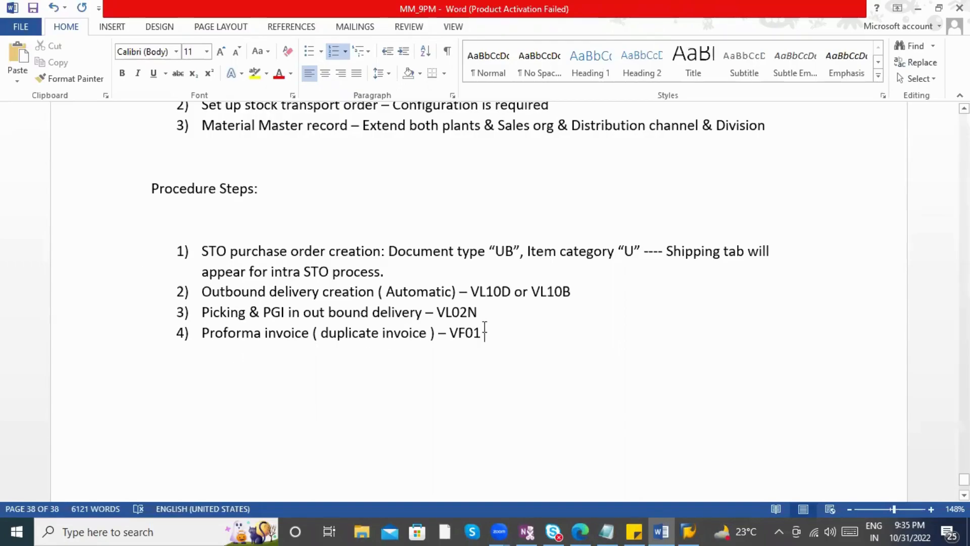
- Add "Goods receipt – MIGO" as the fifth procedure step
left_click_drag(488, 333, 220, 318)
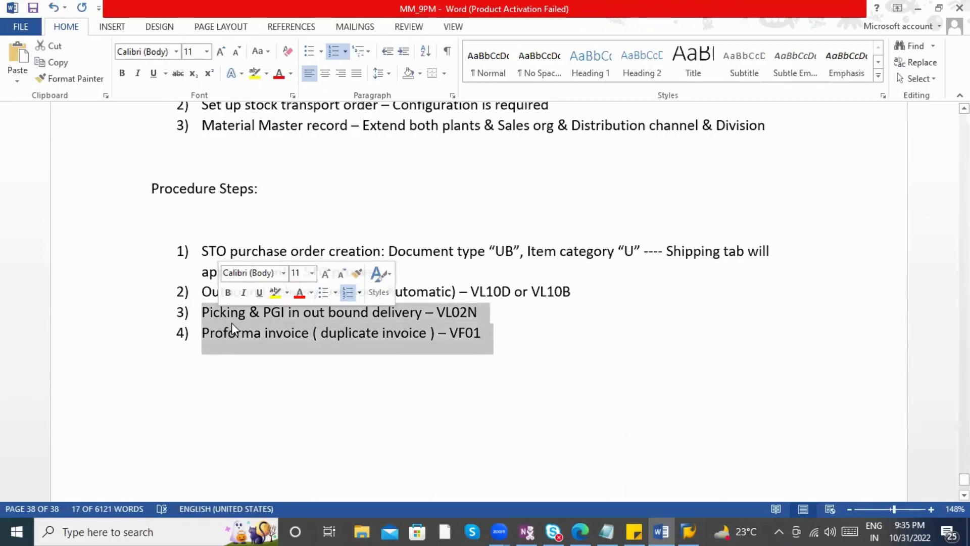
left_click(513, 336)
key("Return")
type("Good")
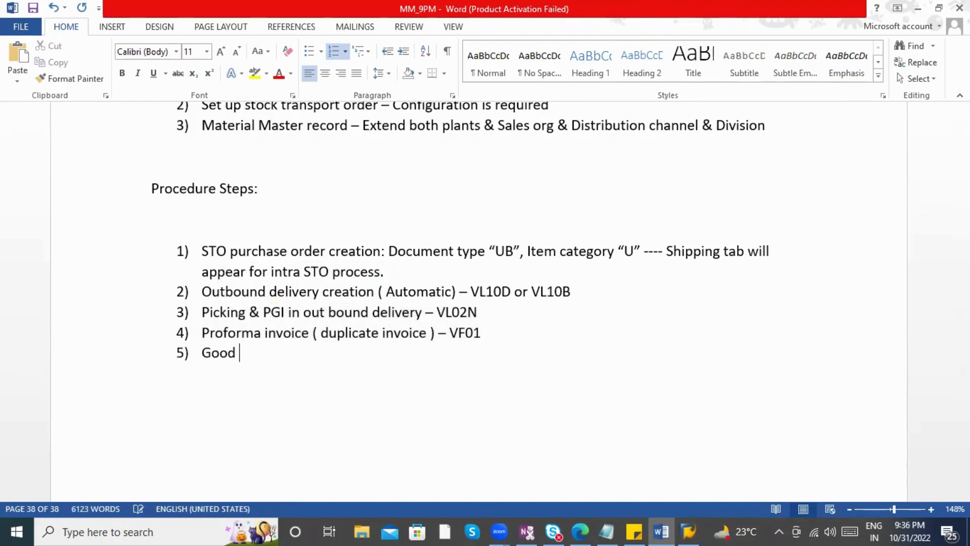
key("BackSpace")
type("s receipt")
type(" --")
type(" MIGO")
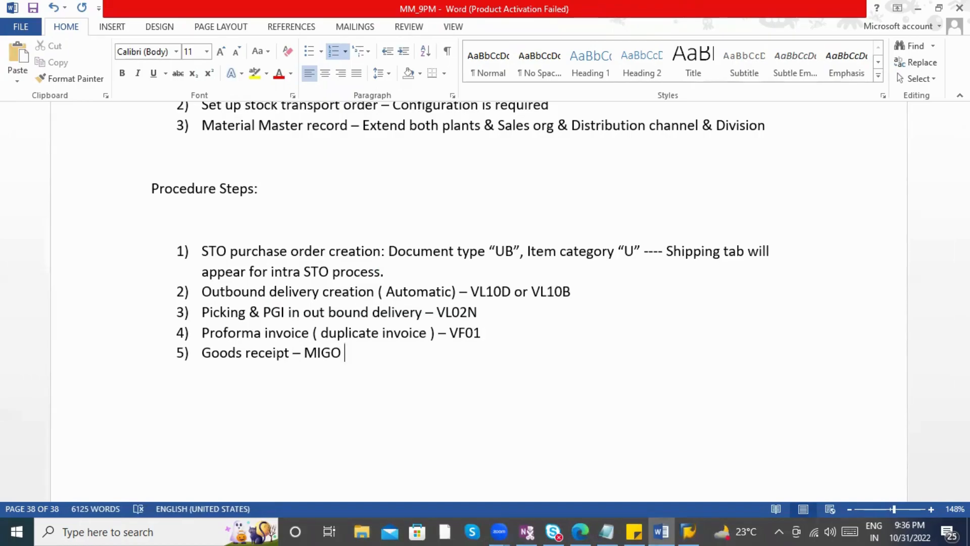
- Add the spaced-out note "---- Receiving plant" at the end of the STO purchase order creation step
left_click_drag(342, 357, 214, 263)
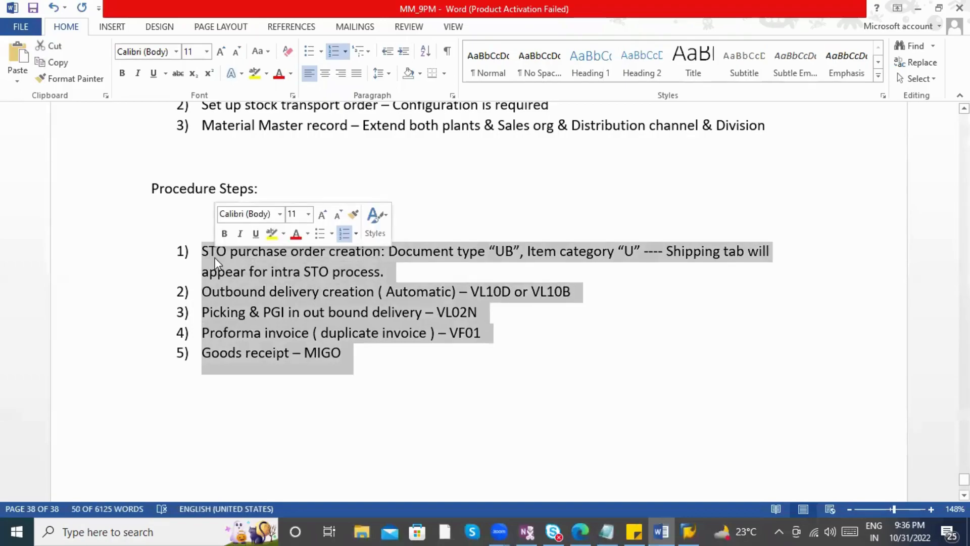
left_click(215, 260)
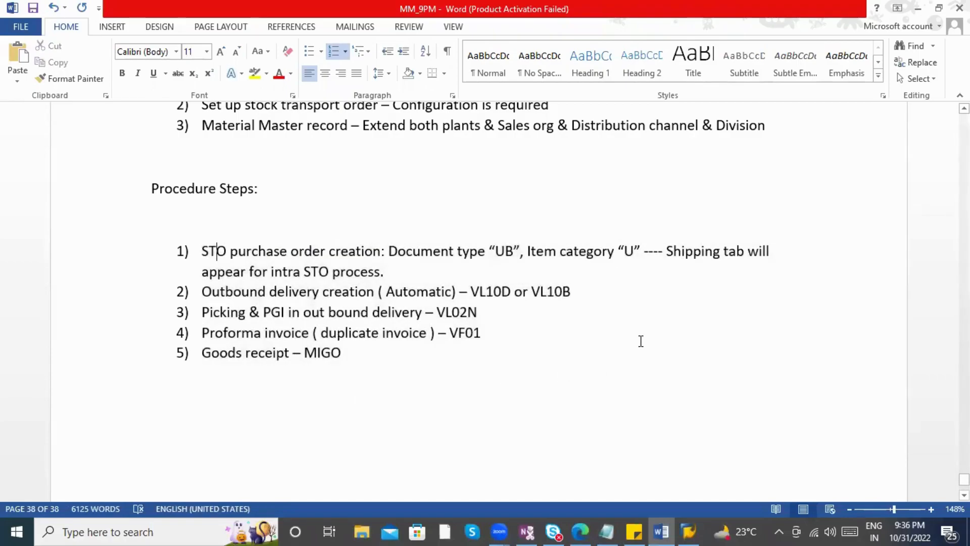
left_click(602, 273)
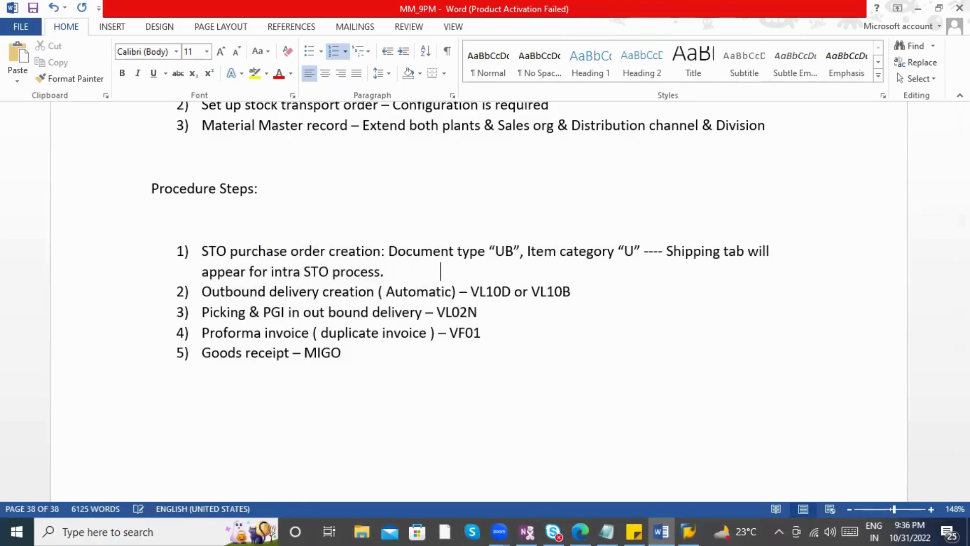
type("---- Receiving ")
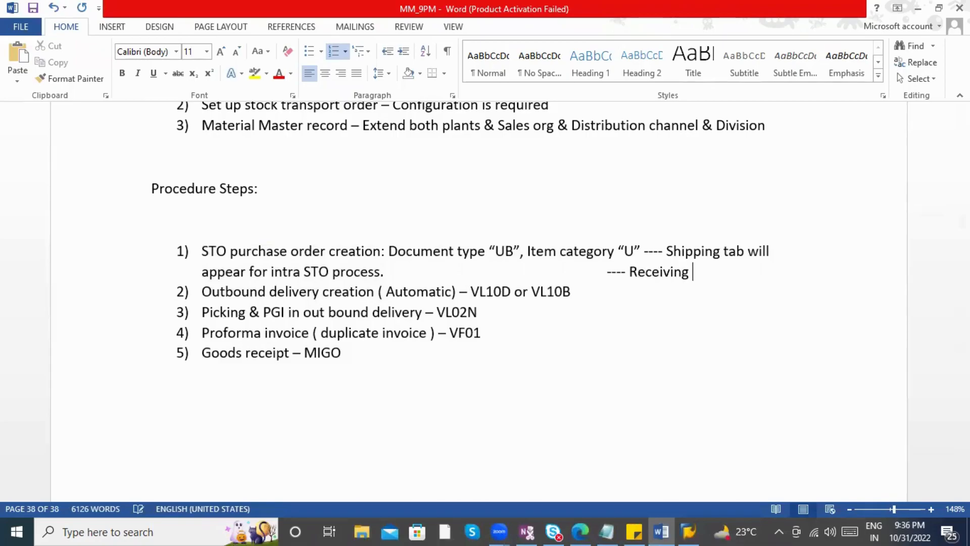
type("plant")
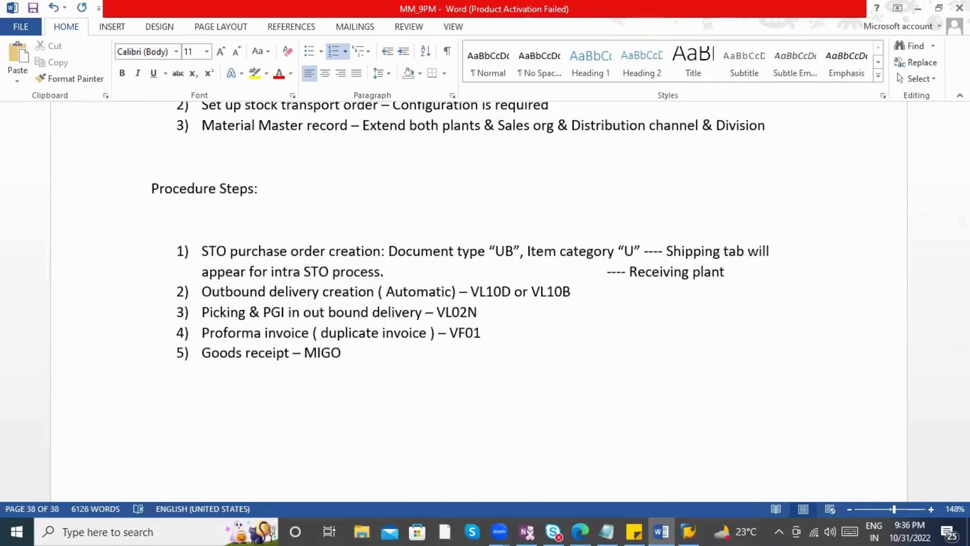
- Add the spaced-out note "---- Supplying plant" at the end of the outbound delivery creation step
left_click(613, 297)
key("Tab")
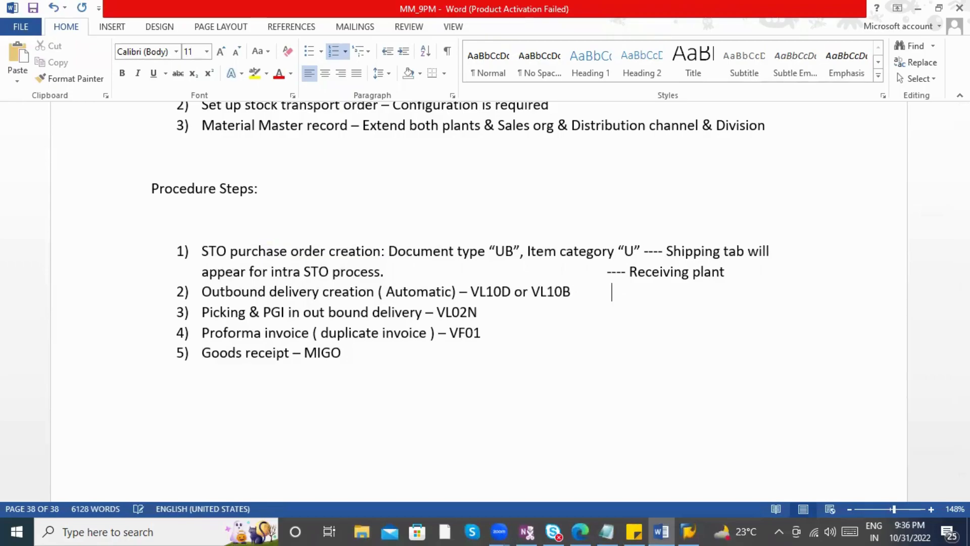
type("---- Supplying plant")
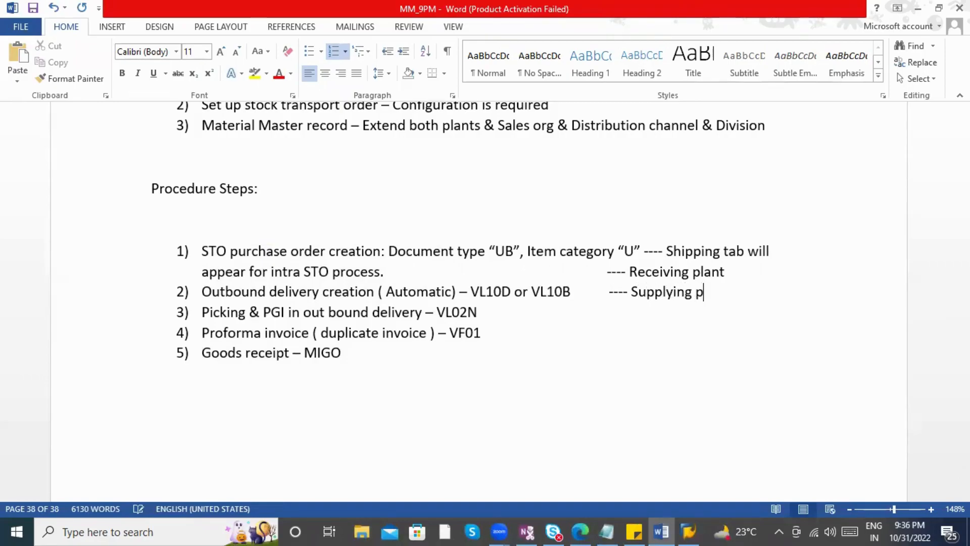
- Add the spaced-out note "----- Supplying plant" at the end of the "Picking & PGI in out bound delivery" step
left_click(614, 310)
key("Tab")
key("Tab")
type("----- Su[")
key("BackSpace")
type("pplying plant")
- Add the spaced-out note "--- Supplying plant" at the end of the proforma invoice step
left_click(611, 333)
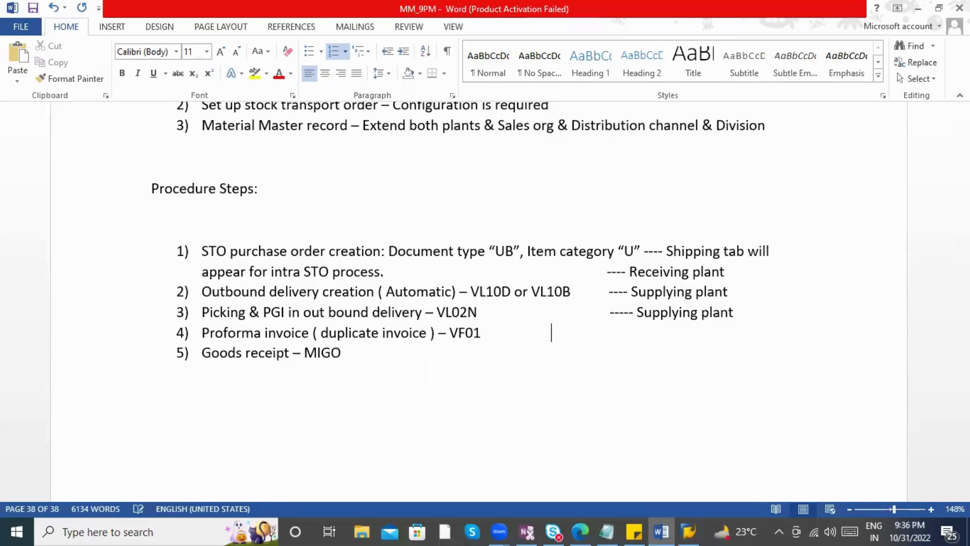
type("--- Supply")
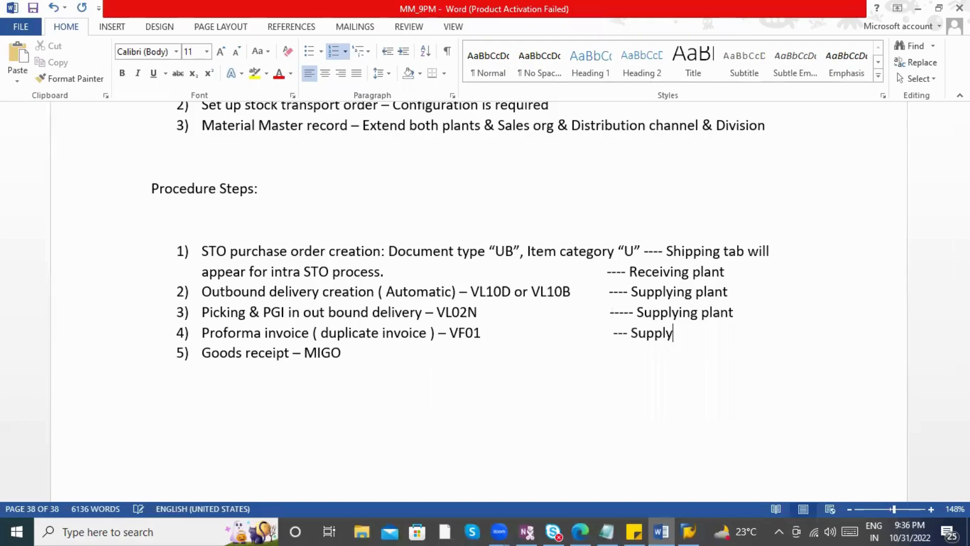
type("in g plan")
key("BackSpace")
key("BackSpace")
key("BackSpace")
key("BackSpace")
key("BackSpace")
key("BackSpace")
key("BackSpace")
type("g plant")
- Add the spaced-out note "----- receiving plant" at the end of the goods receipt step
left_click(380, 349)
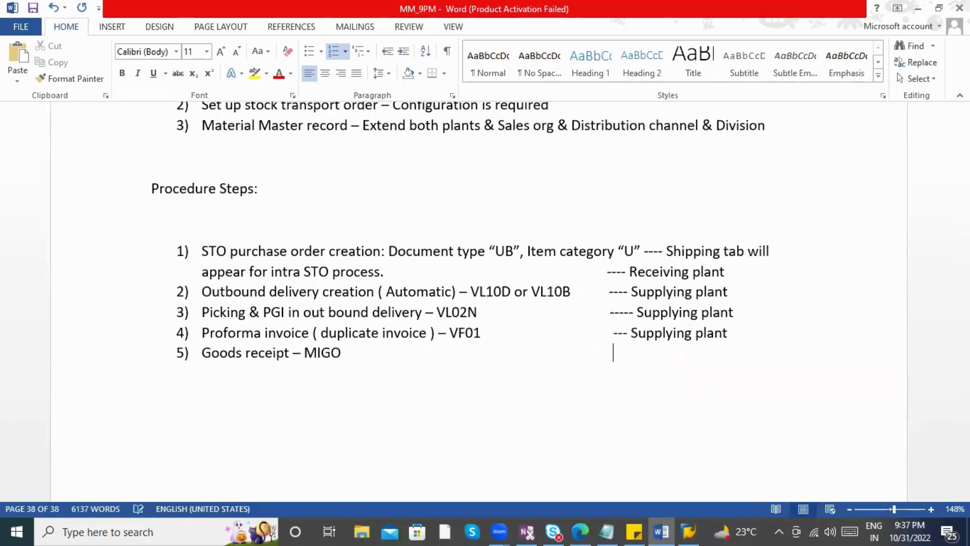
type("----- recevi")
key("BackSpace")
key("BackSpace")
type("iving pan")
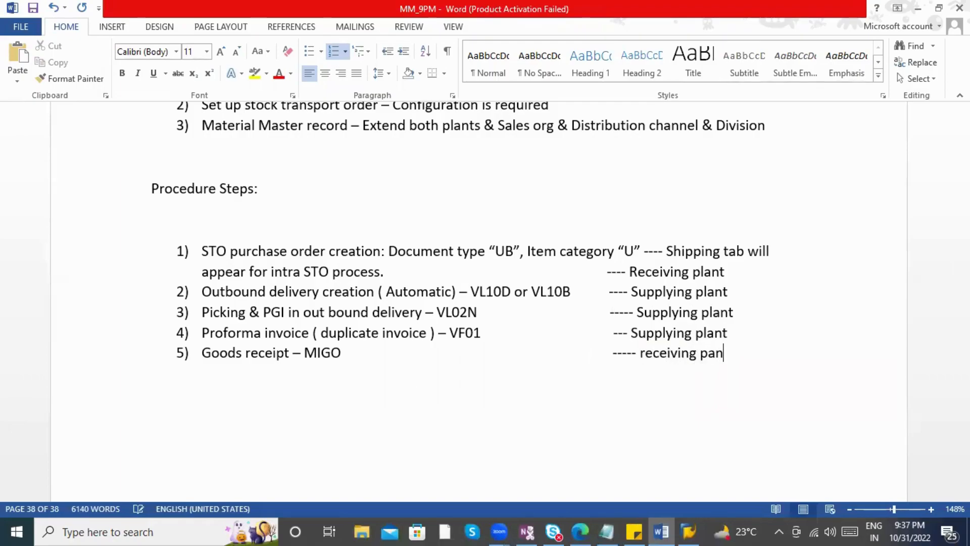
key("BackSpace")
key("BackSpace")
type("lant")
- Review the procedure steps and their responsible plants, from outbound delivery to goods receipt, together with the prerequisites list
left_click_drag(200, 292, 739, 335)
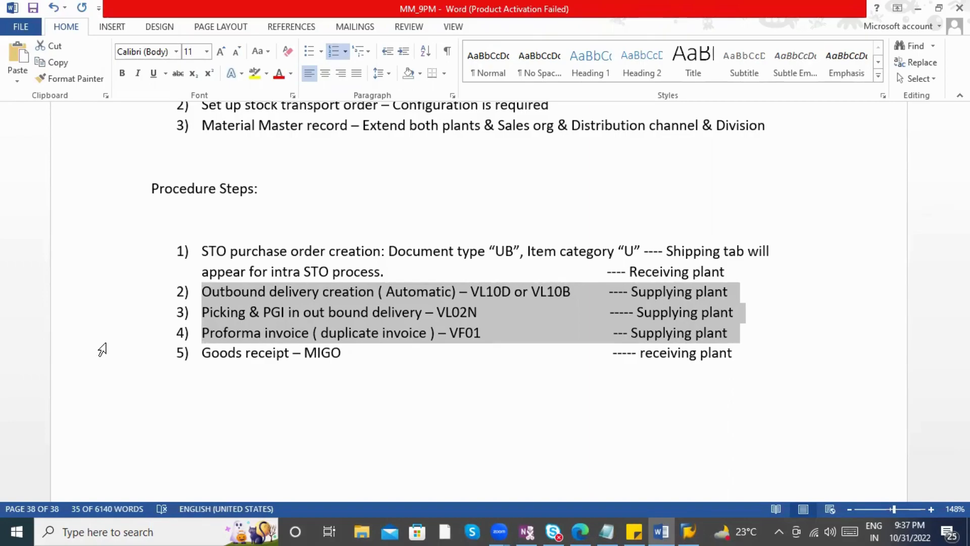
left_click_drag(339, 354, 214, 363)
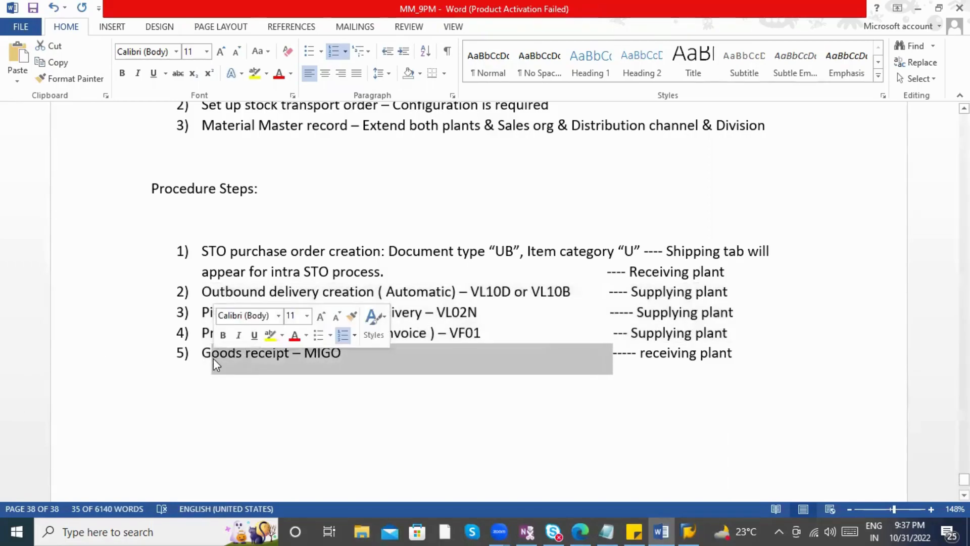
left_click(208, 251)
scroll(324, 307, "down", 2)
scroll(343, 313, "up", 3)
left_click_drag(202, 341, 482, 380)
scroll(281, 364, "up", 2)
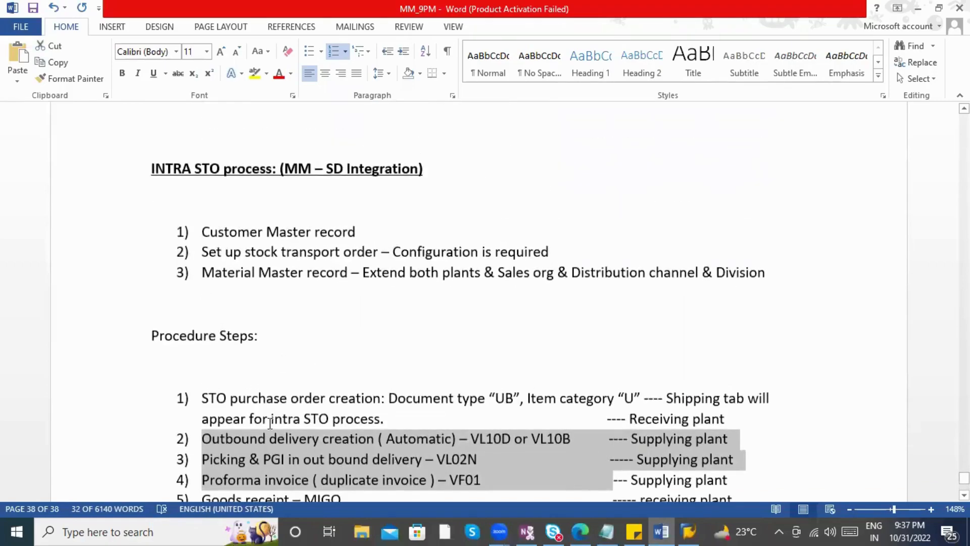
scroll(347, 417, "down", 3)
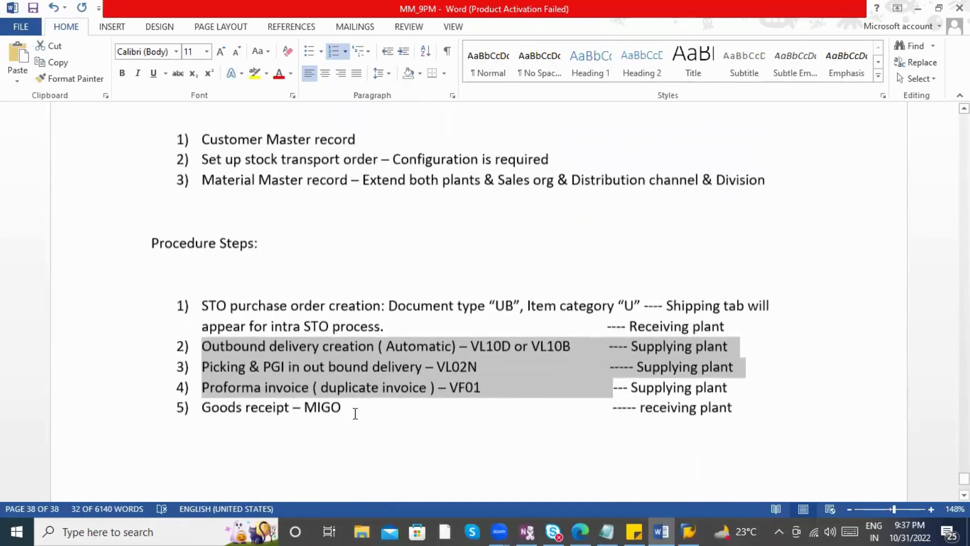
left_click(399, 413)
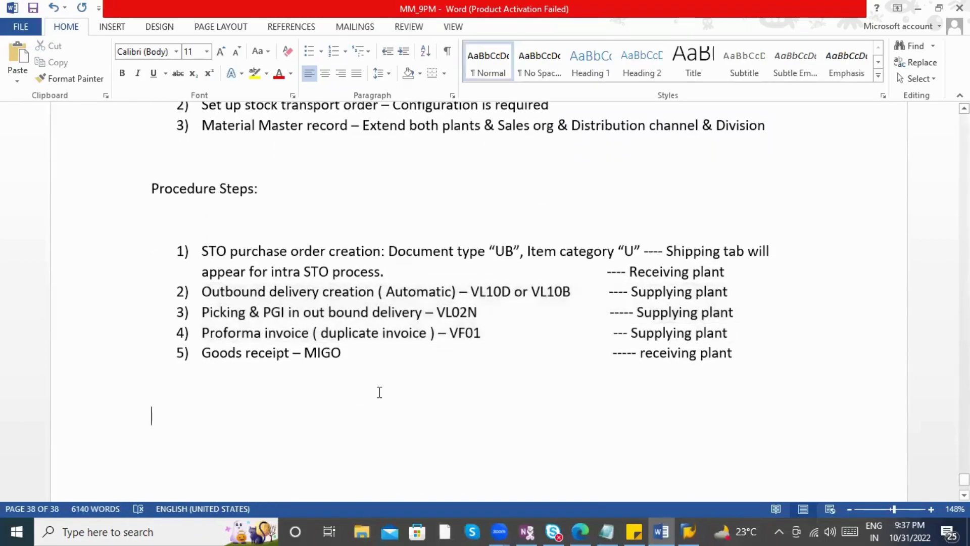
left_click(230, 396)
scroll(266, 397, "down", 3)
scroll(256, 373, "up", 3)
scroll(257, 369, "up", 2)
scroll(254, 368, "down", 3)
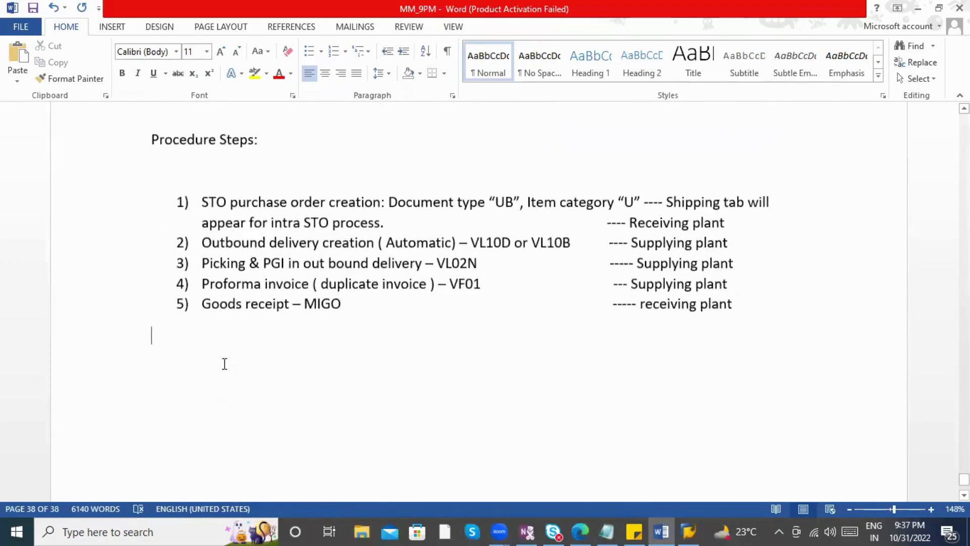
scroll(280, 249, "up", 5)
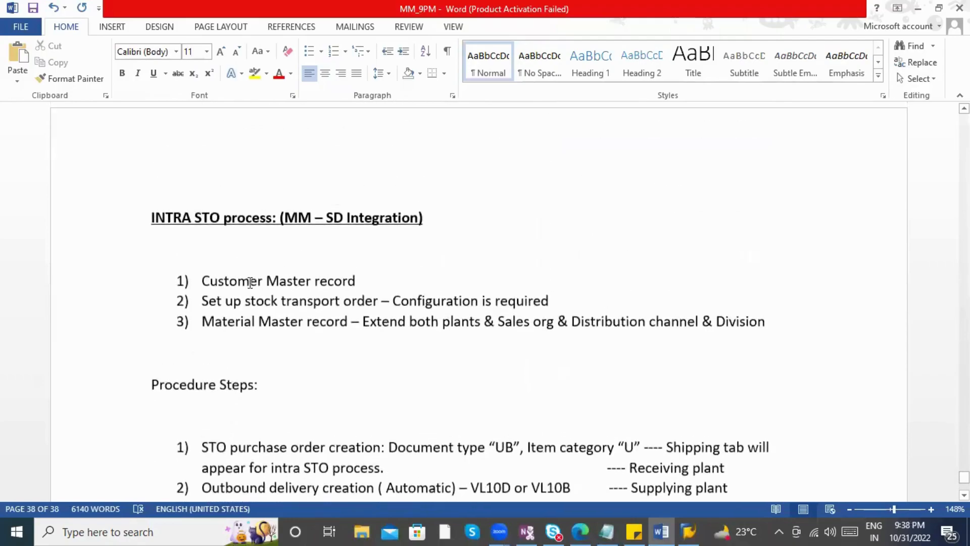
- Extend the "Customer Master record" prerequisite with "-------- in supplying plant , I am assuming receiving plant is my customer"
left_click(246, 280)
left_click_drag(201, 281, 384, 281)
left_click(382, 281)
type("--------")
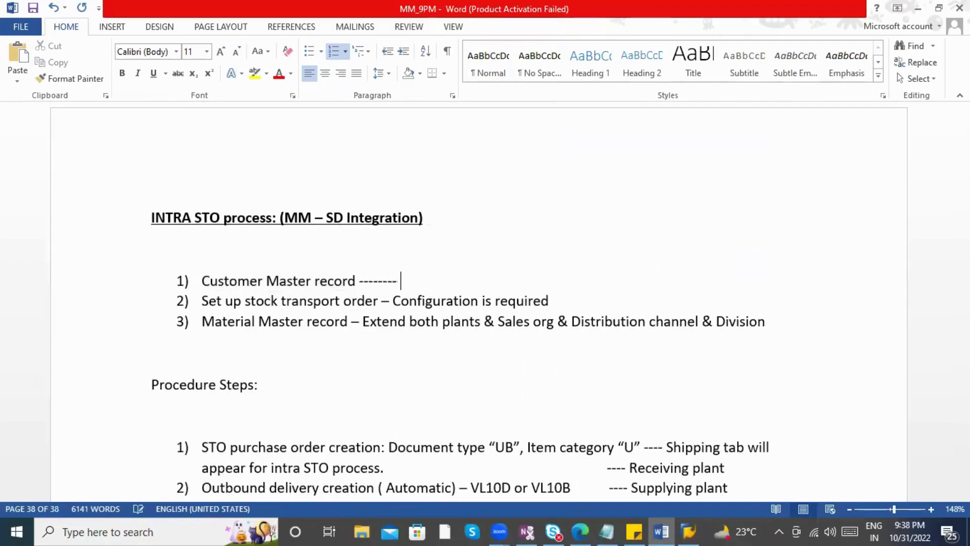
scroll(381, 348, "down", 2)
scroll(404, 338, "up", 1)
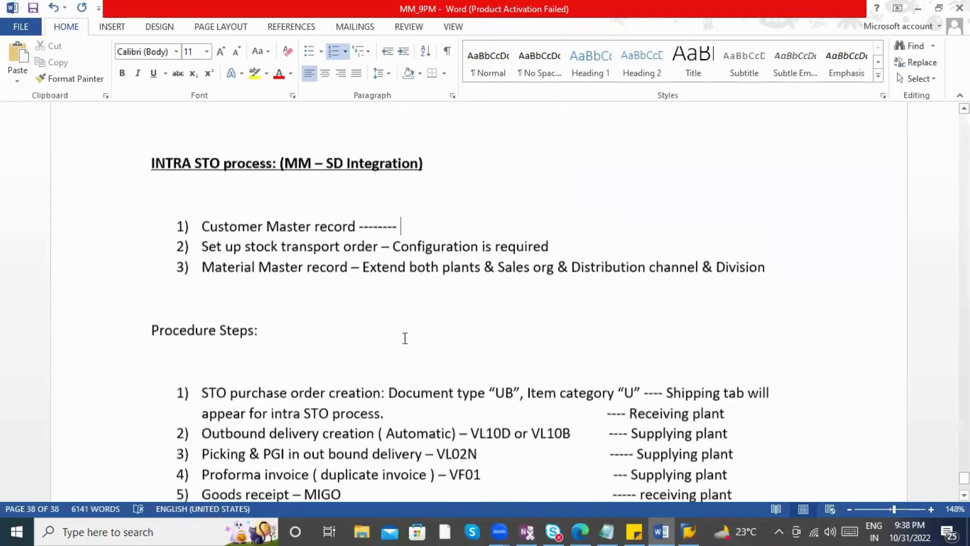
scroll(430, 307, "down", 1)
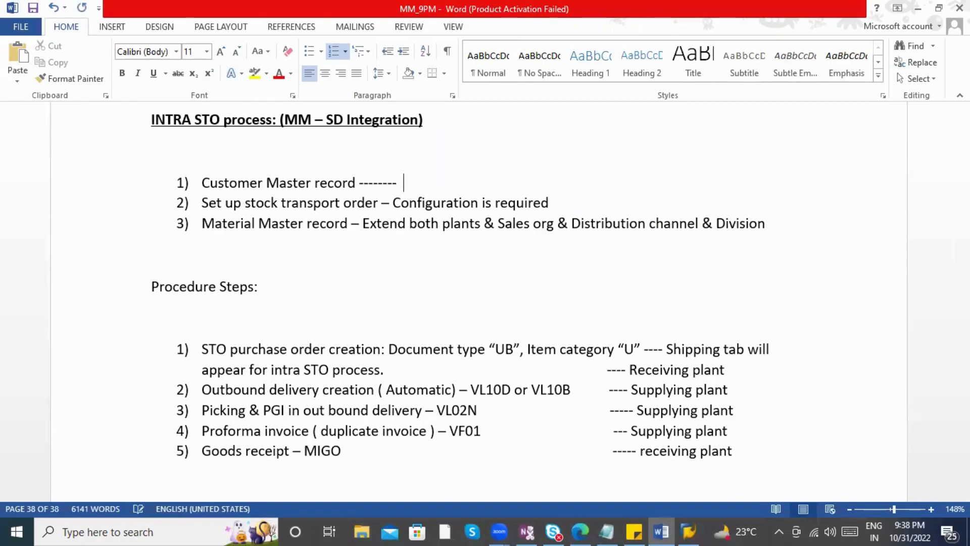
type("n sy")
key("BackSpace")
type("upplying pl")
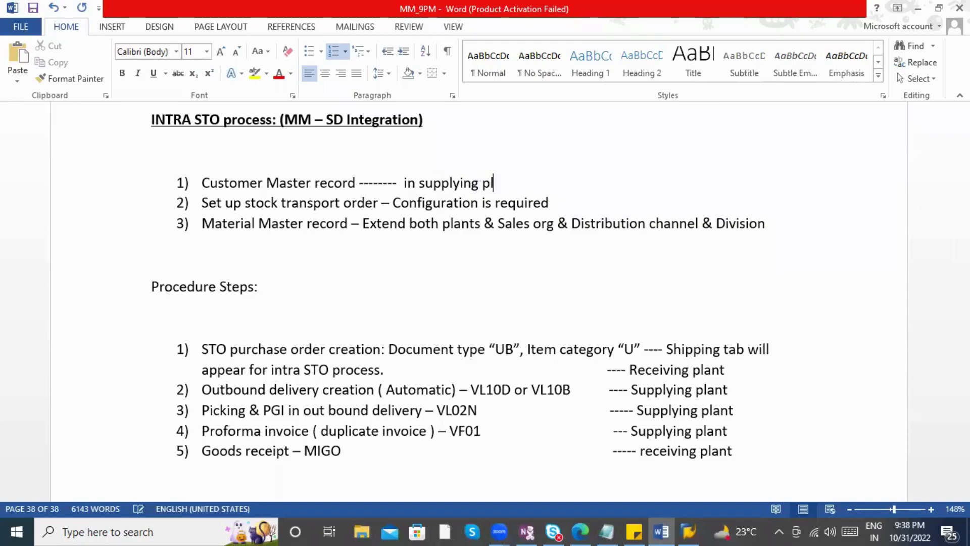
type("ant , I am a")
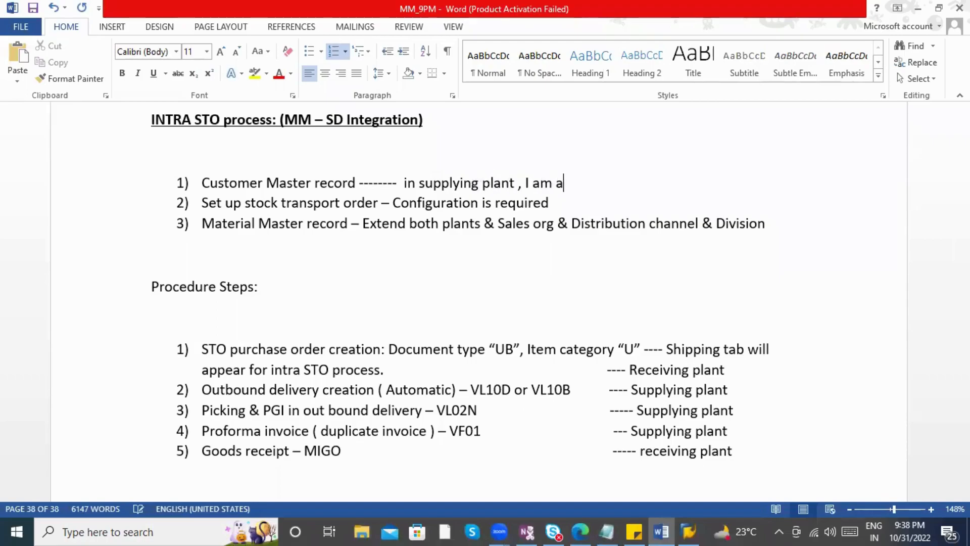
type("ssuming receiving plant is my customer")
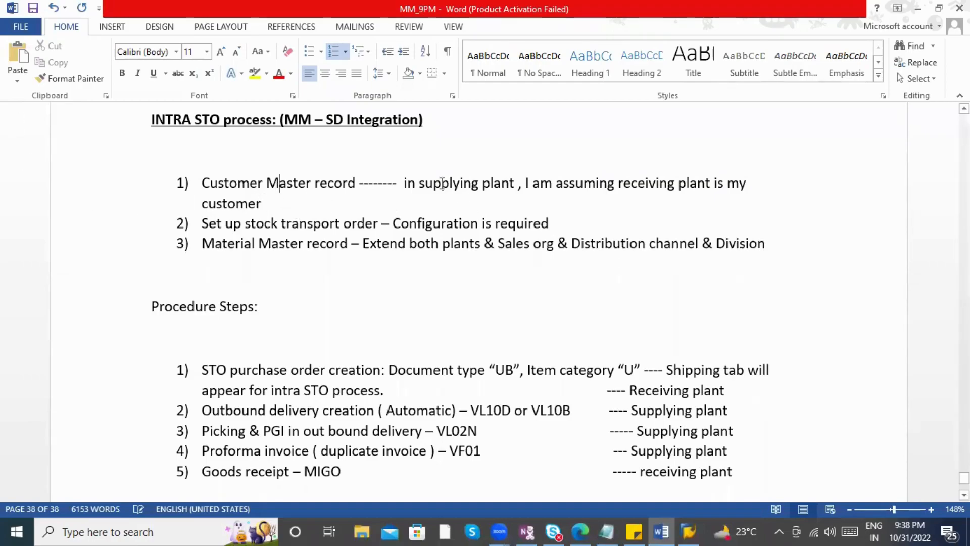
- Review the customer master record note on the supplying and receiving plants against the procedure steps
left_click_drag(405, 185, 501, 186)
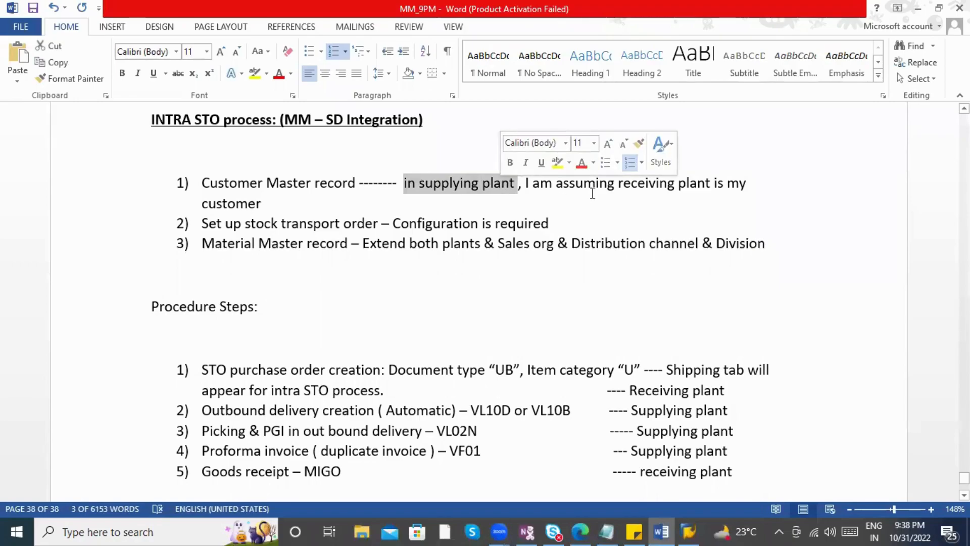
left_click_drag(203, 187, 360, 185)
left_click(649, 185)
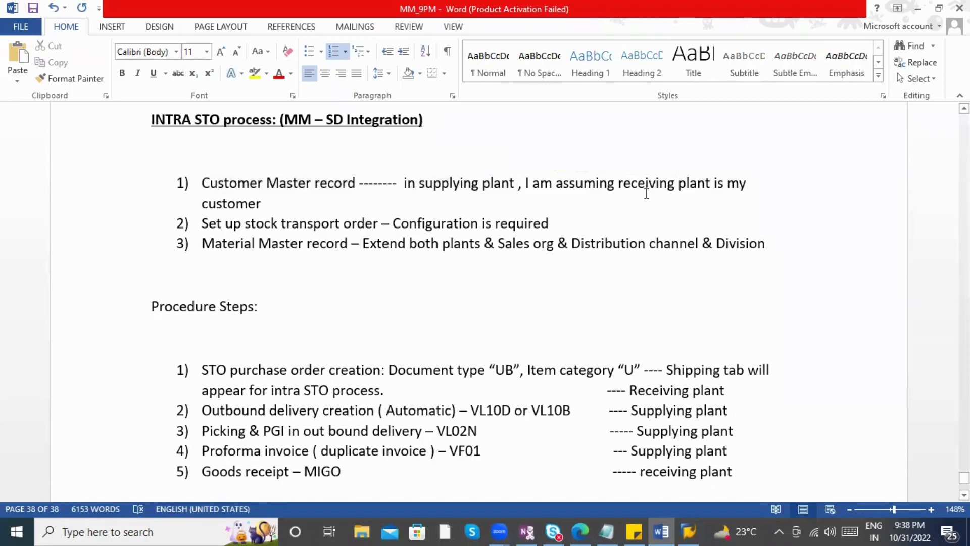
scroll(515, 228, "down", 2)
scroll(485, 219, "up", 1)
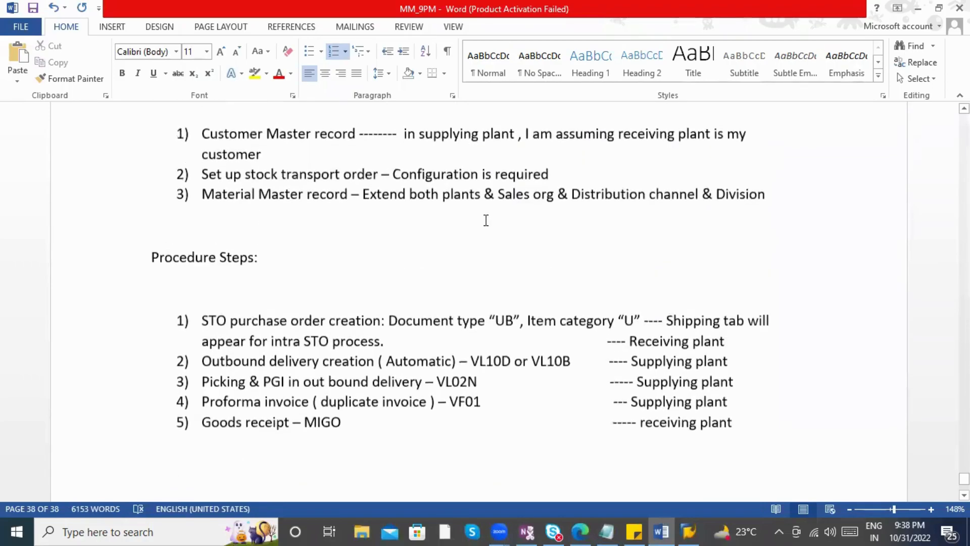
left_click(262, 154)
scroll(361, 210, "up", 2)
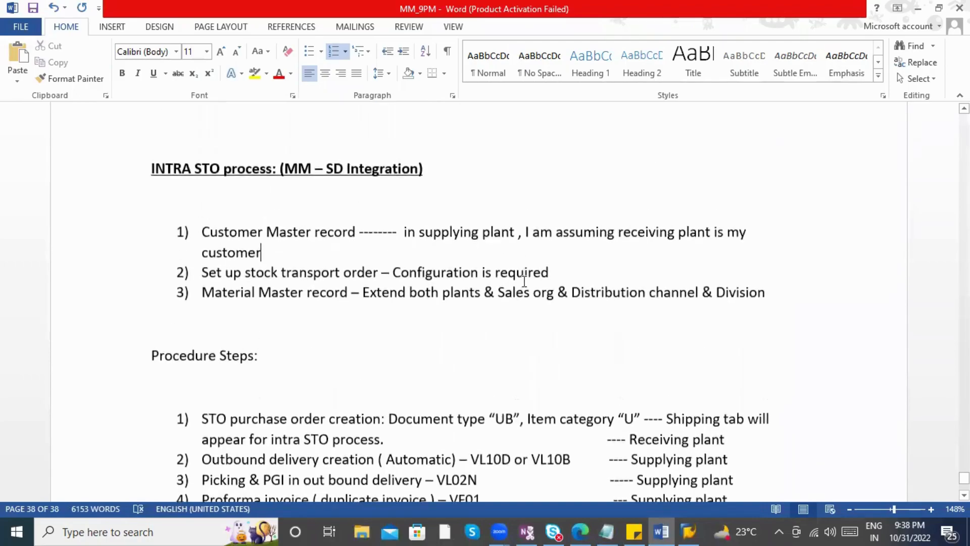
- Insert an unnumbered blank line beneath the "Set up stock transport order" prerequisite
left_click(563, 276)
key("Return")
key("BackSpace")
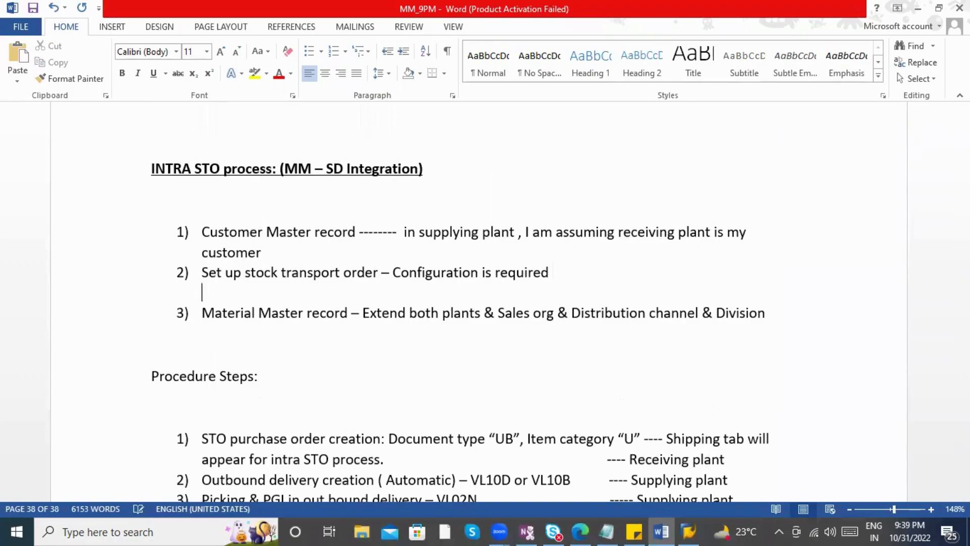
scroll(424, 300, "down", 4)
scroll(425, 300, "up", 4)
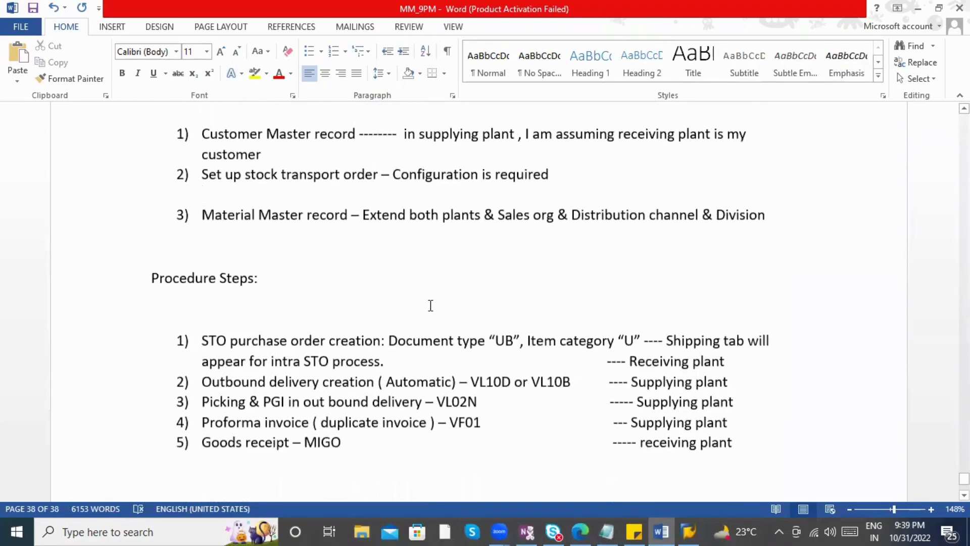
left_click(269, 216)
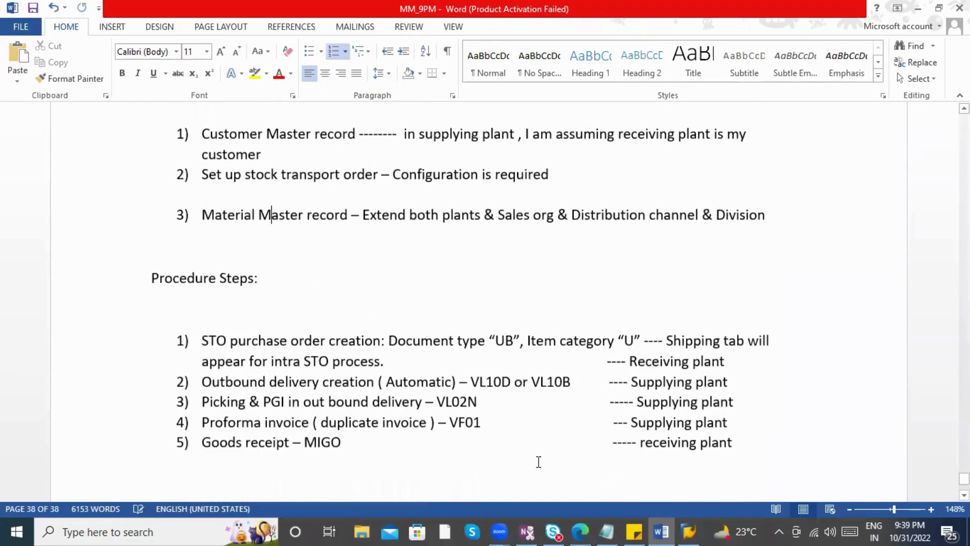
- Switch to SAP and log on to client 800 with the user ID and account password
left_click(690, 531)
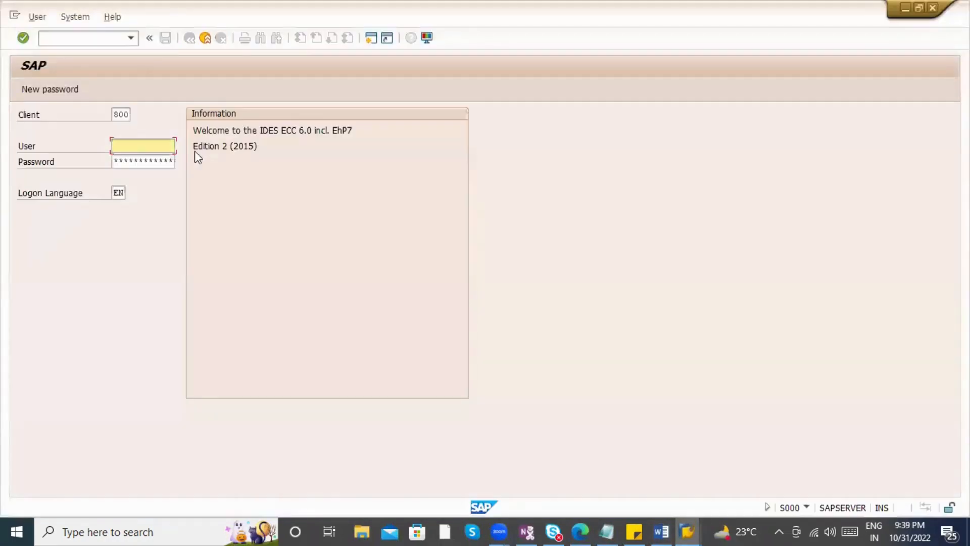
left_click(152, 146)
left_click(151, 157)
key("Tab")
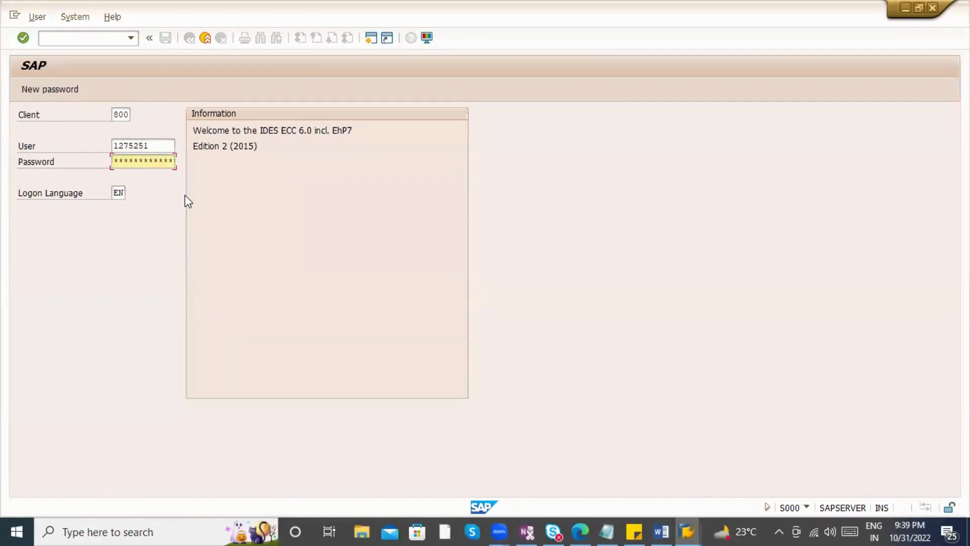
key("Return")
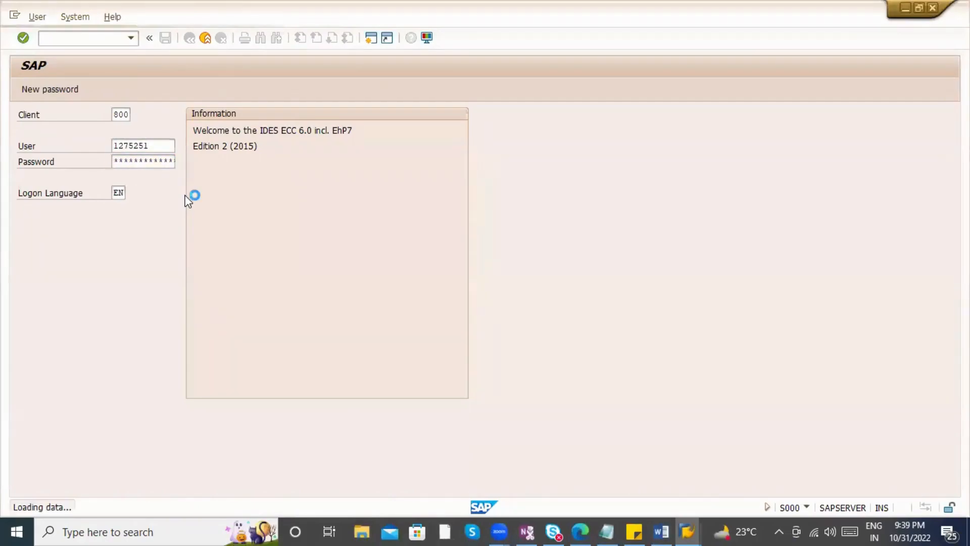
type("me2")
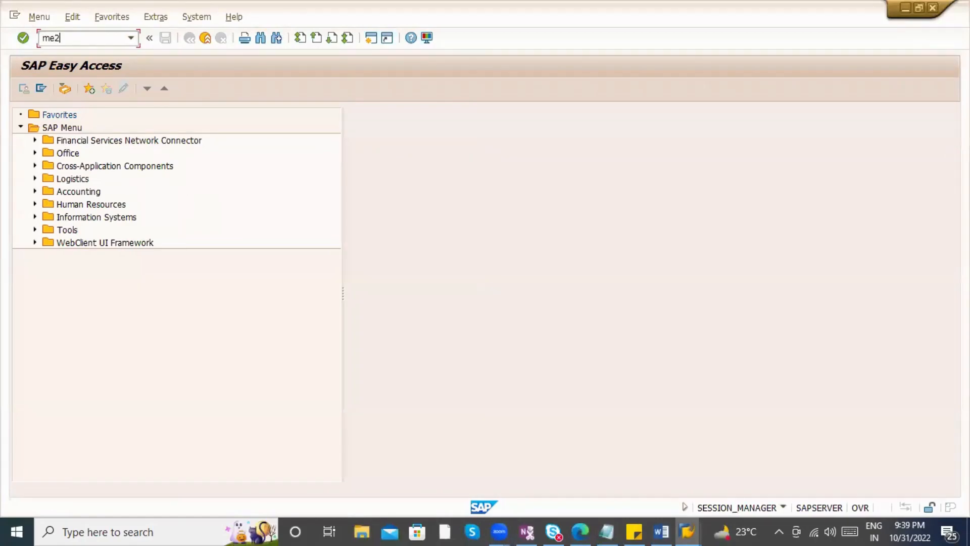
type("1n")
key("Return")
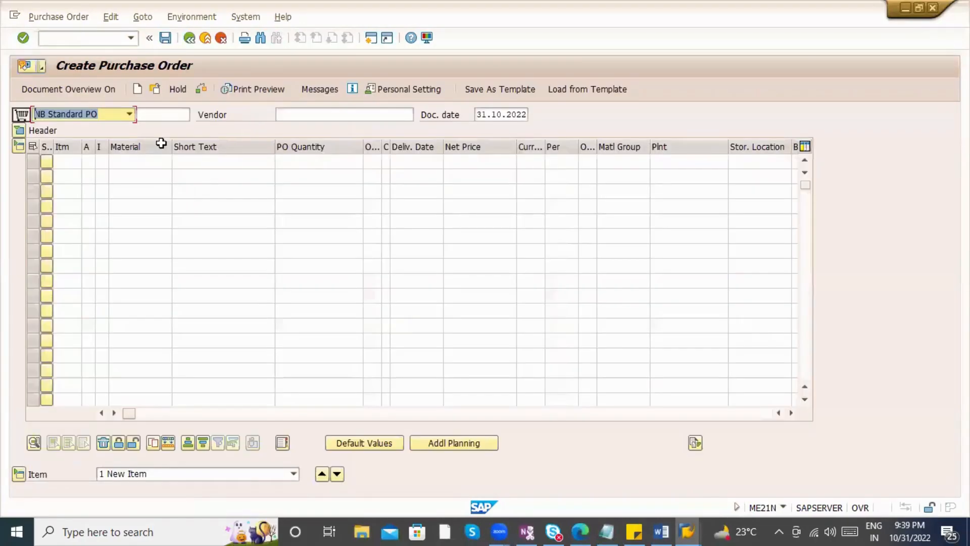
- Open the purchase order display transaction ME23N and reload the last standard purchase order
left_click(87, 36)
type("/")
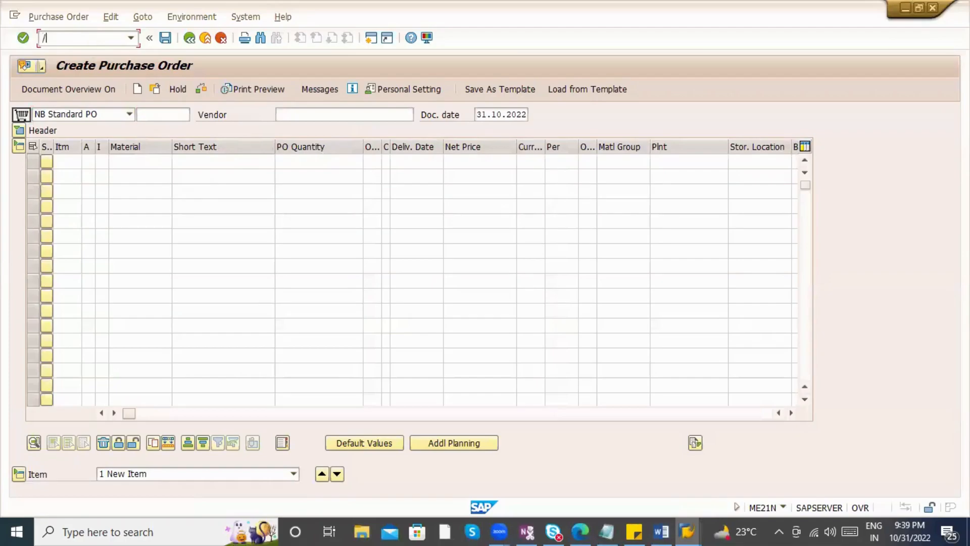
type("nme23n")
key("Return")
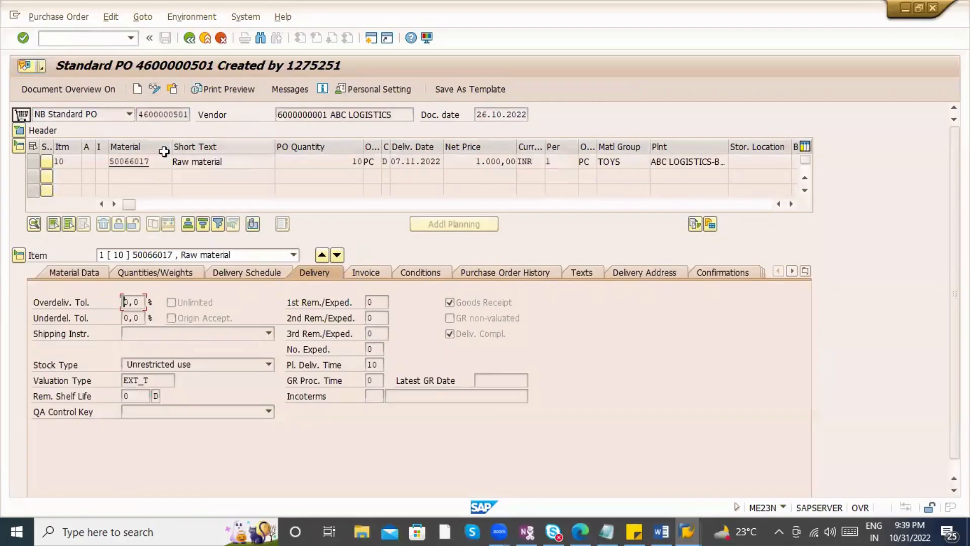
left_click(172, 89)
key("Return")
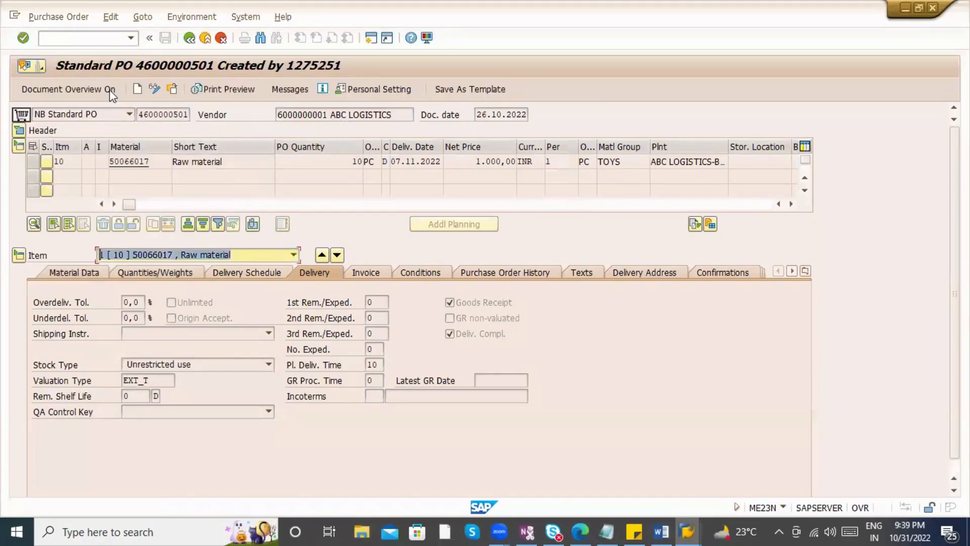
- Run the materials list in transaction MM60 for material 50066016
left_click(102, 38)
type("/")
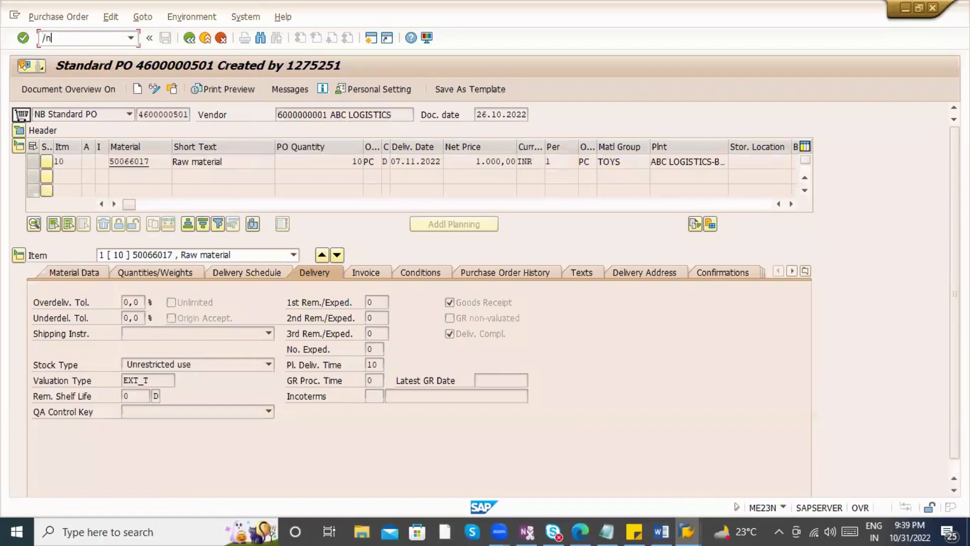
type("nmm60")
key("Return")
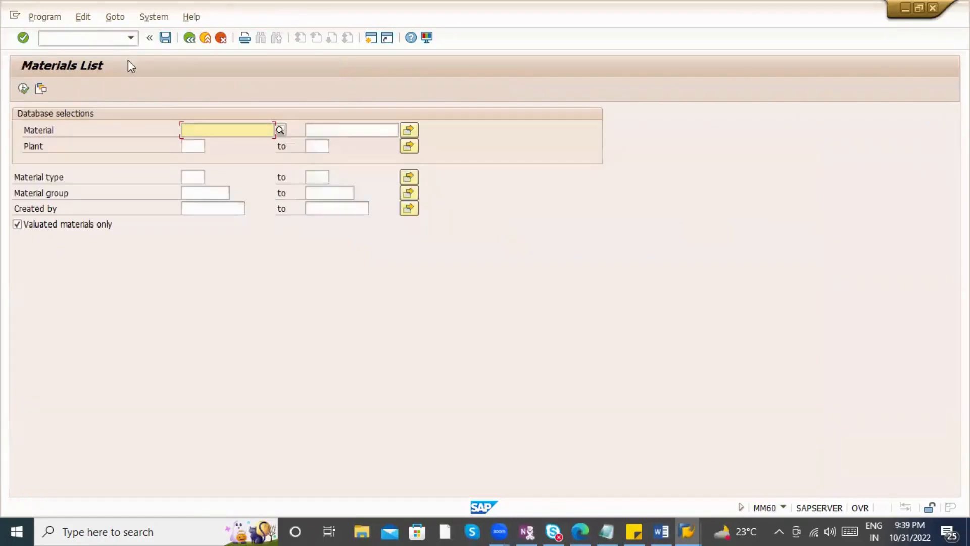
left_click(268, 131)
left_click(277, 142)
left_click(24, 88)
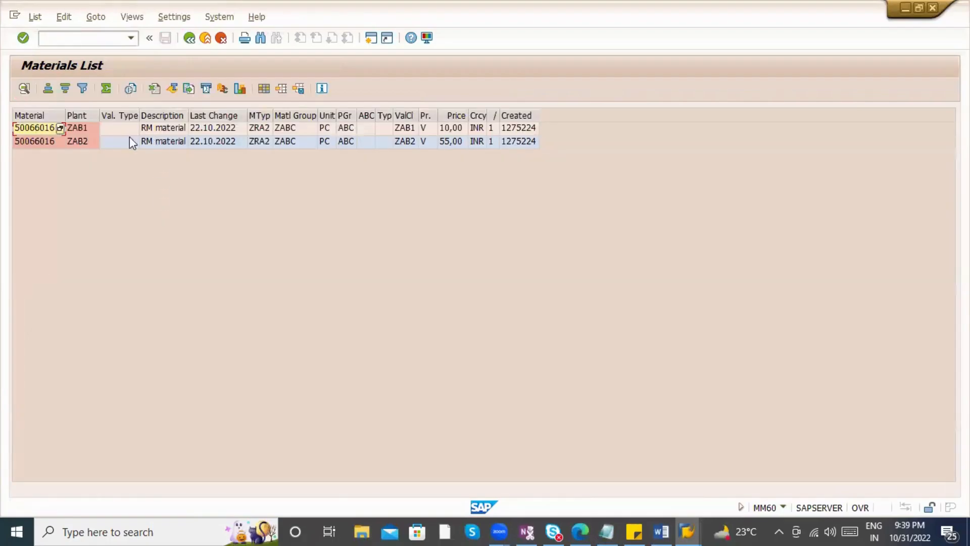
left_click(80, 130)
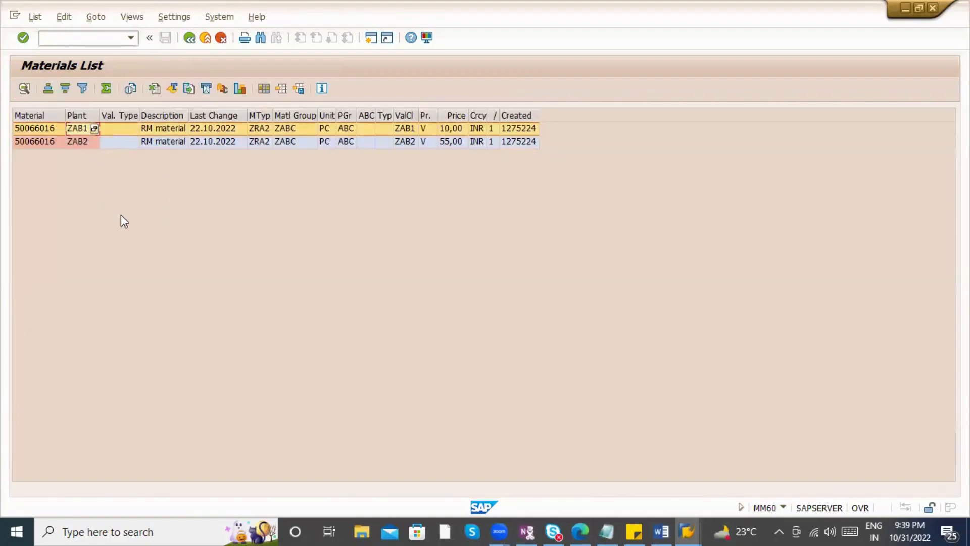
key("alt+Tab")
key("alt+Tab")
key("alt+Tab")
key("Tab")
key("Left")
key("Left")
- Open the material creation transaction MM01 in a new session and enter material 50066016, accepting the copied industry sector and material type
left_click(55, 38)
type("/omm0")
key("Return")
left_click(41, 128)
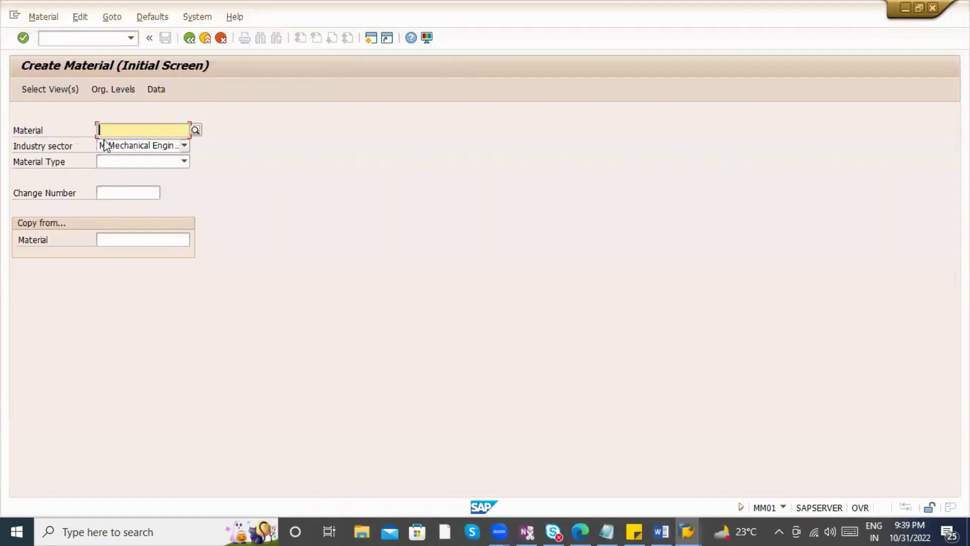
type("50066016")
key("Return")
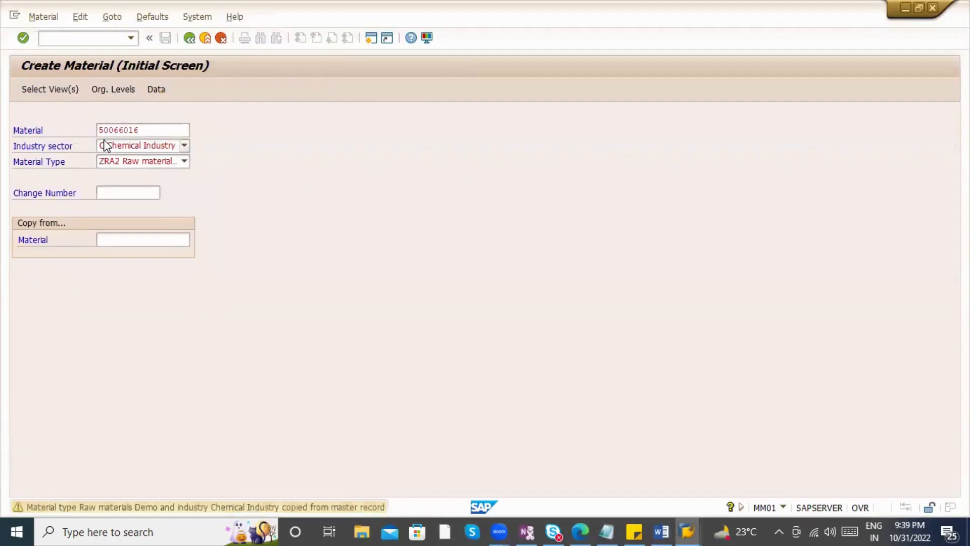
key("Return")
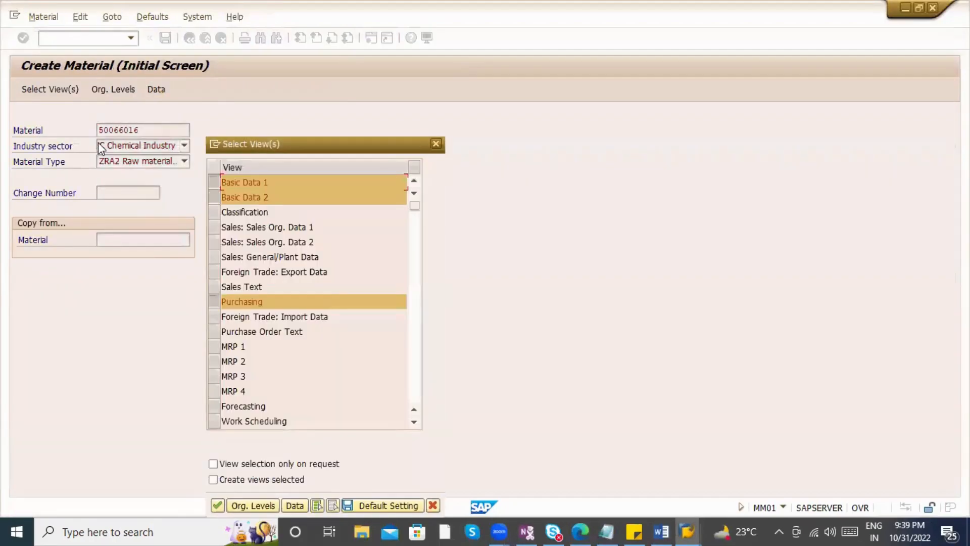
- Deselect all views and select only Sales Org. Data 1, Sales Org. Data 2 and Sales: General/Plant Data for the material
left_click(333, 505)
left_click_drag(213, 256, 215, 227)
key("Return")
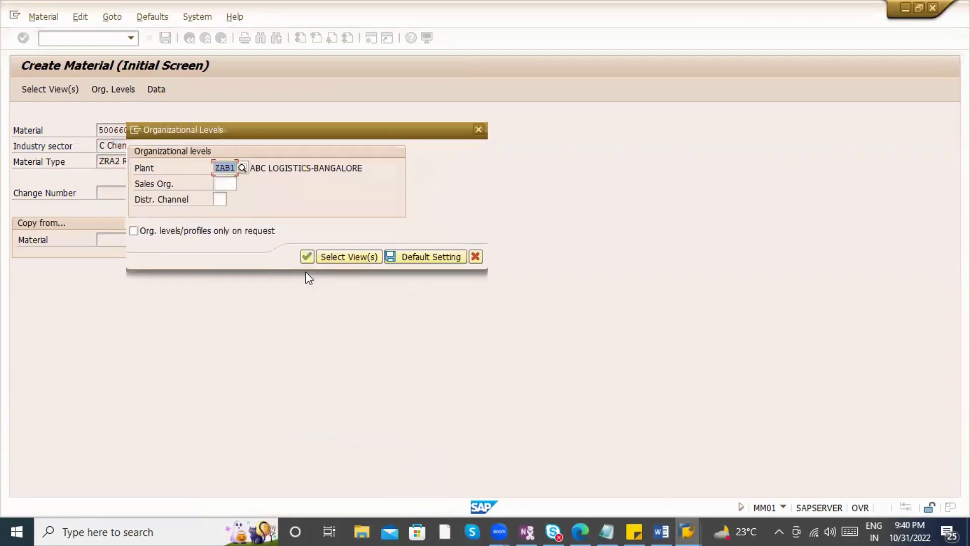
- Set the organizational levels to sales organization ZAB1 and distribution channel ZA, and enter division ZA for the material
left_click(234, 185)
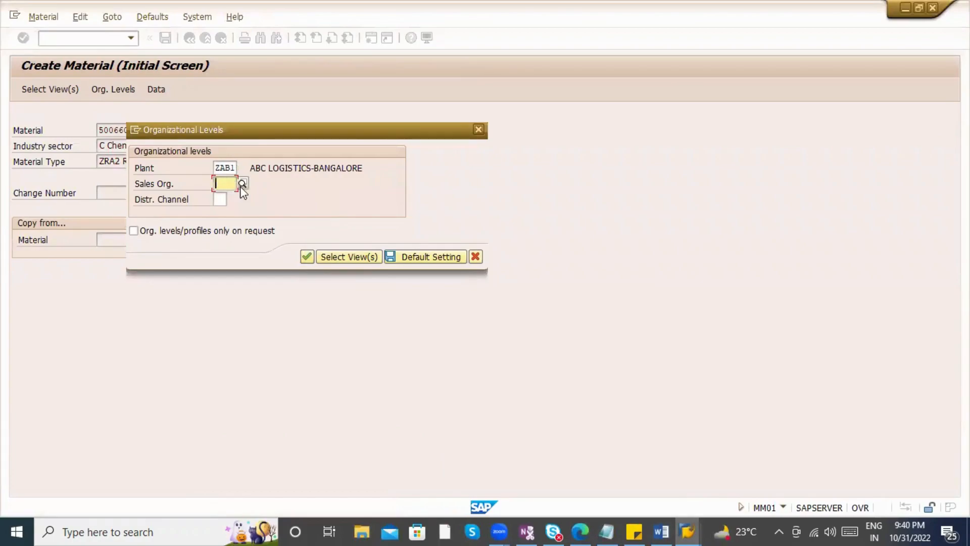
type("ZAB")
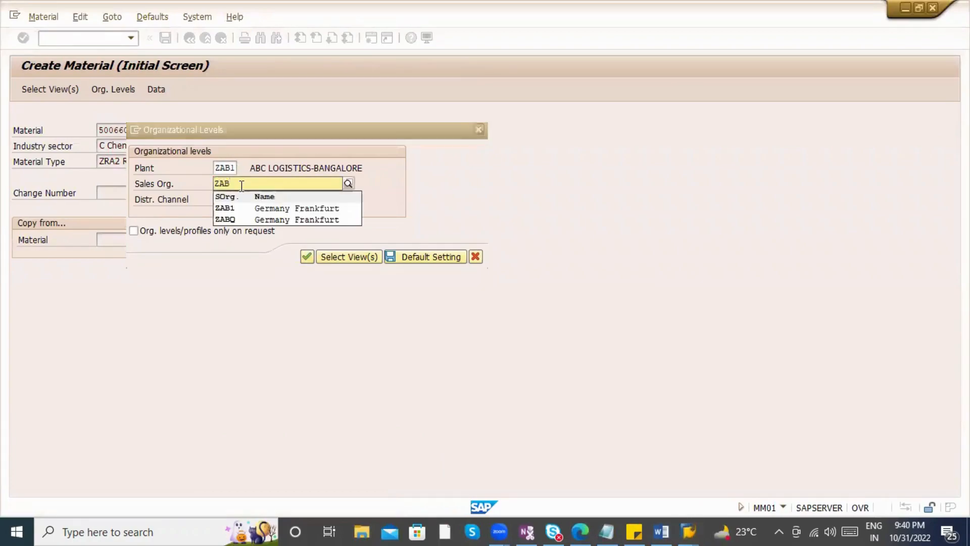
left_click(225, 208)
left_click(221, 200)
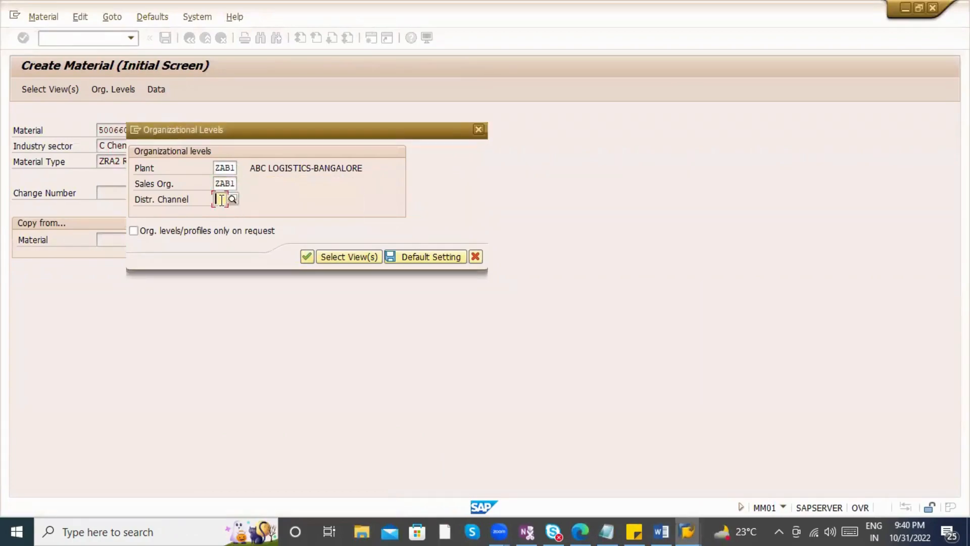
type("ZA")
left_click(234, 224)
left_click(309, 259)
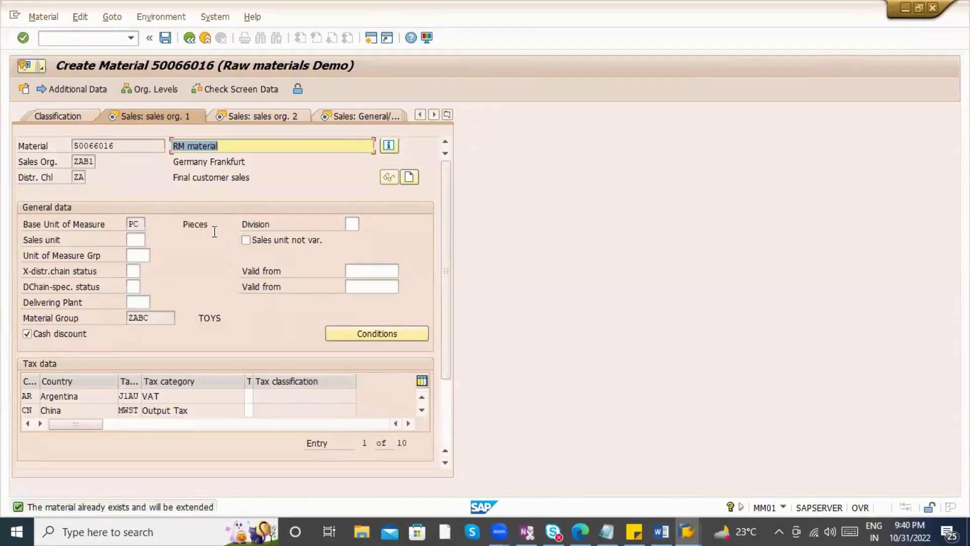
left_click(356, 225)
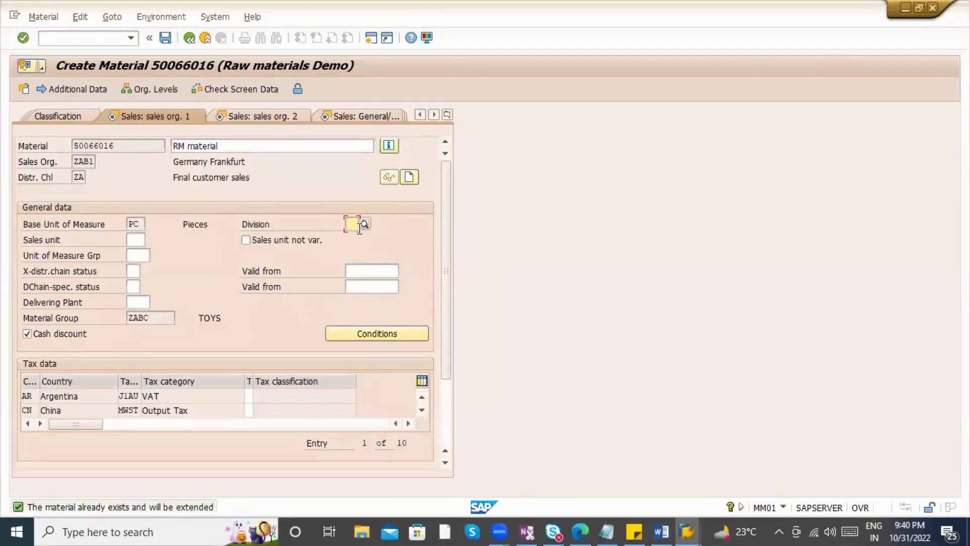
type("ZA")
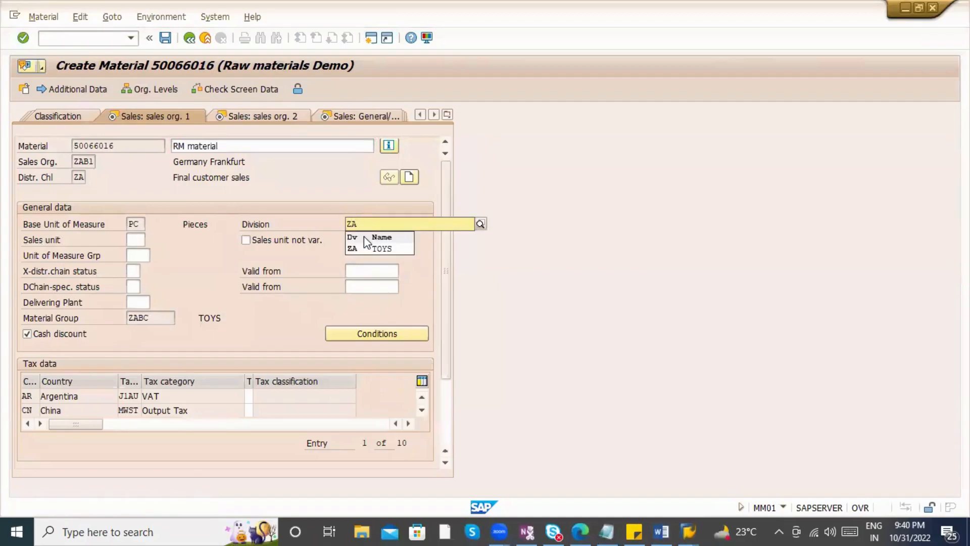
- Switch to Word, highlight the sales org, distribution channel and division part of the material master prerequisite, and return to SAP
key("alt+Tab")
key("alt+Tab")
key("alt+Tab")
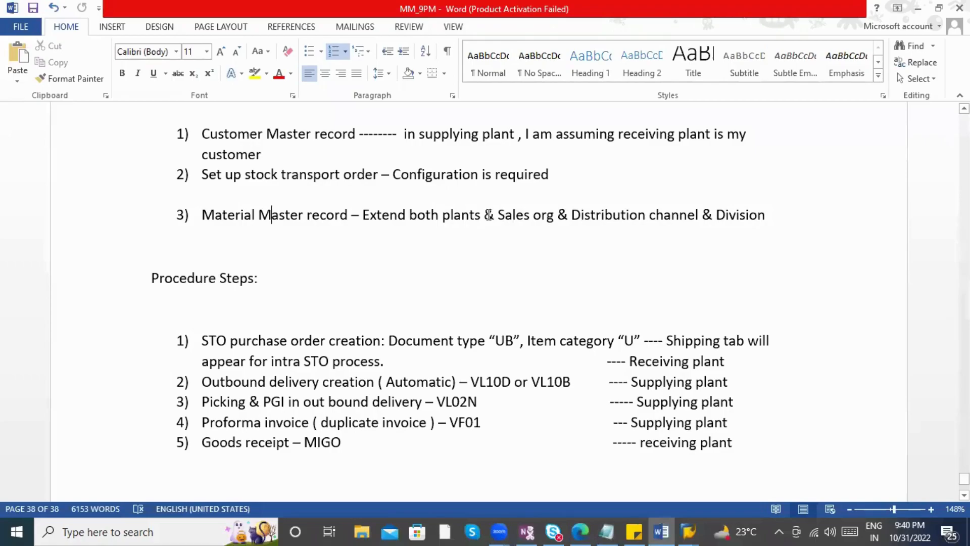
left_click_drag(494, 215, 733, 210)
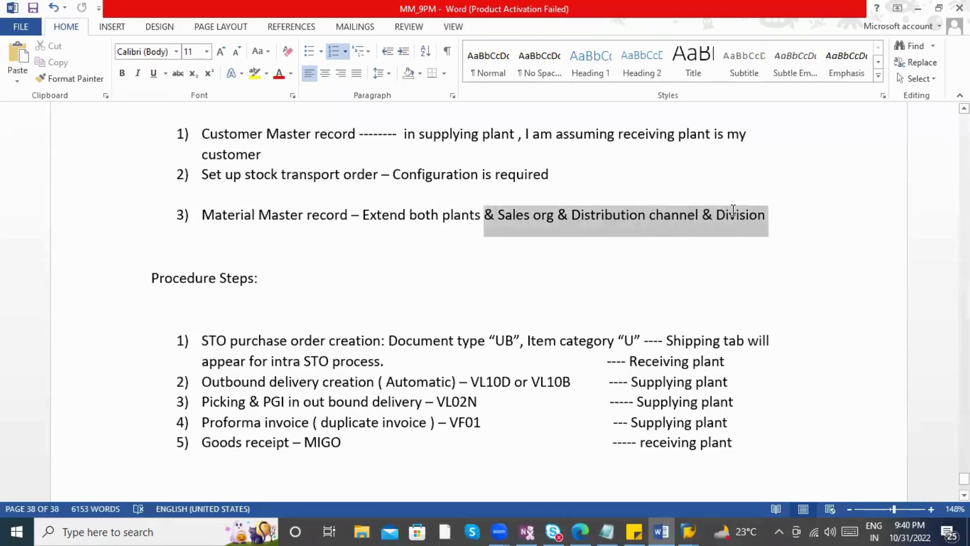
key("alt+Tab")
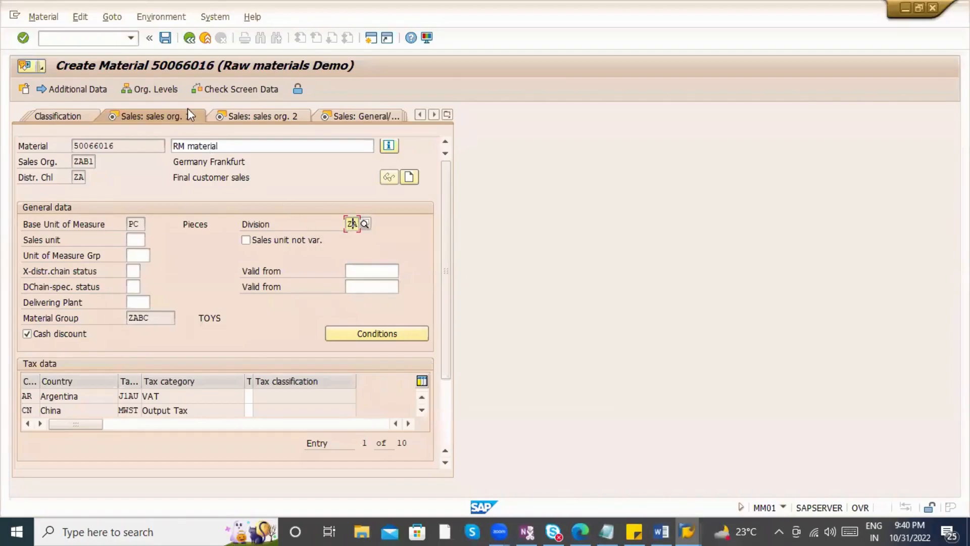
- Set the tax classification to 1 for Argentina, China and Germany, and to 0 for all remaining country entries
left_click(197, 90)
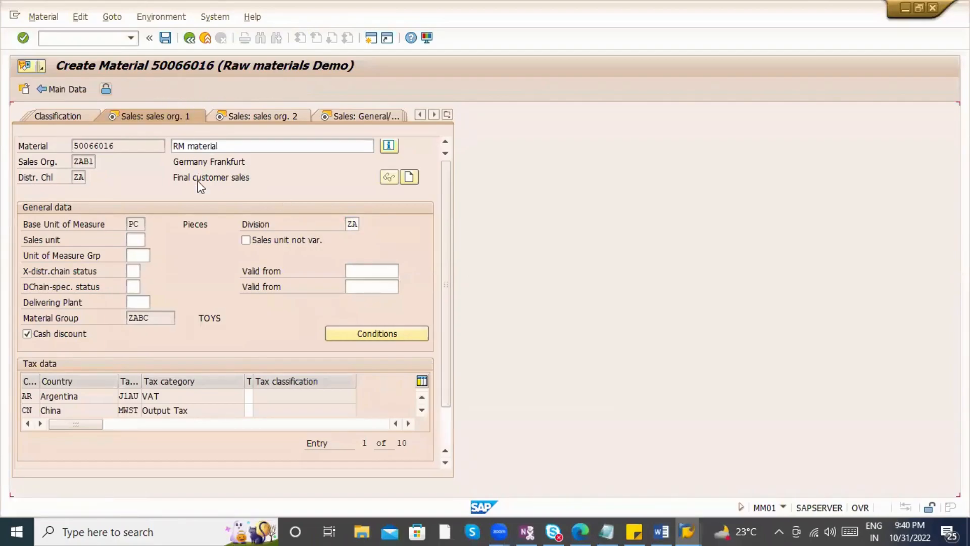
type("1")
key("Return")
type("1")
key("Return")
type("1")
key("Return")
type("0")
key("Return")
type("0")
key("Return")
type("0")
key("Return")
type("0")
key("Return")
type("0")
key("Return")
key("Return")
type("0")
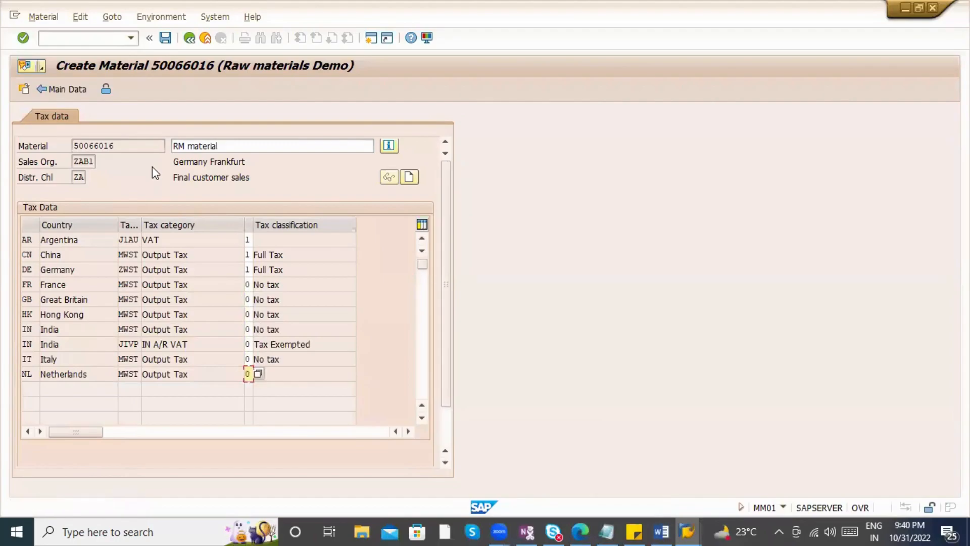
key("Return")
type("0")
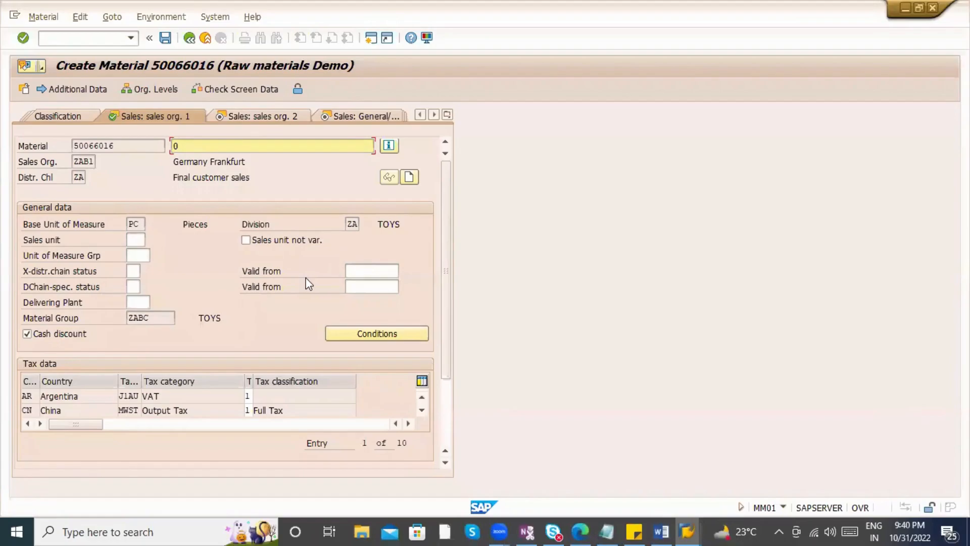
- Set both the item category group and the general item category group to NORM in the second sales organization view
key("Return")
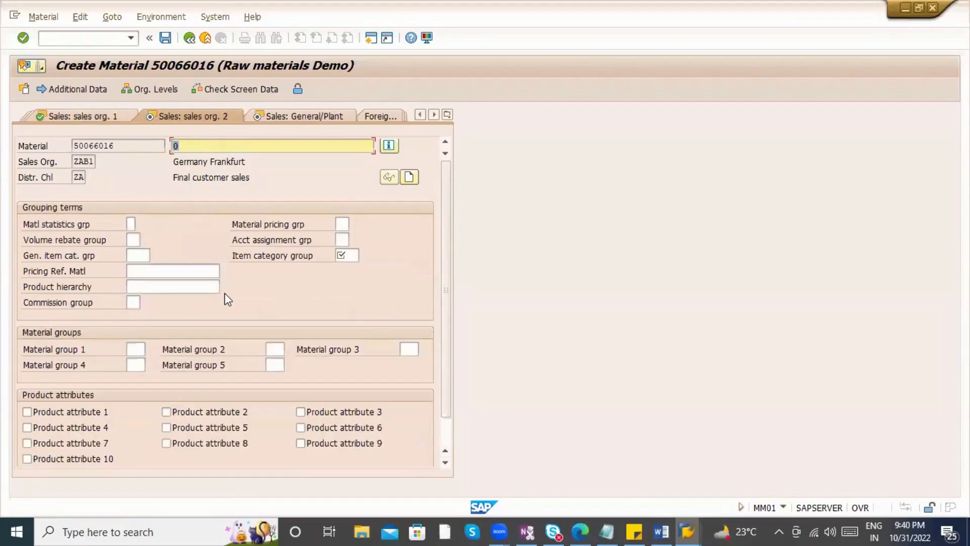
left_click(339, 256)
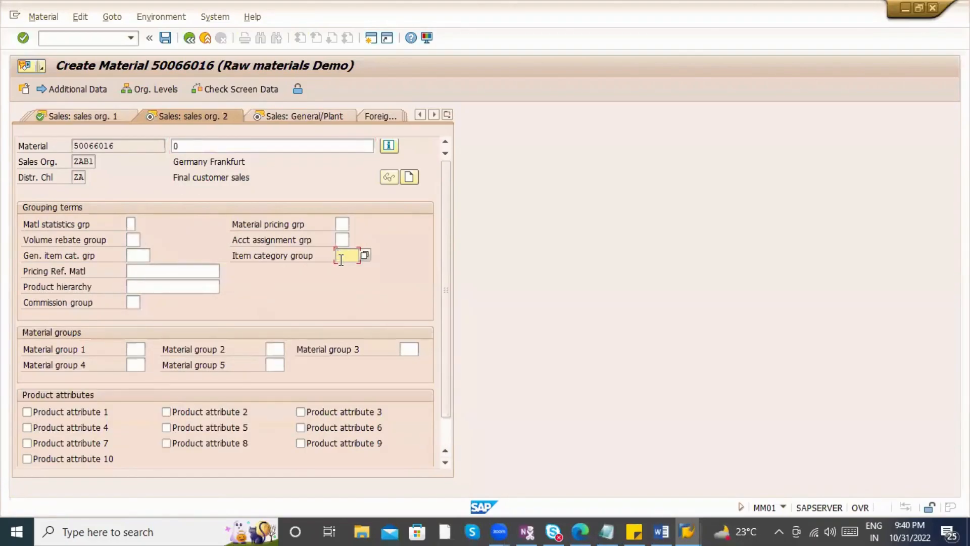
type("NORM")
key("Return")
key("Tab")
type("NOR")
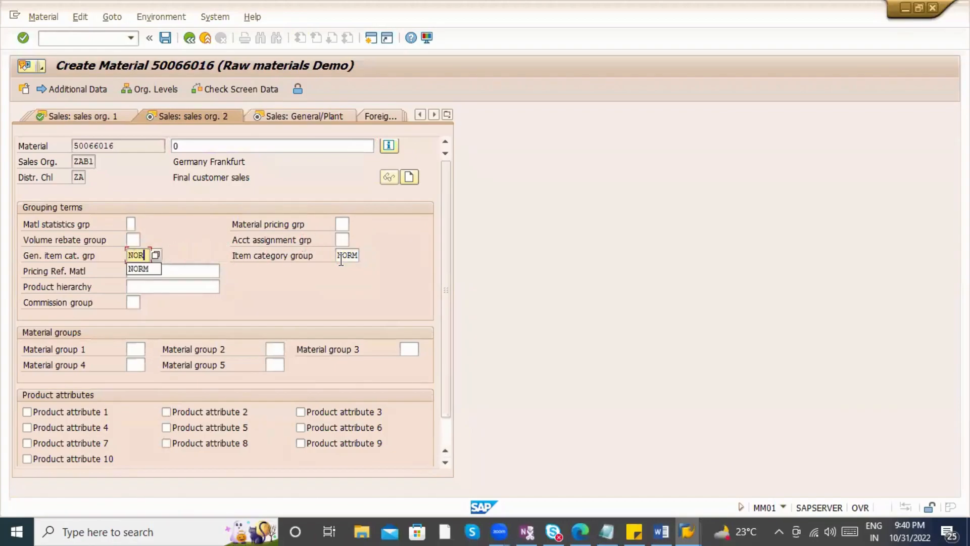
type("M")
key("Return")
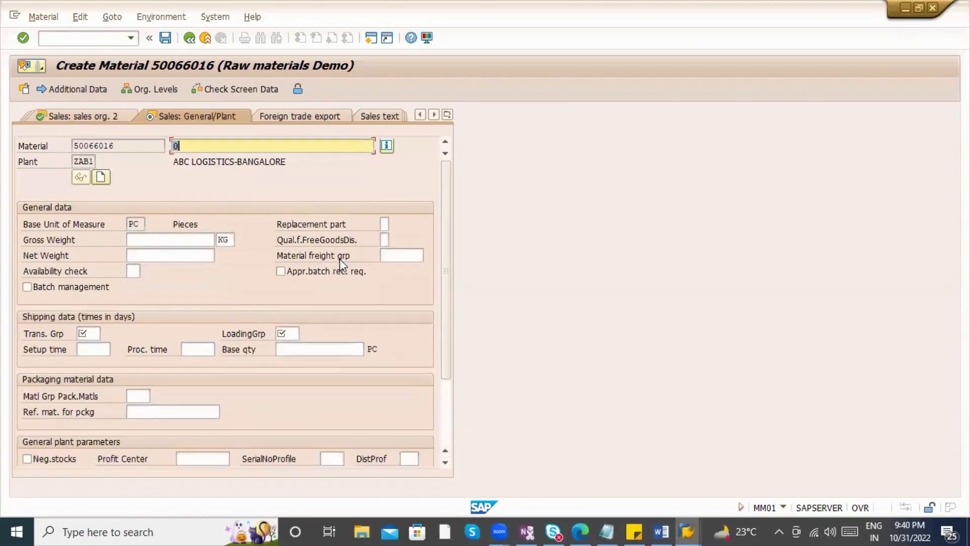
- Set the transportation group and the loading group to 0001 in the shipping data for plant ZAB1
key("Tab")
key("Tab")
key("Tab")
key("Tab")
key("Tab")
key("Tab")
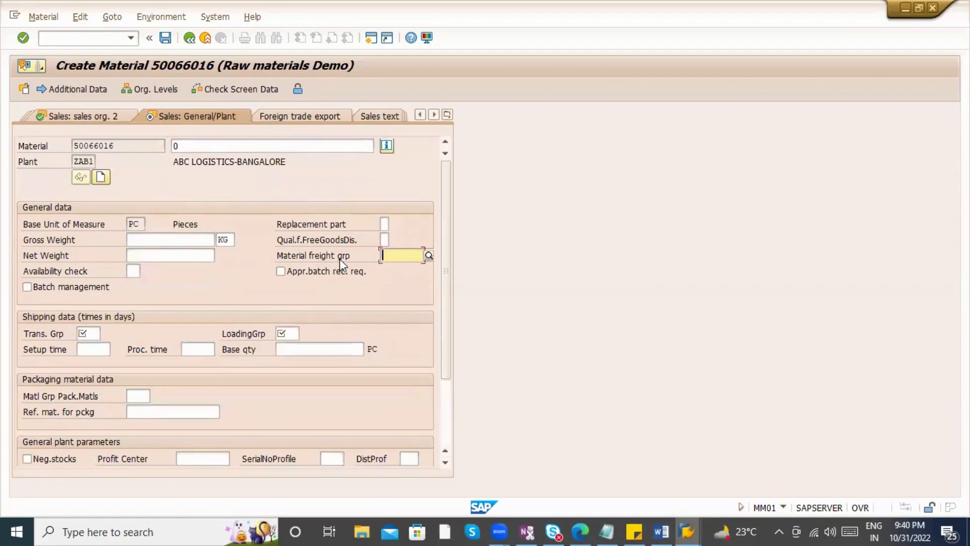
key("Tab")
key("Tab")
key("Tab")
type("0001")
key("Tab")
type("0001")
key("Tab")
- Review the possible entries for the transportation group and the loading group, keeping 0001 for both
left_click(92, 330)
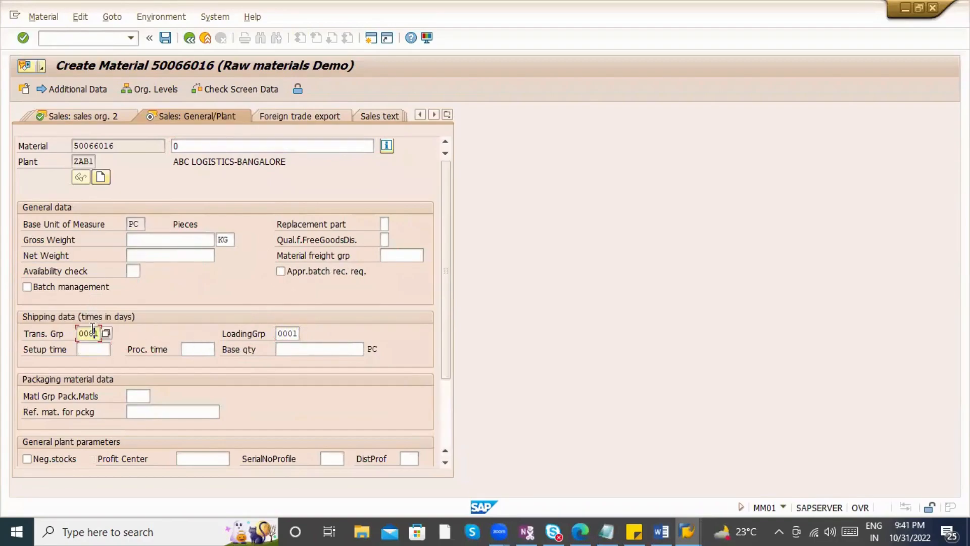
left_click(103, 334)
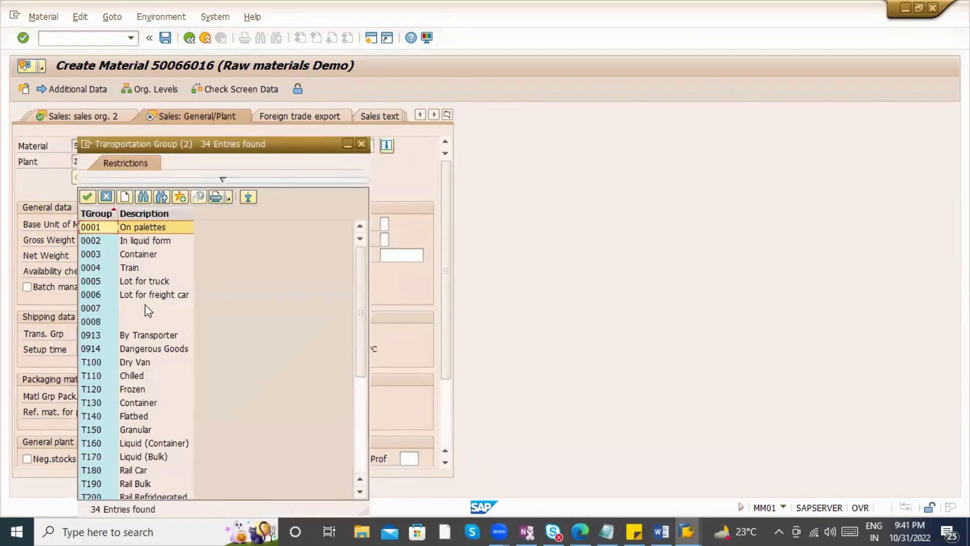
key("Return")
left_click(295, 335)
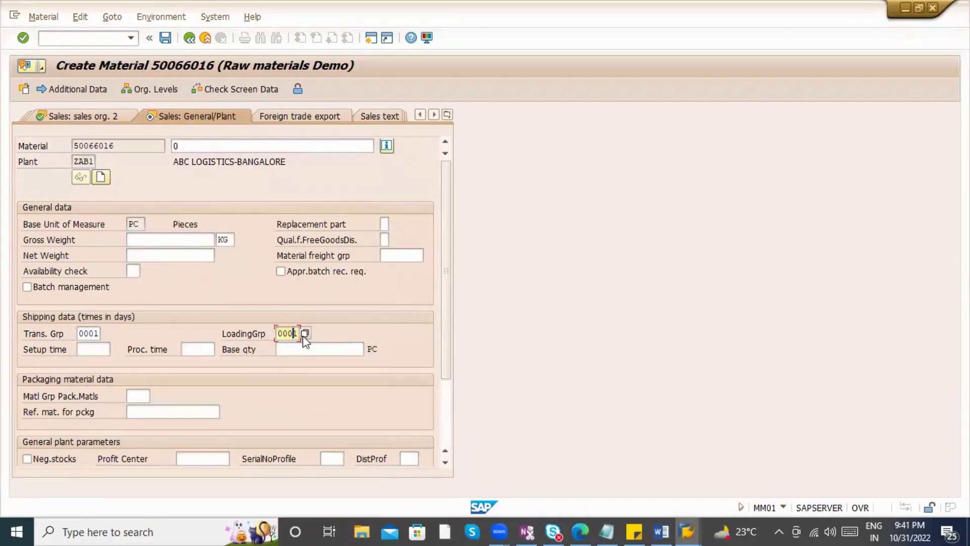
left_click(303, 334)
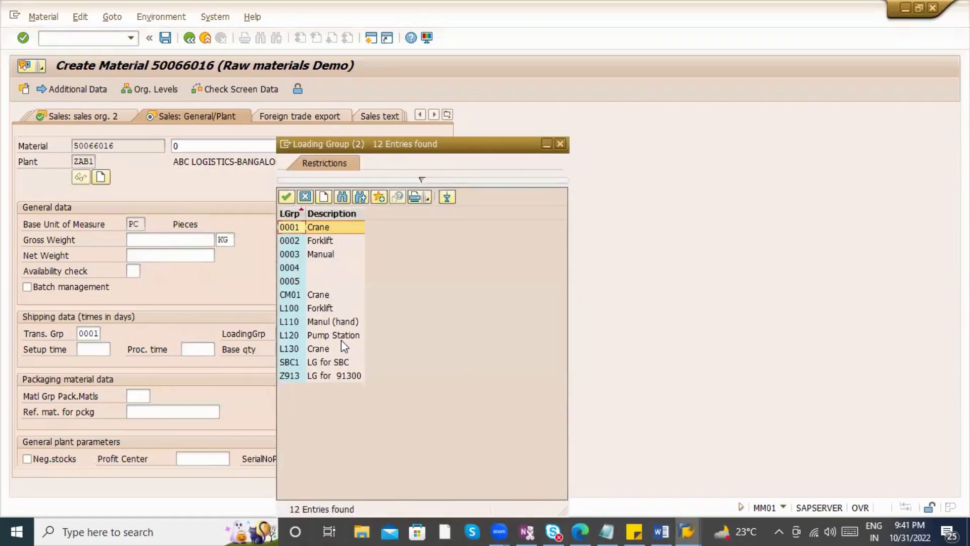
key("Return")
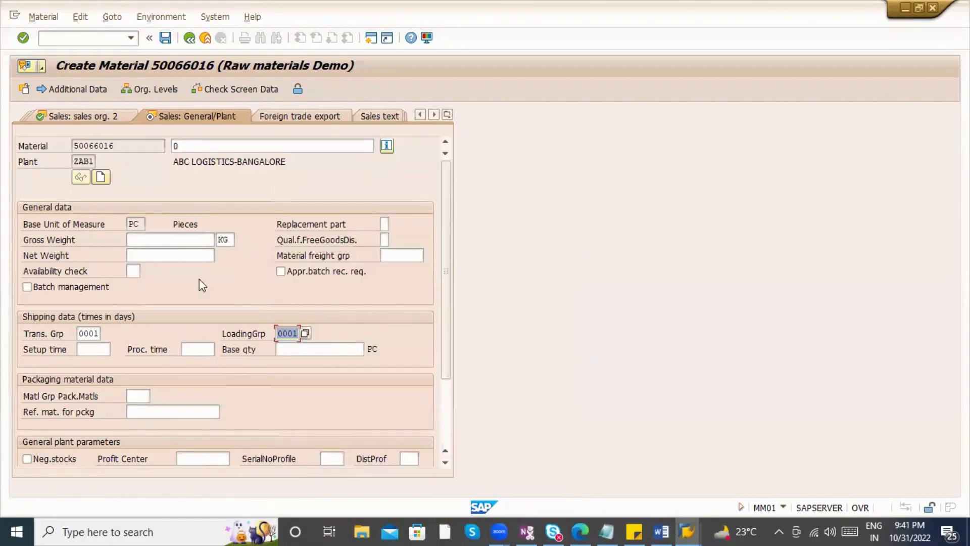
- Set the availability check to 02 and cancel the save prompt to stay in the material record
left_click(130, 270)
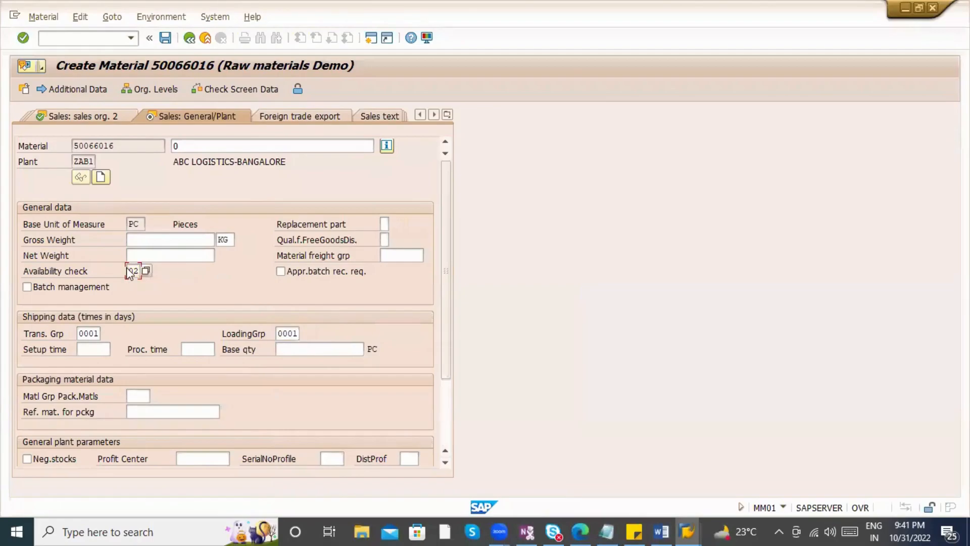
key("Return")
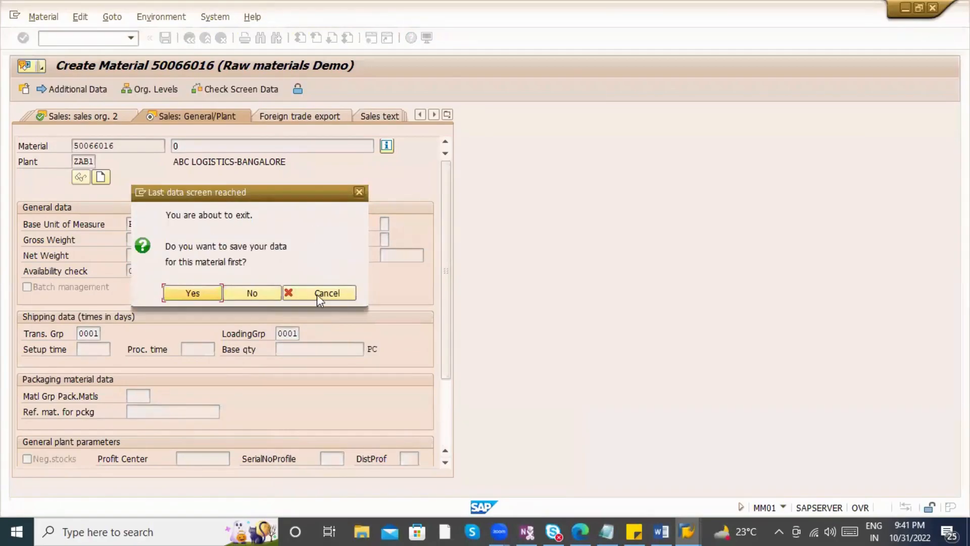
left_click(315, 298)
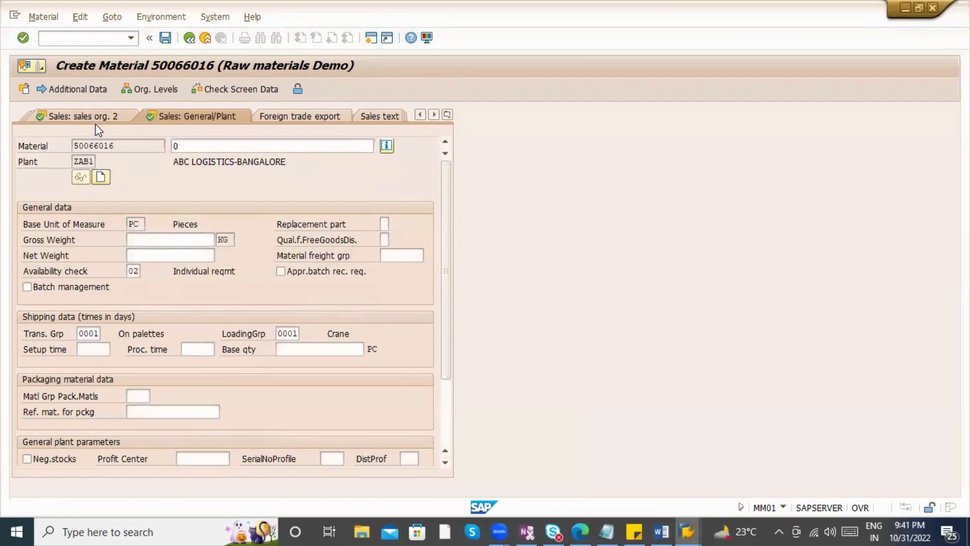
- Review the division, item category groups and tax data in the two sales organization views
left_click(95, 120)
left_click(97, 118)
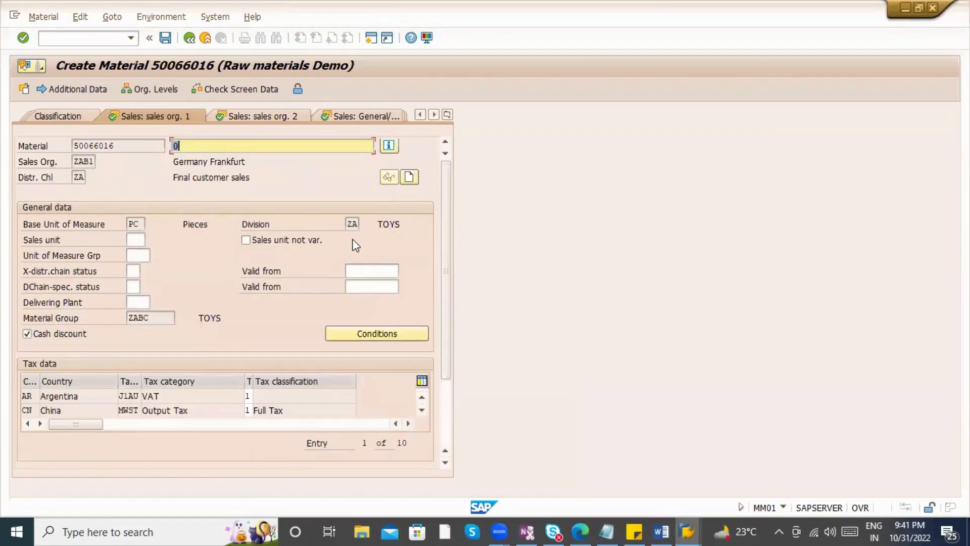
double_click(352, 223)
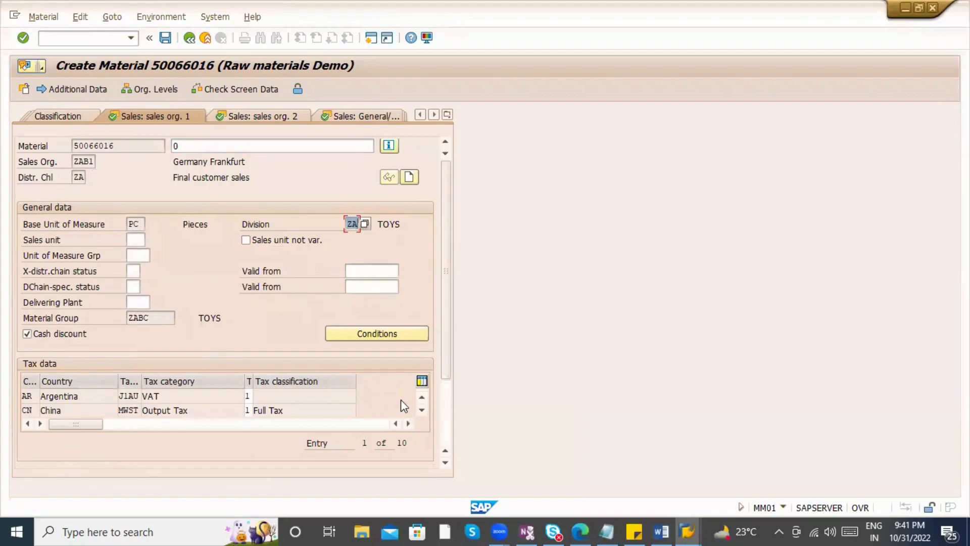
key("Return")
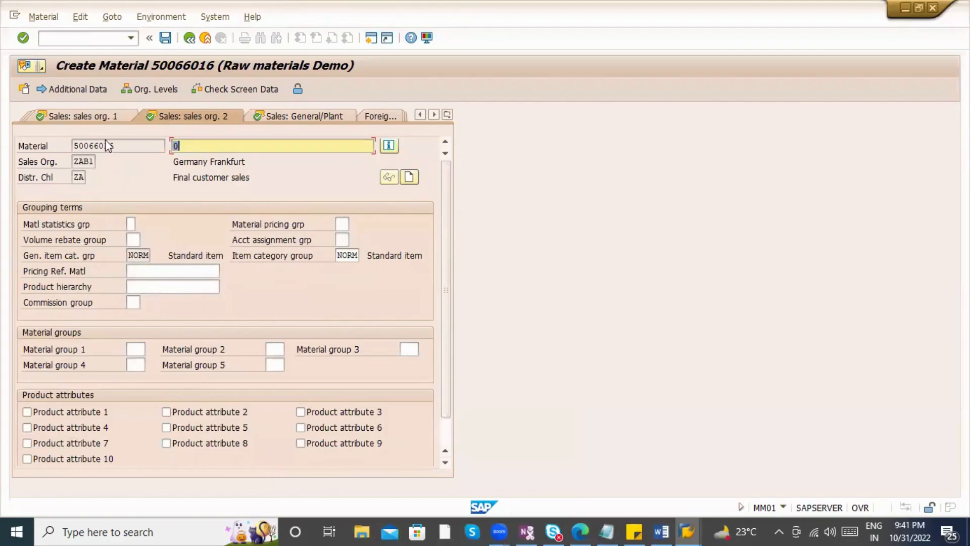
left_click(107, 115)
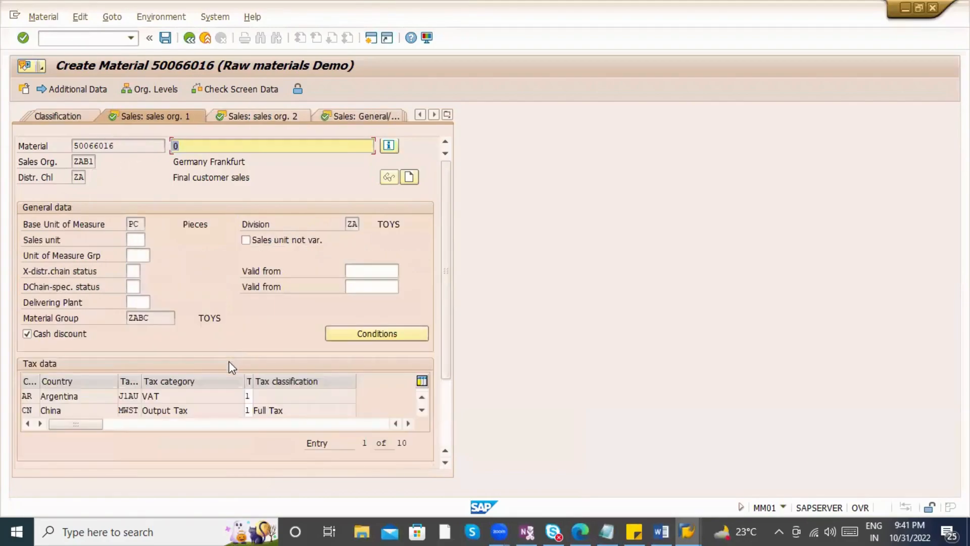
left_click(76, 396)
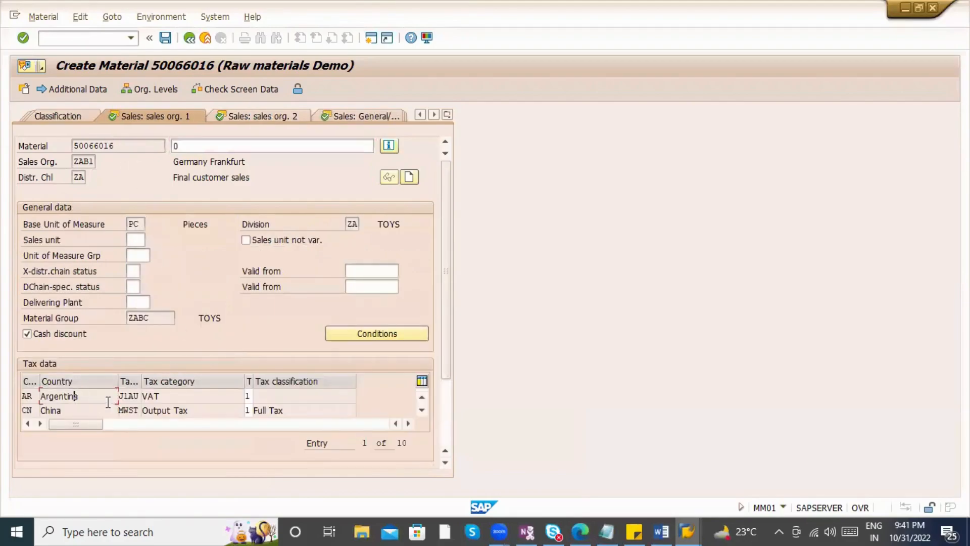
- Check the tax classifications by country and both item category groups for sales organization ZAB1
left_click(188, 410)
left_click(421, 409)
left_click(421, 409)
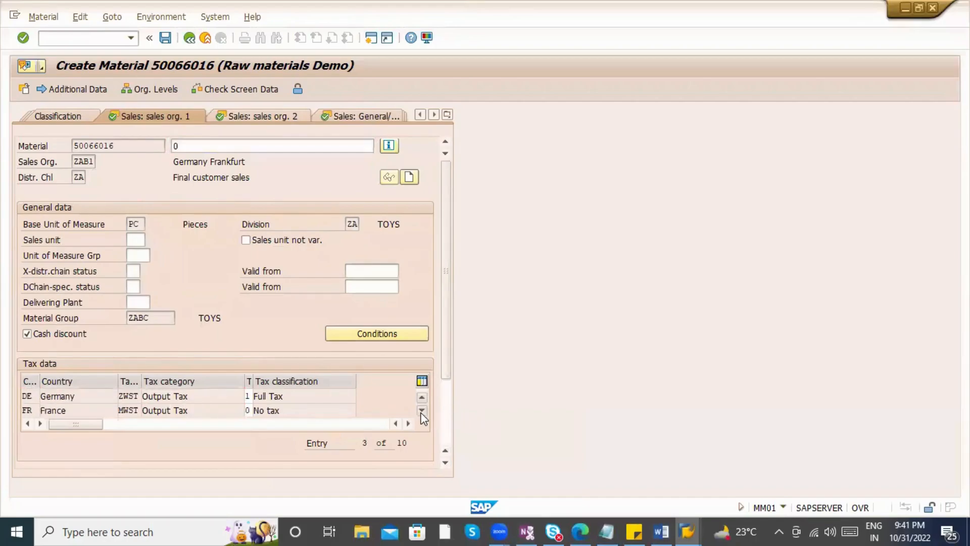
left_click(422, 409)
left_click(270, 121)
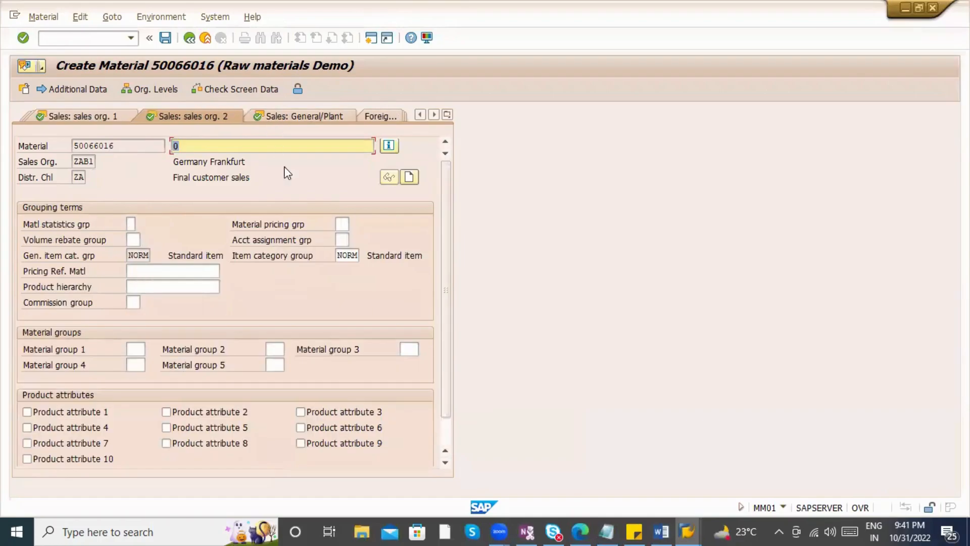
left_click(130, 253)
left_click(339, 251)
key("Return")
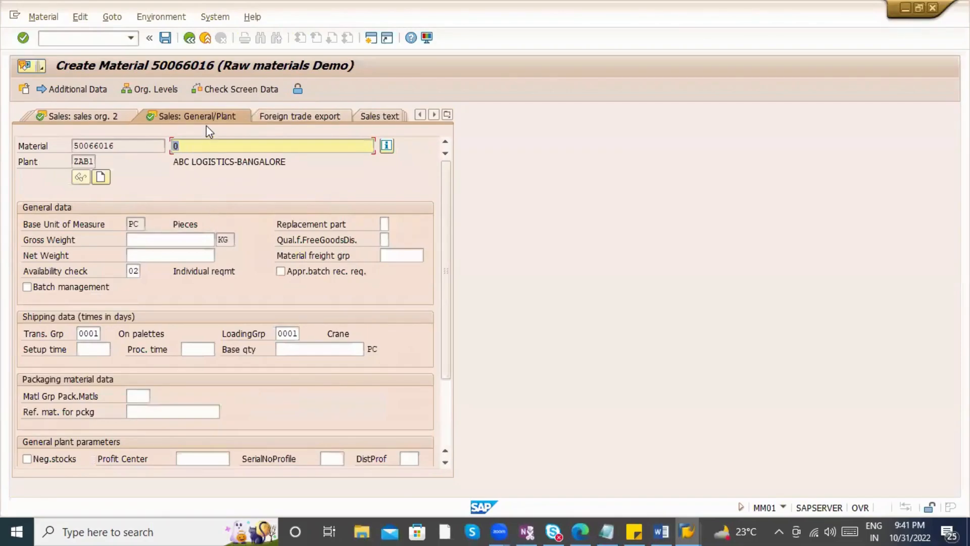
- Examine the availability check, transportation group and loading group in the general plant data for ZAB1
left_click(132, 272)
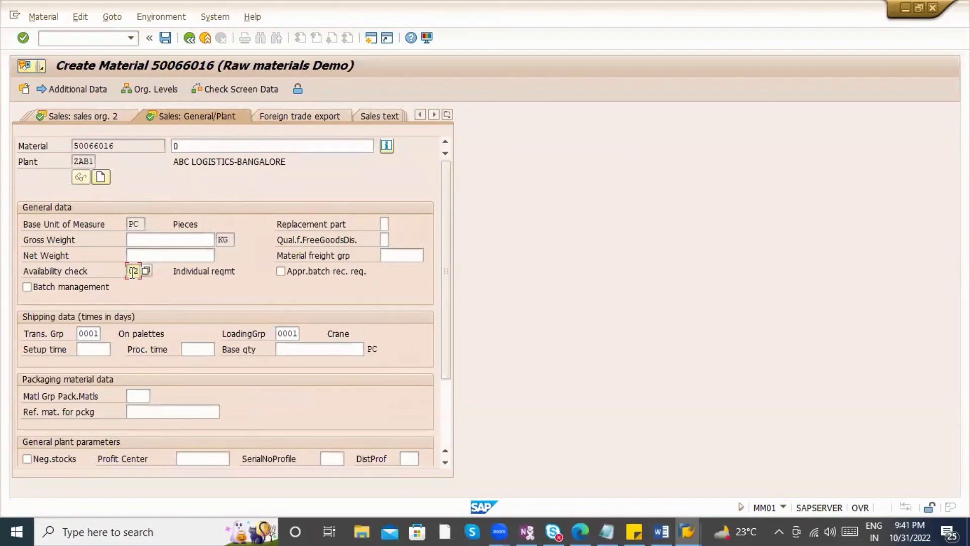
left_click_drag(128, 271, 134, 270)
left_click(132, 271)
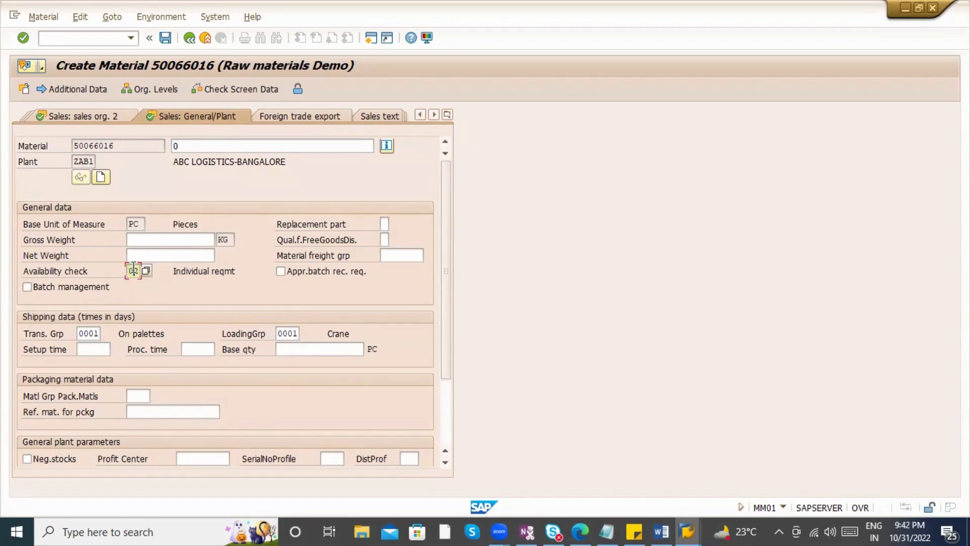
left_click(93, 335)
left_click(284, 332)
left_click(87, 337)
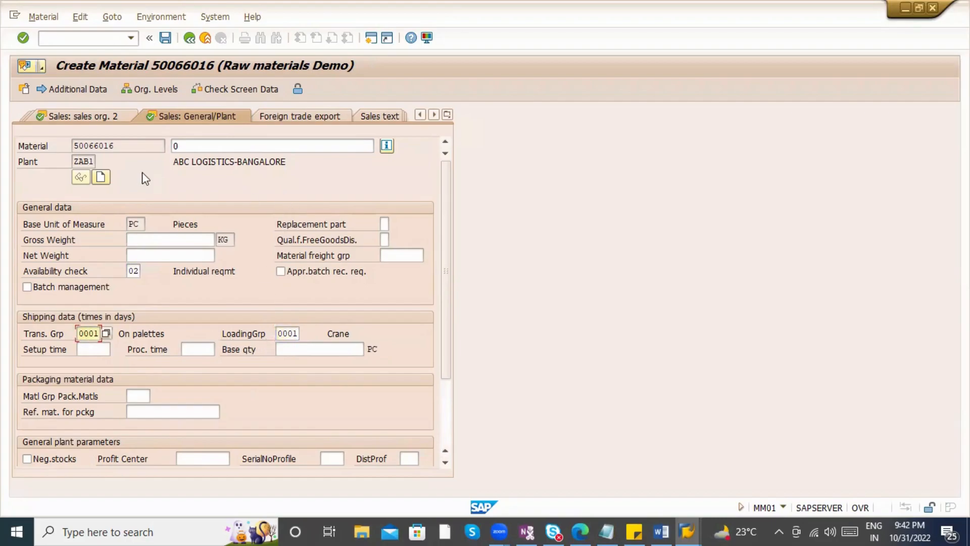
- Save the material 50066016 data and exit material creation to the SAP Easy Access screen
key("Return")
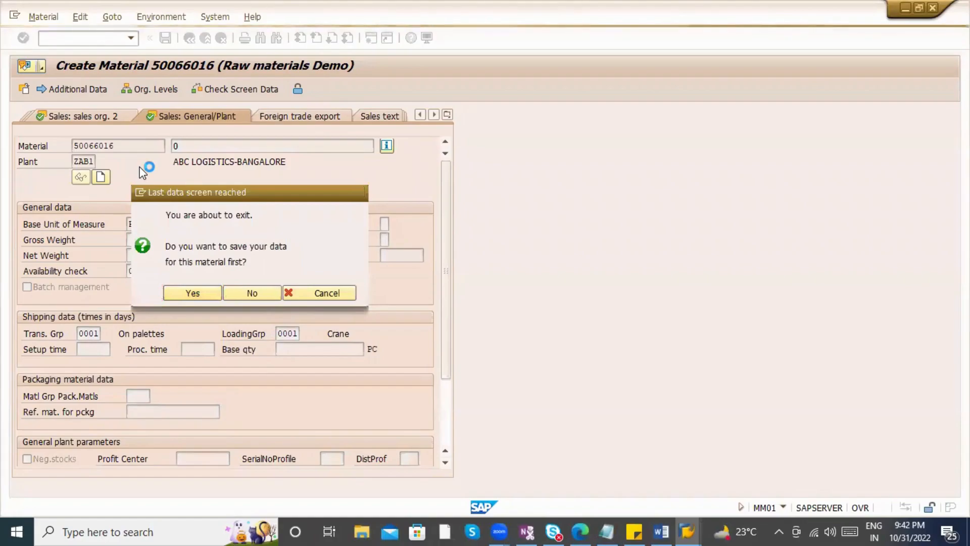
key("Return")
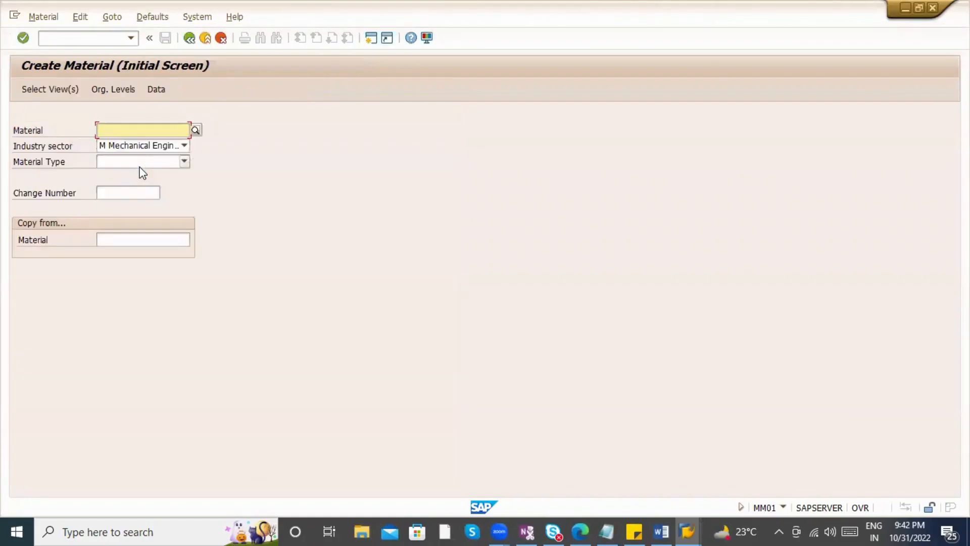
left_click(42, 18)
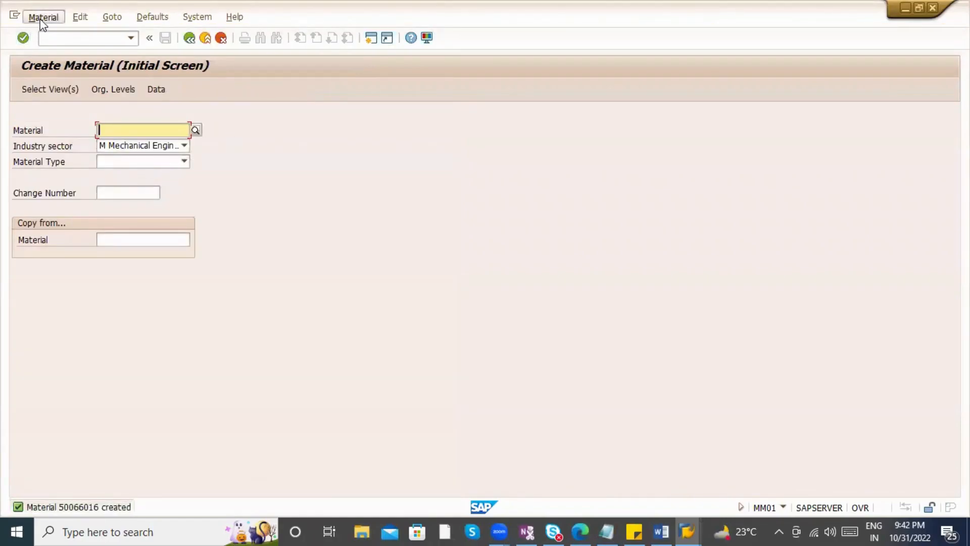
left_click(170, 80)
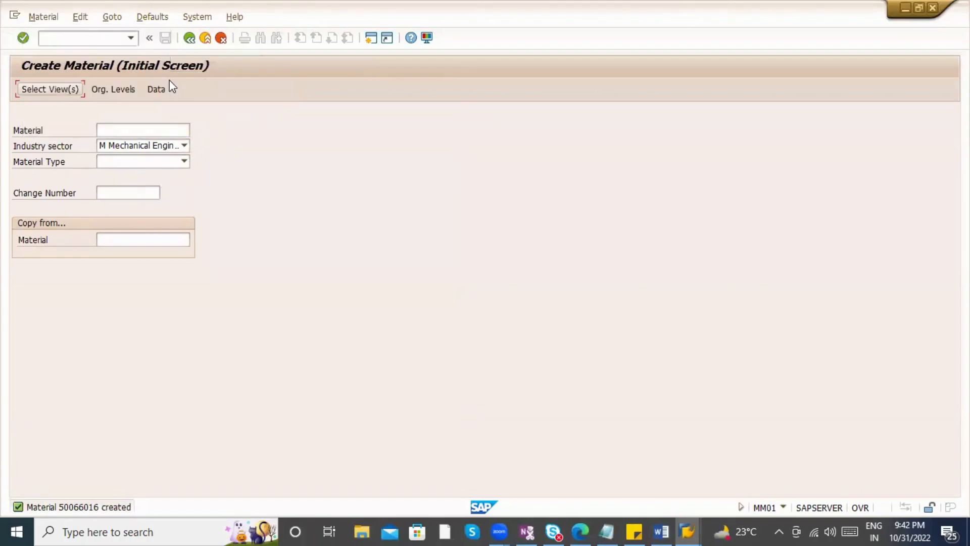
left_click(88, 37)
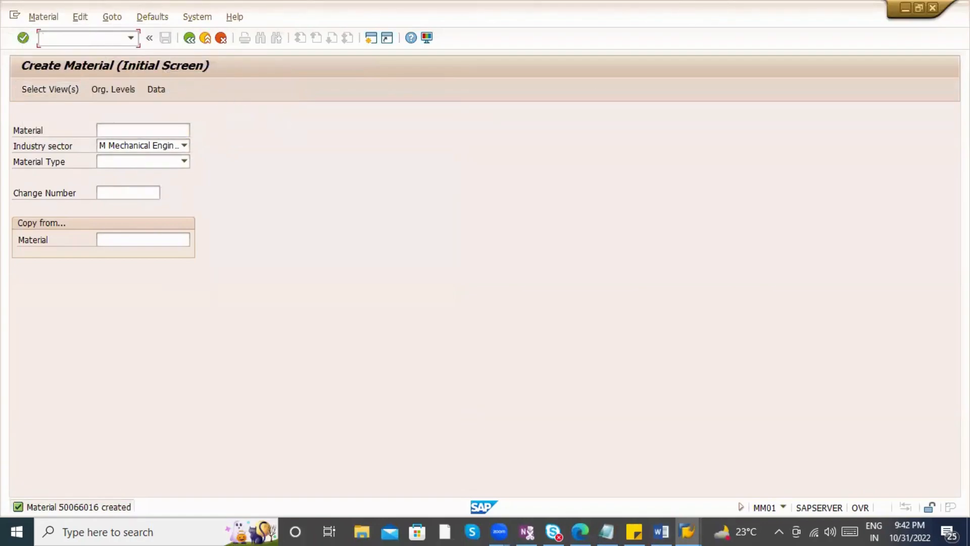
key("Return")
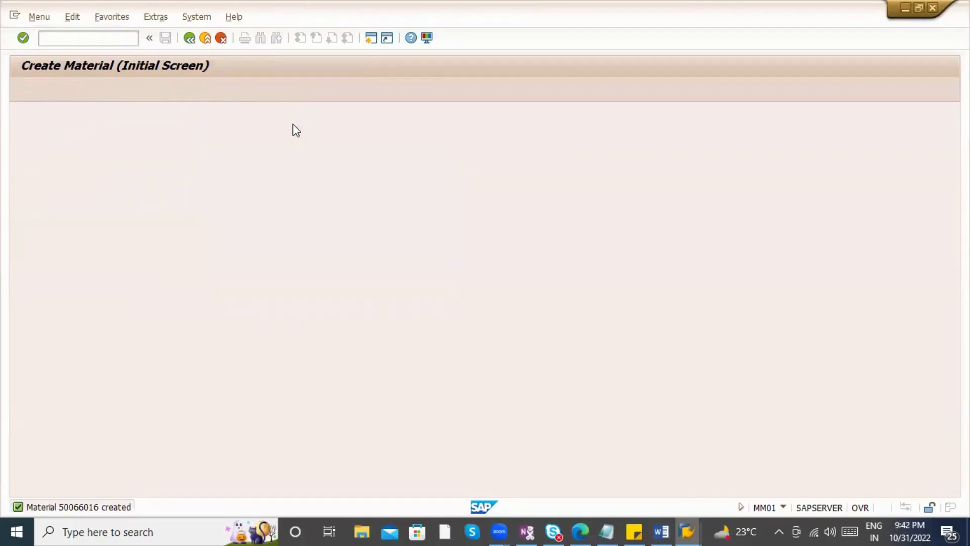
- Switch to the Word notes and add the line "Customer master record creation – XD01" below the process list
left_click(659, 531)
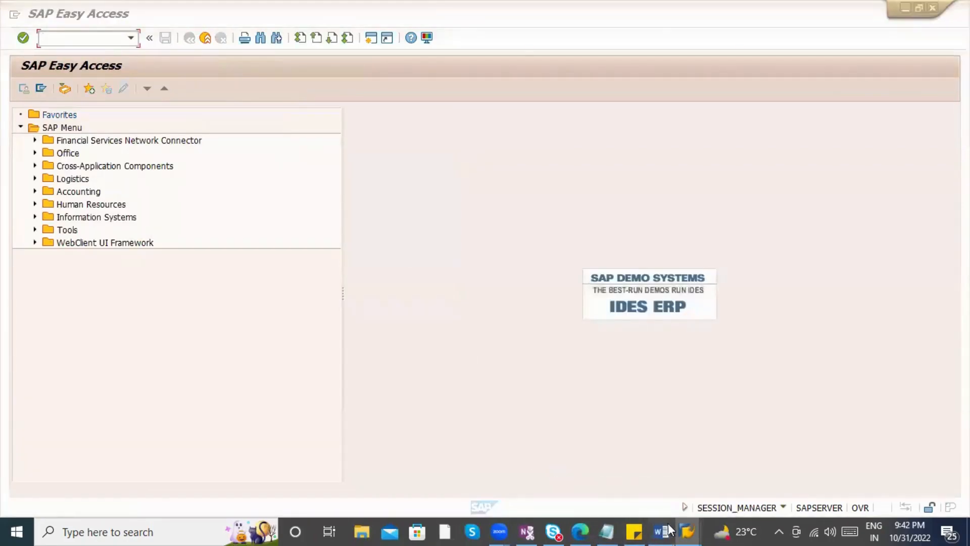
scroll(309, 317, "down", 3)
scroll(310, 317, "down", 2)
left_click(328, 266)
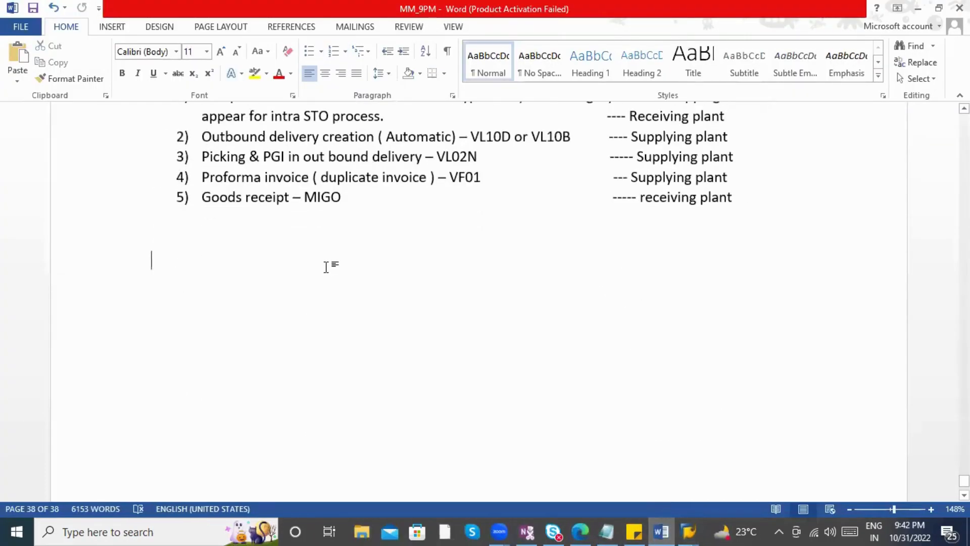
type("Customer ")
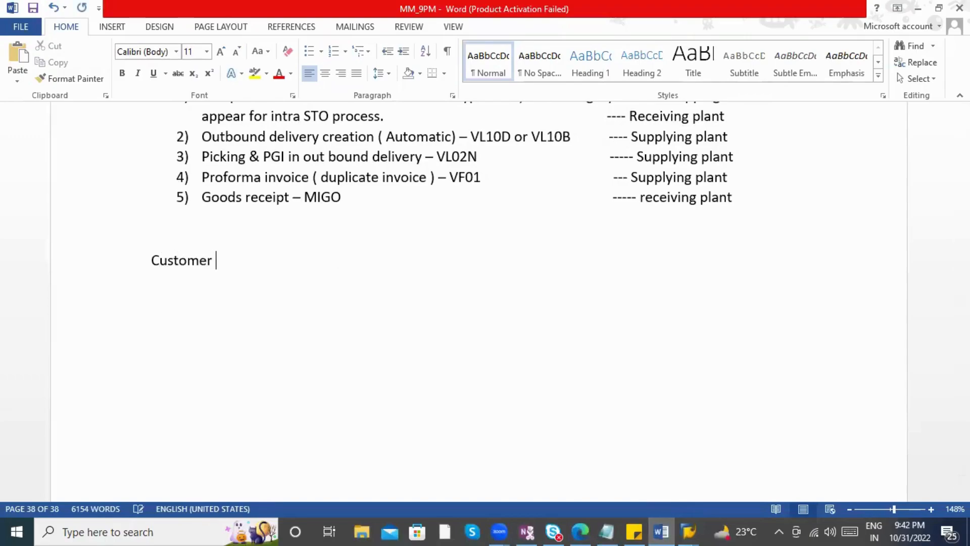
type("master recor")
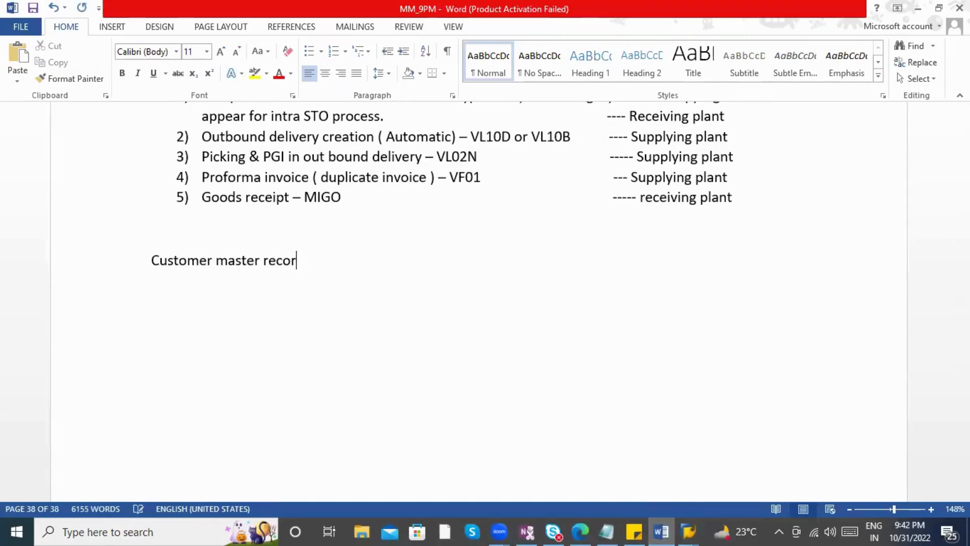
type("d creation - XD01")
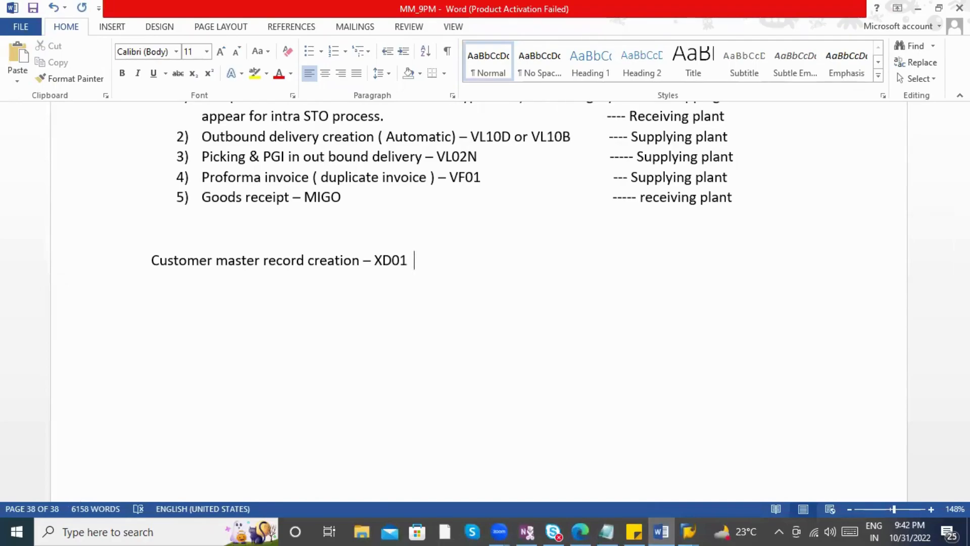
- Switch back to SAP and start transaction XD01 to create a customer
key("alt+Tab")
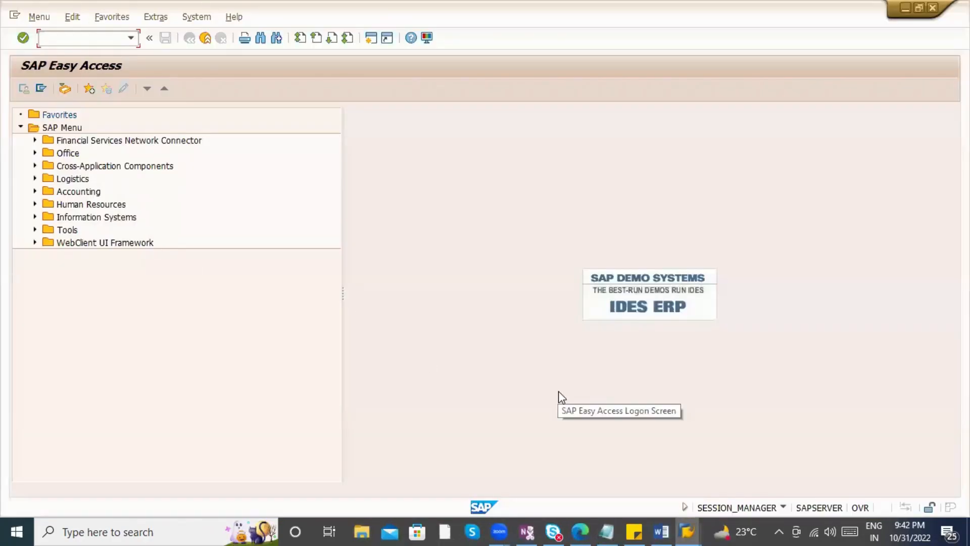
type("ZD01")
key("Return")
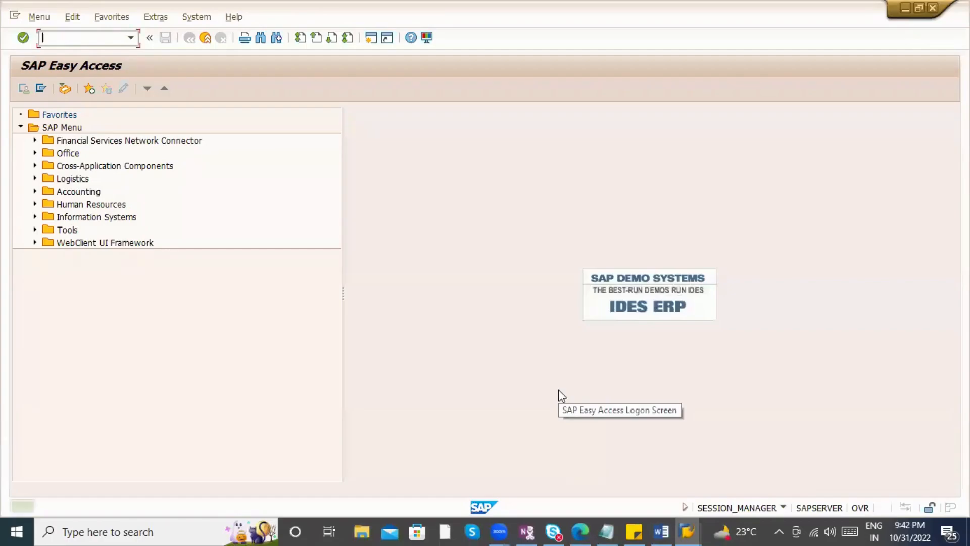
type("XD01")
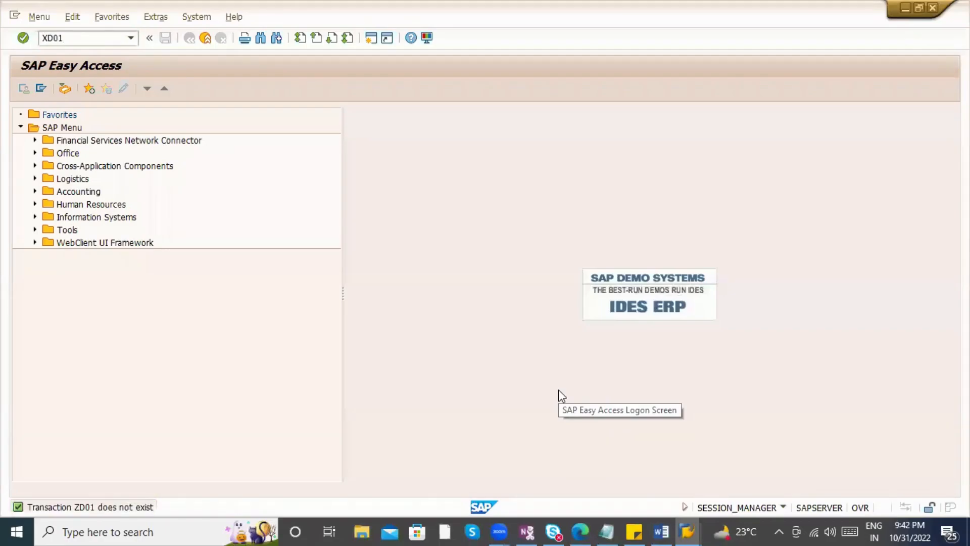
key("Return")
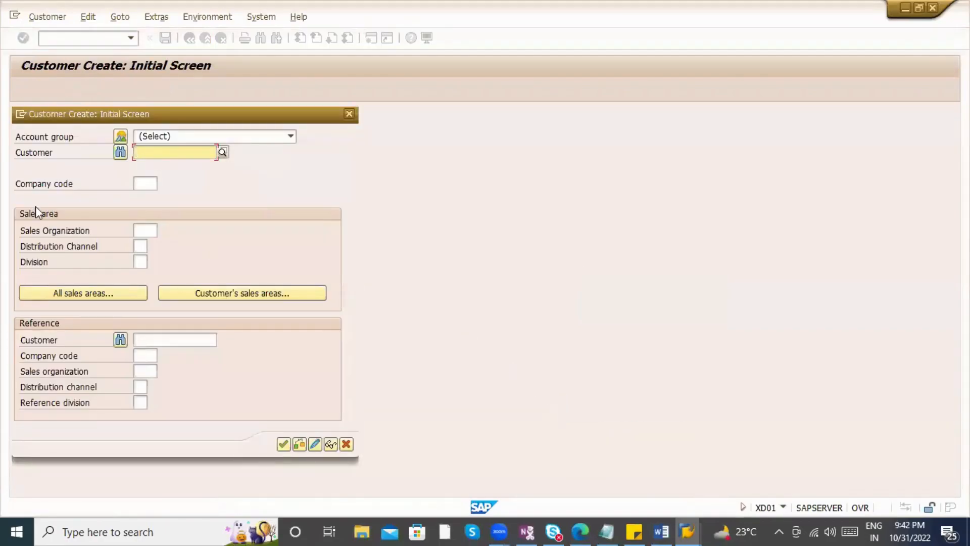
- Enter company code ZABC and the sales area with sales organization ZAB1, distribution channel ZA and division ZA
left_click(153, 185)
type("ZA")
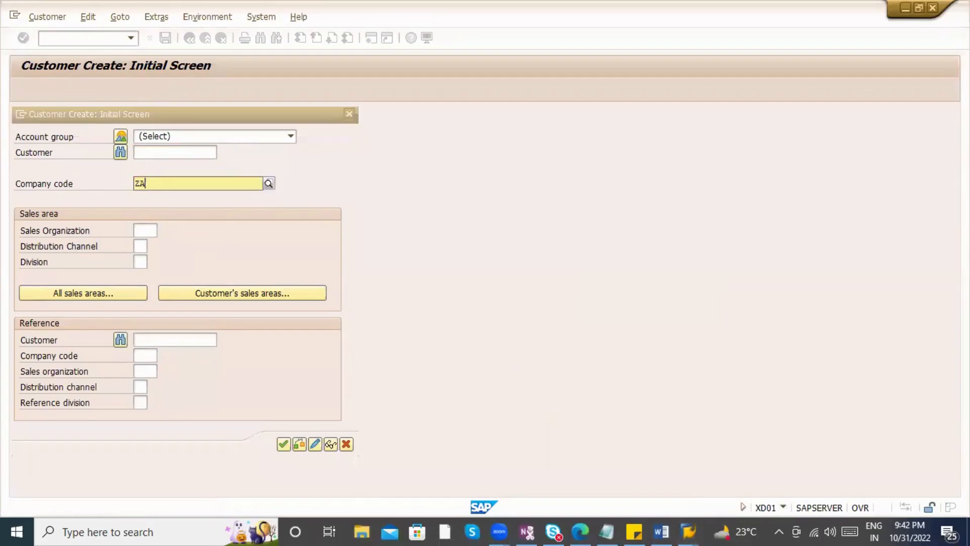
type("BC")
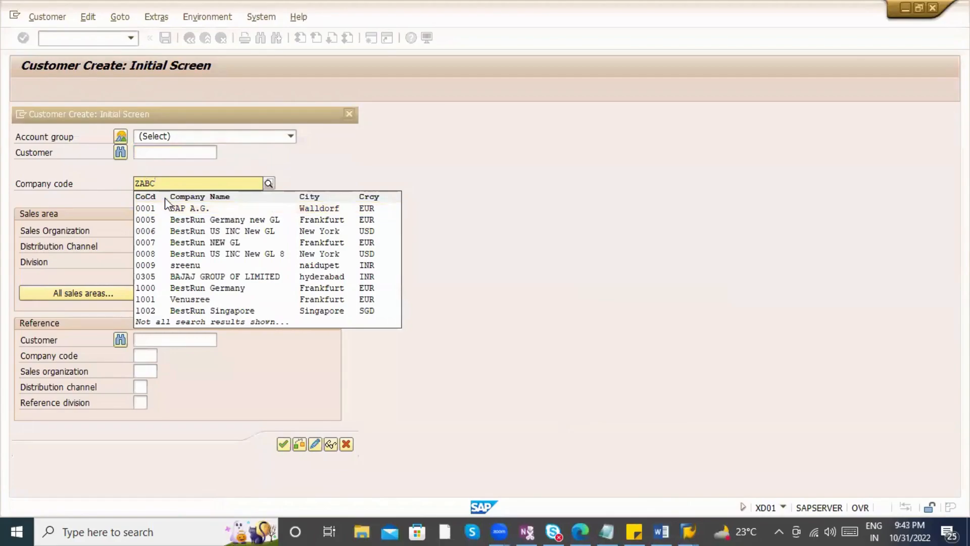
key("BackSpace")
key("BackSpace")
key("BackSpace")
type("ABC")
key("Tab")
type("ZA")
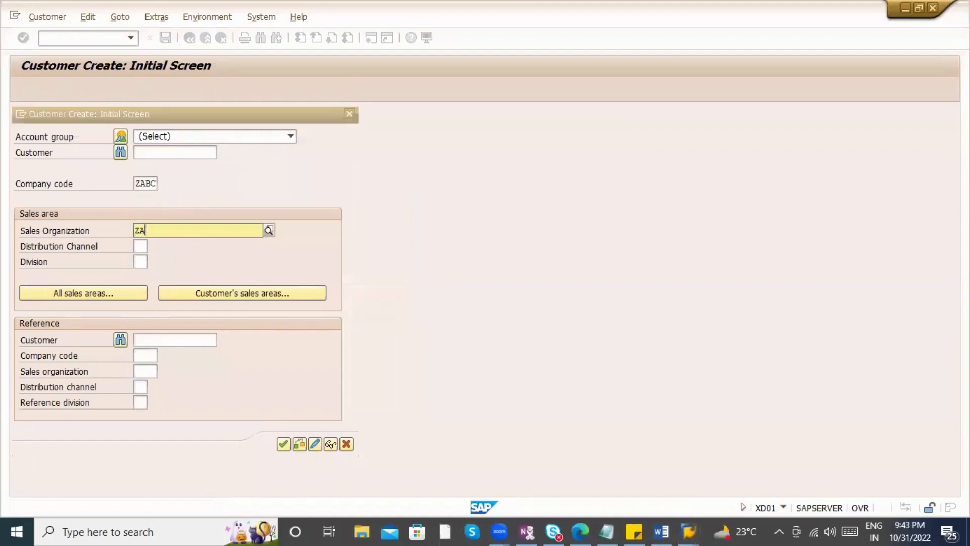
type("B1")
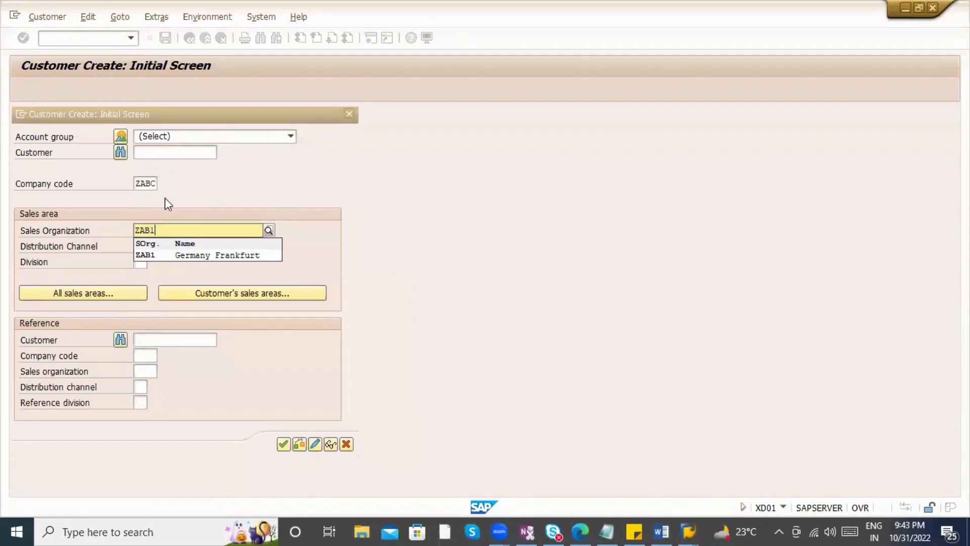
key("Tab")
type("ZA")
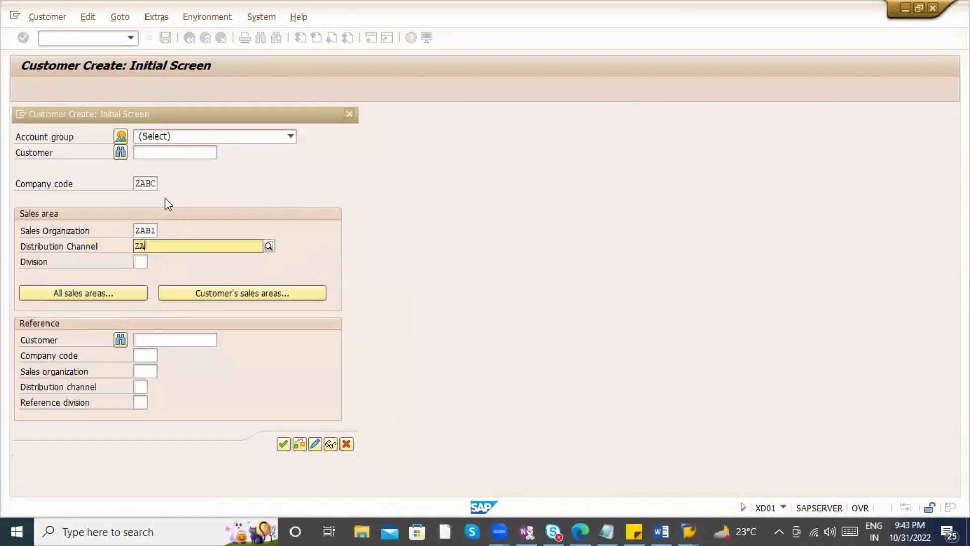
key("Tab")
type("ZA")
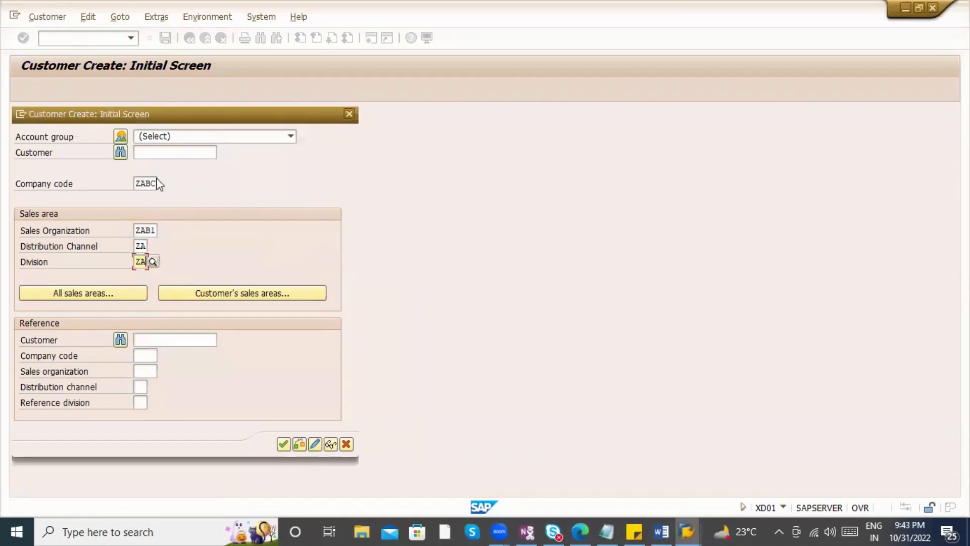
- Choose account group X004 Sold-to party - 0004 and continue to the customer's general data
left_click(163, 153)
left_click(178, 140)
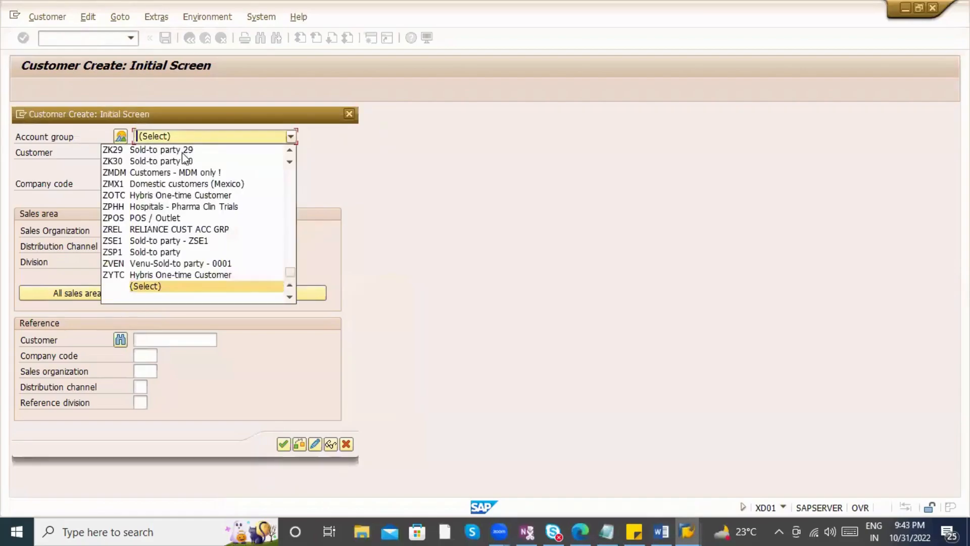
scroll(188, 279, "up", 5)
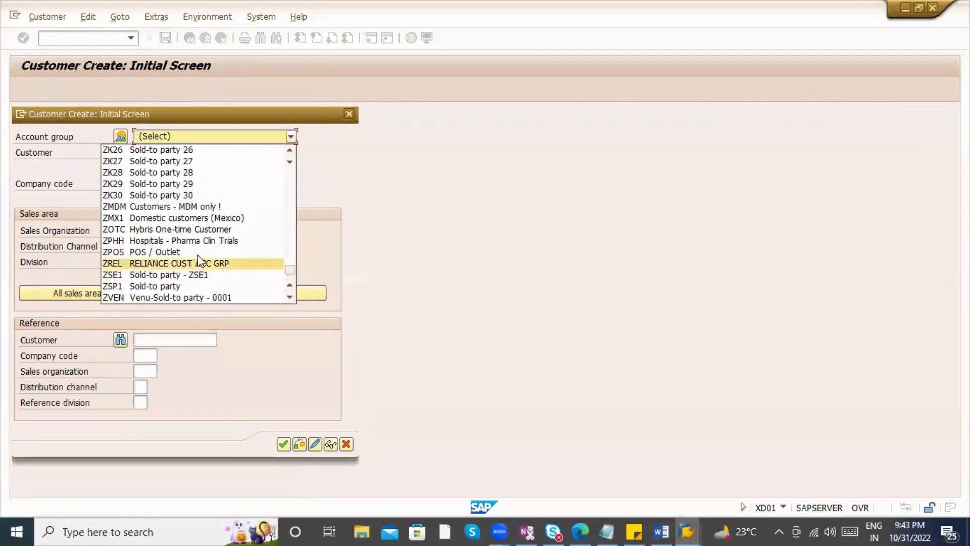
scroll(211, 246, "up", 10)
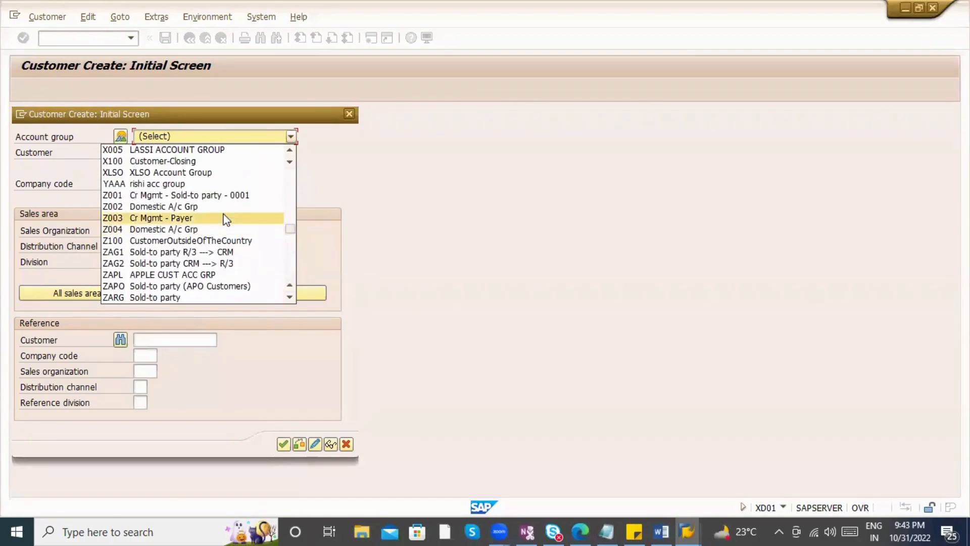
scroll(234, 229, "up", 1)
scroll(234, 229, "up", 2)
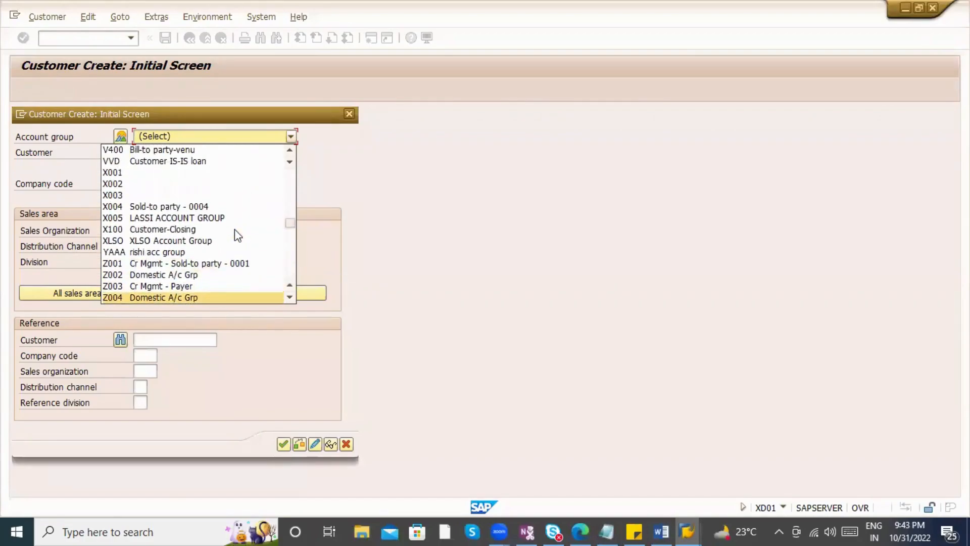
left_click(234, 207)
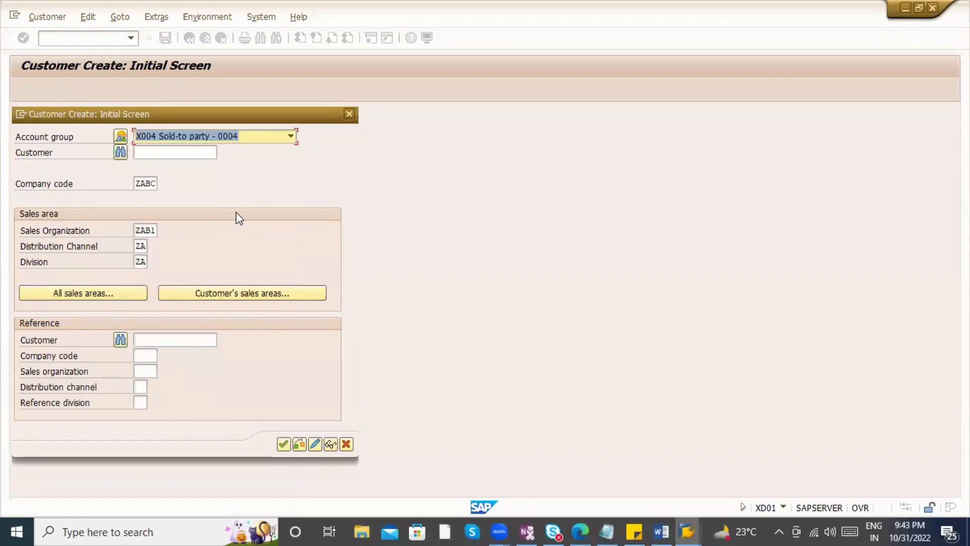
key("Return")
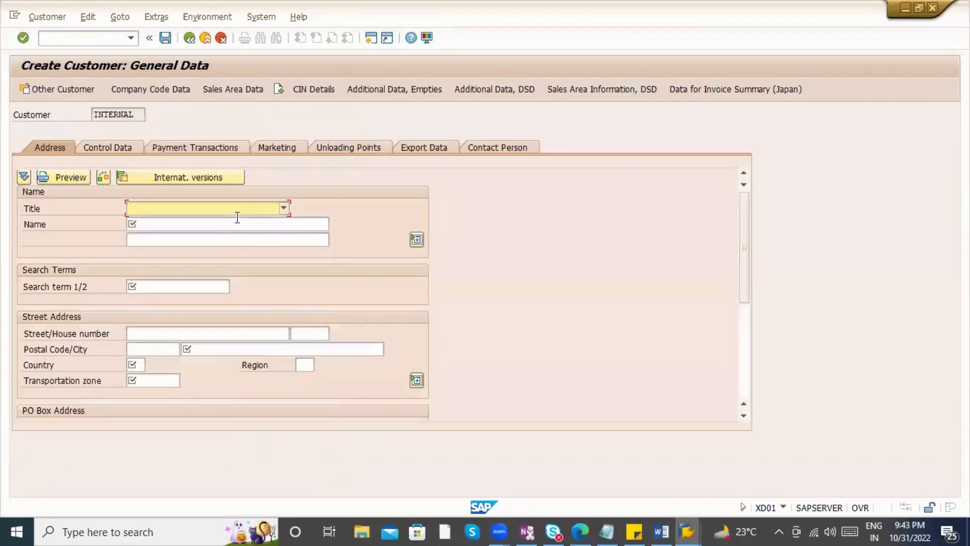
- Activate the customer's Name field and dismiss its list of earlier entries
left_click(205, 225)
left_click(204, 224)
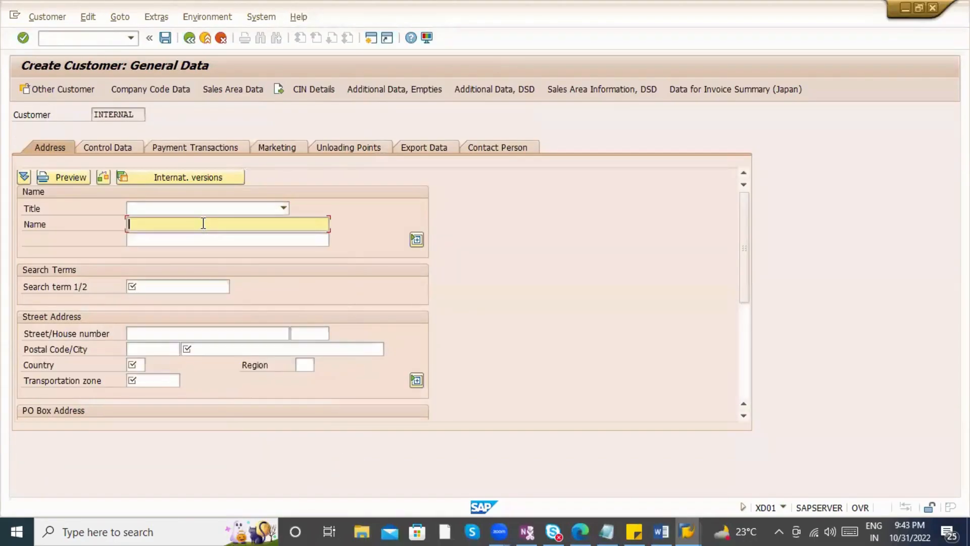
left_click(203, 223)
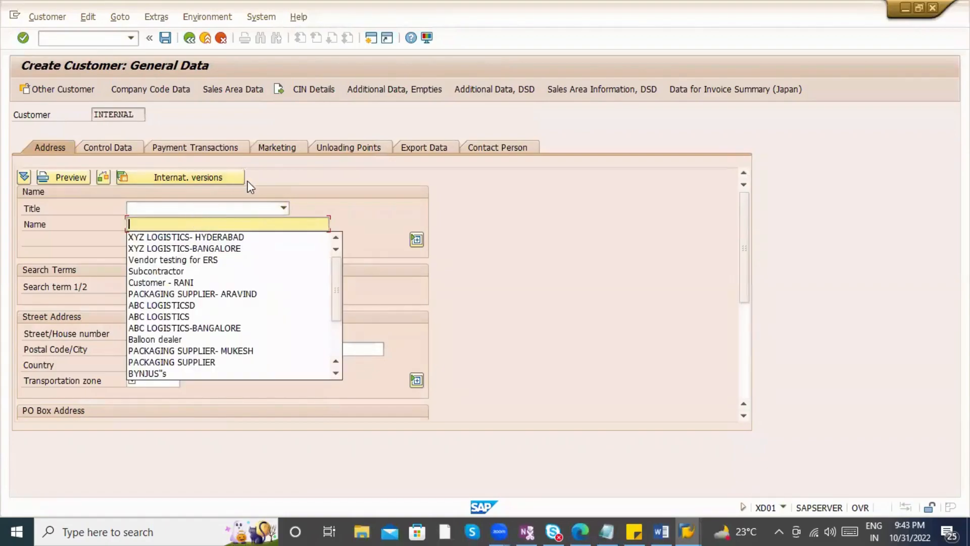
left_click(269, 173)
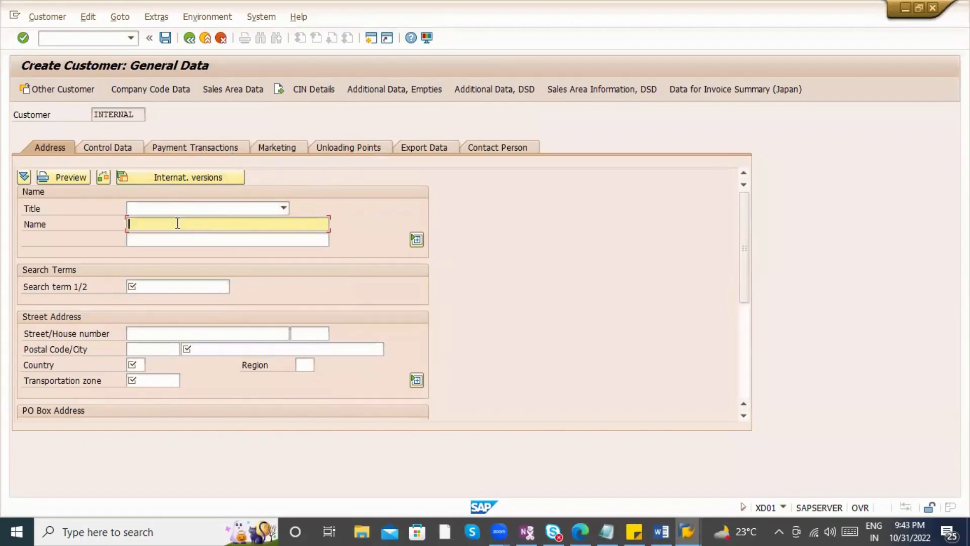
- Switch to the Word notes and review the intra STO prerequisites and procedure steps
key("alt+Tab")
key("alt+Tab")
key("alt+Tab")
scroll(495, 283, "up", 2)
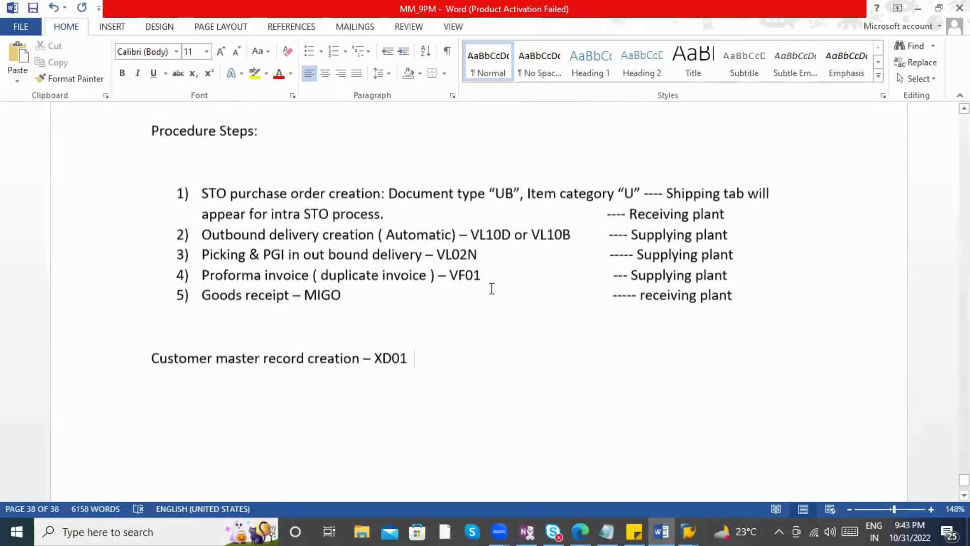
key("alt")
key("alt")
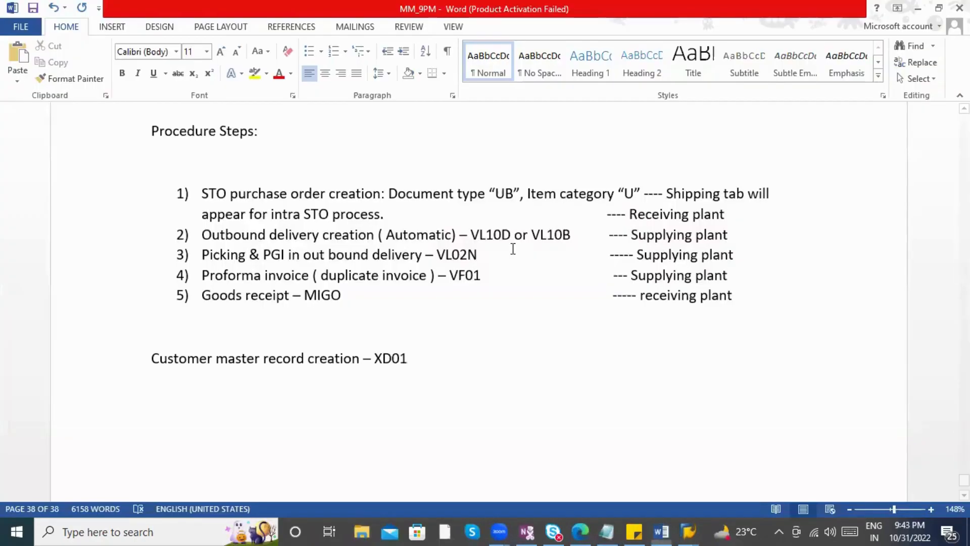
scroll(522, 270, "up", 8)
scroll(523, 272, "down", 4)
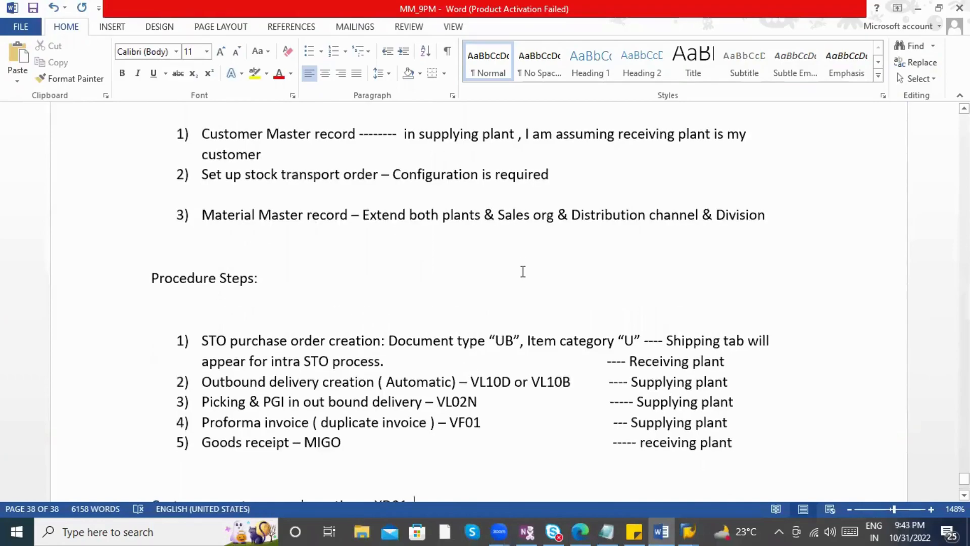
- Switch back to SAP and enter the customer name "HYderabad Branch" with search term HYDERABAD
key("alt+Tab")
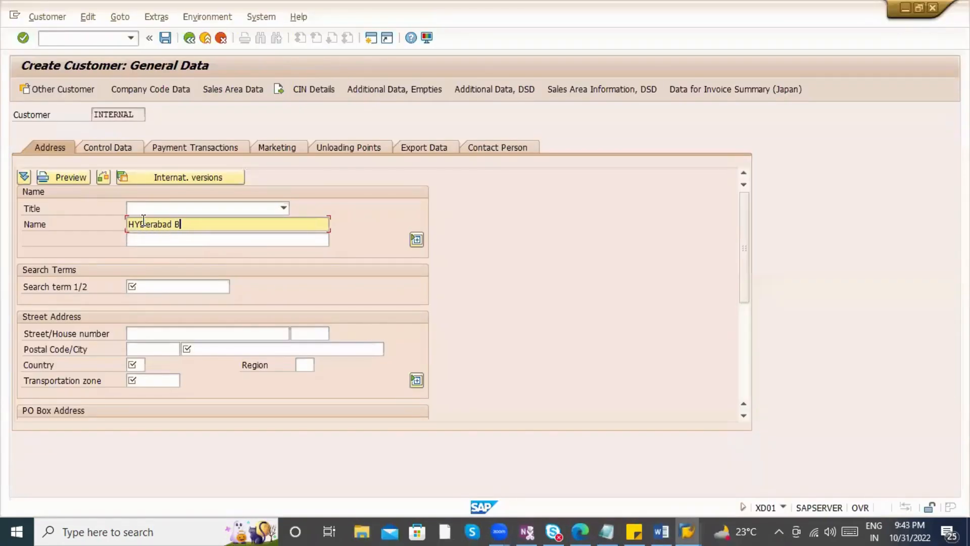
key("Tab")
key("Tab")
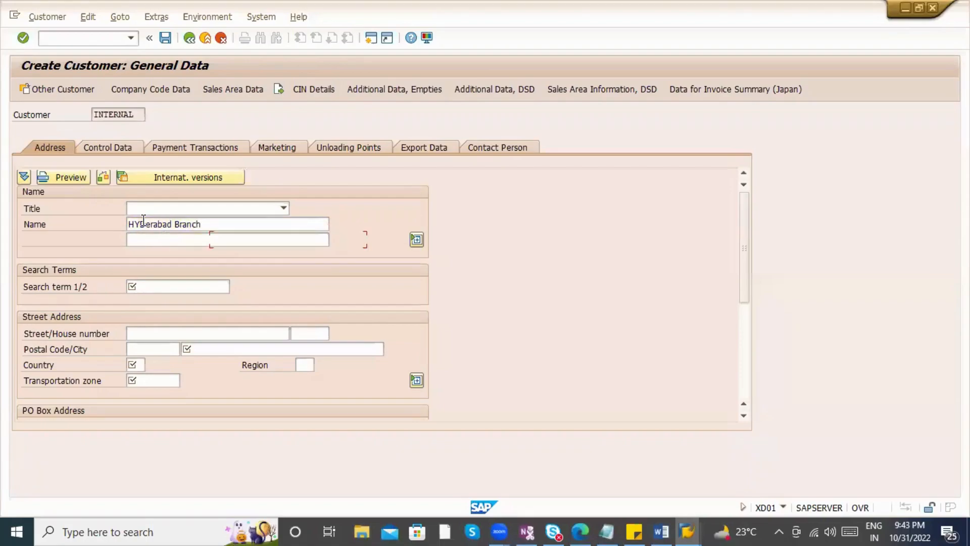
type("HYDER")
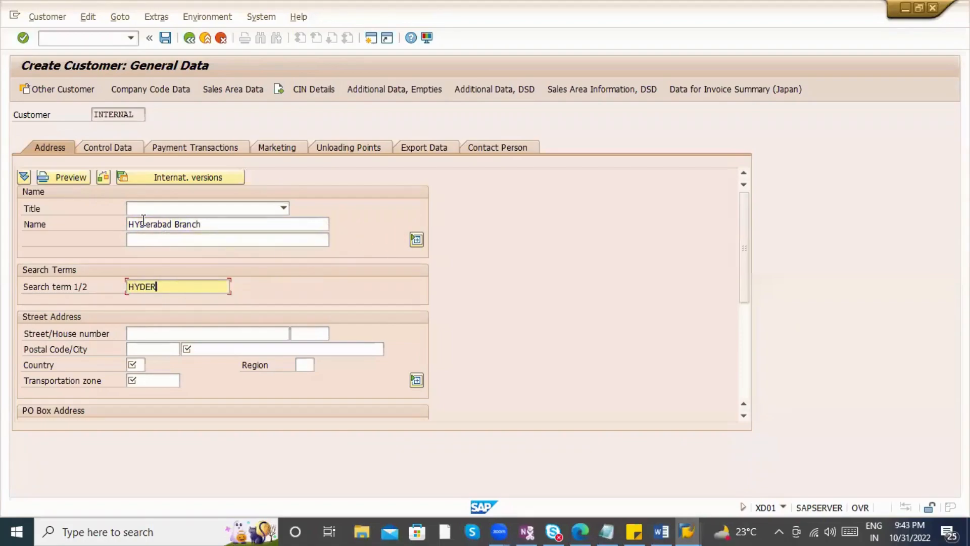
type("ABAD")
key("Tab")
key("Tab")
key("Tab")
type("HYD")
key("Down")
key("Tab")
key("Tab")
key("shift+Tab")
type("IN")
key("Tab")
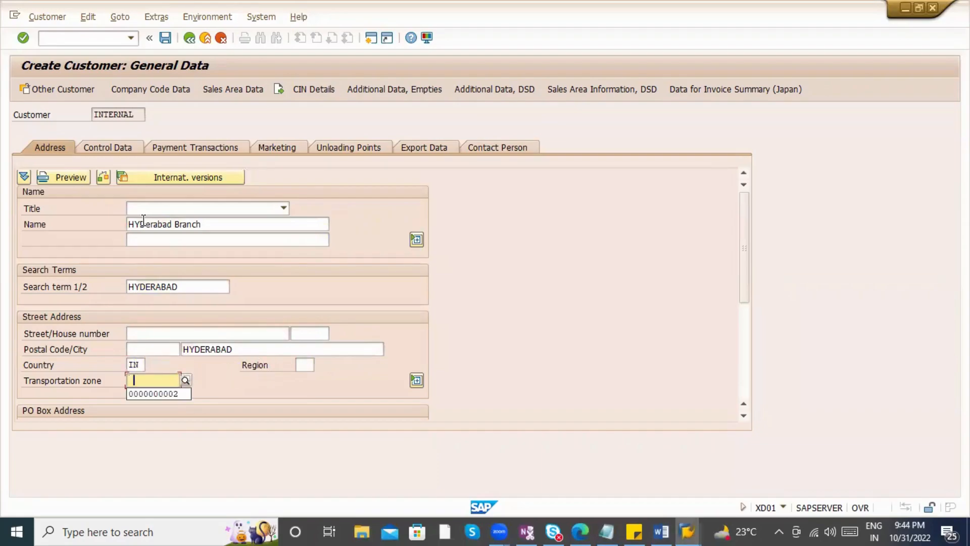
key("Down")
key("Return")
key("Return")
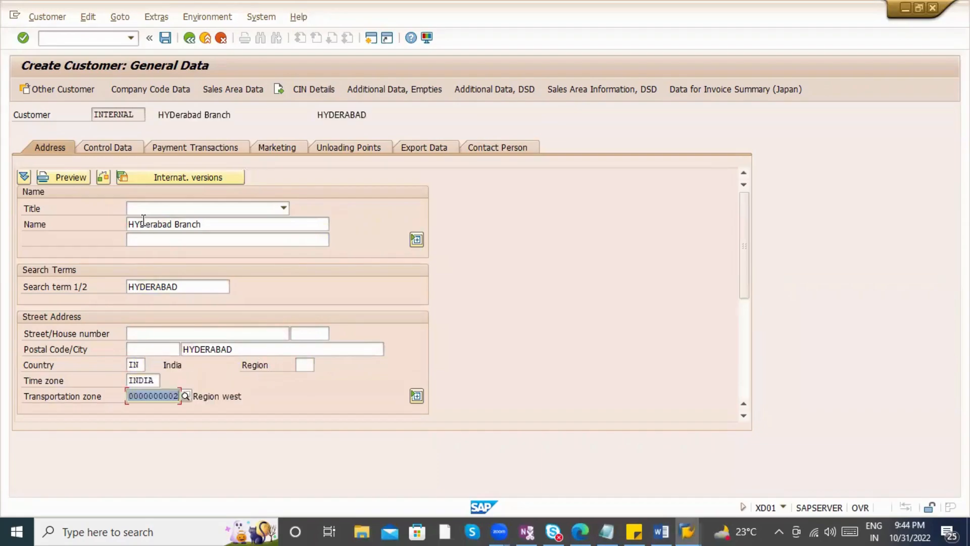
- Fill in the required company code data for the customer, including the value A1
left_click(173, 94)
type("1")
key("Down")
key("Return")
left_click(290, 240)
type("A1")
key("Return")
- Open the customer's sales area data and set the customer pricing procedure to 1
left_click(192, 89)
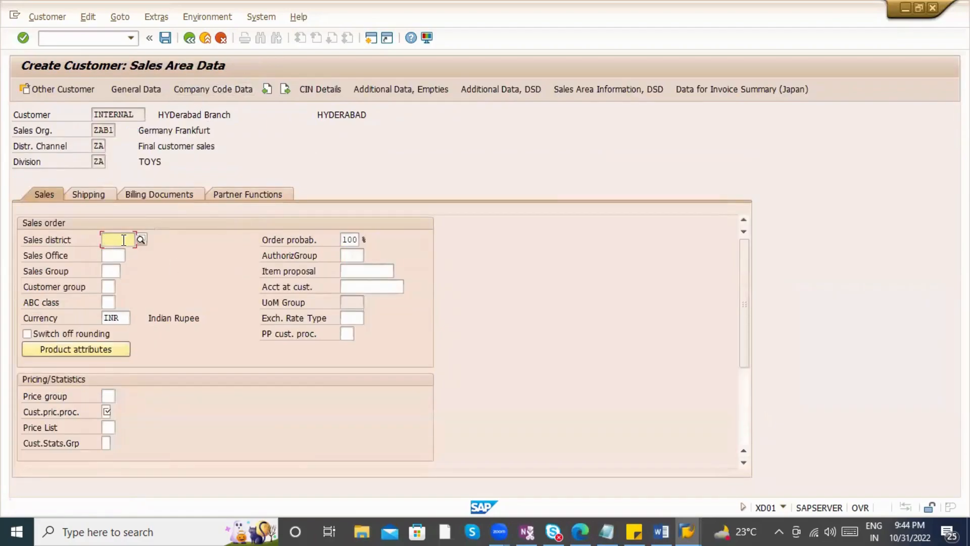
left_click(140, 239)
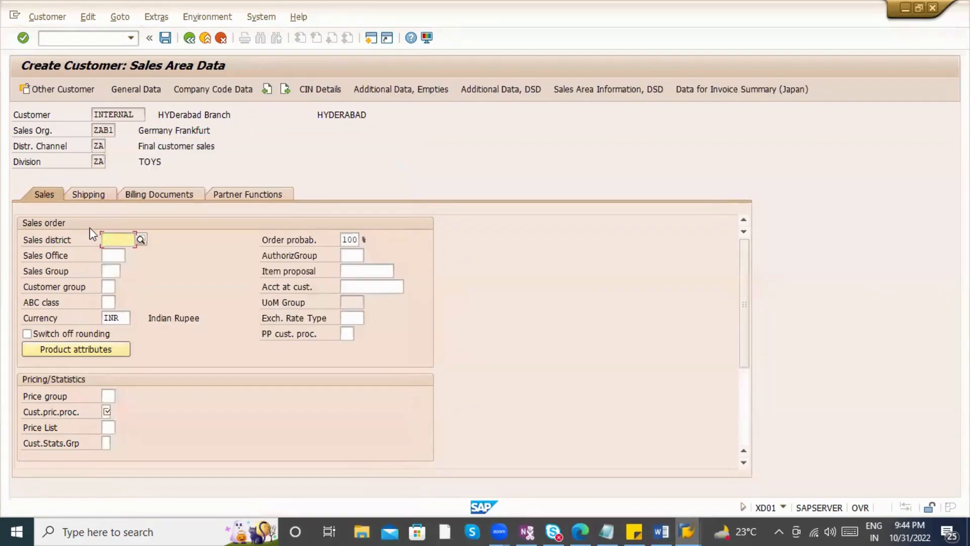
left_click(108, 412)
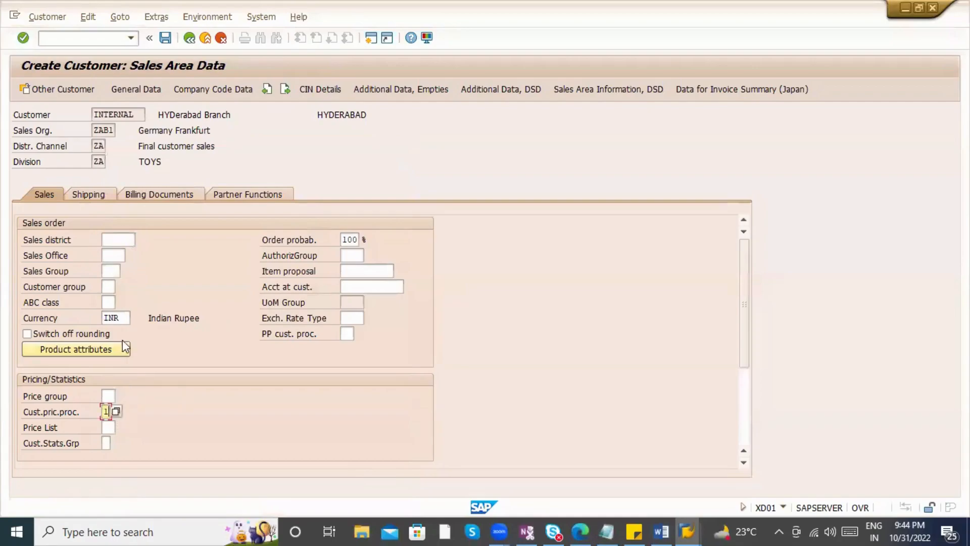
- Set the shipping data to delivery priority 1, shipping conditions 10 and delivering plant ZAB1
left_click(91, 196)
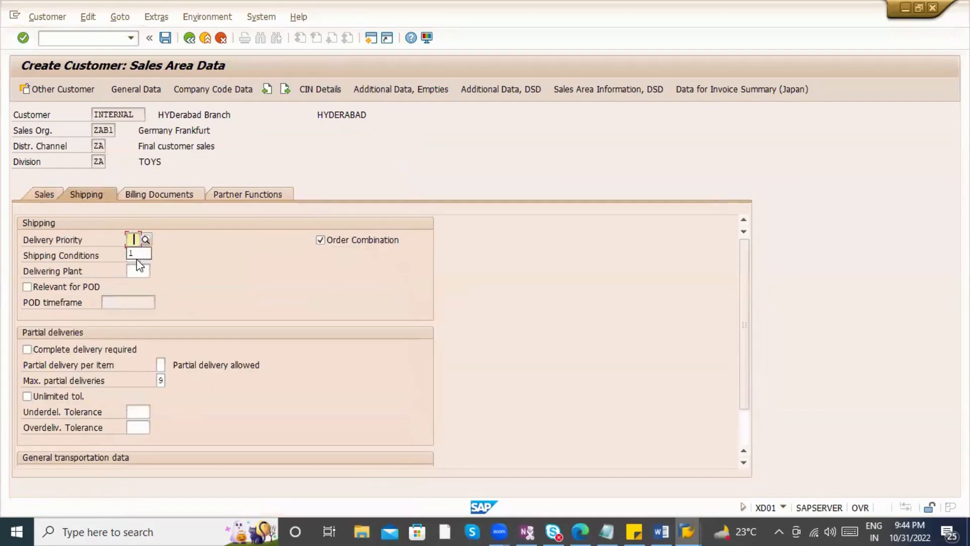
left_click(135, 256)
left_click(134, 256)
left_click(135, 268)
left_click(137, 268)
type("ZA")
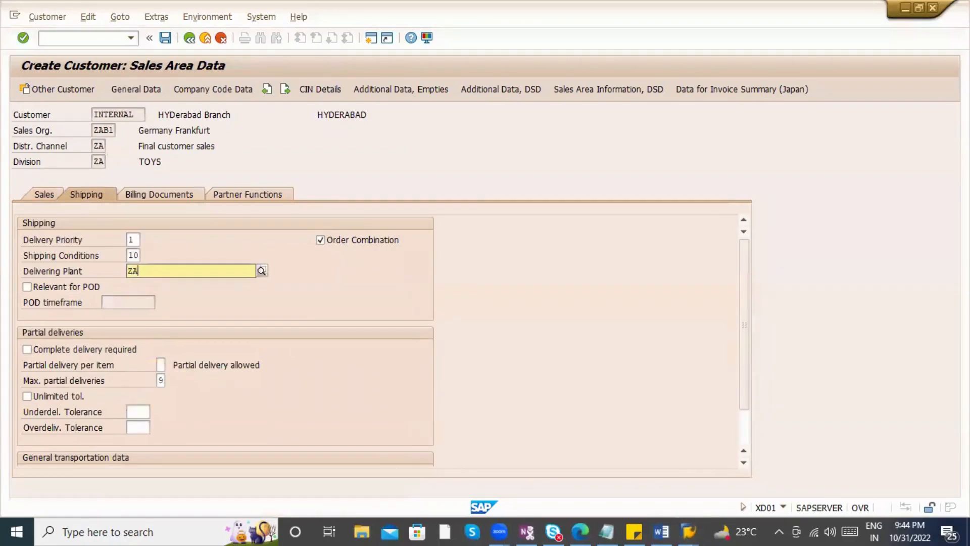
type("b1")
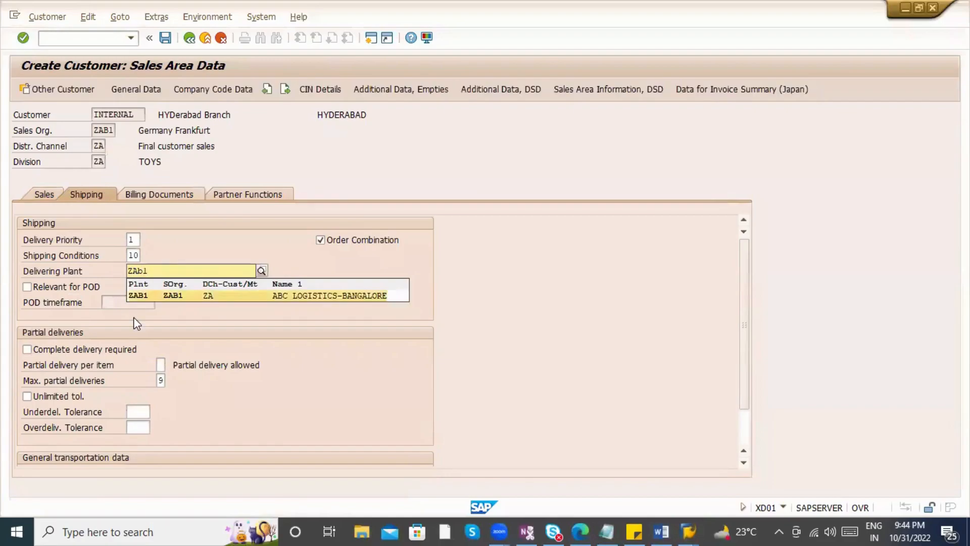
left_click(135, 298)
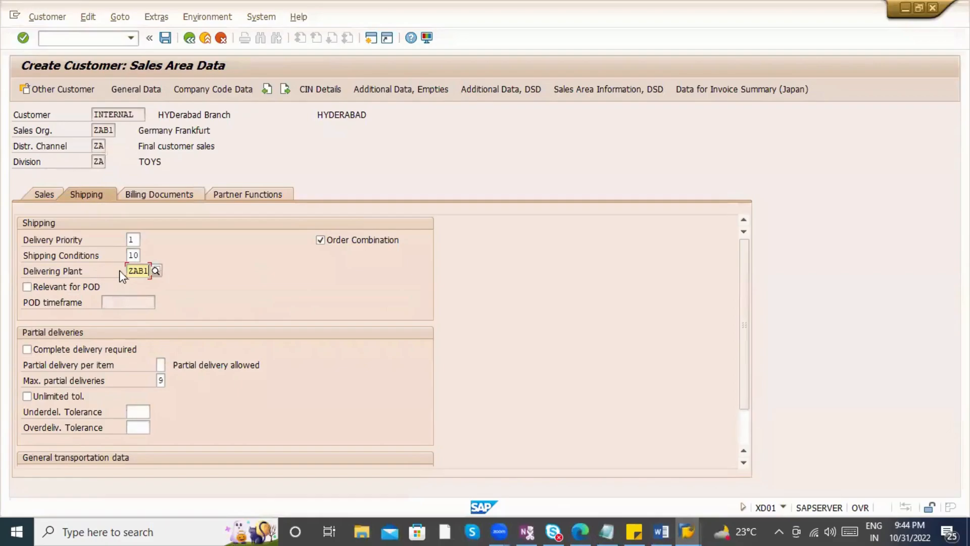
left_click_drag(129, 271, 155, 271)
- Set the tax classification to 1 for every country's tax category in the billing data and save the customer
left_click(41, 195)
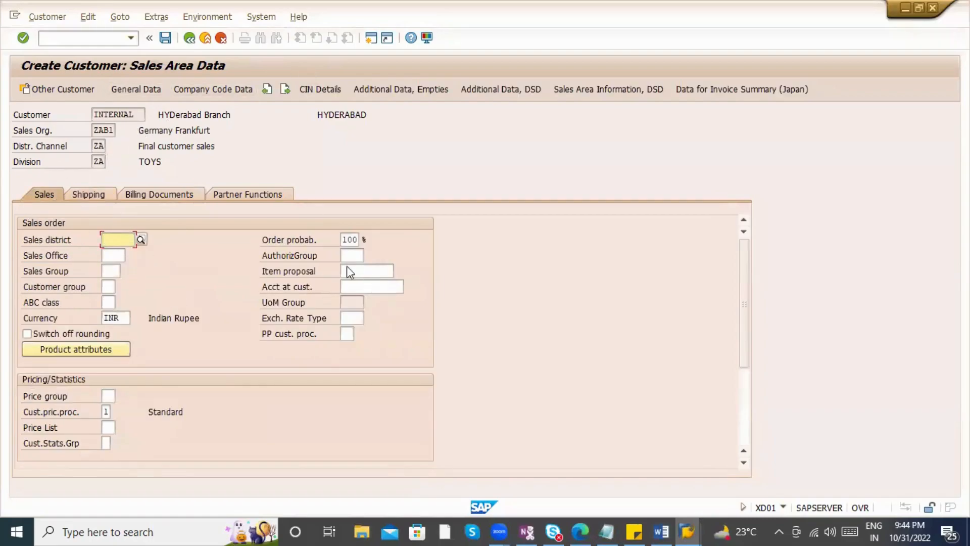
left_click(165, 38)
type("1")
key("Return")
type("1")
key("Return")
type("1")
key("Return")
type("1")
key("Return")
type("1")
key("Return")
type("1")
key("Return")
type("1")
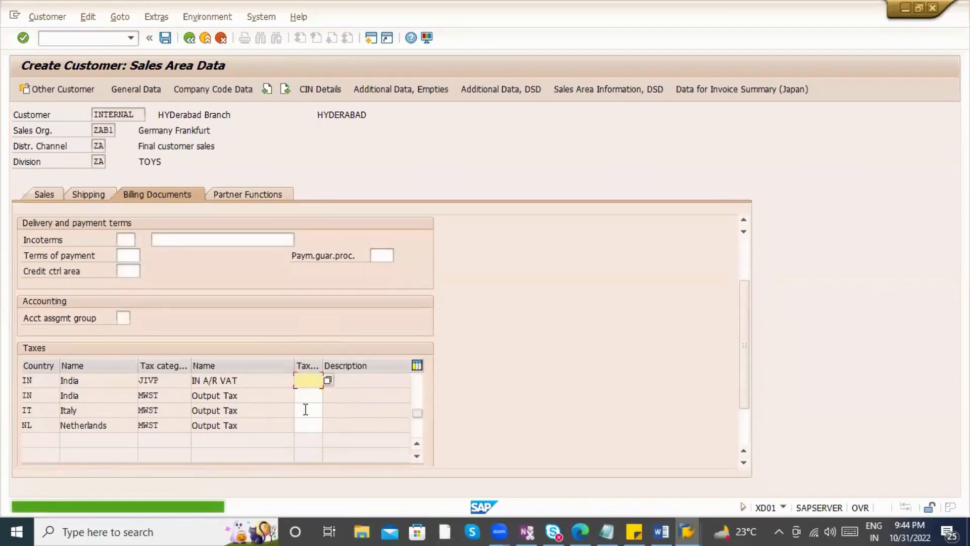
key("Return")
type("1")
key("Return")
type("1")
key("Return")
type("1")
key("Return")
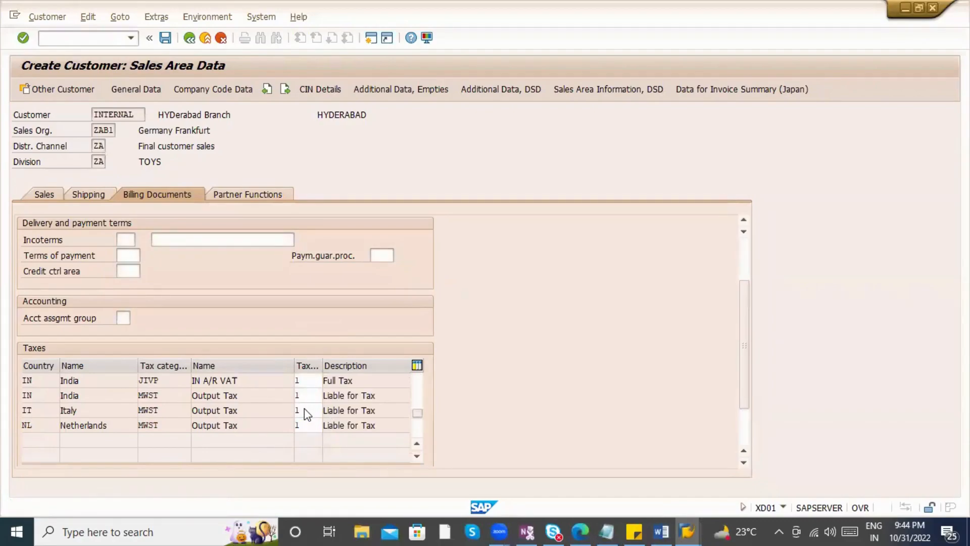
key("ctrl+s")
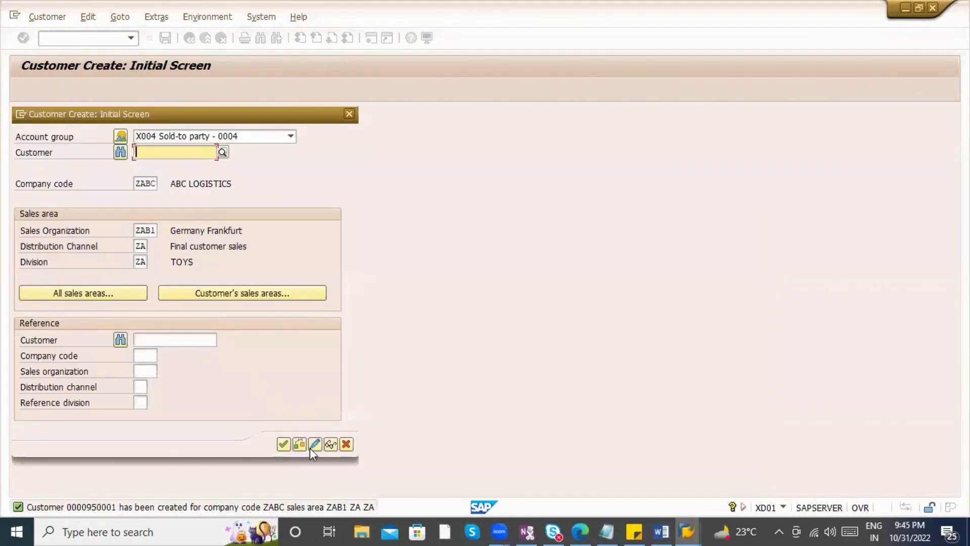
- Display the created customer and check its customer number, sales area and delivering plant
left_click(329, 445)
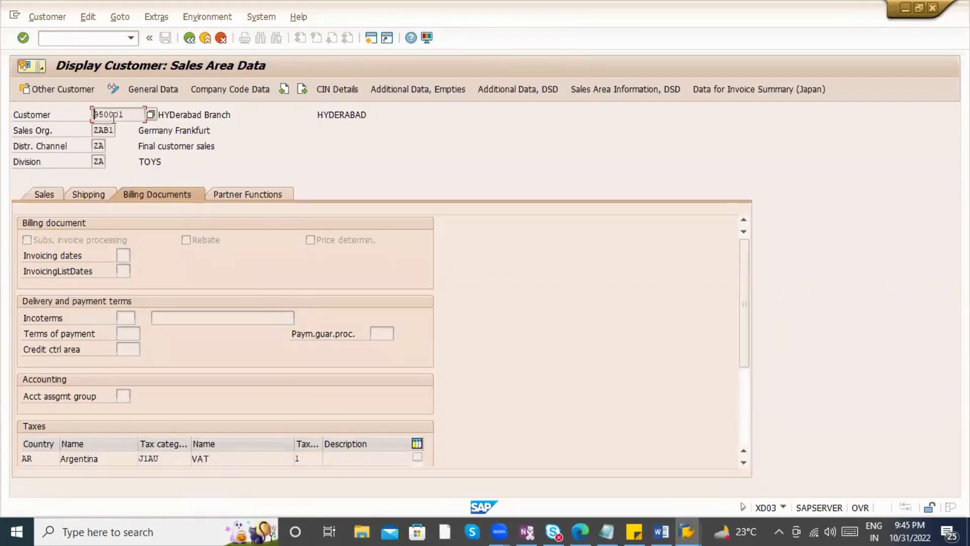
left_click_drag(127, 111, 75, 114)
left_click(102, 131)
left_click(100, 147)
left_click(100, 160)
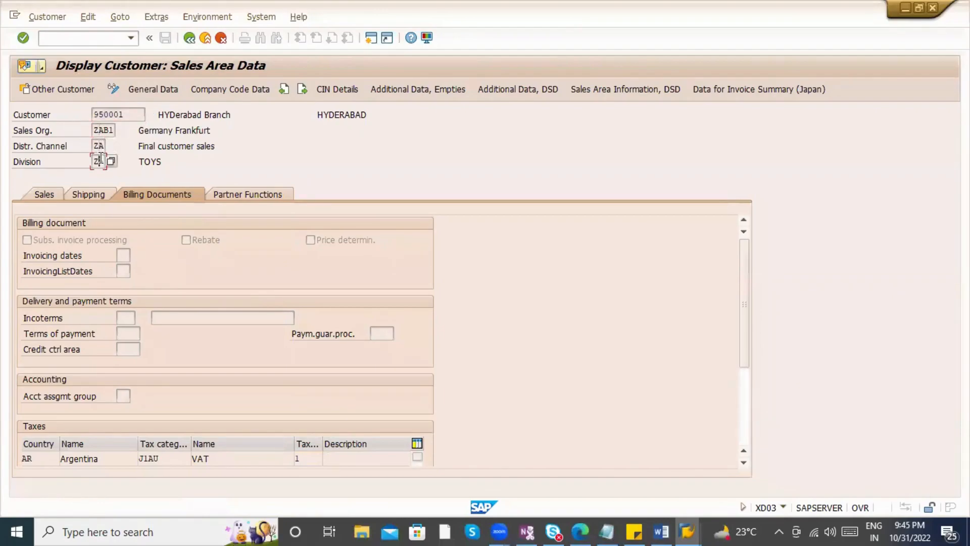
left_click(86, 200)
left_click_drag(129, 270, 156, 271)
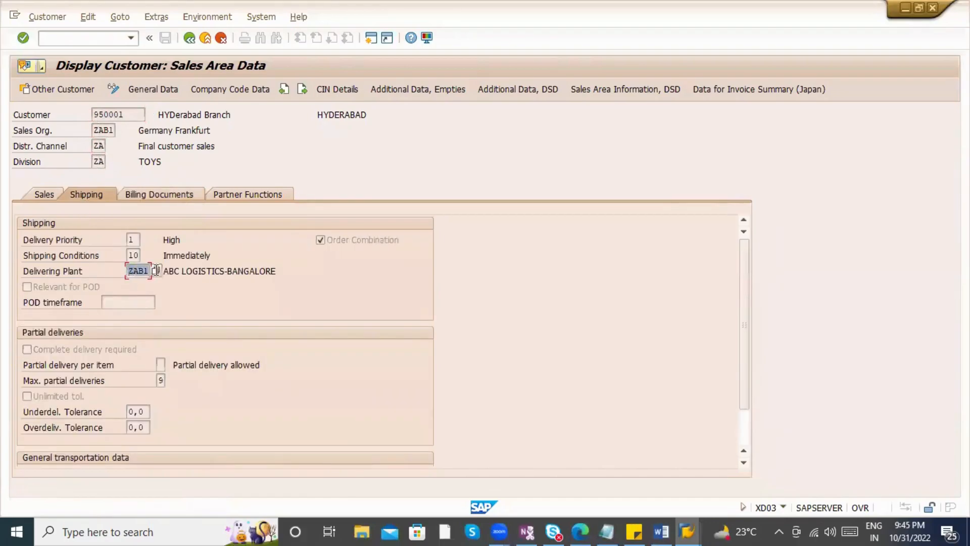
left_click_drag(126, 114, 86, 111)
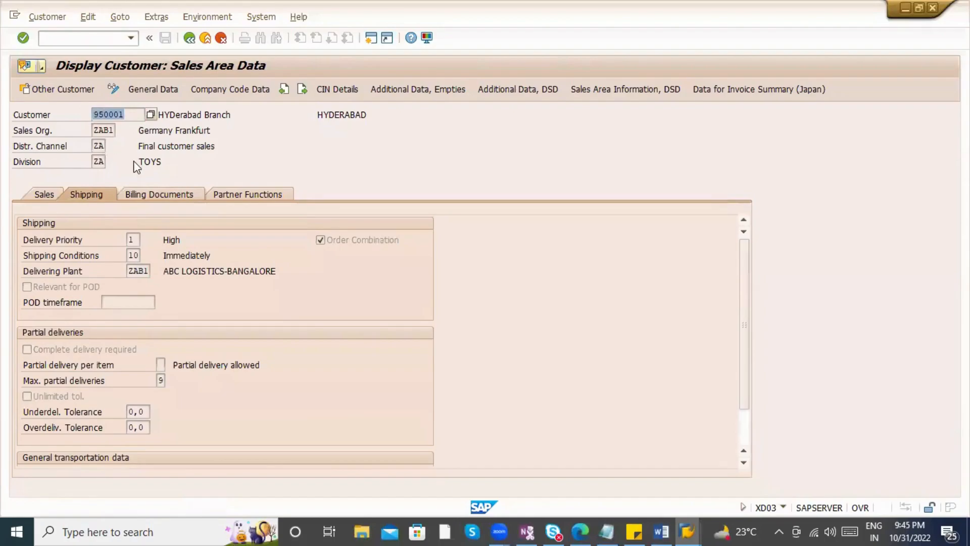
- Switch to the Word notes and insert "(AREA)" after "supplying" in the Customer Master record item
key("alt+Tab")
scroll(510, 376, "up", 1)
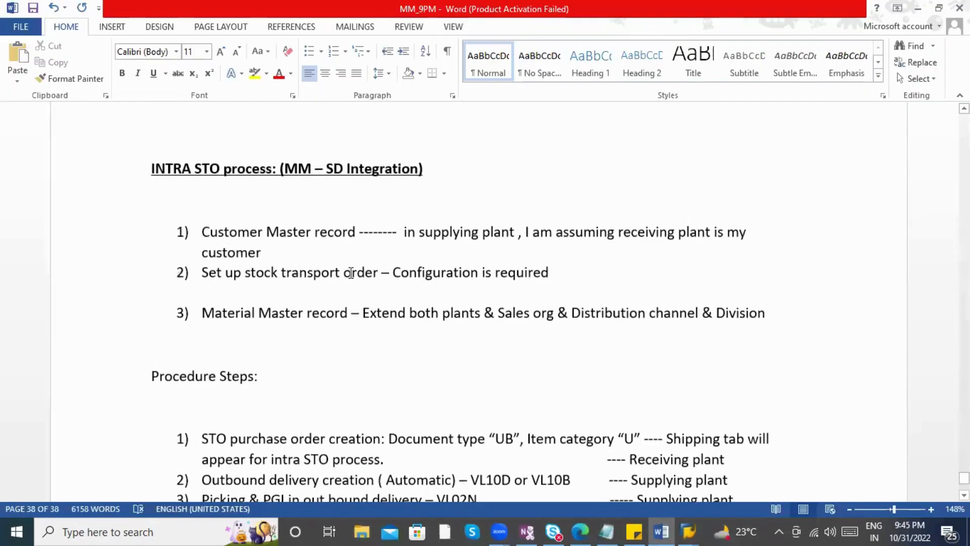
left_click_drag(404, 232, 502, 232)
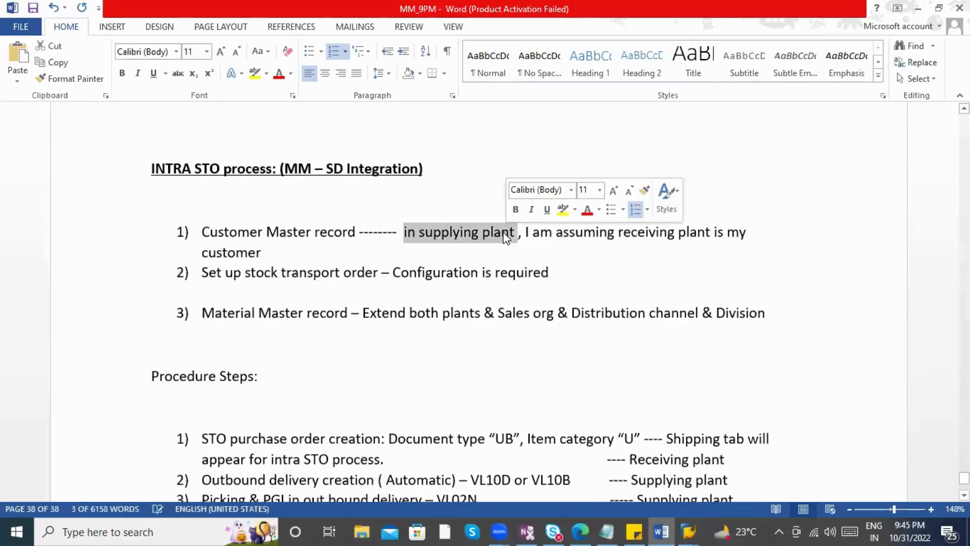
left_click(511, 233)
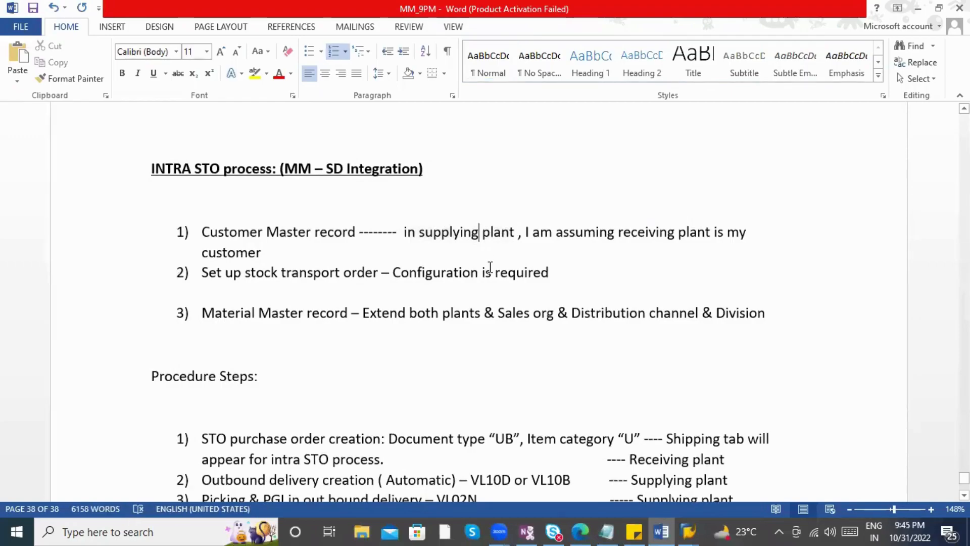
type("(AREA")
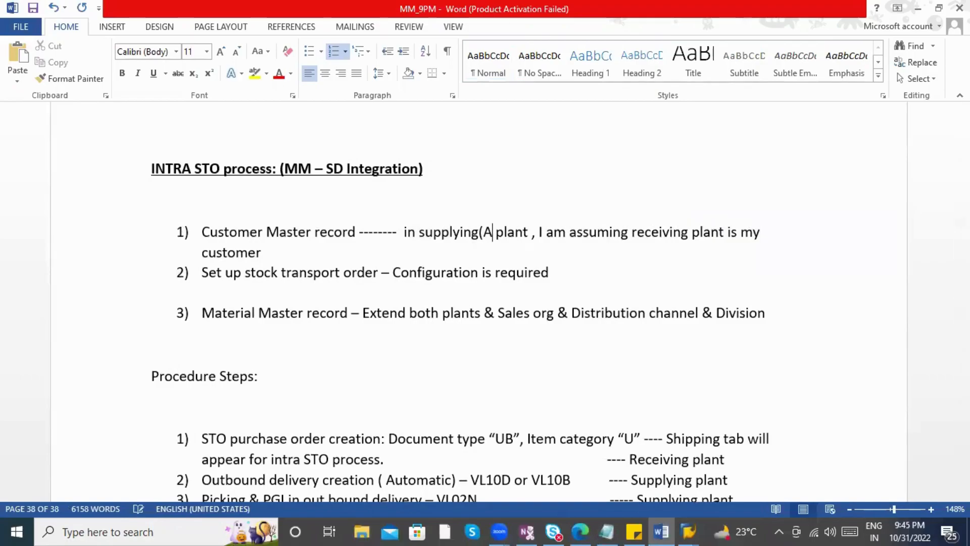
type(")")
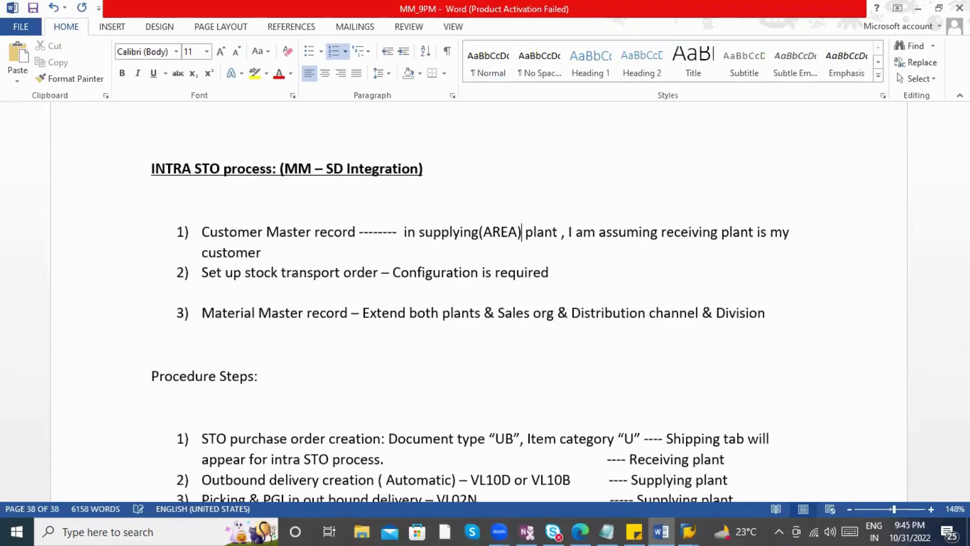
- Remove "plant" and the parentheses so that the Customer Master record item reads "in supplying AREA"
key("Delete")
key("Delete")
key("Delete")
key("Delete")
key("Delete")
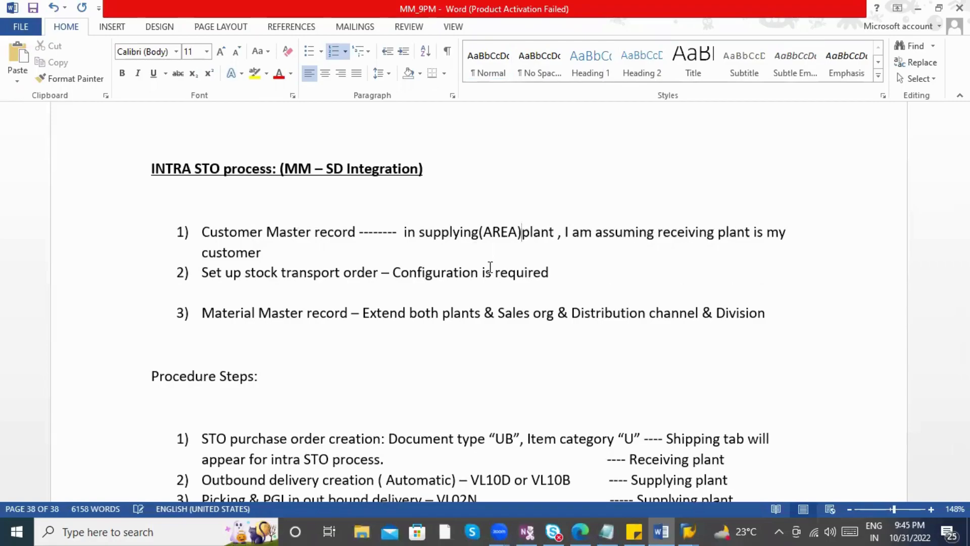
key("Delete")
key("Delete")
key("BackSpace")
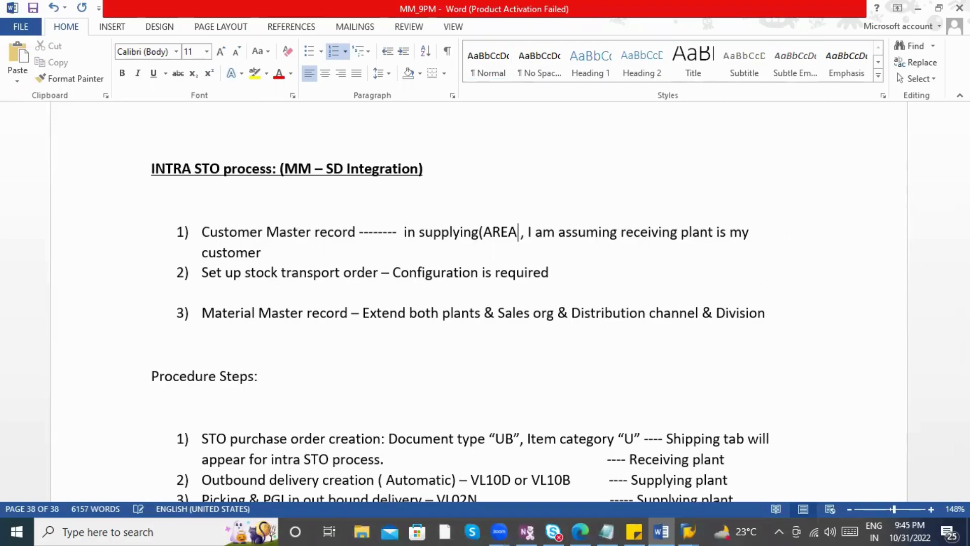
left_click(484, 235)
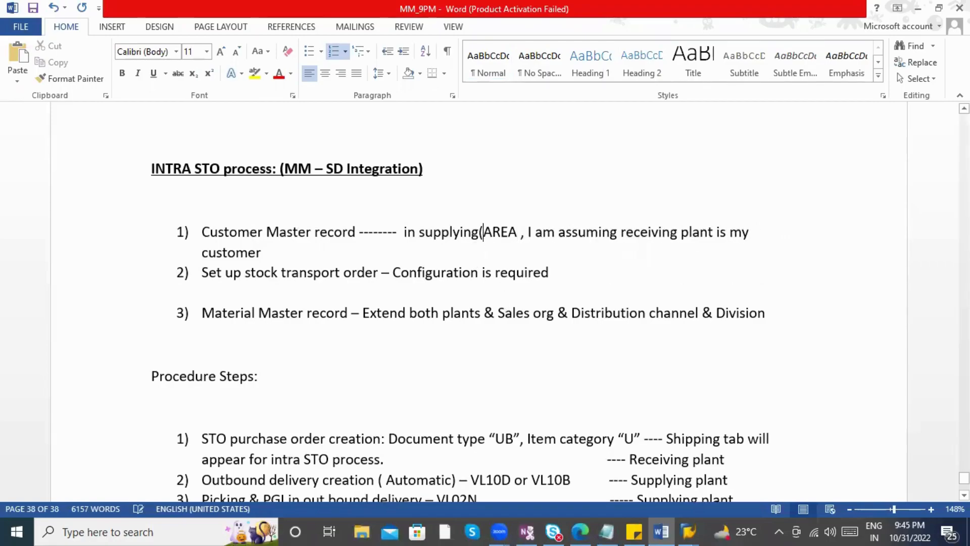
key("BackSpace")
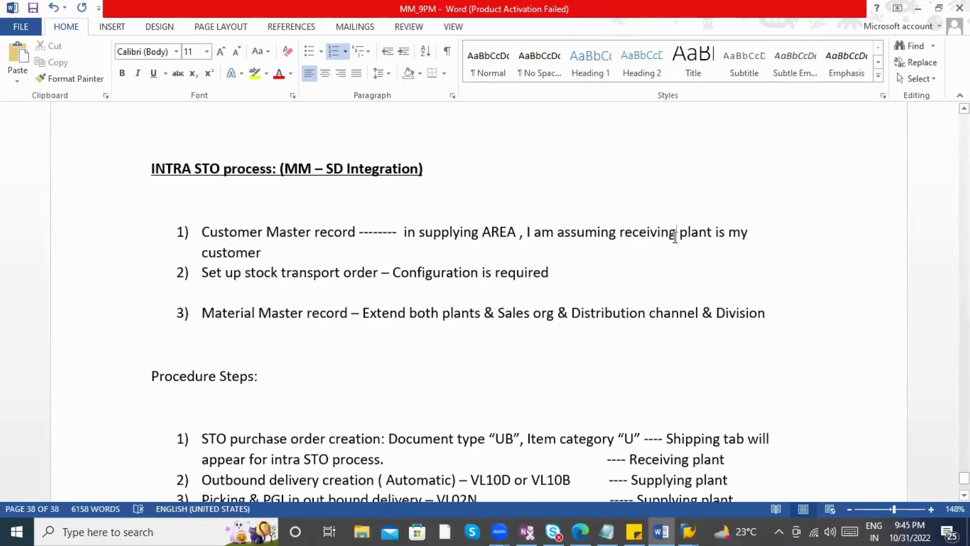
- Switch to SAP, start transaction SPRO in a new session and display the SAP Reference IMG
key("alt+Tab")
left_click(448, 207)
left_click(77, 39)
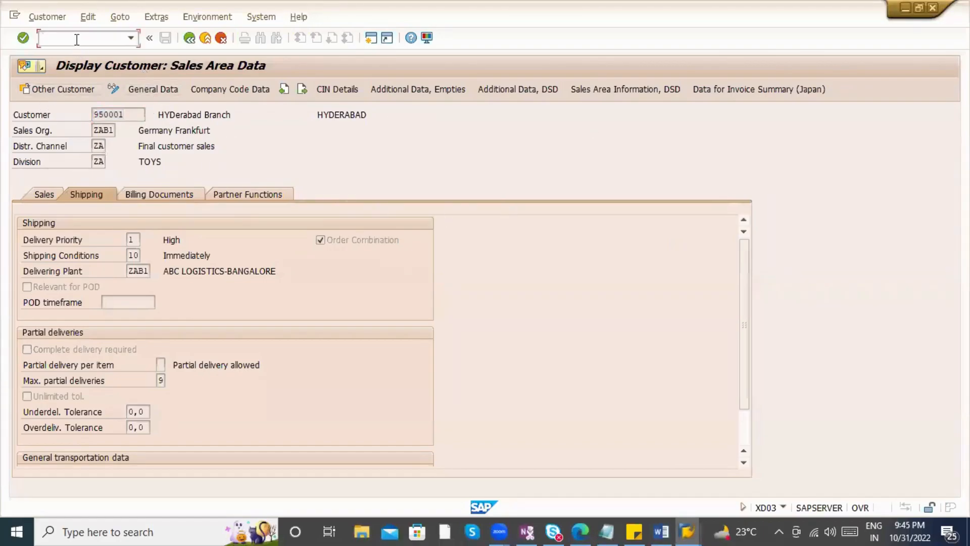
type("/ospro")
key("Return")
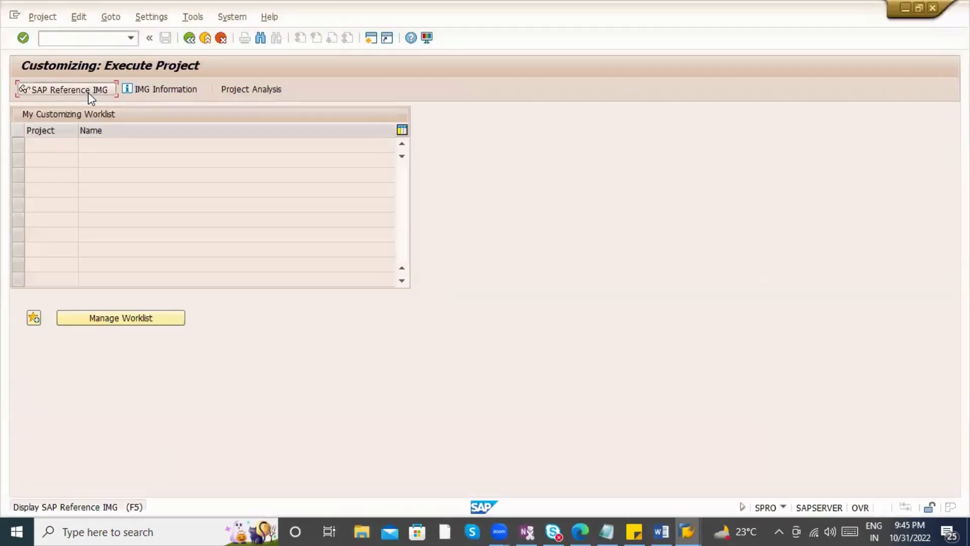
left_click(89, 92)
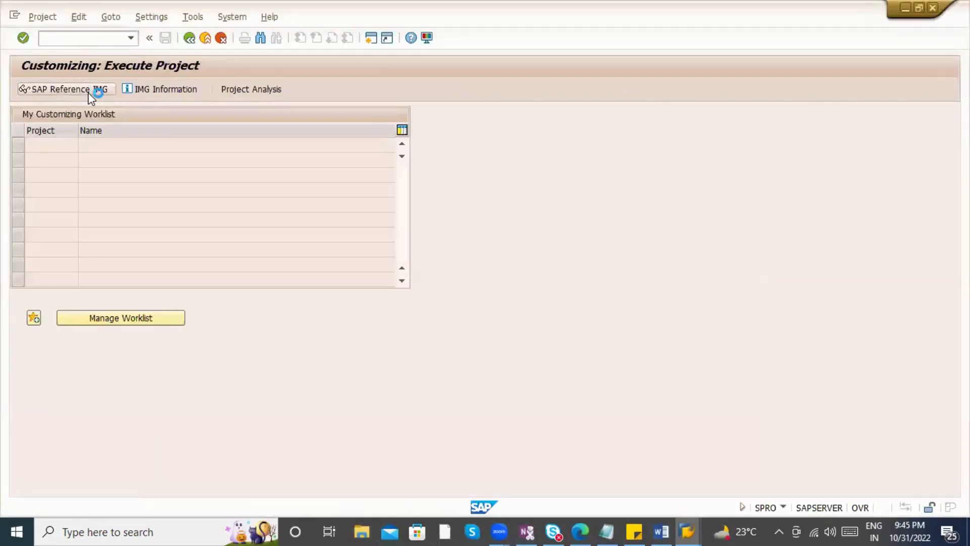
- Expand the IMG tree through Materials Management, Purchasing and Purchase Order down to the Set up Stock Transport Order activities
scroll(171, 275, "down", 5)
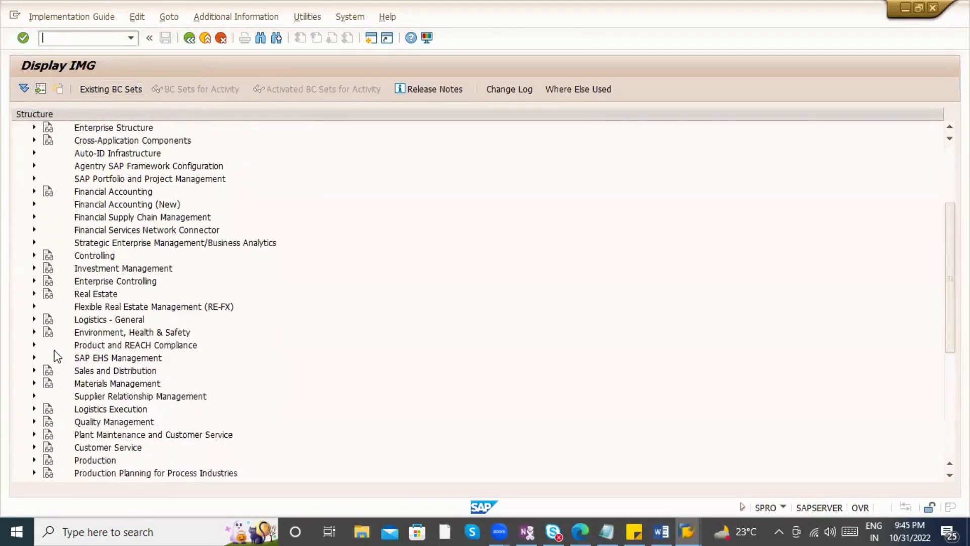
scroll(101, 336, "down", 3)
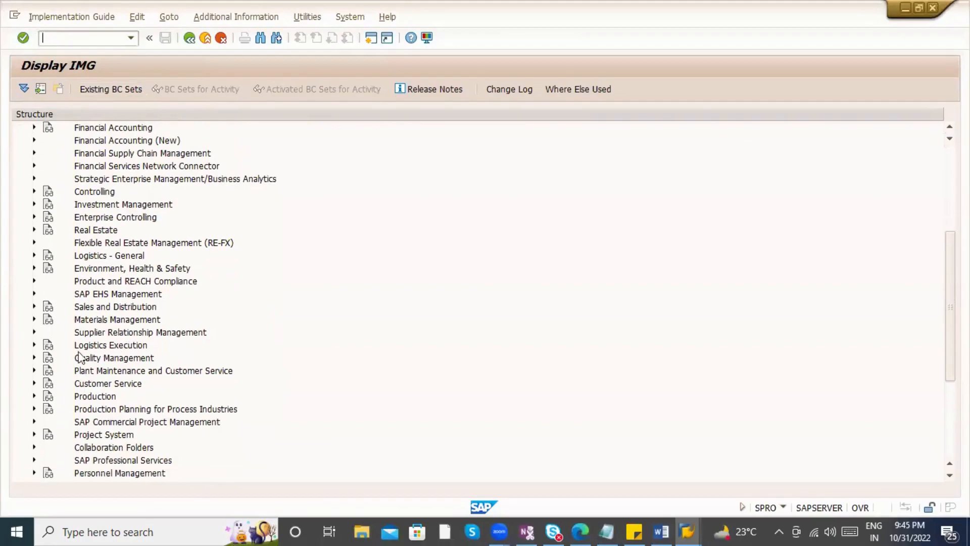
scroll(148, 376, "down", 3)
scroll(148, 376, "down", 2)
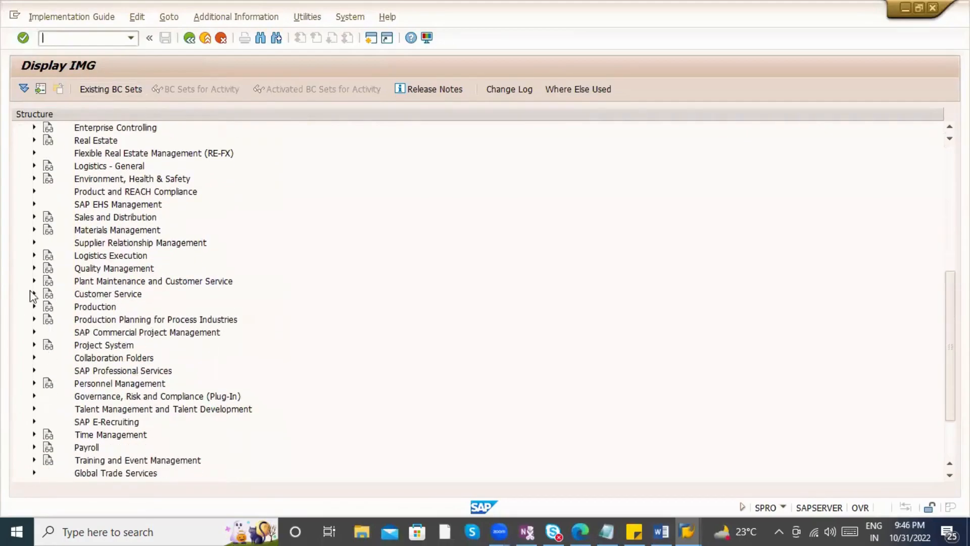
scroll(27, 345, "up", 8)
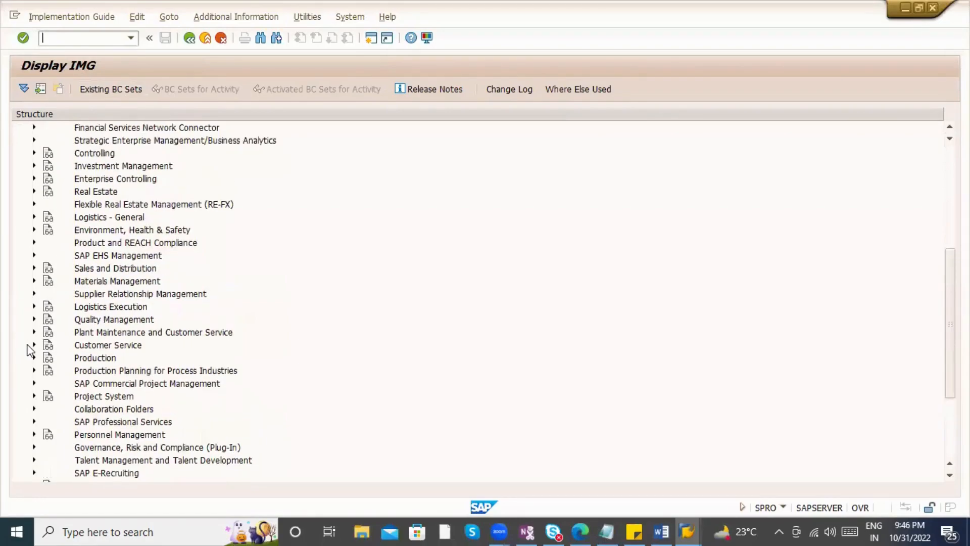
scroll(28, 345, "down", 3)
left_click(34, 293)
left_click(45, 333)
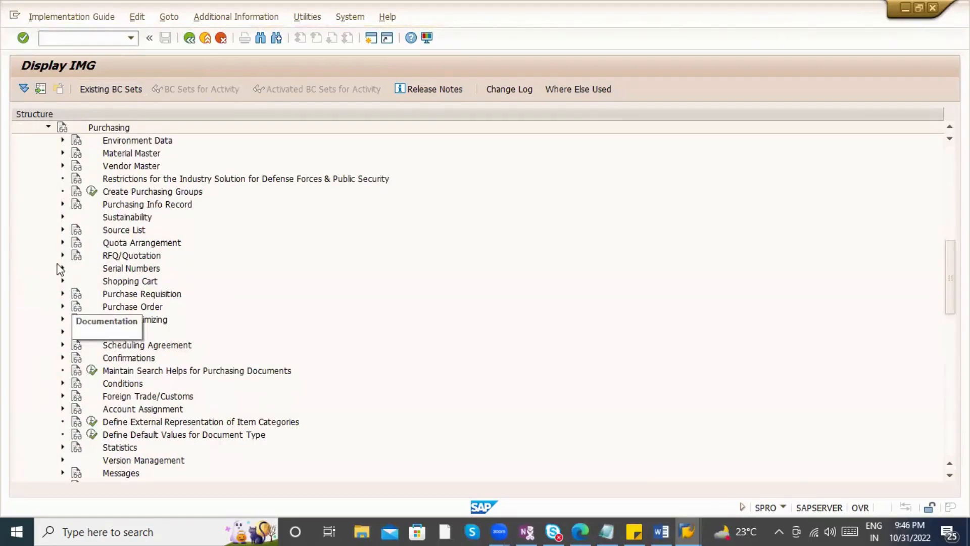
left_click(63, 307)
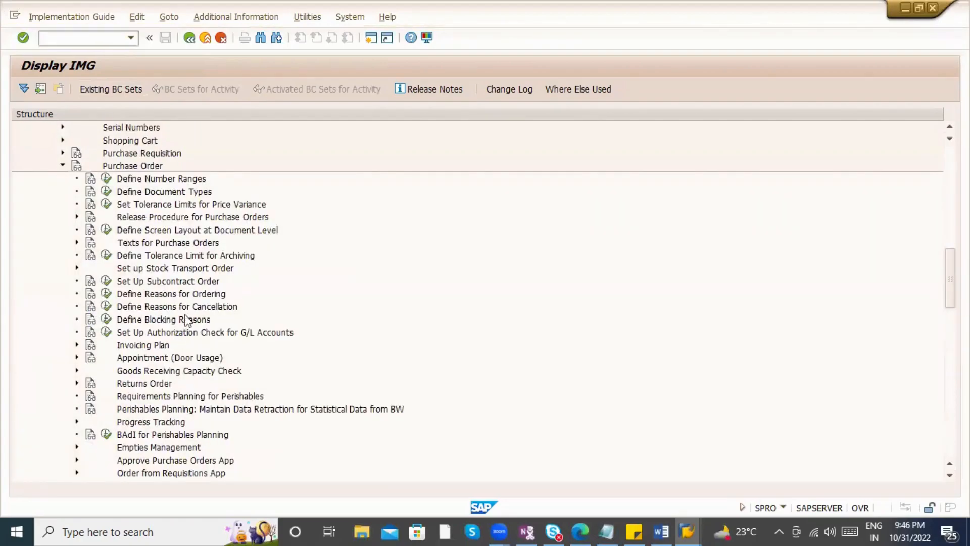
left_click(77, 267)
scroll(257, 282, "down", 2)
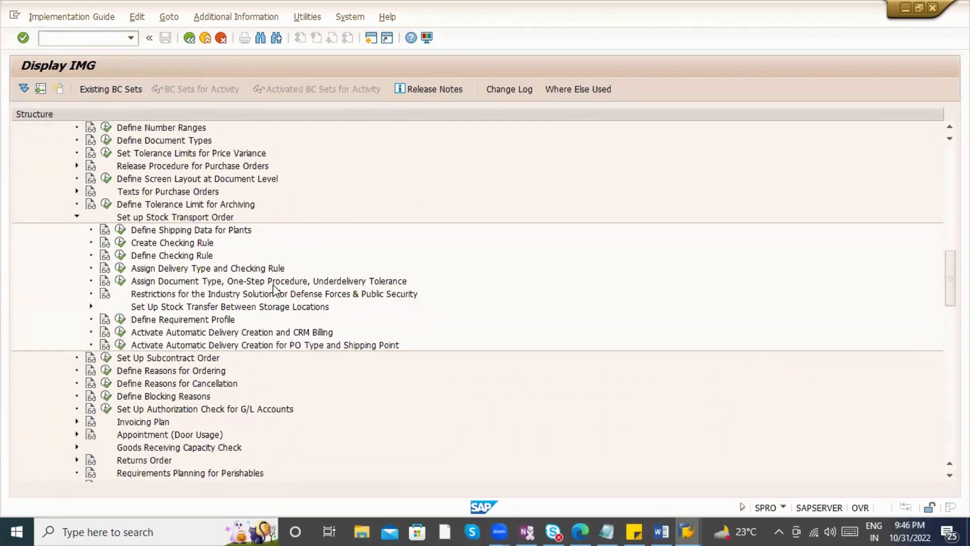
- Run Define Shipping Data for Plants and open the stock transport order details of plant ZAB2
left_click(121, 229)
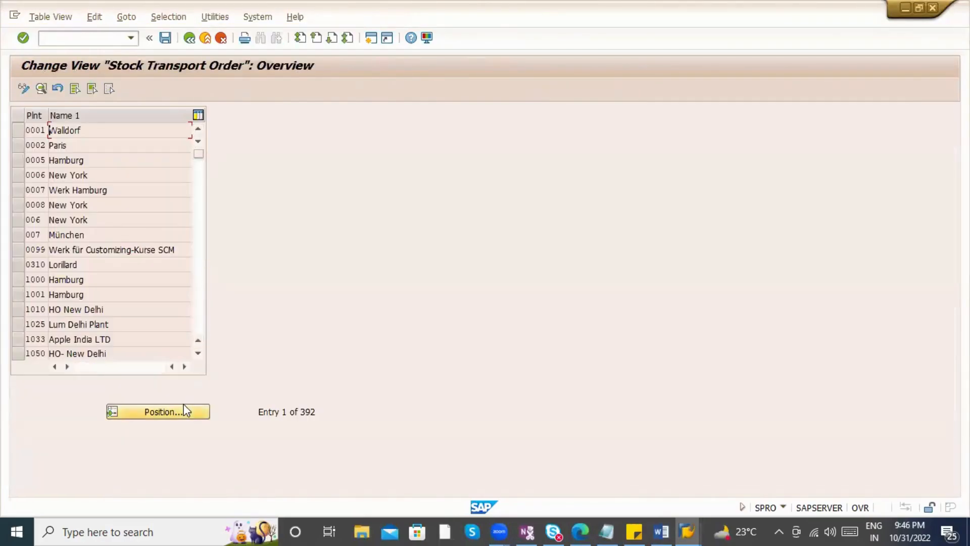
left_click(177, 412)
type("ZAB2")
key("Return")
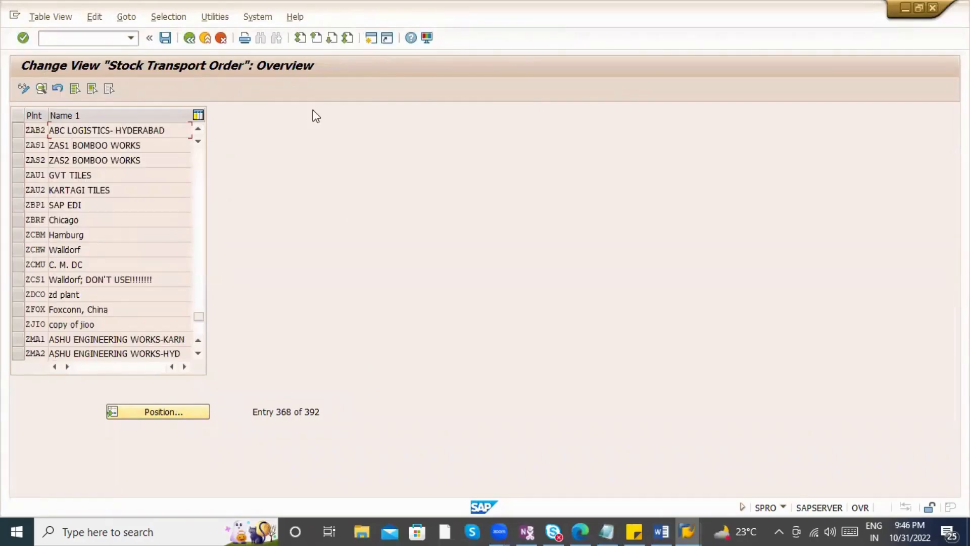
double_click(151, 130)
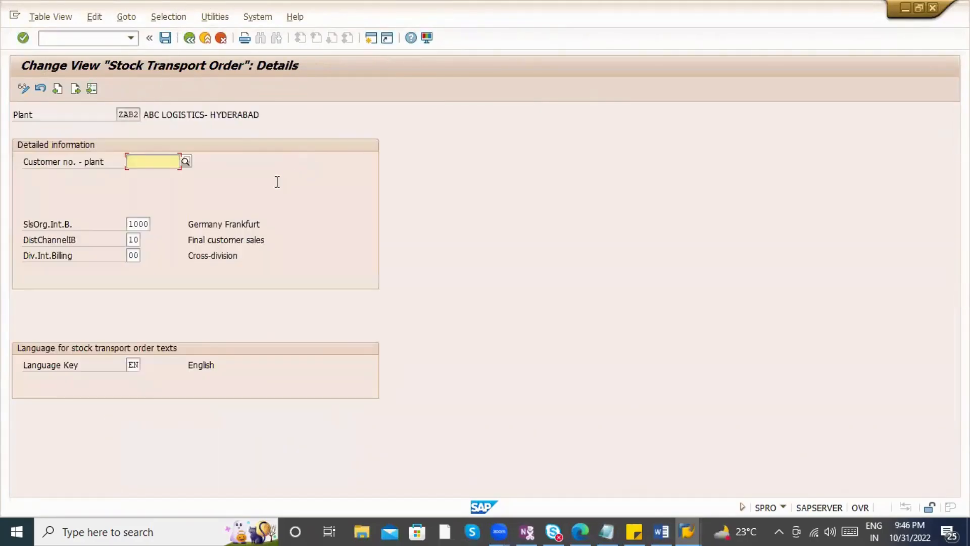
- Assign the Hyderabad branch's customer number, sales organization ZAB1, distribution channel ZA and division ZA to the plant, and save
type("950001")
key("alt+Tab")
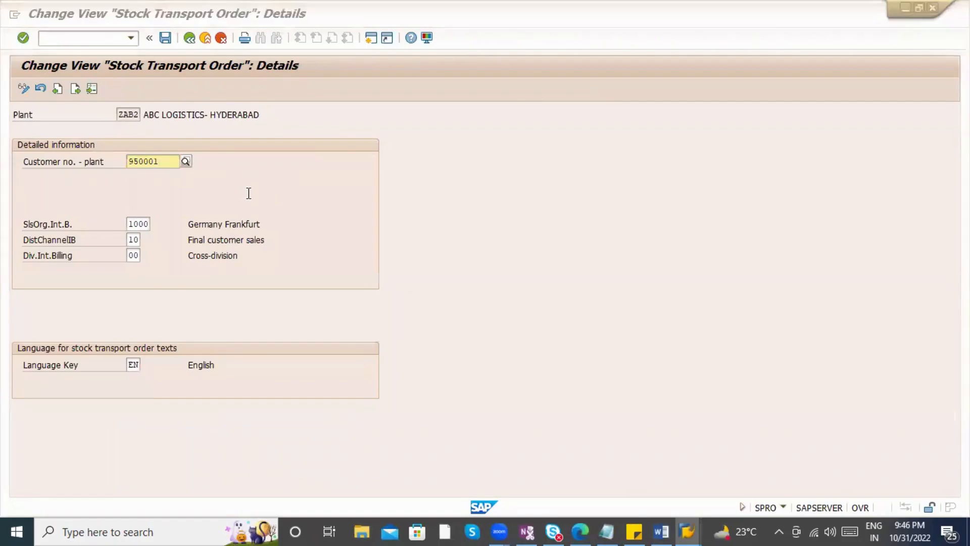
left_click(100, 130)
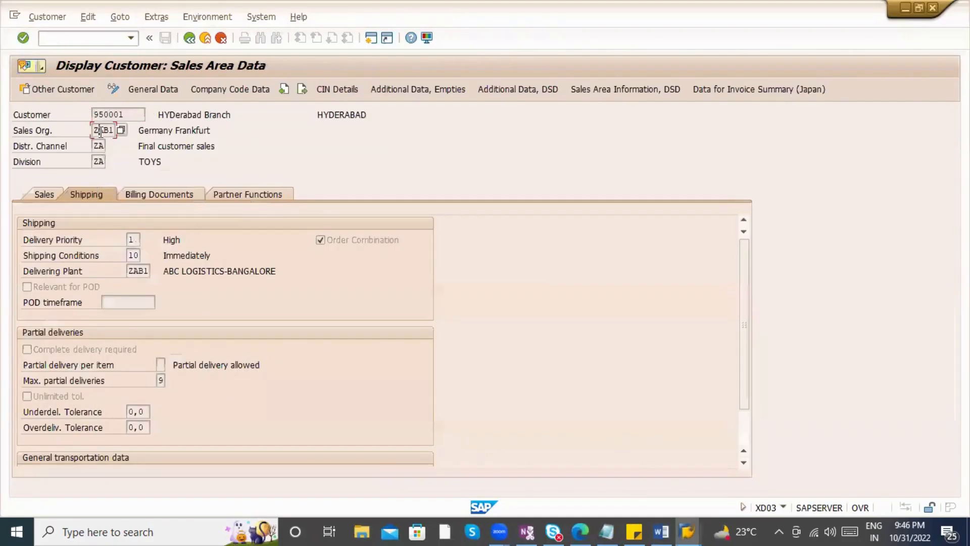
key("alt+Tab")
key("Tab")
type("Z")
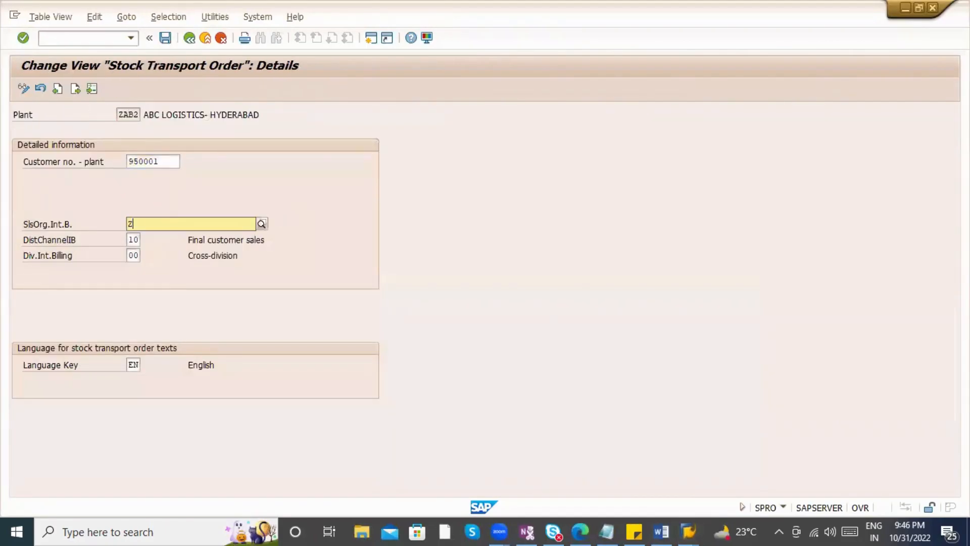
type("ZA")
key("Tab")
type("ZA")
key("Return")
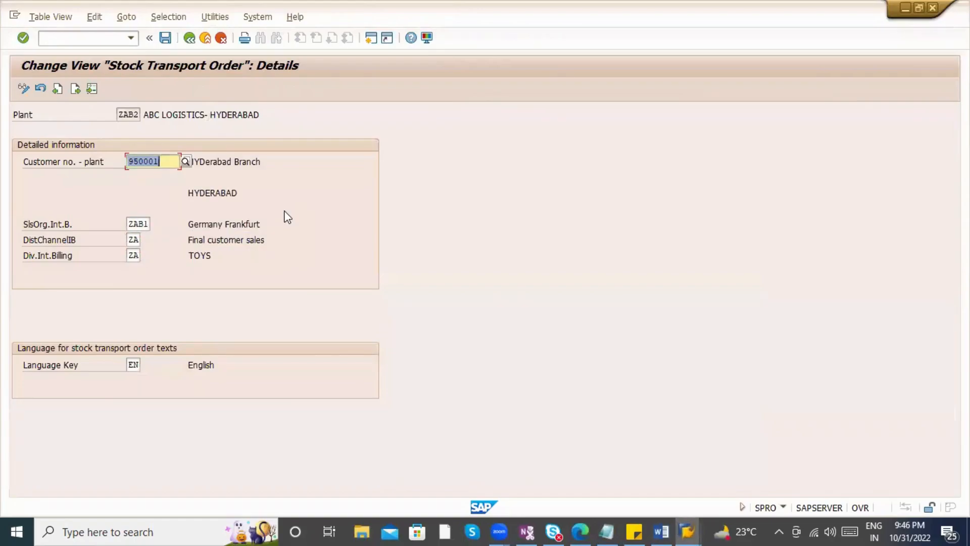
key("ctrl+s")
key("Return")
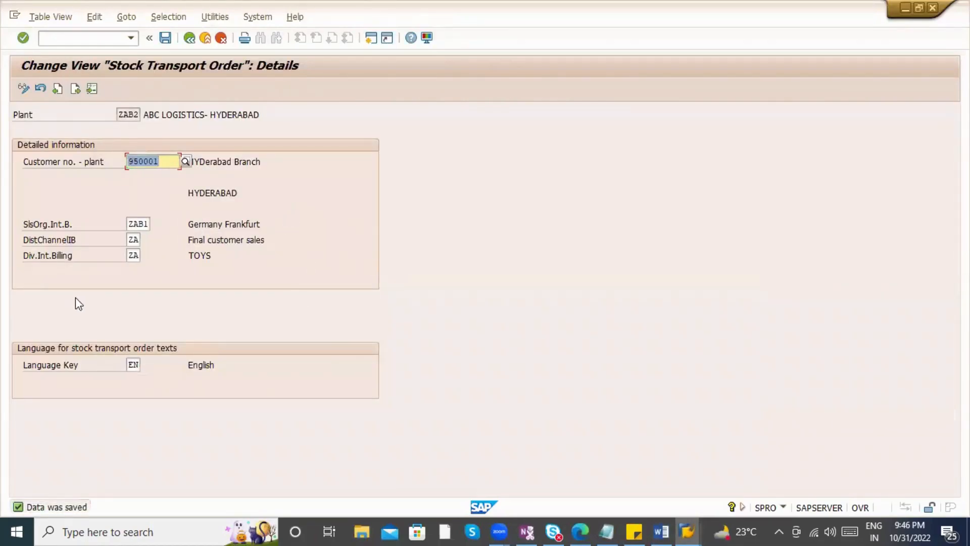
- Review the plant's customer number and internal billing sales area fields, and return to the plant overview
key("Tab")
key("Tab")
key("Tab")
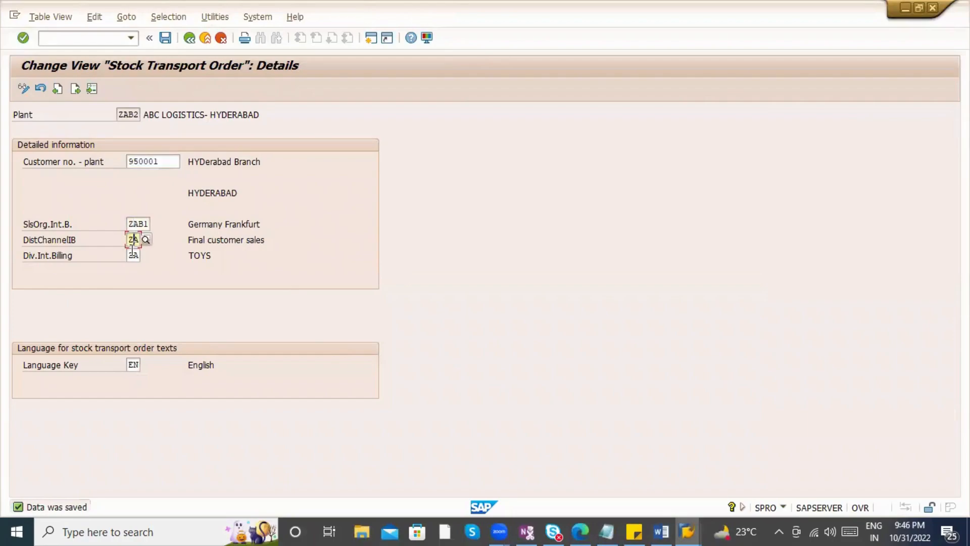
left_click(136, 221)
double_click(160, 159)
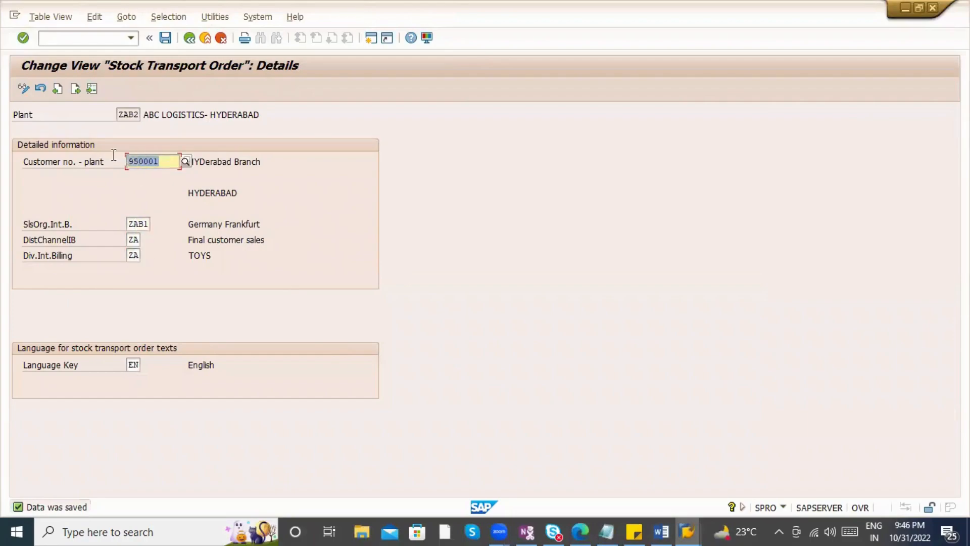
left_click(190, 39)
- Switch to the Word notes and start an arrow-bulleted line under the "Set up stock transport order" item
key("alt+Tab")
key("Tab")
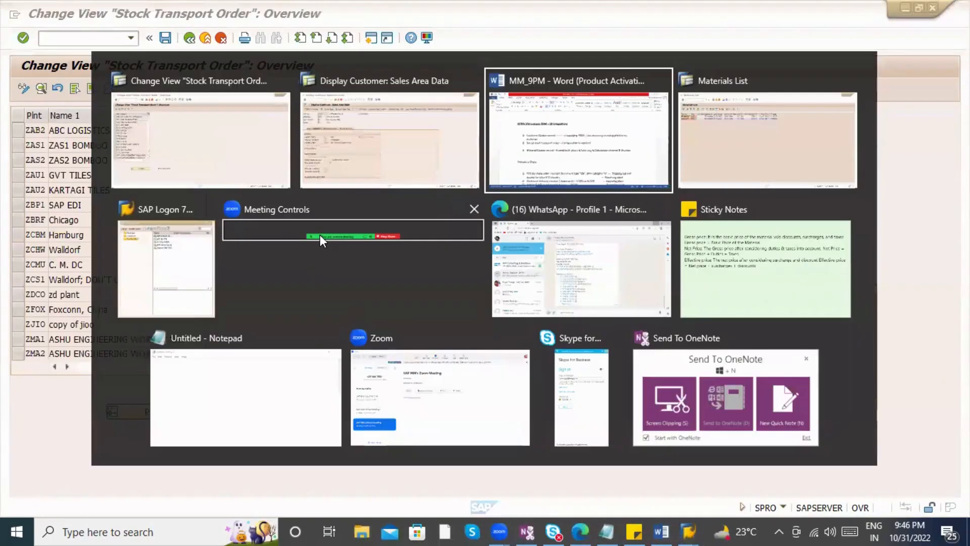
scroll(307, 338, "up", 2)
scroll(284, 307, "down", 4)
scroll(290, 302, "up", 3)
scroll(283, 318, "up", 3)
scroll(303, 348, "down", 10)
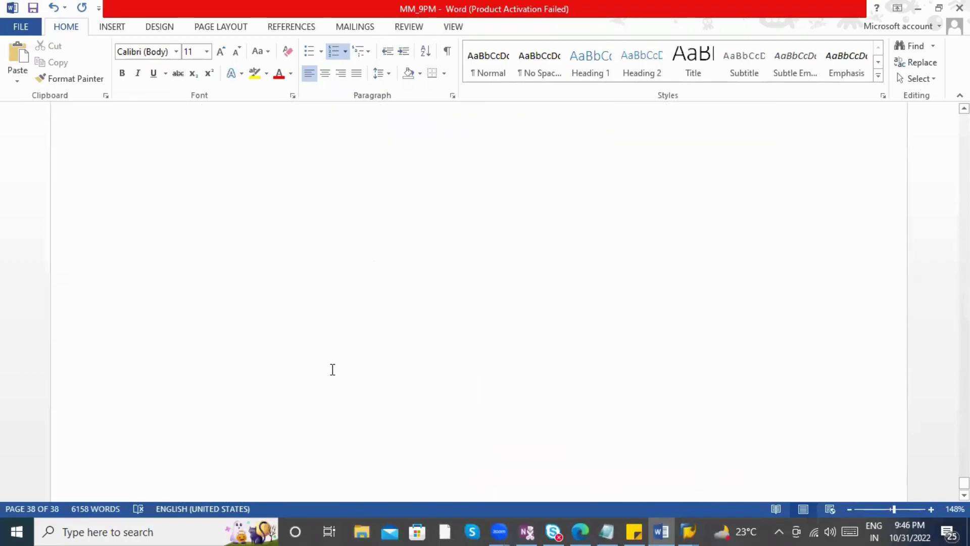
scroll(329, 361, "up", 9)
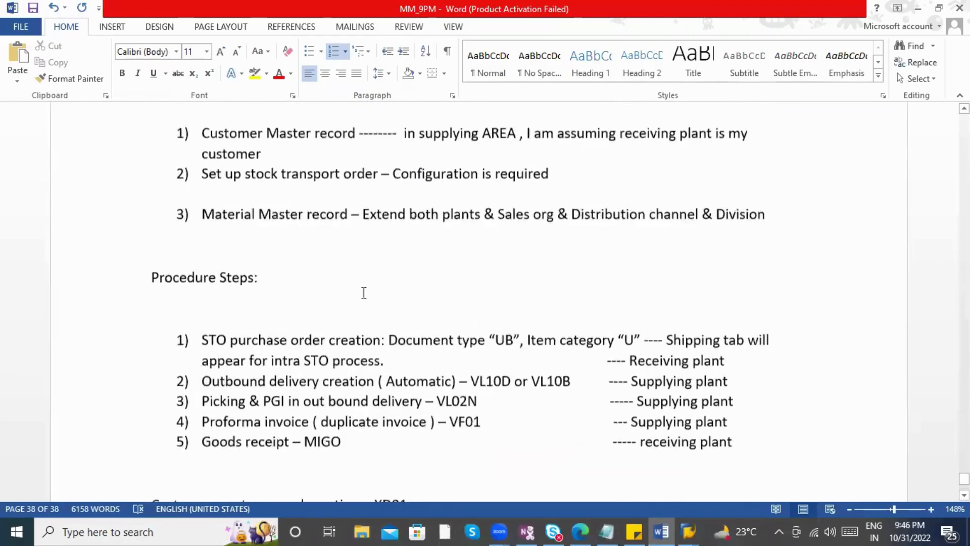
left_click_drag(208, 274, 380, 274)
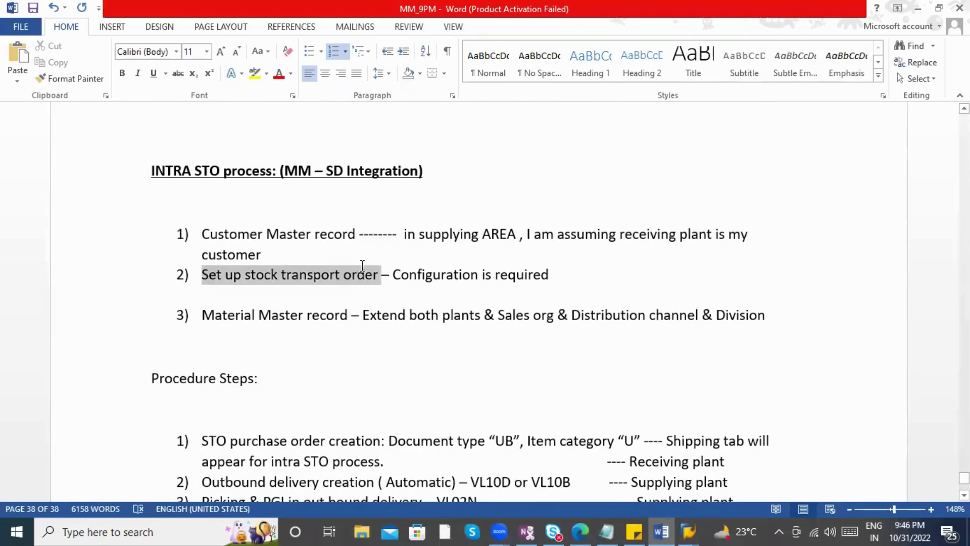
left_click(551, 274)
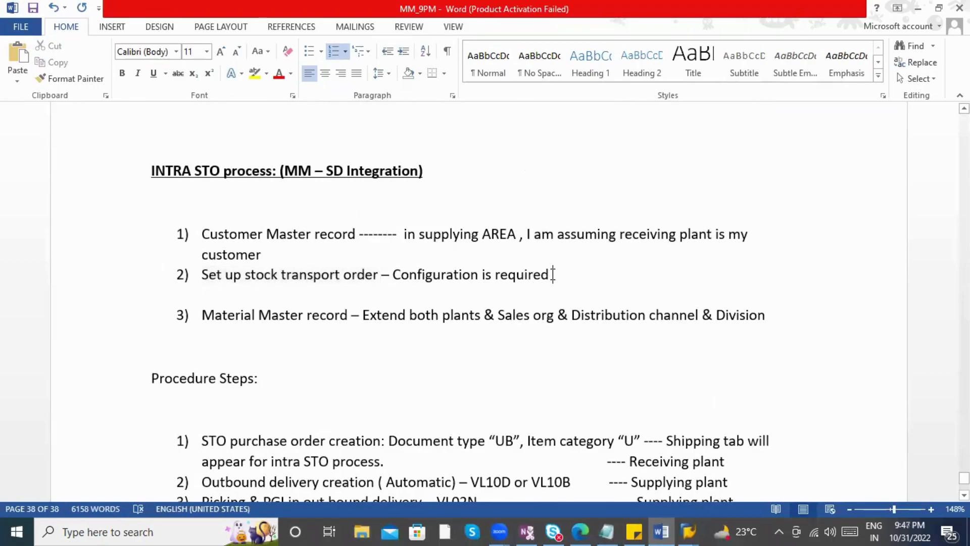
key("Return")
key("BackSpace")
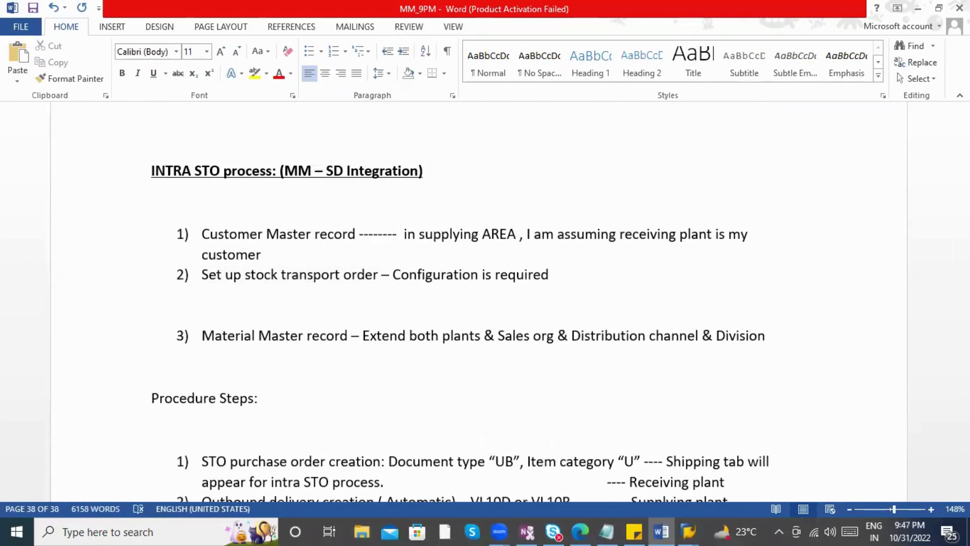
type("> ")
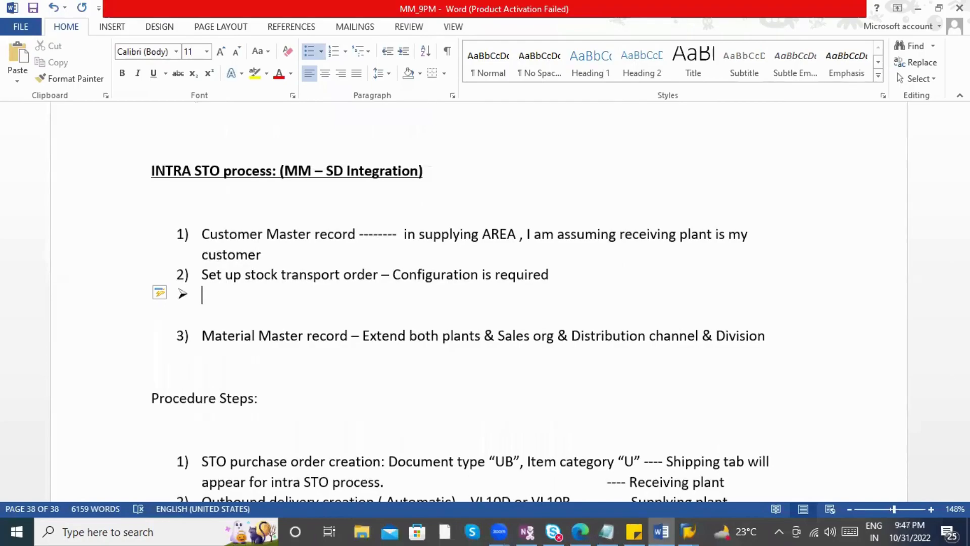
- Write the bullet "Customer number need to assign in receiving plant" and add another bullet line below it
type("Customer")
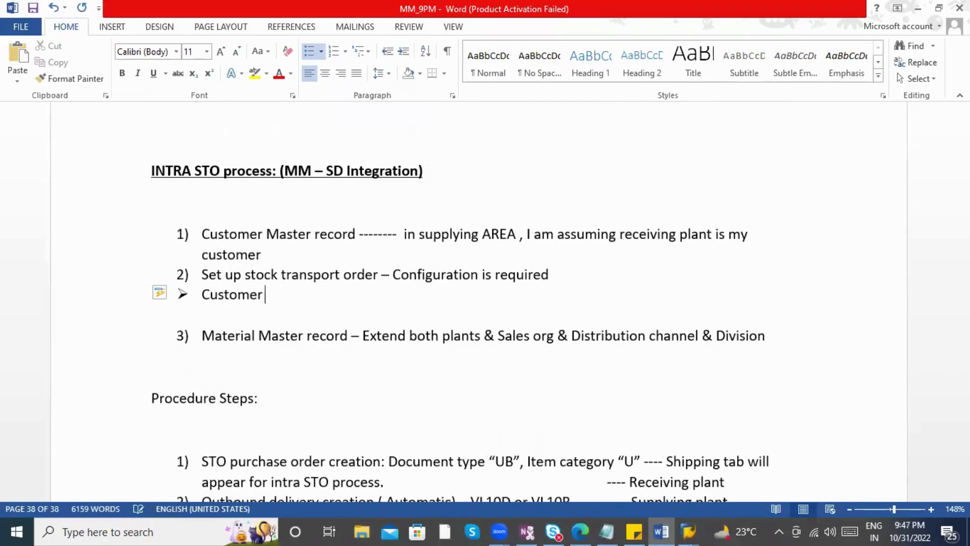
type(" number need ")
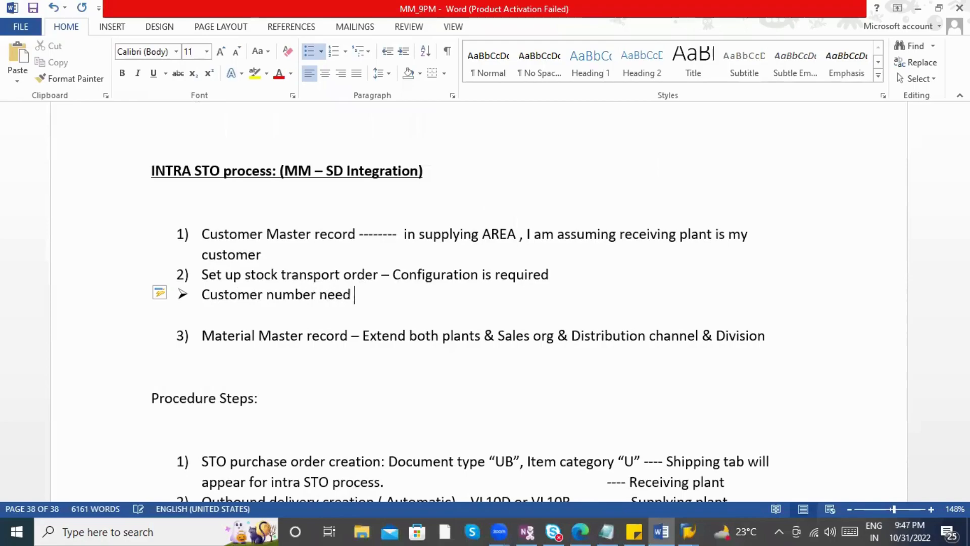
type("to assign in")
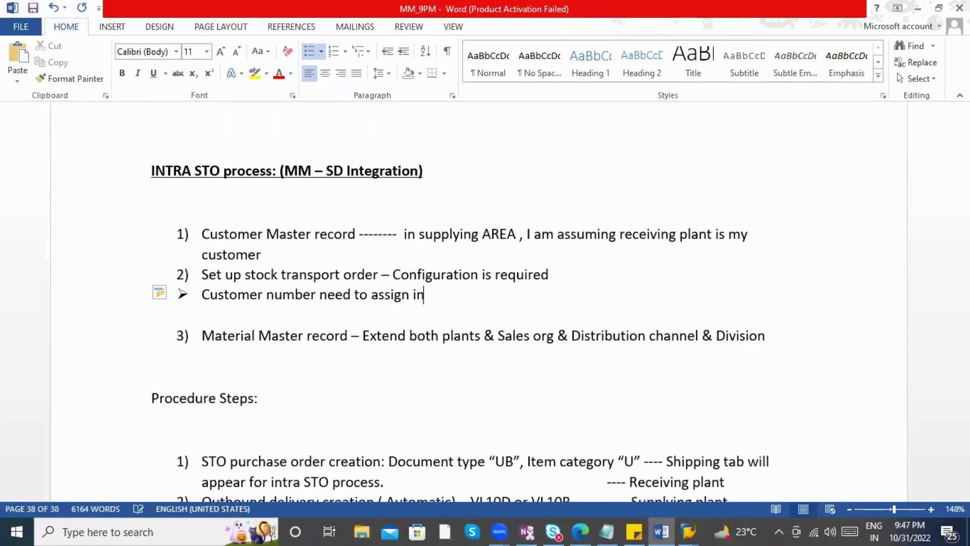
type(" receiving plant")
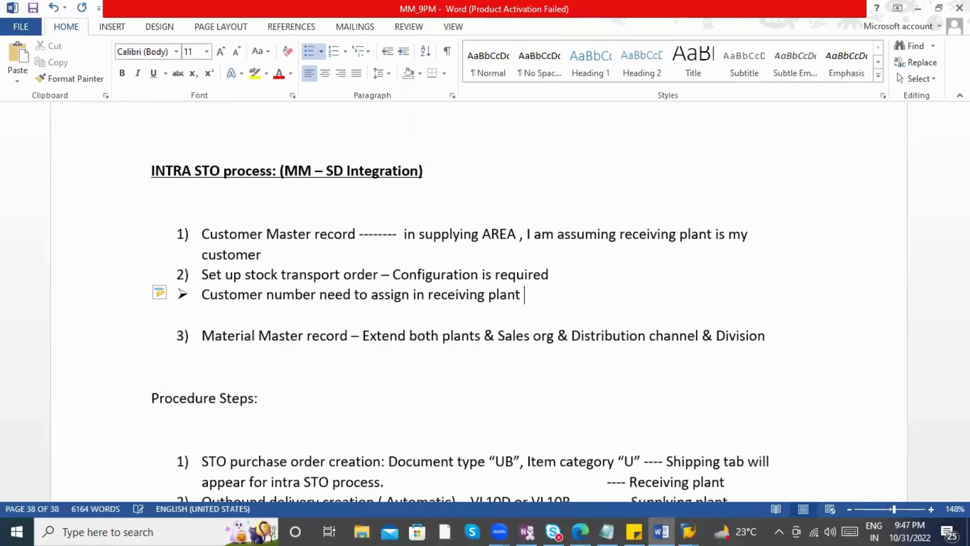
key("Return")
- Return to the IMG tree in SAP, locate the Assign Delivery Type and Checking Rule activity, and switch back to the Word notes
key("alt+Tab")
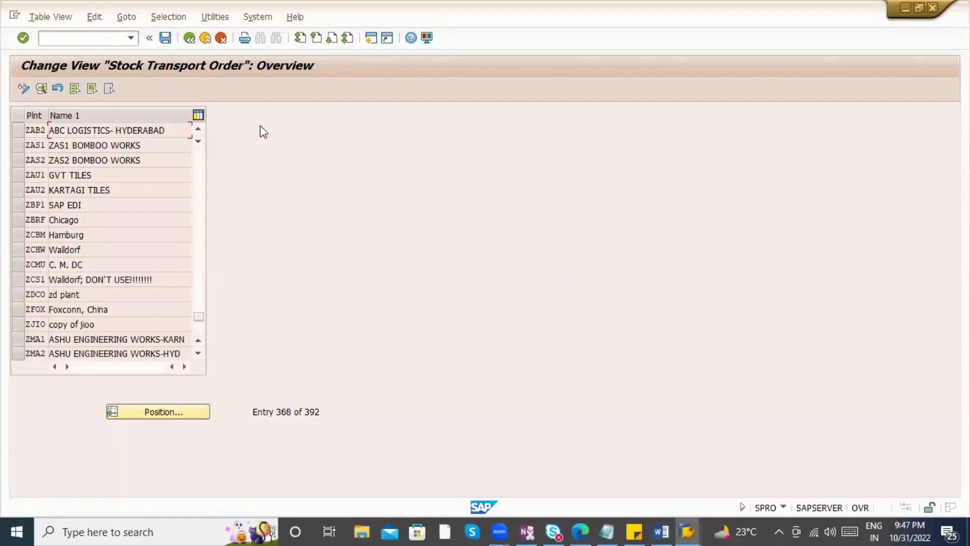
left_click(188, 40)
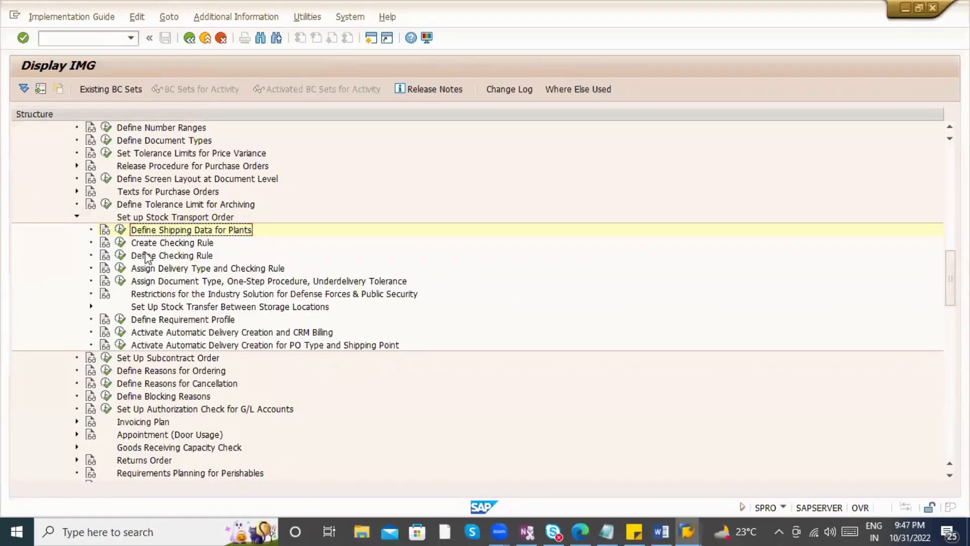
left_click(148, 271)
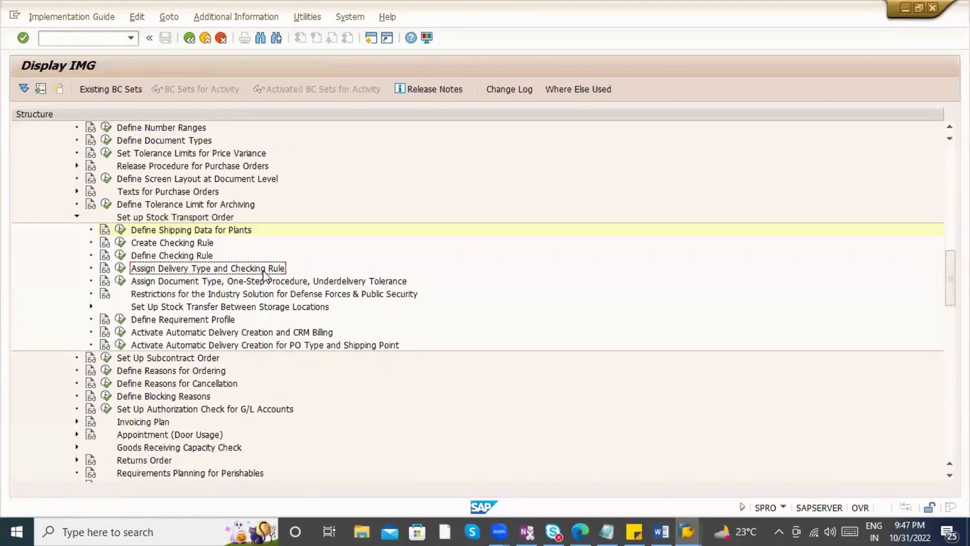
key("alt+Tab")
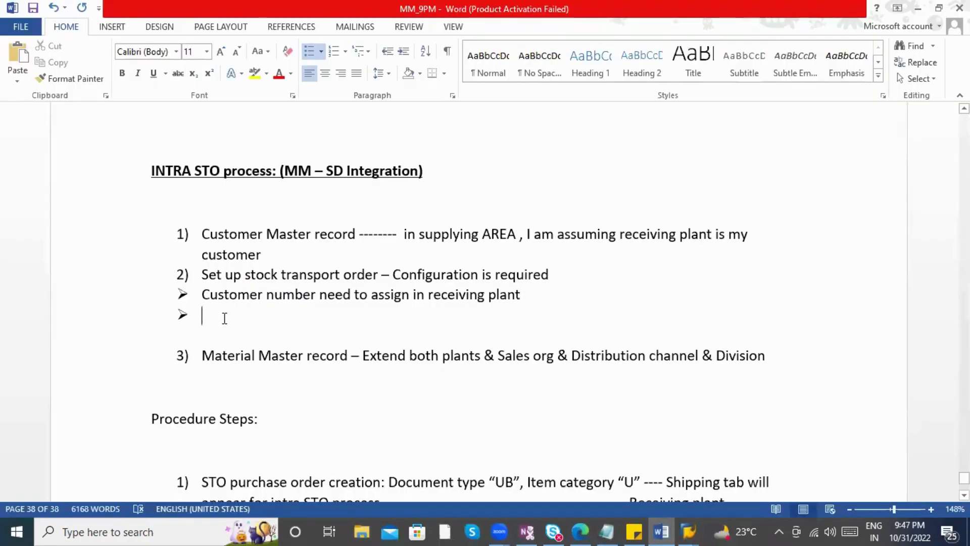
- Write the bullet "Assign supply plant & document type combination you need to be assign delivery type (NL)" under the stock transport order item
type("Assign supply plant ")
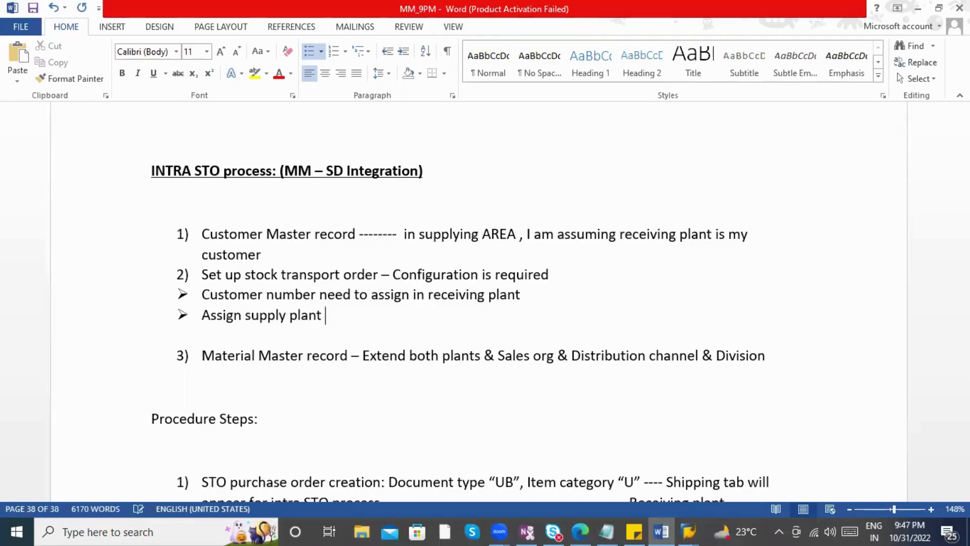
type("& documen")
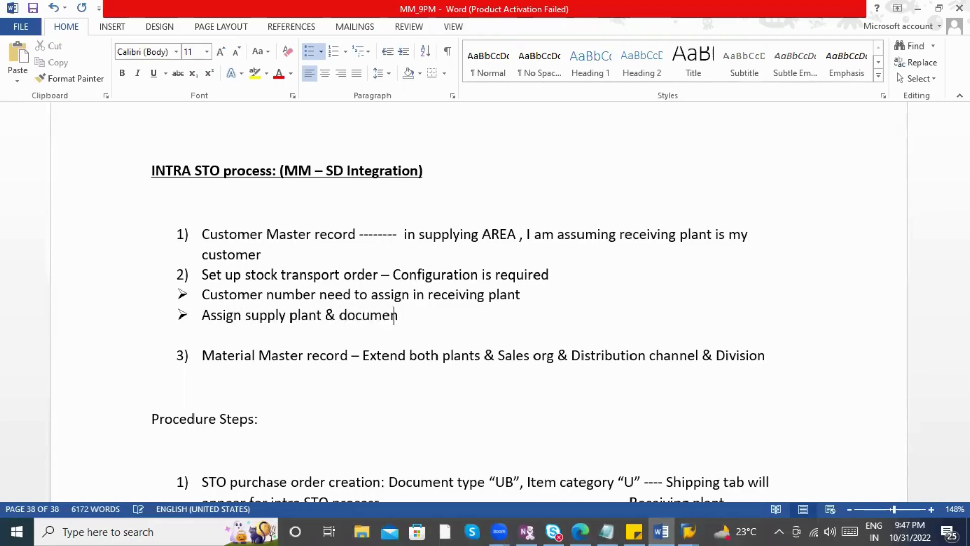
type("t type combination you nee")
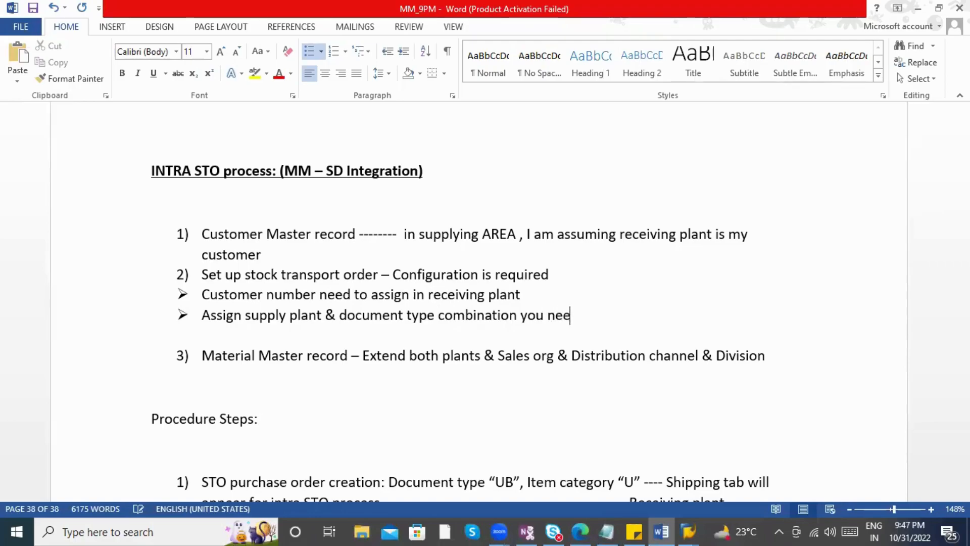
type("d to be assignd")
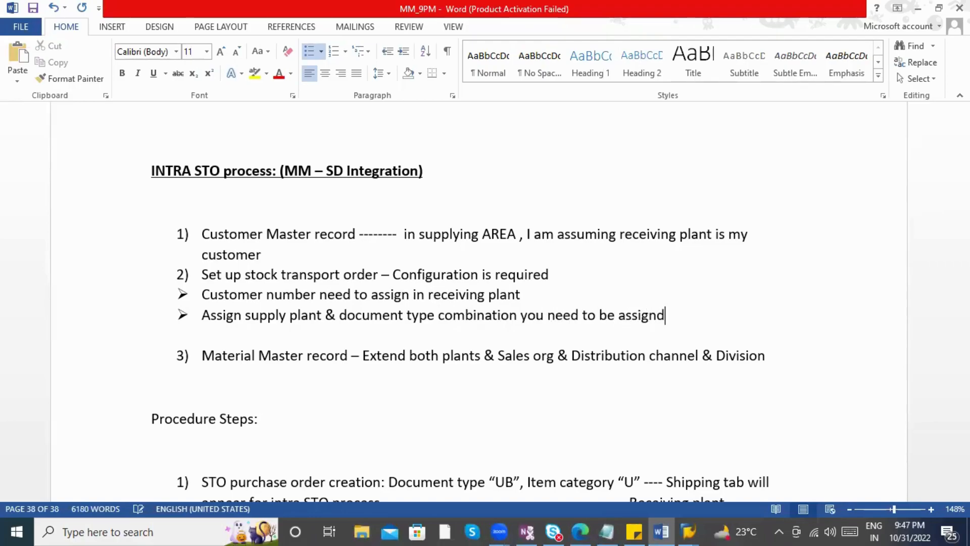
key("BackSpace")
type("delivery type")
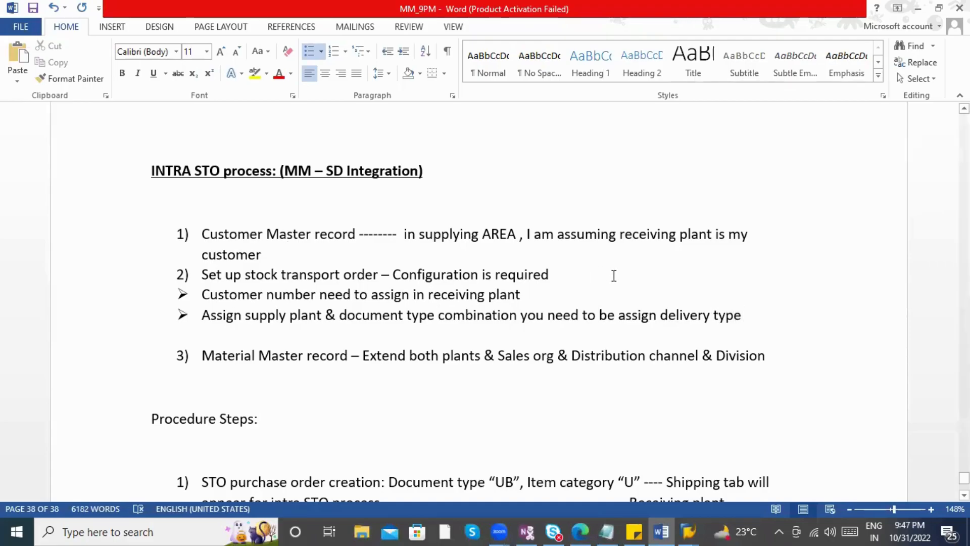
left_click_drag(661, 321, 756, 322)
left_click(759, 328)
type("(NL)")
- Switch to SAP, open the Assign Delivery Type and Checking Rule activity, and open the stock transfer data positioning dialog
key("alt+Tab")
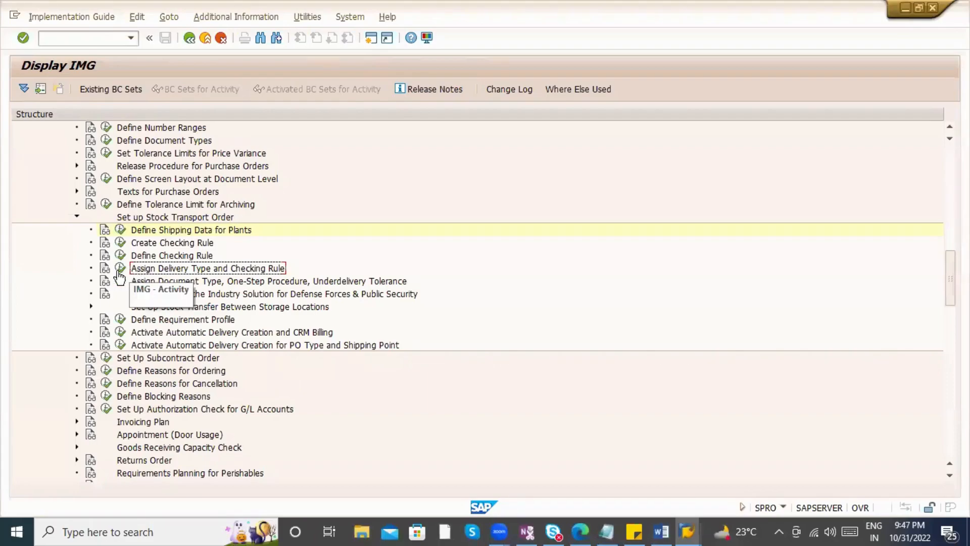
left_click(119, 272)
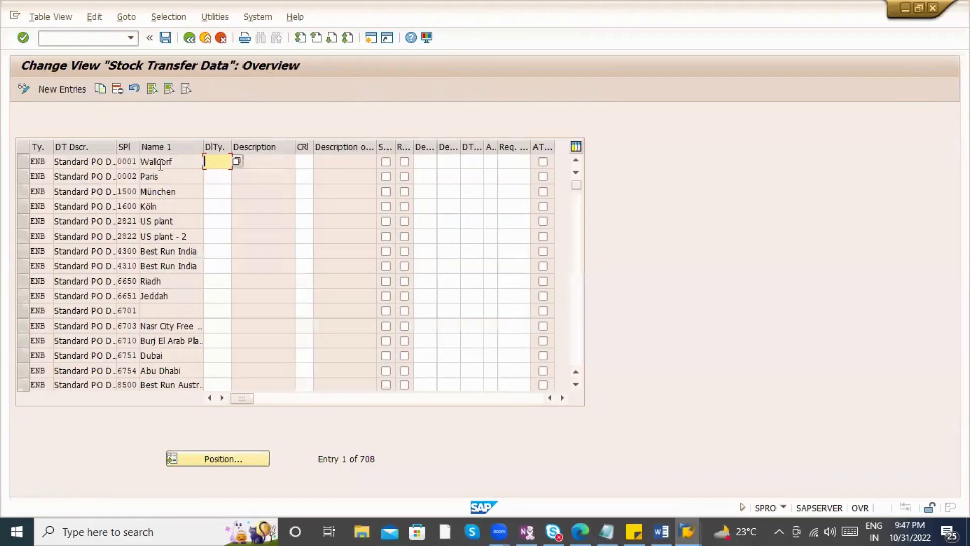
left_click(220, 461)
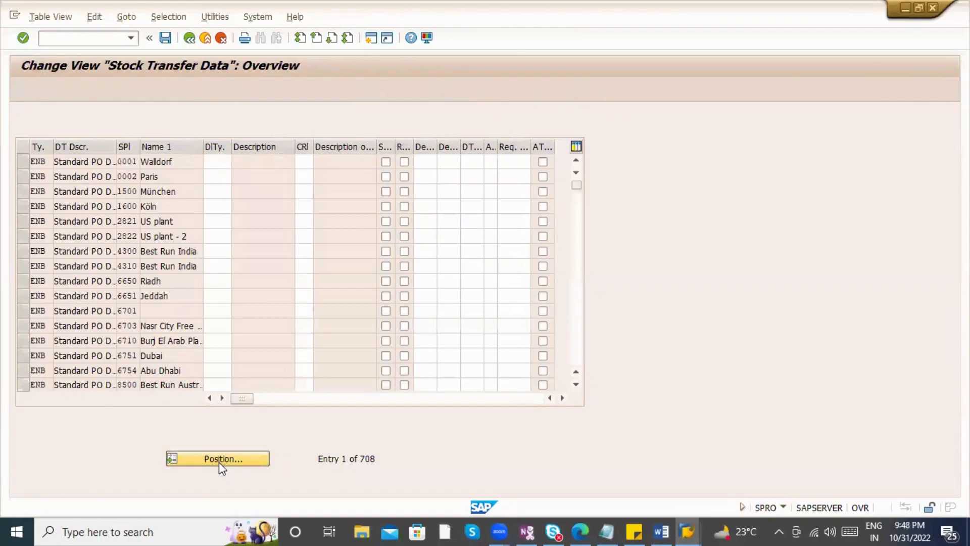
- Check the Word notes for the document type and supplying plant in the MM route and procedure steps sections
key("alt+Tab")
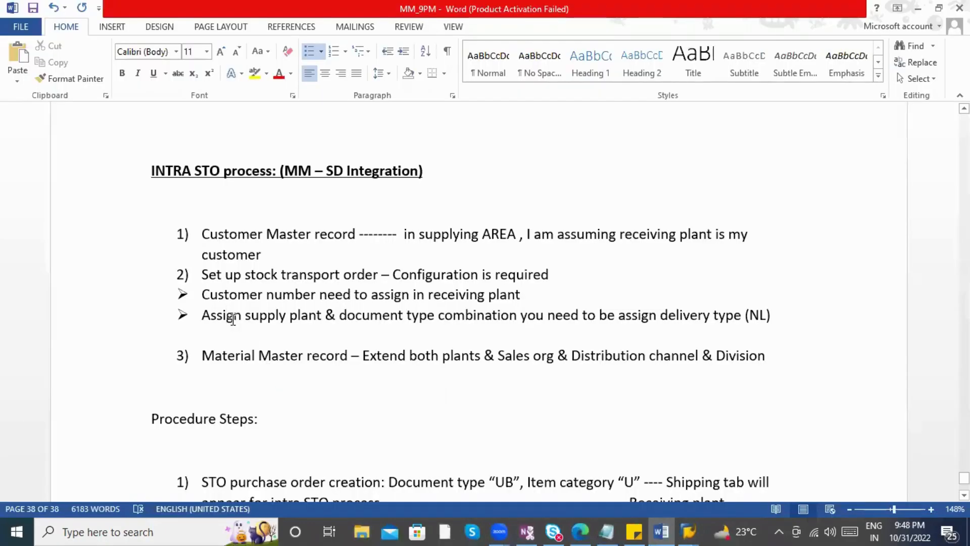
key("alt+Tab")
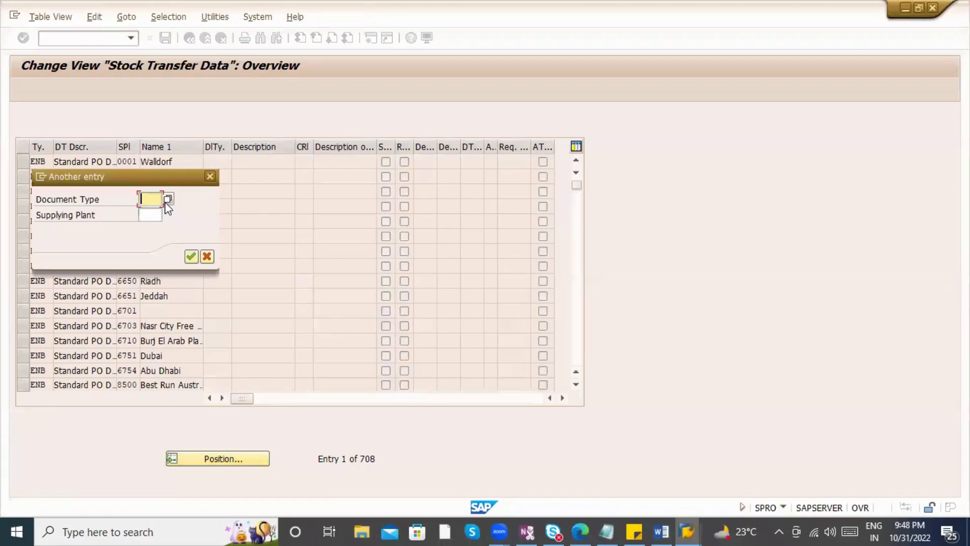
key("alt+Tab")
scroll(330, 360, "up", 15)
scroll(185, 277, "down", 3)
left_click_drag(166, 232, 368, 406)
scroll(369, 406, "down", 10)
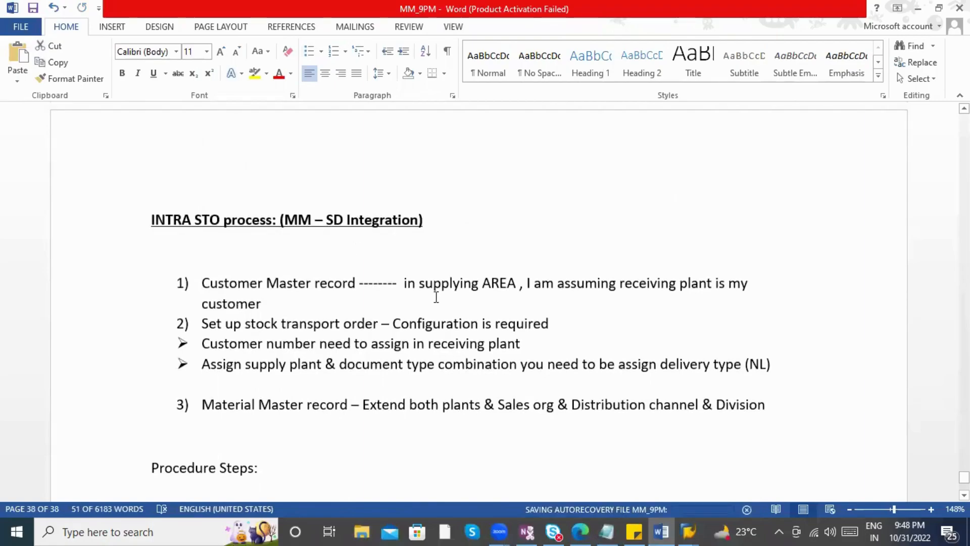
scroll(430, 305, "up", 10)
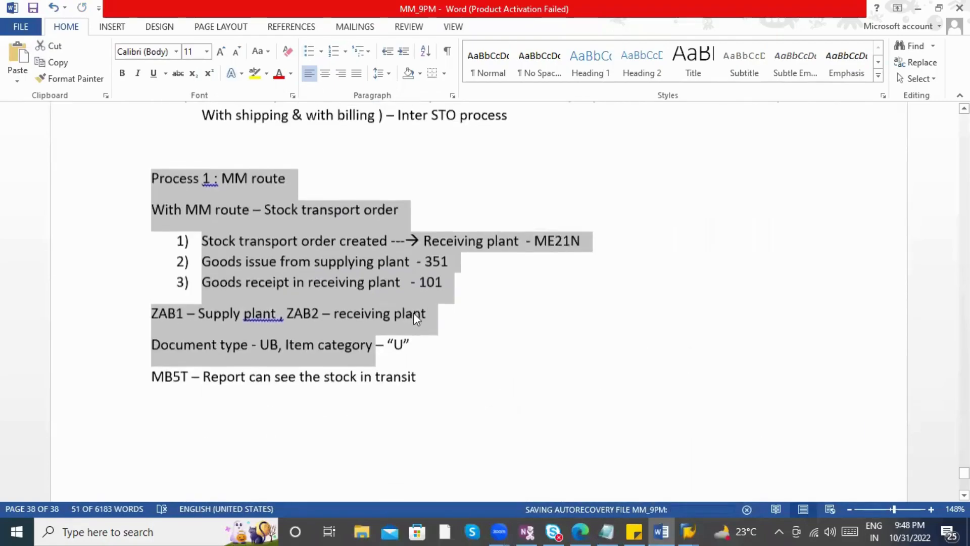
left_click(208, 340)
left_click_drag(151, 179, 394, 400)
left_click(268, 349)
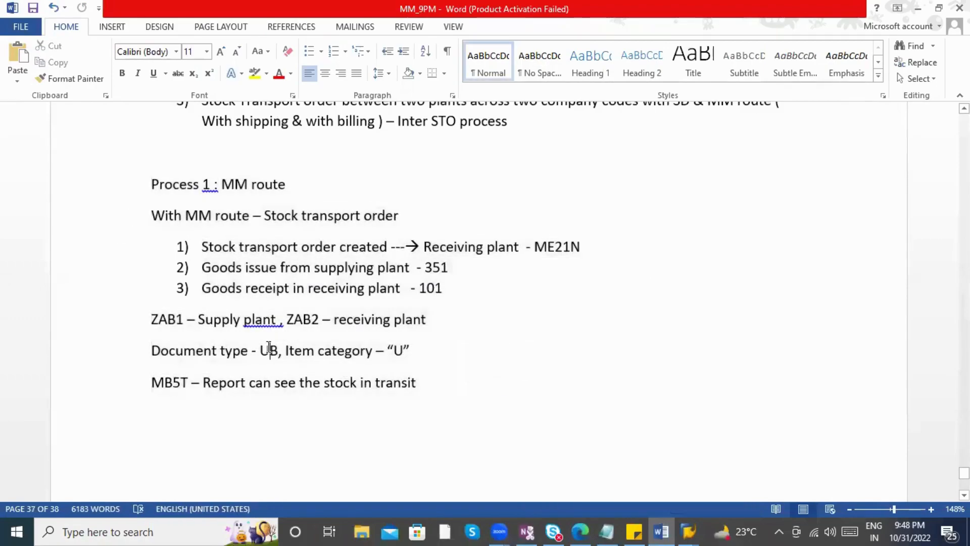
scroll(336, 366, "down", 5)
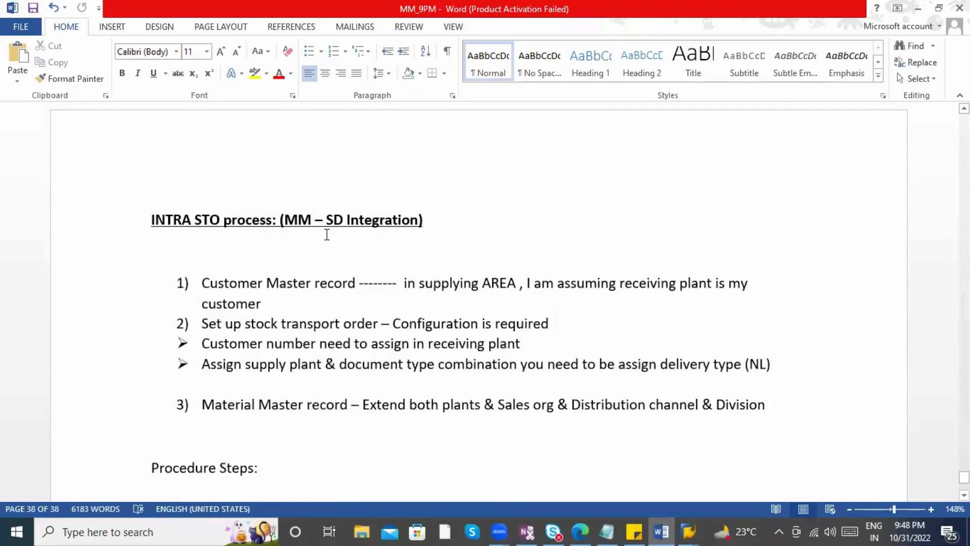
scroll(385, 233, "down", 3)
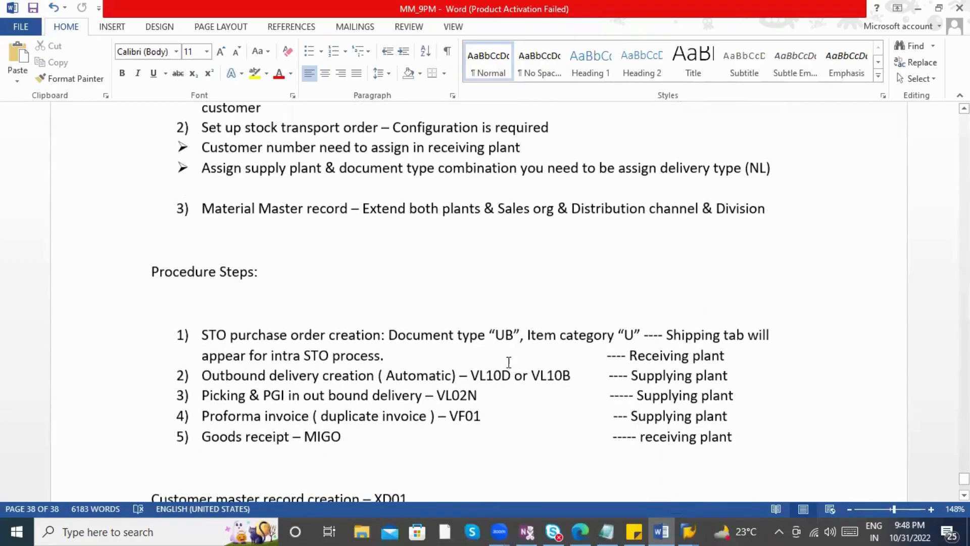
left_click(497, 336)
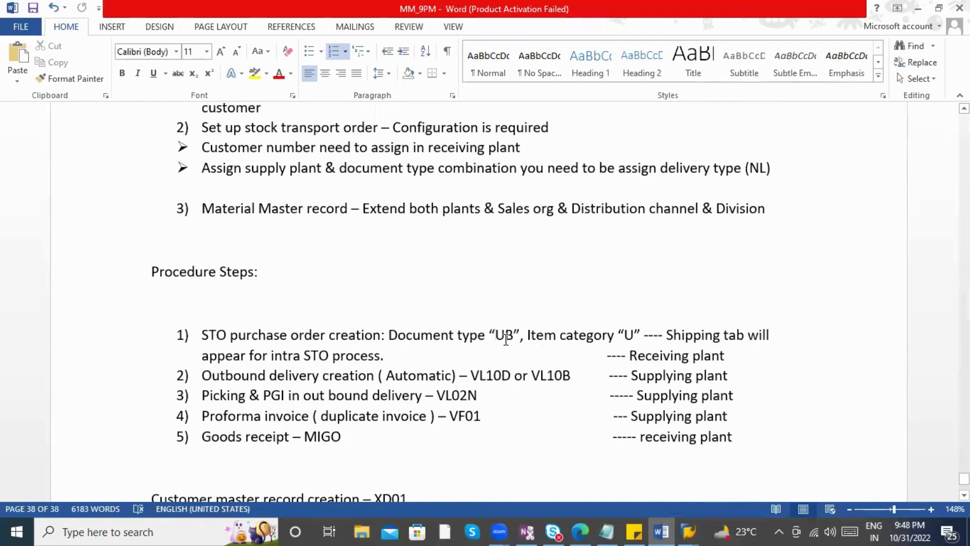
- Switch back to SAP and position the stock transfer data list at document type UB
key("alt+Tab")
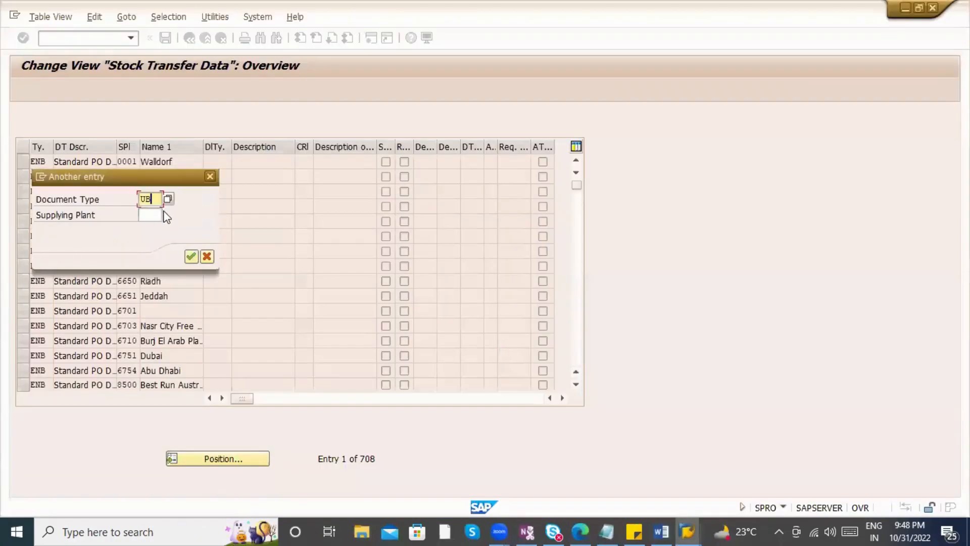
left_click(191, 258)
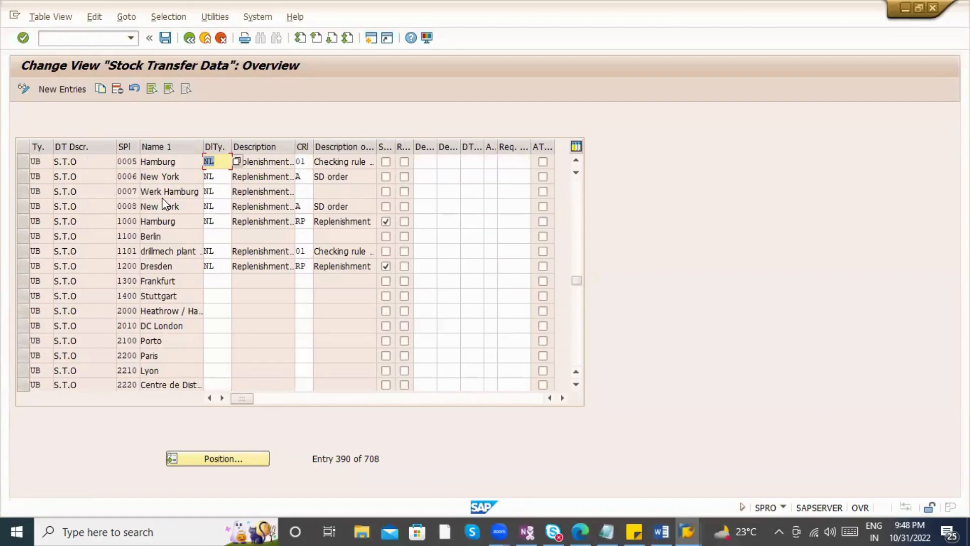
left_click(60, 91)
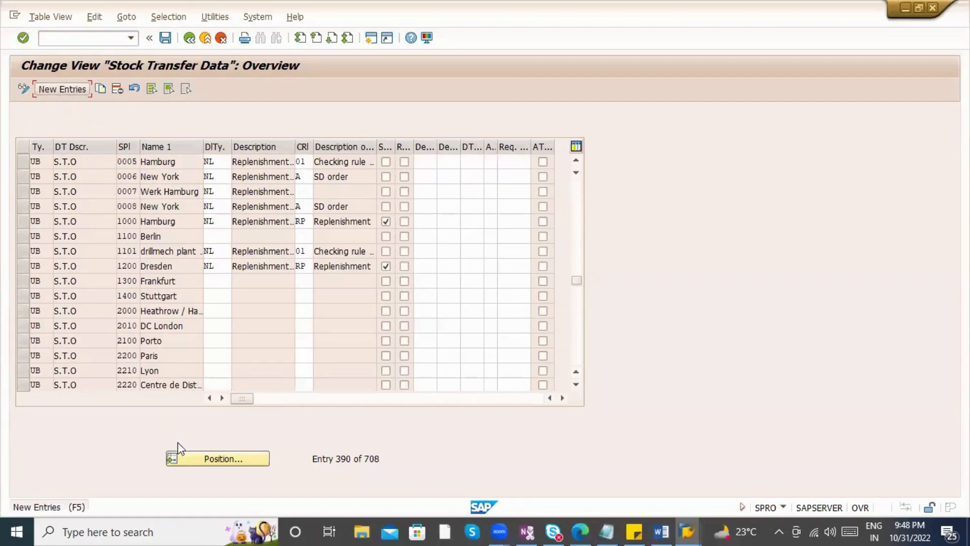
- Position the stock transfer data list at document type ZUB and supplying plant ZAB
left_click(193, 461)
type("ZUB")
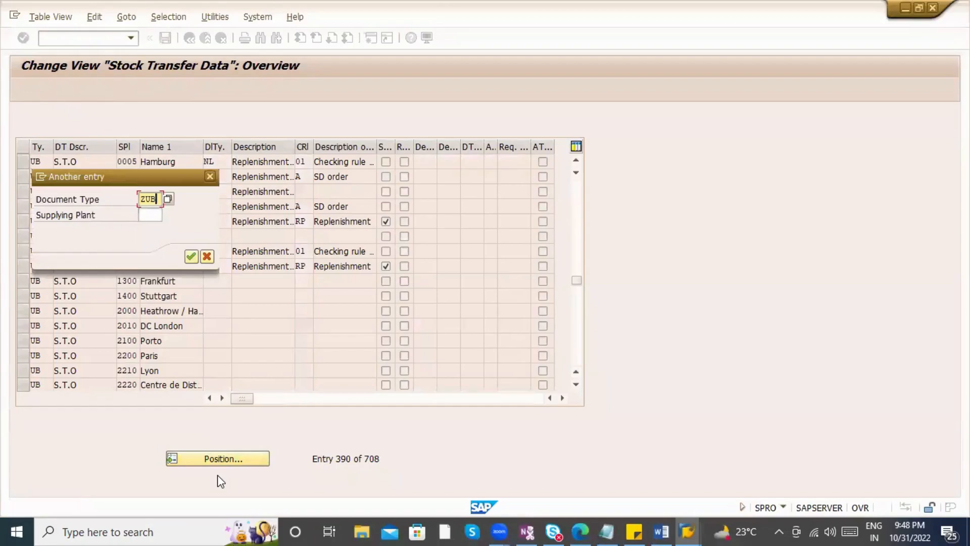
key("Tab")
type("A")
key("BackSpace")
type("ZAB")
key("Return")
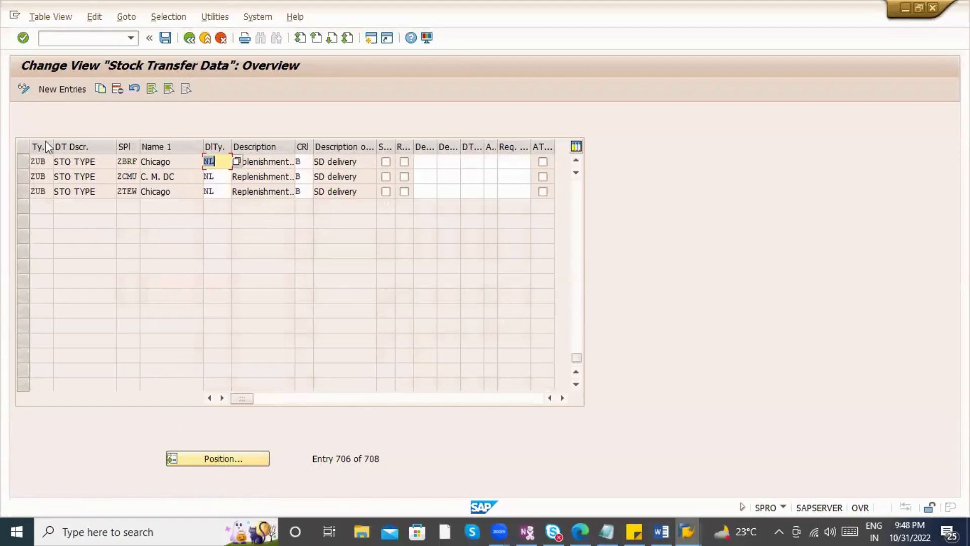
- Create a new stock transfer entry with document type ZUB, supplying plant ZAB1 and delivery type NL, and open its checking rule choices
left_click(71, 91)
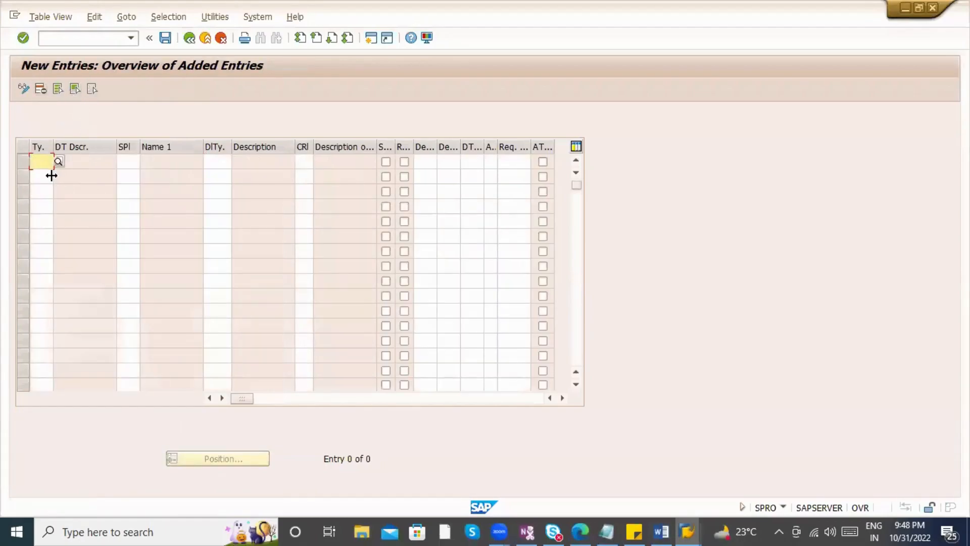
type("ZUB")
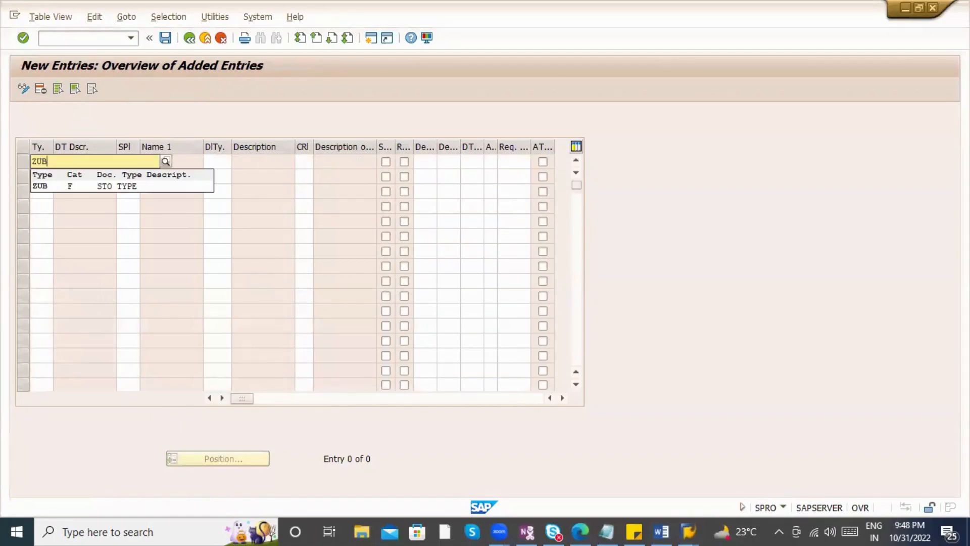
key("Tab")
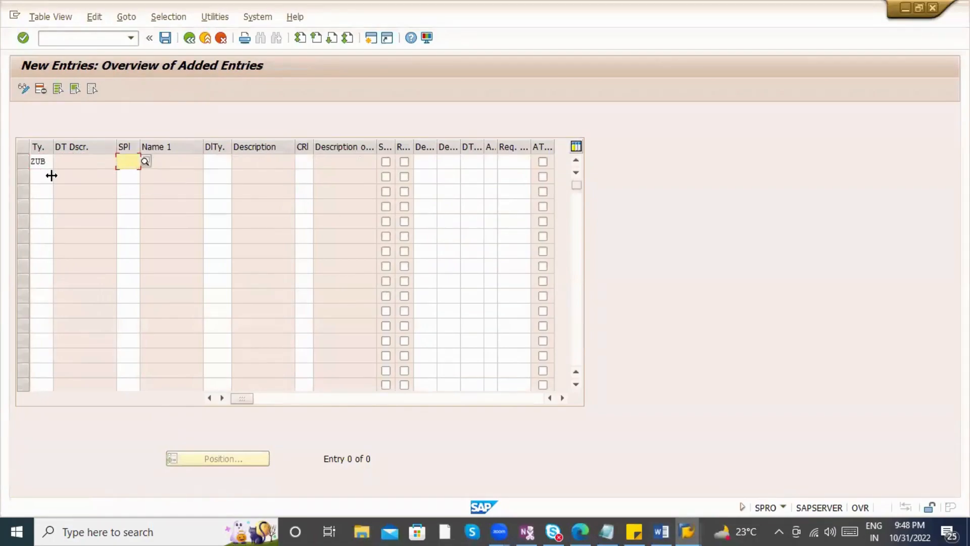
type("ZAB1")
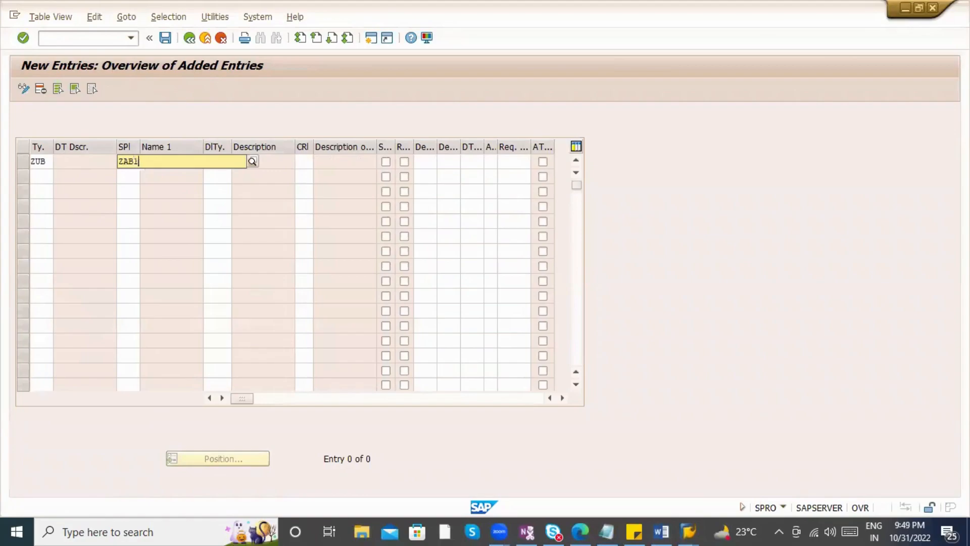
key("Down")
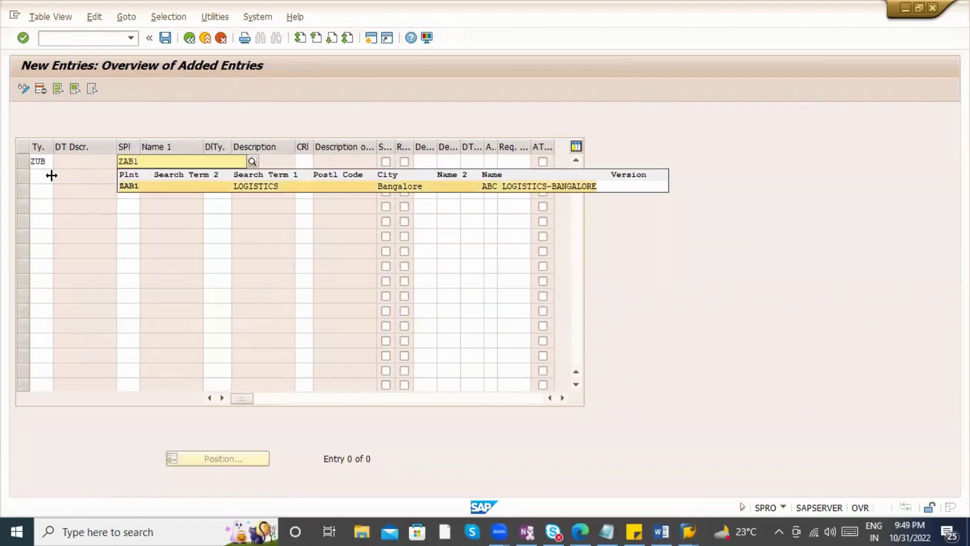
key("Tab")
type("N")
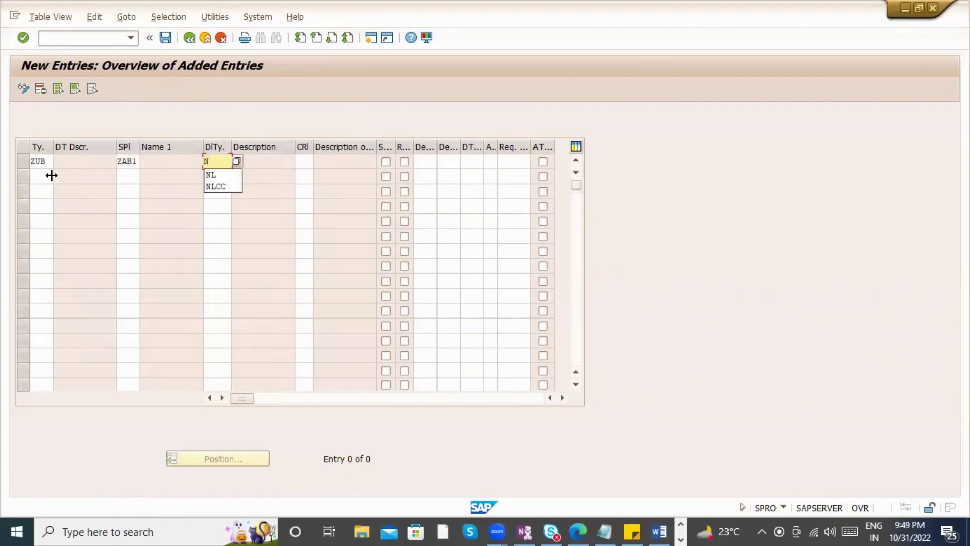
key("Tab")
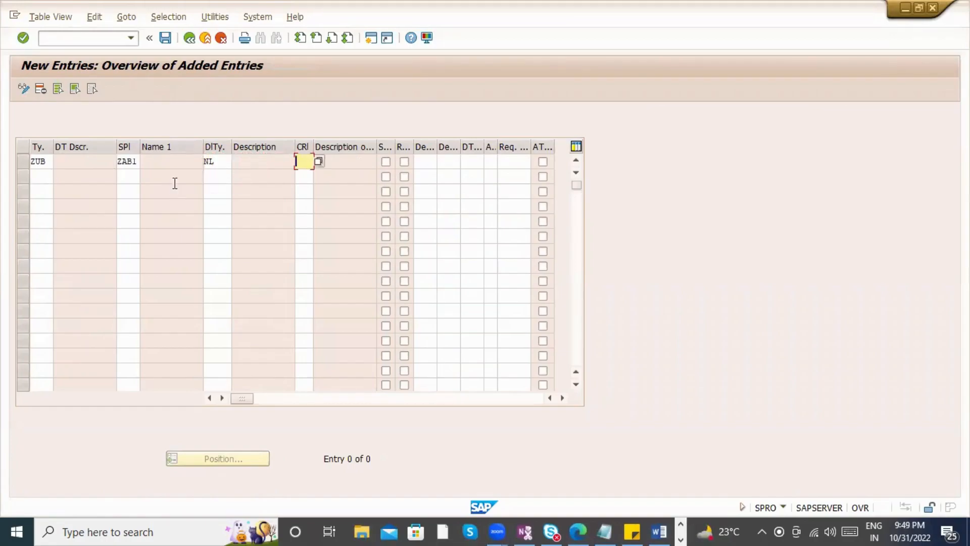
left_click(318, 160)
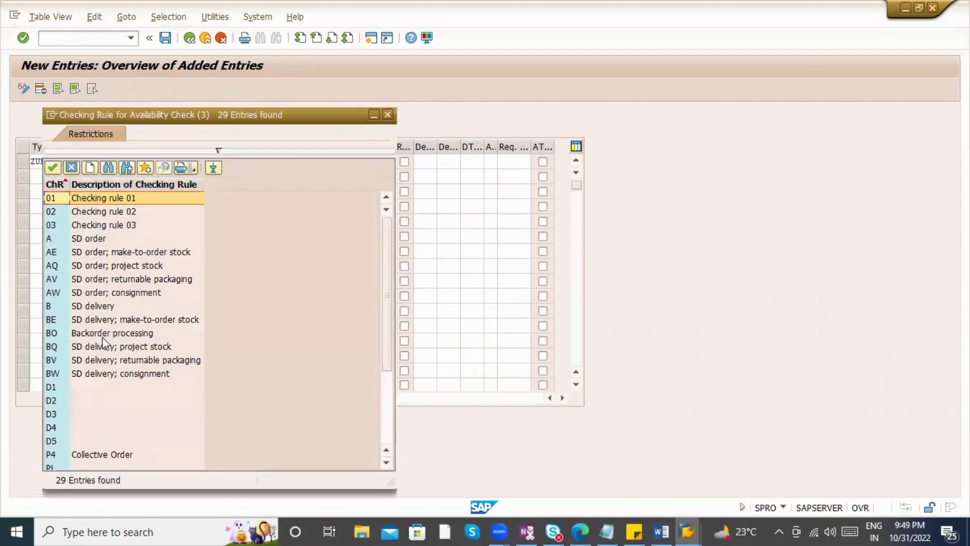
- Assign checking rule B (SD delivery) to the ZUB entry for plant ZAB1 and save it, accepting the customizing request
left_click(97, 307)
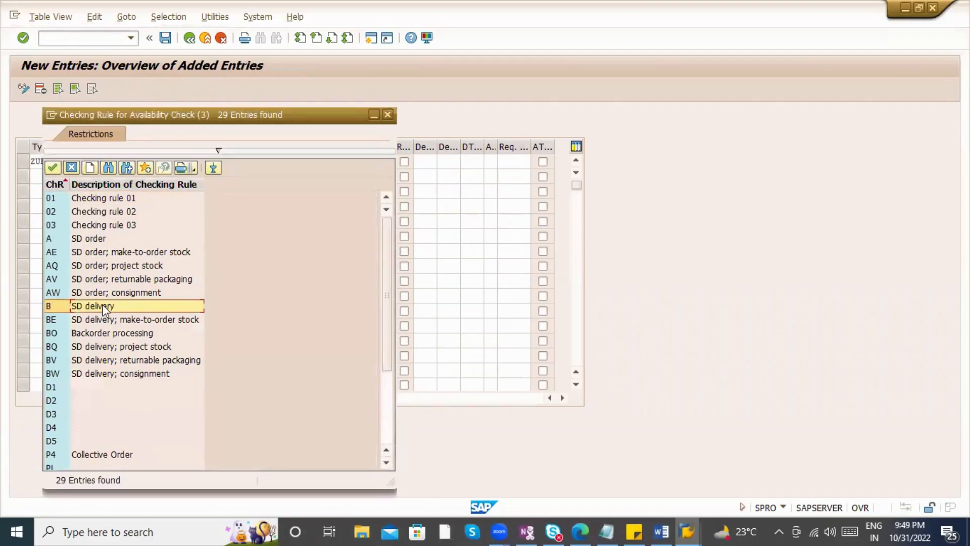
double_click(104, 306)
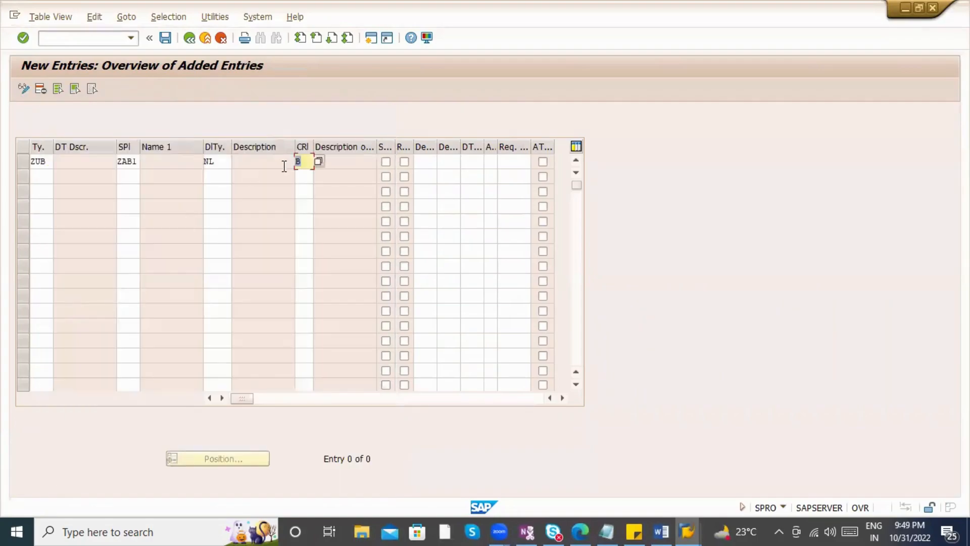
key("Return")
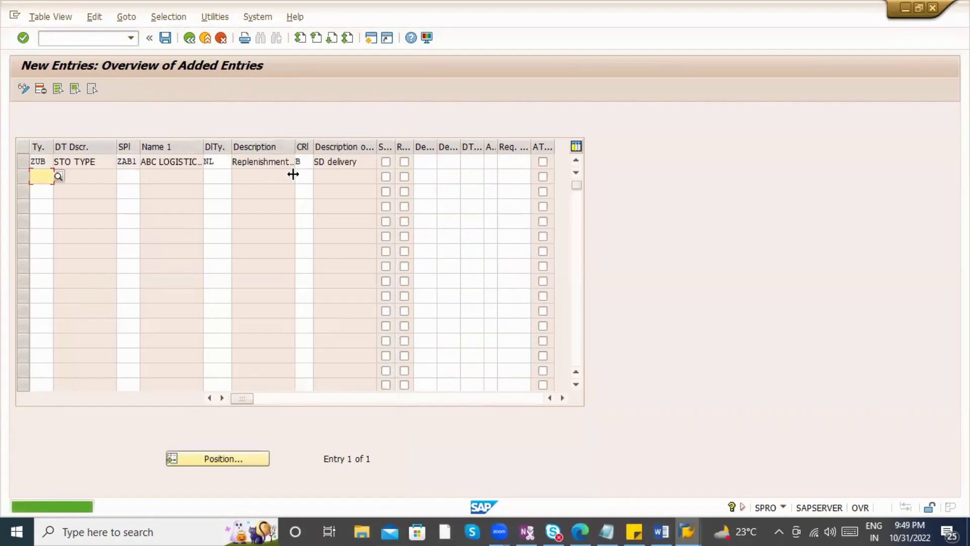
key("ctrl+s")
key("Return")
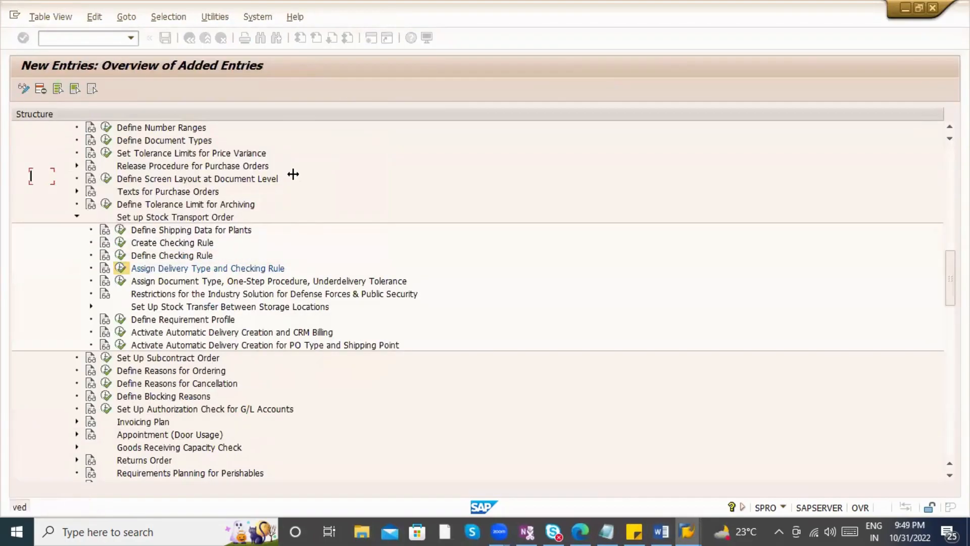
- Capture the saved ZUB/ZAB1 row with its column headers and paste it beneath the delivery type (NL) note in the Word document
key("alt+Tab")
scroll(252, 295, "up", 2)
left_click(231, 288)
key("alt+Tab")
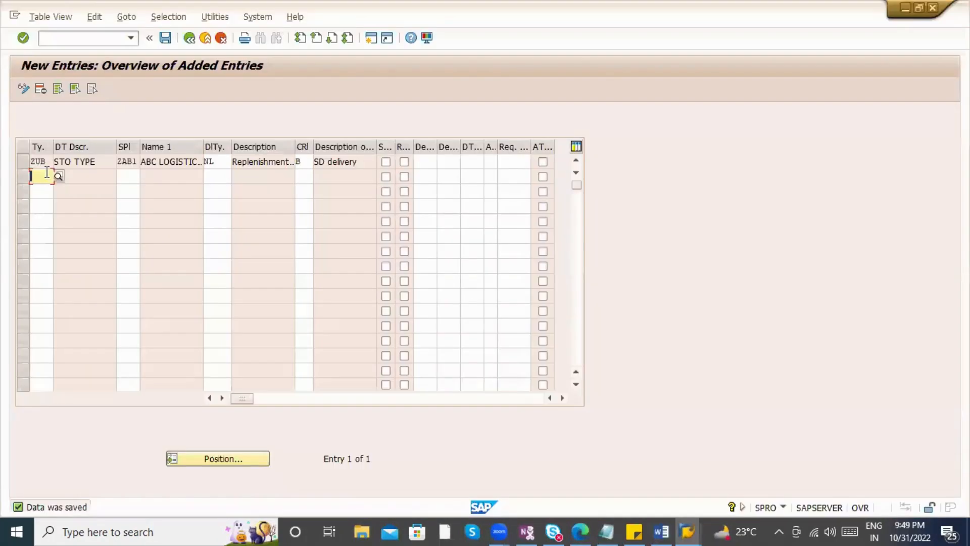
key("alt+Tab")
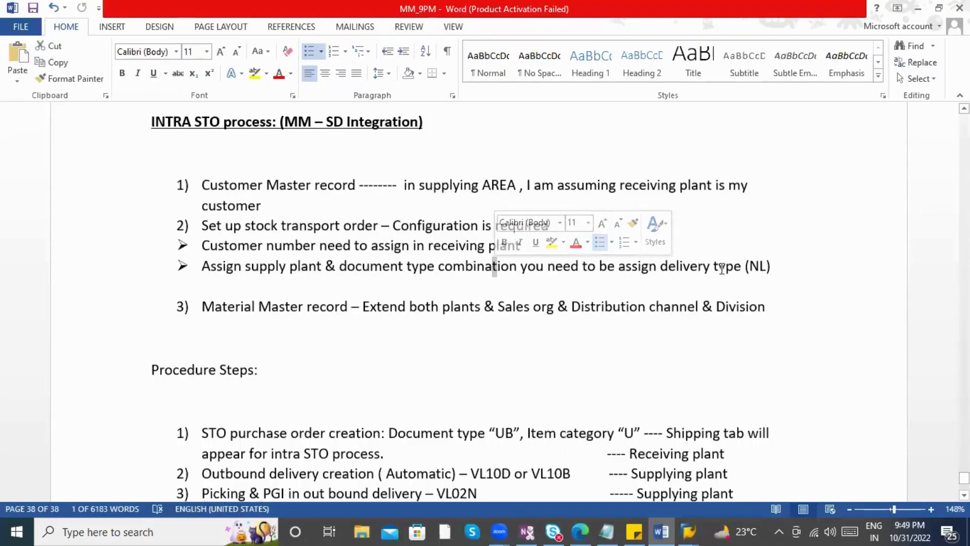
key("alt+Tab")
left_click(226, 161)
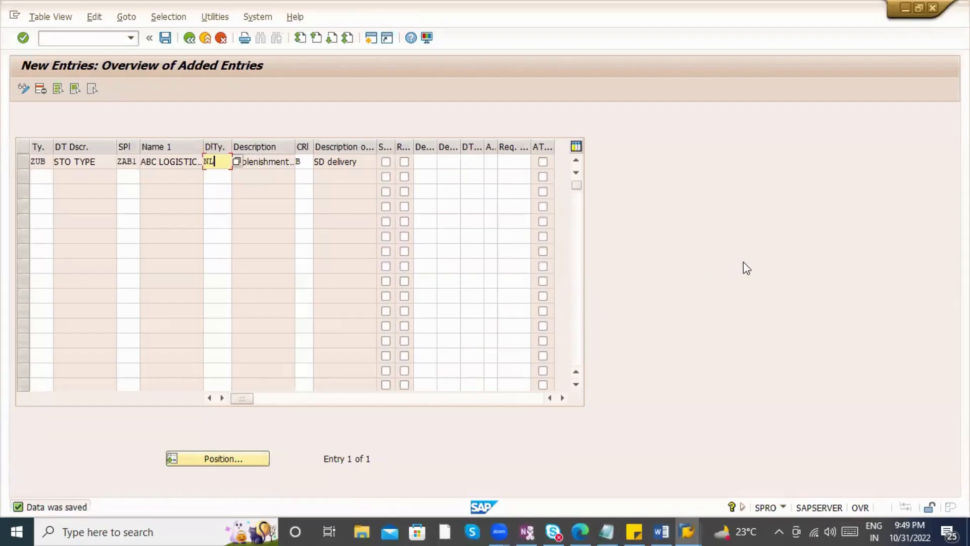
key("super+shift+s")
left_click_drag(3, 119, 595, 186)
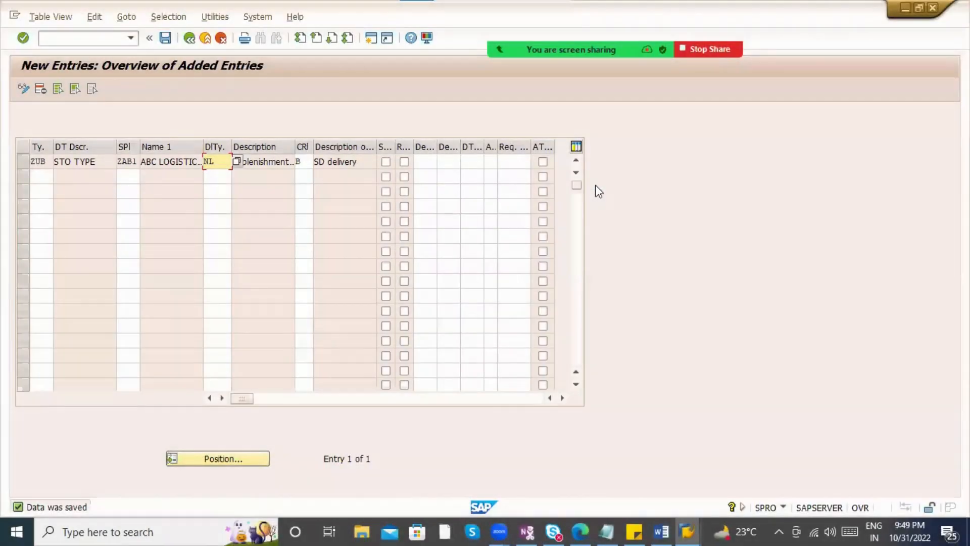
key("alt+Tab")
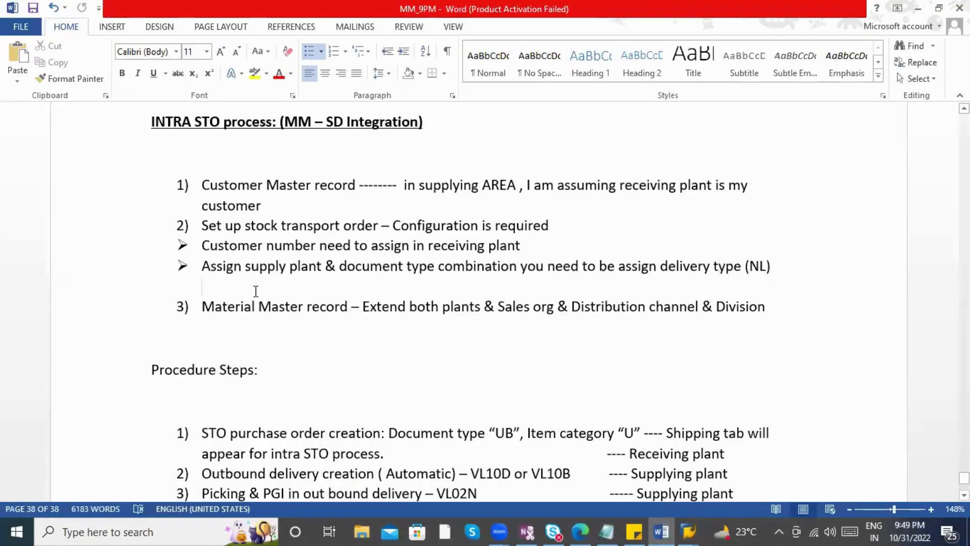
key("ctrl+v")
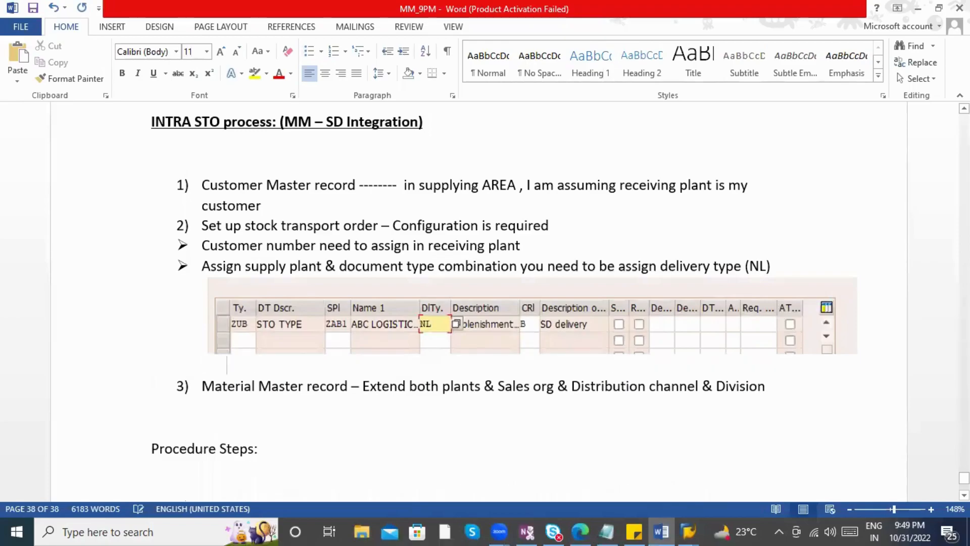
- Return to the SAP implementation guide and open the Assign Document Type, One-Step Procedure, Underdelivery Tolerance activity
key("alt+Tab")
left_click(190, 38)
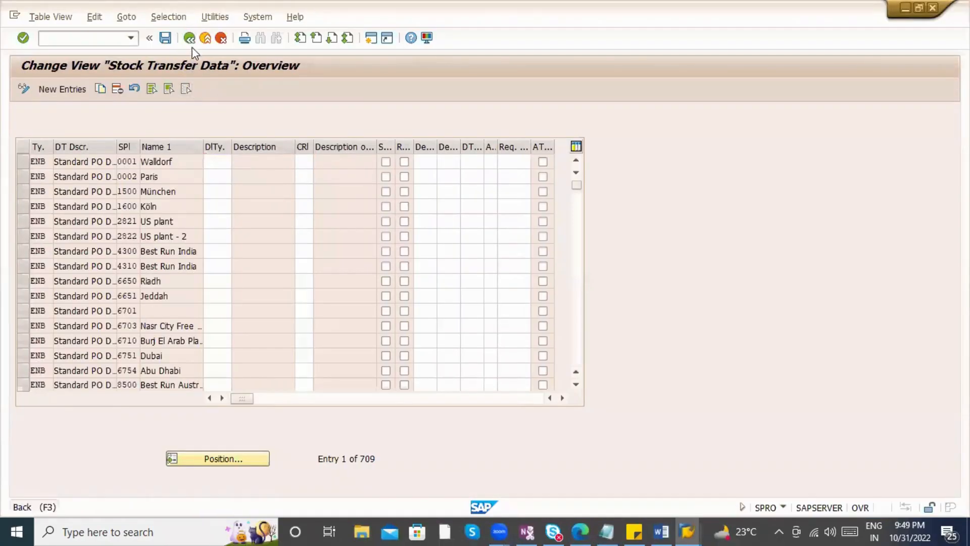
left_click(190, 44)
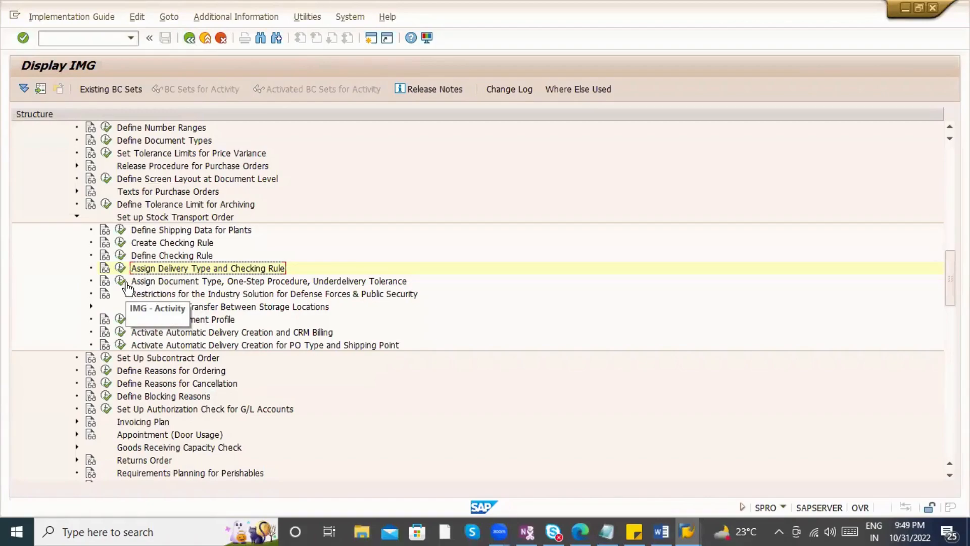
left_click(145, 285)
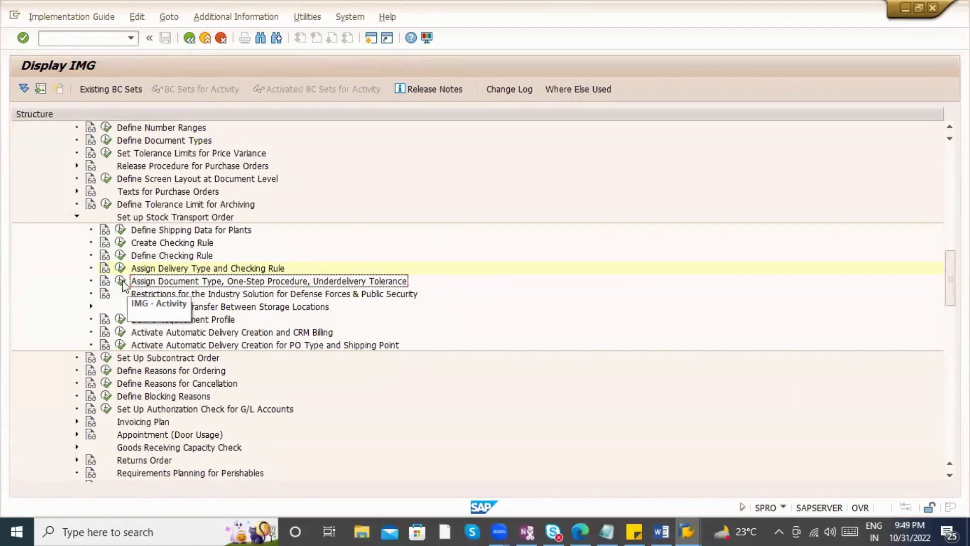
left_click(119, 284)
- Review the intra STO procedure steps in the Word notes, especially picking and PGI (VL02N) and goods receipt (MIGO)
key("alt+Tab")
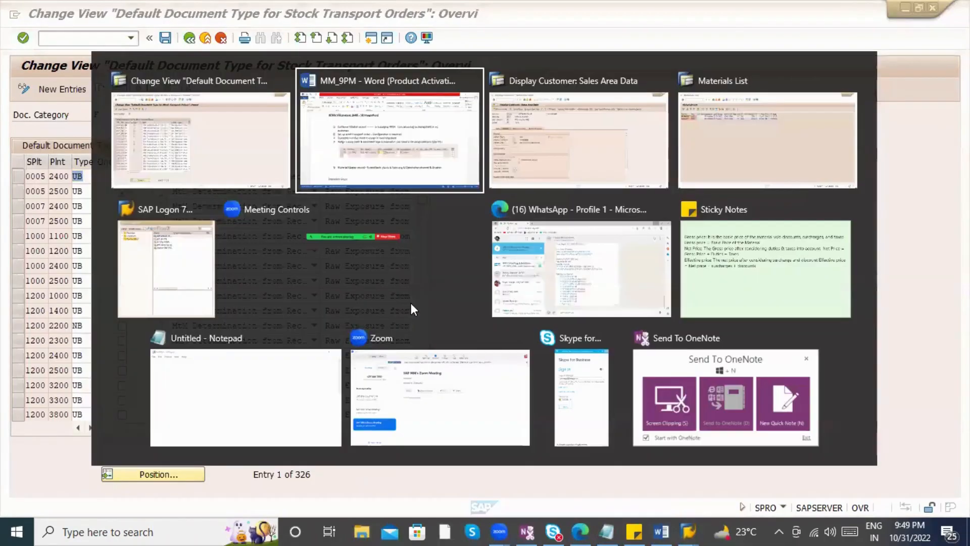
scroll(359, 309, "up", 7)
scroll(279, 289, "down", 12)
scroll(293, 311, "down", 10)
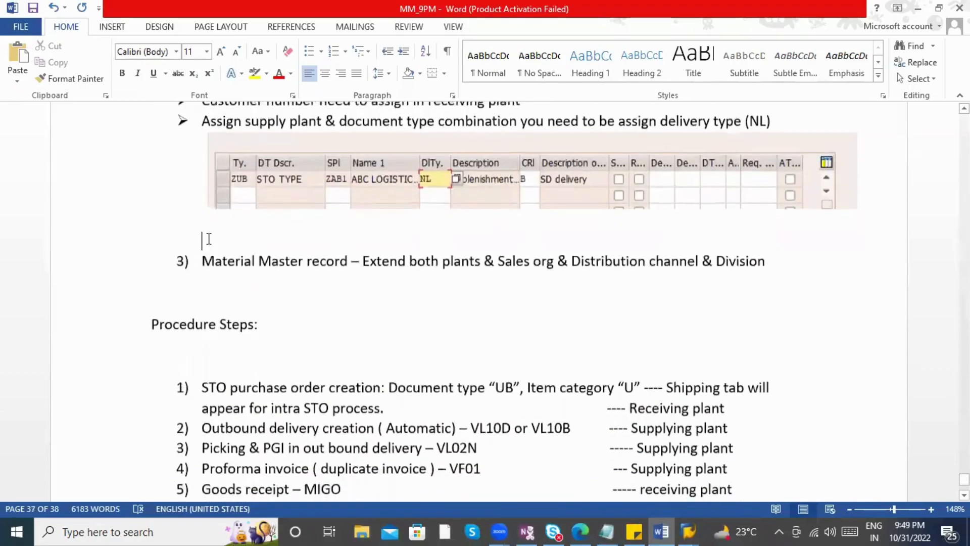
left_click(202, 200)
left_click_drag(216, 201, 455, 200)
left_click_drag(204, 241, 365, 299)
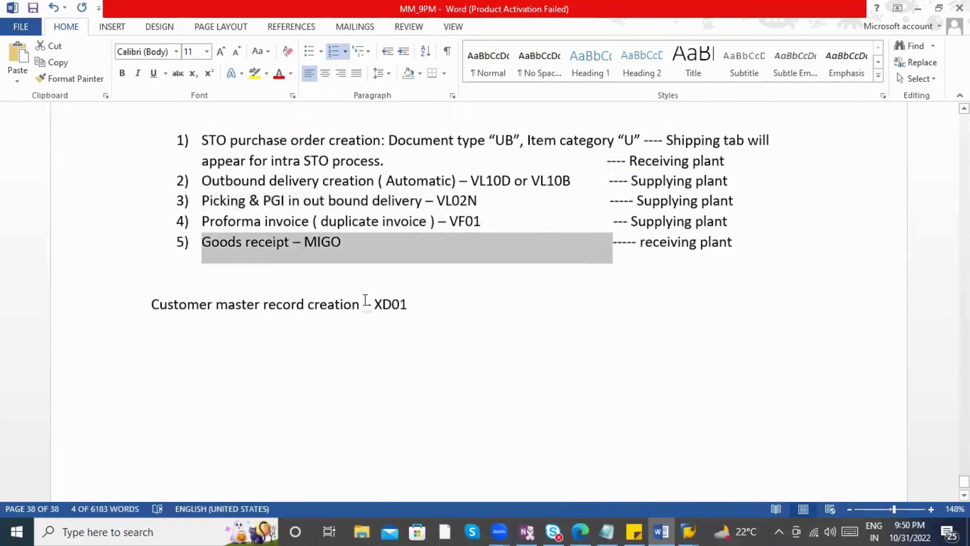
left_click(219, 242)
left_click_drag(344, 244, 201, 234)
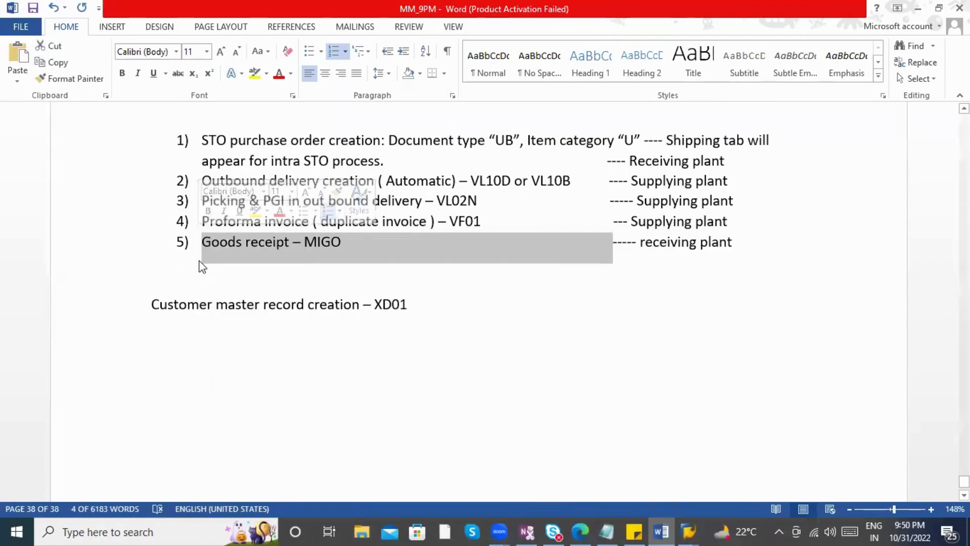
left_click(201, 242)
left_click_drag(205, 201, 471, 201)
left_click_drag(202, 242, 324, 242)
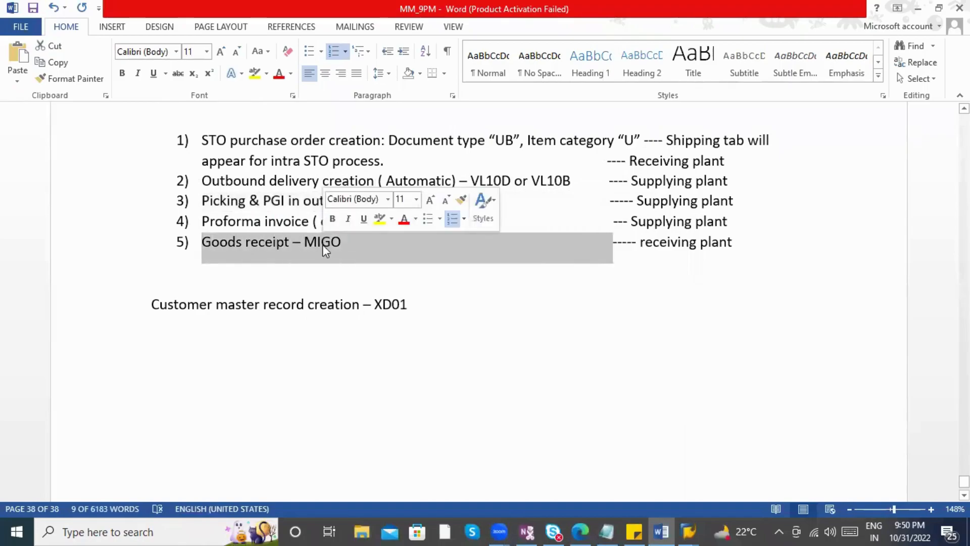
left_click(231, 201)
left_click(243, 233)
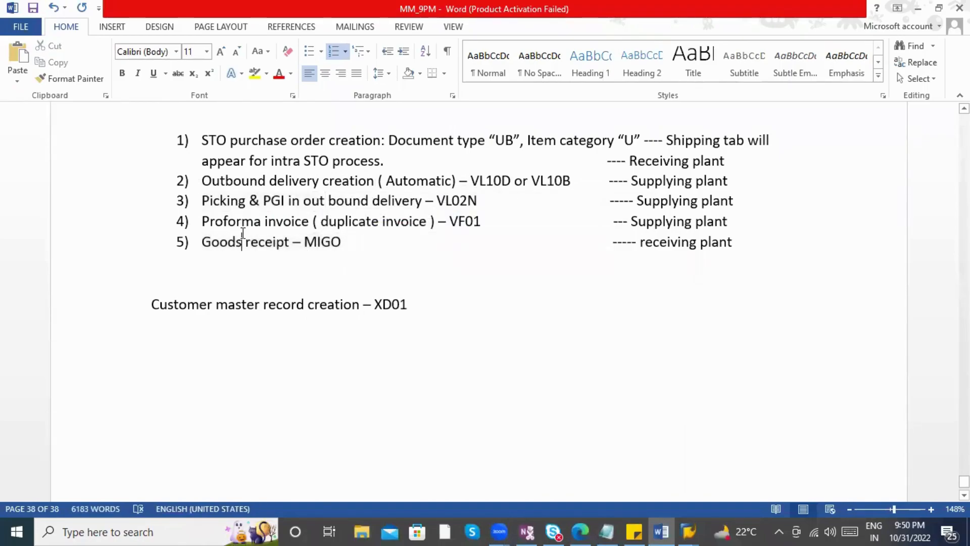
- Switch back to SAP and add a new default document type entry with supplying plant ZAB1, plant ZAB2 and type ZUB
key("alt+Tab")
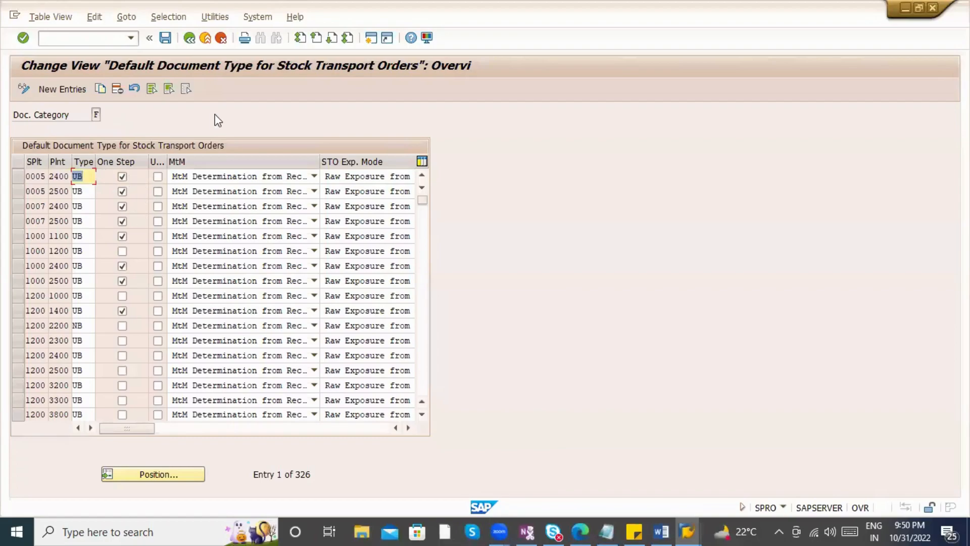
left_click(69, 91)
type("Z")
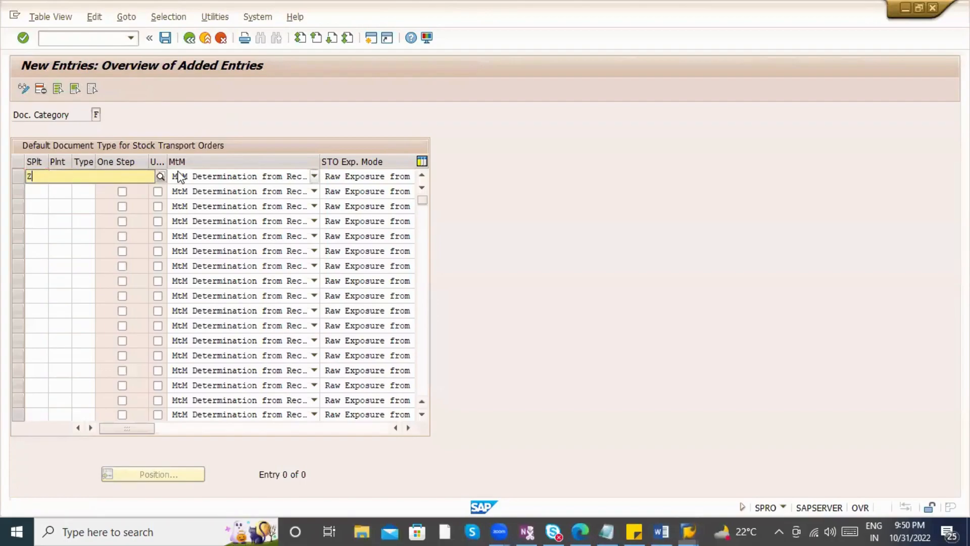
type("AB1")
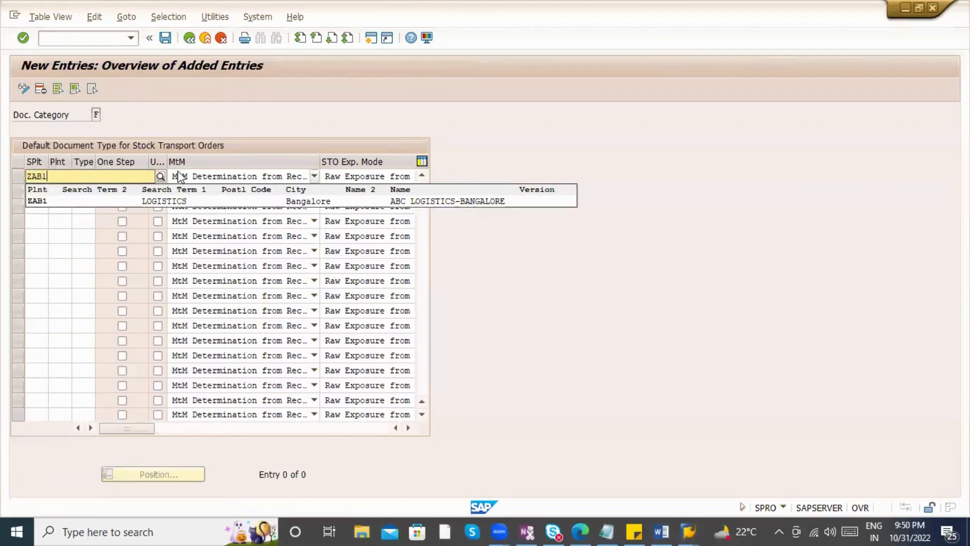
key("Tab")
type("Z")
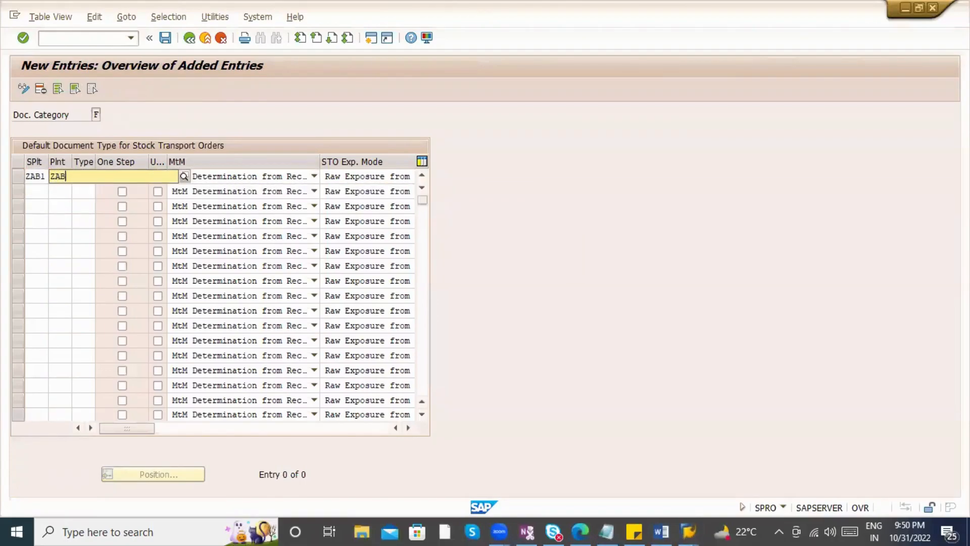
key("Tab")
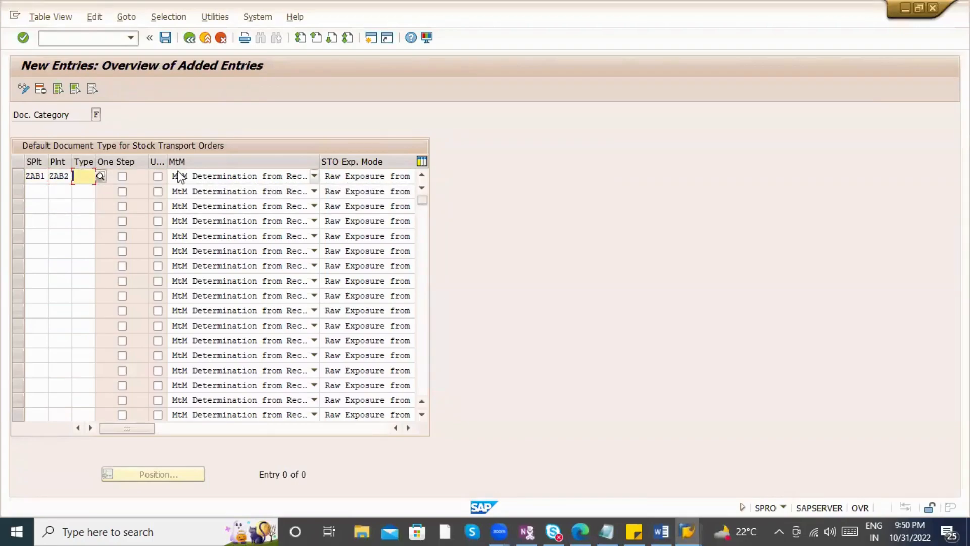
type("ZU")
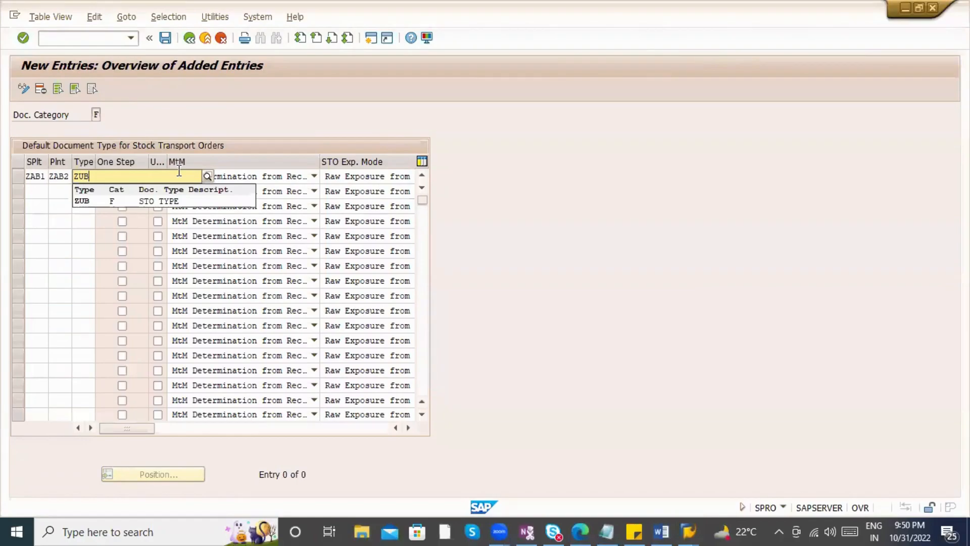
type("B")
key("Return")
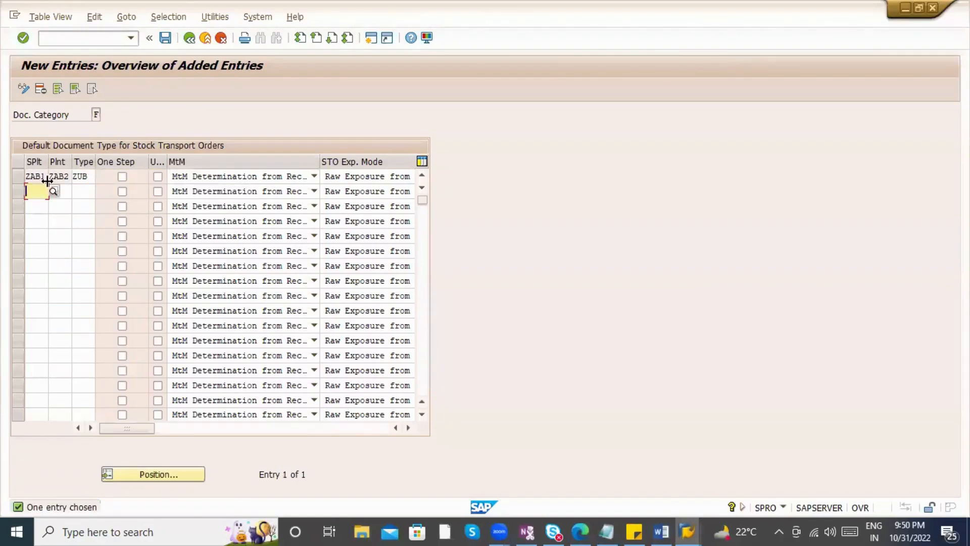
- Try the One Step option on the ZAB1/ZAB2 entry and compare it with the goods receipt and picking/PGI steps in the Word notes
left_click(122, 177)
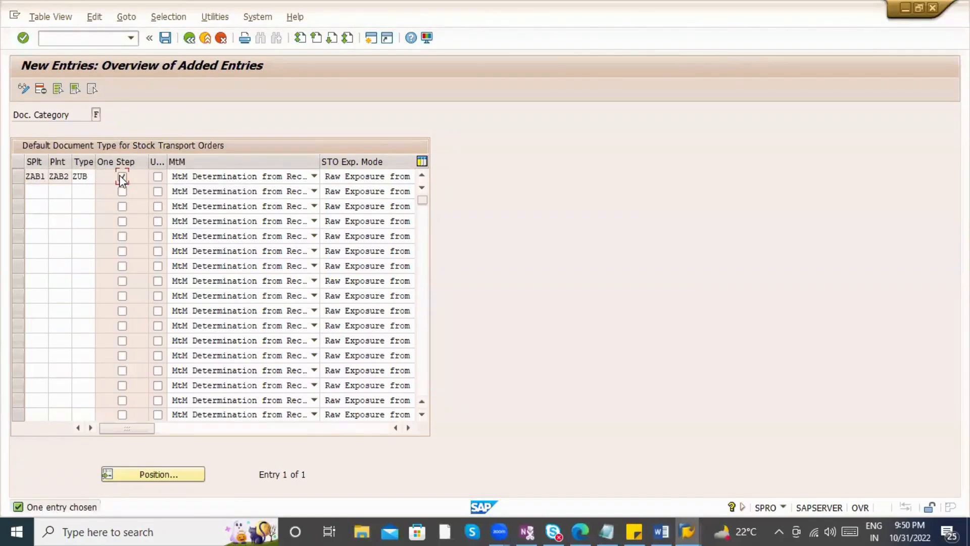
key("alt+Tab")
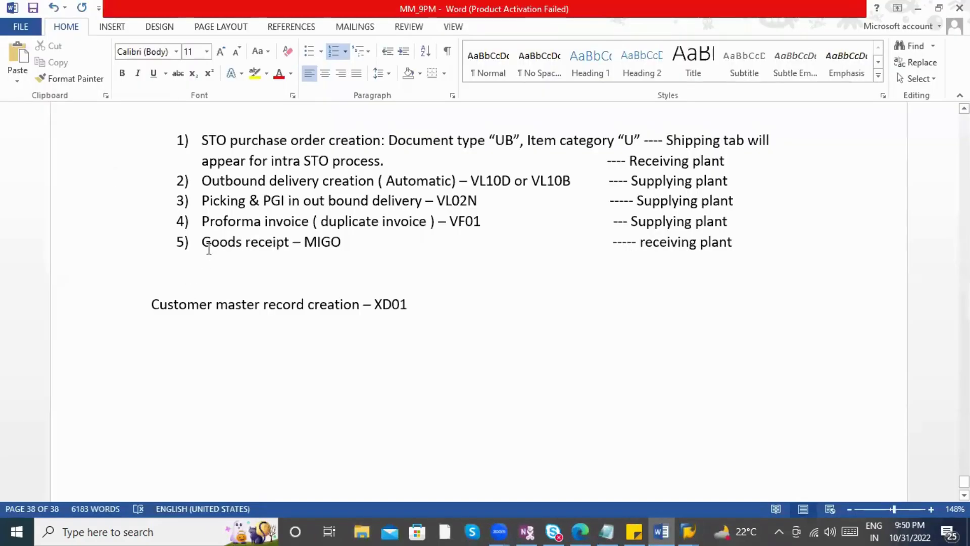
left_click_drag(262, 248, 333, 251)
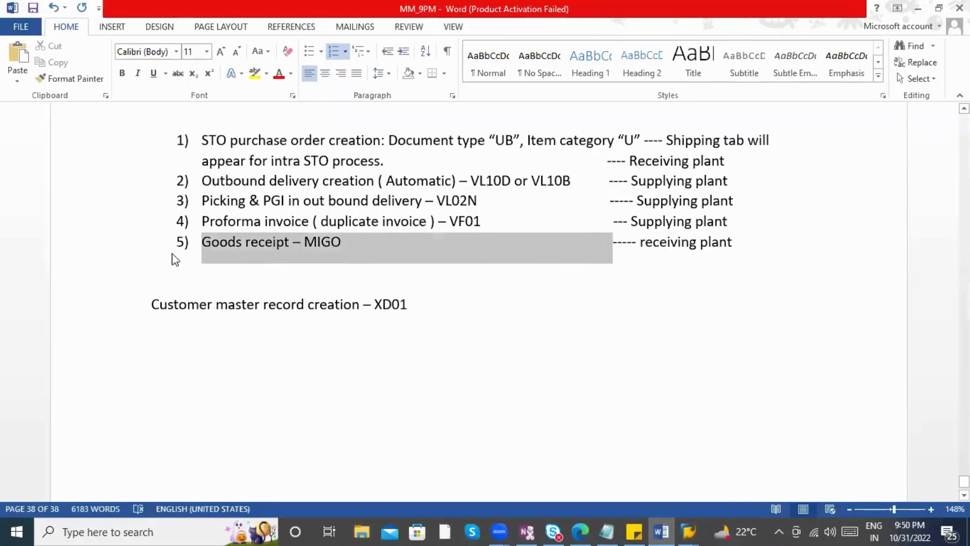
key("alt+Tab")
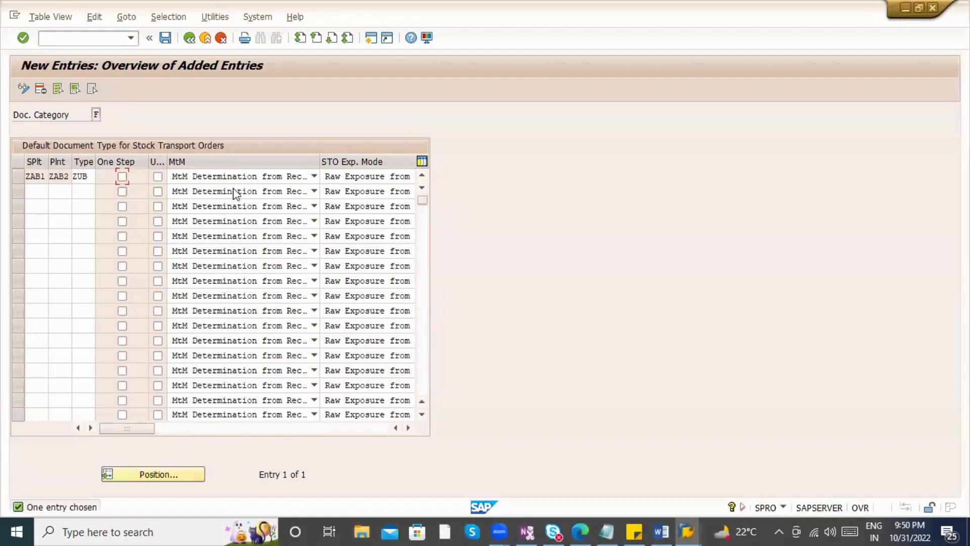
key("alt+Tab")
left_click(243, 240)
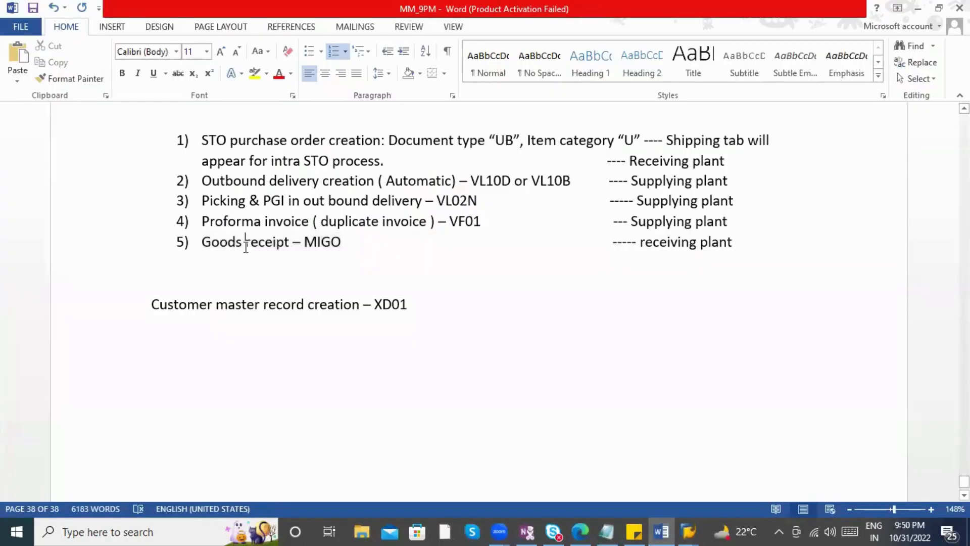
left_click_drag(357, 250, 207, 239)
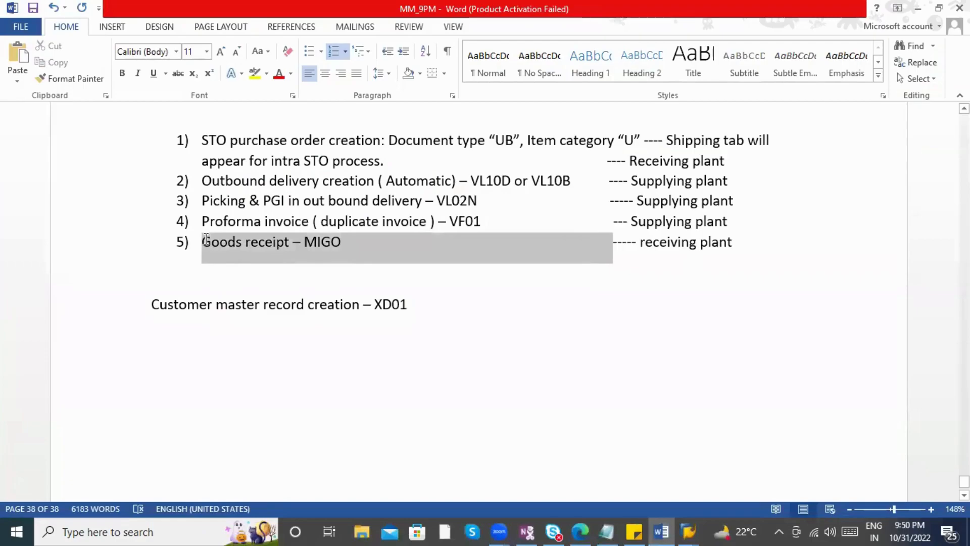
left_click(422, 283)
left_click_drag(488, 200, 217, 215)
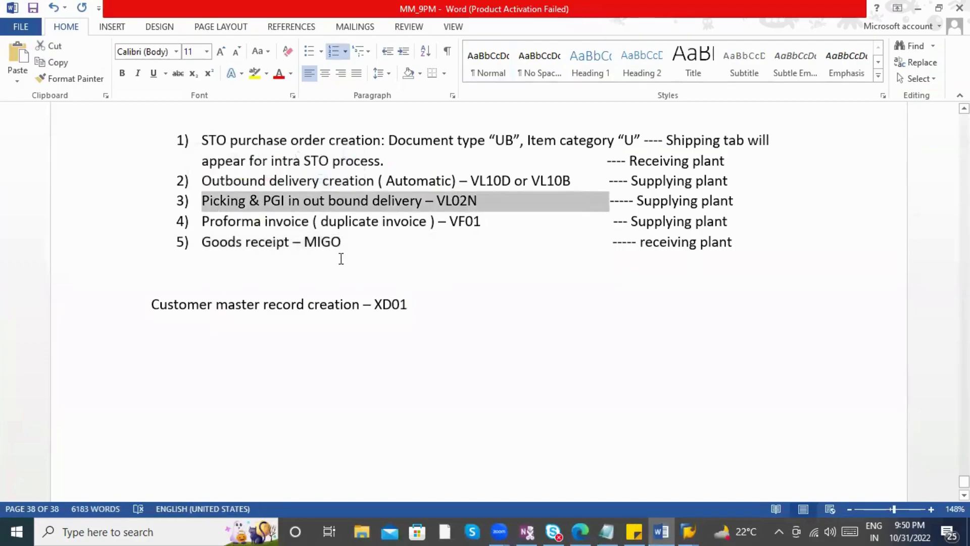
- Switch to SAP and save the ZAB1/ZAB2 document type entry, accepting the proposed customizing request
key("alt+Tab")
key("ctrl+s")
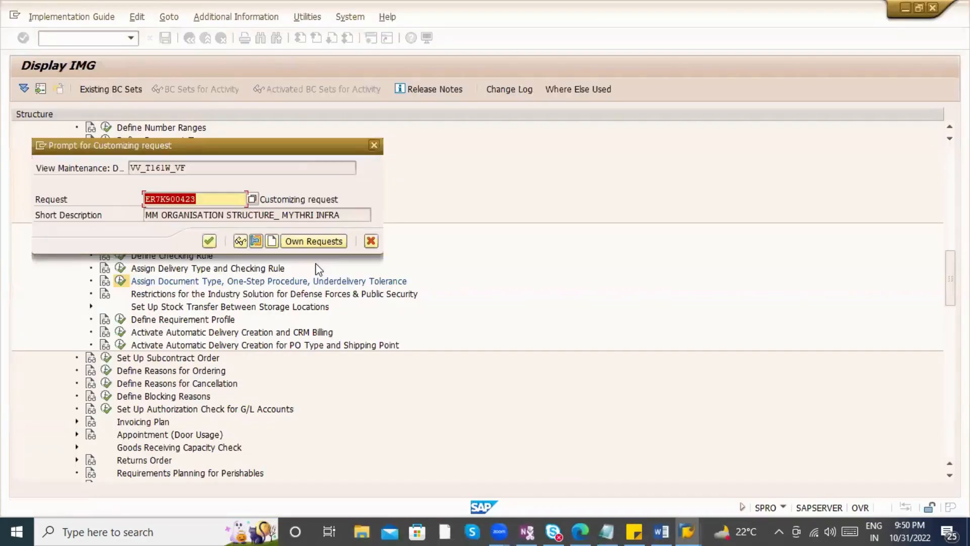
left_click(209, 241)
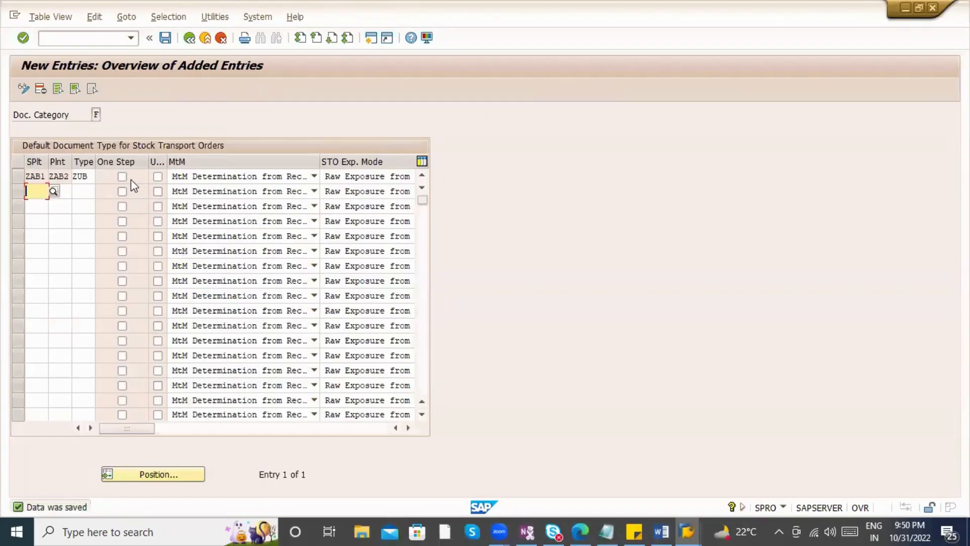
- Switch to the Word notes and start a bullet below the delivery type screenshot reading "If one step procedure required , then"
left_click(188, 38)
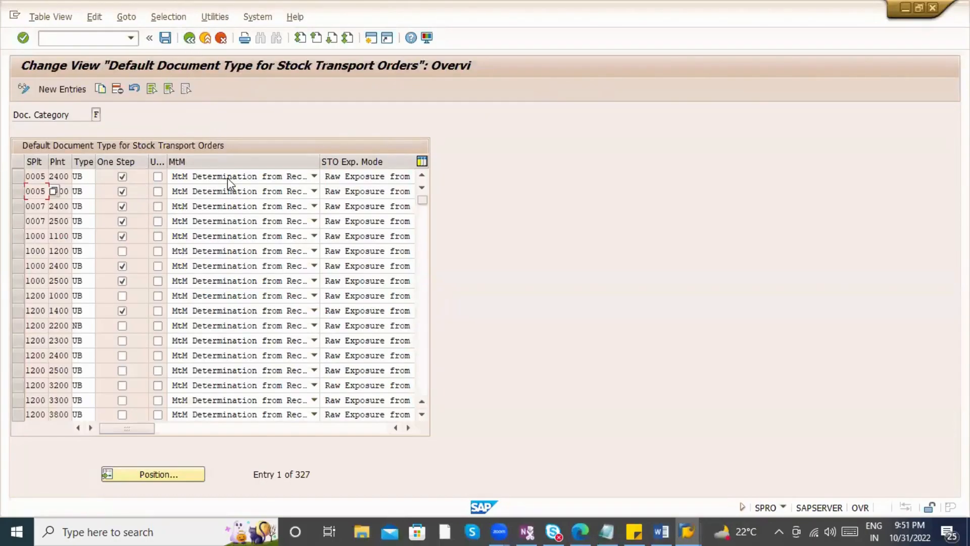
key("alt+Tab")
scroll(280, 347, "up", 8)
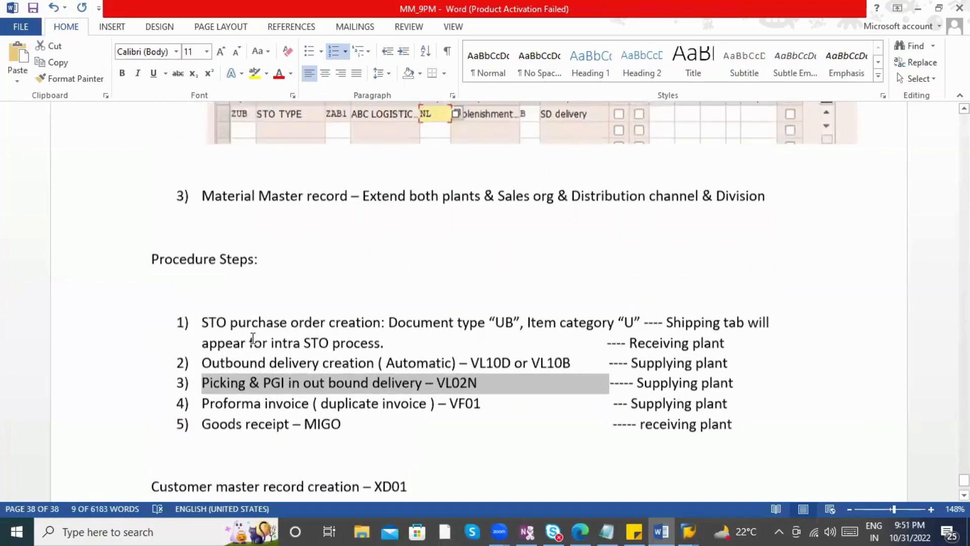
scroll(227, 268, "down", 3)
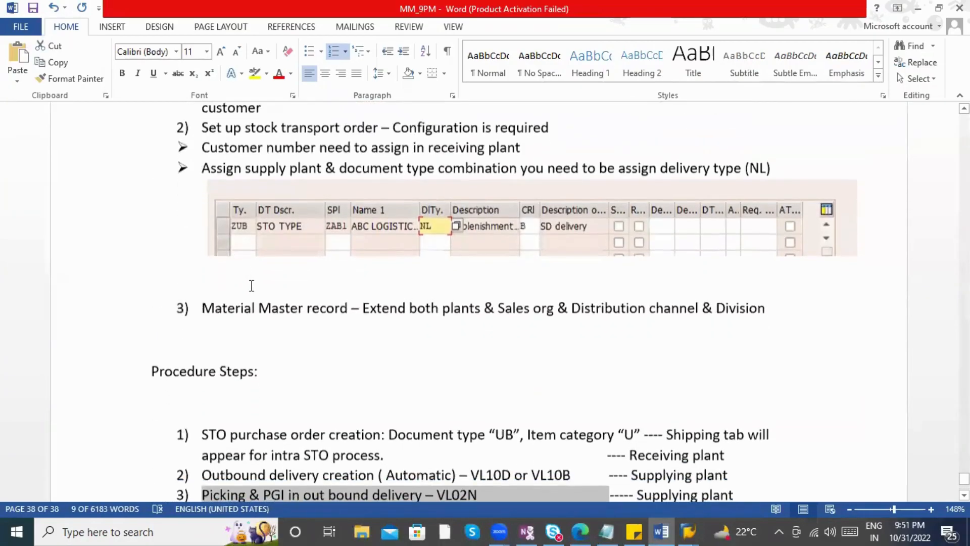
type("> If ore step prpce")
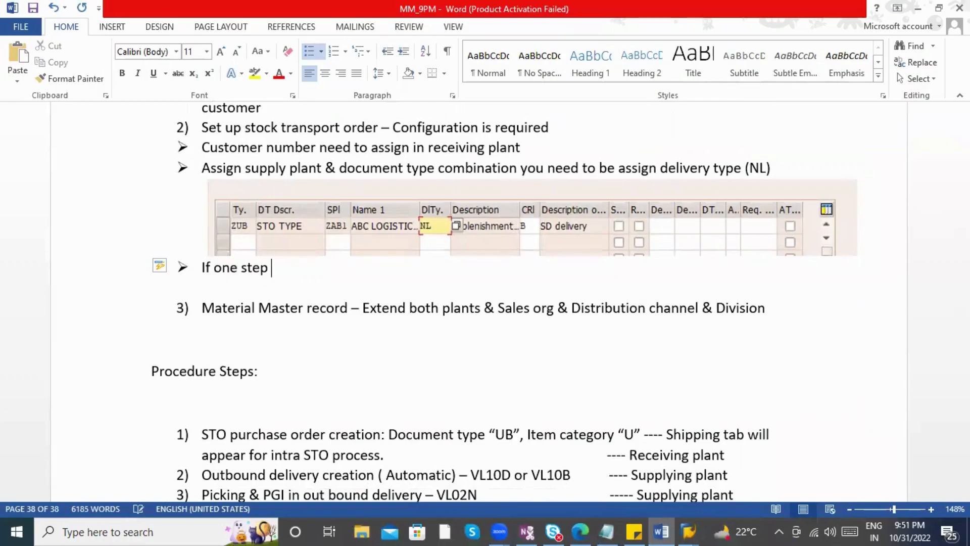
key("BackSpace")
key("BackSpace")
key("BackSpace")
type("ocedure requrie")
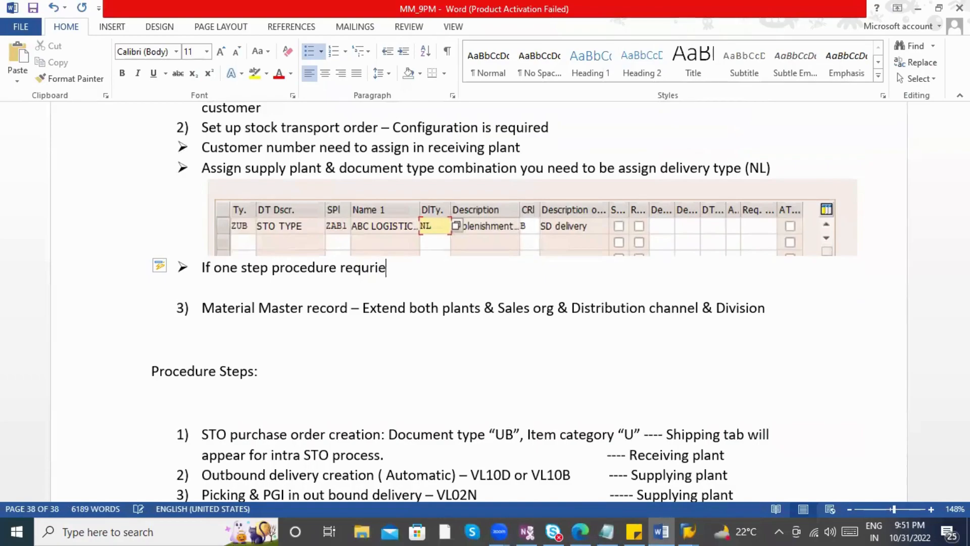
key("BackSpace")
key("BackSpace")
key("BackSpace")
type("ired , then")
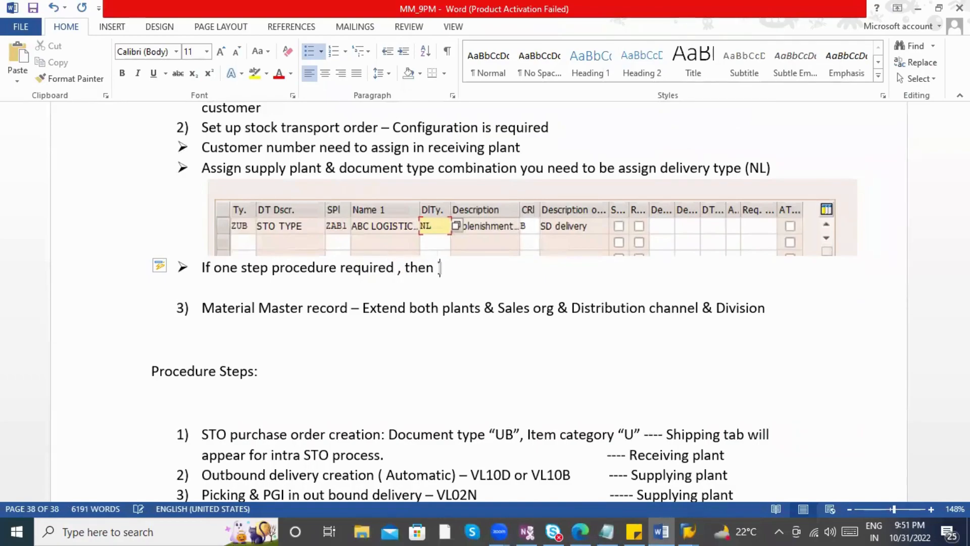
- Finish the bullet with "the combination ( supplying plant & receiving plant & document type combination you need to select one step check box)" and save
type(" the combination ( supplying l")
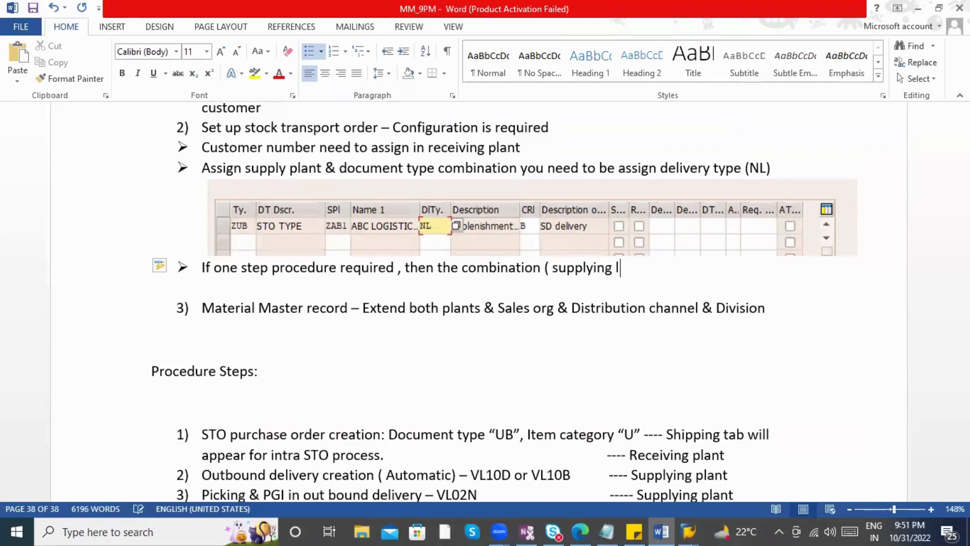
type("lant & receiving plant & document type com")
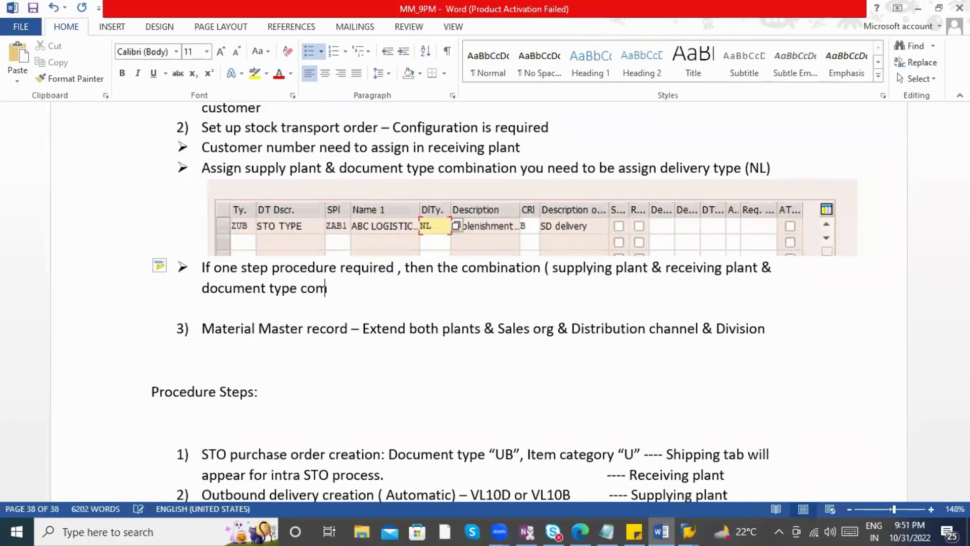
type("bination you need to select")
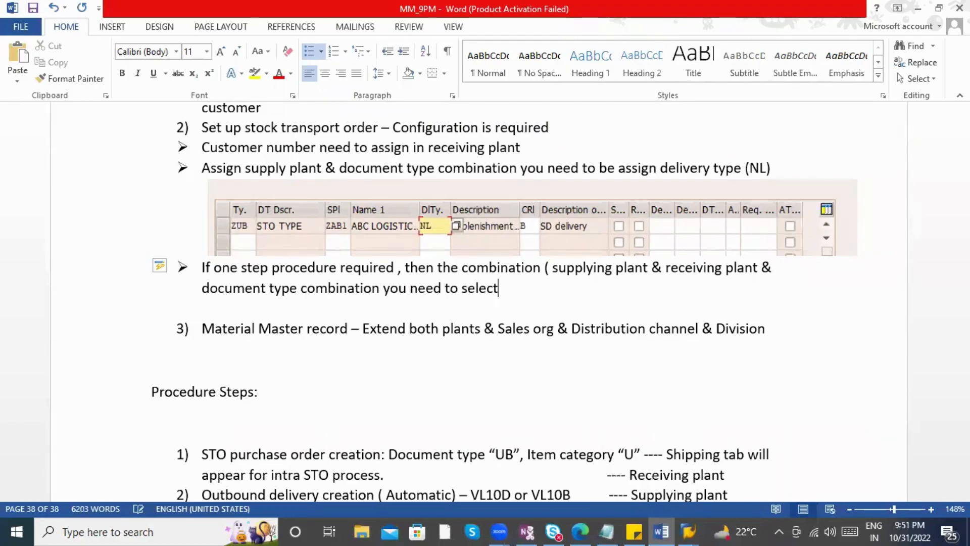
type(" one step check box")
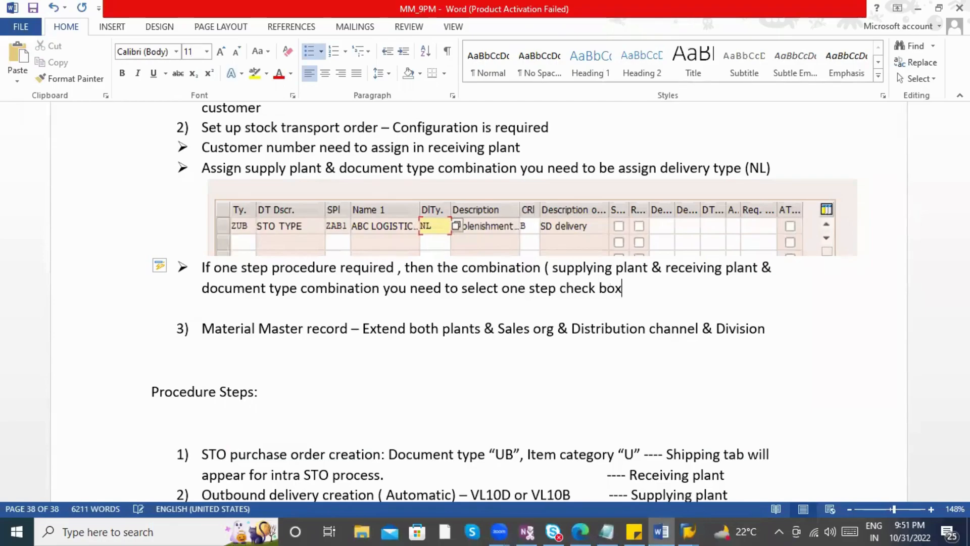
key("ctrl+s")
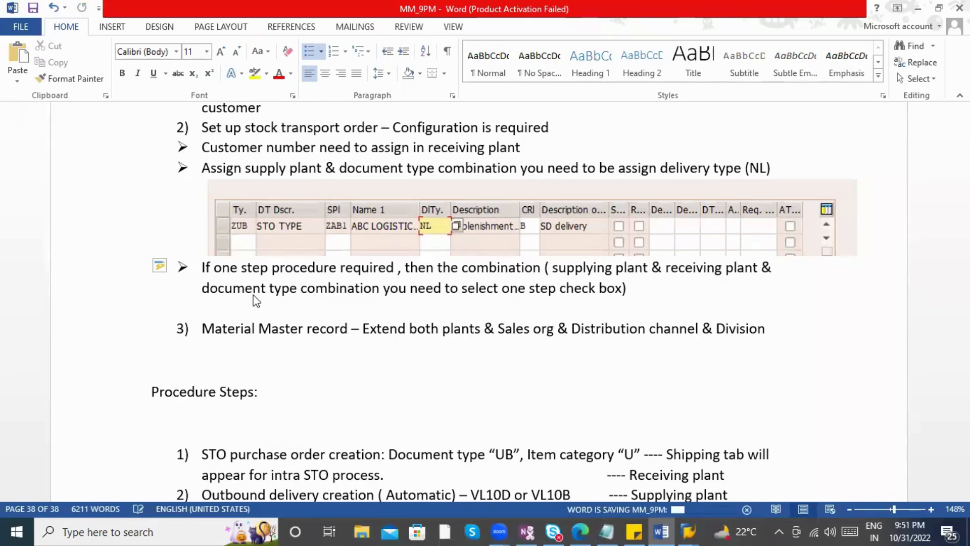
- Return to SAP, leave the default document type overview, and start purchase order creation (ME21N) in the customer display session
key("alt+Tab")
left_click(152, 38)
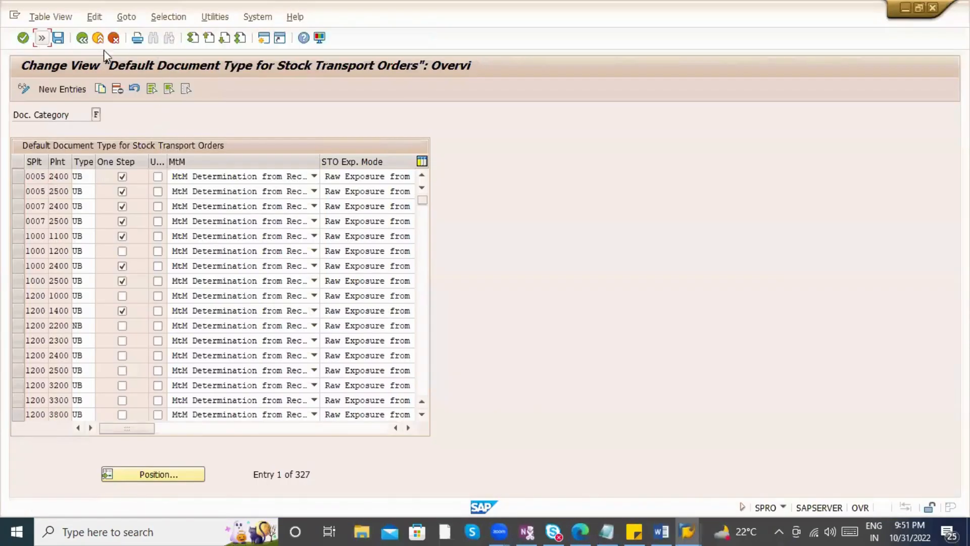
left_click(44, 41)
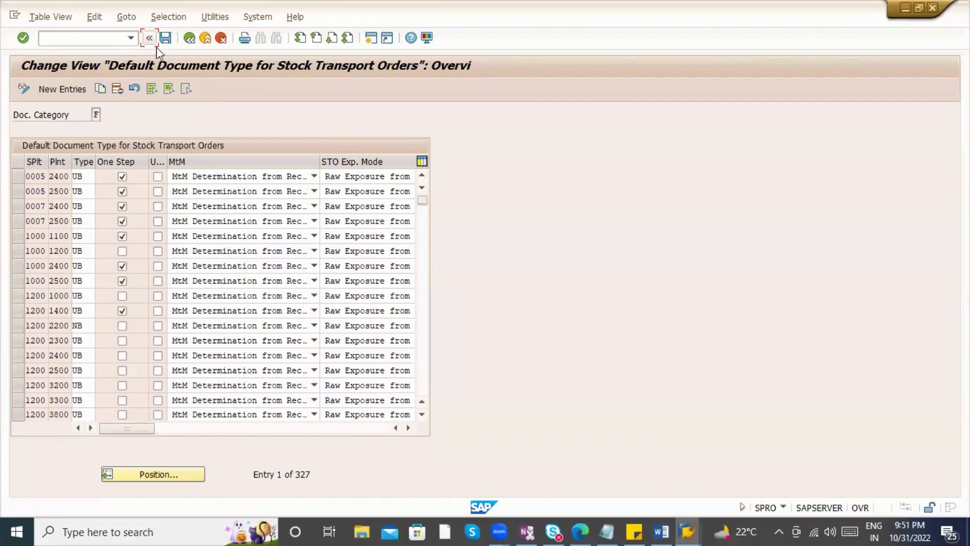
left_click(189, 39)
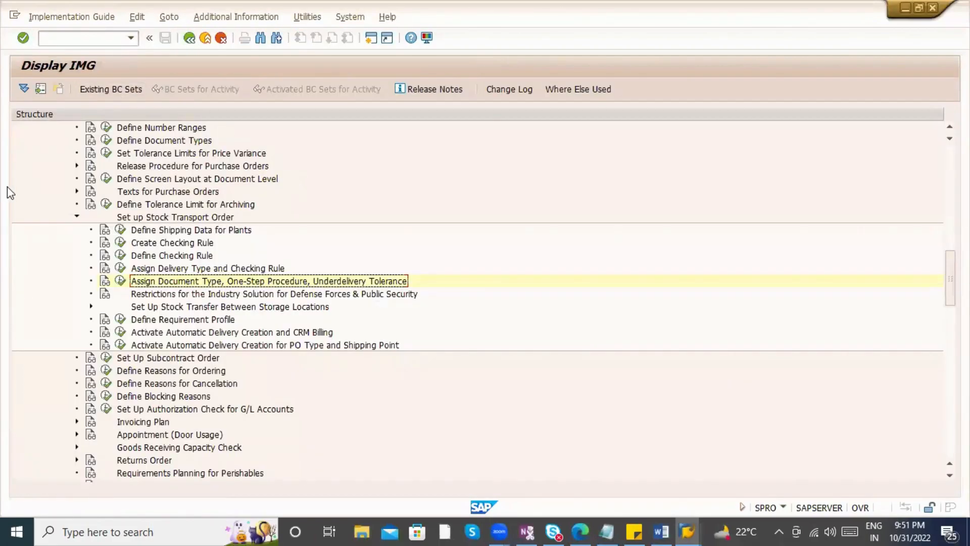
key("alt+Tab")
left_click(77, 38)
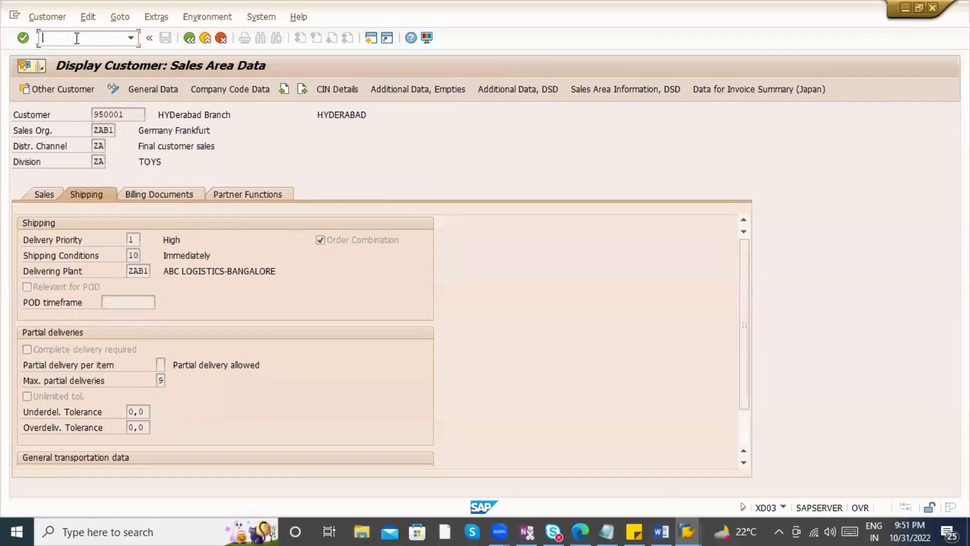
type("/nme21n")
key("Return")
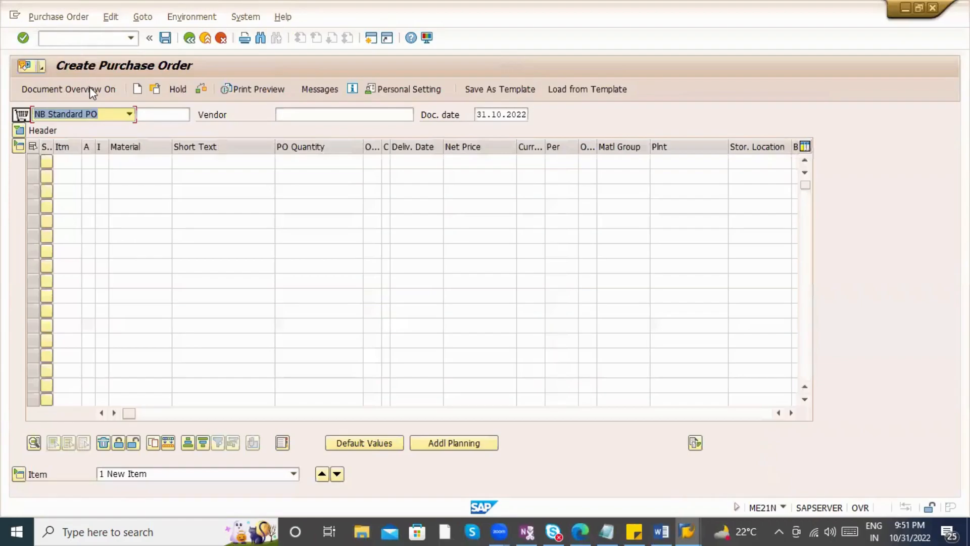
- Set the purchase order type to ZUB STO TYPE and the supplying plant to ZAB1
left_click(91, 110)
key("z")
key("u")
key("Return")
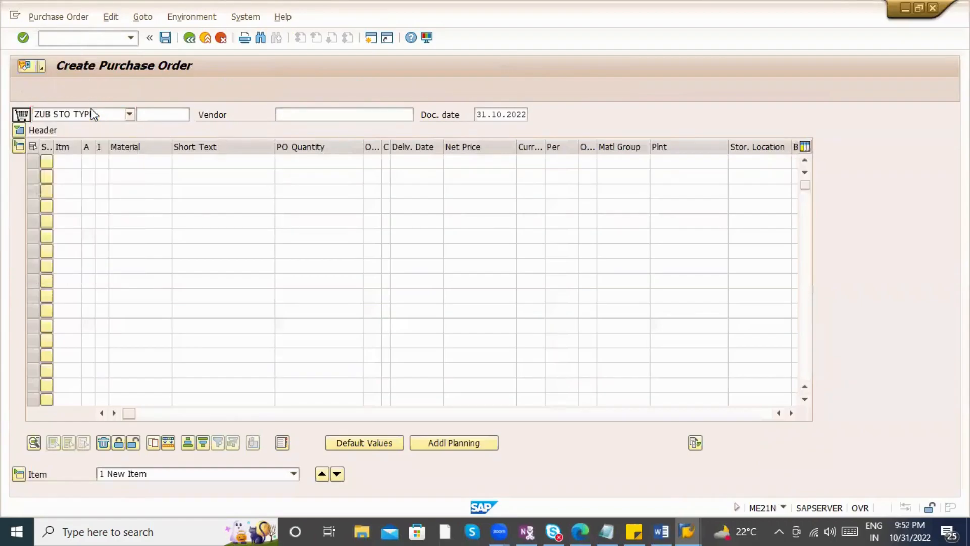
left_click(292, 116)
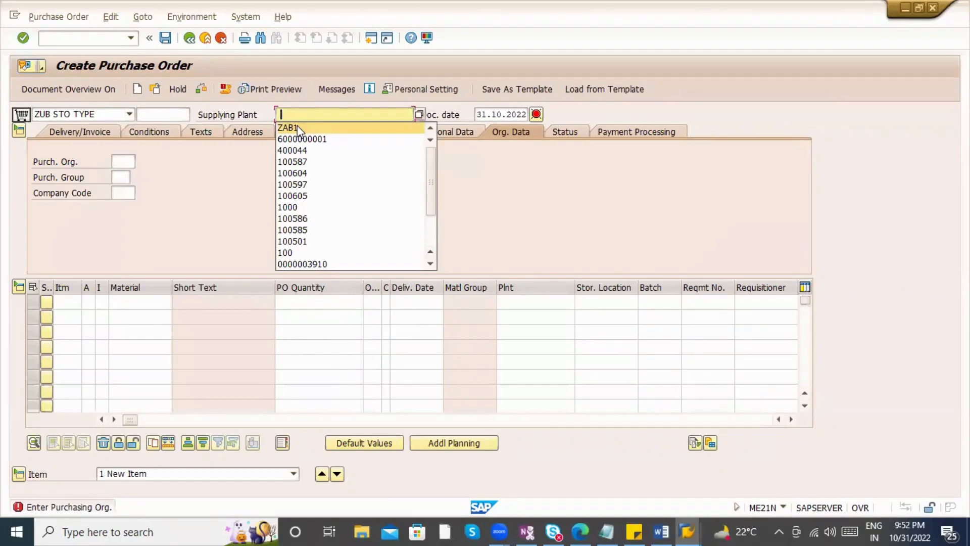
left_click(297, 125)
- Enter purchasing organization ZABC, purchasing group 000 and company code ZABC in the order's organizational data
left_click(129, 163)
left_click(125, 176)
left_click(123, 178)
left_click(122, 189)
left_click(122, 192)
left_click(122, 205)
- Enter an order item with item category U, material 50066016, plant ZAB2, storage location ABC1 and quantity 100
left_click(103, 301)
left_click(103, 317)
left_click(124, 302)
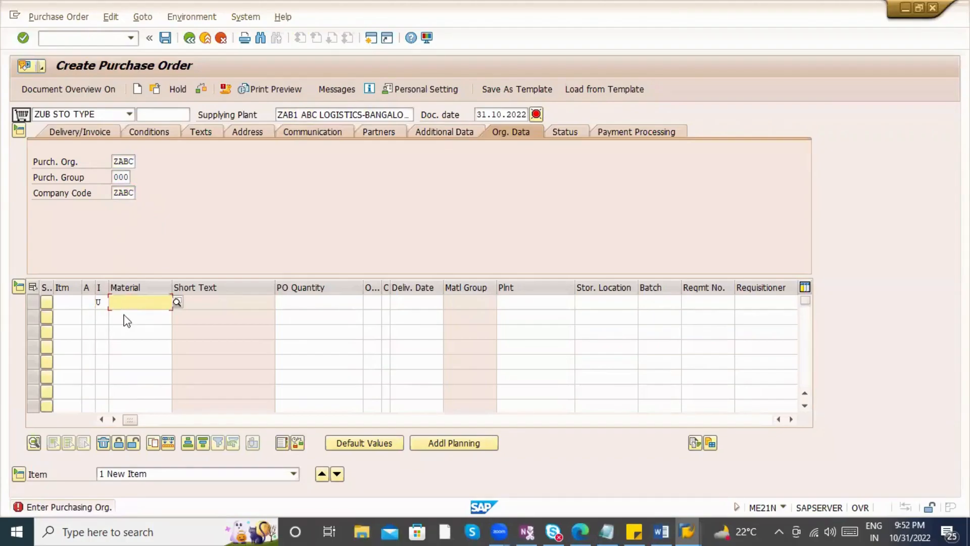
left_click(129, 317)
left_click(529, 308)
left_click(537, 316)
left_click(586, 300)
left_click(586, 316)
left_click(342, 299)
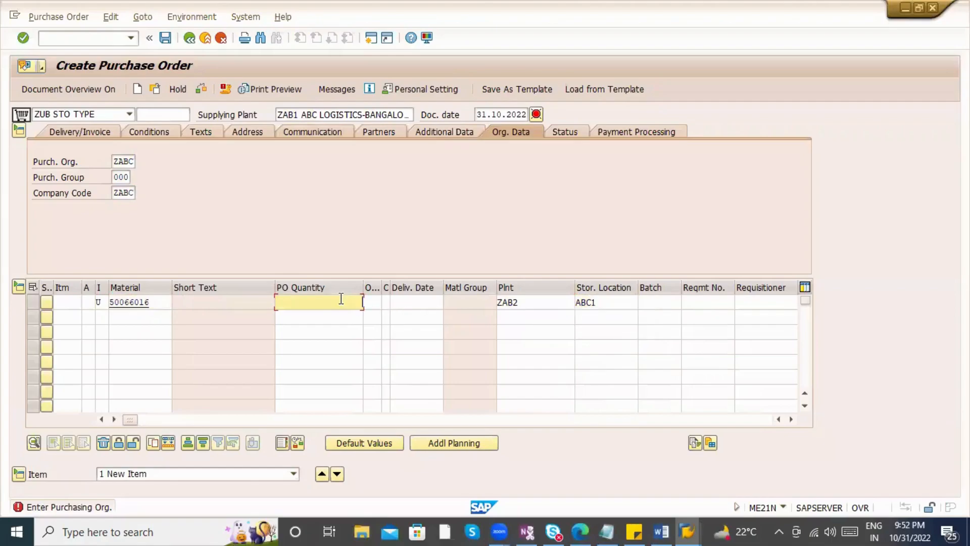
type("100")
key("Return")
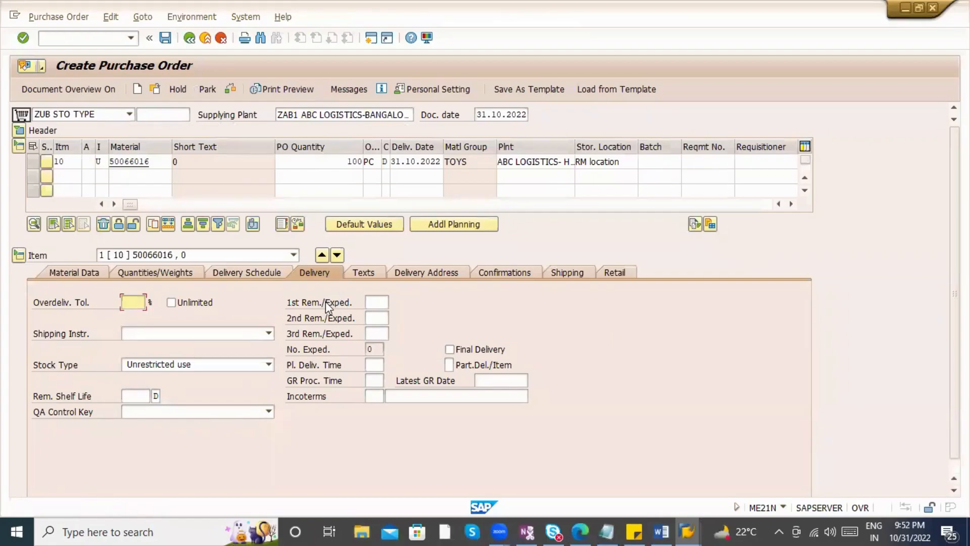
- Glance at the Word setup notes, then examine the order item's shipping data for delivery type, shipping point, sales area and customer
key("alt+Tab")
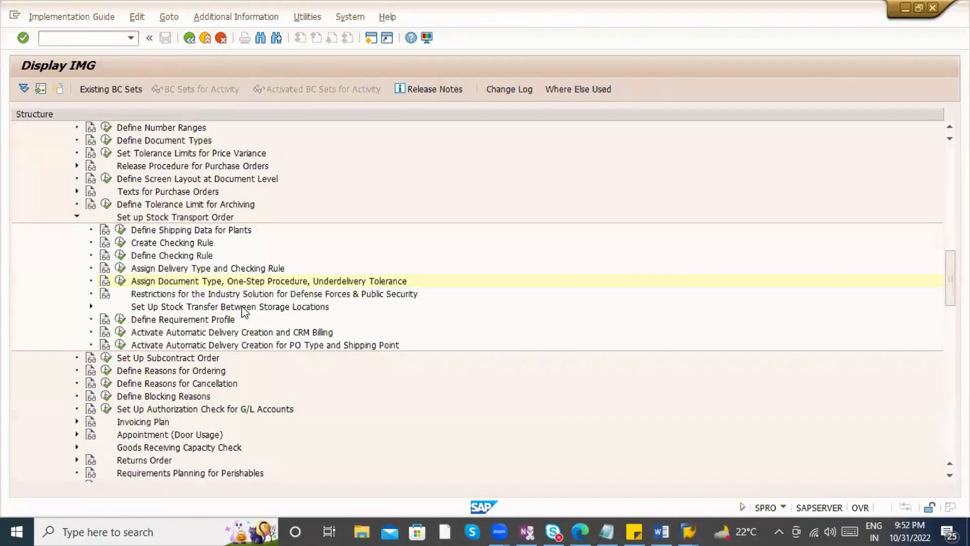
key("alt+Tab")
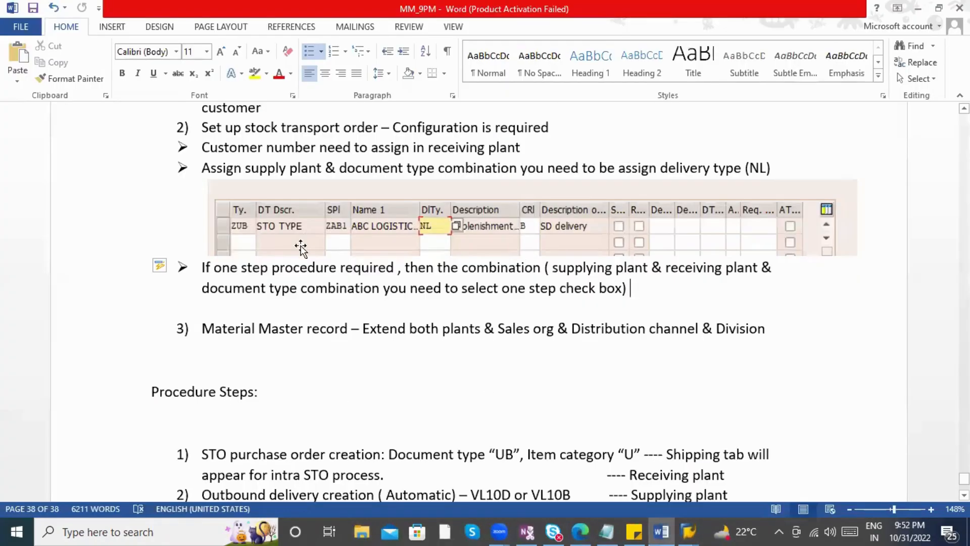
key("alt+Tab")
key("alt+Tab")
key("Tab")
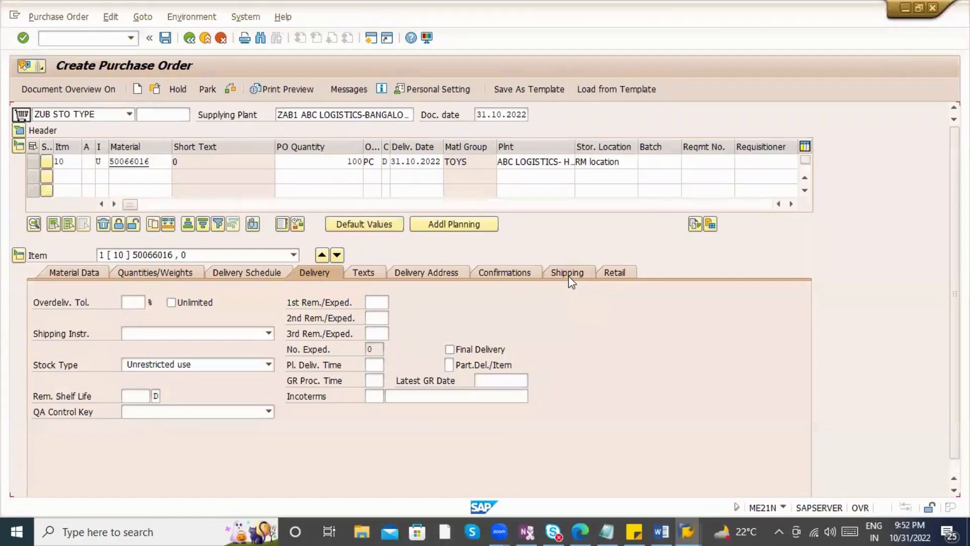
left_click(569, 276)
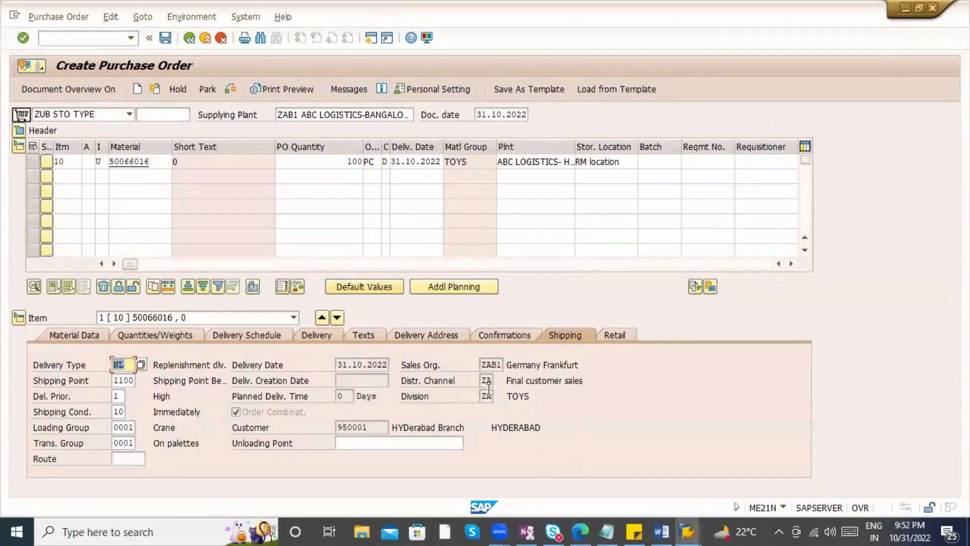
left_click(375, 425)
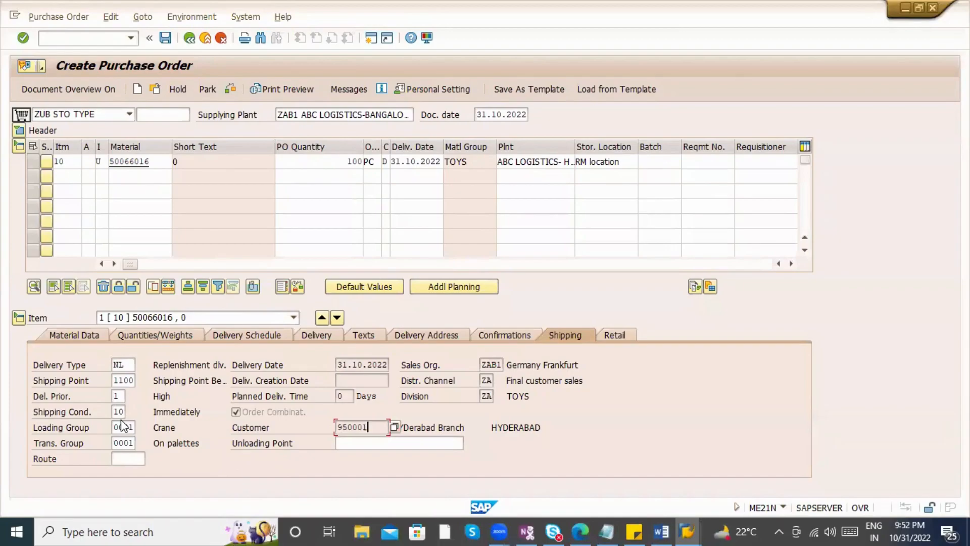
- Open purchase order display (ME23N) and search for existing purchasing documents by supplying plant ZAB1
left_click(103, 39)
key("Return")
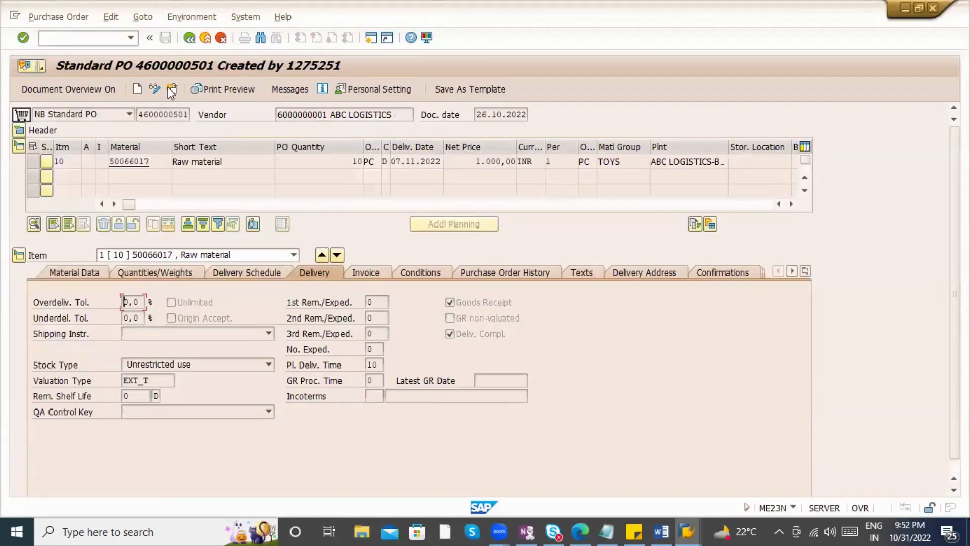
left_click(172, 89)
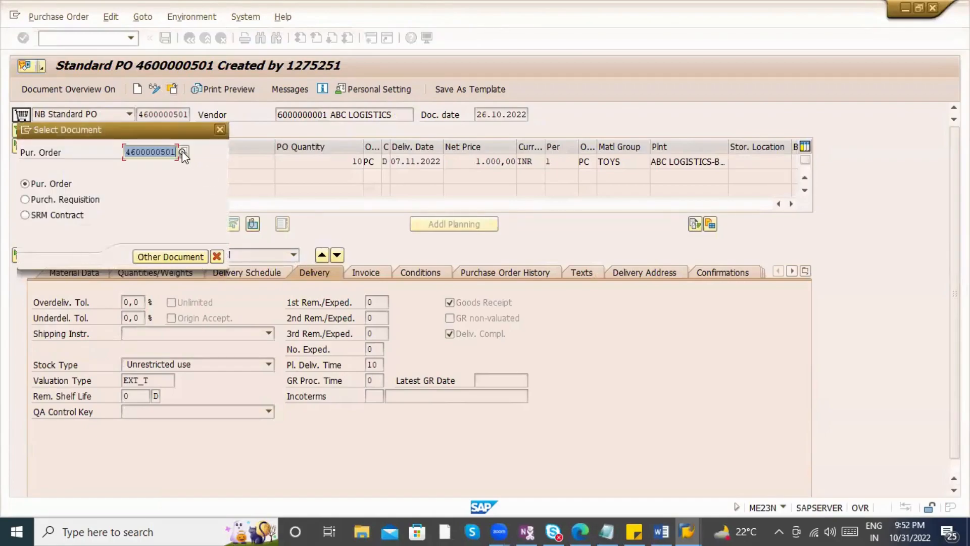
key("Return")
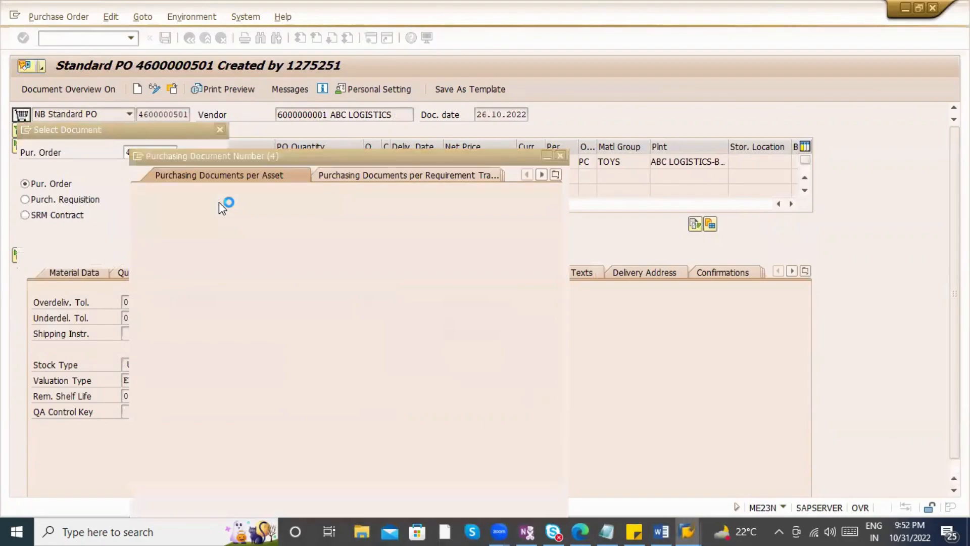
left_click(555, 175)
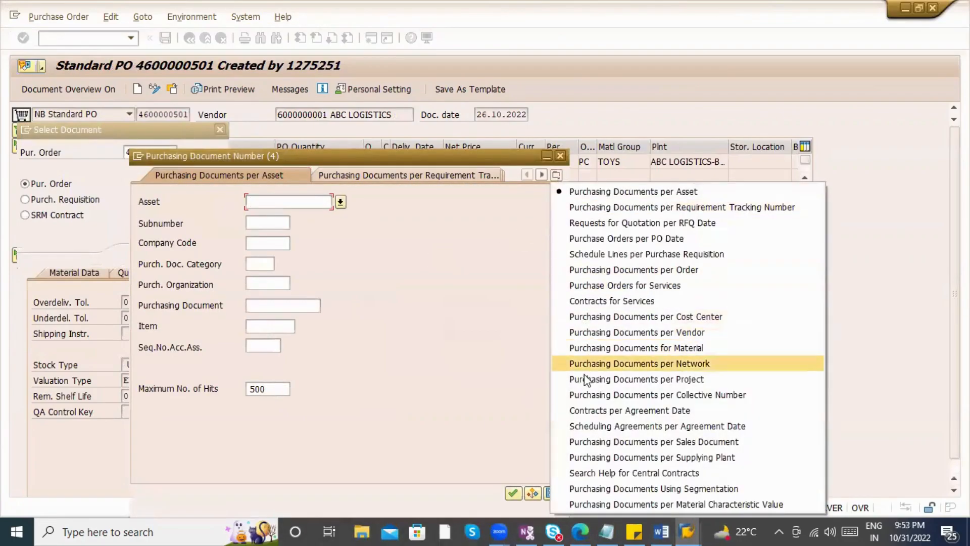
left_click(628, 457)
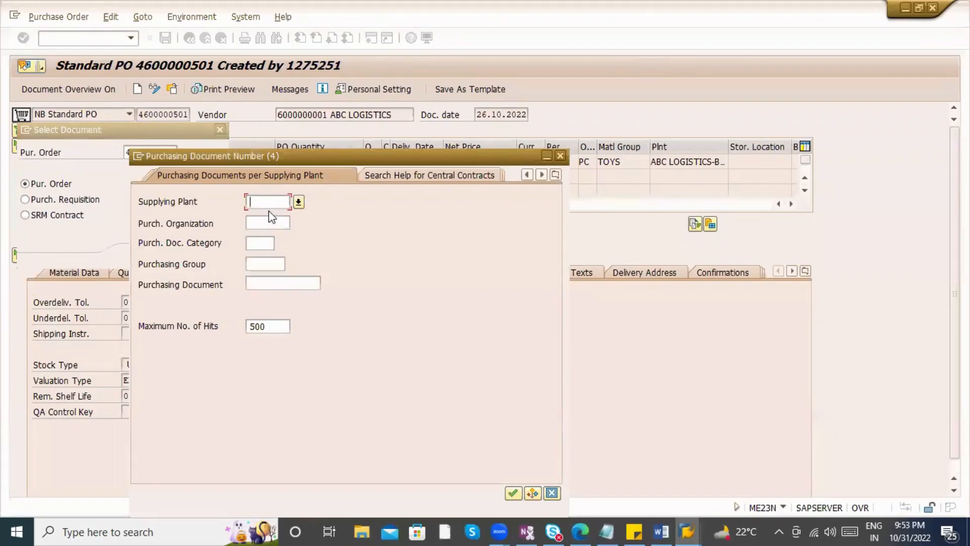
type("ZAb1")
key("Return")
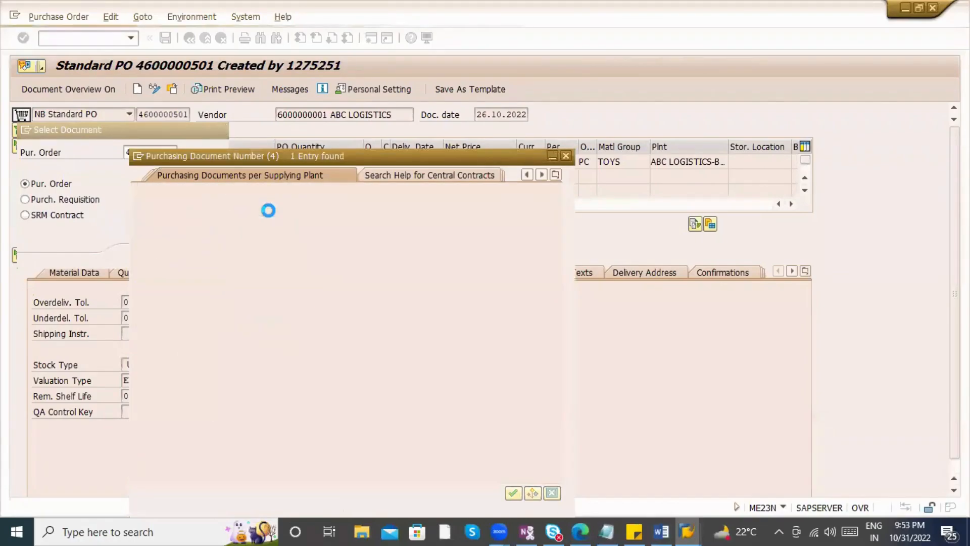
- Display the existing UB stock transport order from supplying plant ZAB1 and check which item detail views it offers
double_click(195, 92)
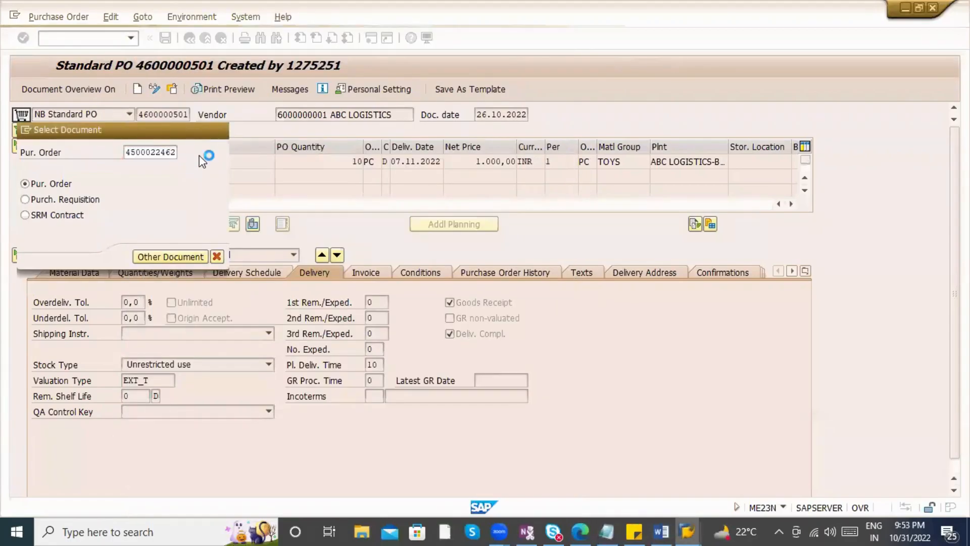
key("Return")
left_click(18, 364)
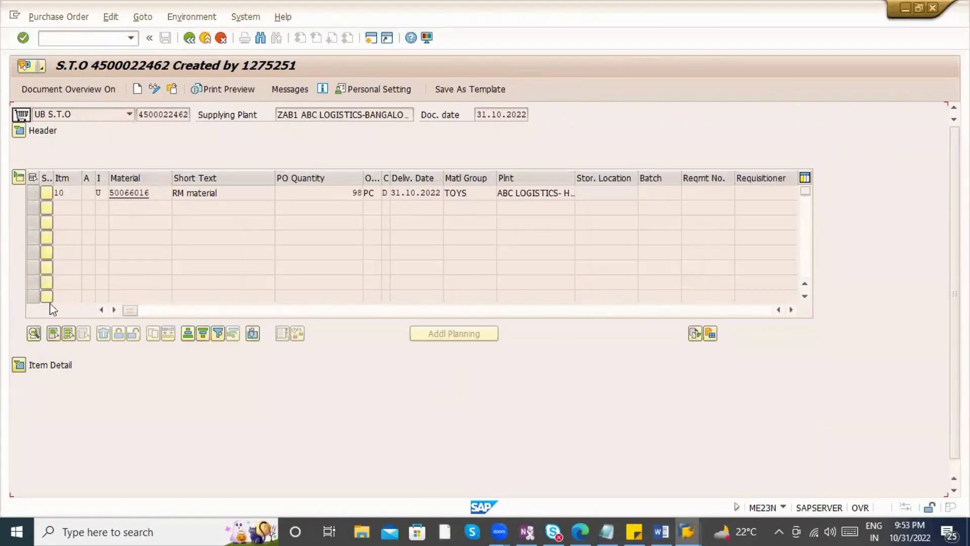
left_click(805, 271)
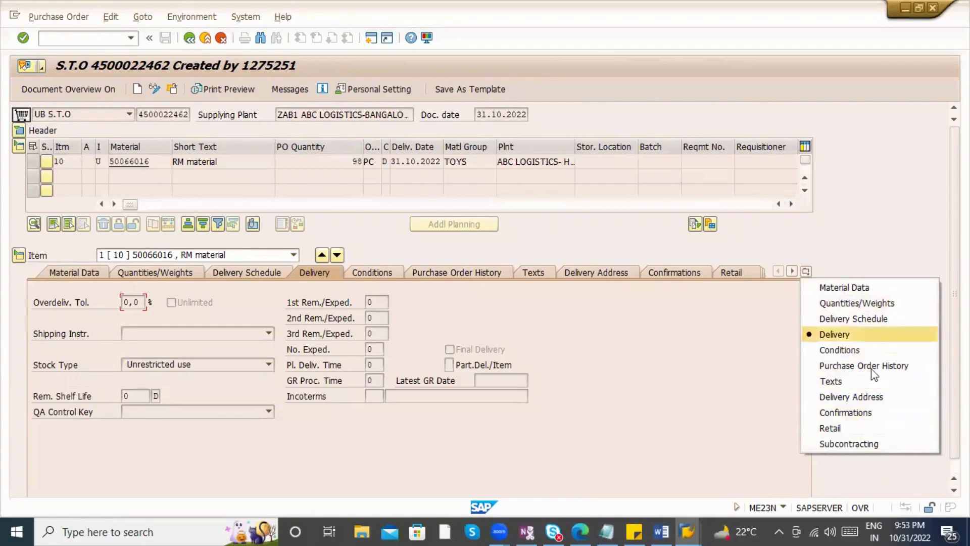
left_click(745, 404)
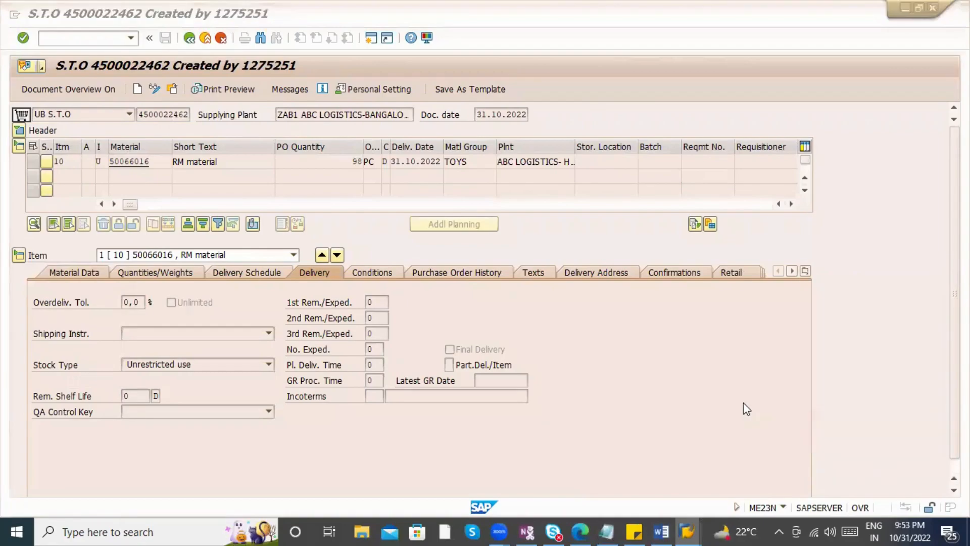
- Review the Word notes on the customer master, stock transport order configuration and material master prerequisites, returning to the new order
key("alt+Tab")
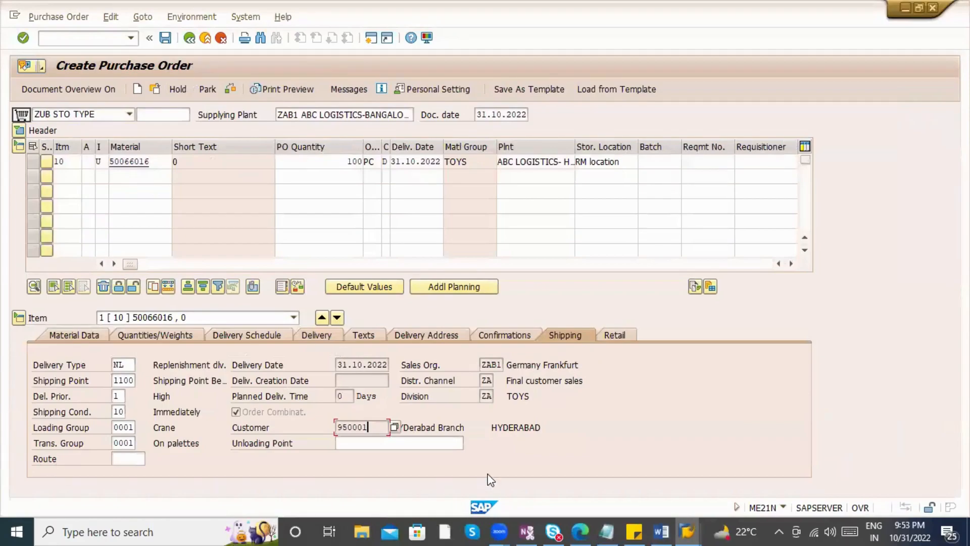
key("alt+Tab")
key("alt+Tab")
key("alt+Tab")
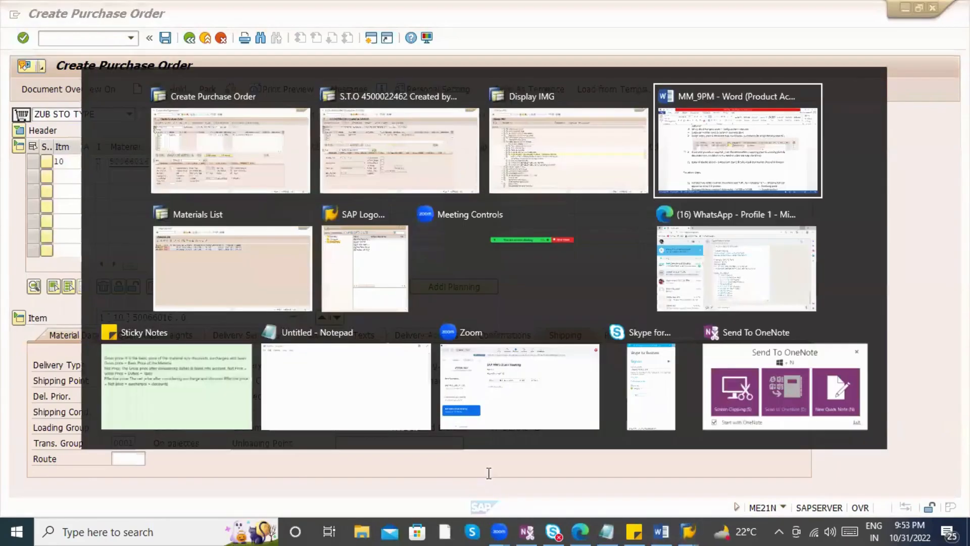
scroll(243, 252, "up", 1)
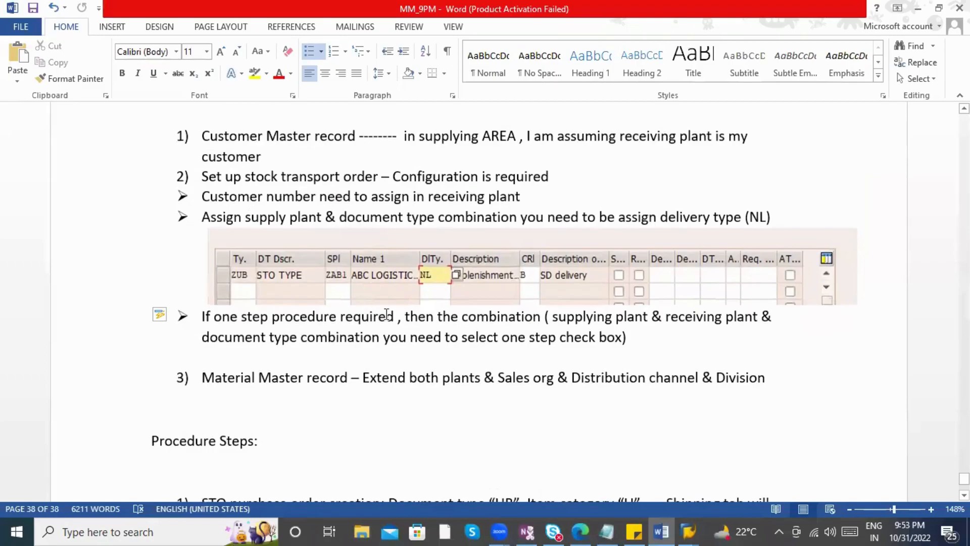
scroll(344, 271, "up", 3)
scroll(398, 385, "down", 4)
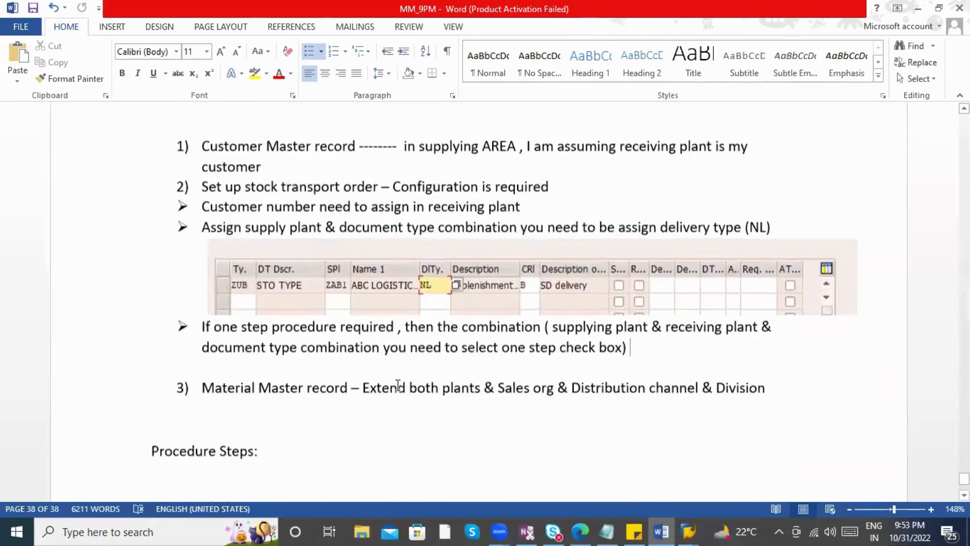
key("alt+Tab")
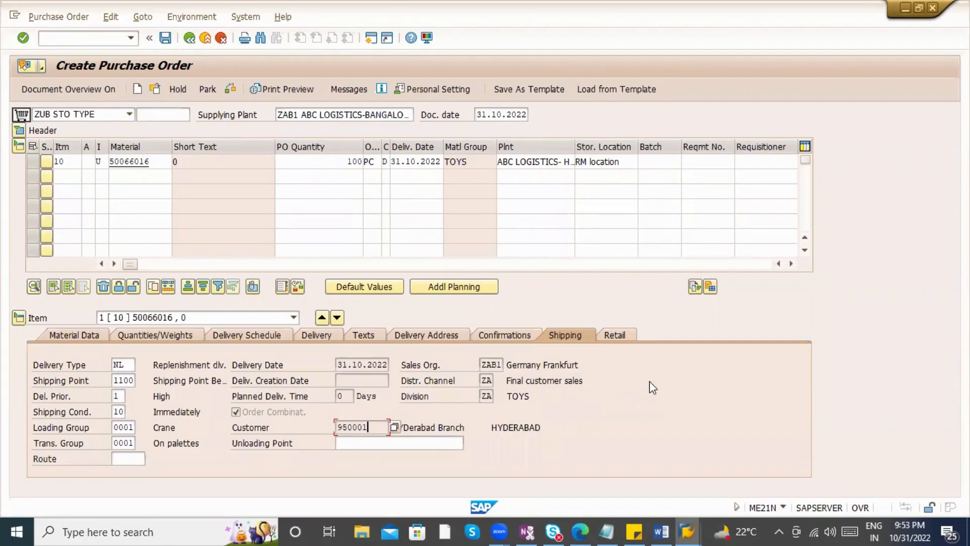
- Save the new ZUB stock transport order despite the system messages and display the saved document
left_click(169, 38)
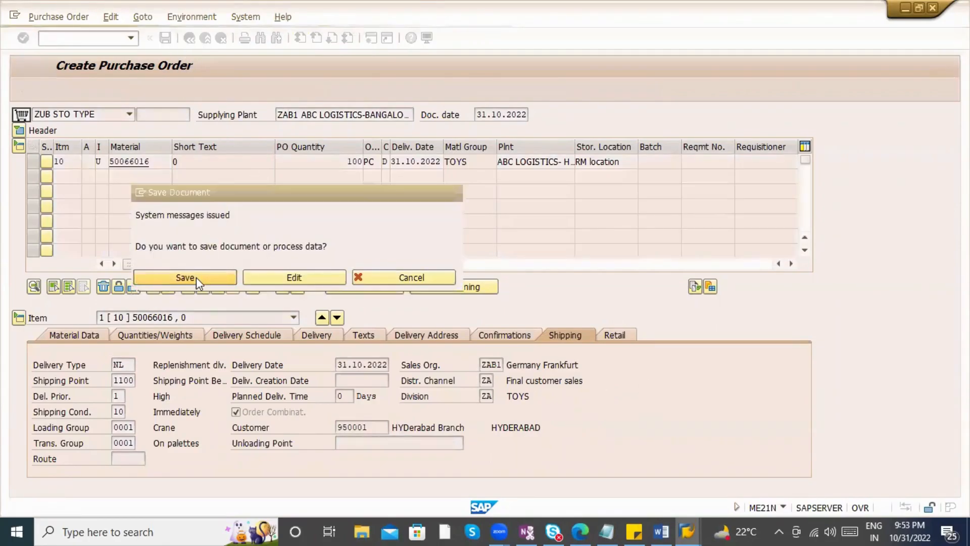
left_click(196, 277)
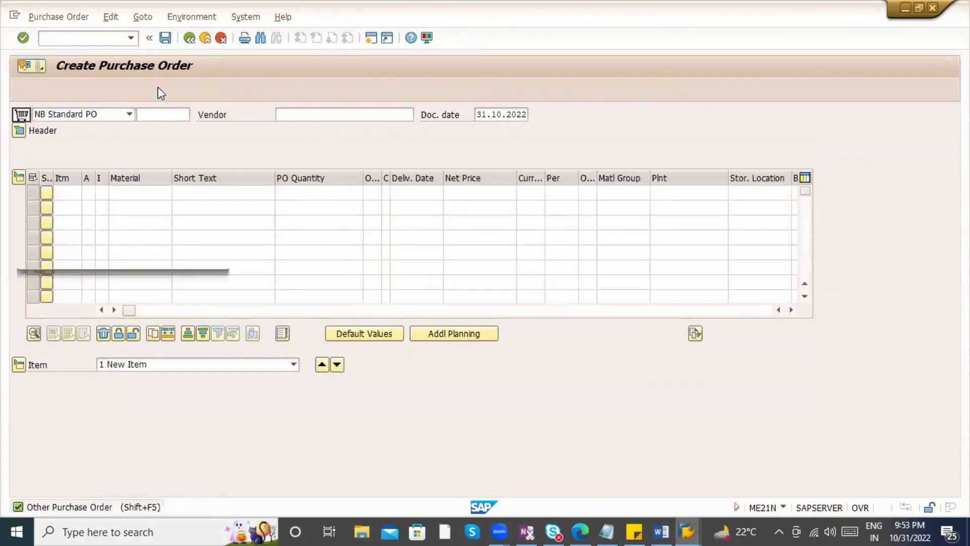
left_click(158, 91)
key("Return")
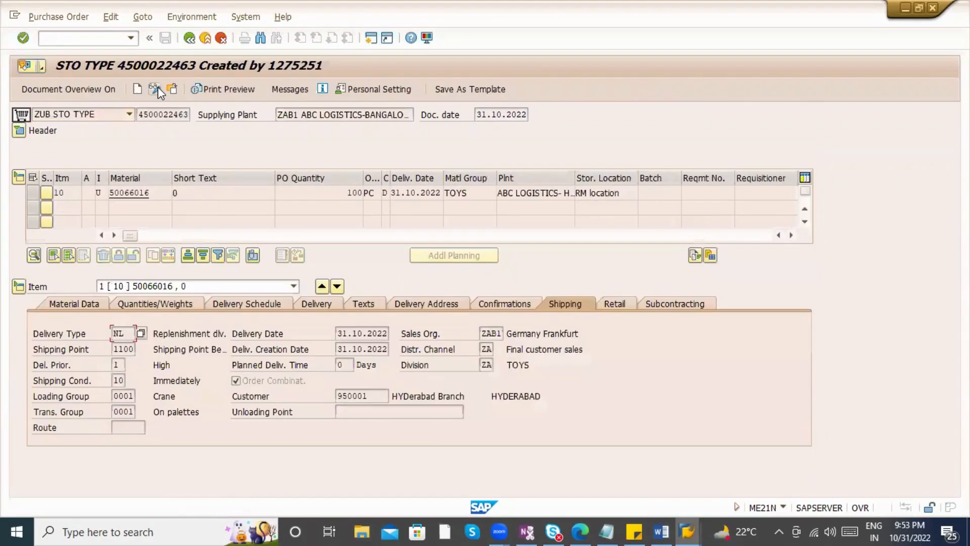
- Exit the display of the older UB order to SAP Easy Access
key("alt+Tab")
key("alt+Tab")
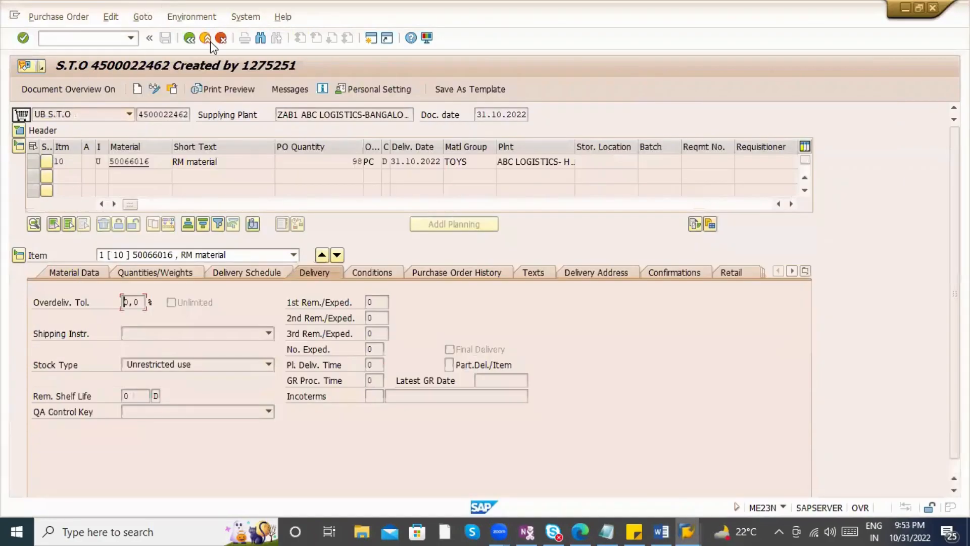
left_click(205, 38)
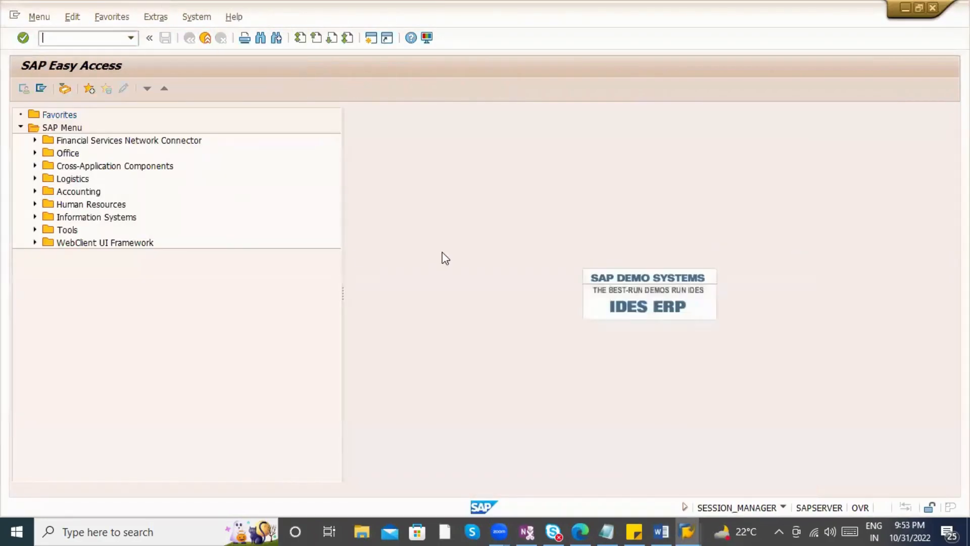
- Highlight the STO purchase order creation step in the Word procedure notes and compare it with the saved ZUB order's shipping data
key("alt+Tab")
key("alt+Tab")
scroll(478, 342, "down", 4)
left_click(204, 210)
left_click_drag(204, 209, 382, 230)
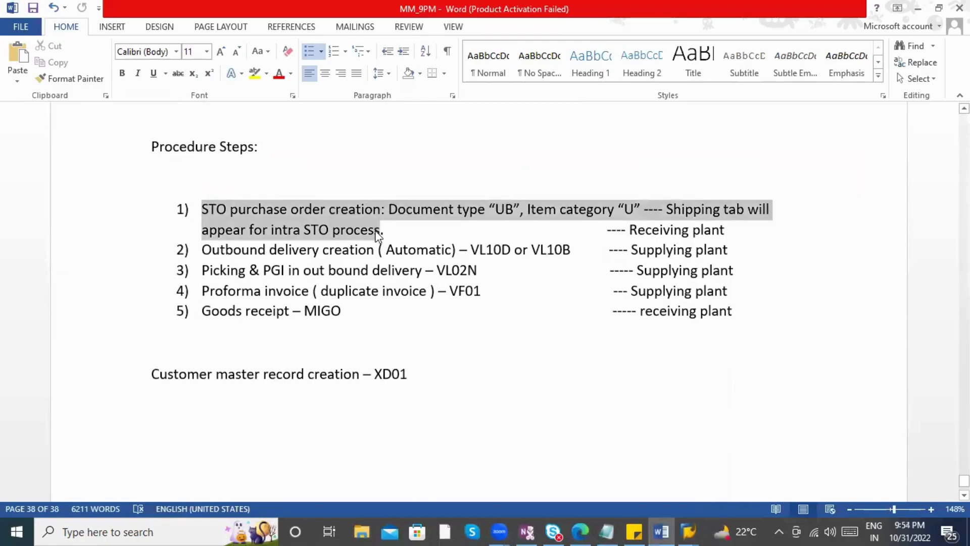
key("alt+Tab")
key("alt+Tab")
key("alt+Tab")
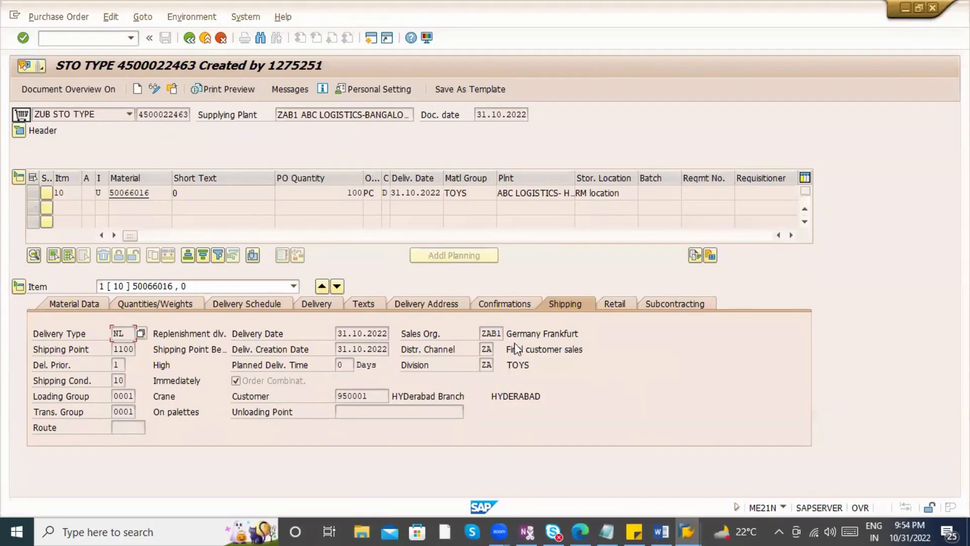
key("alt+Tab")
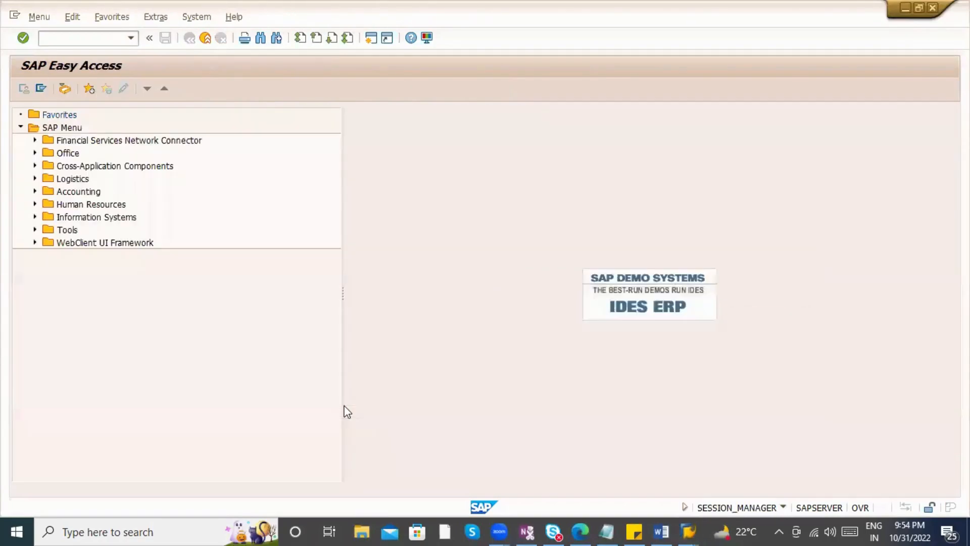
key("alt+Tab")
key("alt+Tab")
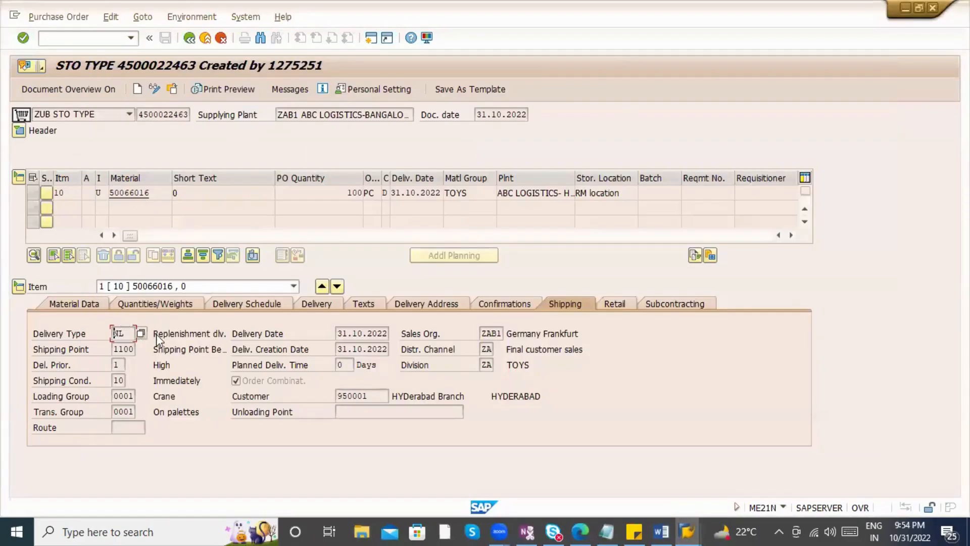
- Review the outbound delivery creation step in the Word procedure notes, with its transactions VL10D and VL10B
key("alt+Tab")
key("Tab")
left_click_drag(227, 249, 608, 251)
key("alt+Tab")
key("alt+Tab")
left_click(514, 251)
left_click(554, 249)
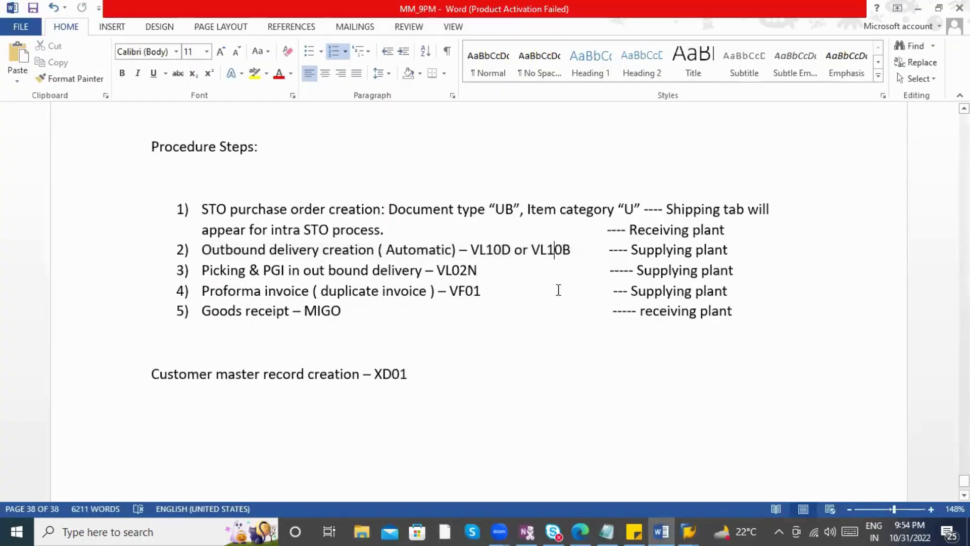
- Start transaction VL10D, clear the delivery creation date range and show the purchase order selection criteria
key("alt+Tab")
type("v")
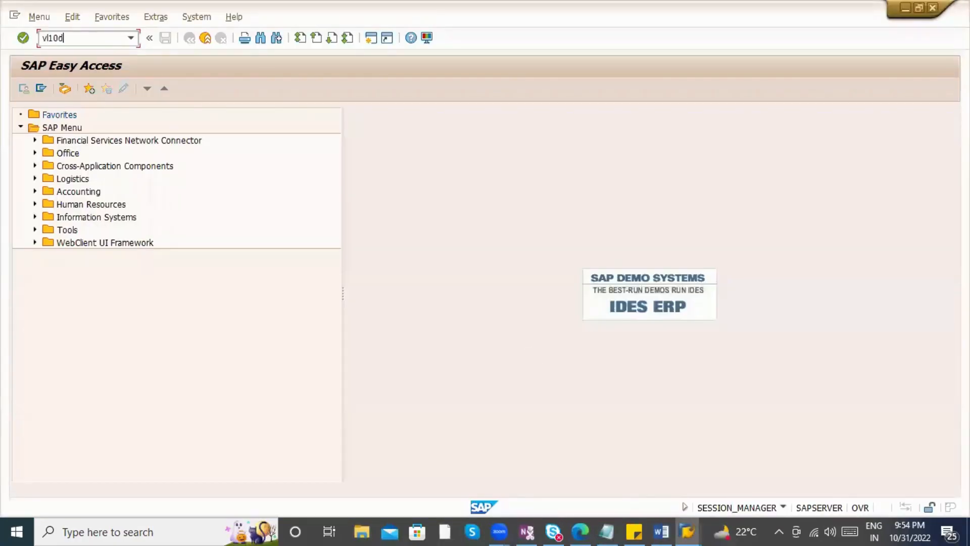
key("Return")
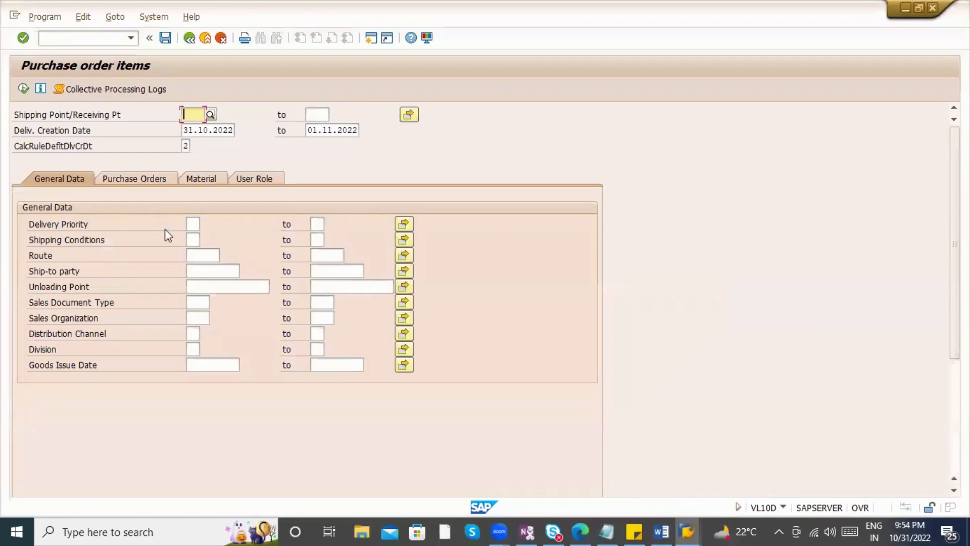
key("Tab")
key("Tab")
key("Tab")
key("Delete")
key("Tab")
key("Delete")
left_click(127, 180)
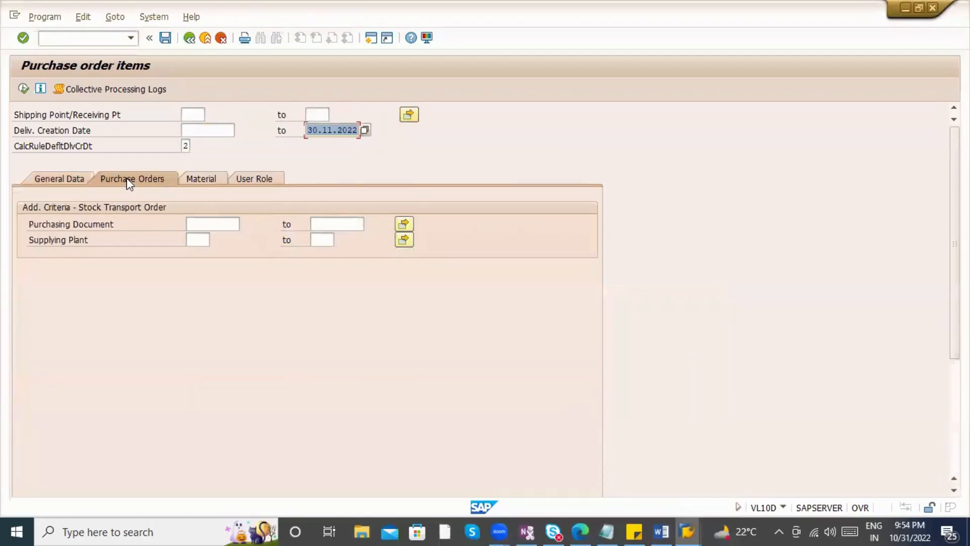
- Copy the saved ZUB order's number into the purchasing document criterion, list the items due for shipping and mark item 10
left_click(202, 227)
key("alt+Tab")
key("alt+Tab")
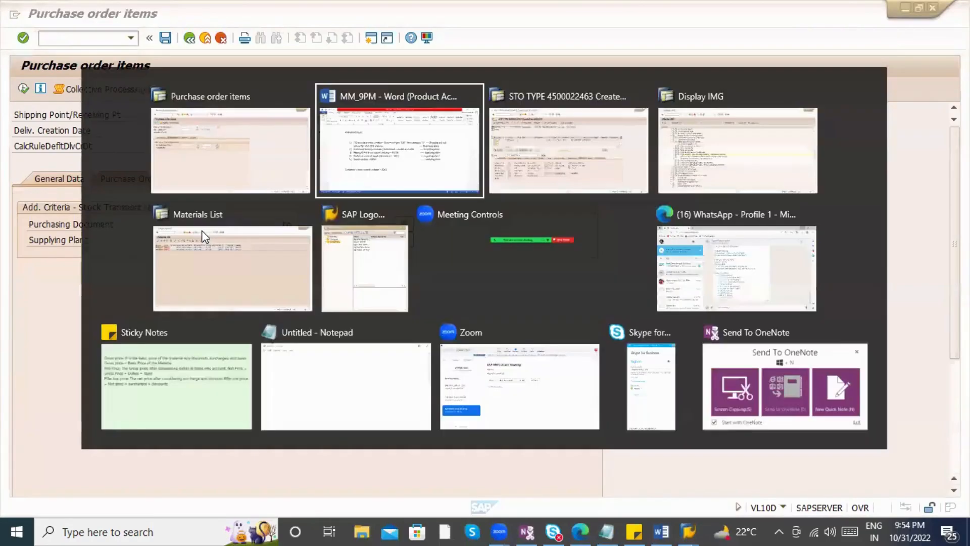
left_click_drag(138, 115, 194, 120)
key("ctrl+c")
key("alt+Tab")
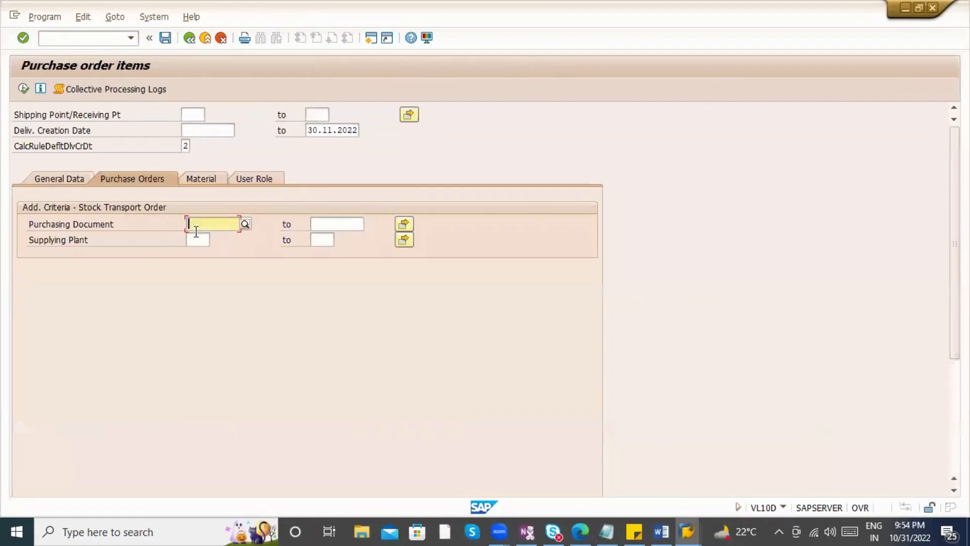
key("ctrl+v")
left_click(23, 88)
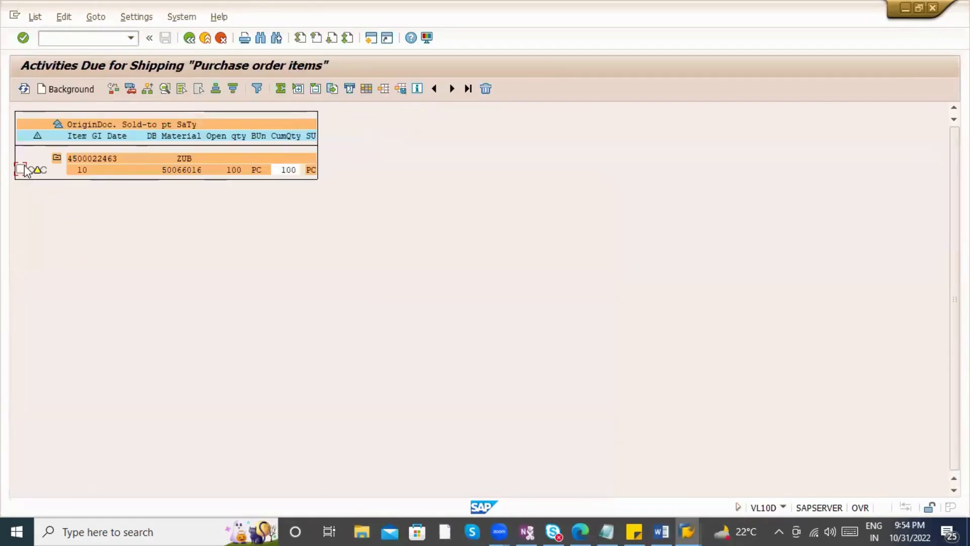
left_click(21, 169)
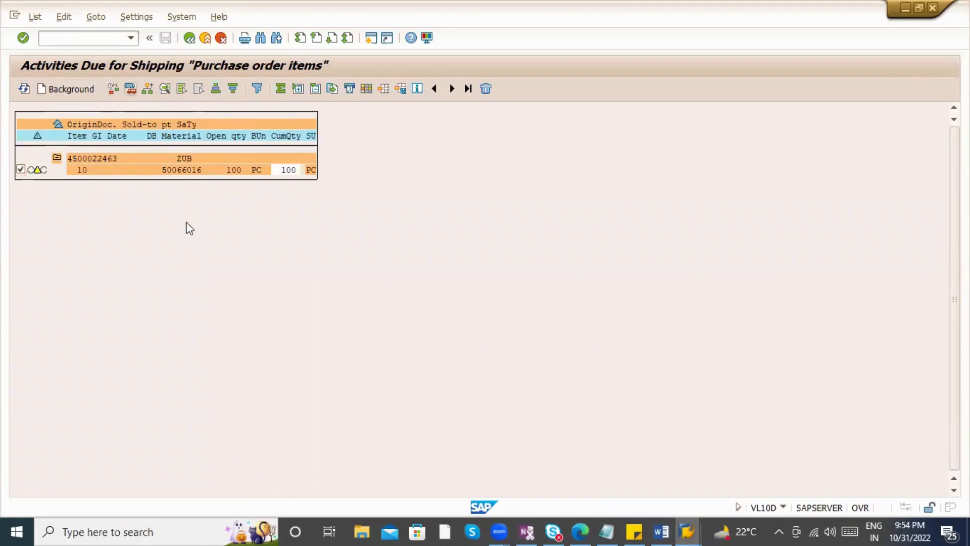
- Back in the VL10D selection criteria, clear the delivery creation end date and recheck the purchasing document criterion
key("alt+Tab")
key("alt+Tab")
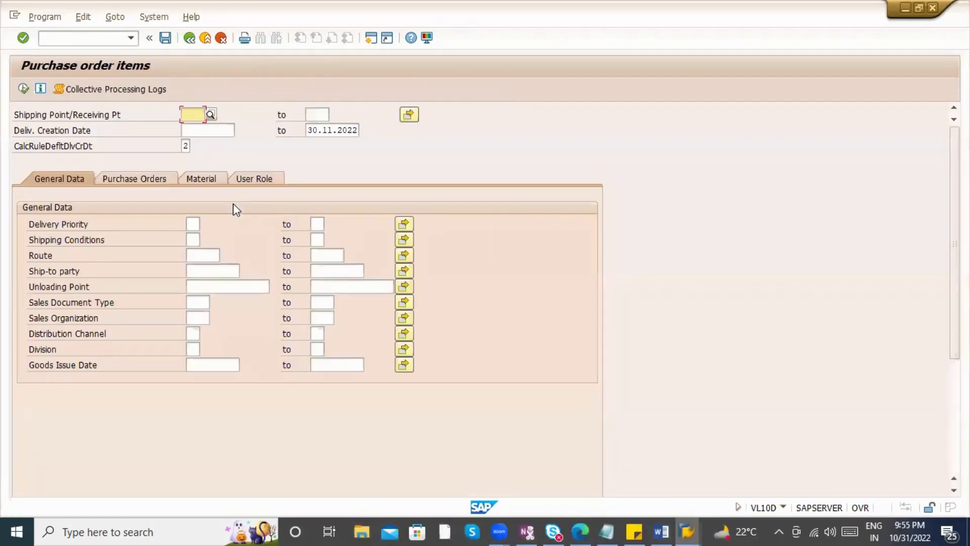
left_click(194, 129)
key("Tab")
key("Delete")
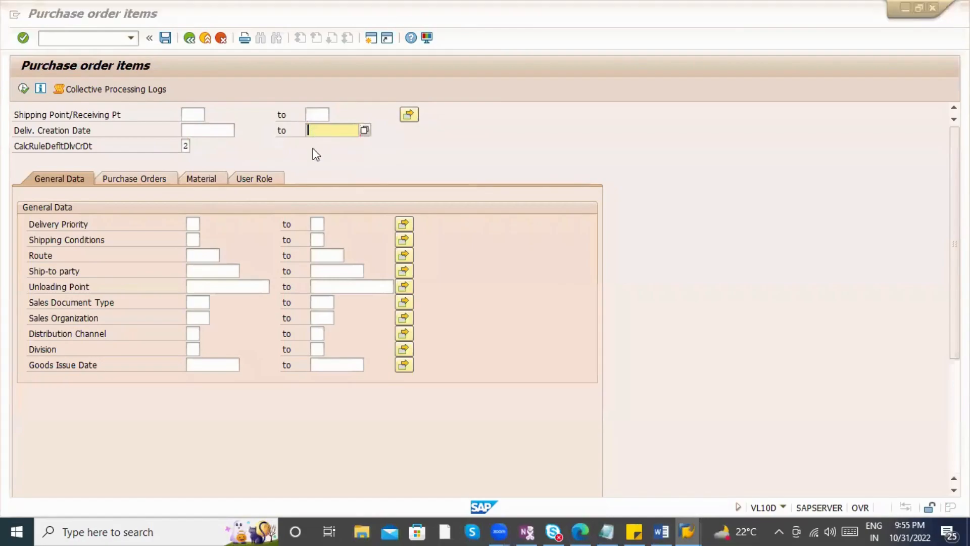
key("alt+Tab")
key("alt+Tab")
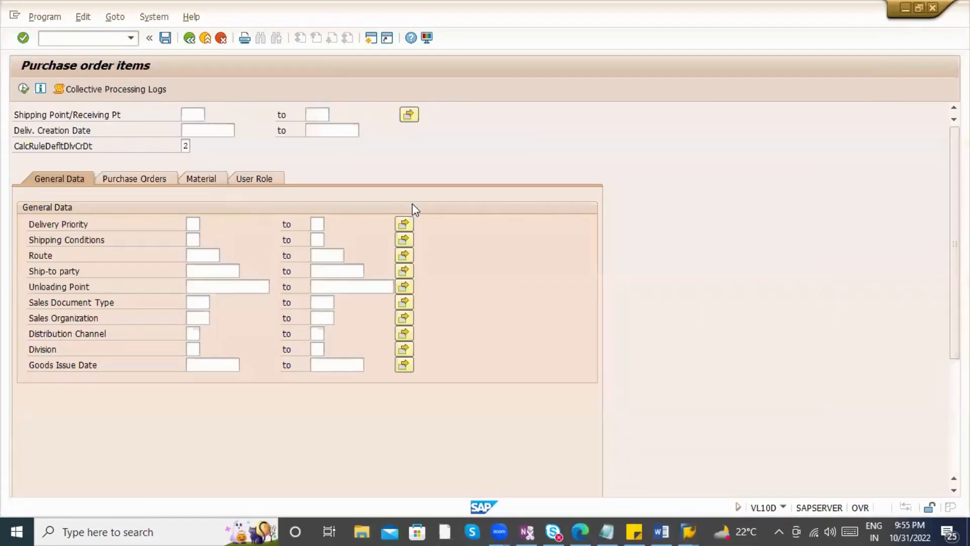
left_click(150, 184)
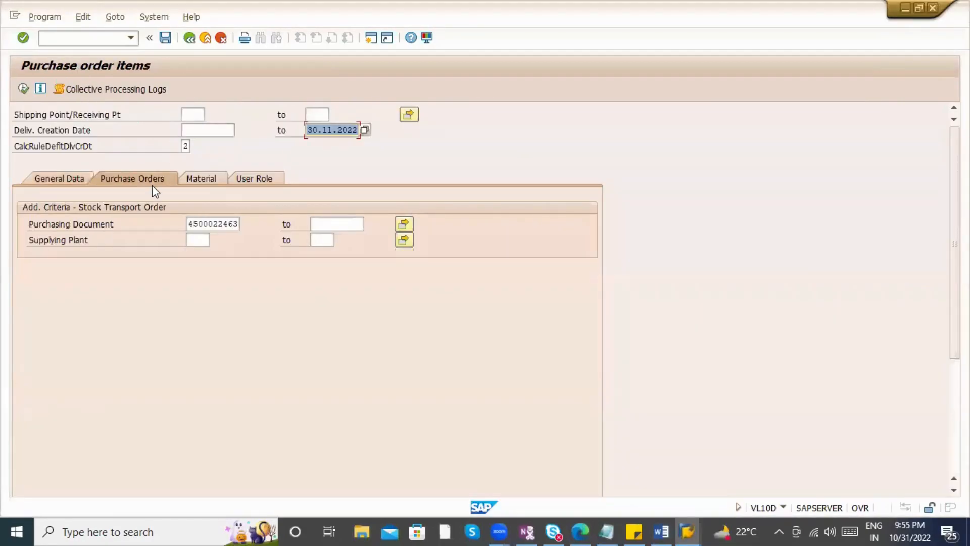
key("Delete")
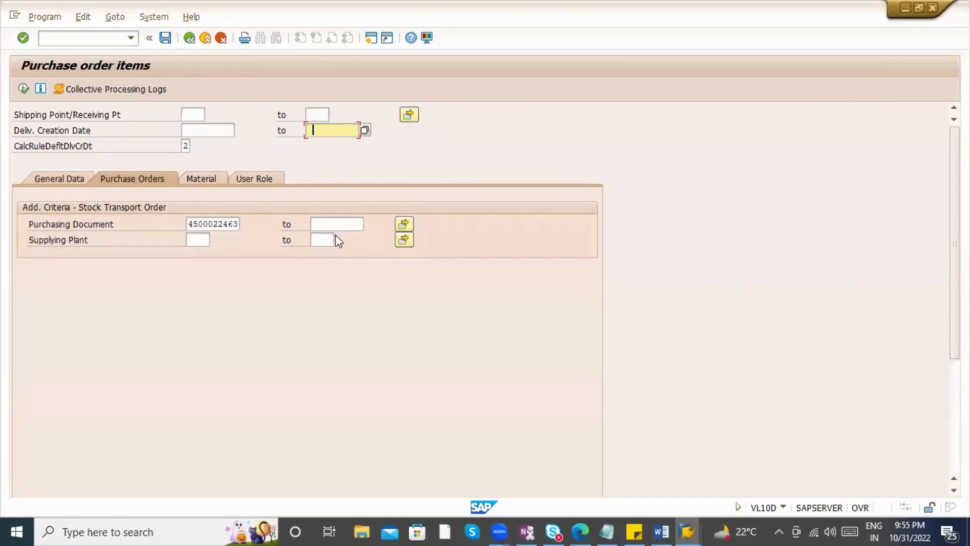
key("alt+Tab")
- List the items due for shipping, mark item 10 of the ZUB order and create its outbound delivery in the background
left_click(23, 90)
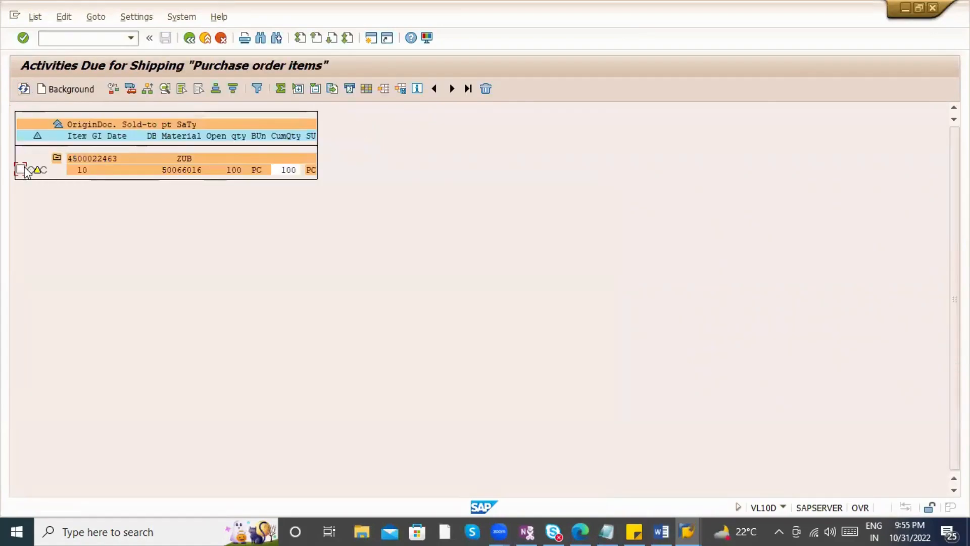
left_click(20, 169)
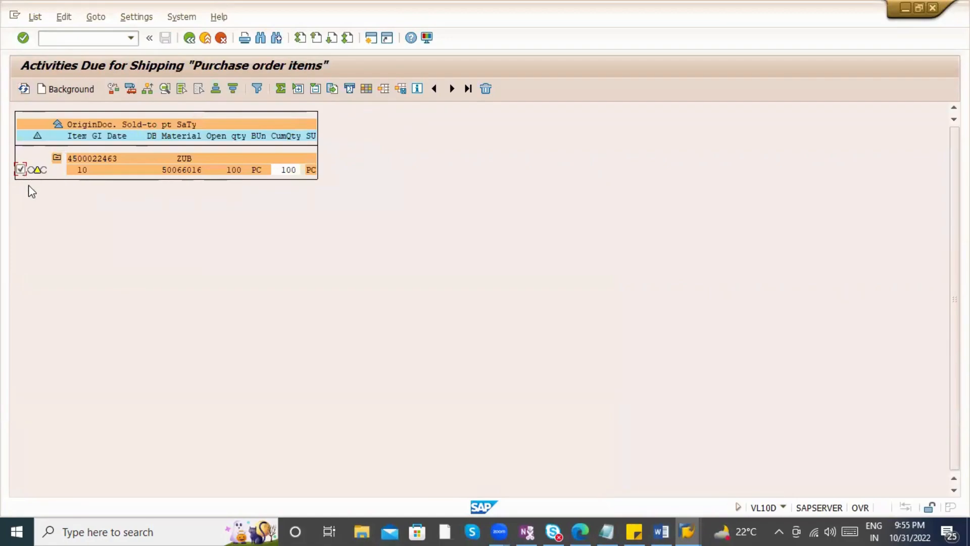
left_click(62, 91)
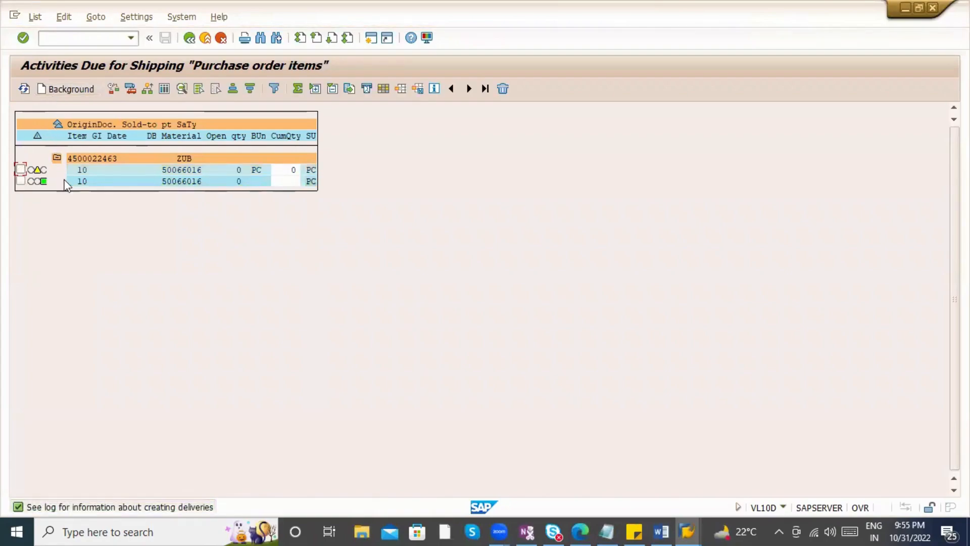
- Mark both item 10 rows of the ZUB order and display the created delivery documents in the shipping list
left_click(21, 169)
left_click(20, 180)
left_click(112, 91)
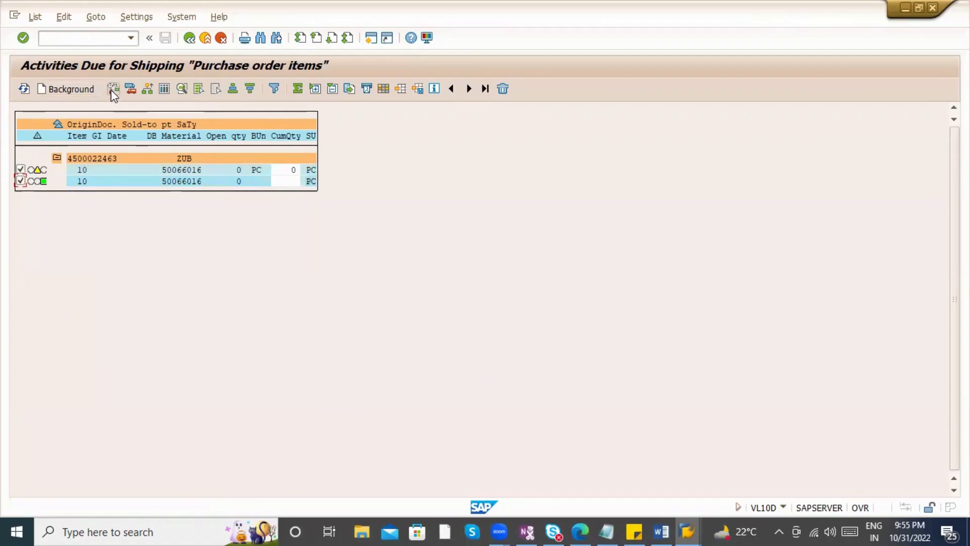
left_click(130, 90)
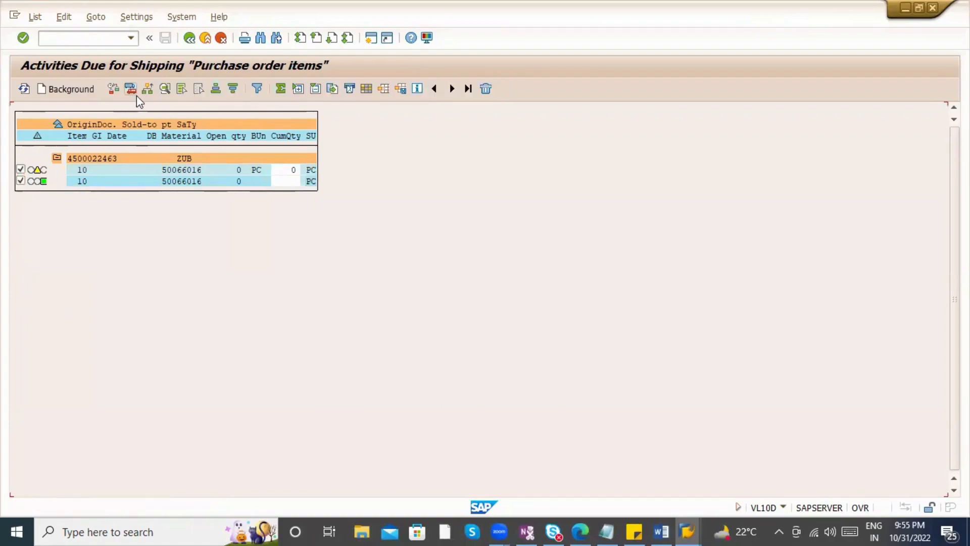
left_click(146, 90)
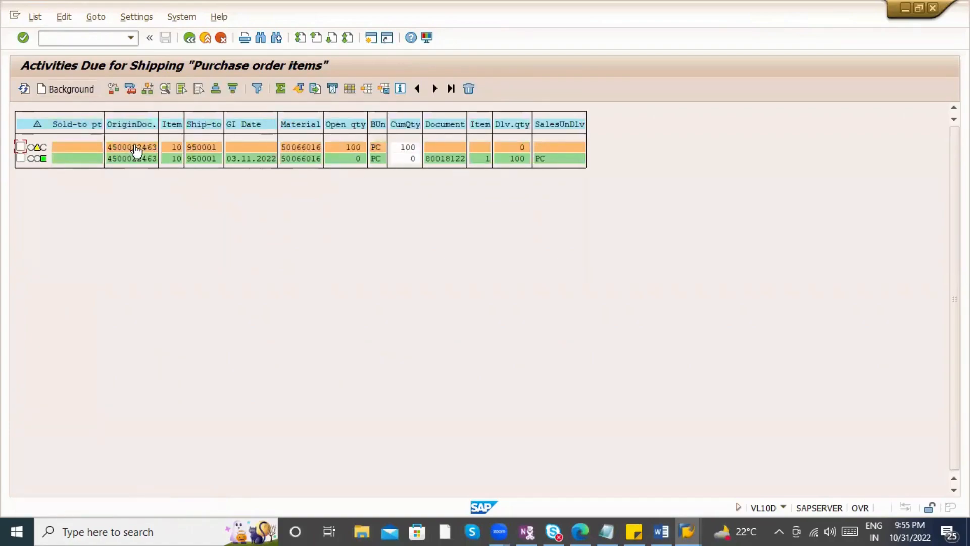
- Display the created outbound delivery from the shipping list and copy its delivery number
left_click(439, 160)
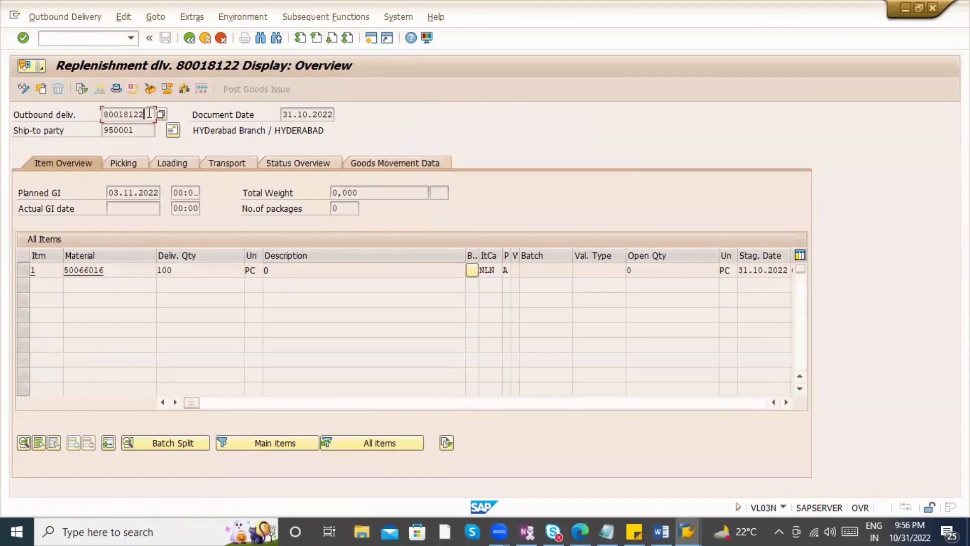
left_click_drag(148, 114, 87, 119)
key("ctrl+c")
- Leave the delivery display and VL10D, and start transaction VL02N
left_click(190, 39)
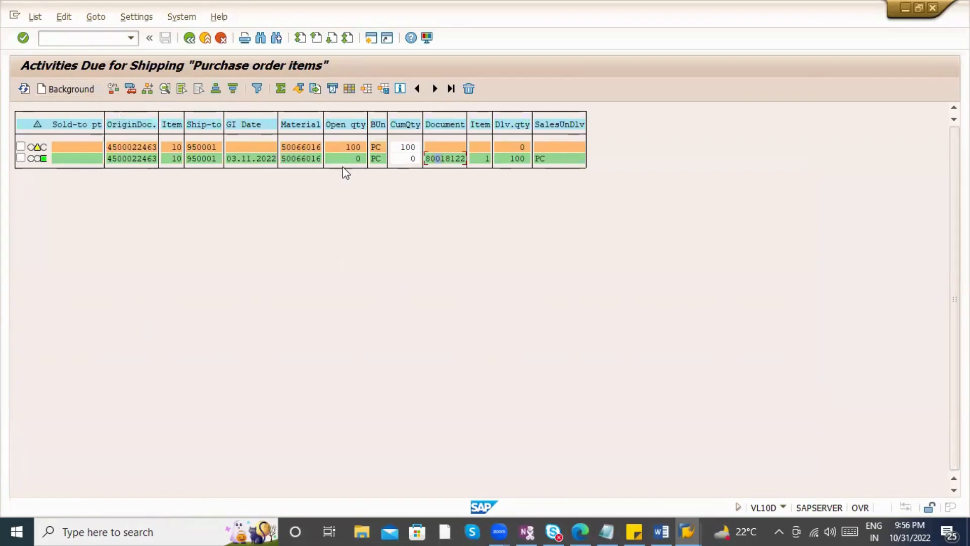
left_click(191, 39)
left_click(190, 39)
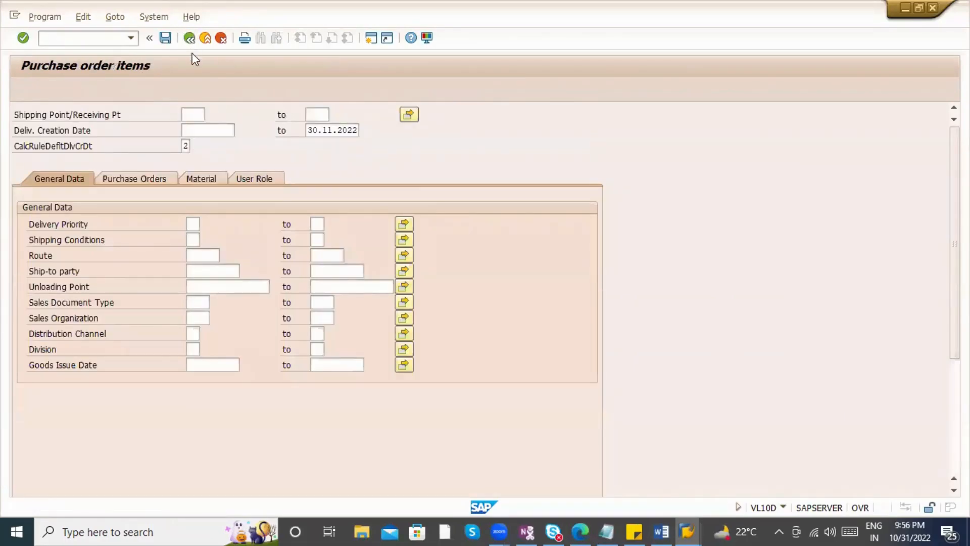
type("vl02n")
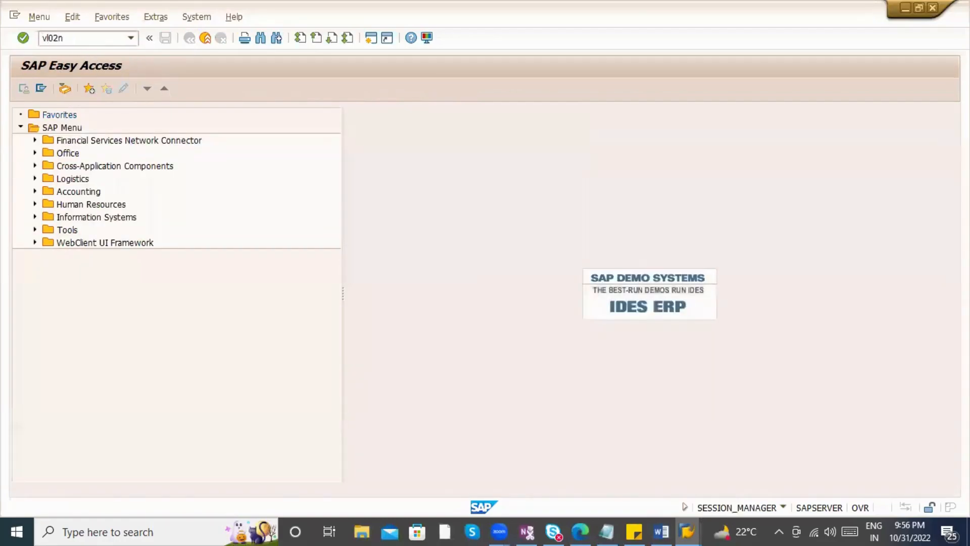
key("Return")
- Switch to the Word notes and add the copied delivery number in parentheses after VL10B in procedure step 2
key("alt+Tab")
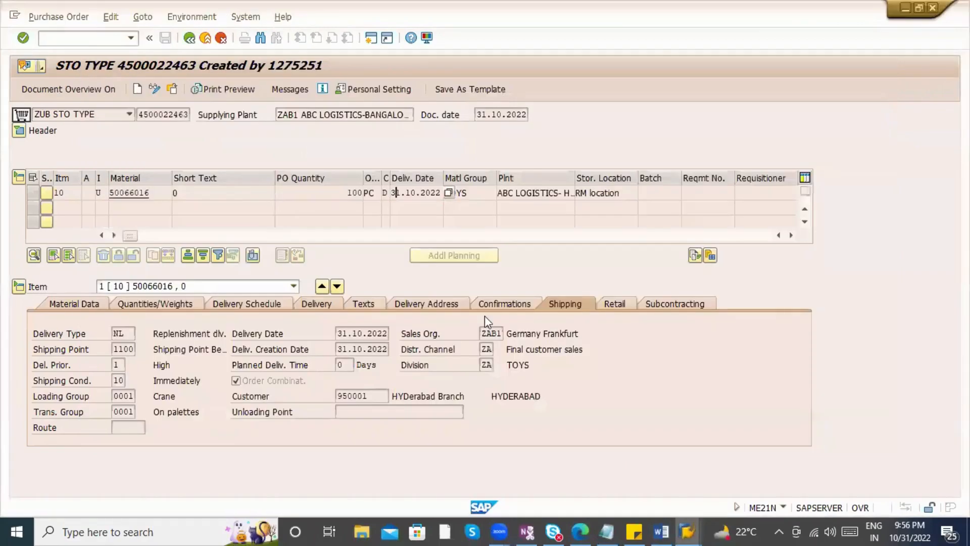
key("alt+Tab")
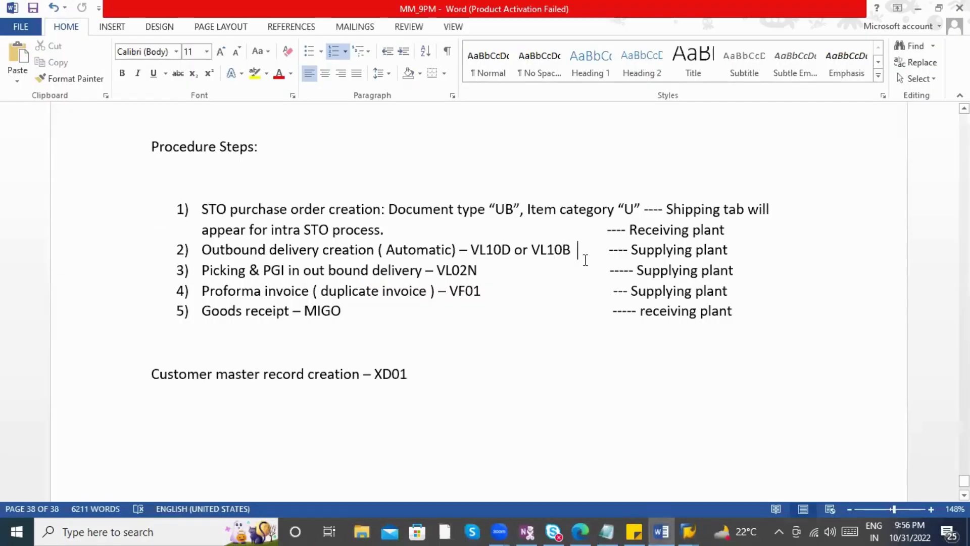
type("(")
key("ctrl+v")
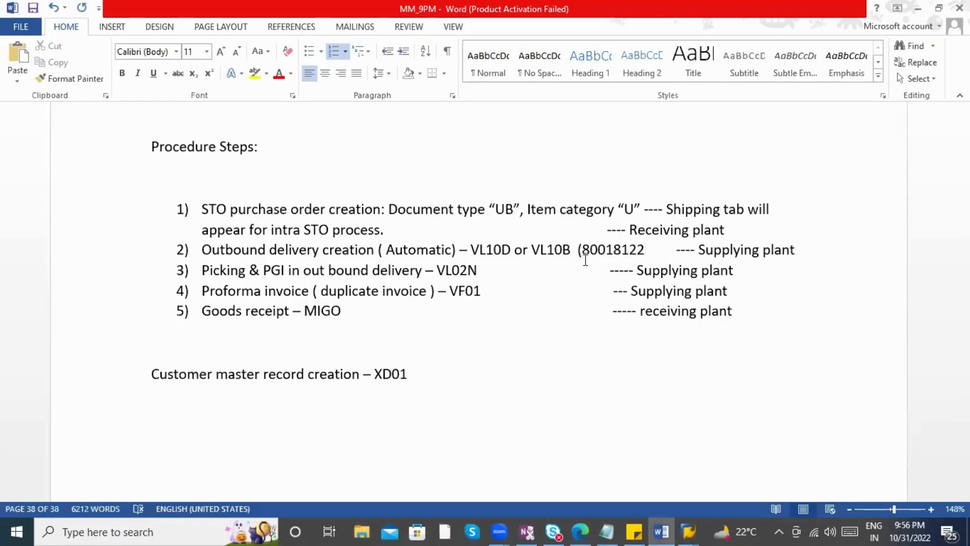
type(")")
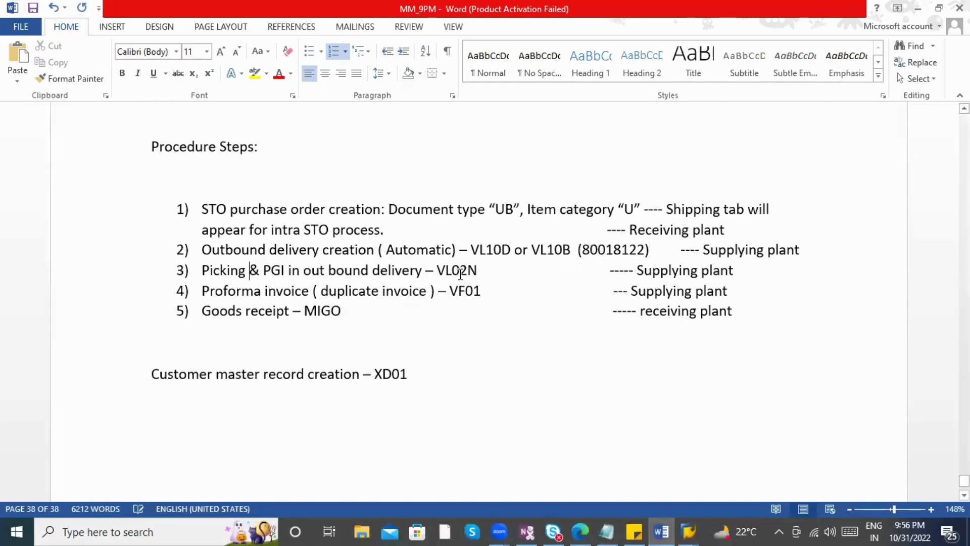
- Switch back to SAP and open the new outbound delivery for changing in VL02N
key("alt+Tab")
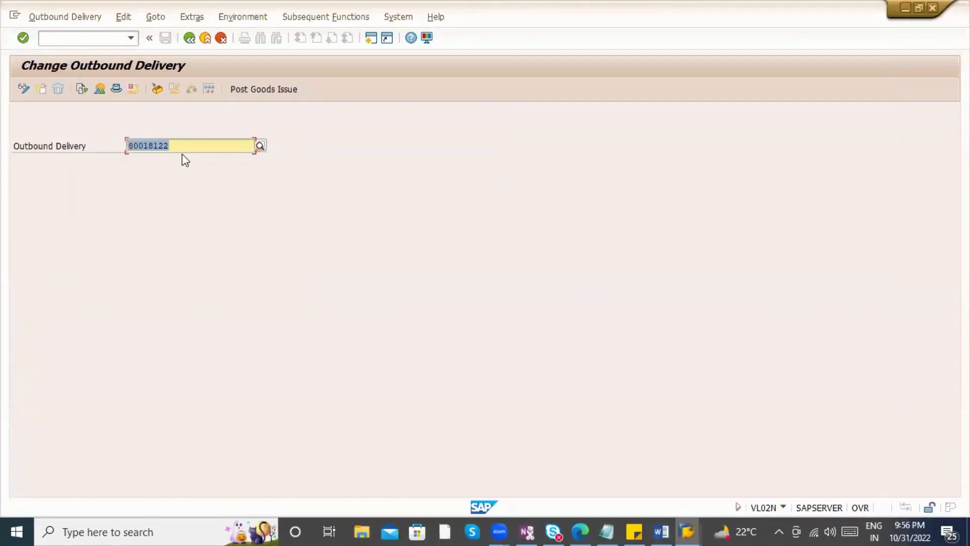
left_click(184, 146)
key("Return")
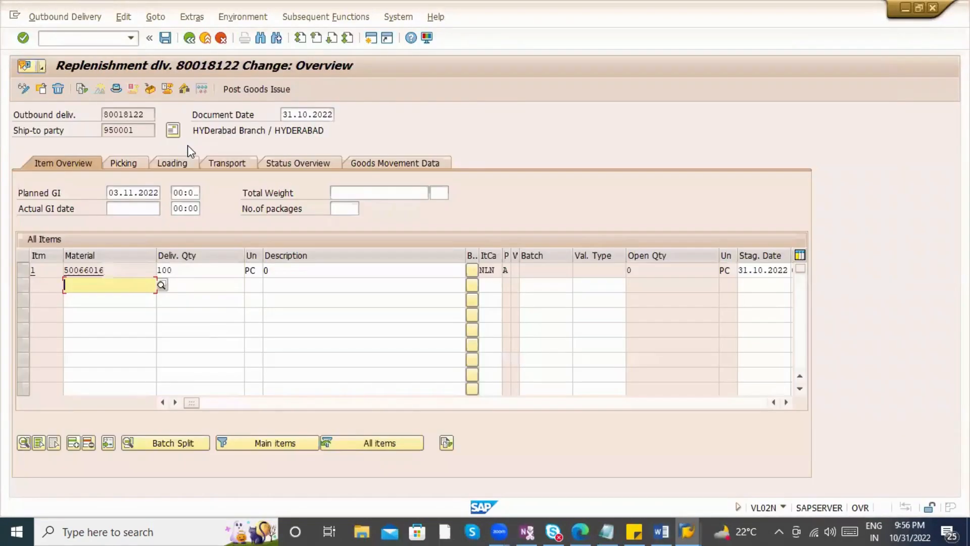
- In the delivery's picking data, set the storage location of item 1 to ABC1
left_click(126, 158)
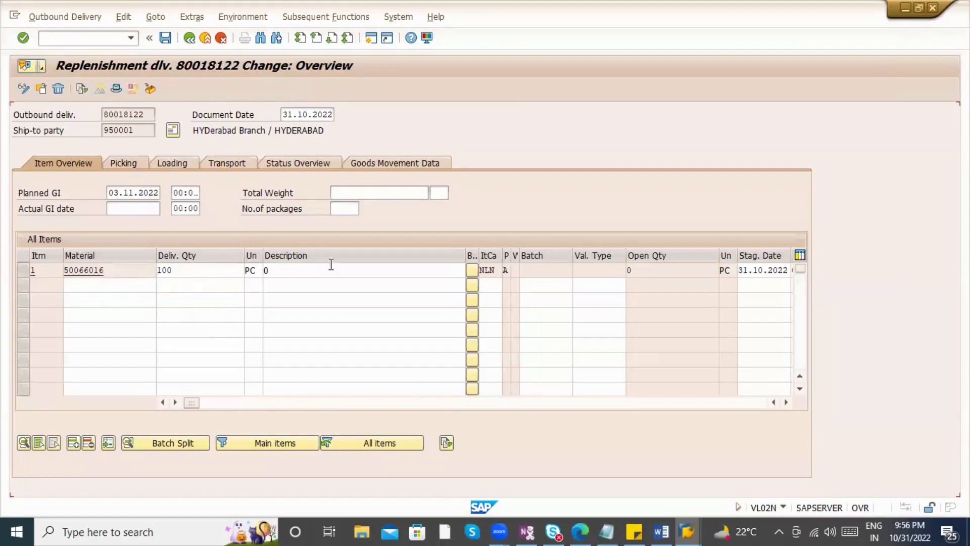
left_click(343, 269)
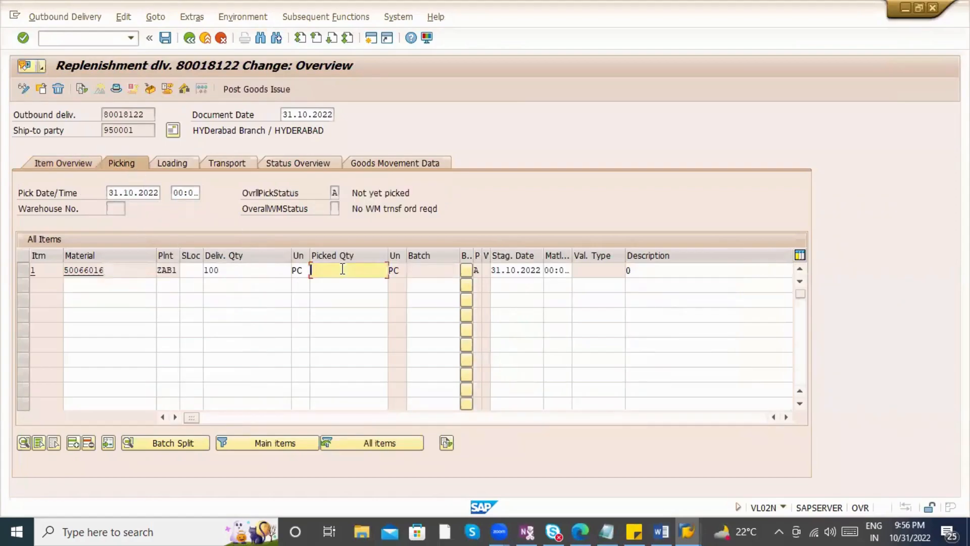
left_click(251, 268)
left_click(191, 268)
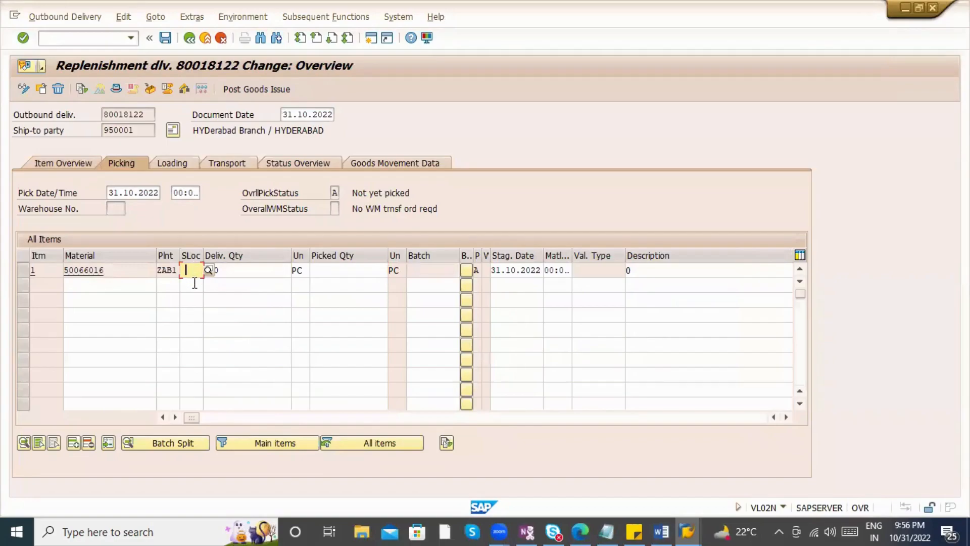
type("ABC")
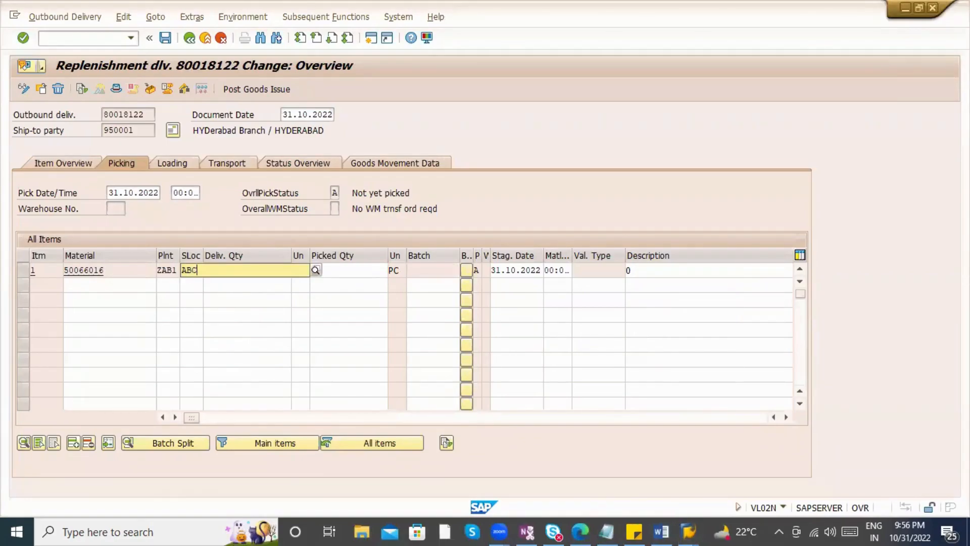
type("1")
left_click(195, 295)
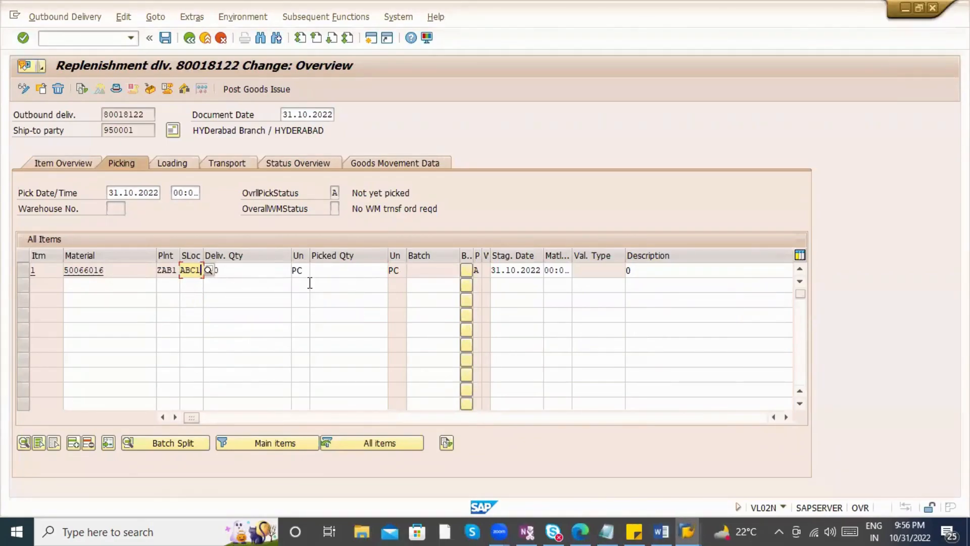
- Set the picked quantity of item 1 to 100 PC
left_click(345, 271)
left_click(235, 275)
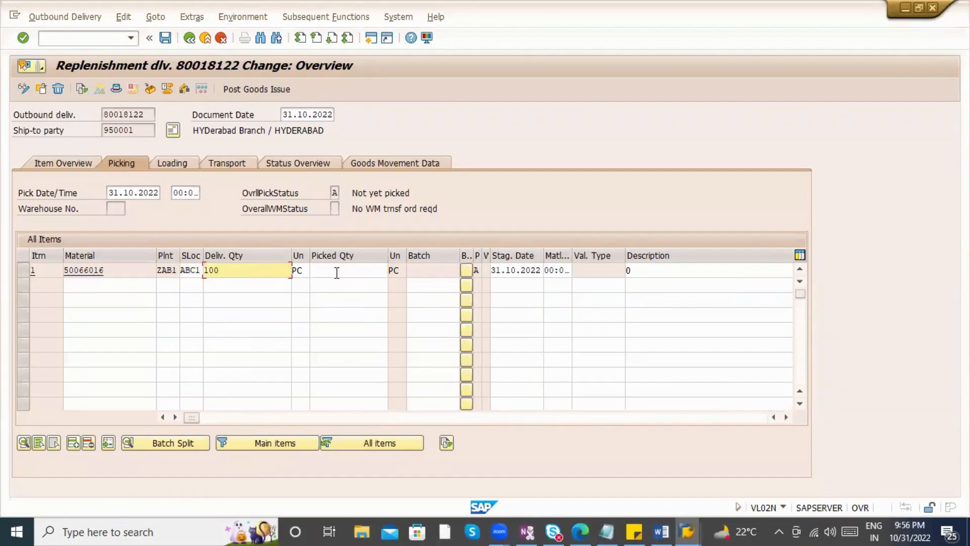
left_click(337, 272)
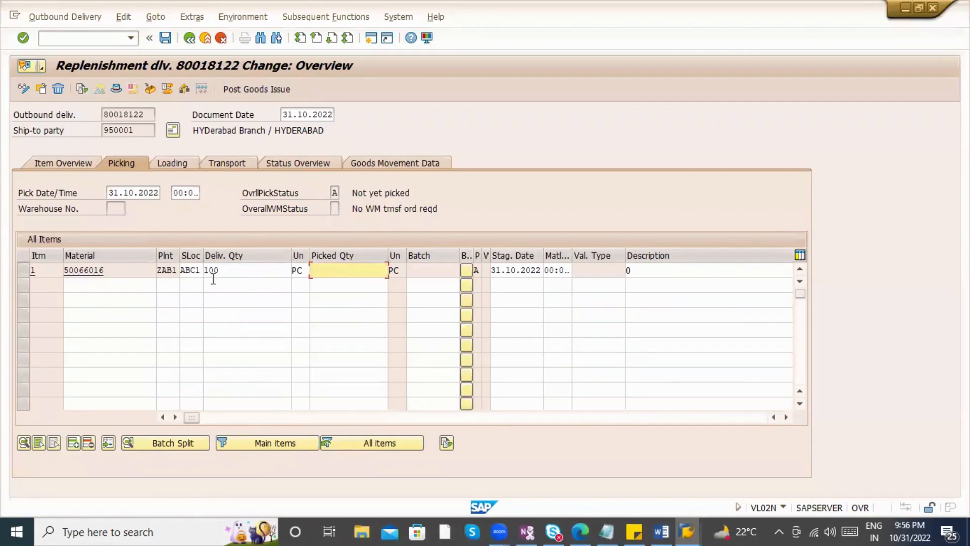
left_click(191, 273)
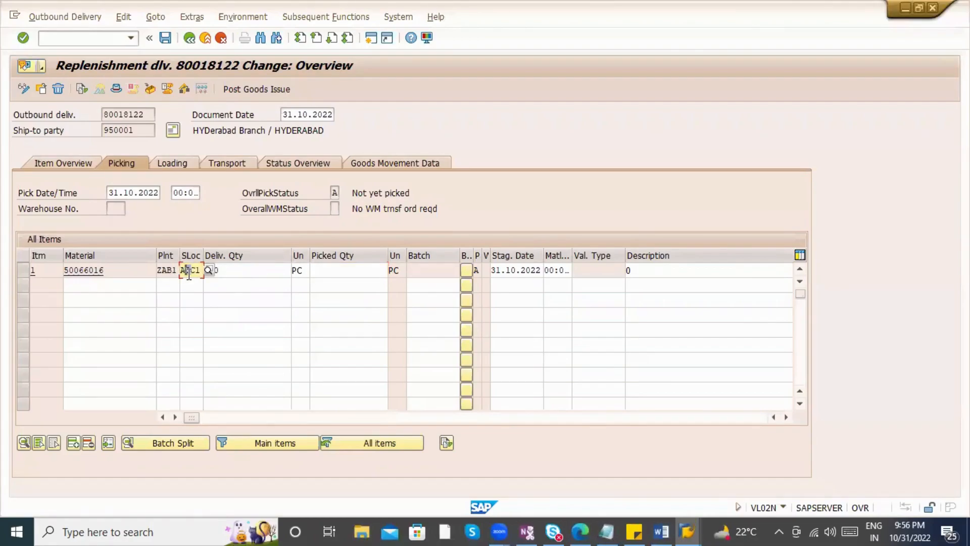
left_click(328, 274)
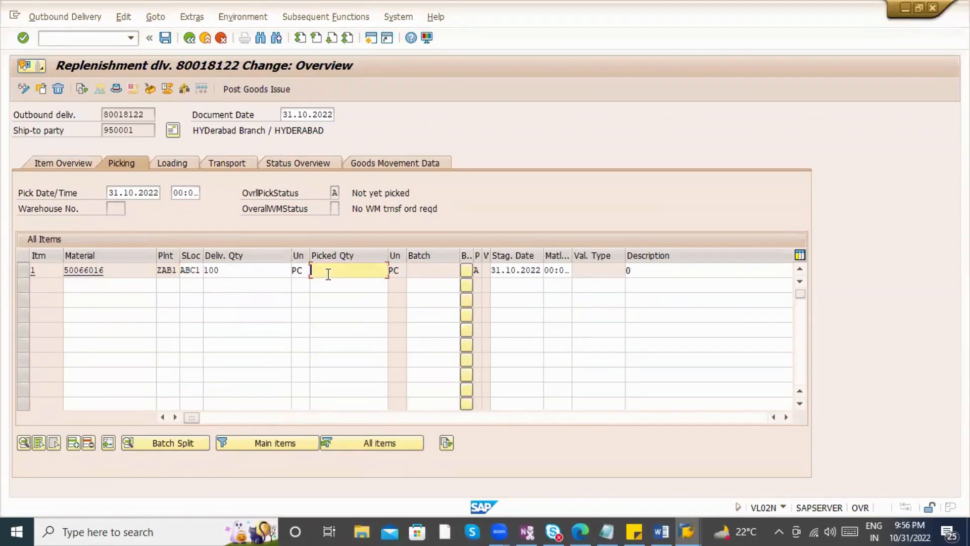
left_click(419, 273)
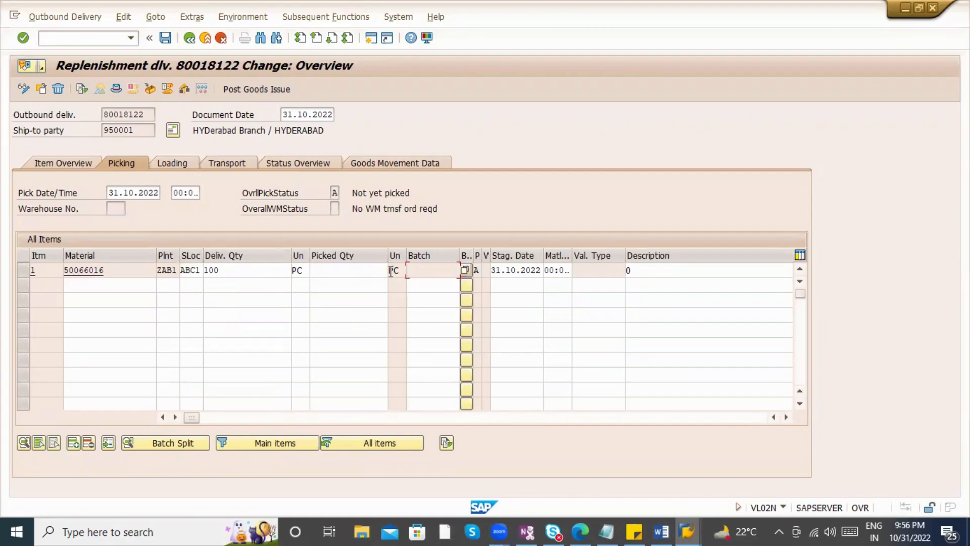
left_click(341, 272)
type("100")
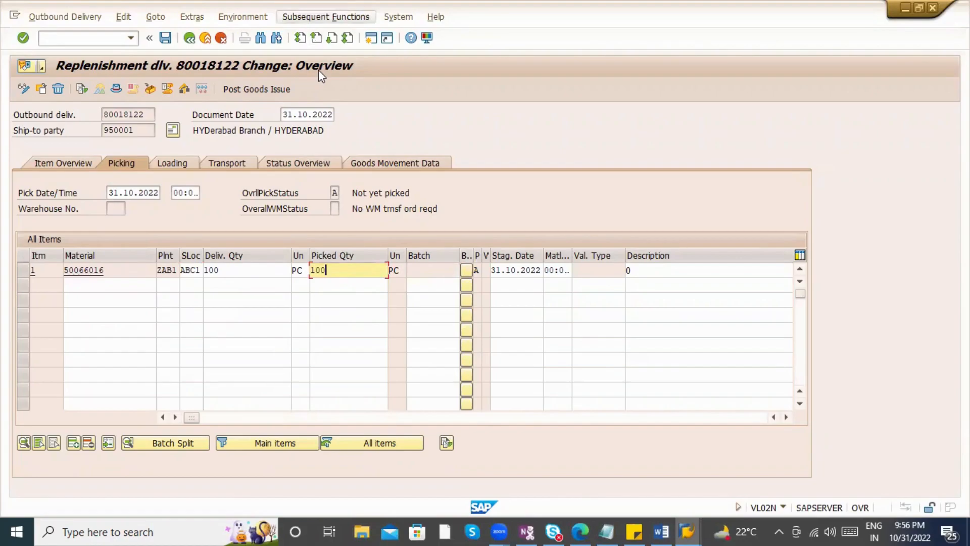
- Examine the delivery's subsequent functions for creating a transfer order
left_click(326, 17)
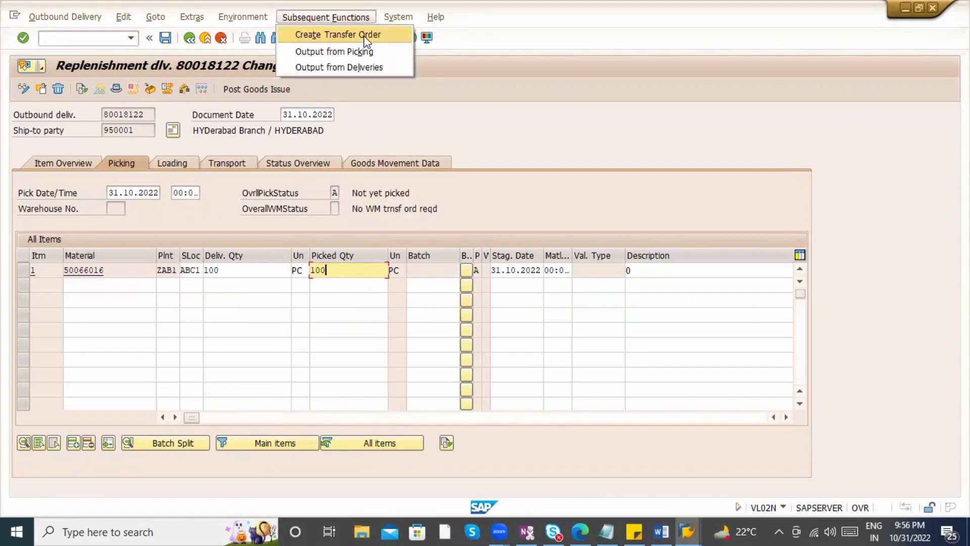
left_click(478, 148)
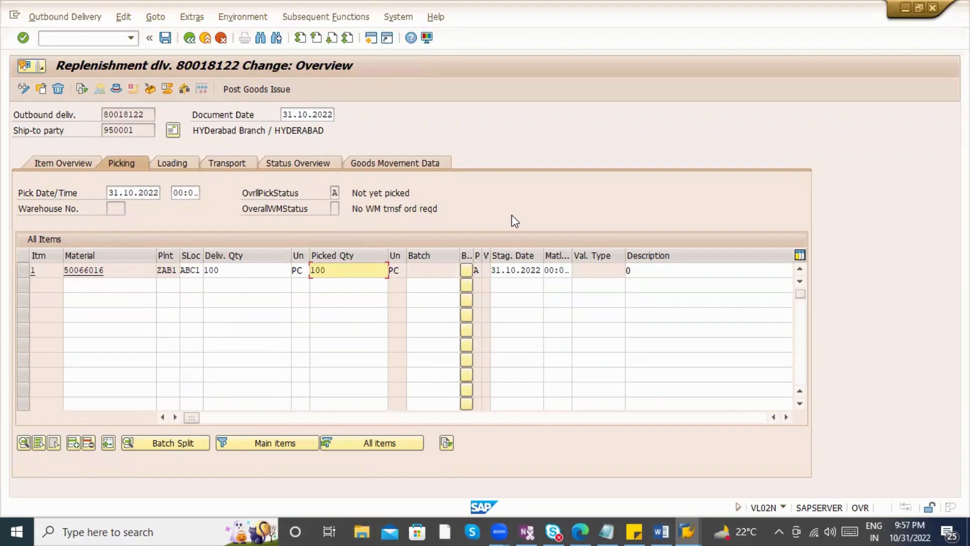
left_click(341, 16)
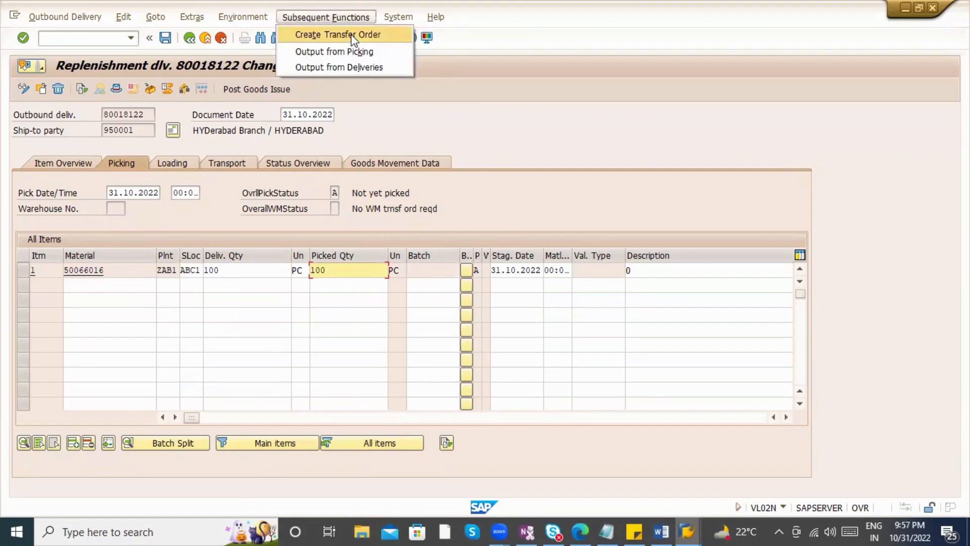
left_click(486, 168)
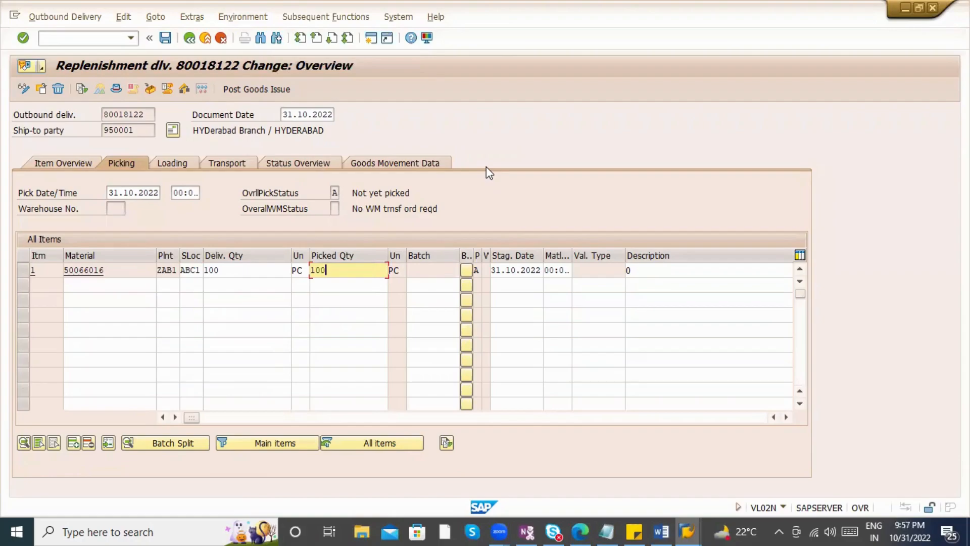
- Apply the picked quantity and recheck it against the delivery quantity of item 1
key("Return")
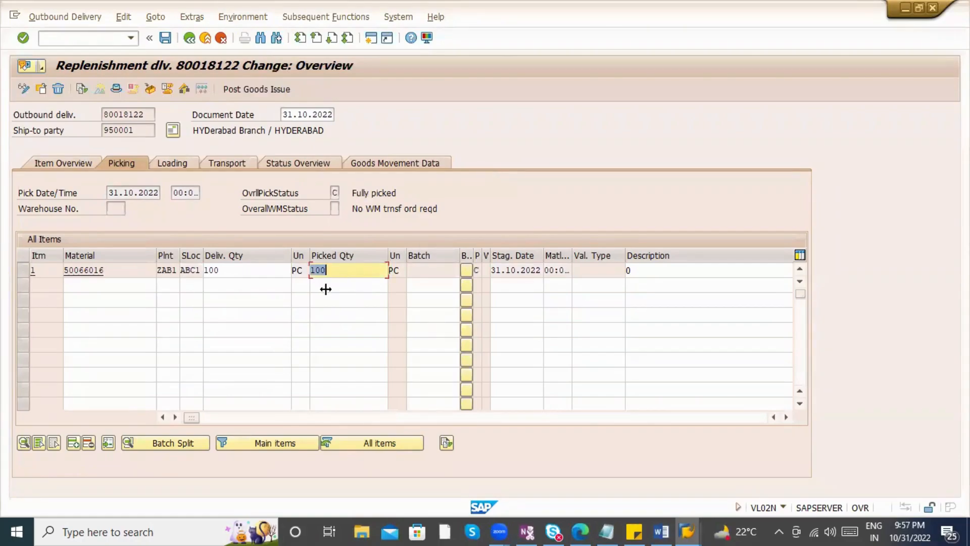
left_click(348, 266)
left_click_drag(348, 266, 301, 271)
left_click(239, 270)
left_click_drag(349, 266, 310, 268)
left_click(346, 267)
- Examine the delivery's actual goods issue date, status overview and goods movement data, including the movement type of item 1
left_click(174, 168)
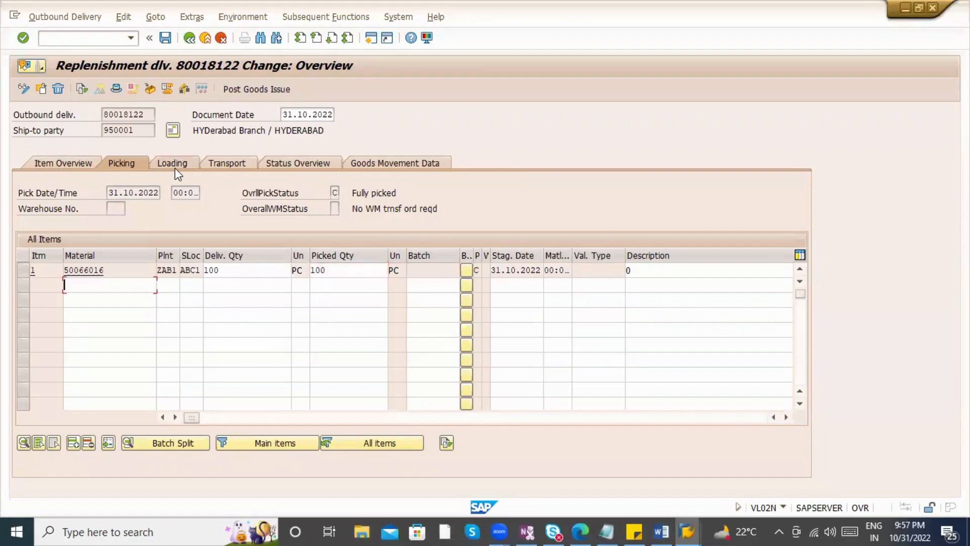
left_click(87, 171)
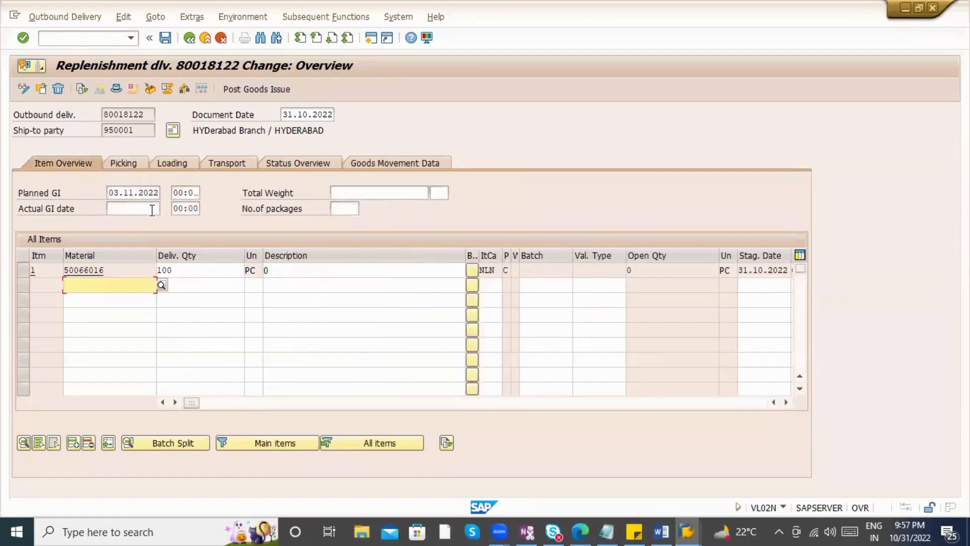
left_click(135, 211)
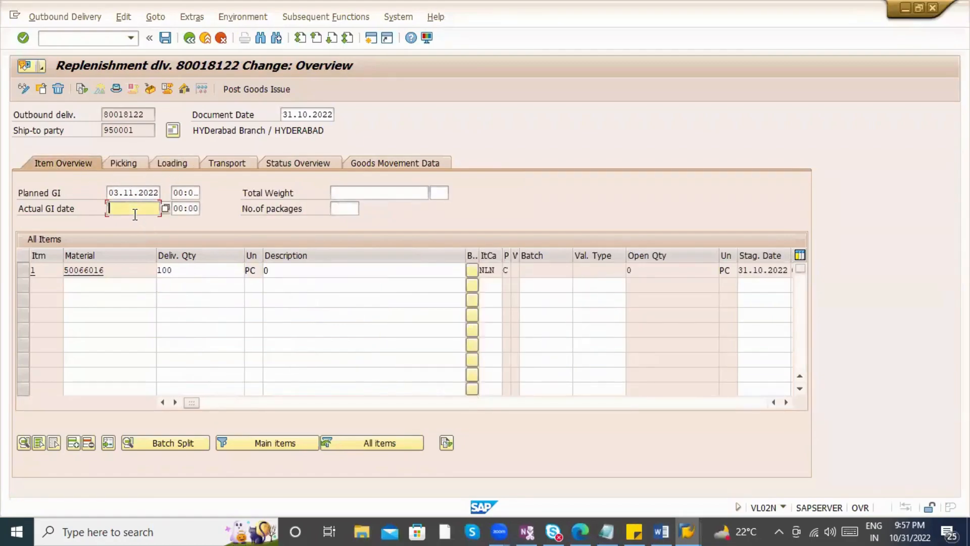
left_click(430, 162)
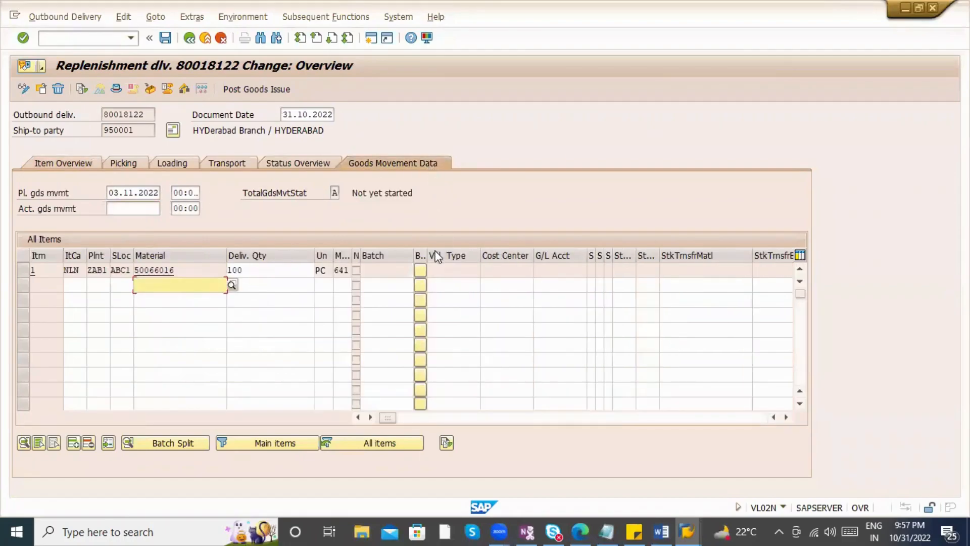
left_click(301, 163)
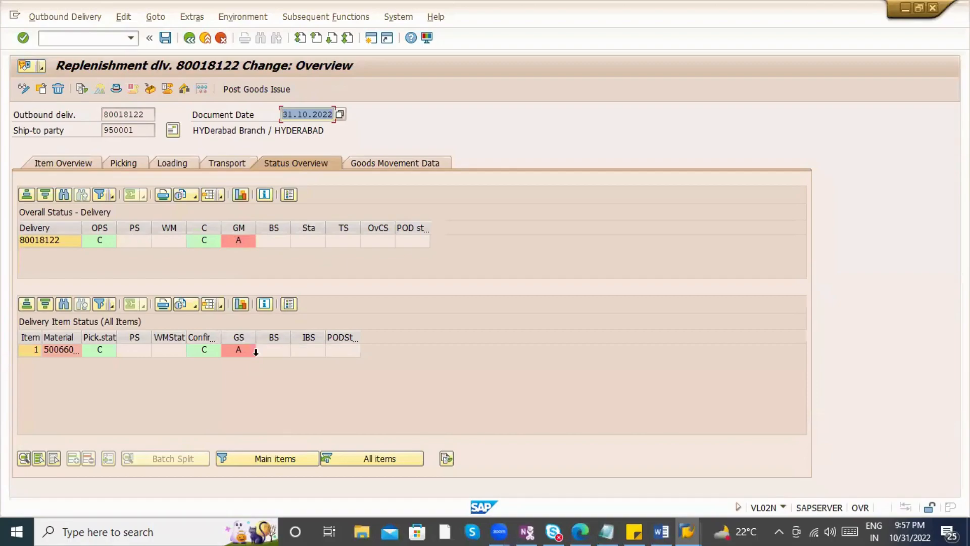
left_click(390, 165)
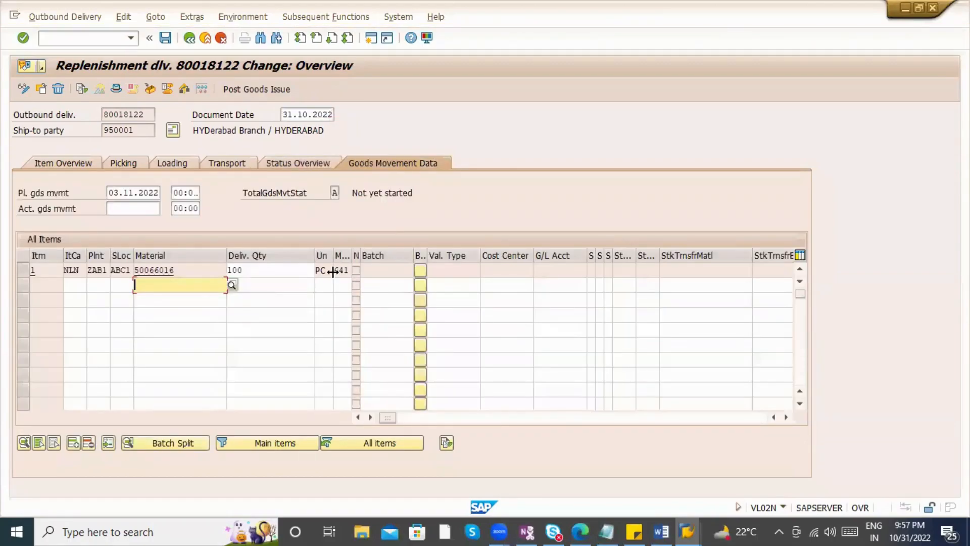
- Select the movement type of item 1, switch to the Word notes and highlight "Intra STO – 641" in yellow in the movement type list
left_click(342, 272)
left_click_drag(334, 271, 350, 272)
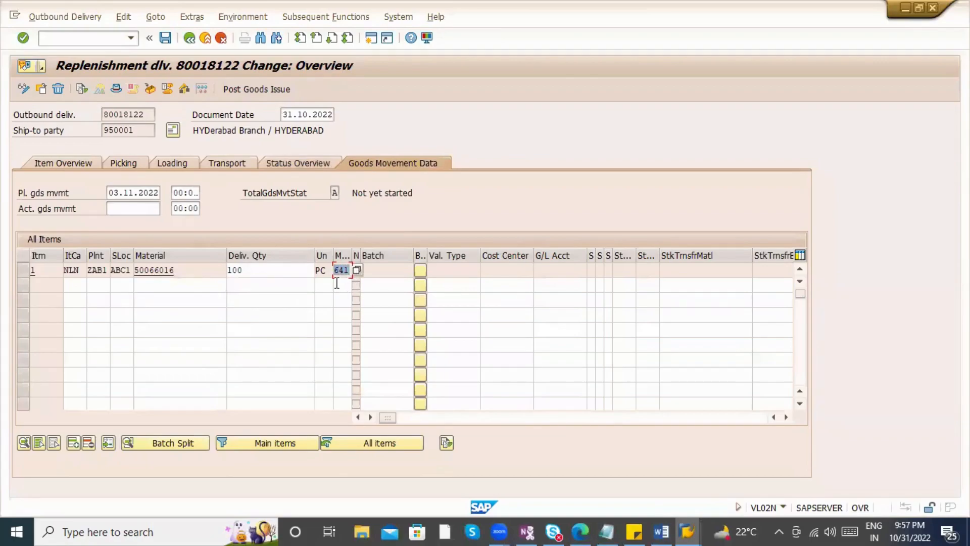
left_click(660, 531)
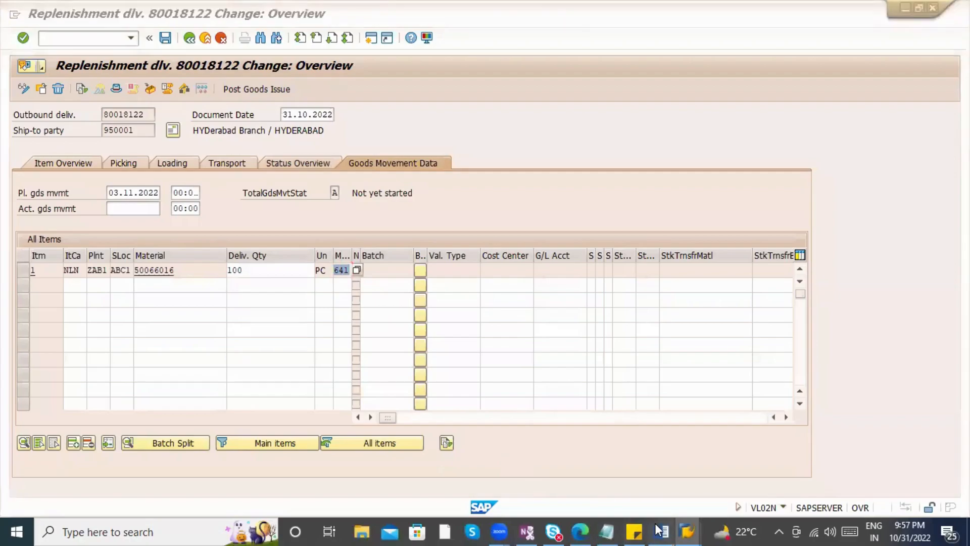
scroll(460, 408, "up", 15)
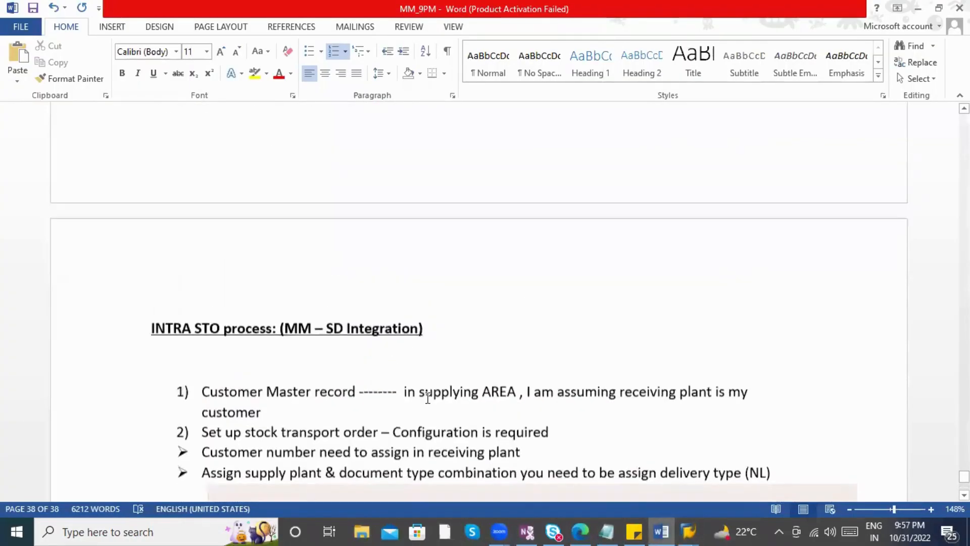
scroll(313, 386, "up", 15)
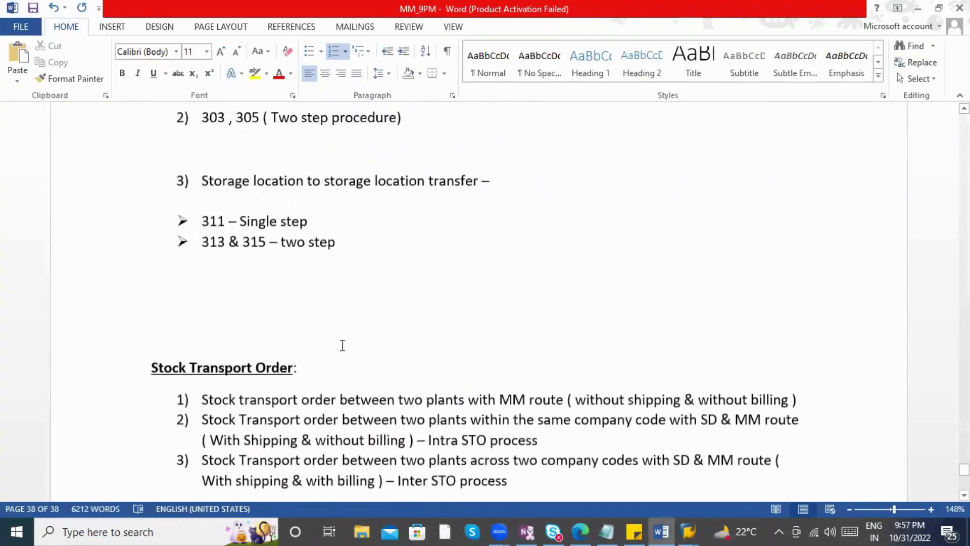
scroll(346, 387, "up", 6)
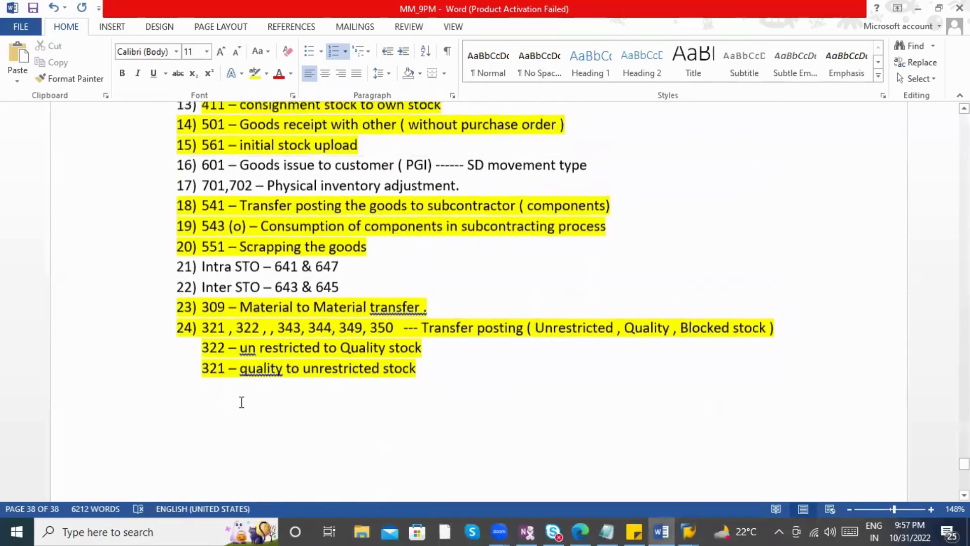
scroll(210, 405, "up", 1)
left_click_drag(303, 407, 201, 407)
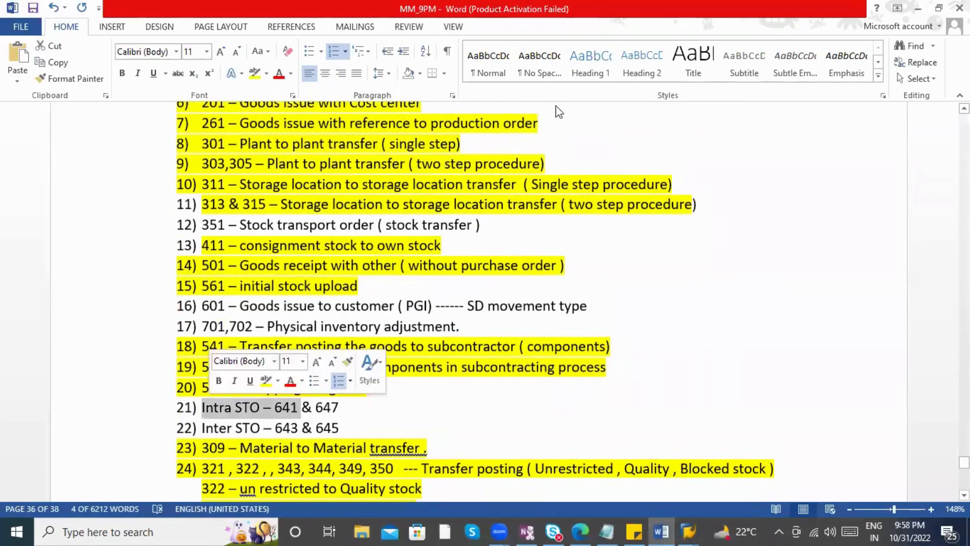
left_click(254, 74)
left_click(432, 308)
scroll(432, 308, "down", 1)
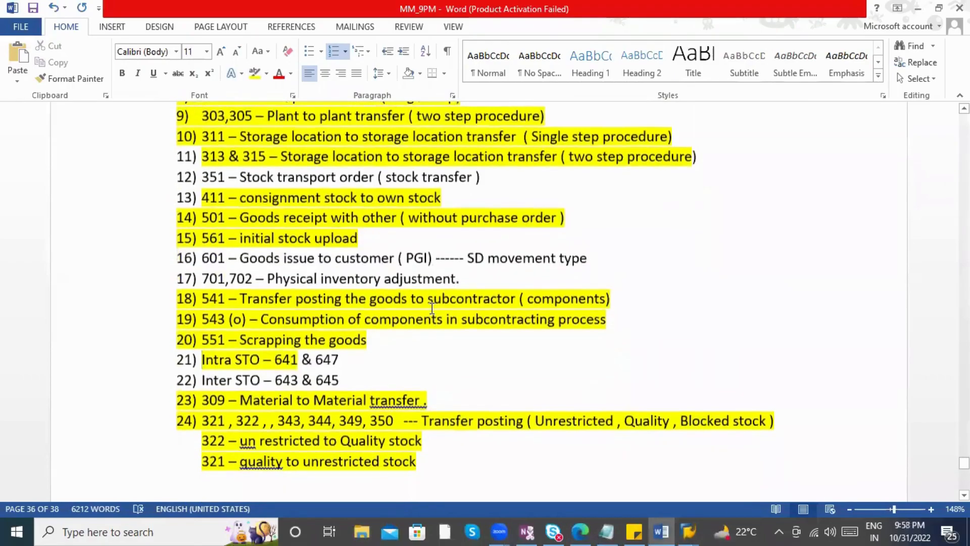
scroll(432, 308, "down", 1)
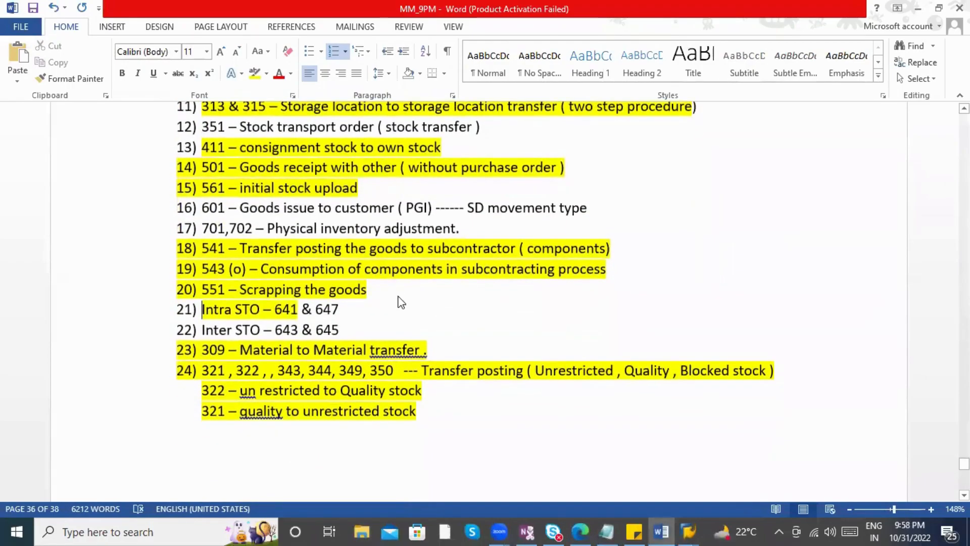
- Switch back to SAP, recheck the movement type of item 1 against the Word notes and post the delivery's goods issue
key("alt+Tab")
left_click(337, 276)
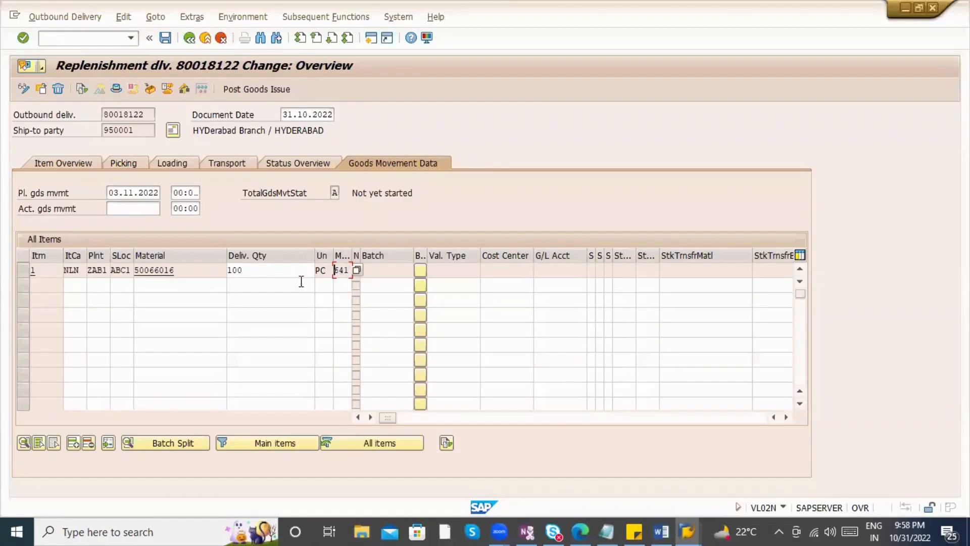
key("alt+Tab")
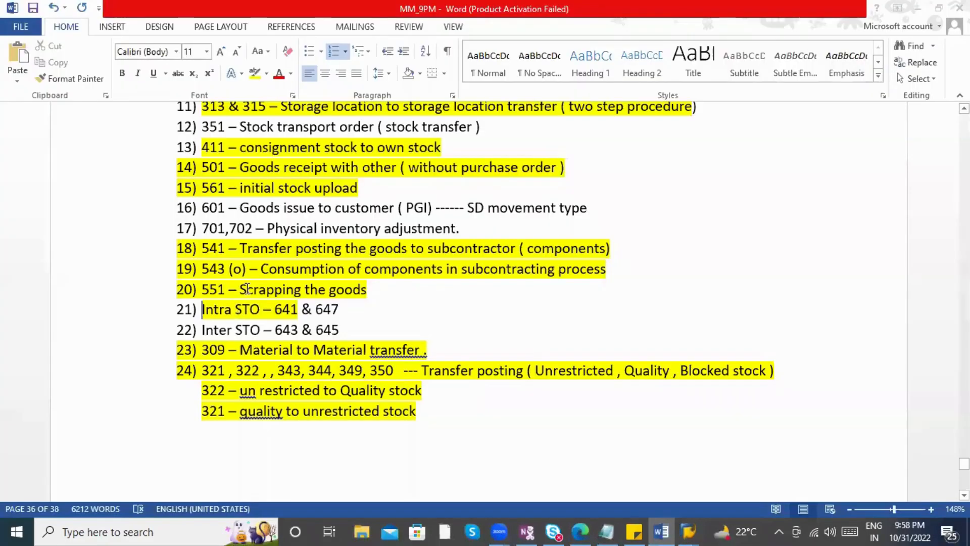
key("alt+Tab")
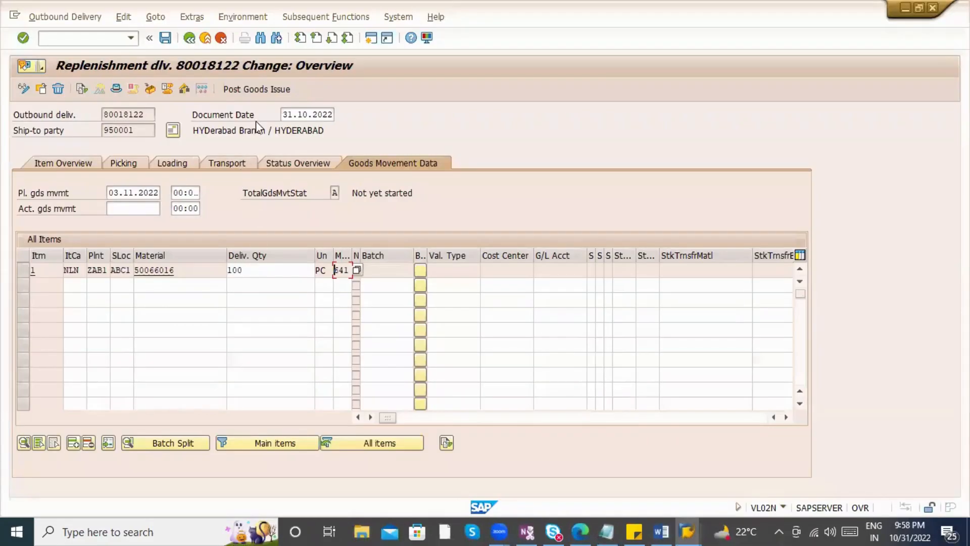
left_click(260, 89)
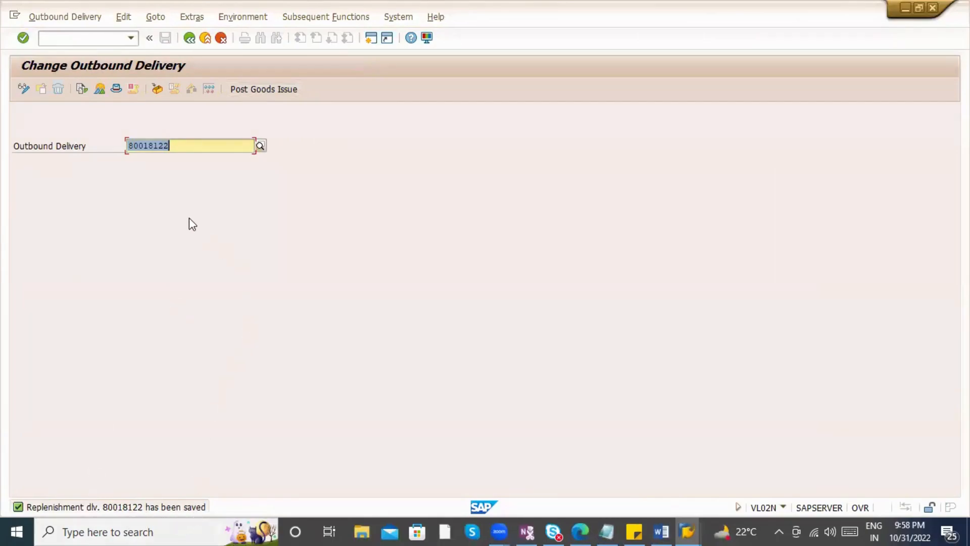
- Display the delivery's document flow and examine the movement types in the material document of the transfer to stock in transit
left_click(82, 90)
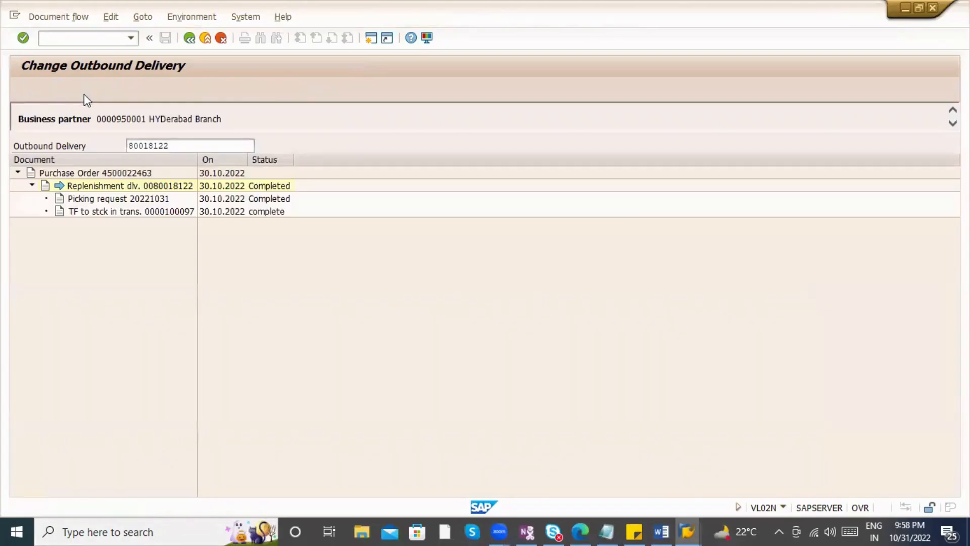
left_click(144, 213)
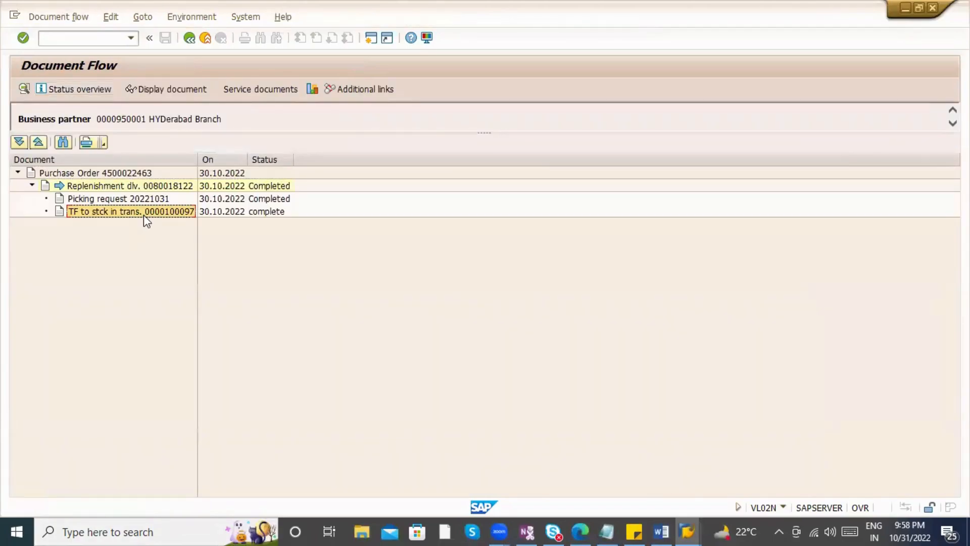
left_click(158, 91)
left_click_drag(382, 193, 403, 195)
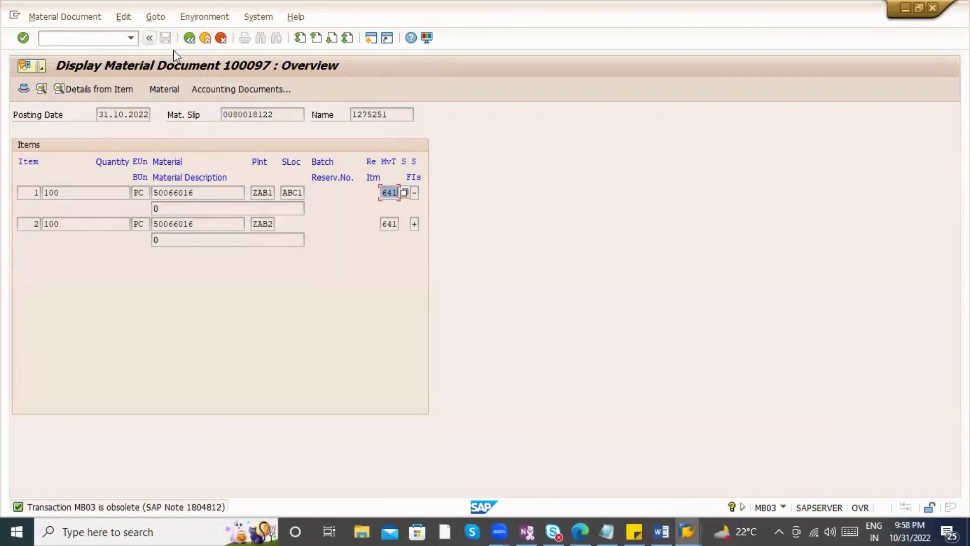
left_click(189, 40)
left_click(188, 38)
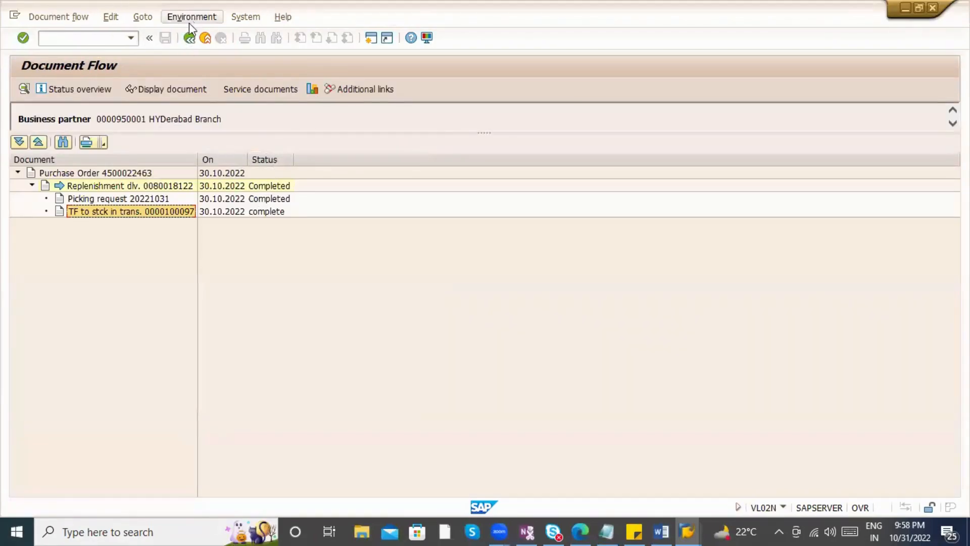
left_click(189, 38)
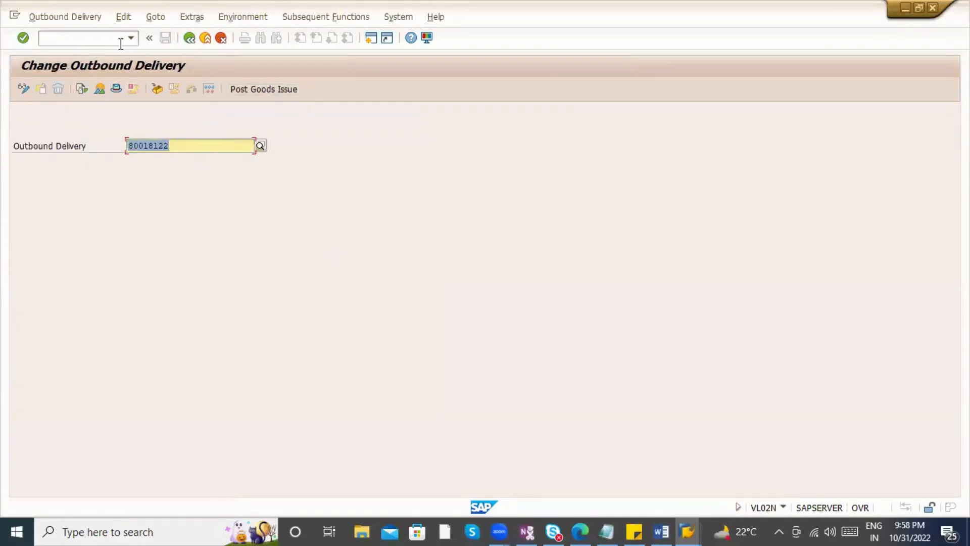
- Leave the delivery transaction, check the procedure steps in the Word notes and open transaction VF01 in SAP
left_click(91, 38)
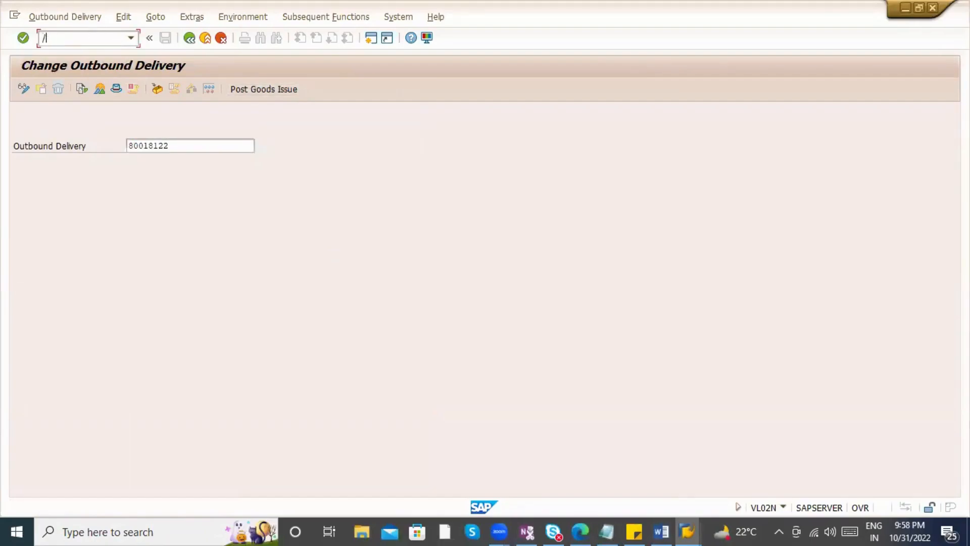
key("Return")
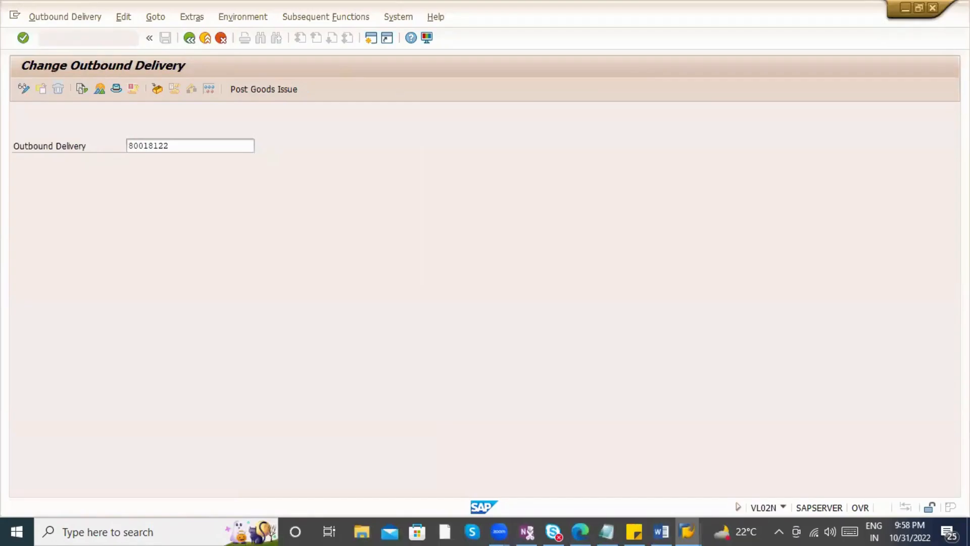
key("alt+Tab")
scroll(433, 368, "down", 10)
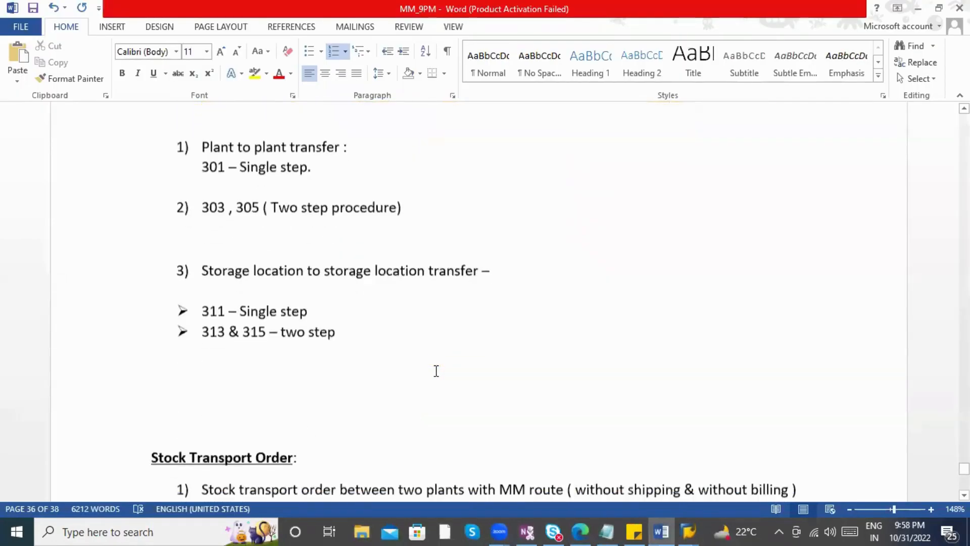
scroll(434, 368, "down", 7)
scroll(313, 354, "up", 5)
scroll(303, 349, "up", 1)
scroll(288, 336, "down", 15)
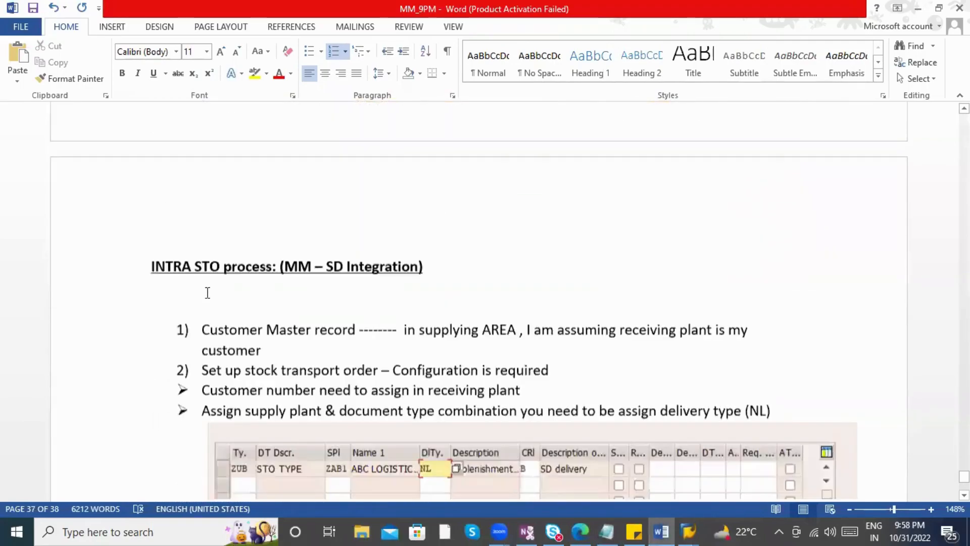
scroll(259, 293, "down", 8)
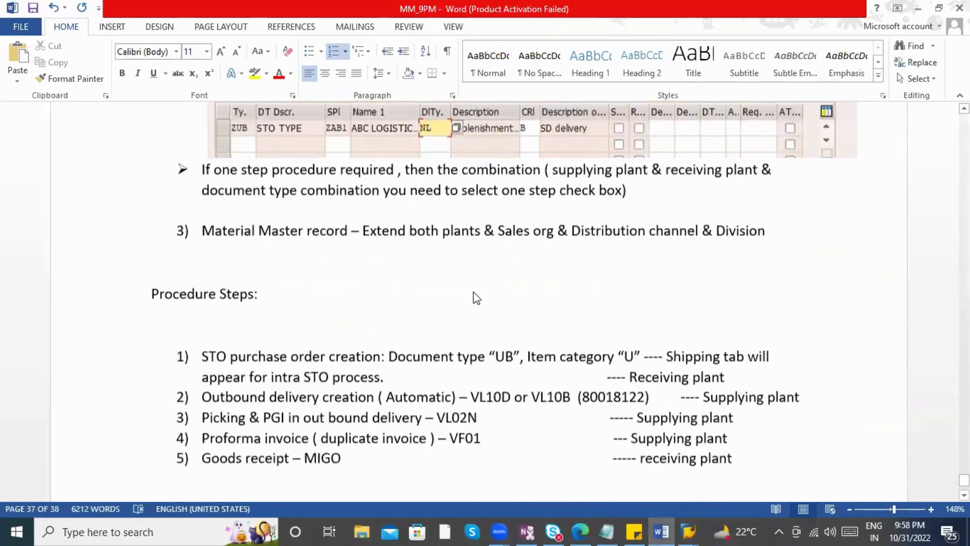
key("alt+Tab")
type("vf01")
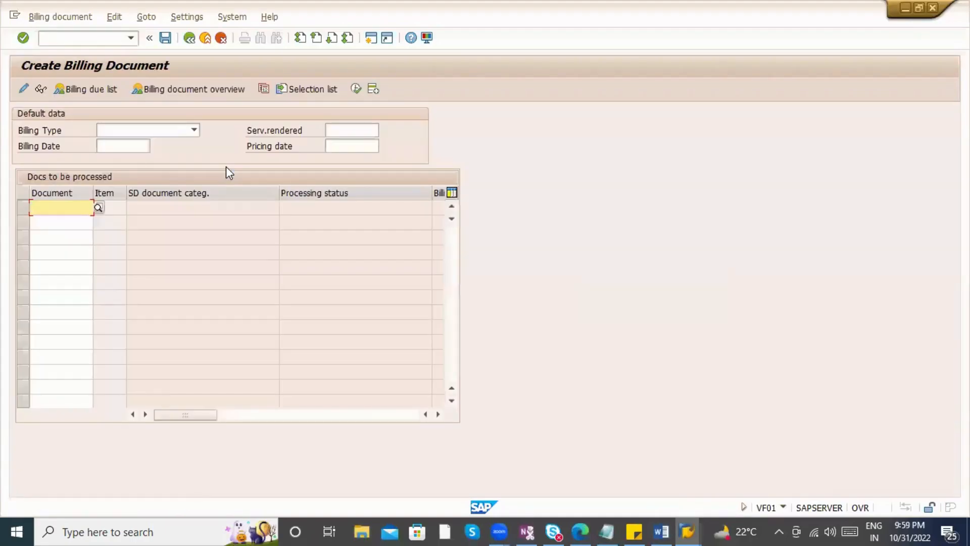
- Copy the outbound delivery number from the Word notes into the documents to be processed in SAP and open the billing item overview
key("alt+Tab")
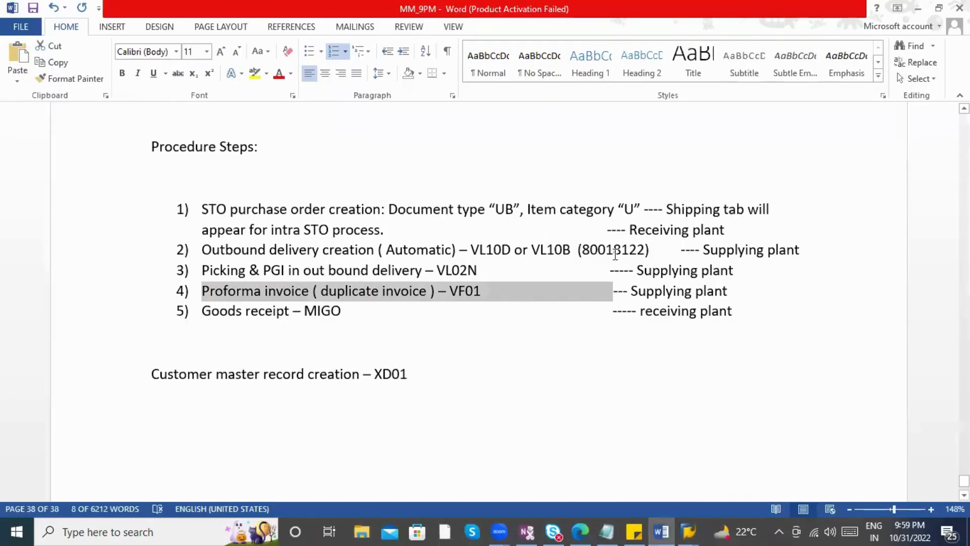
left_click_drag(582, 250, 644, 253)
key("ctrl+c")
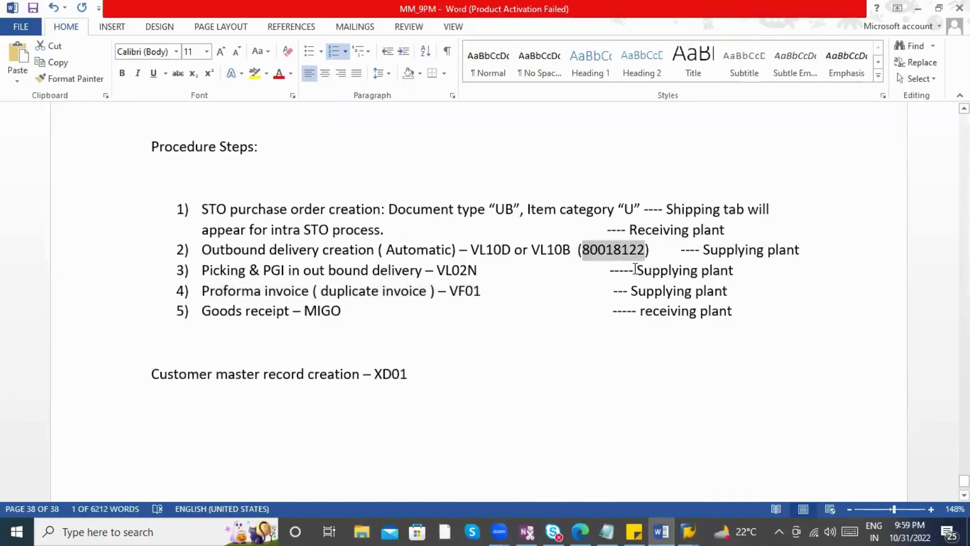
key("alt+Tab")
key("ctrl+v")
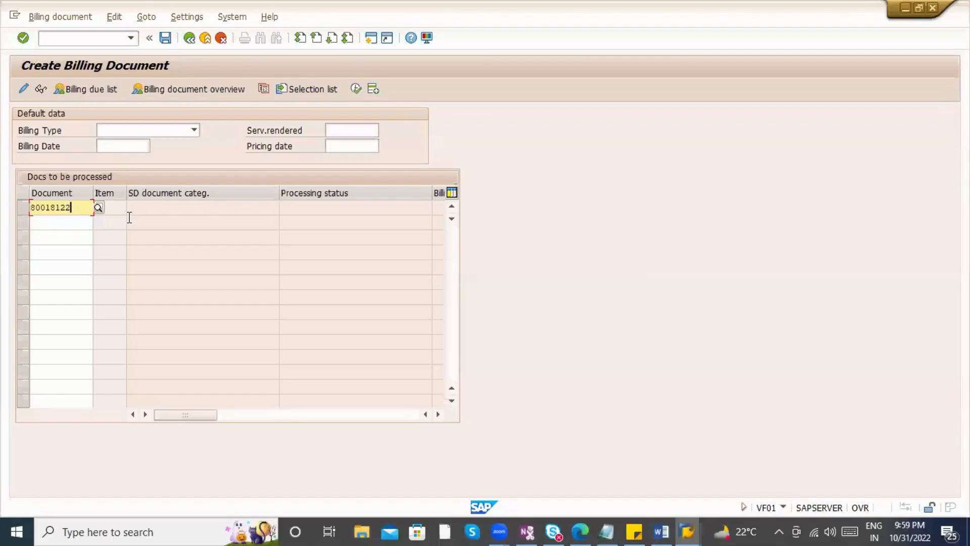
key("Return")
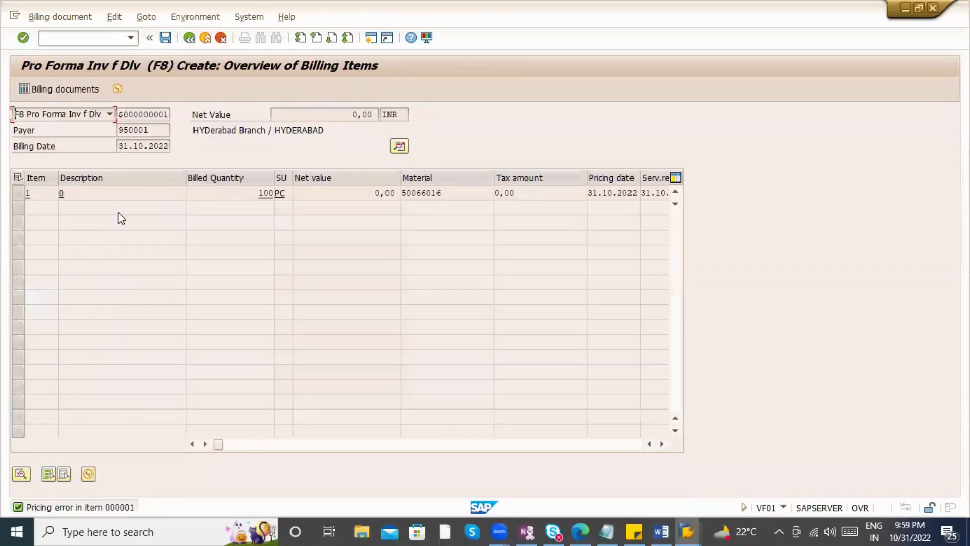
- Choose billing type F8 Pro Forma Inv f Dlv and save the billing document
left_click(68, 114)
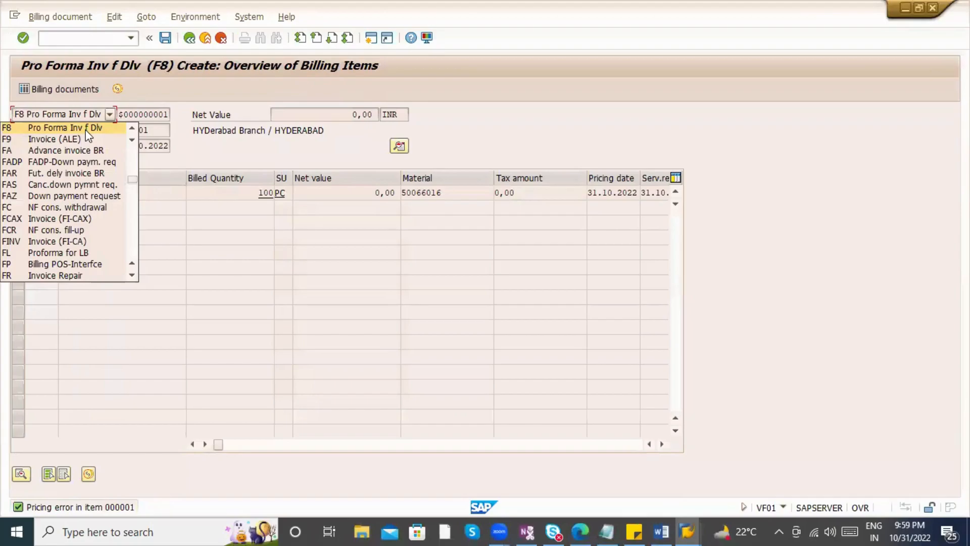
left_click(87, 131)
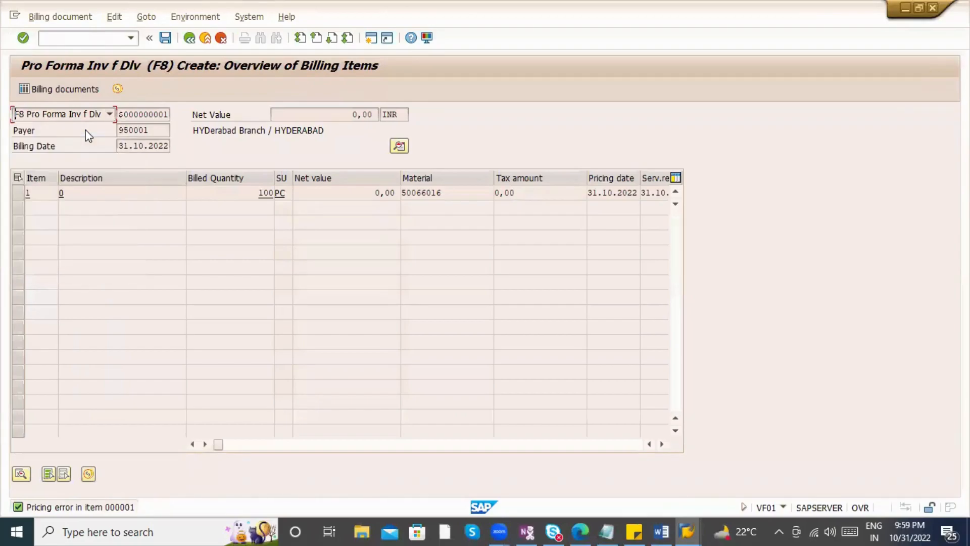
left_click(172, 39)
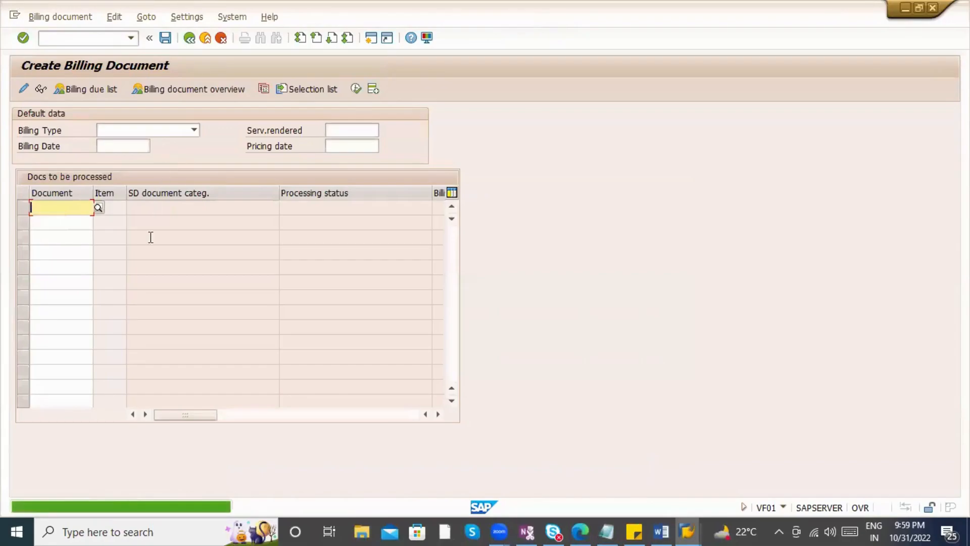
- Display the saved pro forma invoice to examine its billing items, and return to the SAP Easy Access screen
left_click(61, 17)
left_click(55, 66)
key("Return")
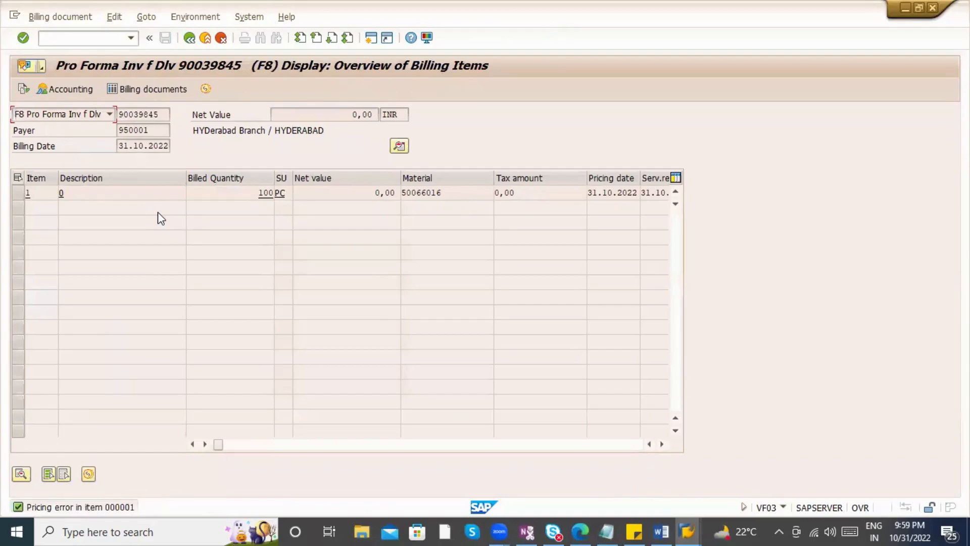
left_click(207, 41)
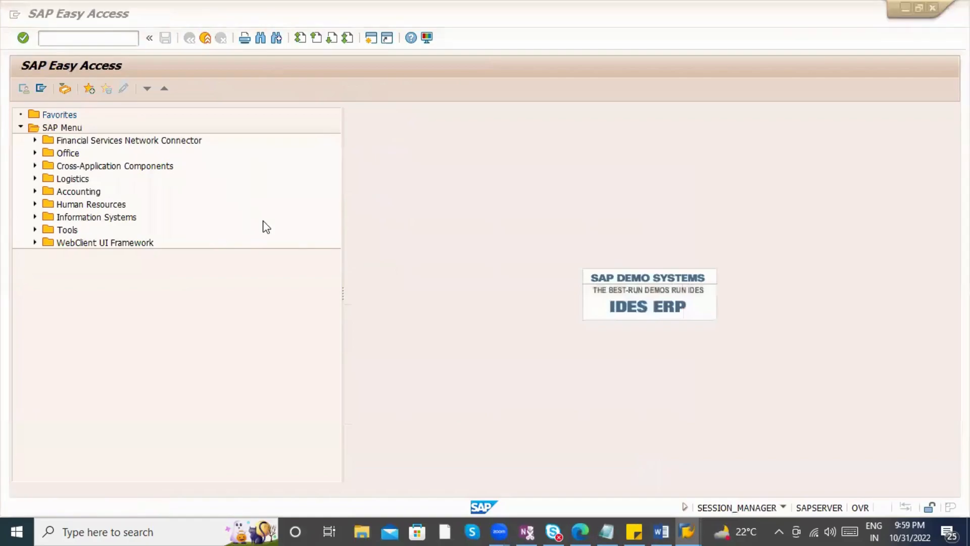
- Examine the procedure steps in the Word notes, from picking and goods issue in VL02N to the goods receipt
key("alt+Tab")
left_click(446, 292)
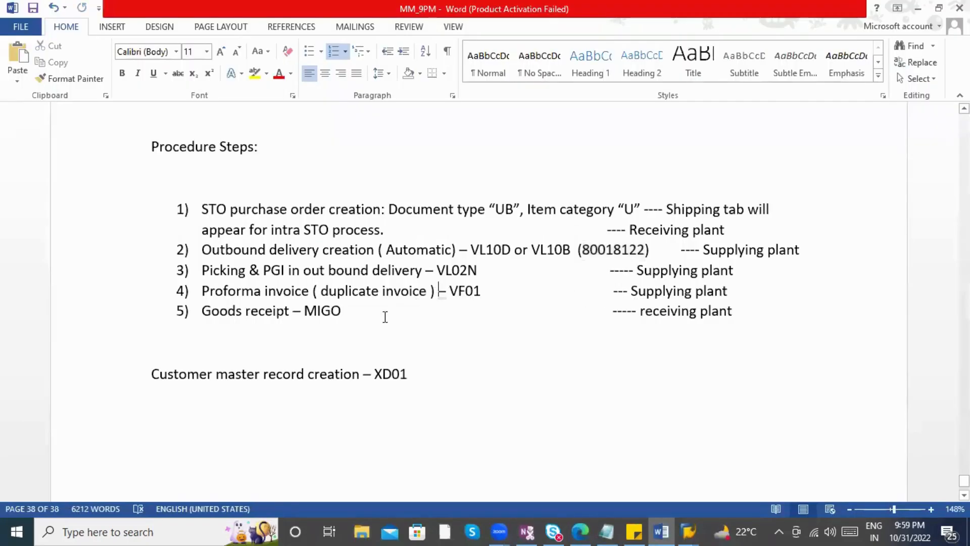
key("alt+Tab")
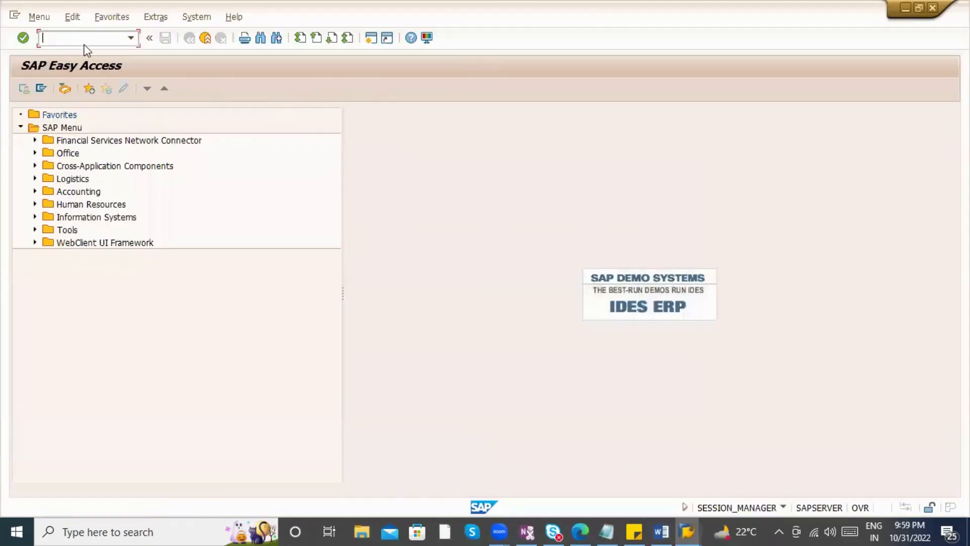
key("alt+Tab")
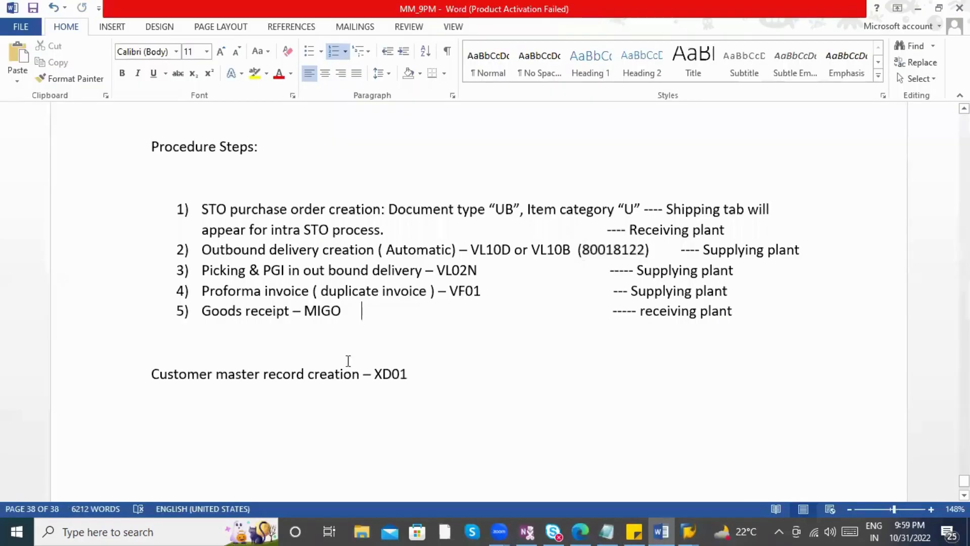
key("alt+Tab")
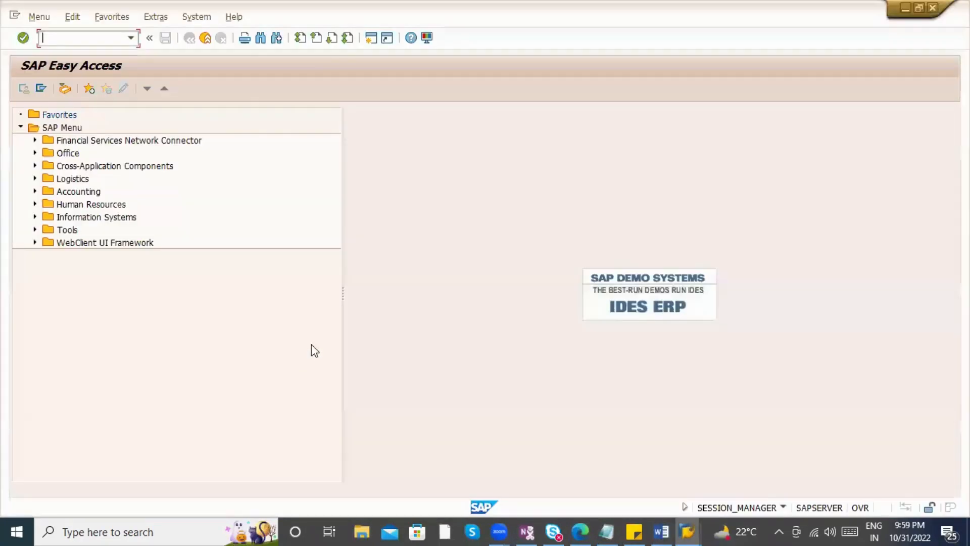
key("alt+Tab")
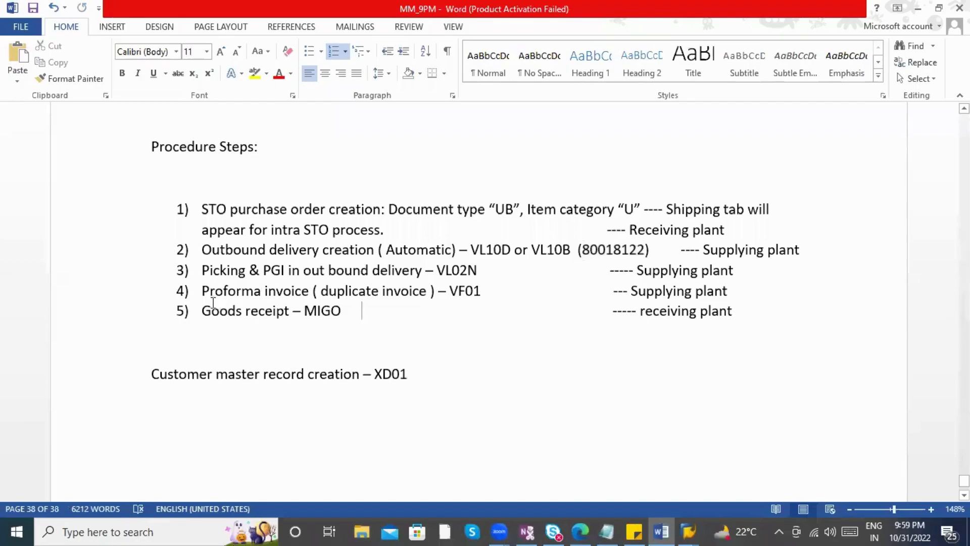
left_click_drag(203, 271, 548, 278)
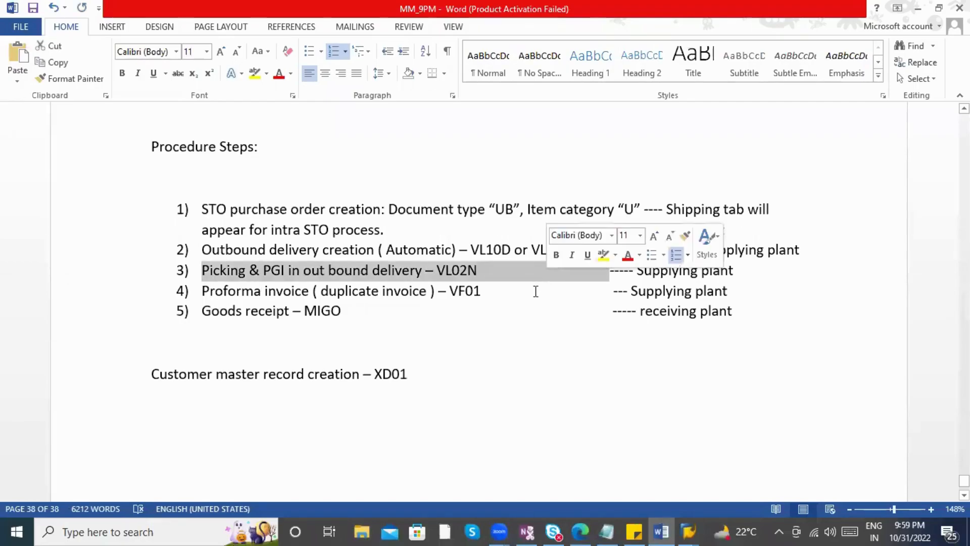
left_click(485, 289)
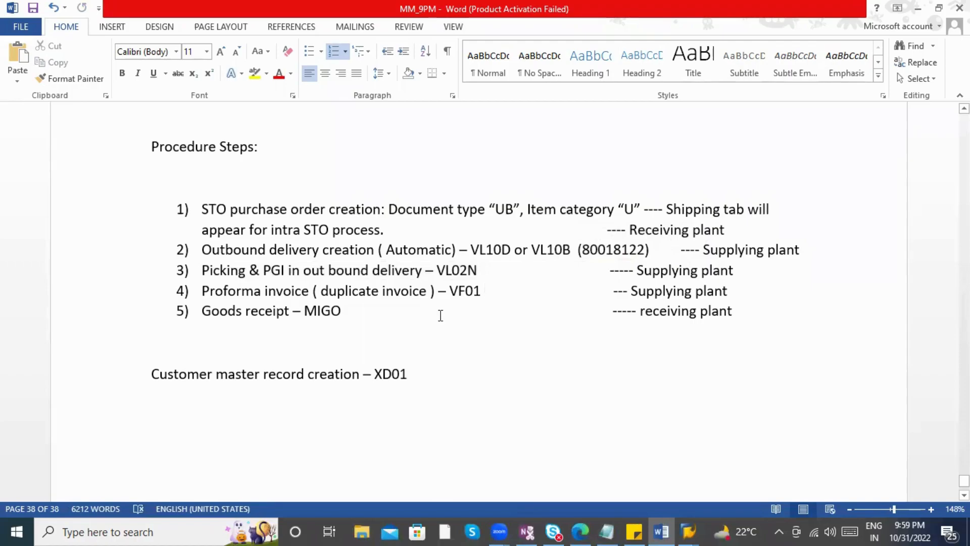
- Open transaction MB5T in SAP and display the stock in transit for material 50066016
key("alt+Tab")
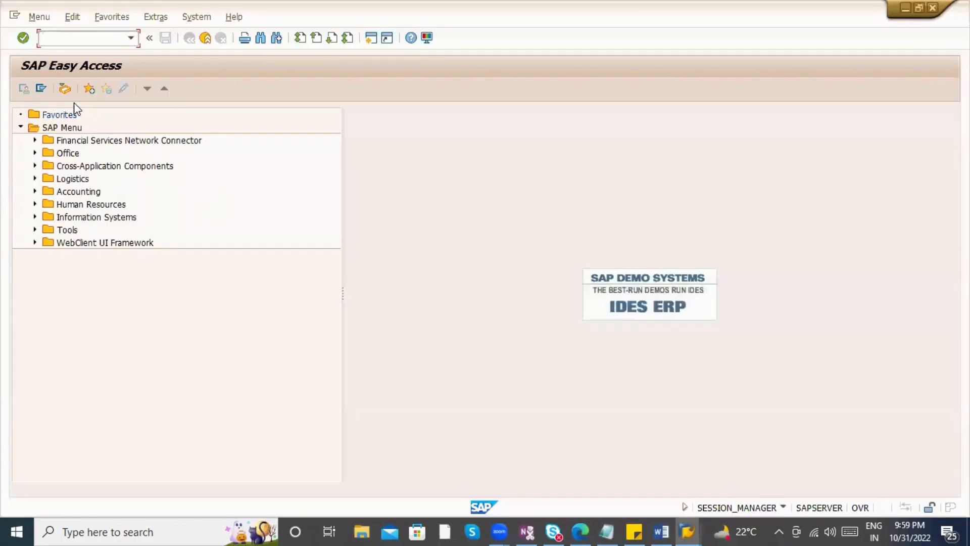
key("Return")
left_click(26, 91)
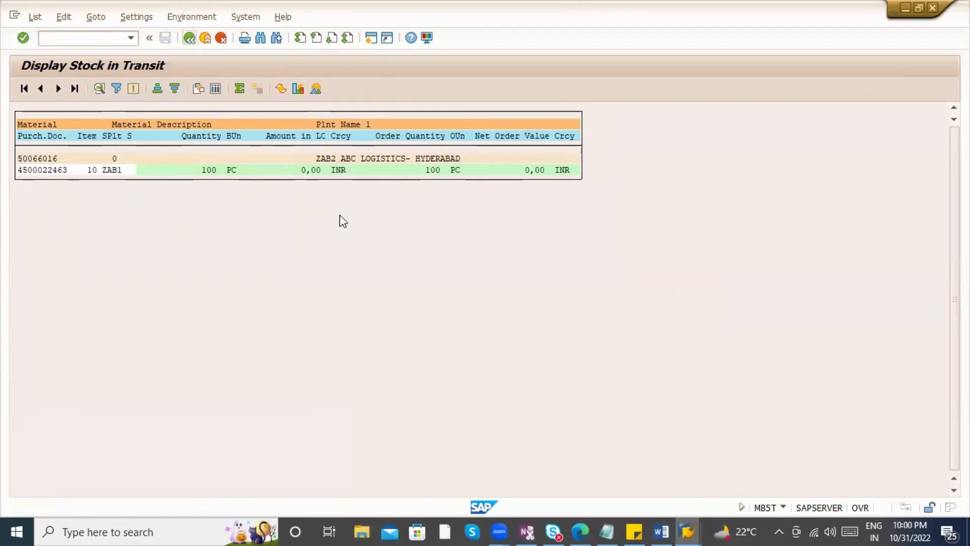
- Check the stock transport order in its SAP session and the Goods receipt – MIGO step in the Word notes
key("alt+Tab")
key("alt+Tab")
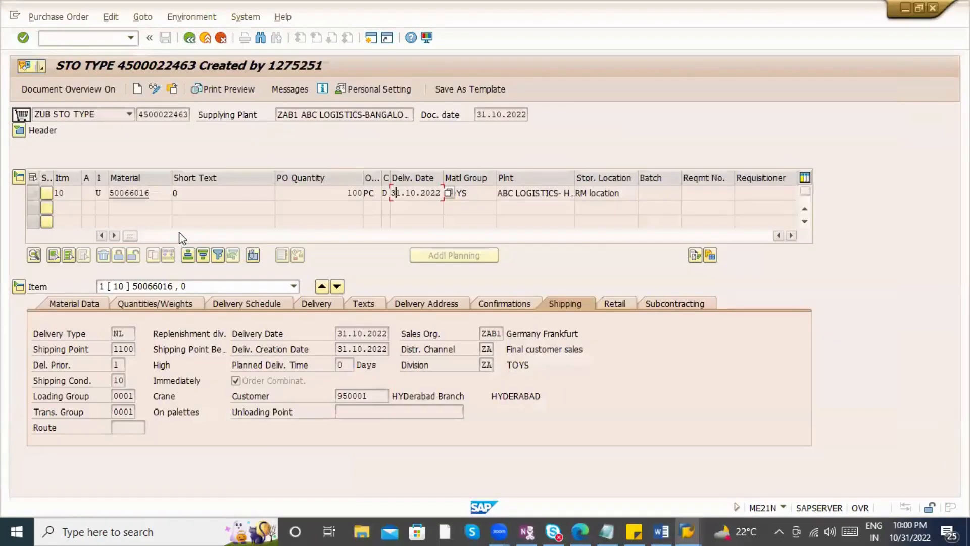
key("alt+Tab")
key("alt+Tab")
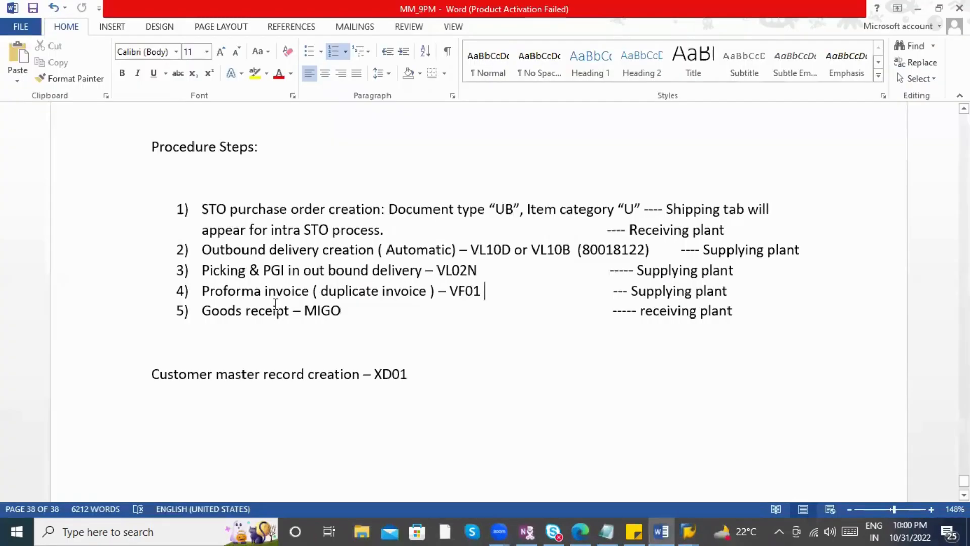
left_click_drag(358, 314, 225, 313)
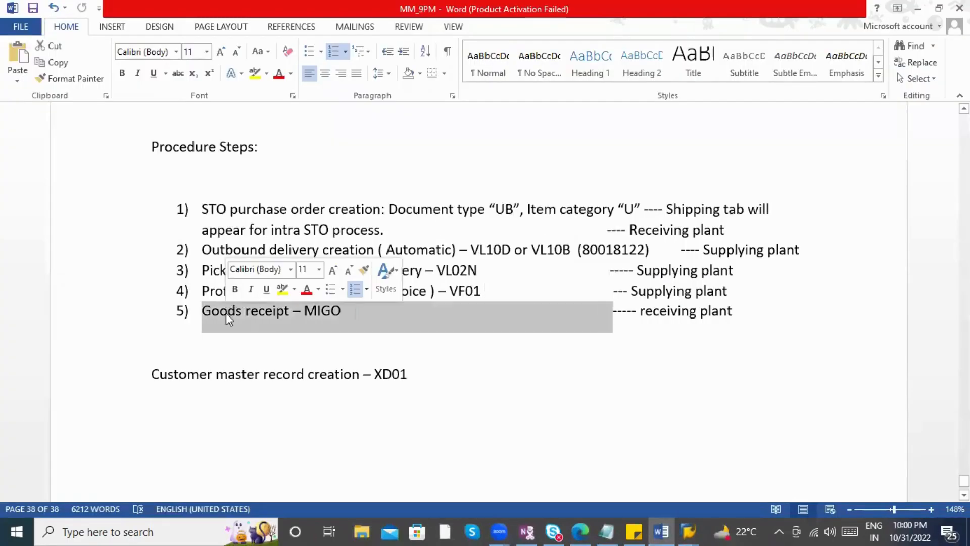
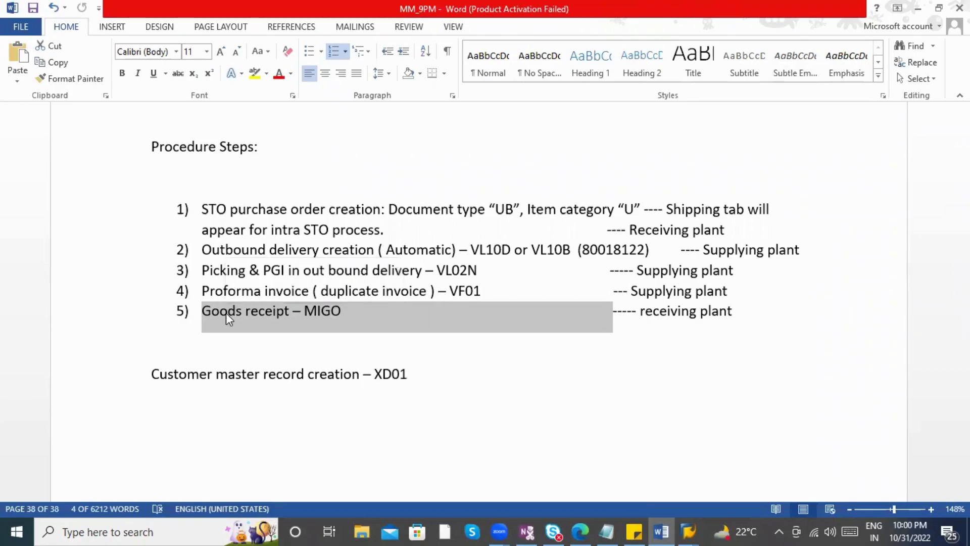
- Switch to the SAP session with the materials list and open transaction MIGO there
key("alt+Tab")
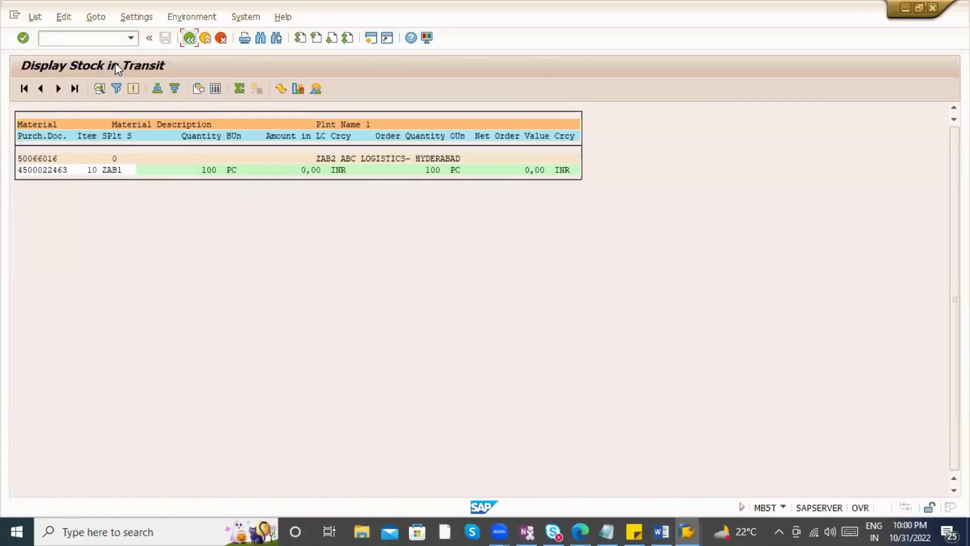
key("alt+Tab")
key("alt+Tab")
key("alt+Tab")
key("alt+Tab")
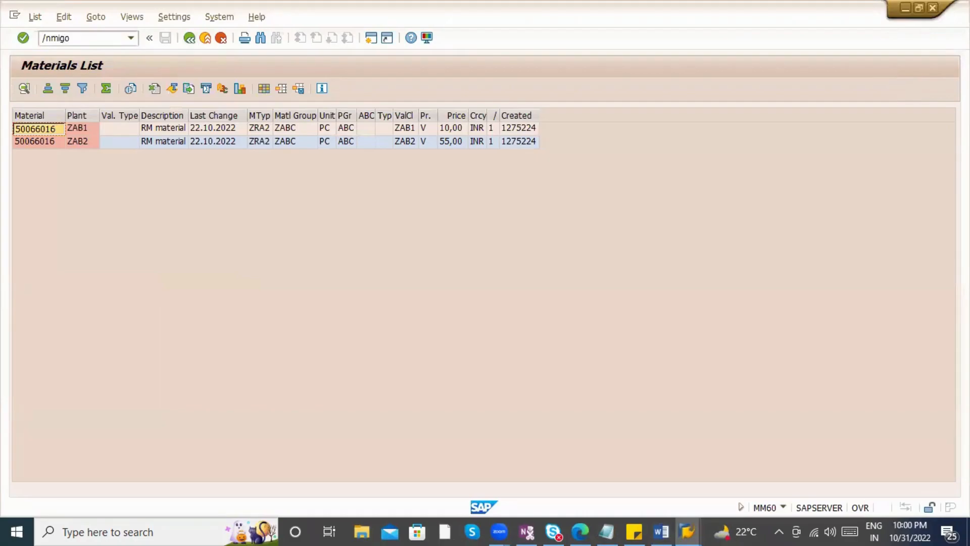
type("/nmigo")
key("Return")
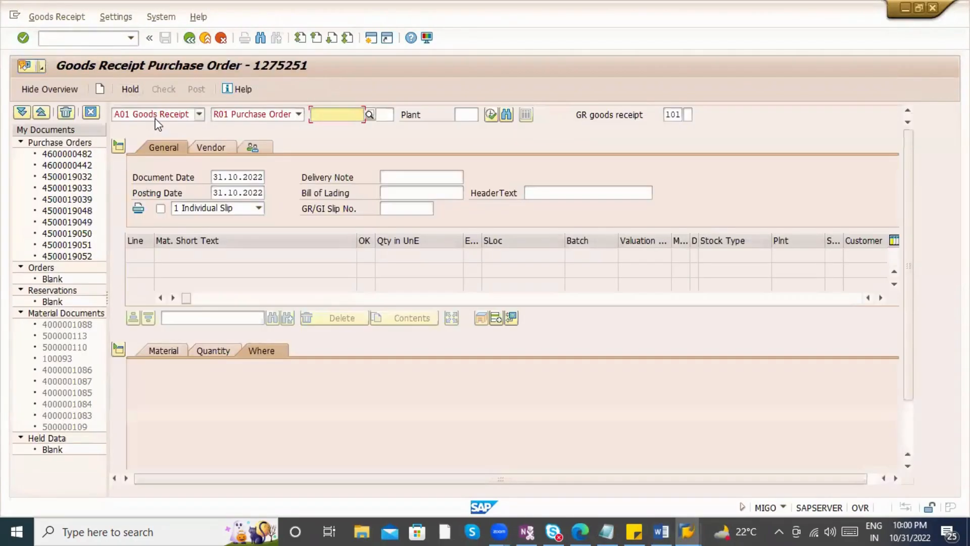
- Set the reference document of the A01 Goods Receipt to R05 Outbound Delivery
left_click(155, 119)
left_click(239, 116)
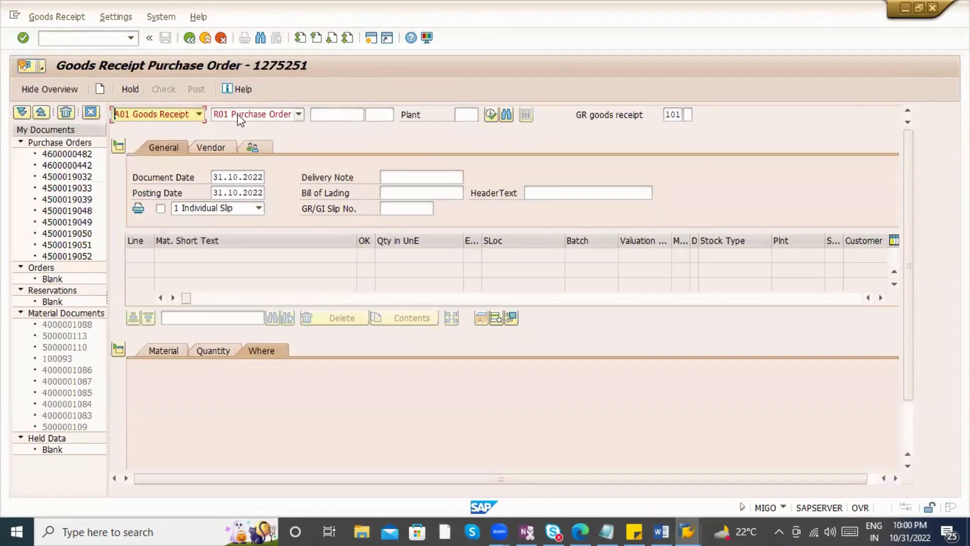
left_click(239, 115)
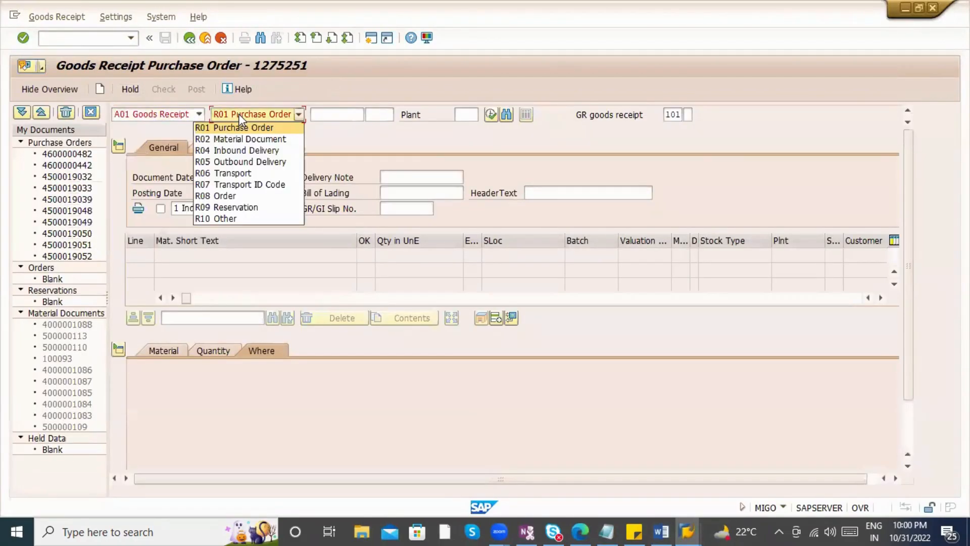
left_click(242, 162)
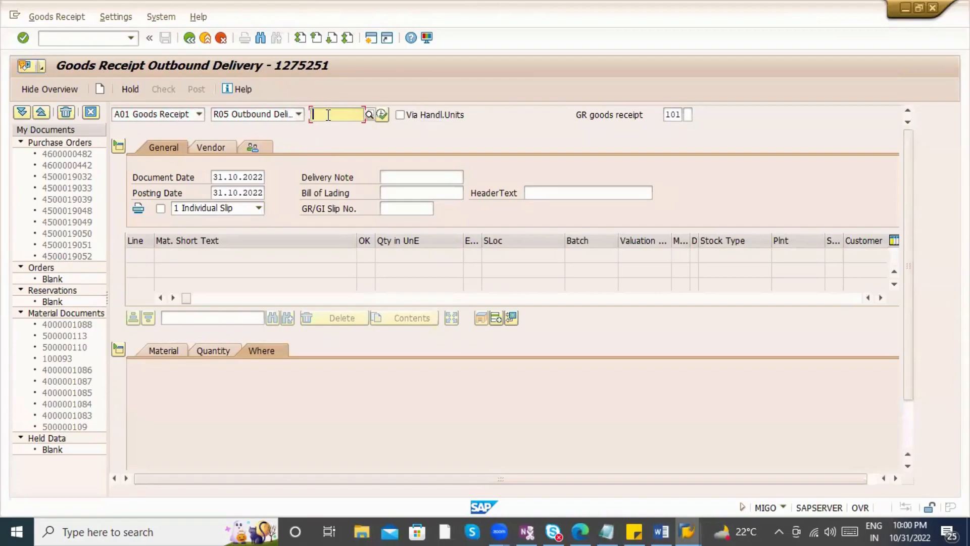
- Copy the outbound delivery number from the Word notes into the MIGO goods receipt and load its item
key("alt+Tab")
key("alt+Tab")
key("alt+Tab")
key("alt+shift+Tab")
double_click(613, 248)
key("ctrl+c")
key("alt+Tab")
key("ctrl+v")
key("Return")
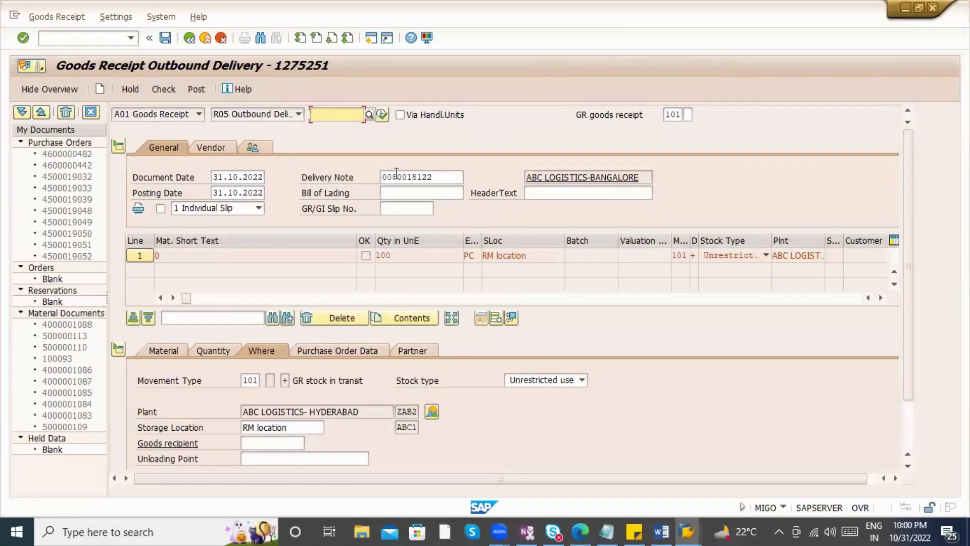
- Review the item's quantity and material data, mark it Item OK, and check and post the goods receipt
left_click(212, 351)
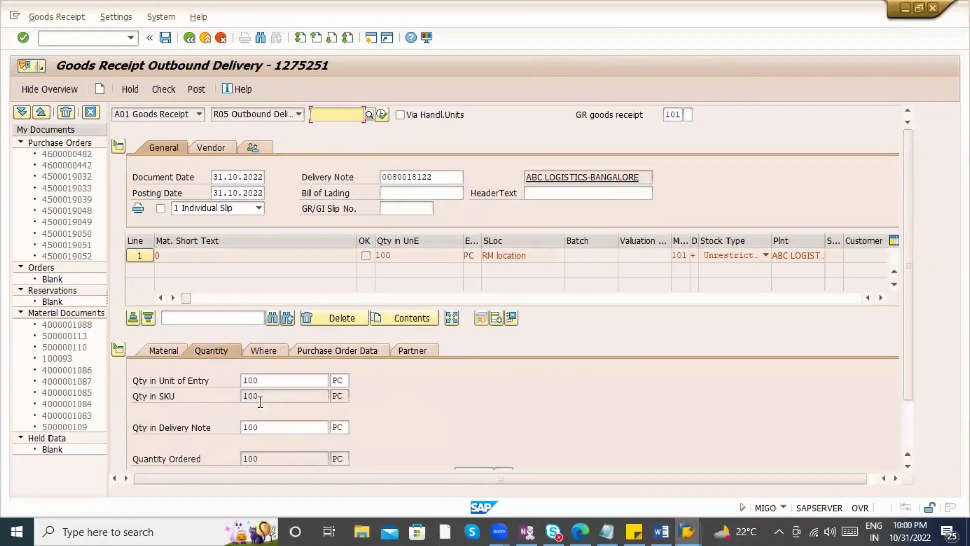
left_click(283, 385)
scroll(282, 385, "down", 3)
left_click(195, 459)
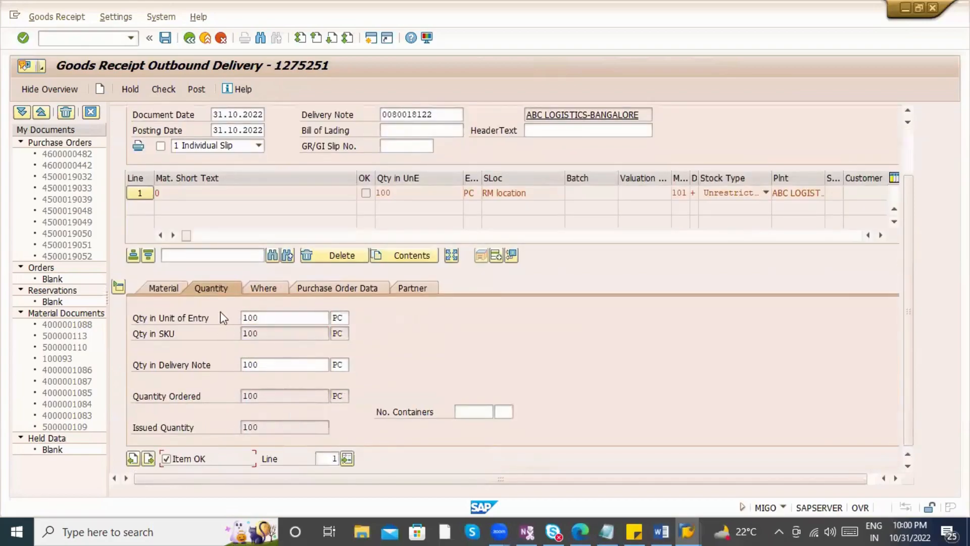
left_click(161, 289)
scroll(332, 368, "up", 3)
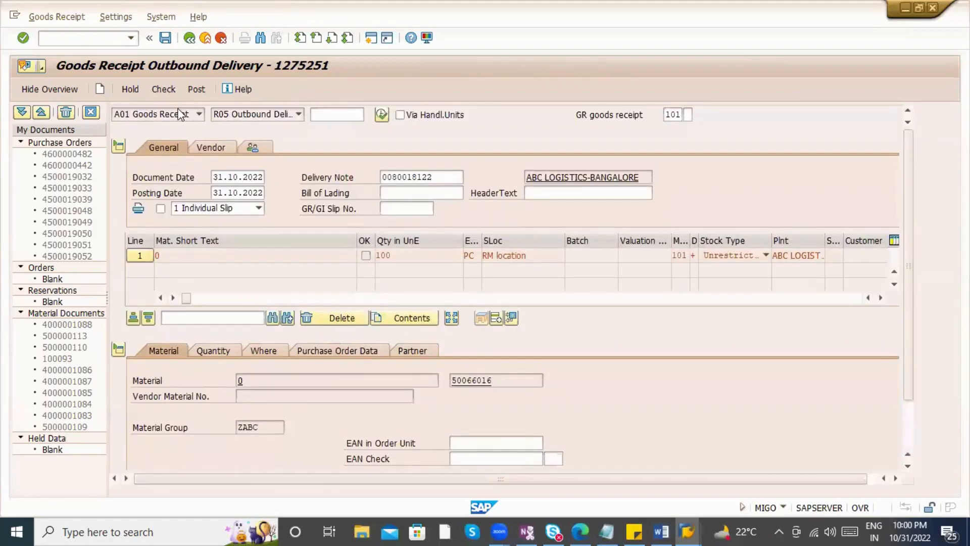
left_click(165, 90)
key("ctrl+s")
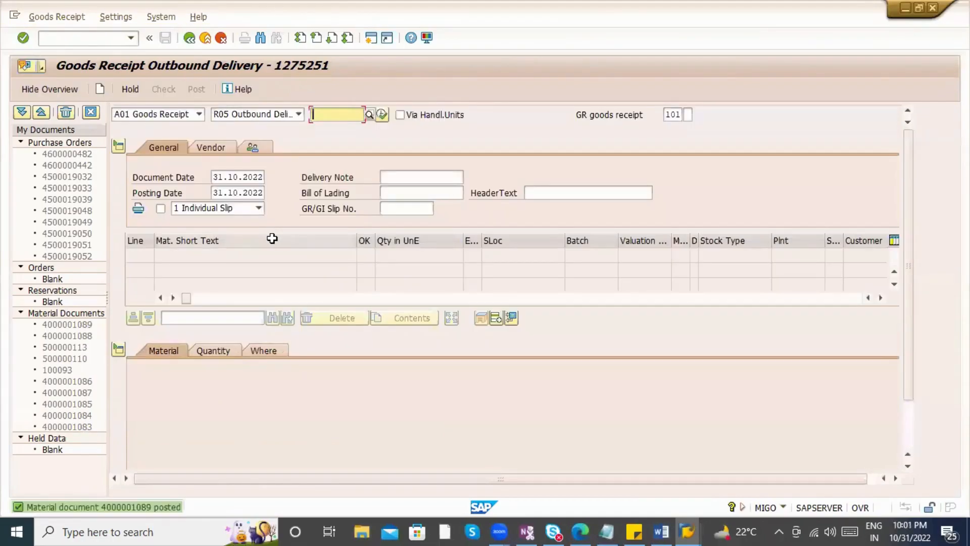
- Switch to the MB5T session and rerun the stock in transit report for material 50066016
key("alt+Tab")
key("alt+Tab")
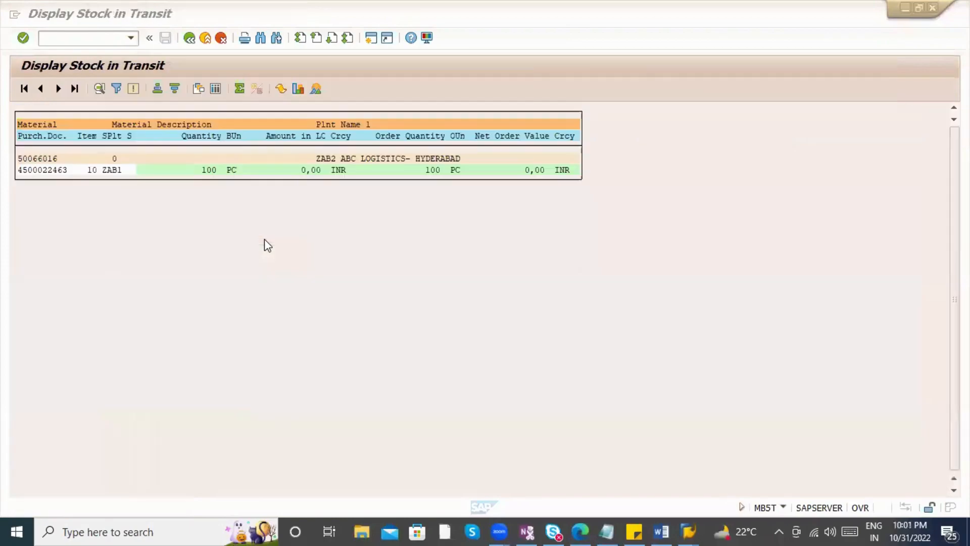
left_click(189, 39)
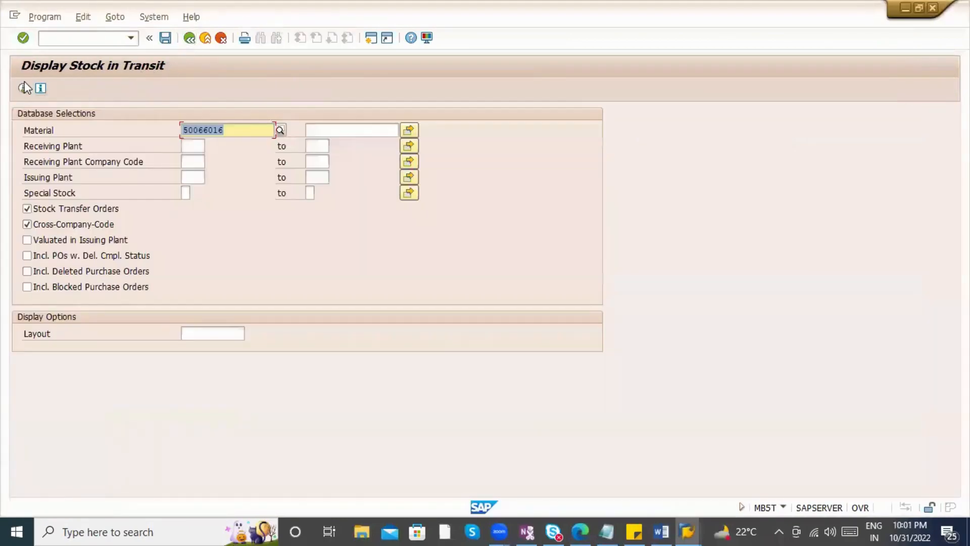
left_click(24, 88)
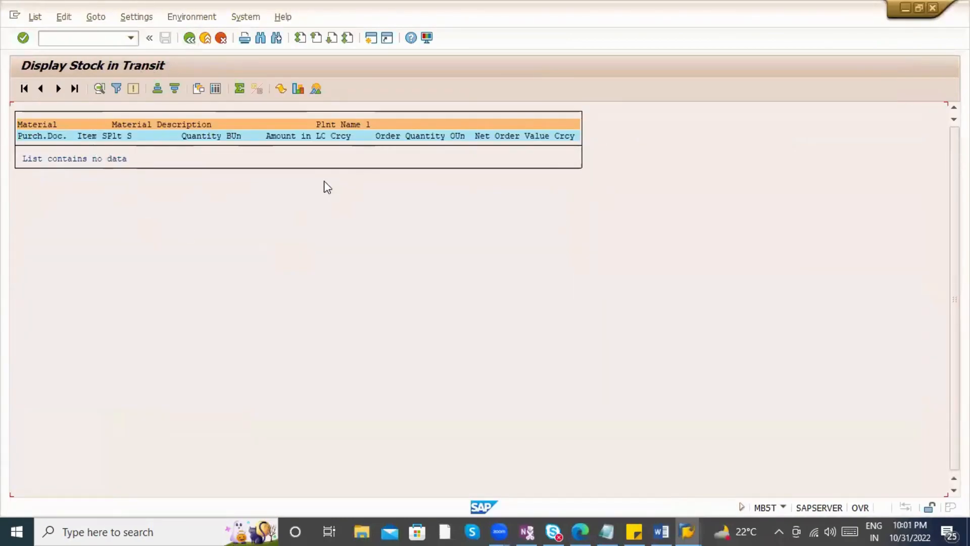
- Open transaction MMBE in the goods receipt session and examine the stock of material 50066016 in the ABC1 RM location of plant ZAB2
key("alt+Tab")
key("alt+Tab")
key("alt+Tab")
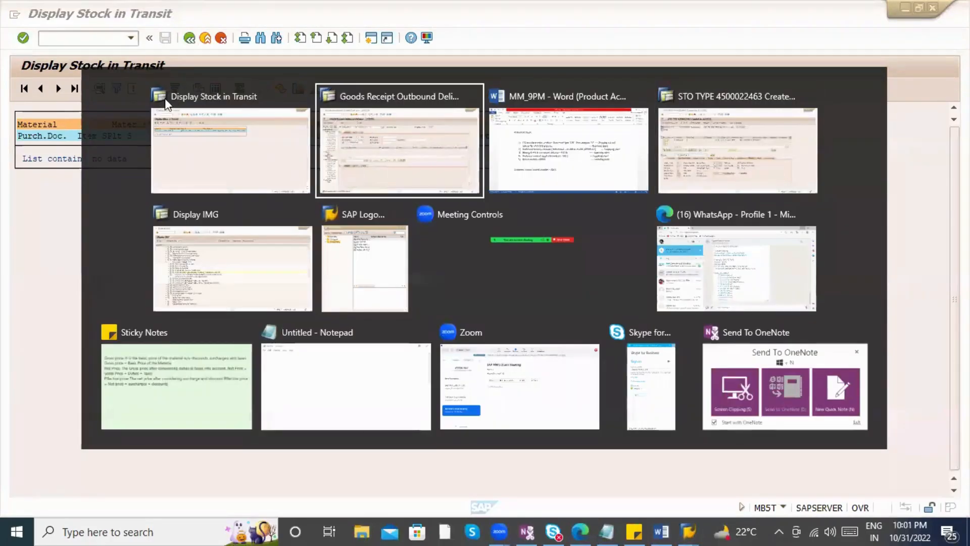
left_click(355, 164)
type("/nmmbe")
key("Return")
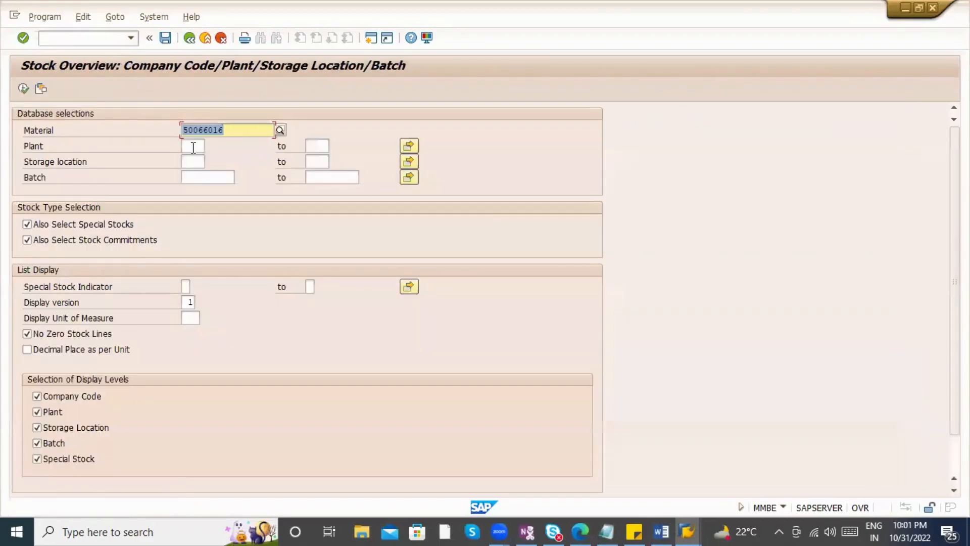
left_click(22, 90)
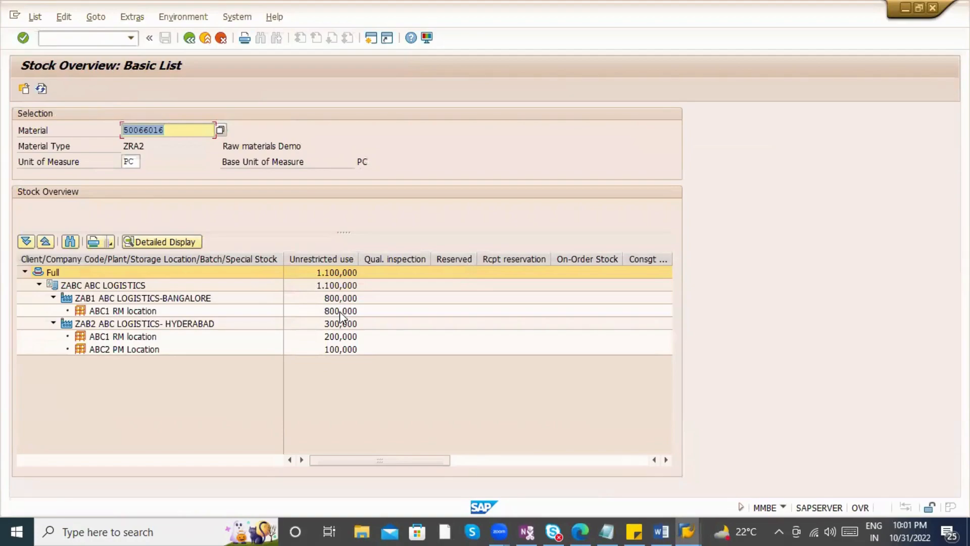
left_click(339, 340)
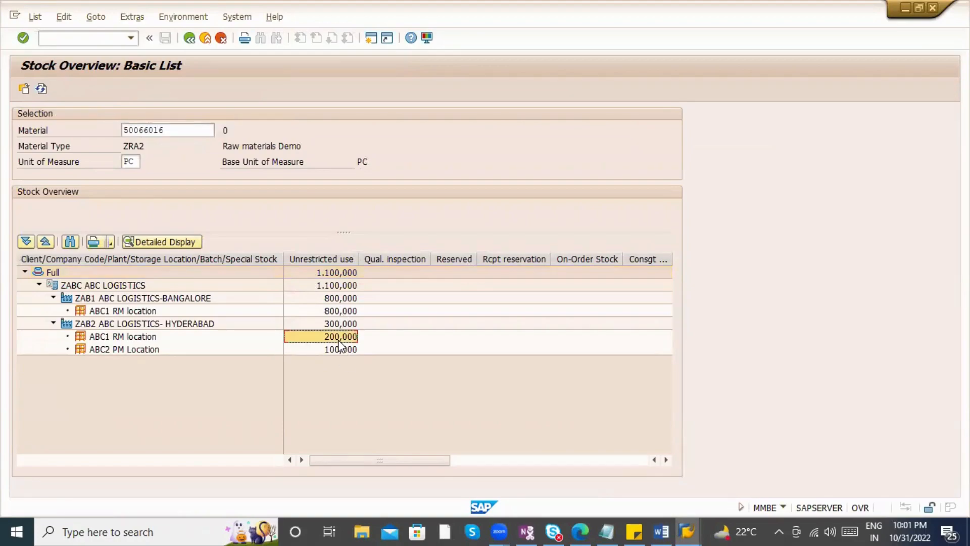
- Return to the Word notes and review the INTRA STO process prerequisites and the procedure steps
key("alt+Tab")
key("alt+Tab")
key("alt+Tab")
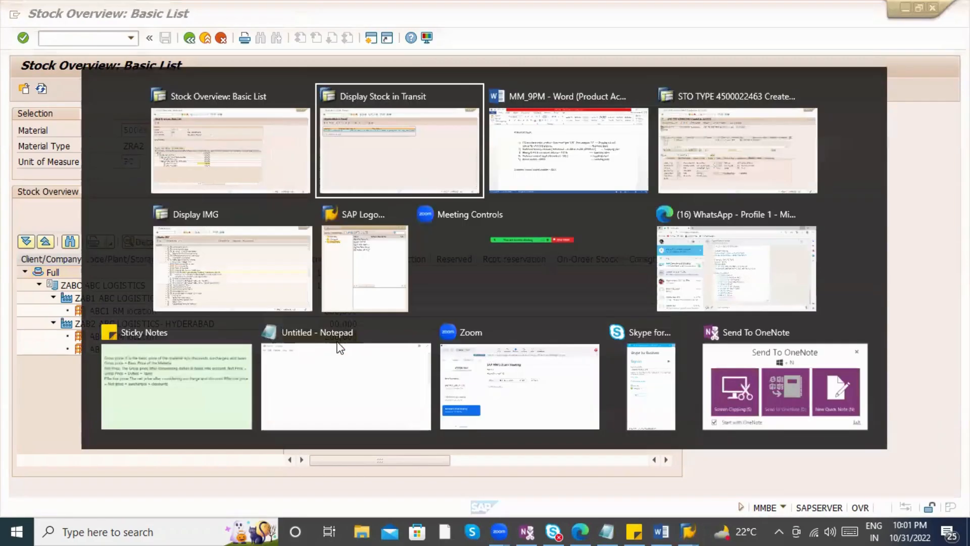
key("alt+shift+Tab")
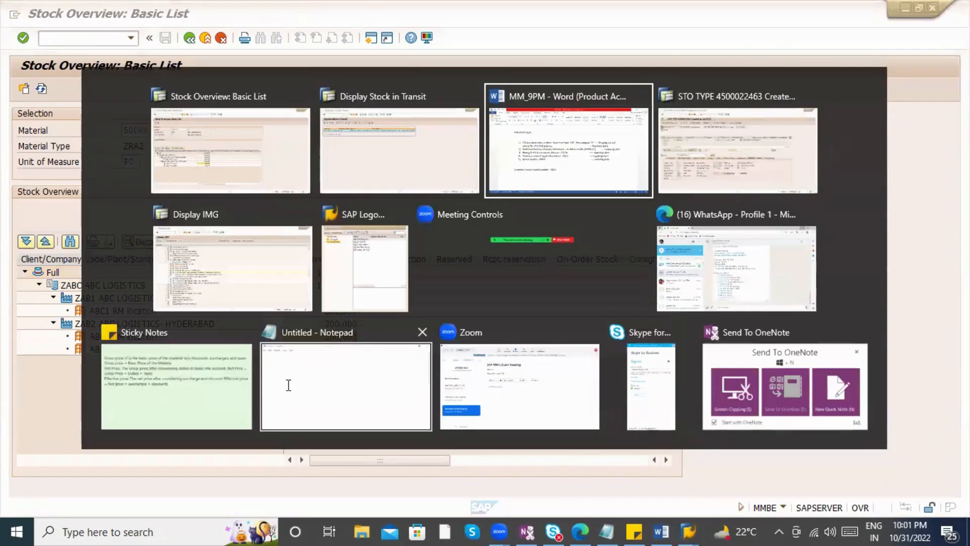
scroll(182, 285, "up", 5)
scroll(182, 285, "up", 5)
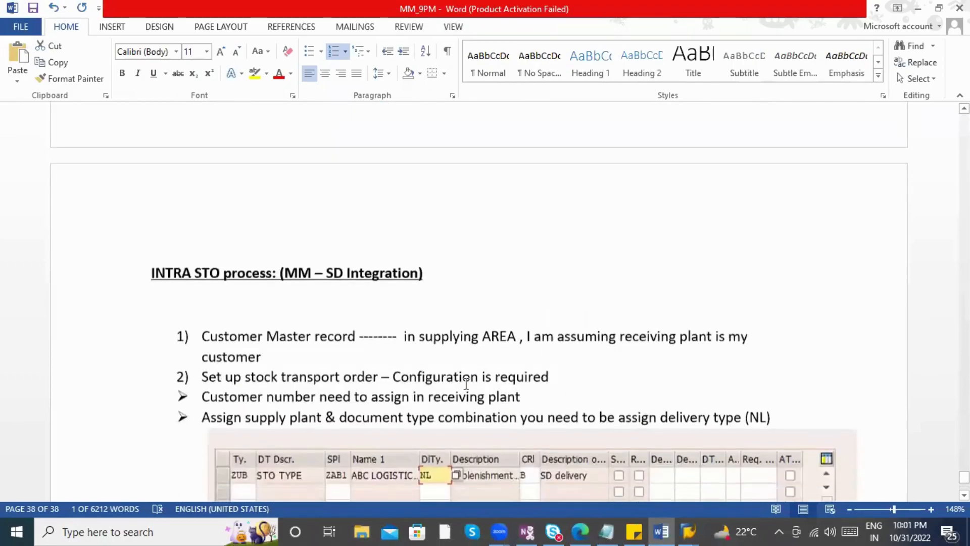
scroll(471, 381, "down", 4)
scroll(222, 264, "down", 2)
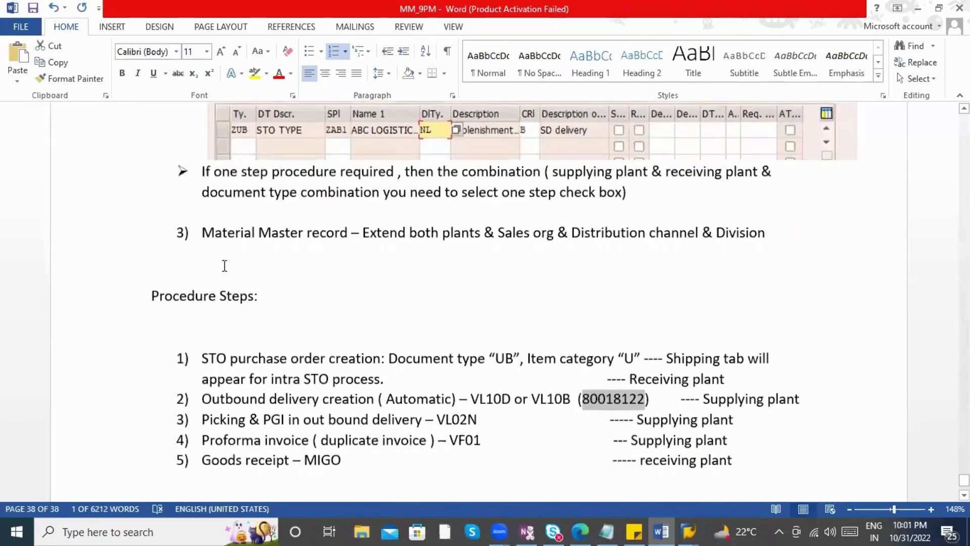
- Examine the INTRA STO notes from the customer master and one-step configuration points down to the XD01 customer record line
scroll(203, 212, "down", 2)
left_click(204, 212)
key("ctrl+shift+End")
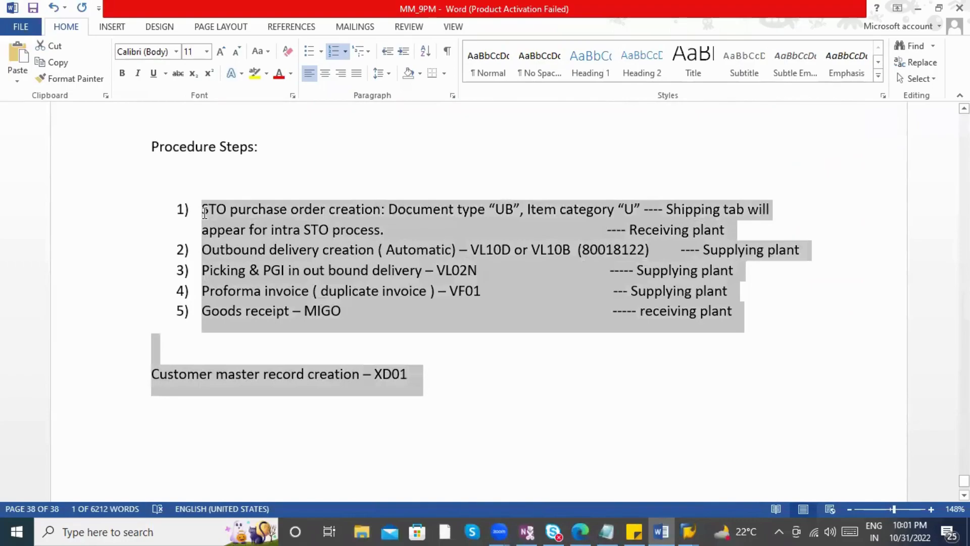
left_click_drag(176, 131, 168, 67)
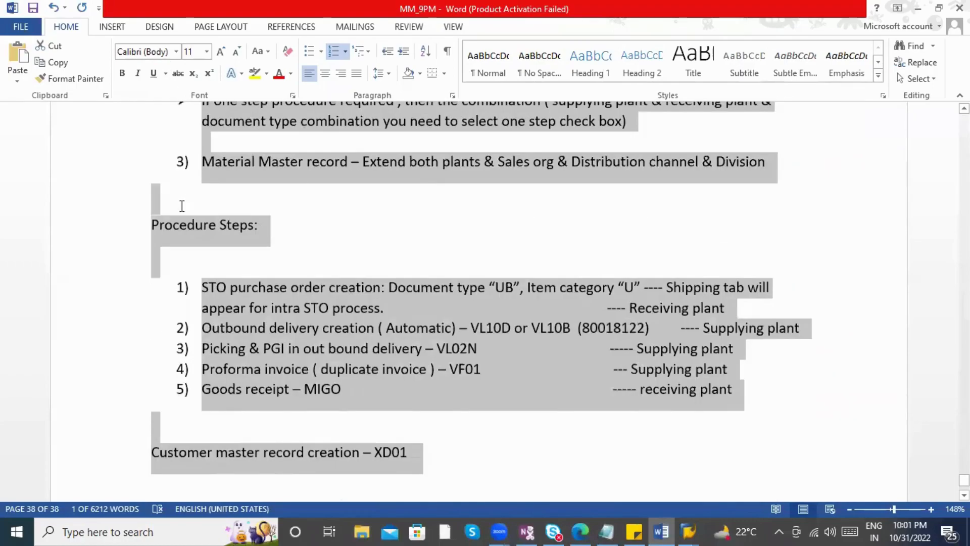
scroll(131, 220, "up", 4)
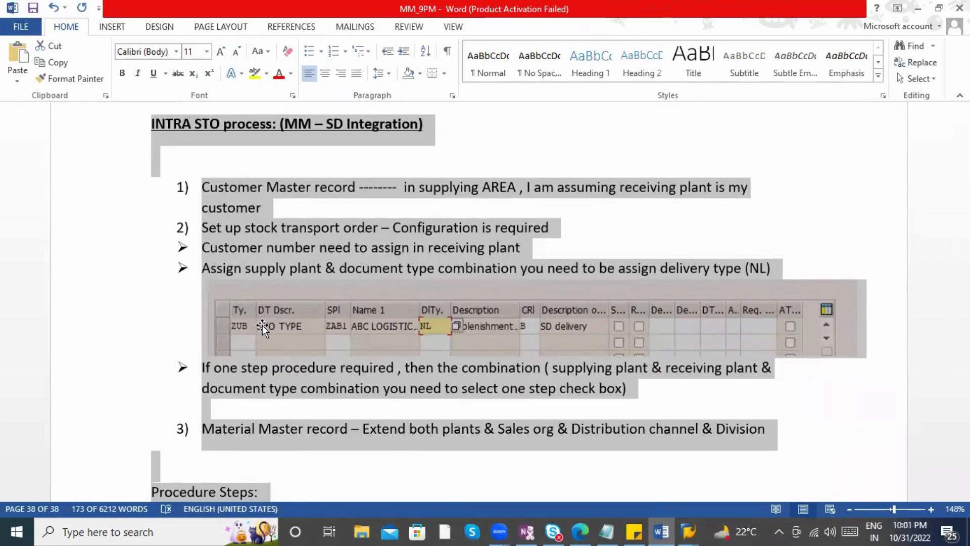
left_click(305, 470)
scroll(305, 473, "down", 2)
scroll(229, 382, "down", 5)
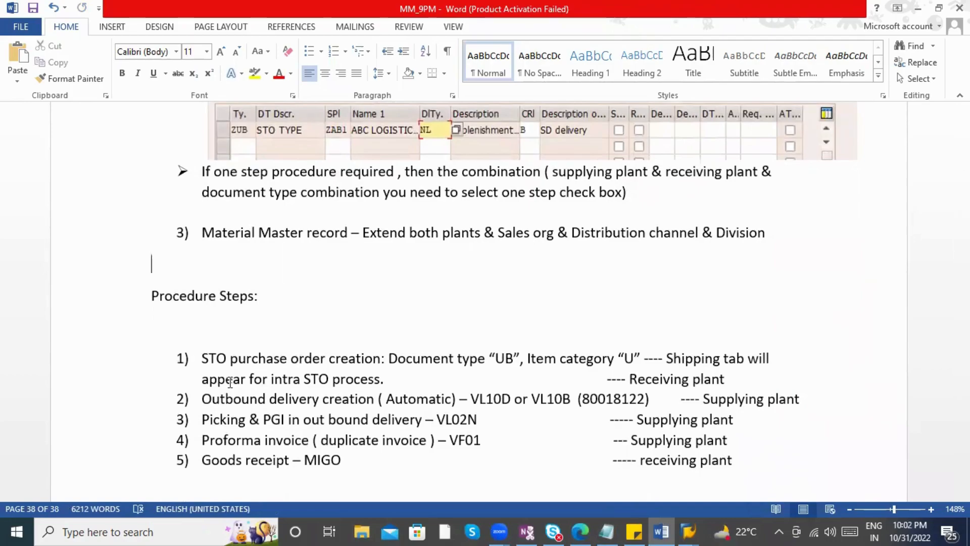
scroll(168, 450, "down", 7)
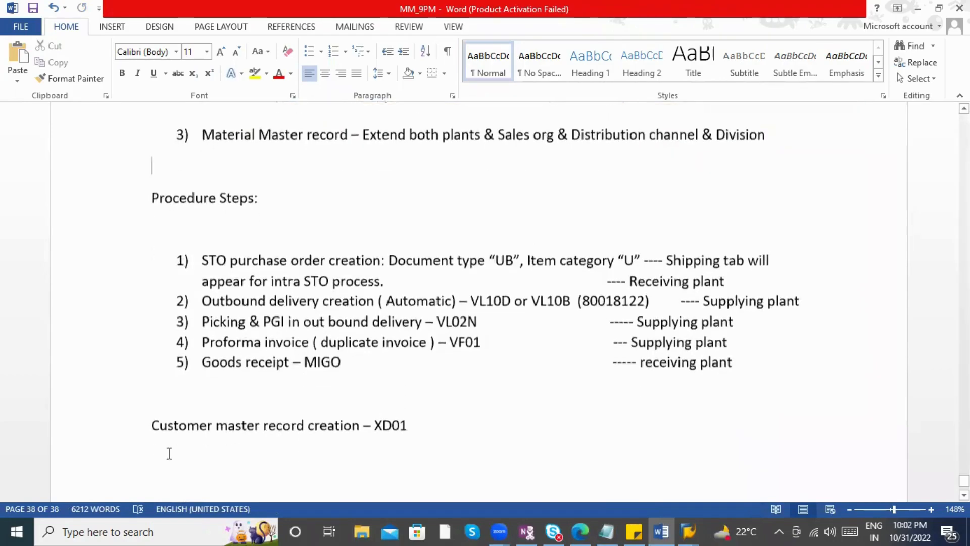
scroll(390, 278, "up", 10)
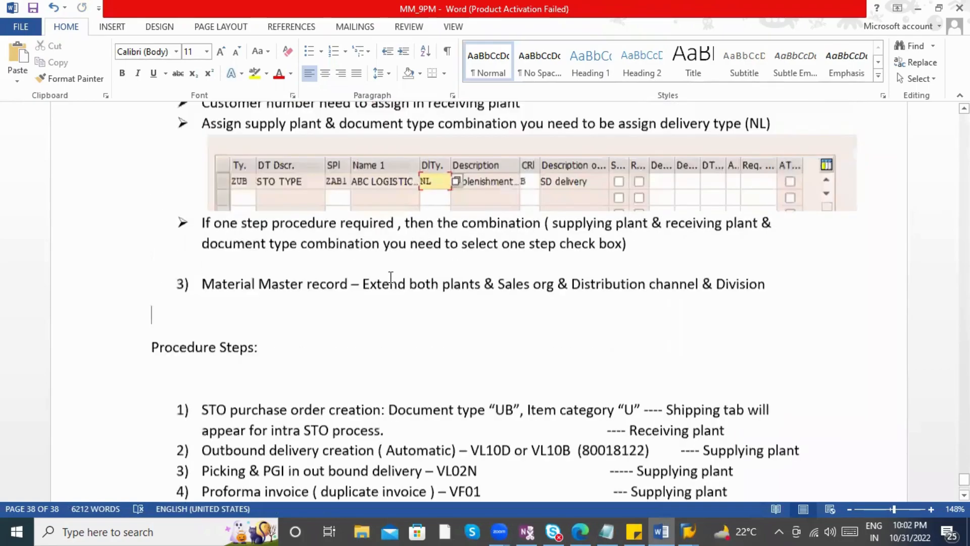
scroll(420, 282, "up", 4)
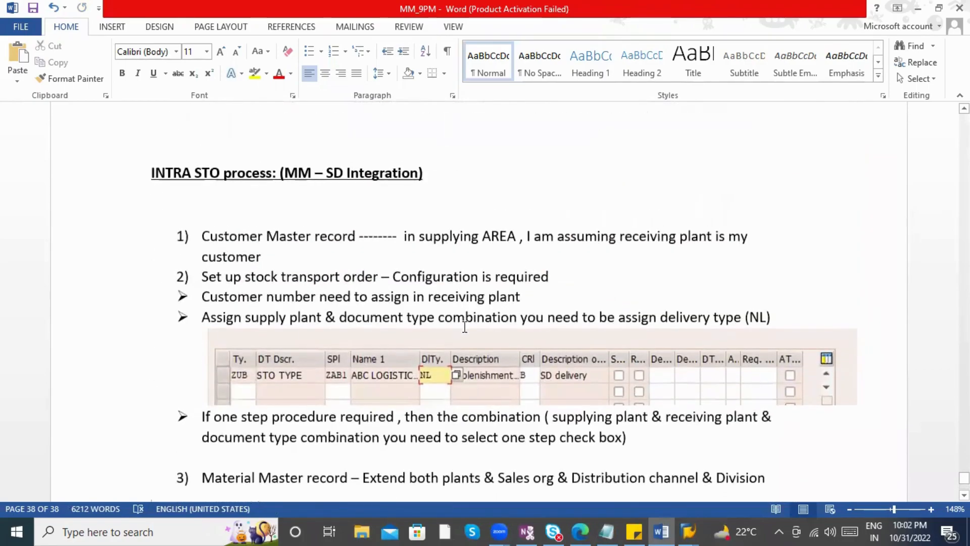
scroll(464, 327, "down", 4)
scroll(464, 327, "down", 9)
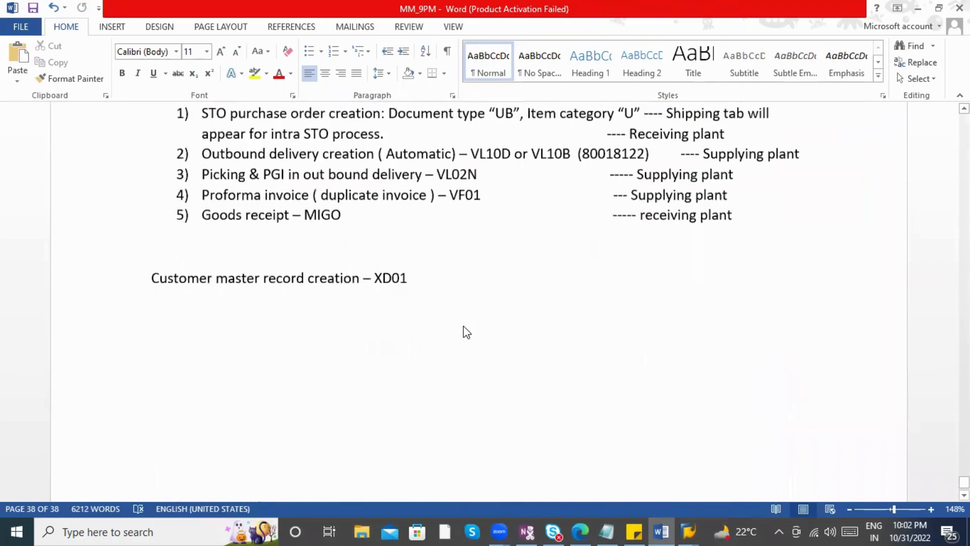
- Switch to the SAP Display IMG session and open Assign Document Type, One-Step Procedure, Underdelivery Tolerance
key("alt+Tab")
key("alt+Tab")
key("alt+Tab")
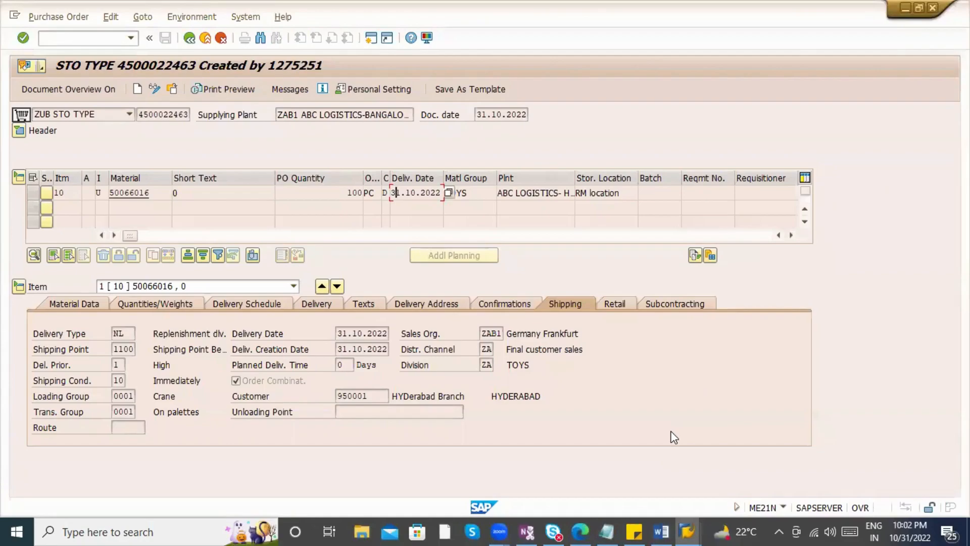
key("alt+Tab")
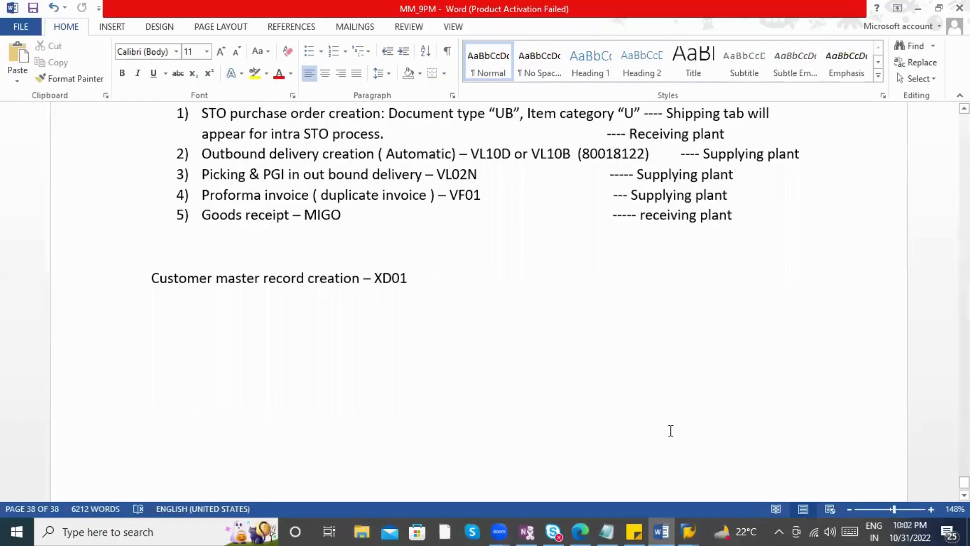
key("alt+Tab")
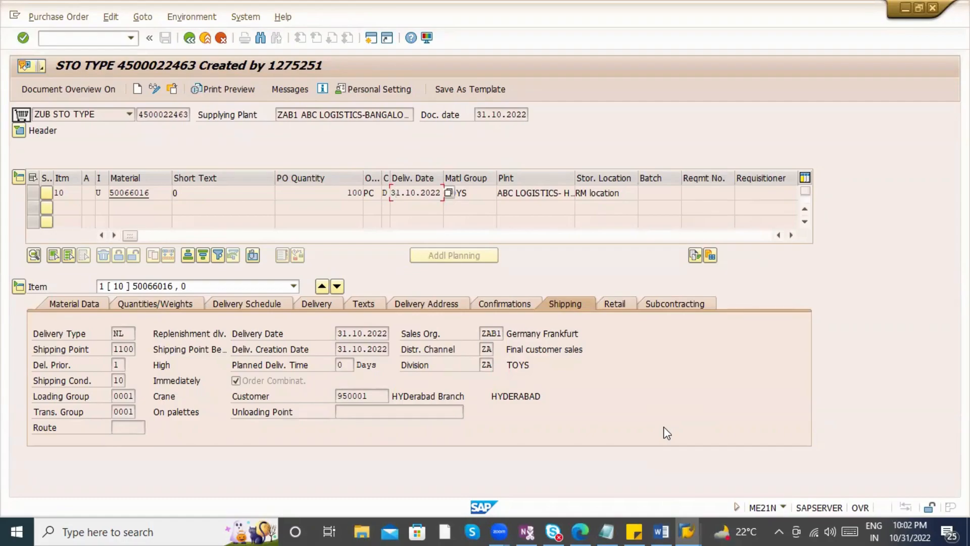
key("alt+Tab")
key("alt+Tab")
key("alt+Tab")
key("alt+Tab")
key("alt+Tab")
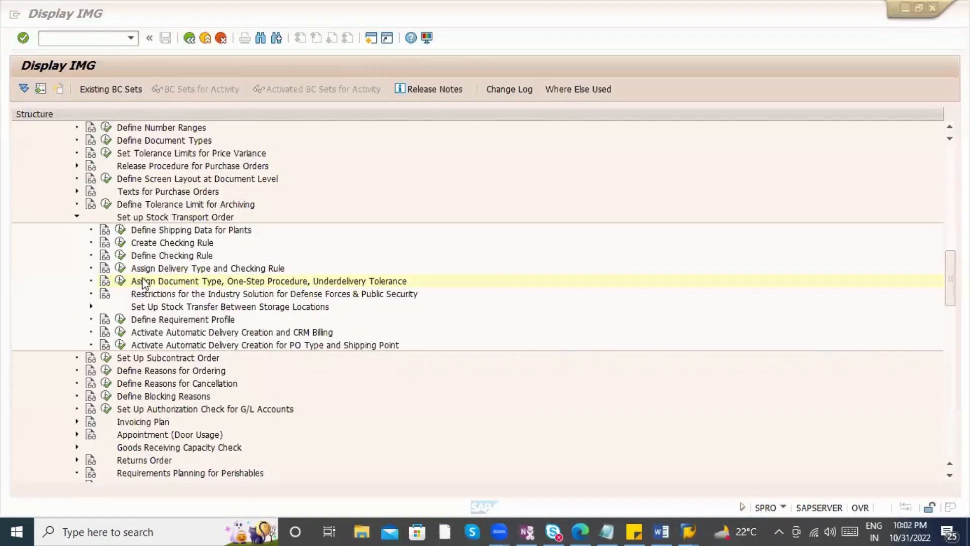
left_click(121, 282)
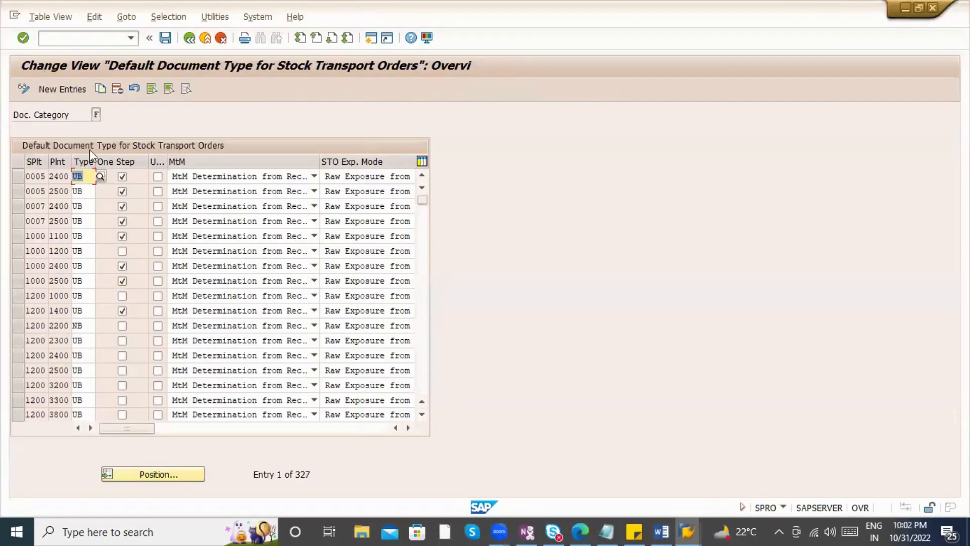
- Find supplying plant ZAB1, enable One Step for the ZAB1 to ZAB2 ZUB entry, and save it to customizing request ER7K900423
left_click(156, 481)
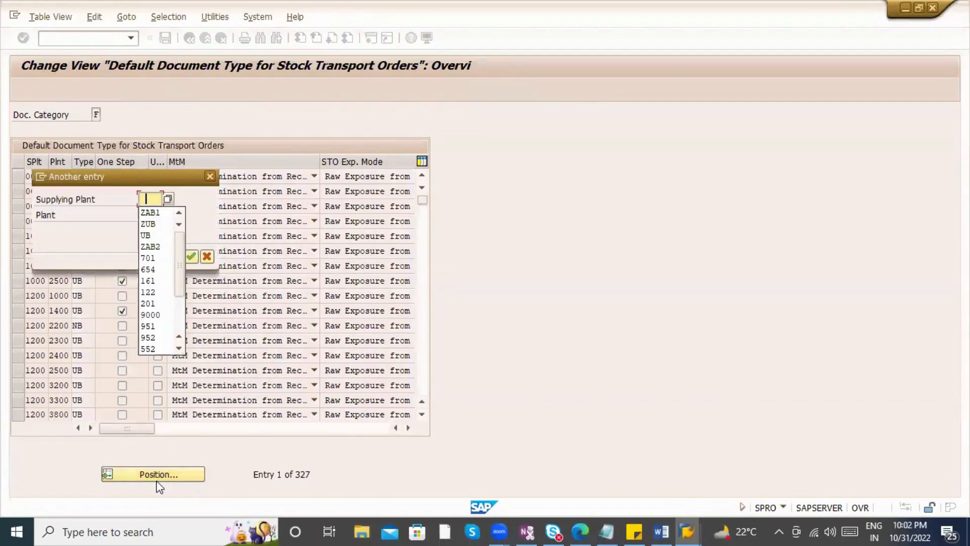
type("ZAB1")
key("Return")
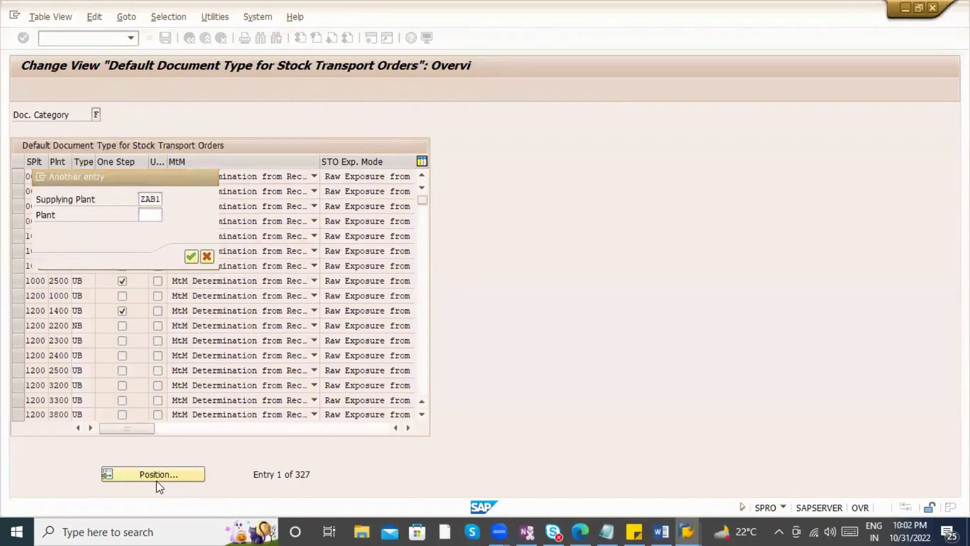
left_click(123, 177)
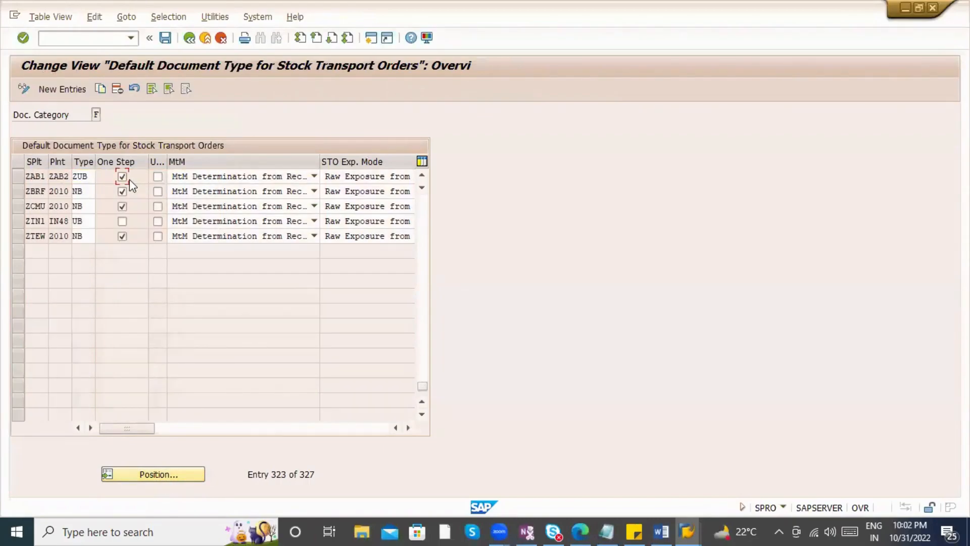
key("ctrl+s")
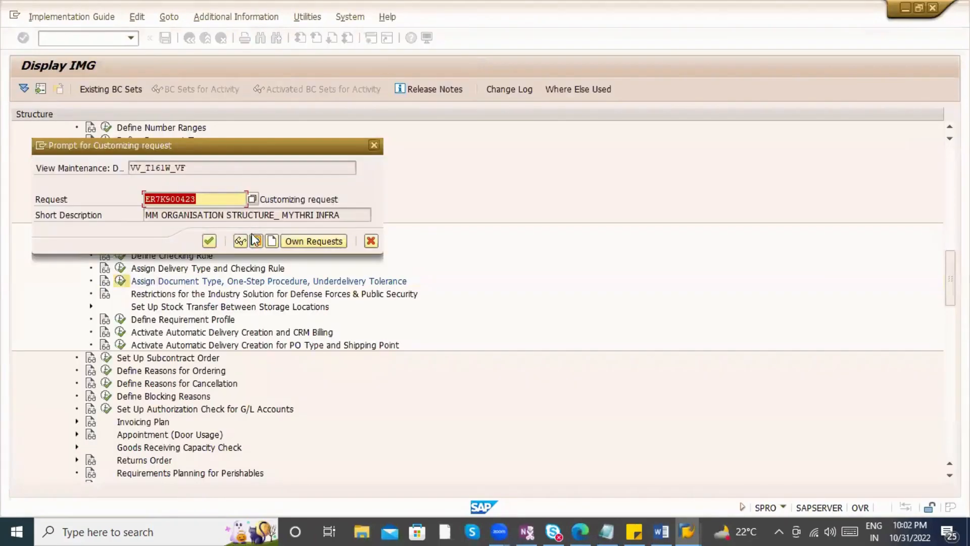
left_click(209, 241)
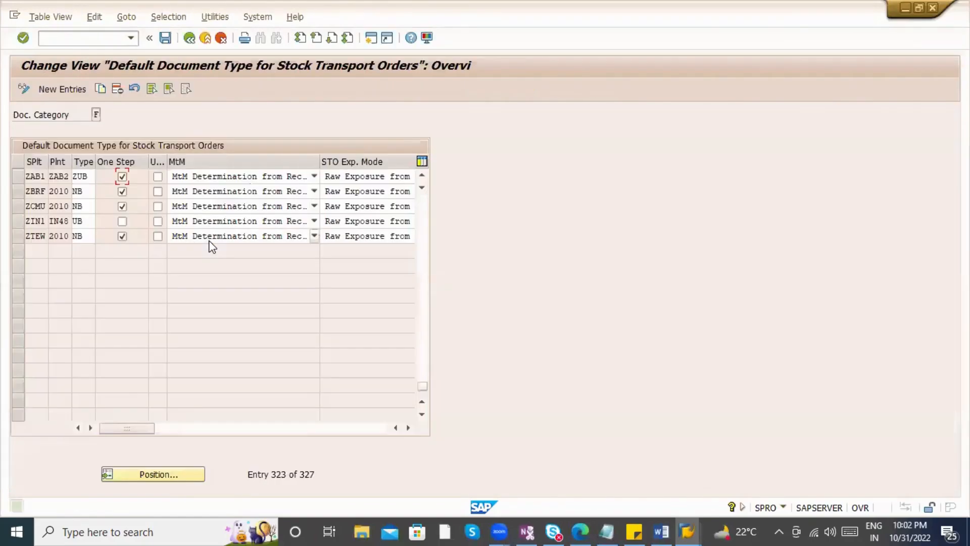
- Switch to the purchase order session and start a new ME21N order of type ZUB STO TYPE with supplying plant ZAB1
key("alt+Tab")
key("alt+Tab")
key("alt+Tab")
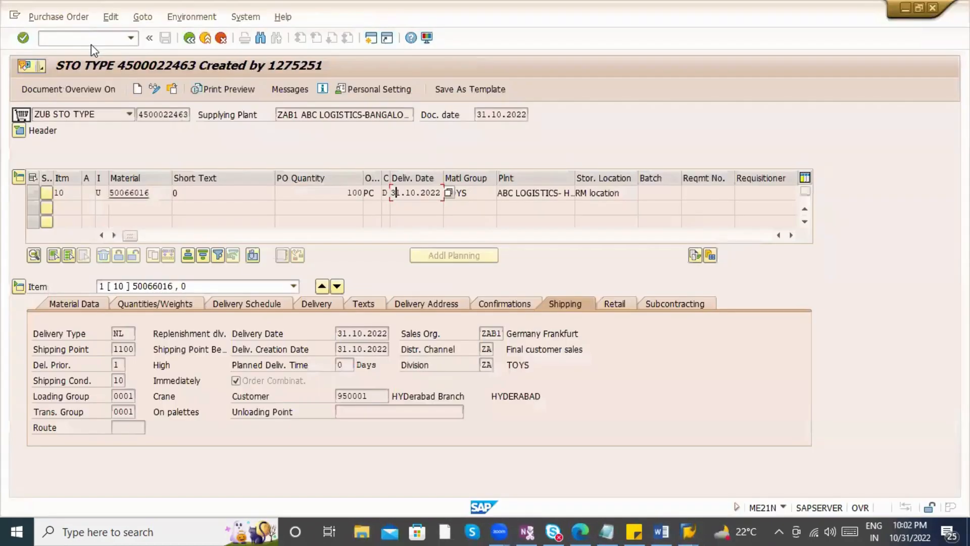
type("/nvl10b")
key("Return")
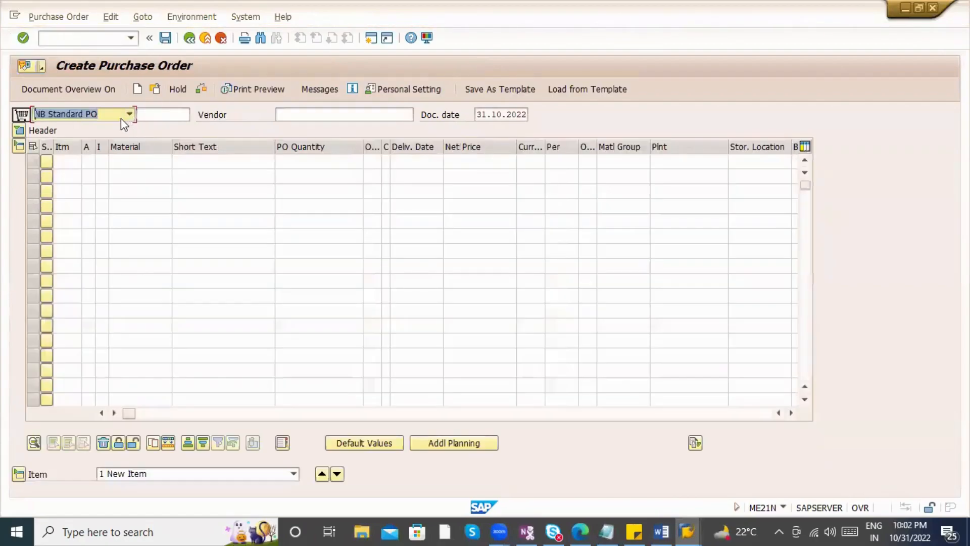
left_click(114, 112)
type("zub")
key("Return")
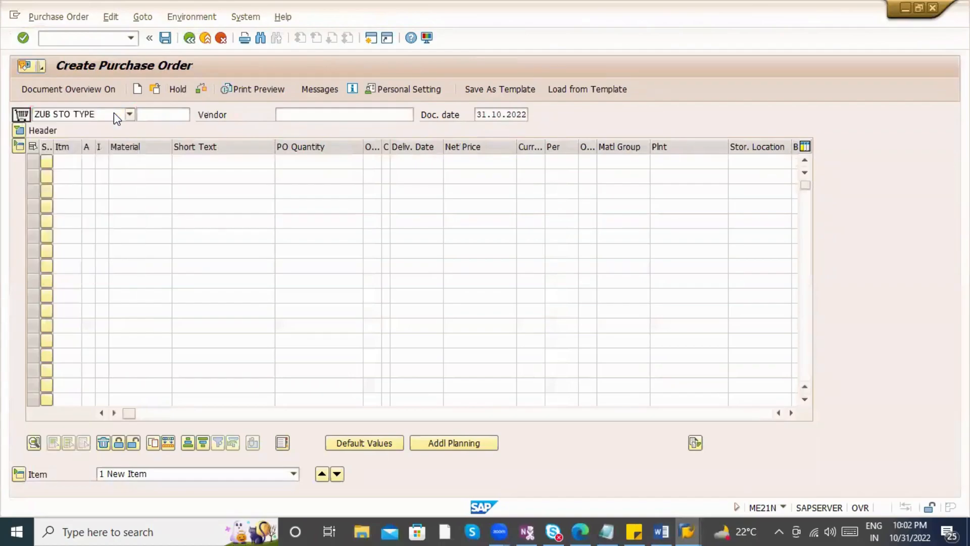
left_click(335, 115)
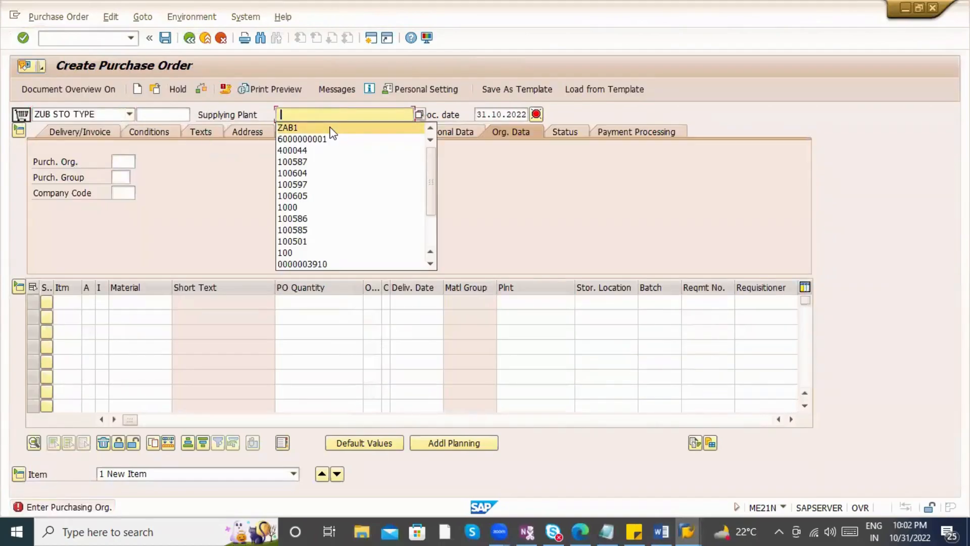
left_click(332, 129)
- Set the order's purchasing organization to ZABC, purchasing group to 000 and company code to ZABC
left_click(123, 161)
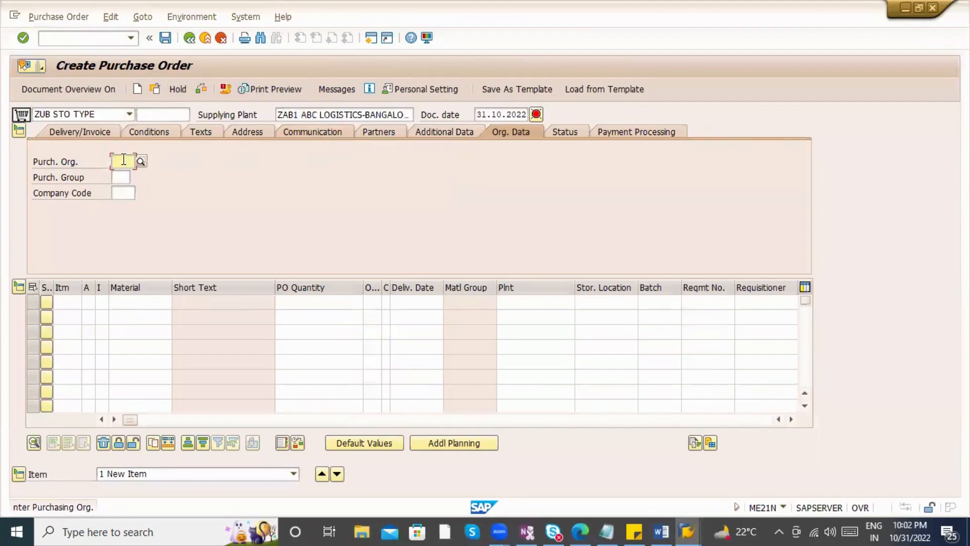
left_click(124, 175)
left_click(122, 178)
left_click(125, 190)
left_click(126, 193)
left_click(126, 206)
- Enter an item for material 50066016 with item category U, plant ZAB2, storage location ABC1 and quantity 100
left_click(133, 302)
left_click(134, 318)
left_click(101, 301)
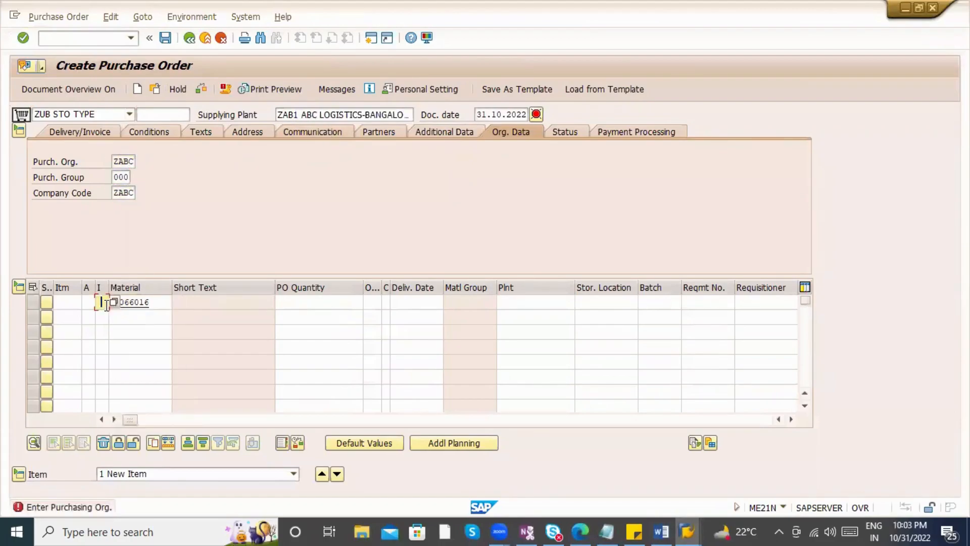
left_click(102, 316)
left_click(541, 302)
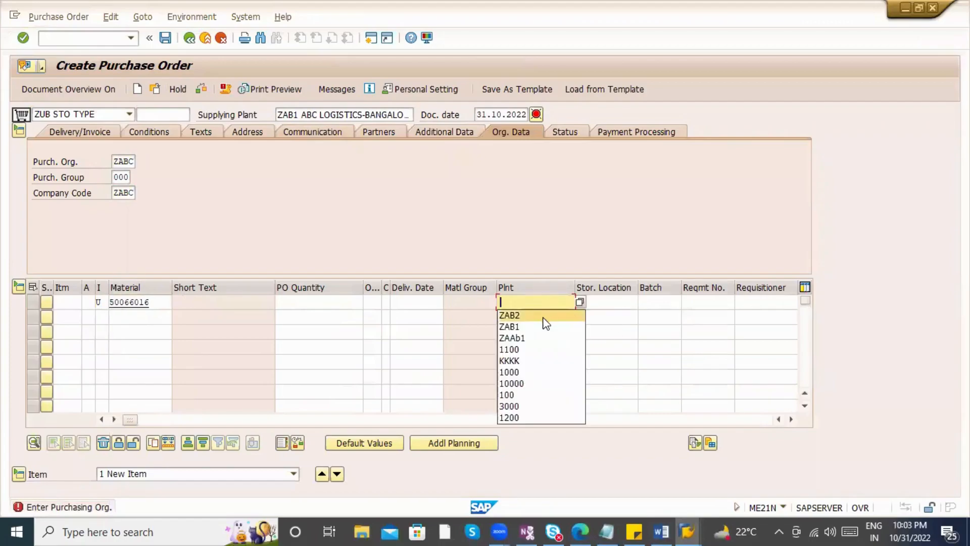
left_click(543, 315)
left_click(591, 302)
left_click(591, 316)
left_click(303, 304)
left_click(308, 315)
key("Return")
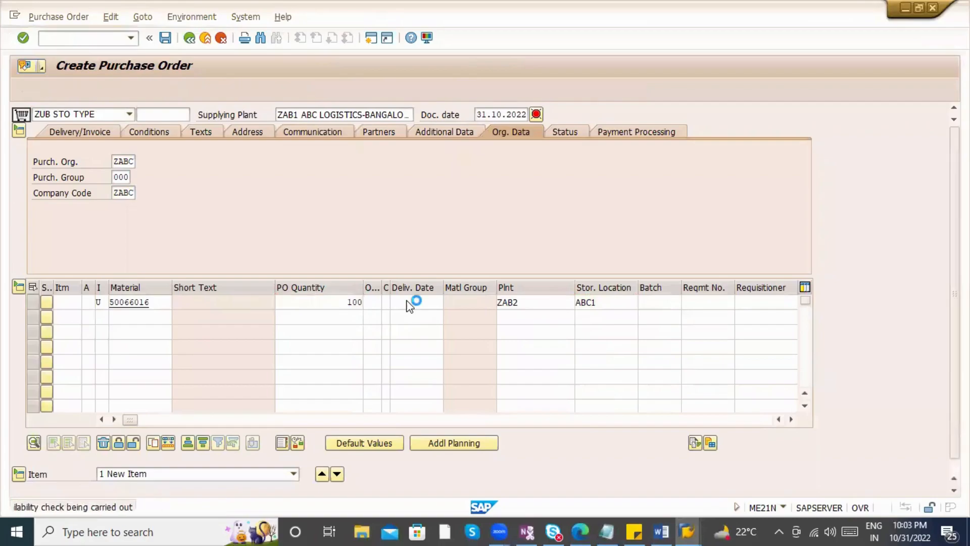
- Save the stock transport order, display the saved order and copy its number
left_click(166, 38)
left_click(179, 277)
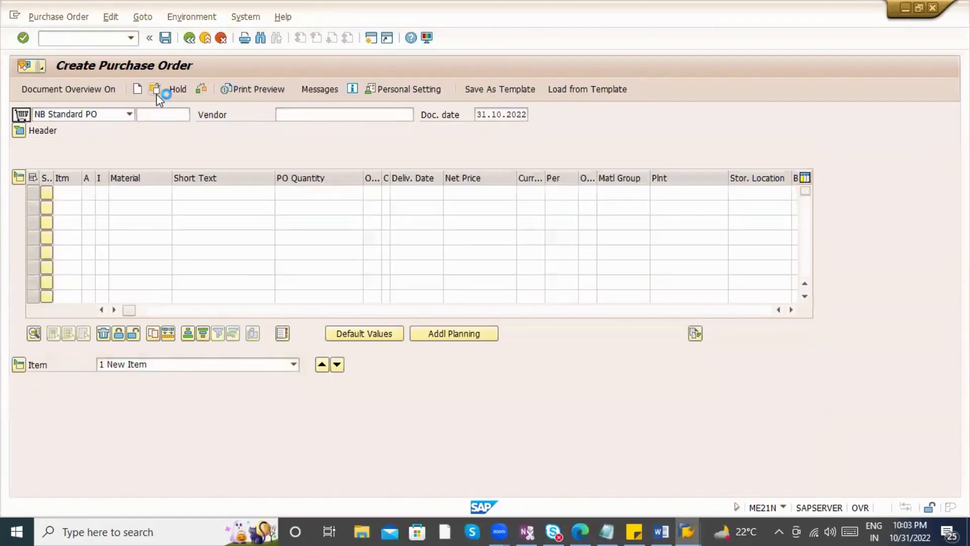
key("Return")
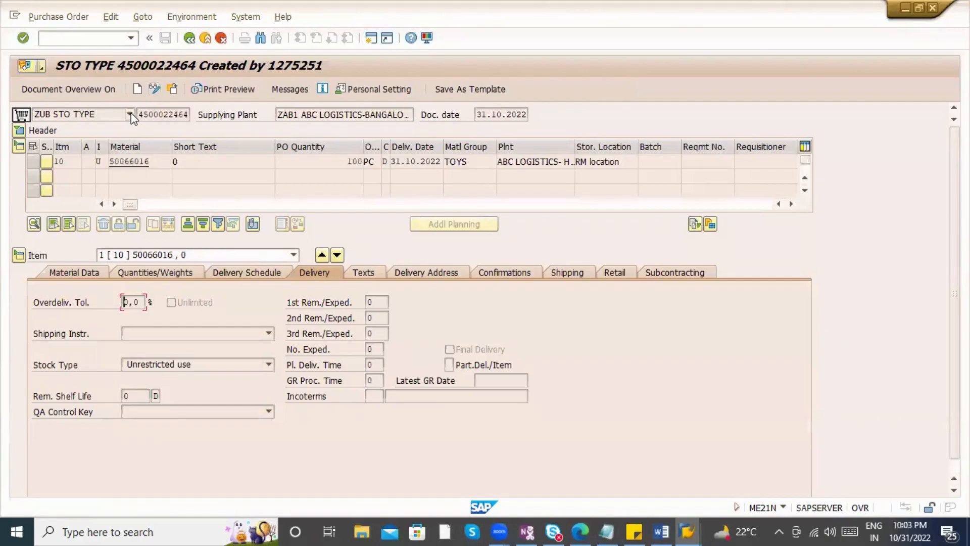
left_click_drag(137, 114, 201, 125)
key("ctrl+c")
- Open transaction VL10D, enter the copied order number as the purchasing document, and clear both delivery creation dates
left_click(80, 35)
type("/nvl10d")
key("Return")
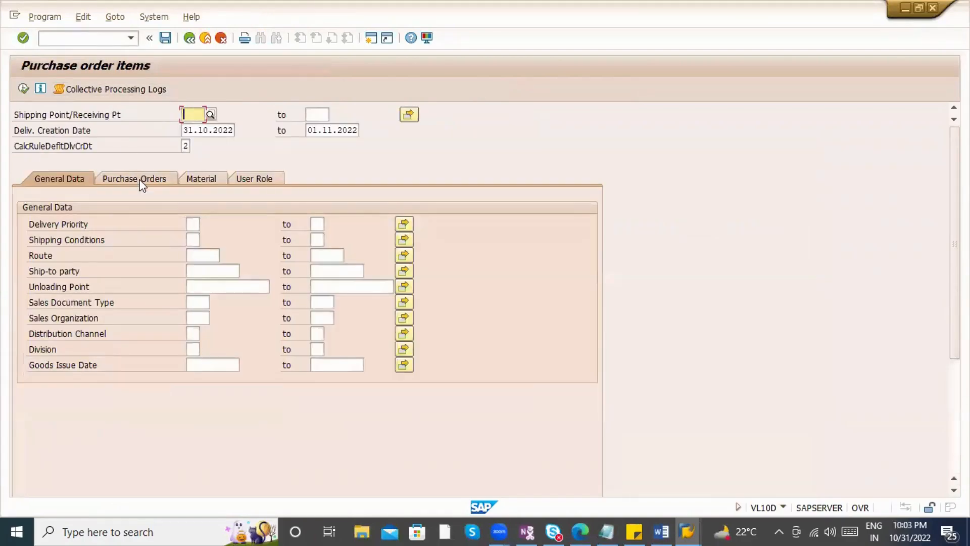
left_click(142, 182)
left_click(193, 225)
left_click(185, 135)
key("space")
key("Tab")
key("space")
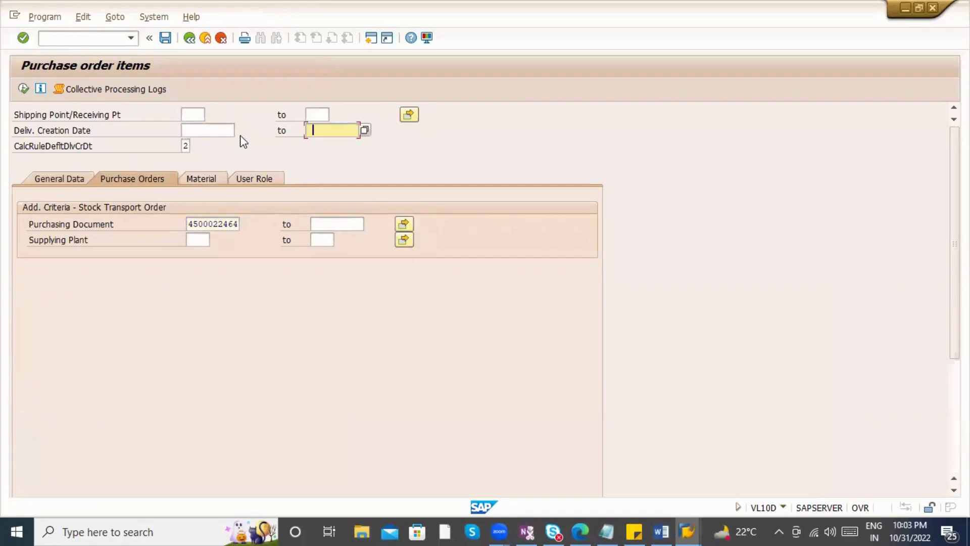
- Run the selection, create the delivery in the background for the order item, and open the resulting outbound delivery
left_click(23, 89)
left_click(70, 89)
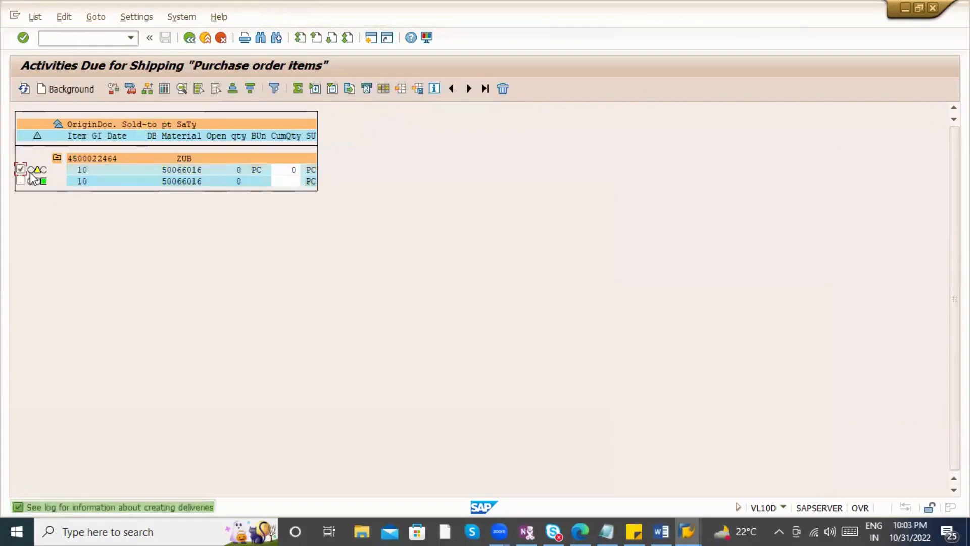
left_click(112, 89)
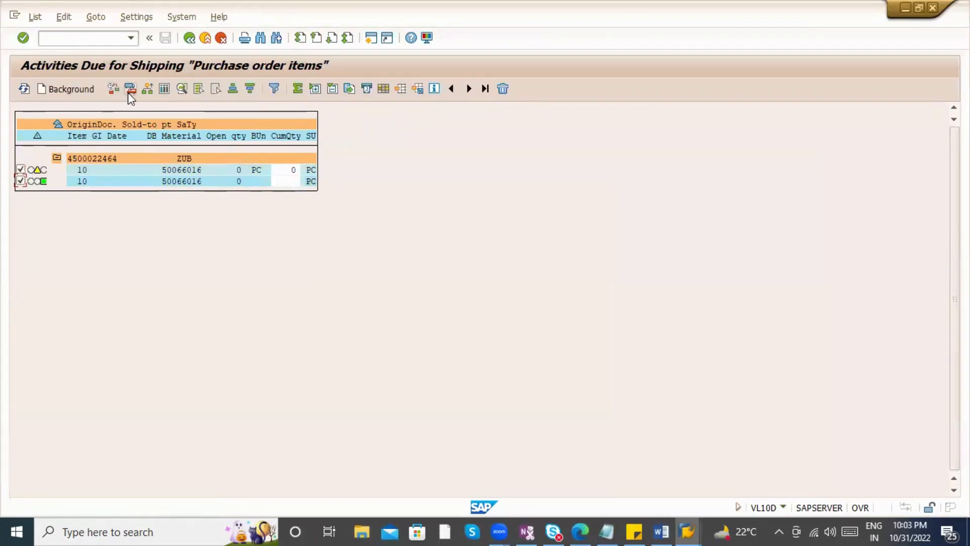
left_click(147, 89)
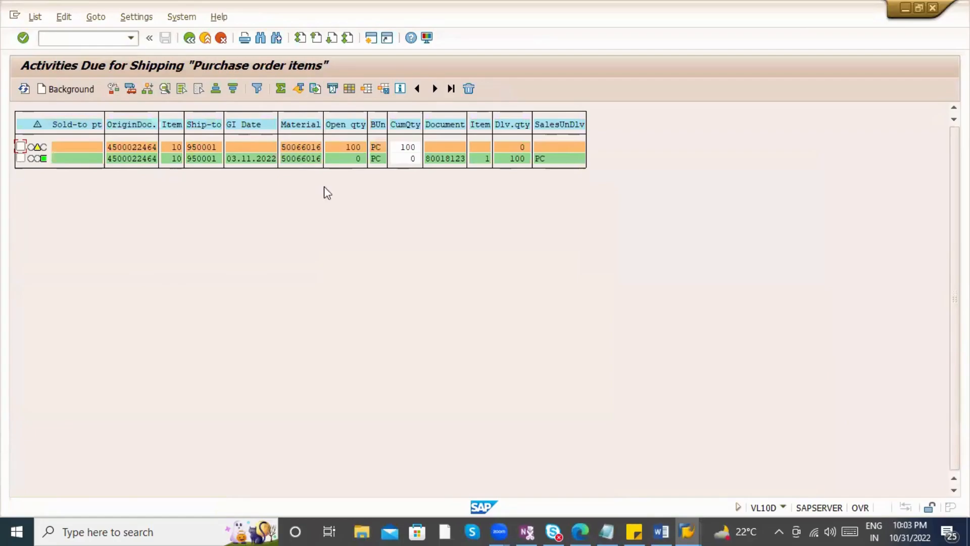
double_click(444, 159)
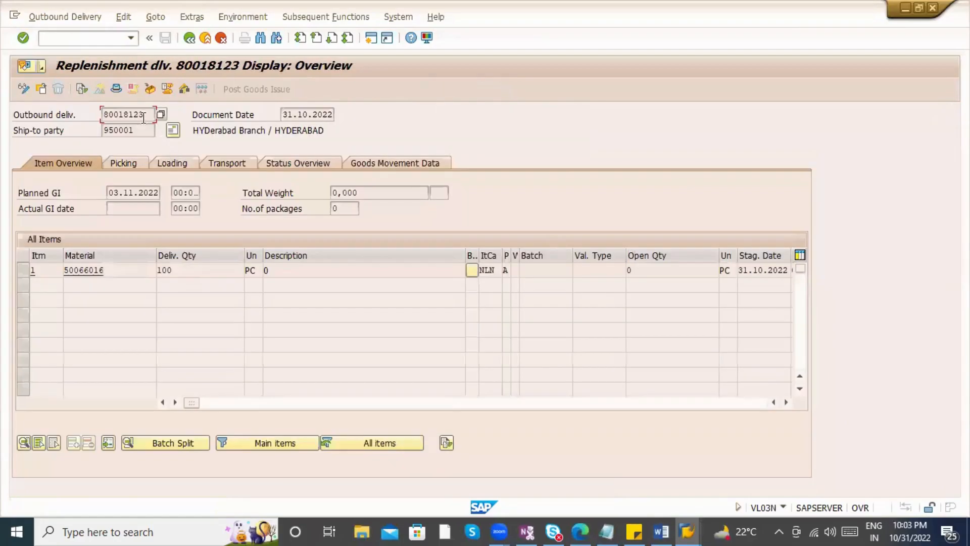
- Select the outbound delivery number and open transaction VL02N
left_click_drag(146, 115, 100, 115)
left_click(86, 37)
type("/nvl02n")
key("Return")
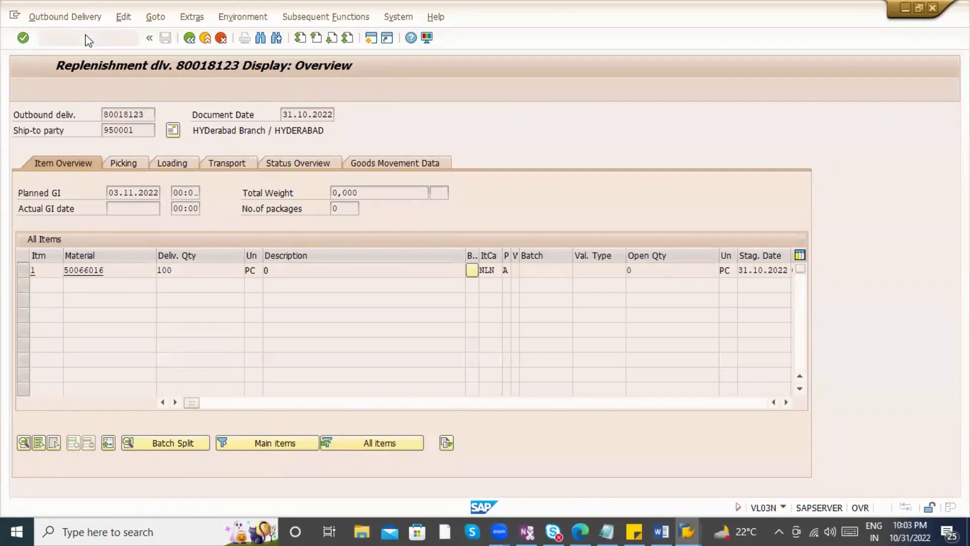
- Open the outbound delivery for change and set its item's storage location to ABC1 and picked quantity to 100
key("Return")
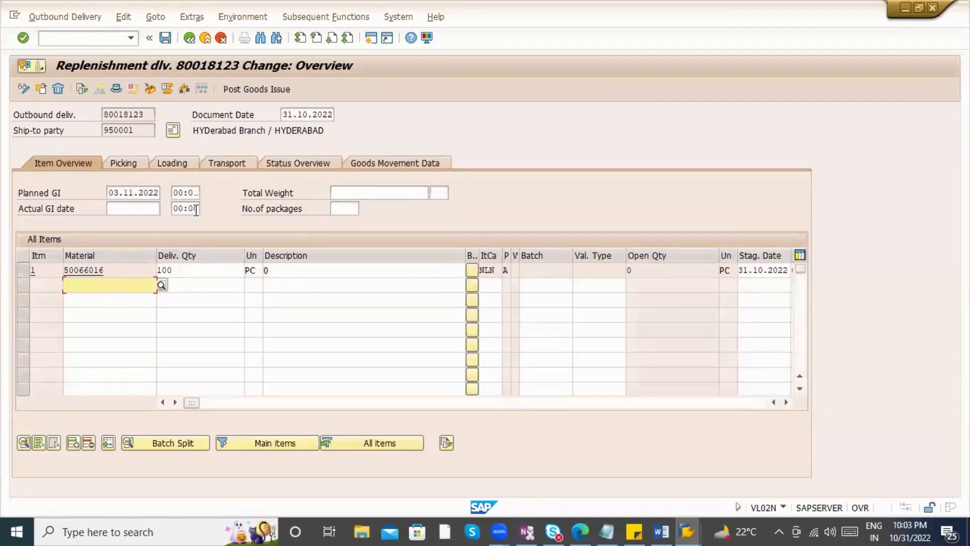
left_click(125, 165)
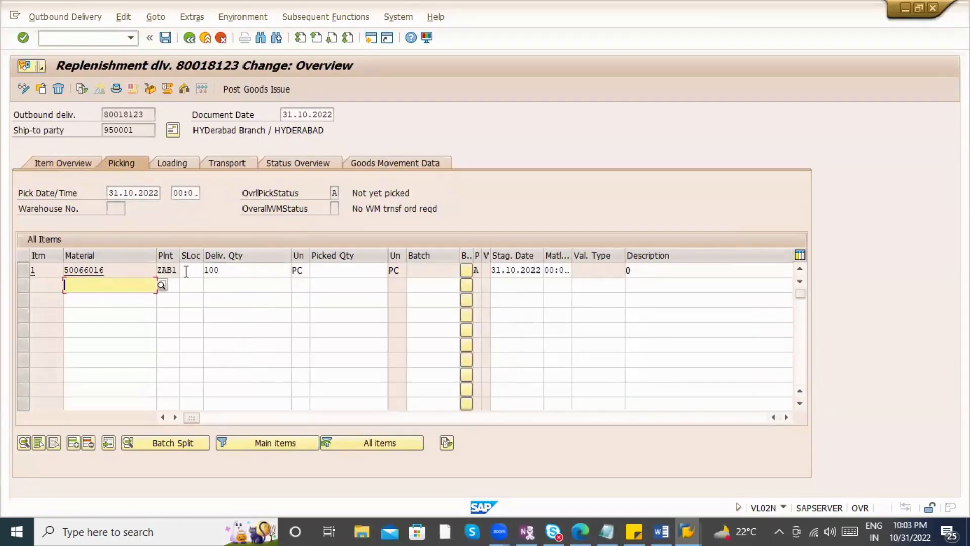
left_click(187, 272)
left_click(196, 285)
left_click(354, 273)
left_click(357, 286)
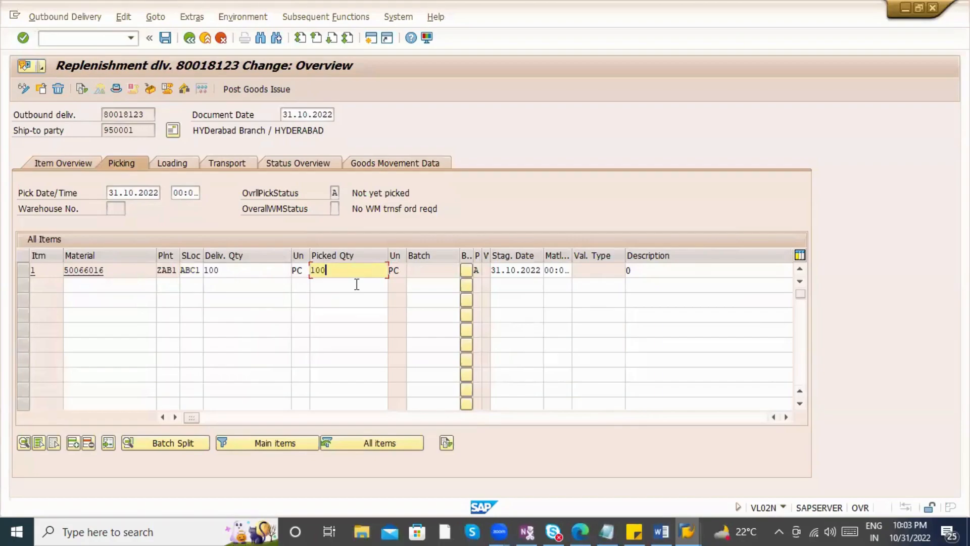
key("Return")
- Check the item's movement type in the goods movement data, and highlight 647 in yellow in the Intra STO line of the Word notes
left_click(387, 160)
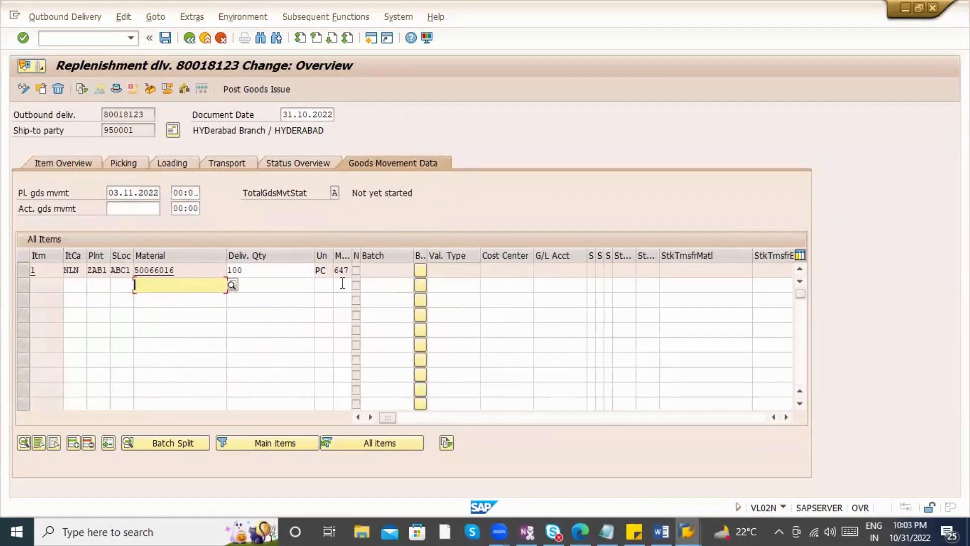
left_click(341, 270)
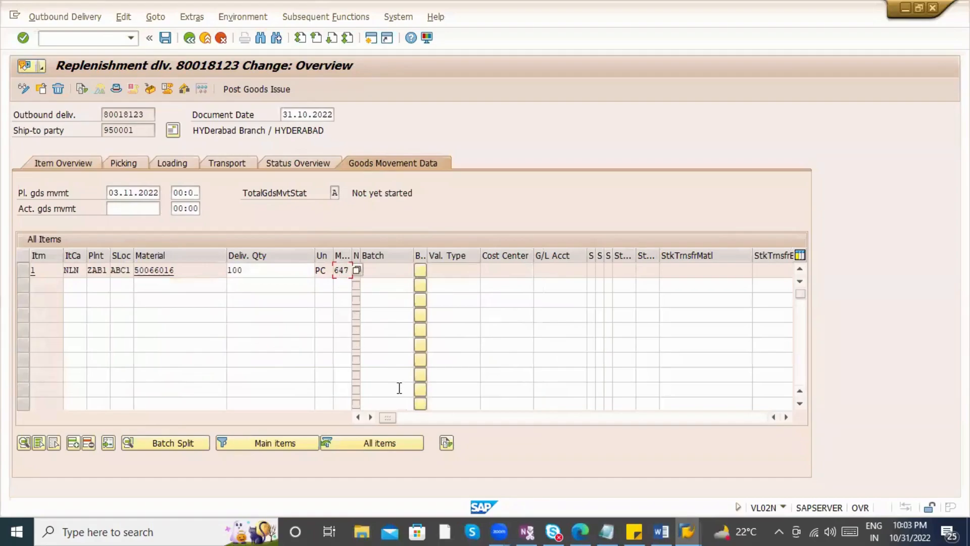
left_click(660, 531)
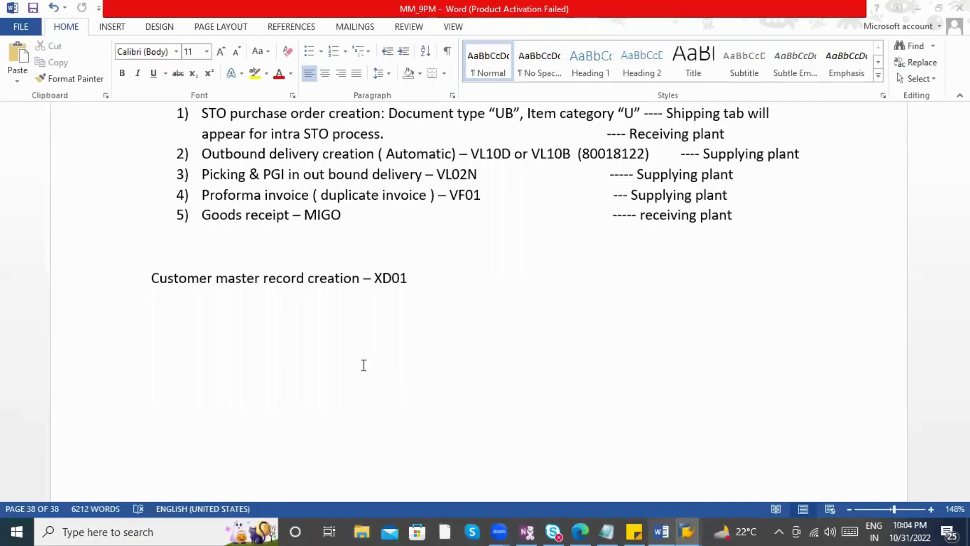
scroll(270, 346, "up", 15)
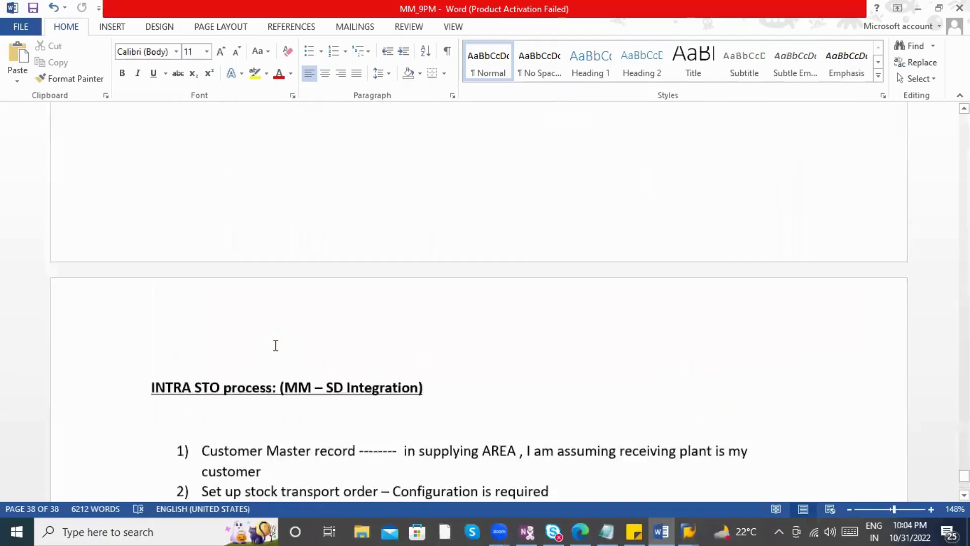
scroll(282, 345, "up", 15)
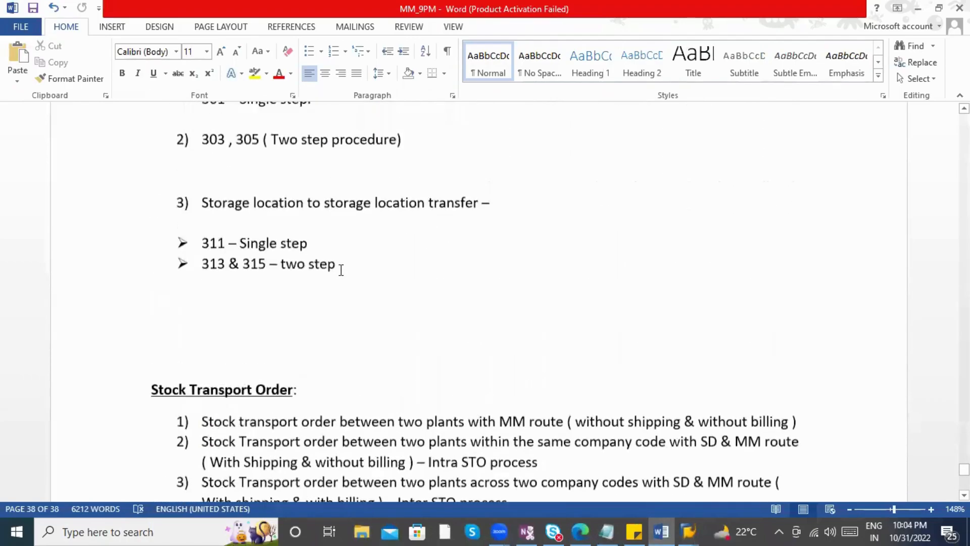
scroll(328, 227, "up", 15)
double_click(348, 216)
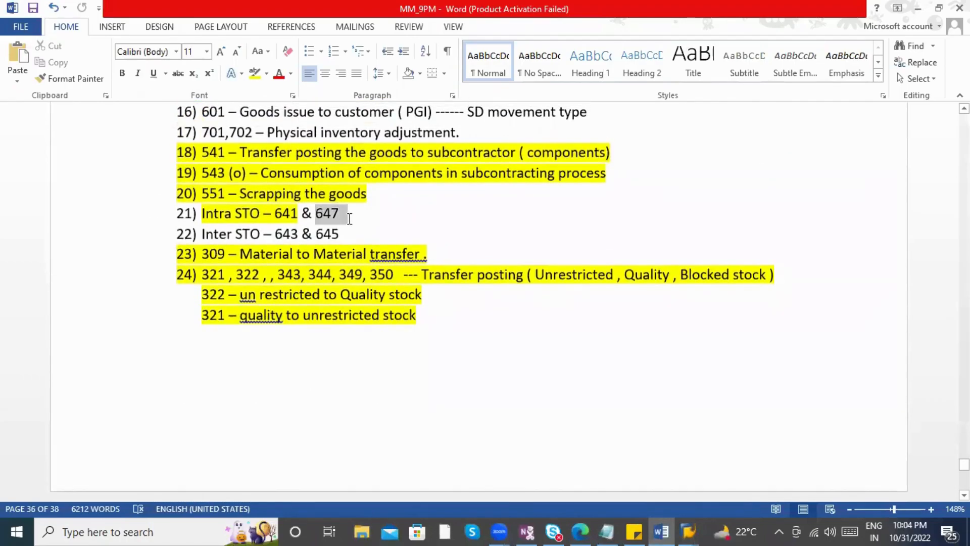
left_click(254, 74)
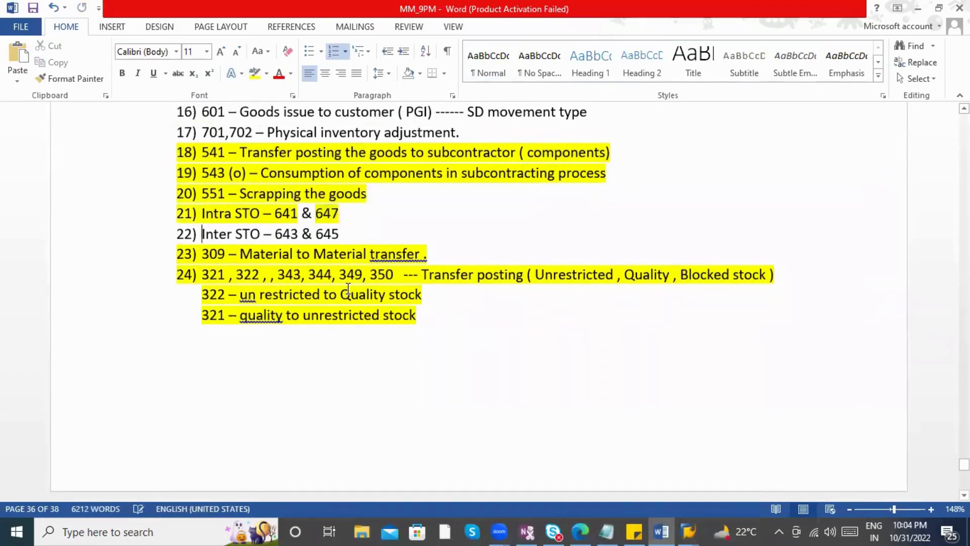
key("Tab")
- Return to the outbound delivery in SAP, recheck the item's movement type and quantity, and post the goods issue
key("alt+Tab")
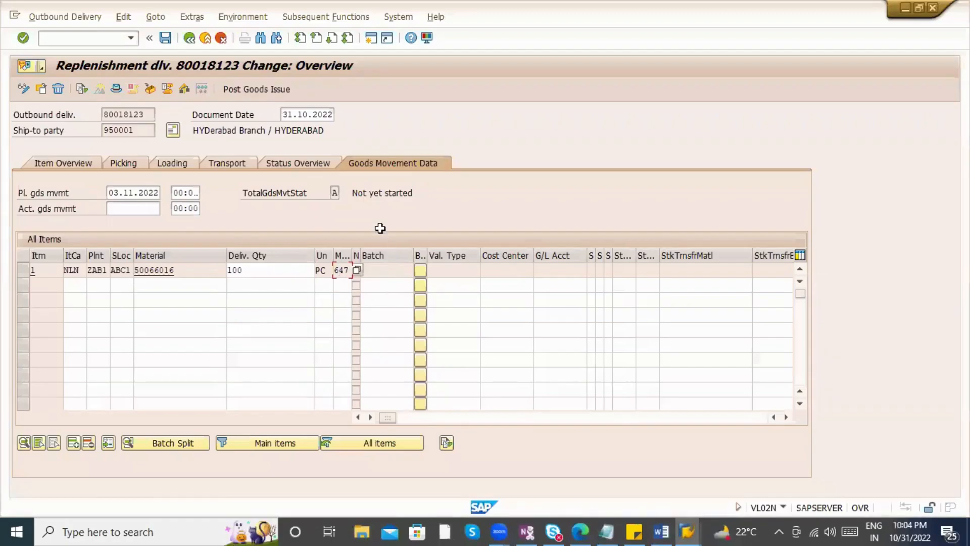
left_click(342, 273)
left_click(245, 269)
left_click(341, 272)
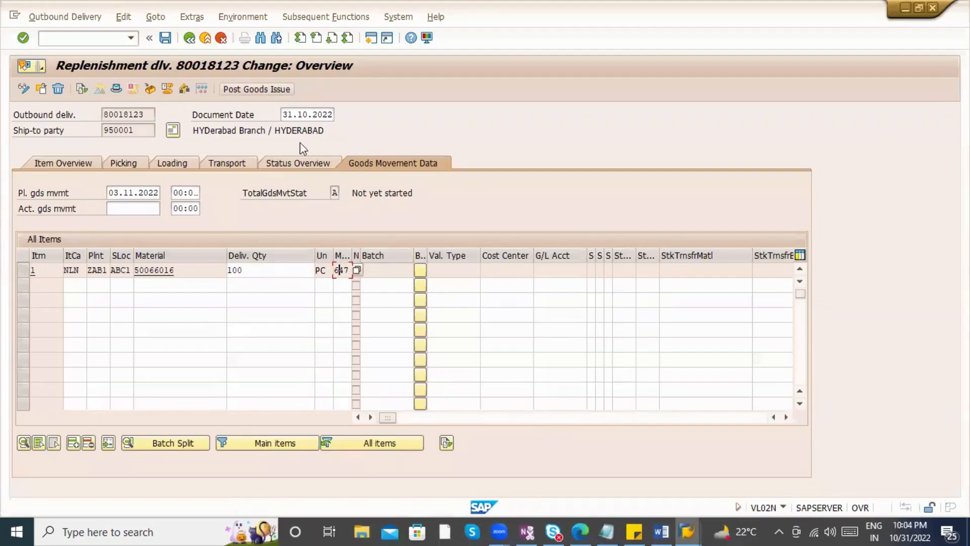
left_click(263, 87)
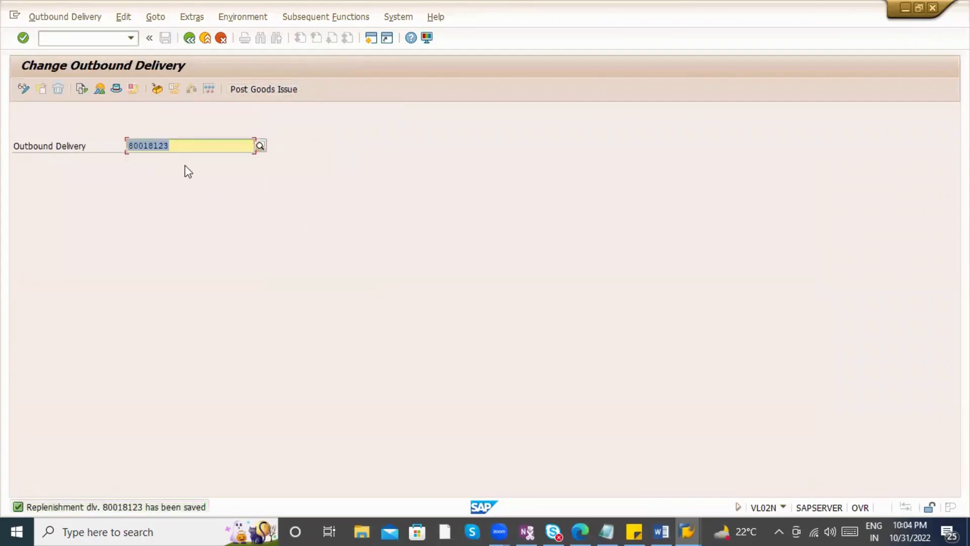
- Open the delivery's document flow, display the stock-in-transit transfer document, and examine the movement type of each item
left_click(84, 88)
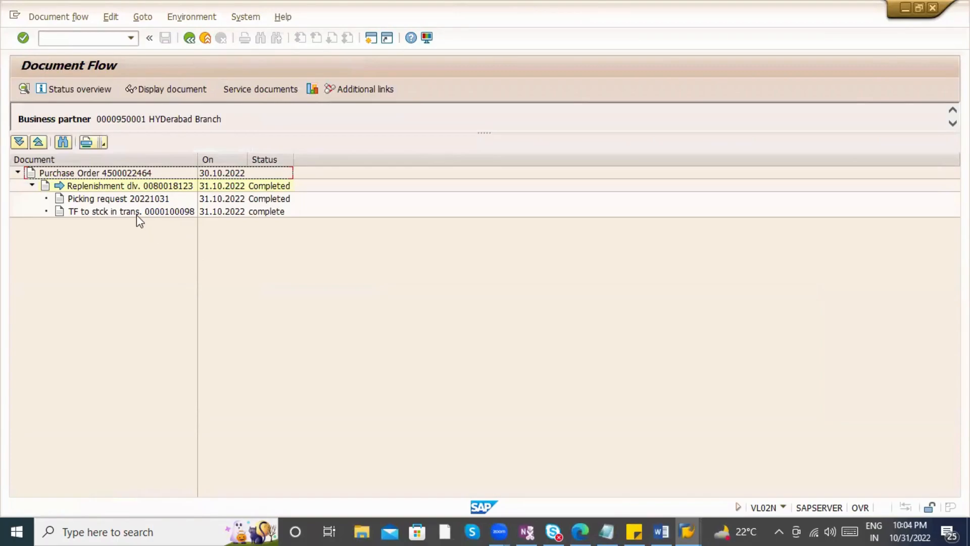
left_click(138, 212)
left_click(181, 89)
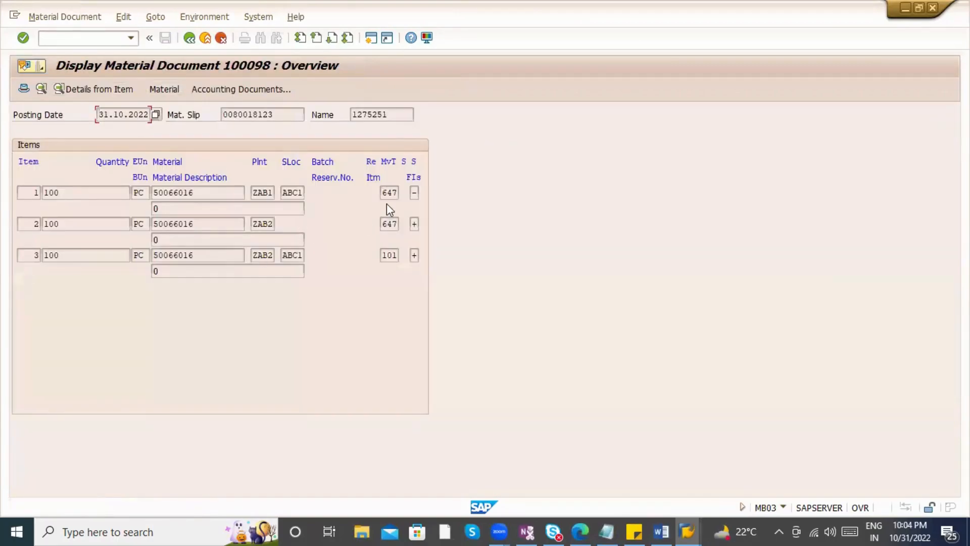
left_click(390, 255)
left_click(397, 192)
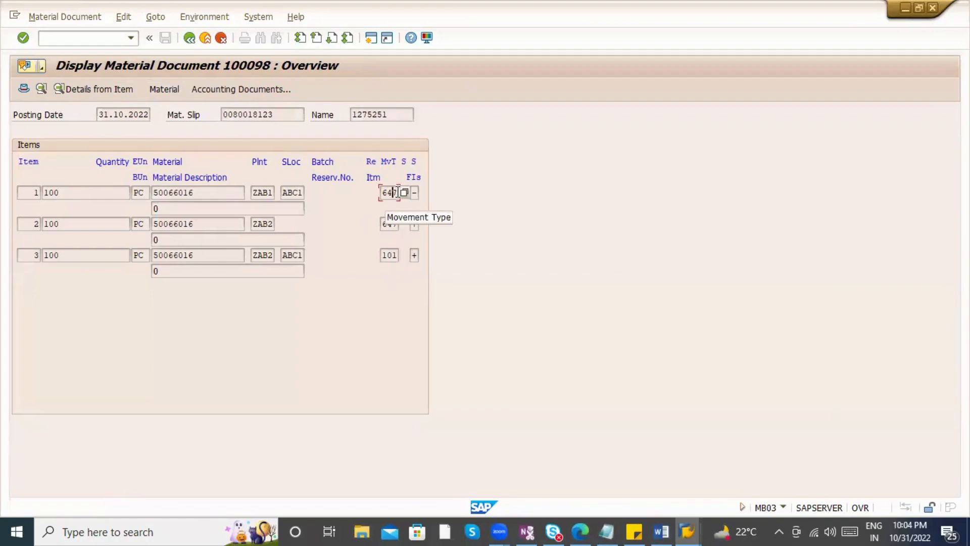
left_click(394, 256)
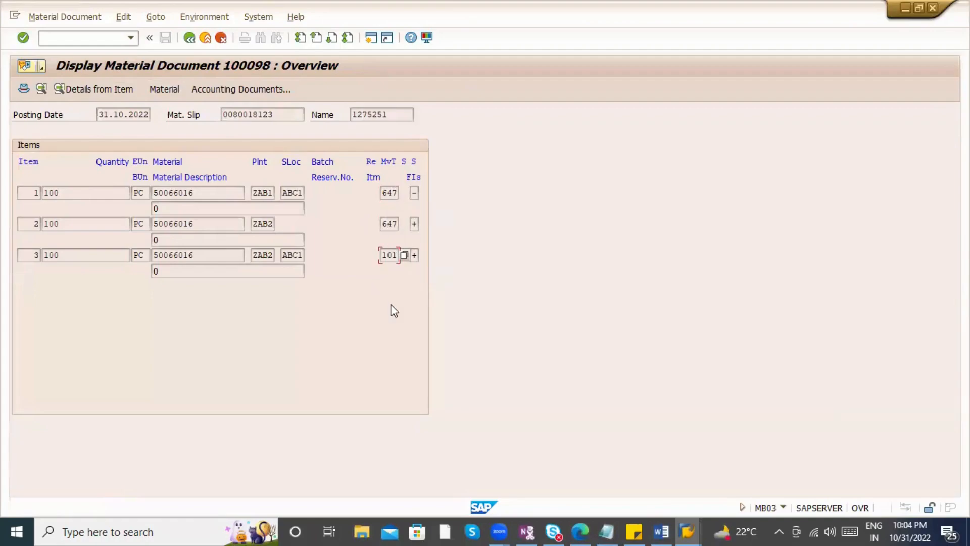
left_click(388, 226)
left_click(392, 194)
- Open transaction ME23N in the configuration session and display the stock transport order item's purchase order history
key("alt+Tab")
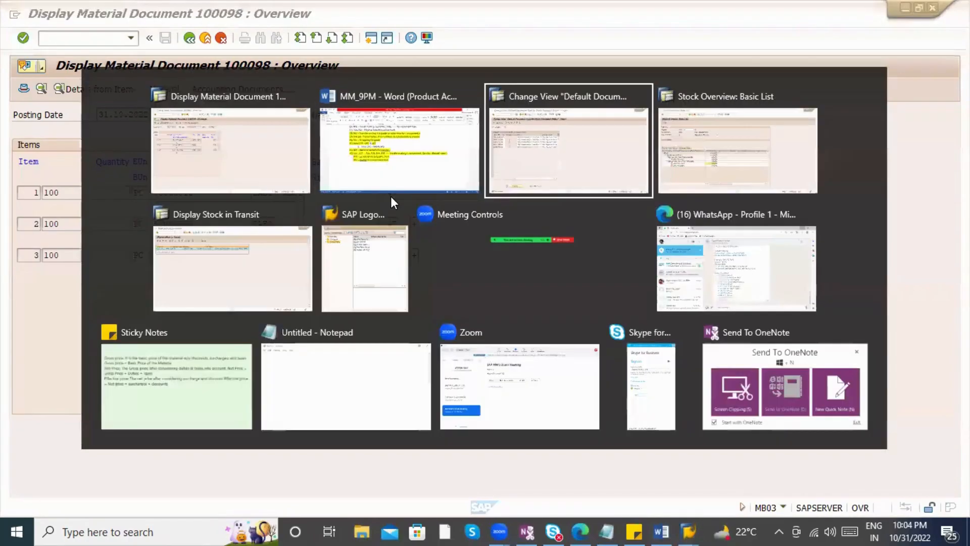
type("/nme23n")
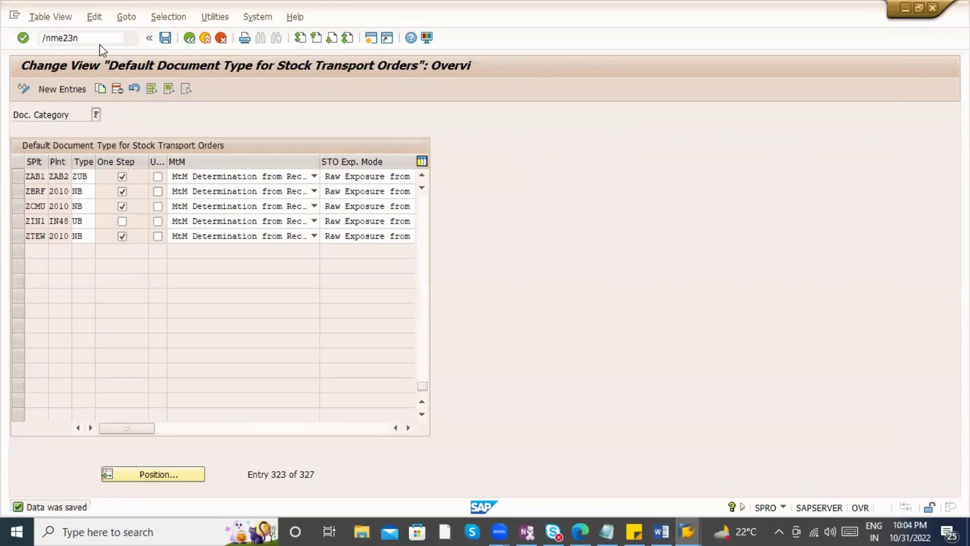
key("Return")
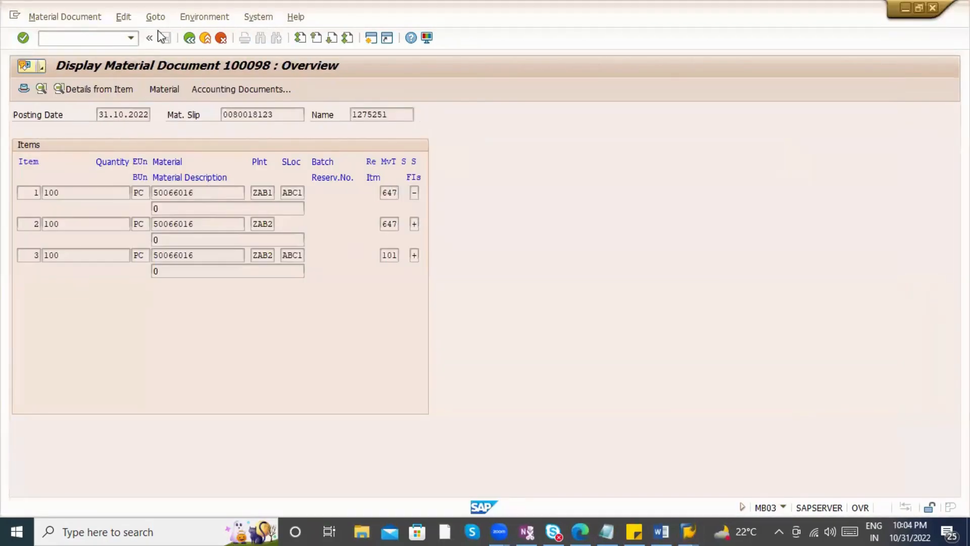
left_click(187, 40)
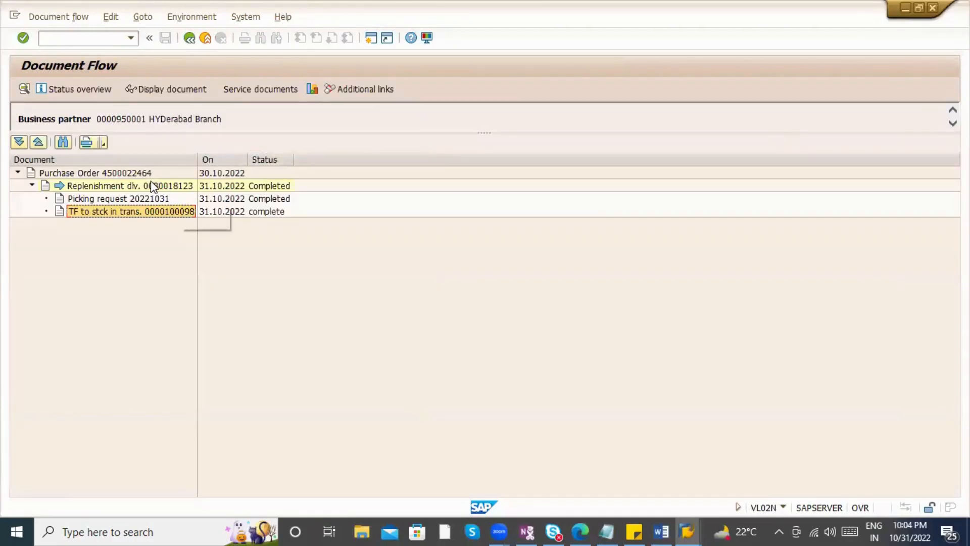
key("alt+Tab")
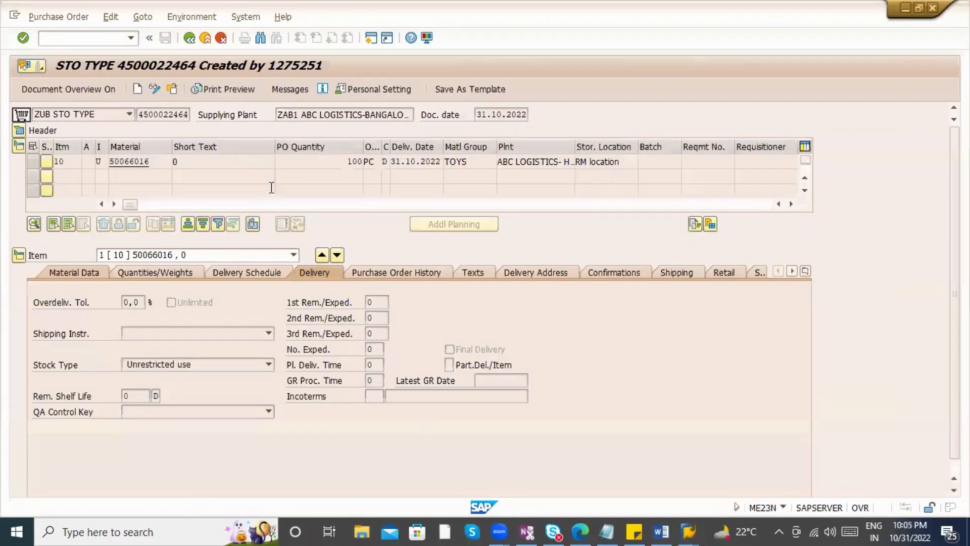
left_click(414, 271)
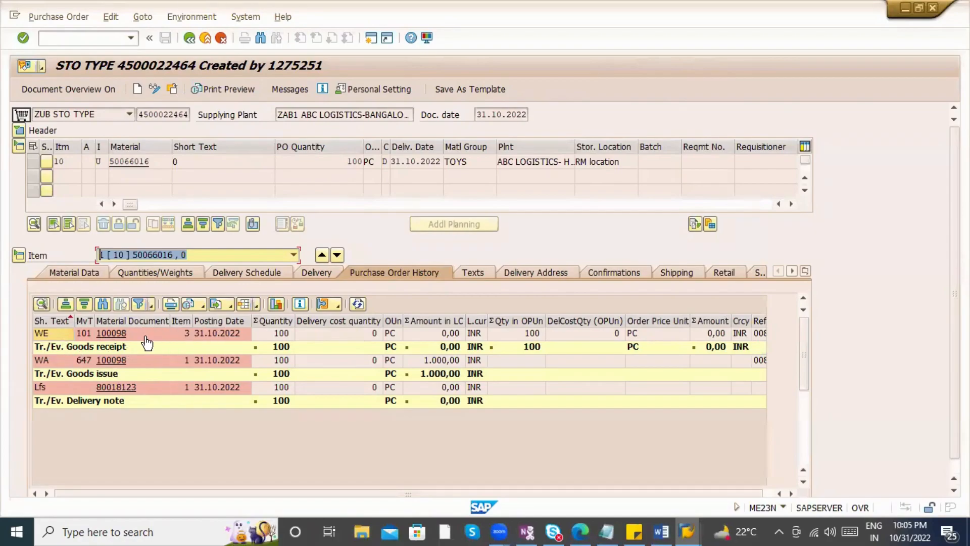
- Refresh the stock overview of material 50066016 and compare the unrestricted stock at storage location ABC1 in plants ZAB1 and ZAB2
key("alt+Tab")
key("alt+Tab")
key("alt+Tab")
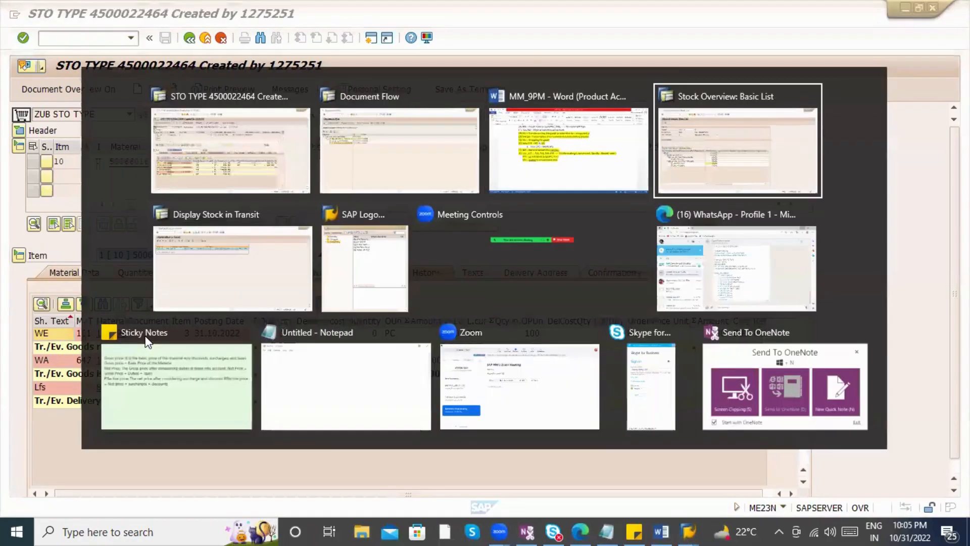
left_click(44, 87)
left_click(344, 312)
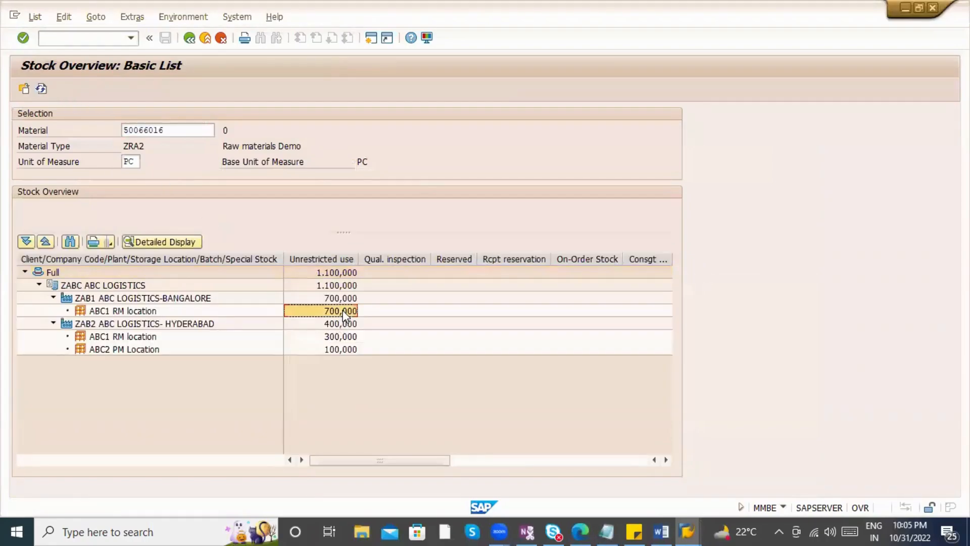
left_click(346, 338)
left_click(347, 317)
left_click(352, 338)
left_click(352, 316)
left_click(353, 338)
left_click(352, 312)
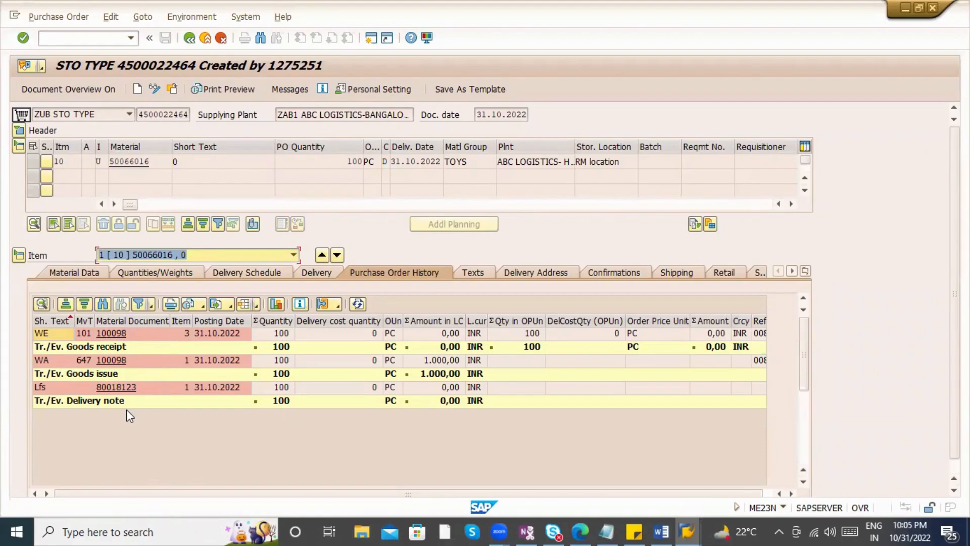
- Switch to the Word notes and move the Inter STO line back to the main numbered list level
key("alt+Tab")
key("alt+Tab")
key("alt+Tab")
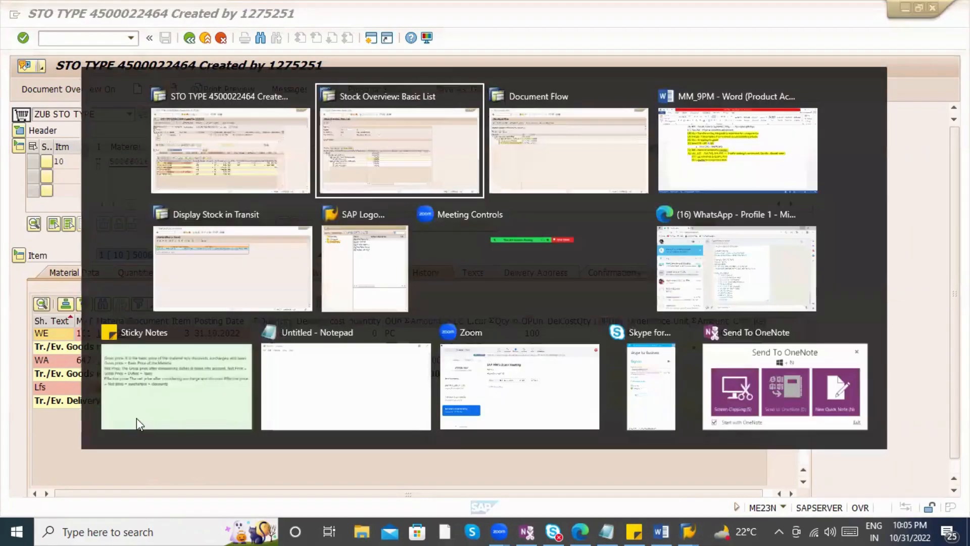
scroll(378, 429, "up", 2)
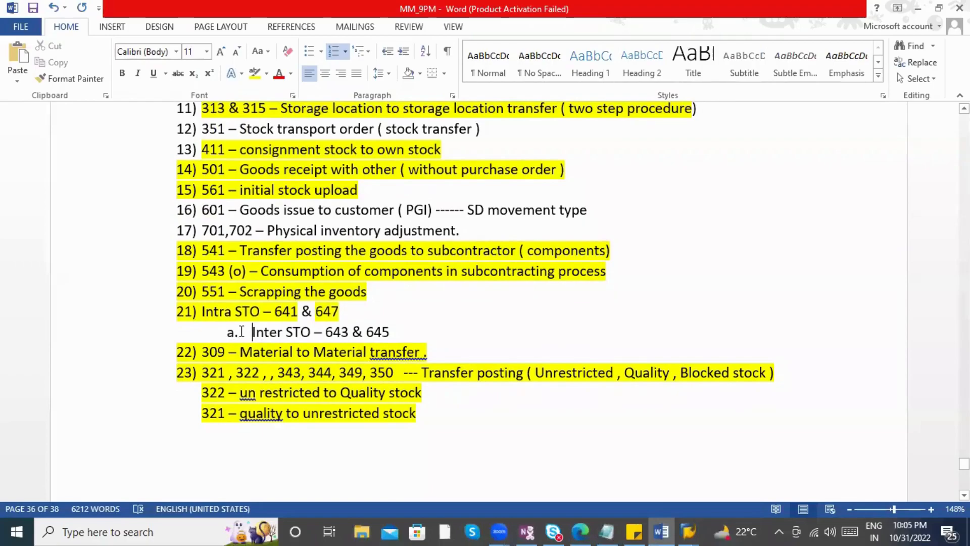
key("shift+Tab")
left_click(346, 332)
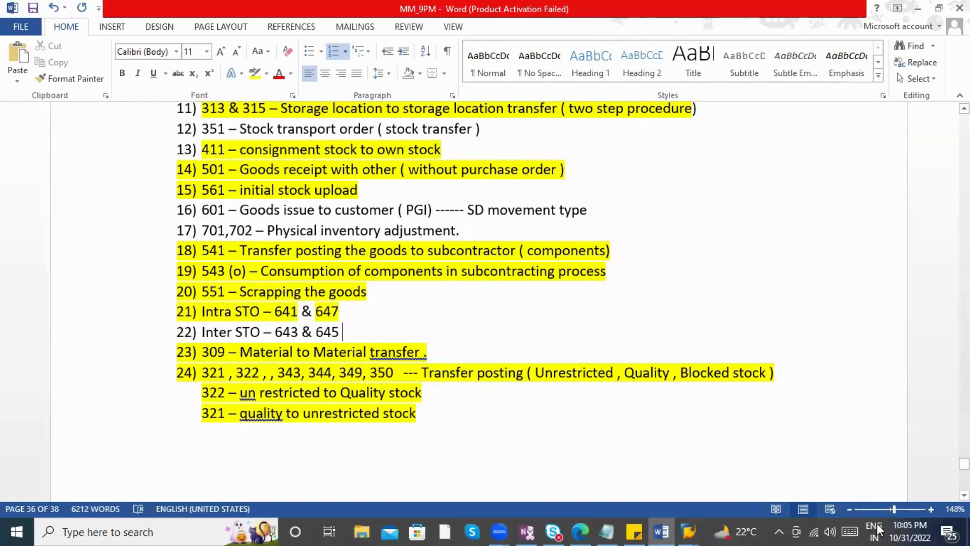
left_click_drag(346, 334, 214, 341)
left_click(214, 341)
left_click_drag(345, 332, 203, 340)
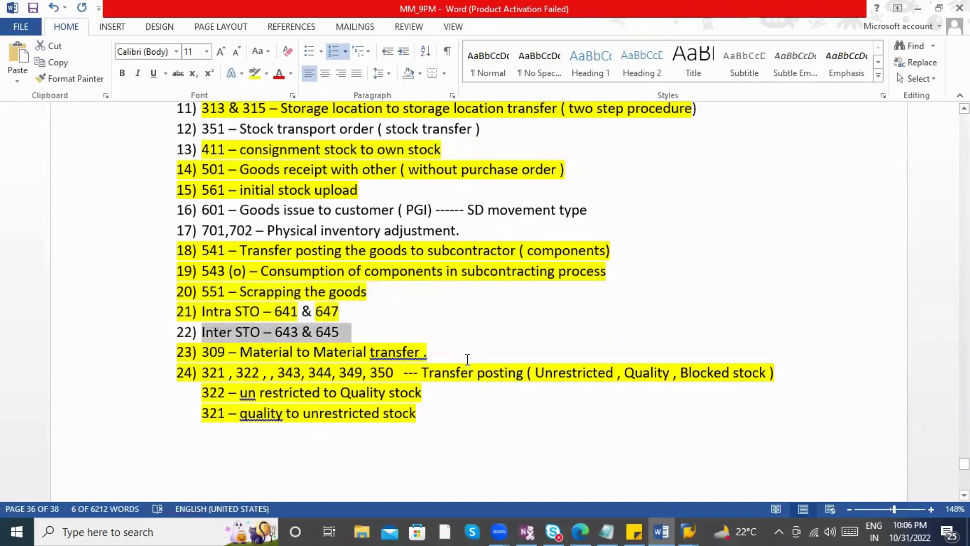
left_click(461, 346)
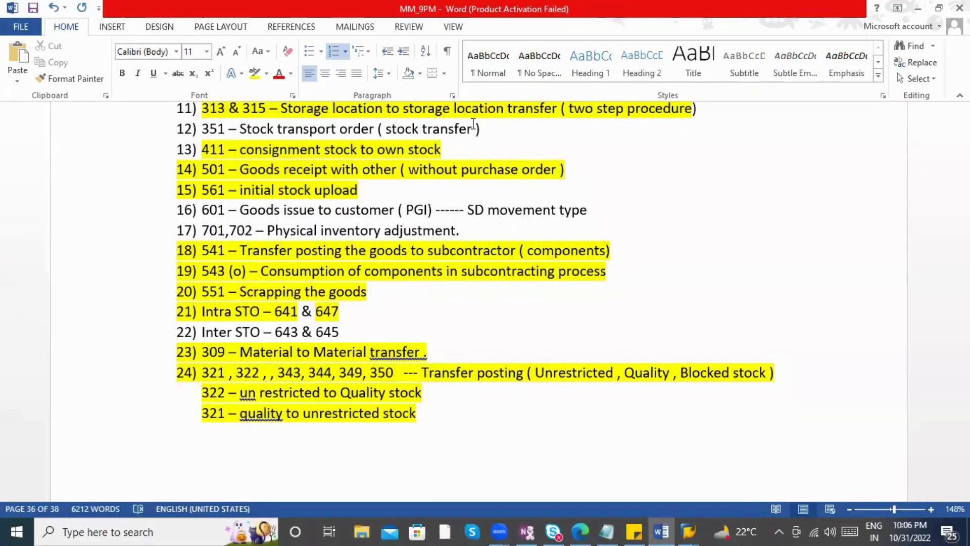
key("alt+Tab")
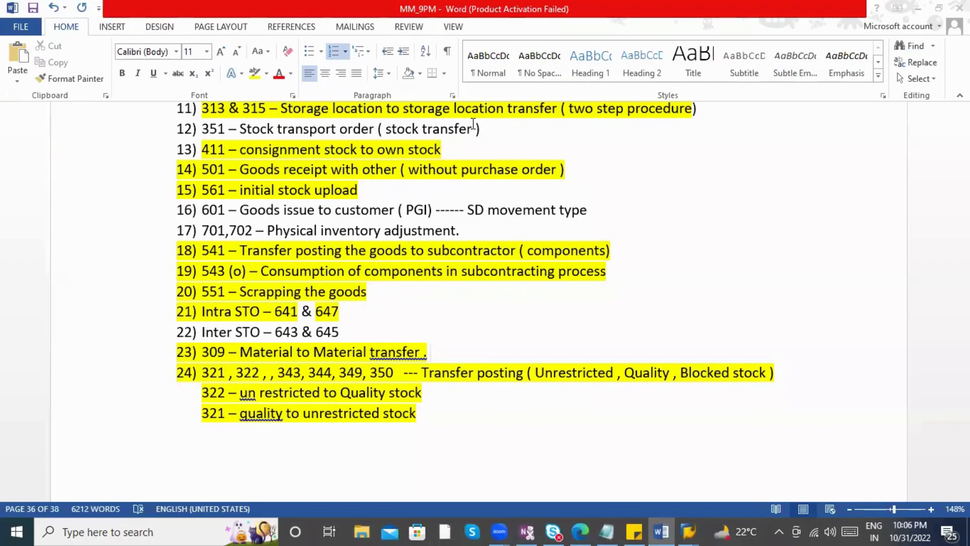